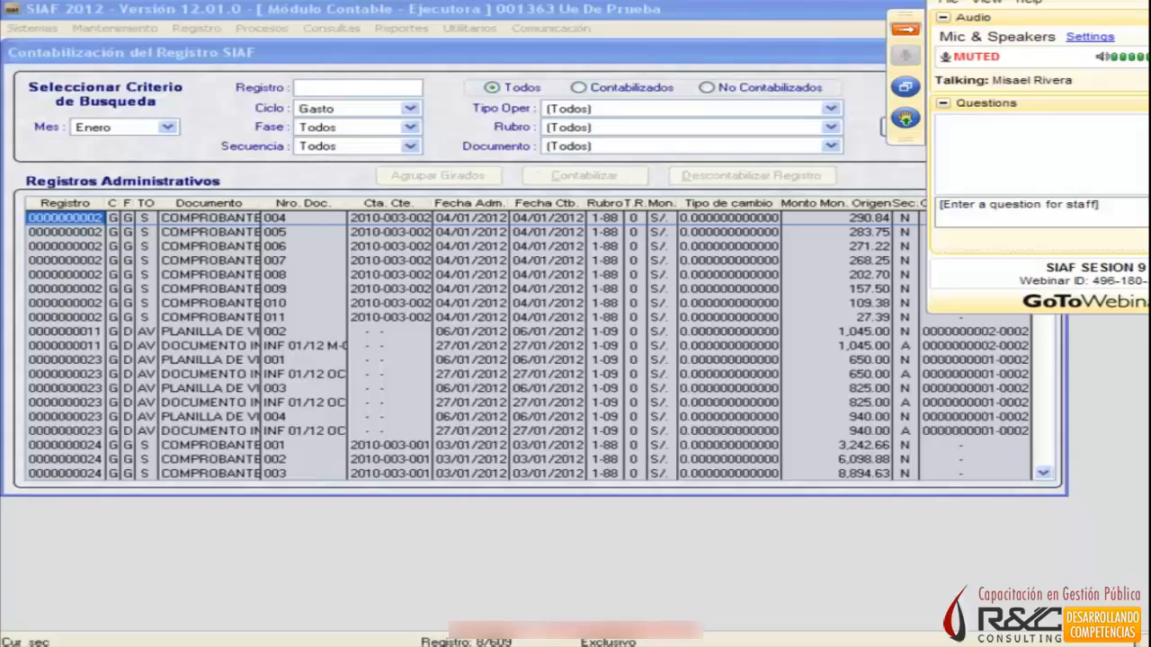
Send the message "hoalaaaaaaaa" to the webinar staff through the questions box.
left_click(1144, 212)
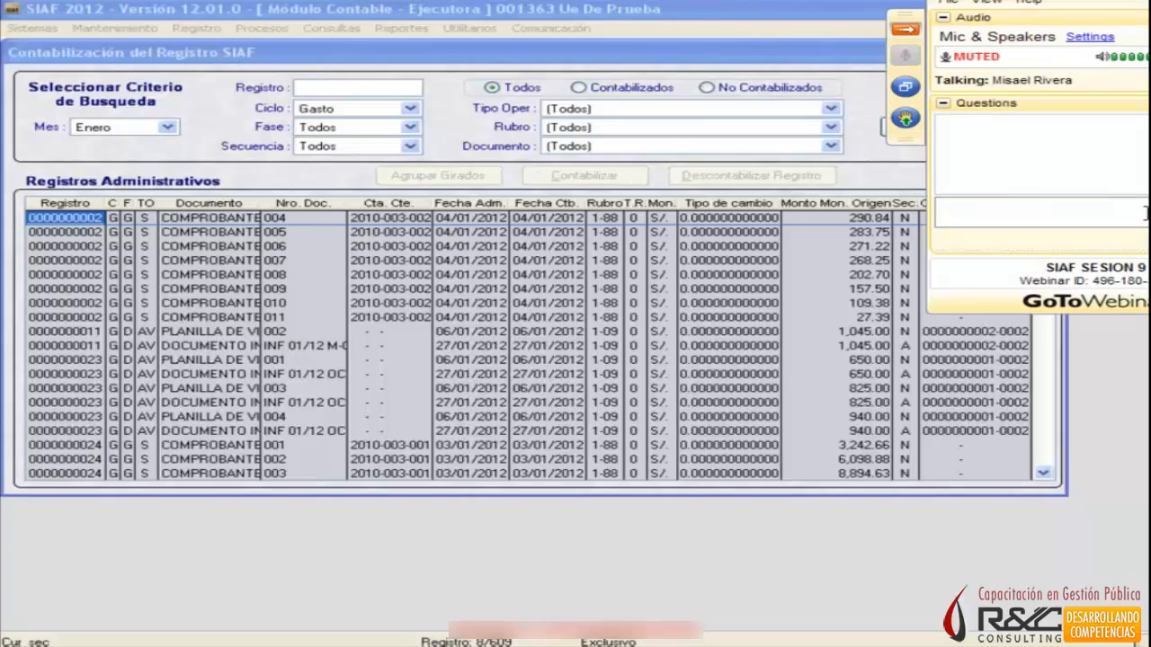
type("hoalaaaaaaaa")
key("Return")
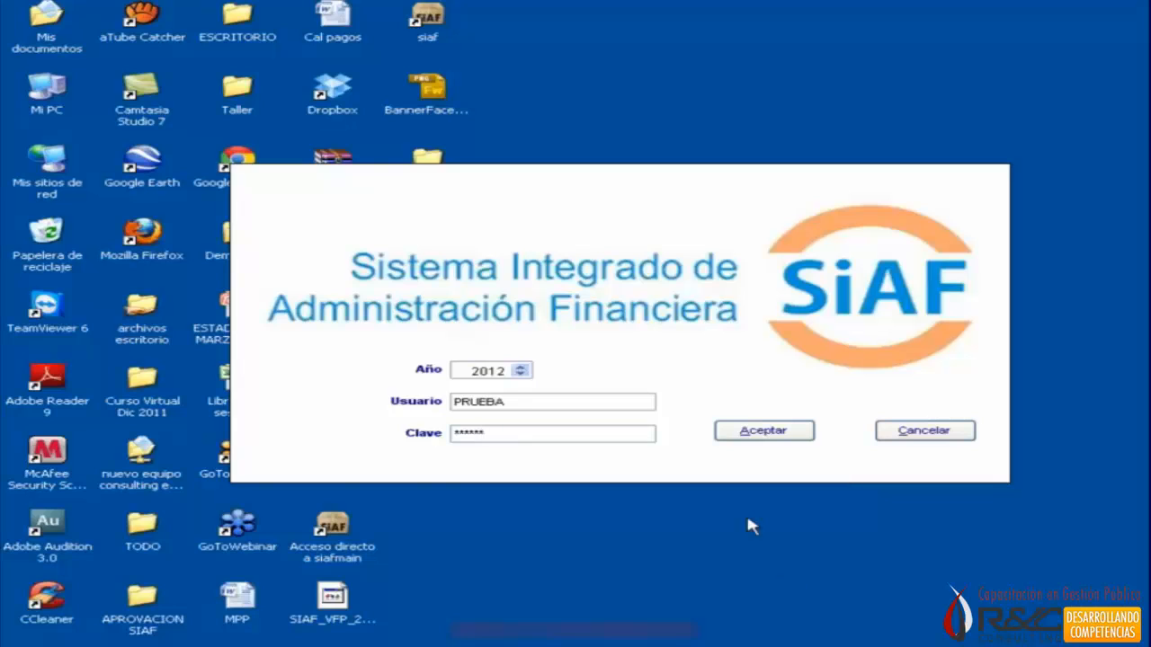
Confirm the SIAF login for the year 2012 and open the Módulo Administrativo Ejecutora.
left_click(748, 431)
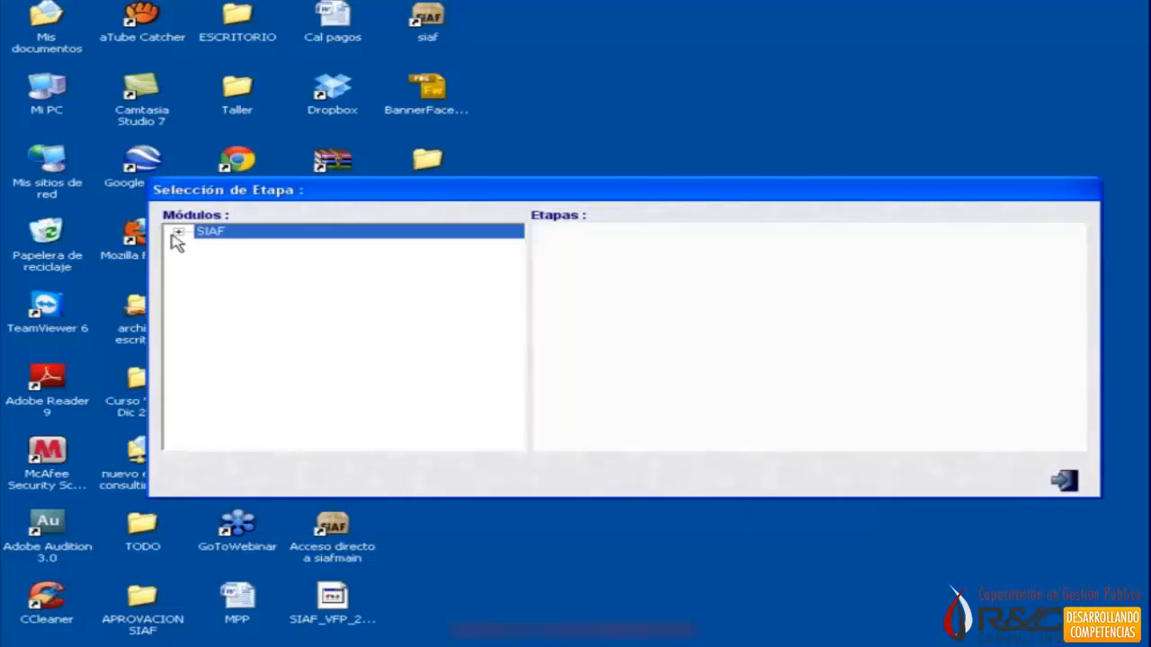
left_click(177, 234)
left_click(260, 274)
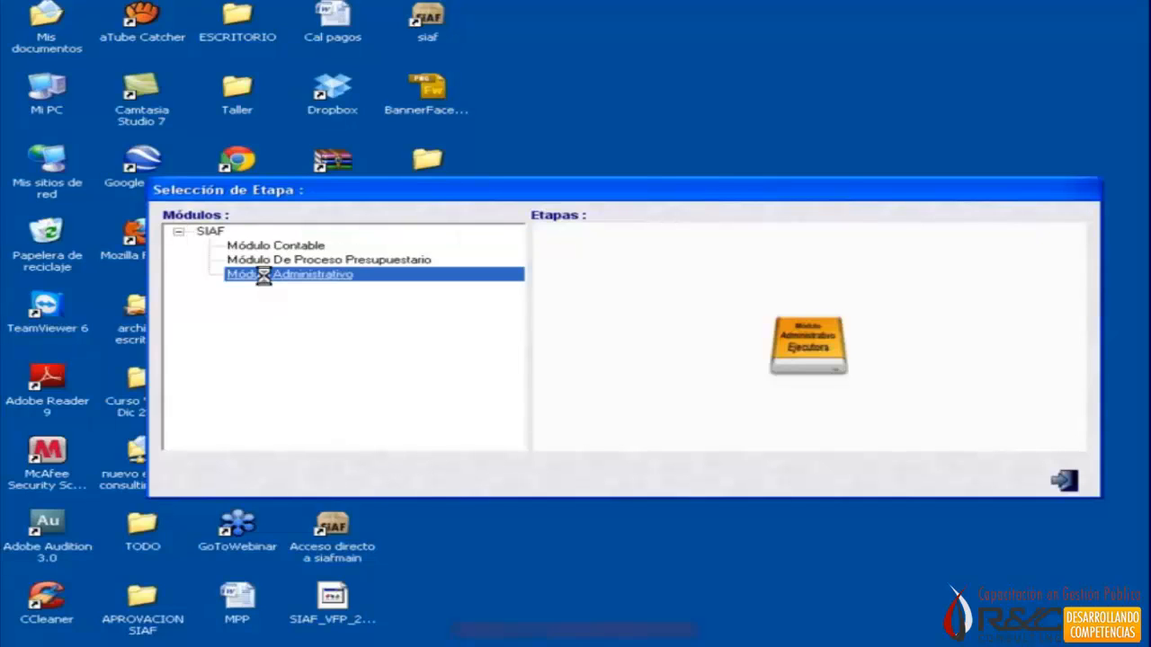
double_click(810, 340)
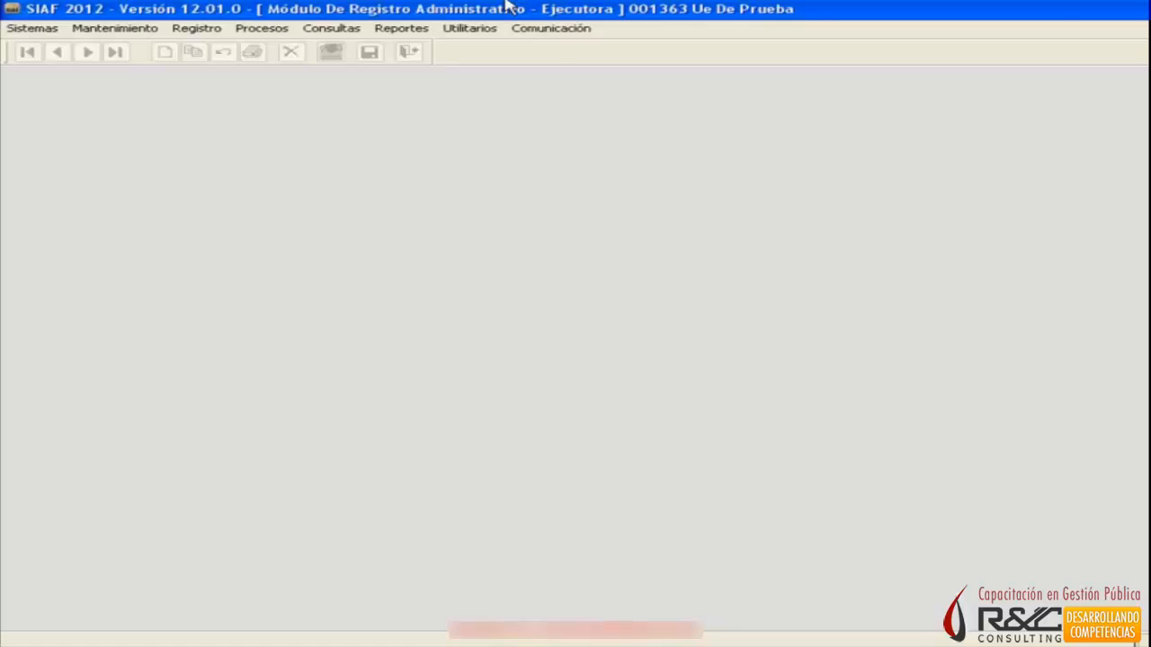
Preview the Formatos SIAF report for Gastos (Formato A) on screen for the month Enero.
left_click(390, 36)
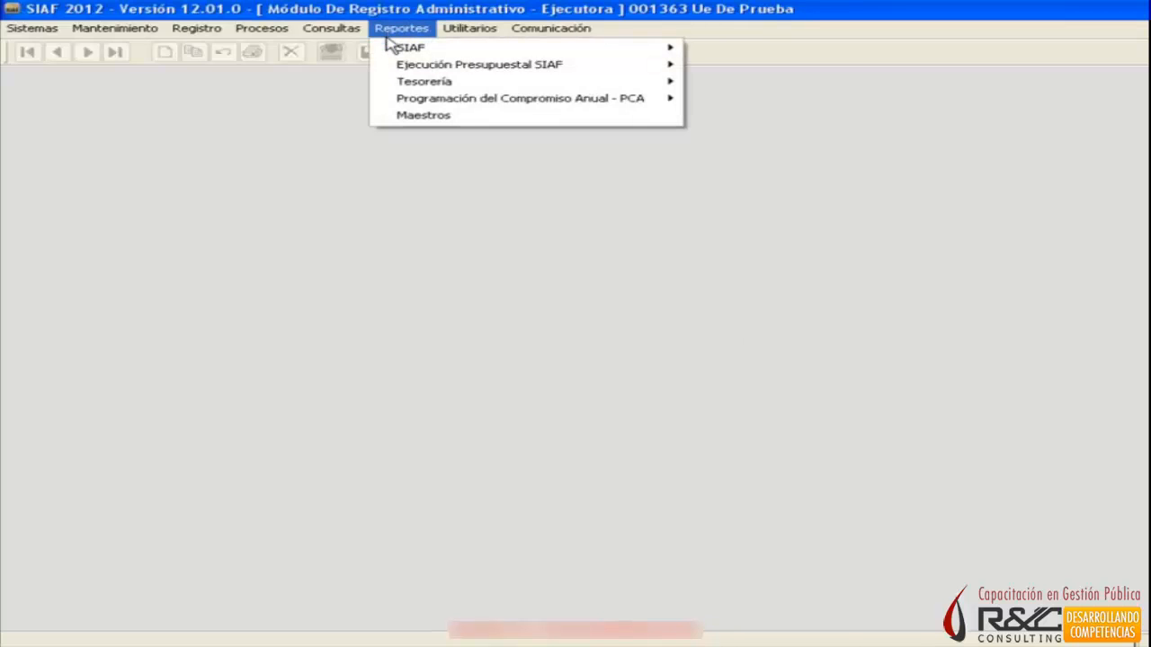
mouse_move(393, 49)
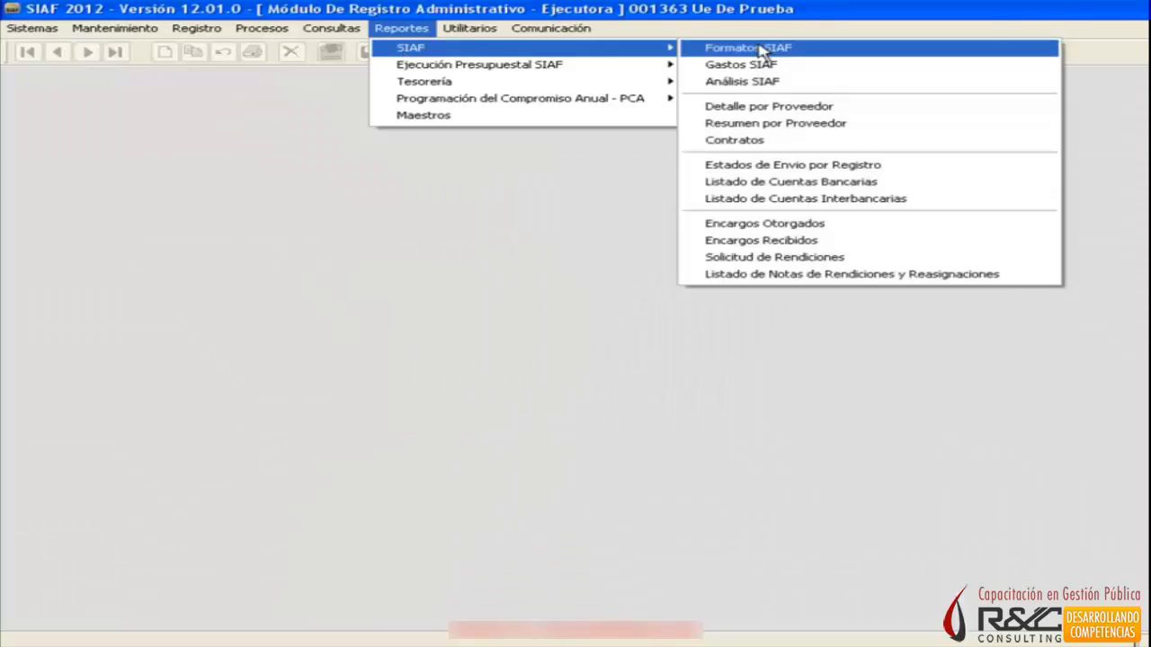
left_click(760, 49)
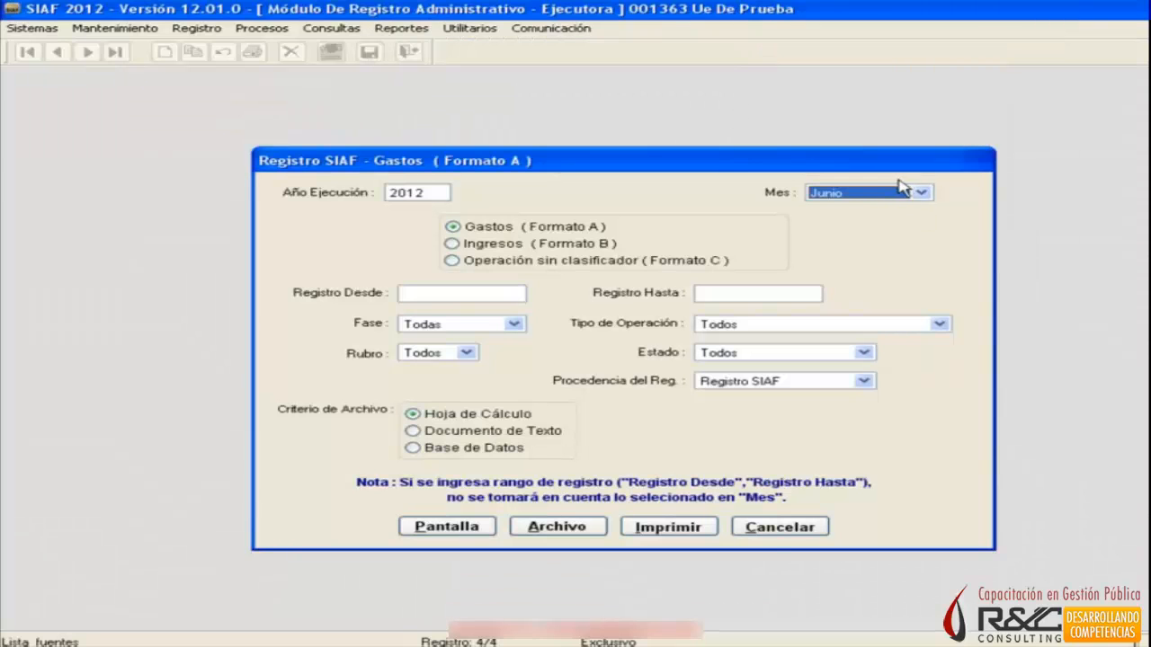
left_click(902, 187)
scroll(899, 251, "up", 3)
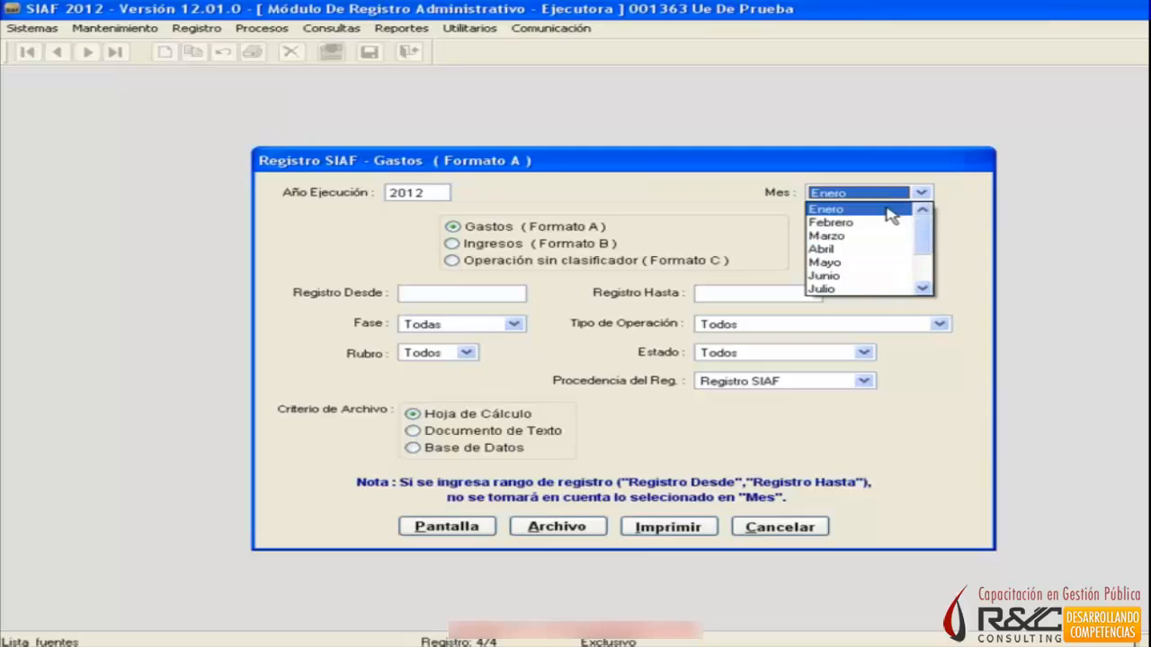
left_click(881, 216)
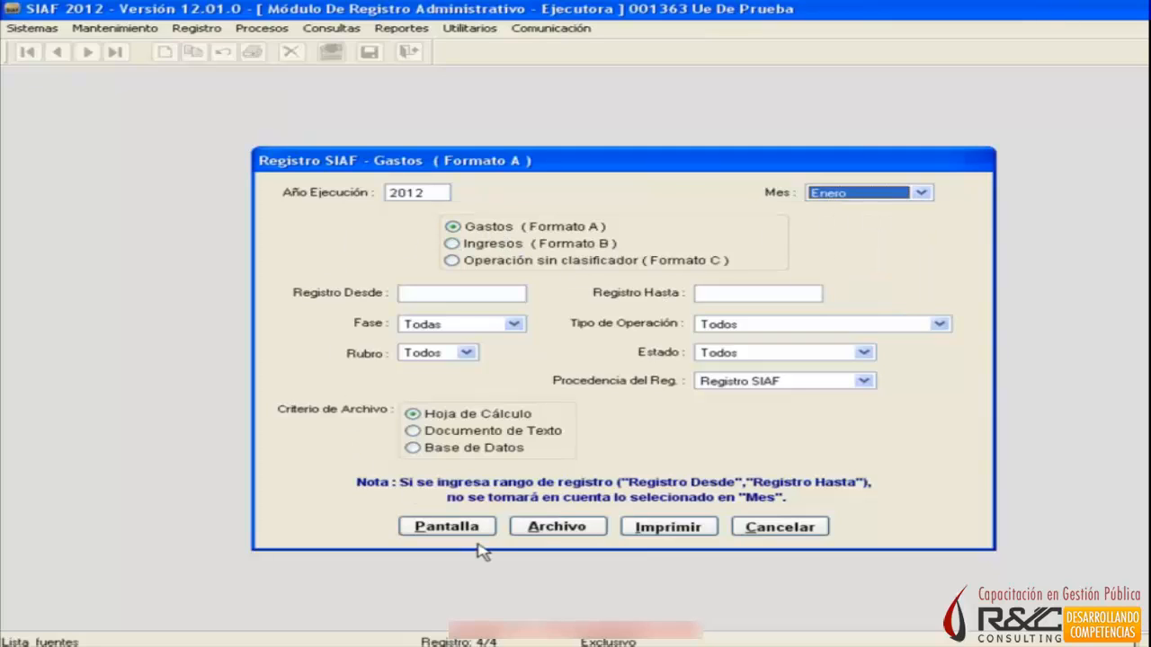
left_click(449, 527)
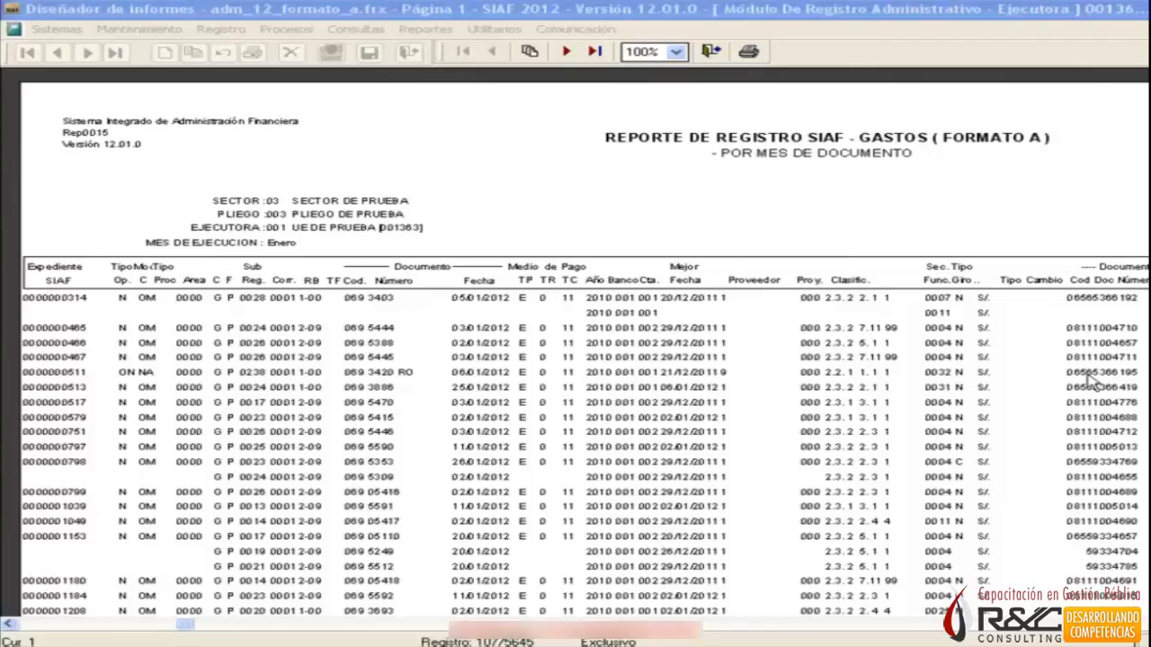
Close the report preview and exit the Gastos (Formato A) report form.
left_click(707, 55)
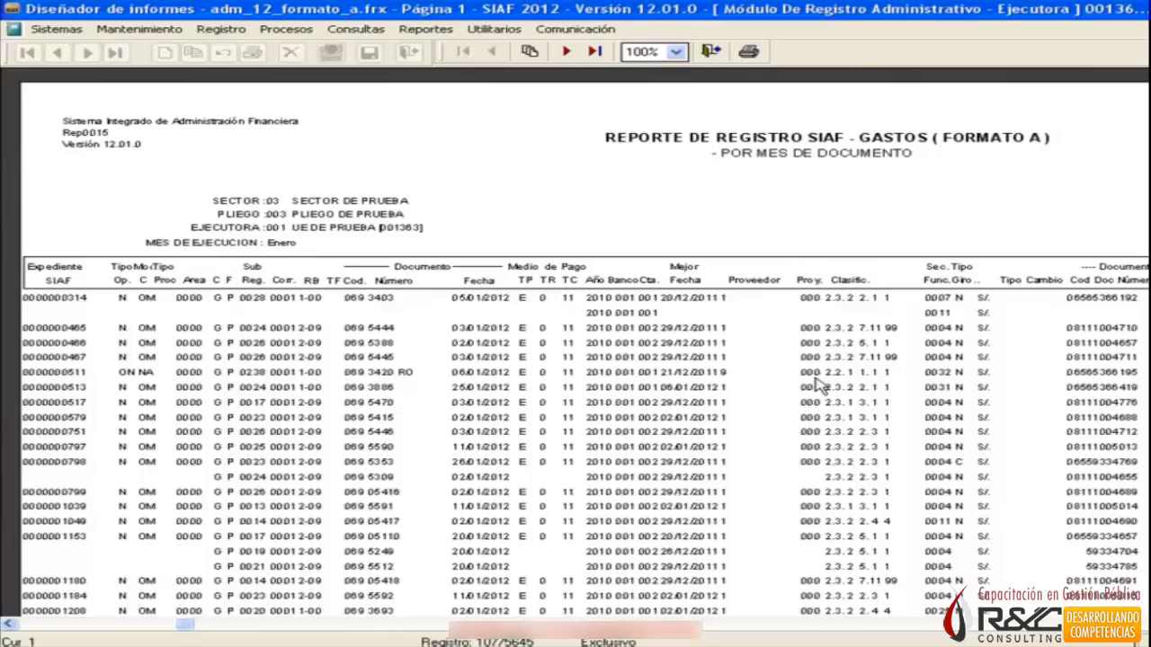
left_click(710, 51)
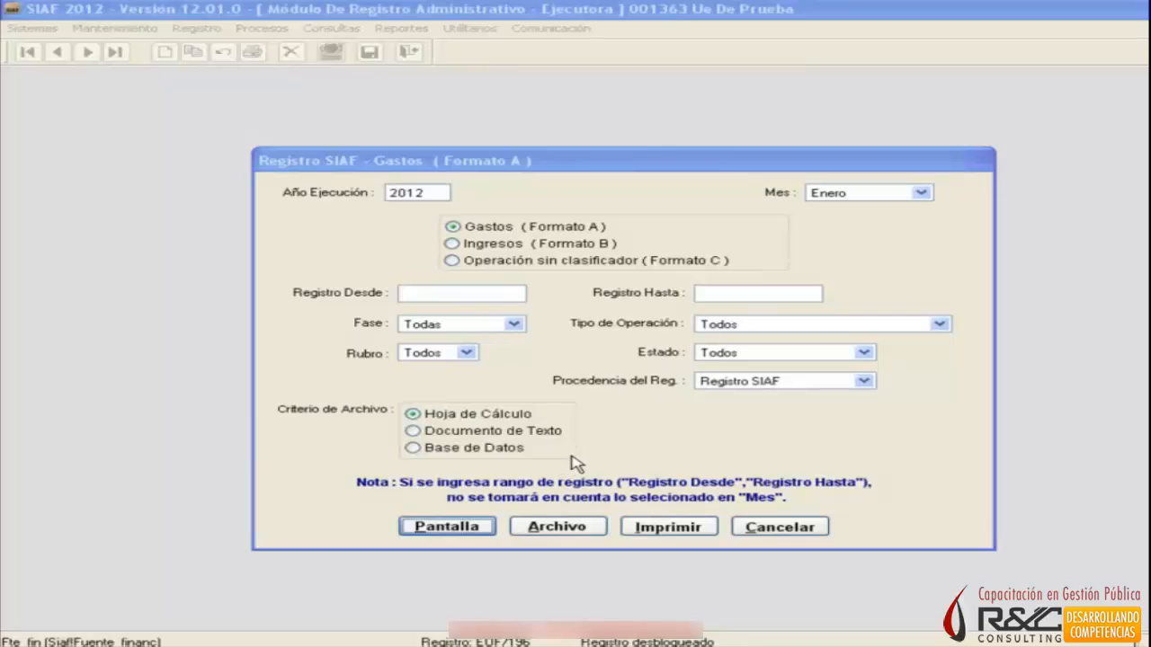
left_click(780, 528)
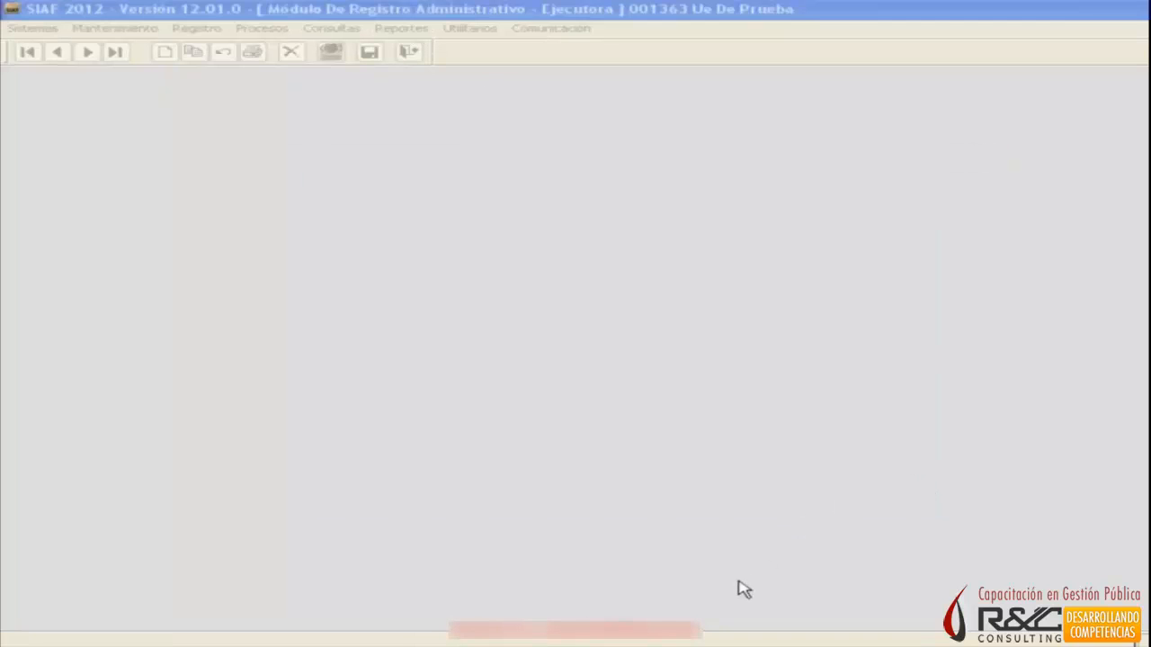
Reopen the Formatos SIAF report form for Gastos (Formato A) and set its month to Enero.
left_click(402, 29)
mouse_move(411, 52)
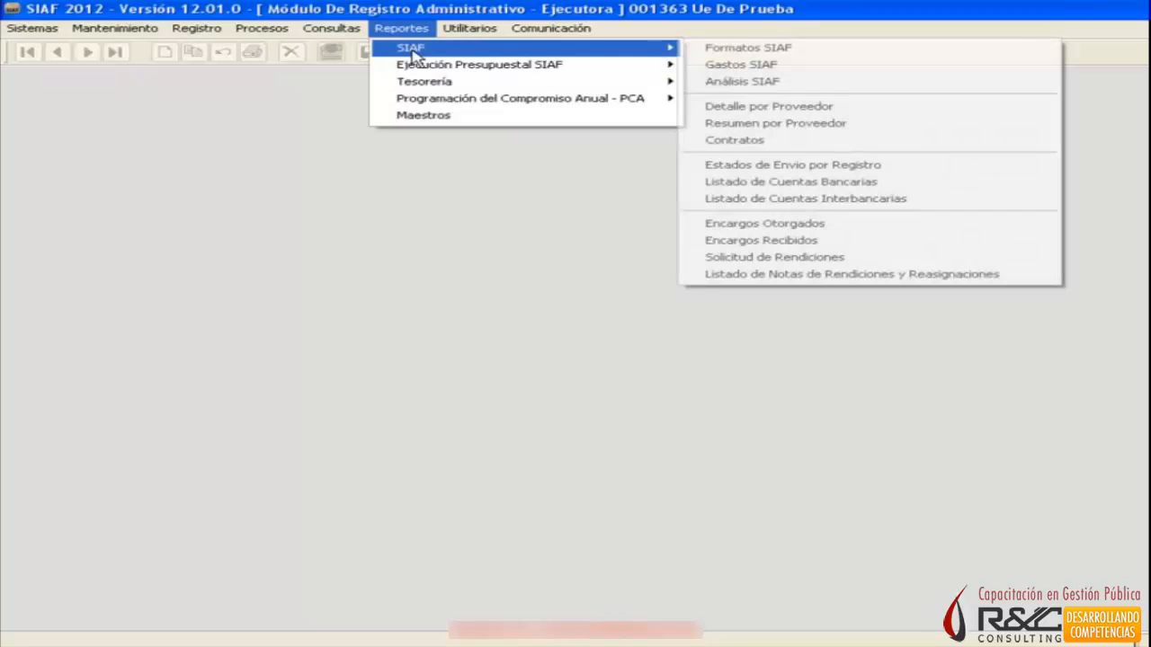
left_click(732, 48)
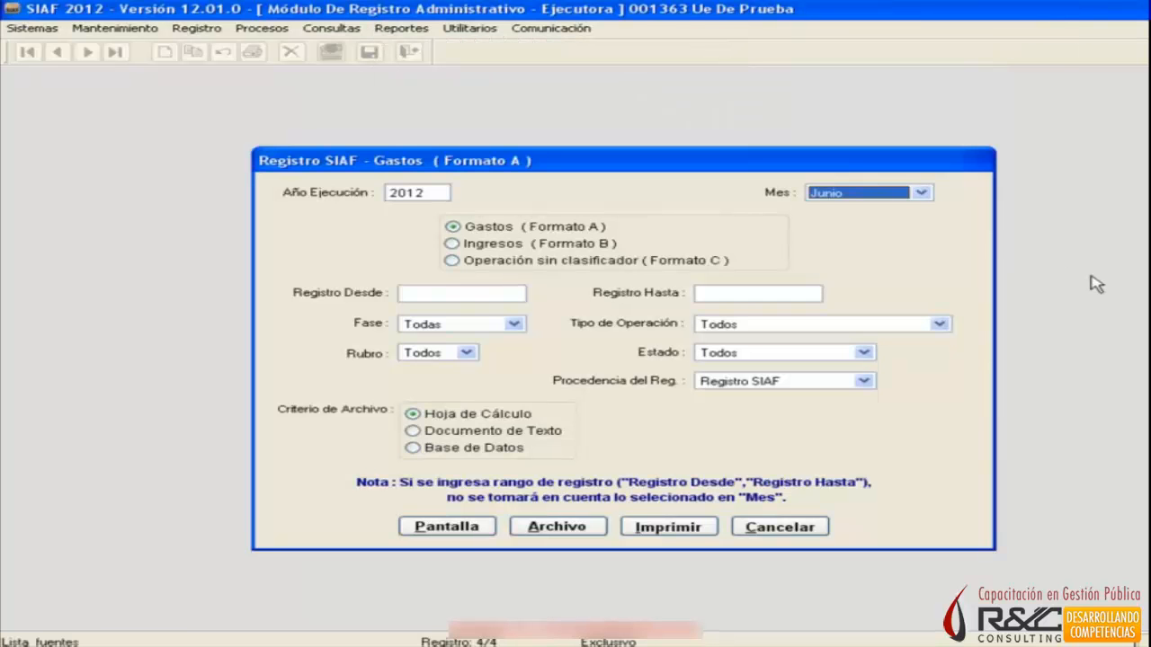
left_click(922, 192)
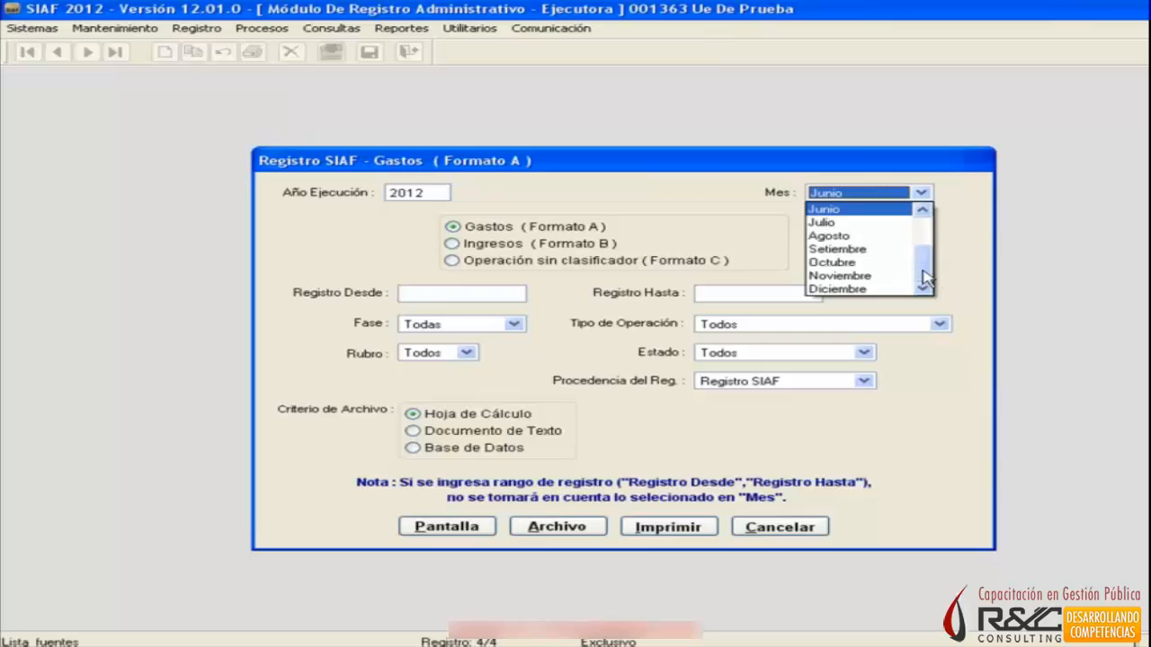
left_click(908, 276)
left_click(922, 194)
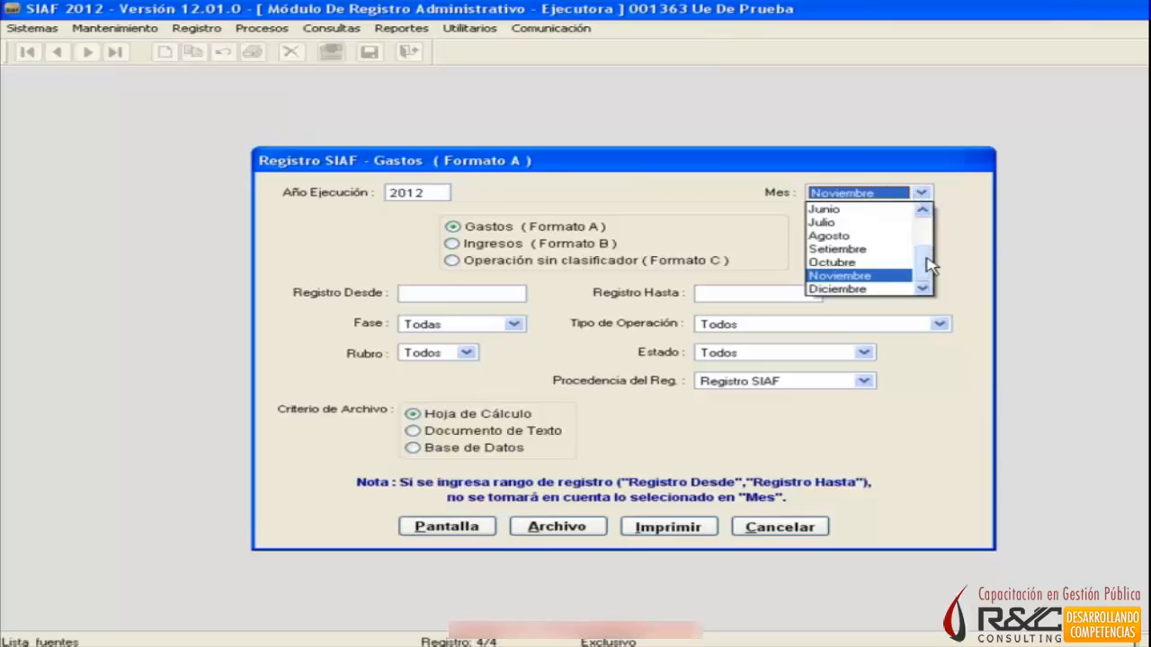
left_click_drag(929, 264, 926, 212)
left_click(895, 209)
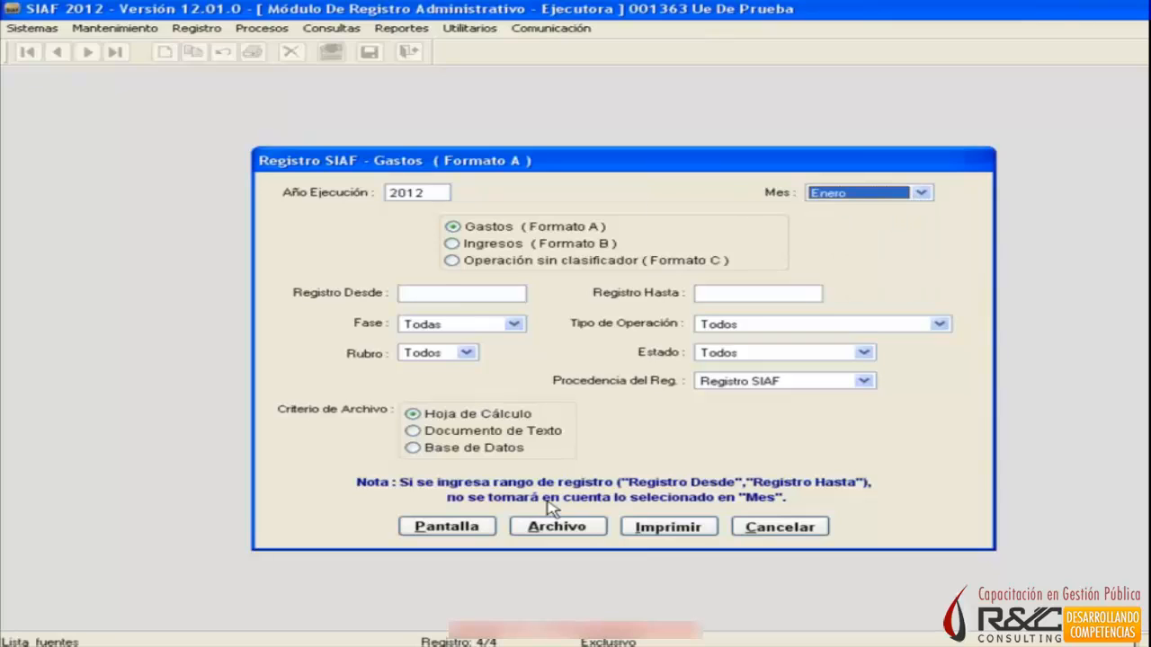
Display the Enero expense report on screen, examine its columns and last page, and close the preview.
left_click(465, 527)
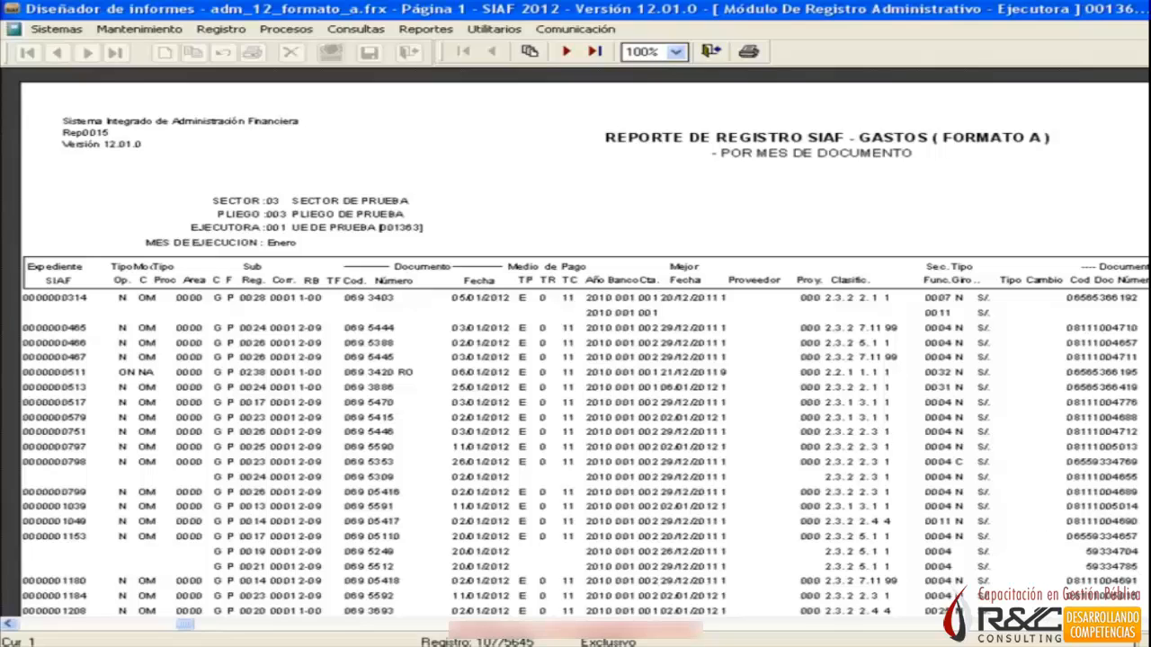
left_click(1140, 624)
left_click(1140, 624)
left_click(1140, 623)
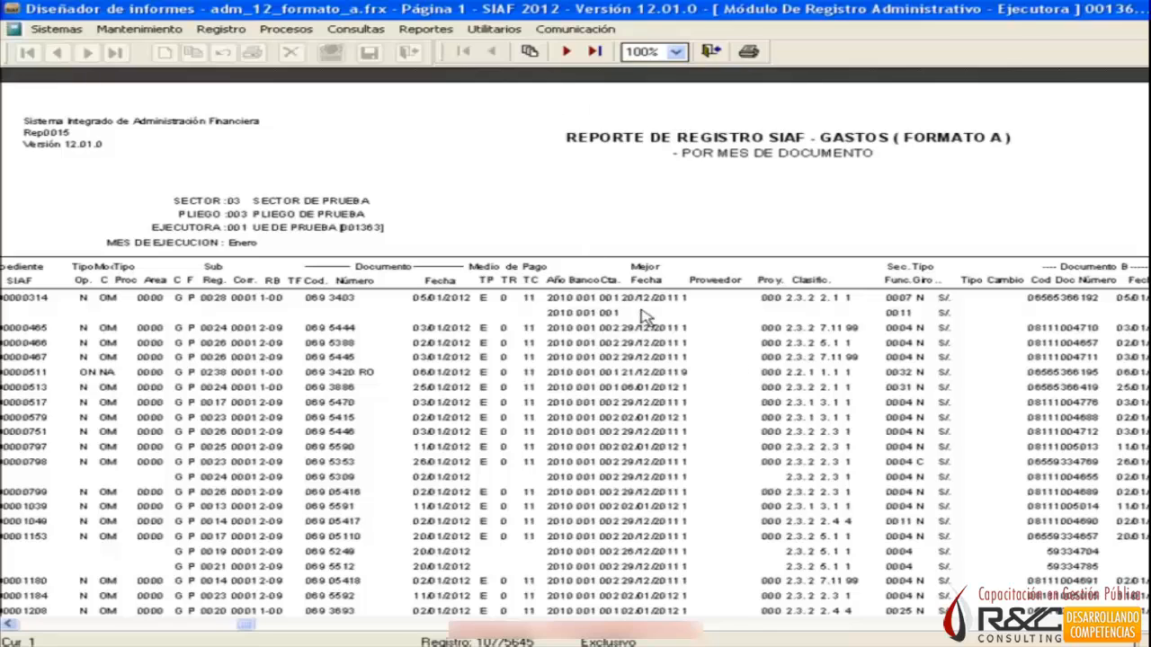
left_click(593, 51)
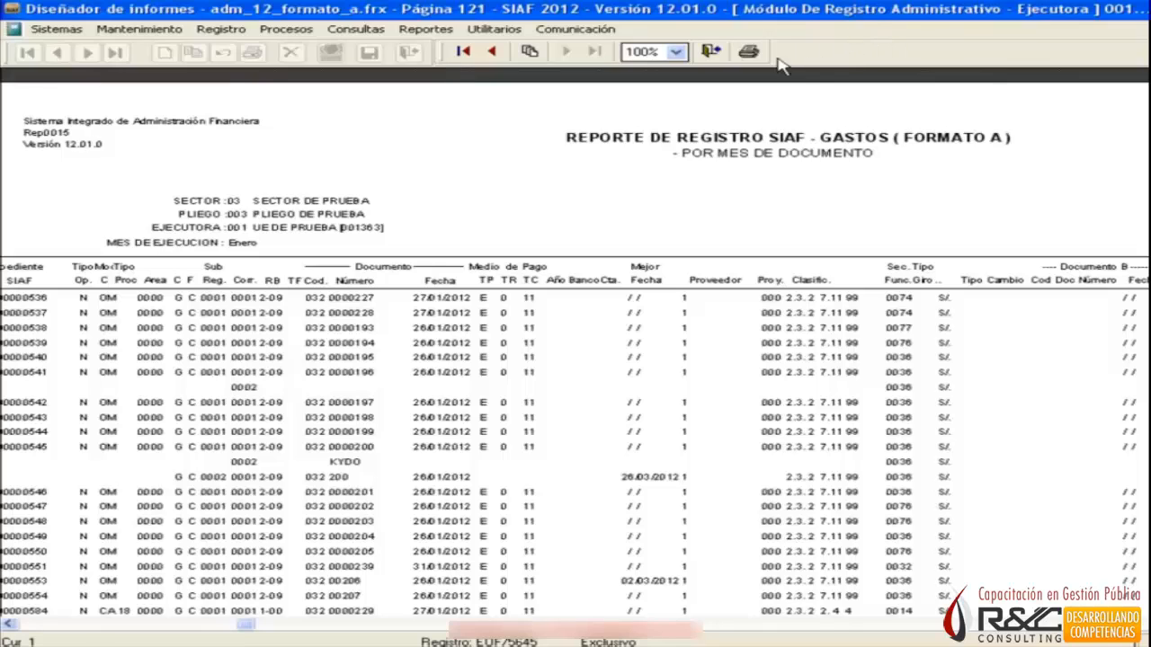
left_click(711, 51)
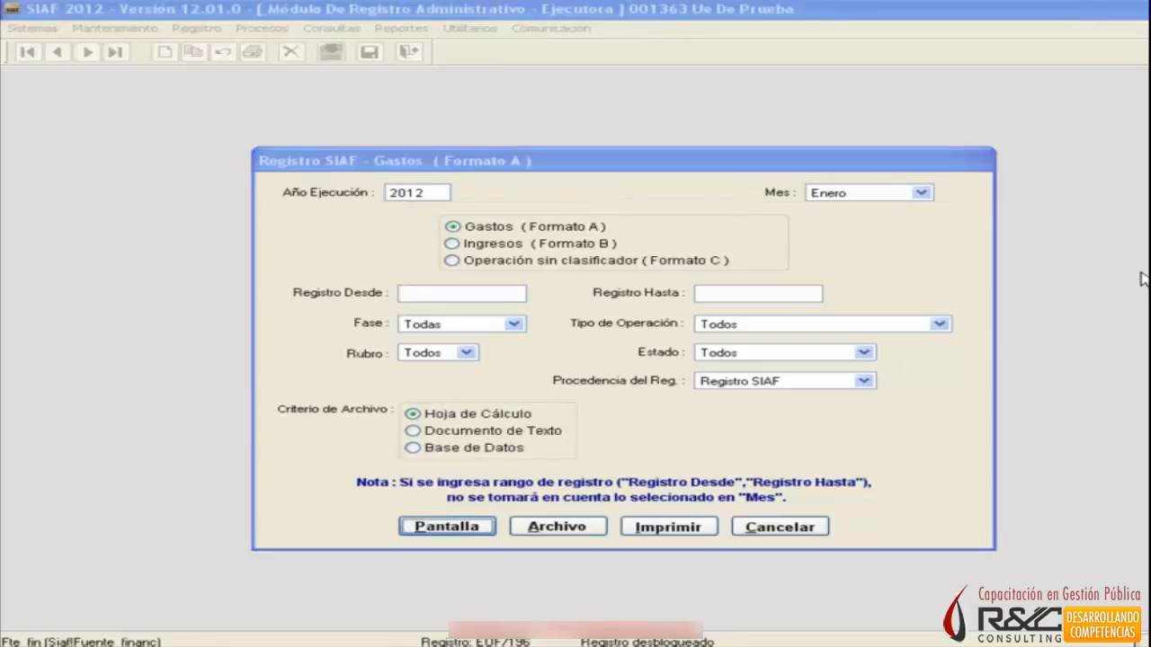
Export the Enero Gastos (Formato A) report to a file as Hoja de Cálculo.
left_click(411, 414)
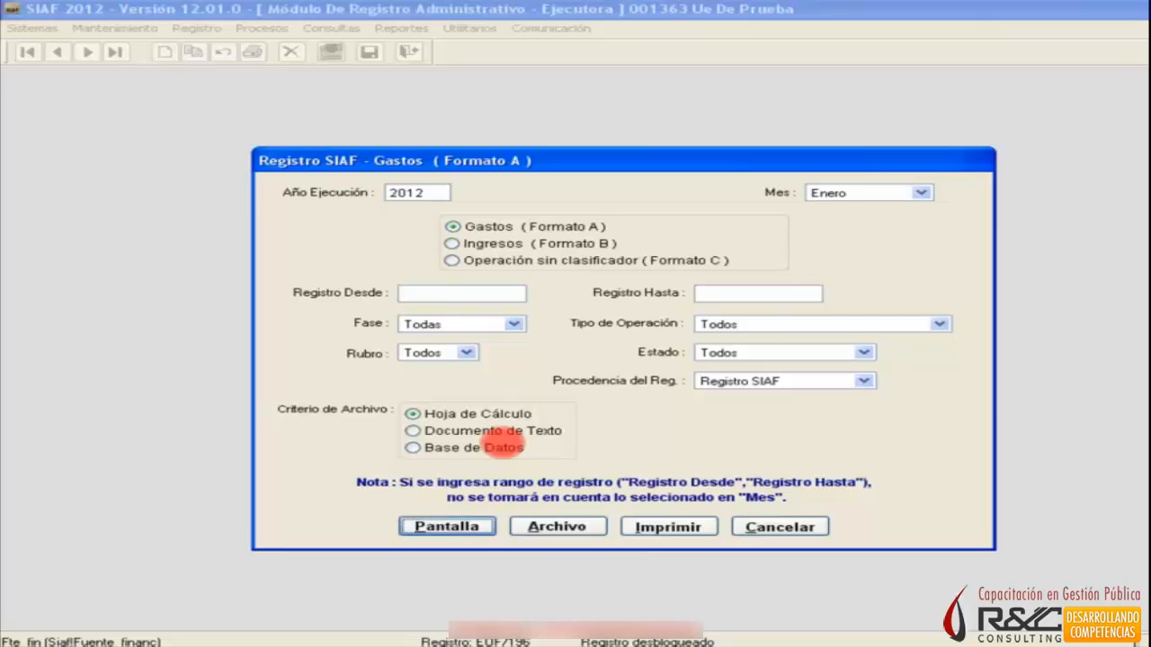
left_click(441, 421)
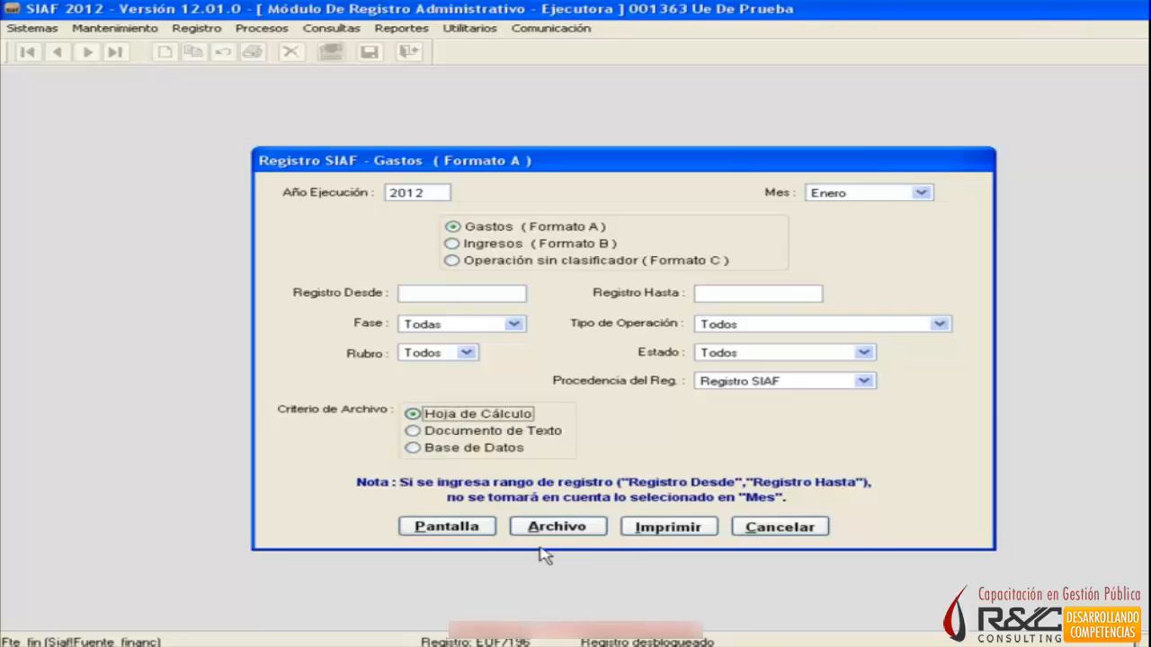
left_click(566, 532)
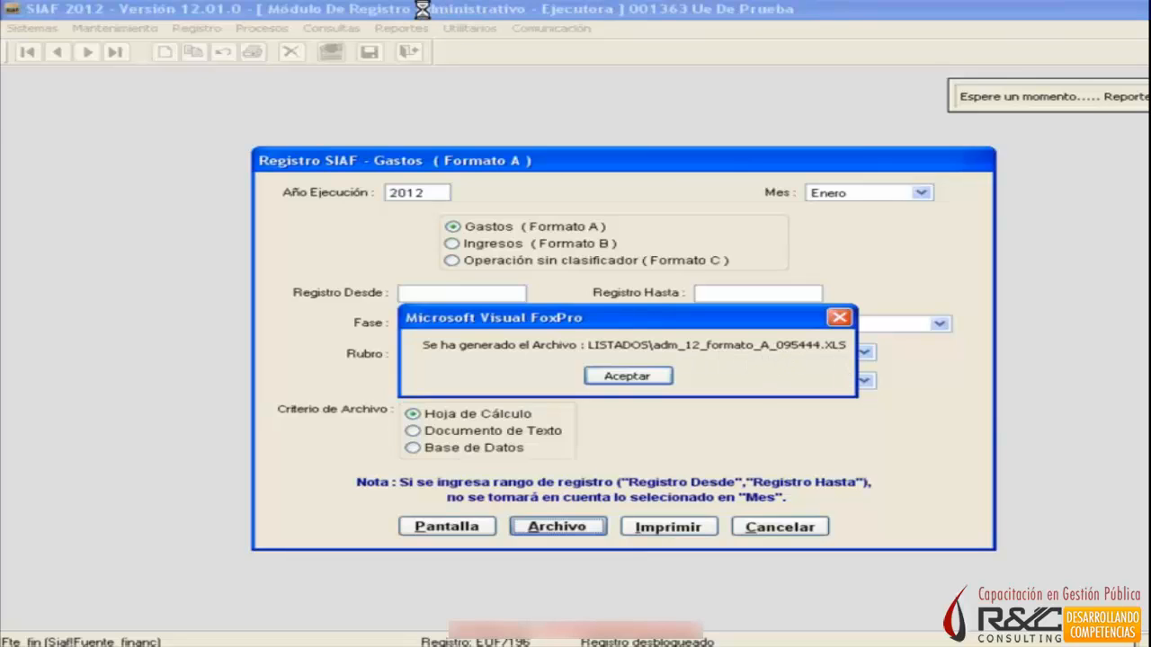
left_click(618, 381)
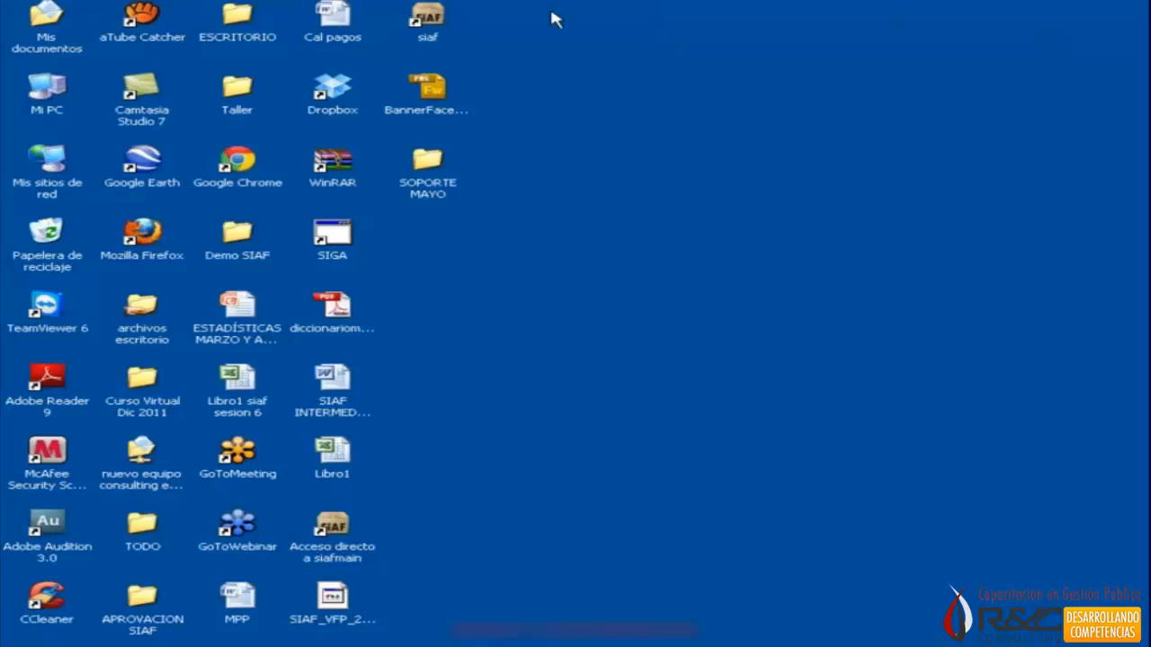
Move the siaf shortcut to an empty area of the desktop, away from the other icons.
left_click(433, 20)
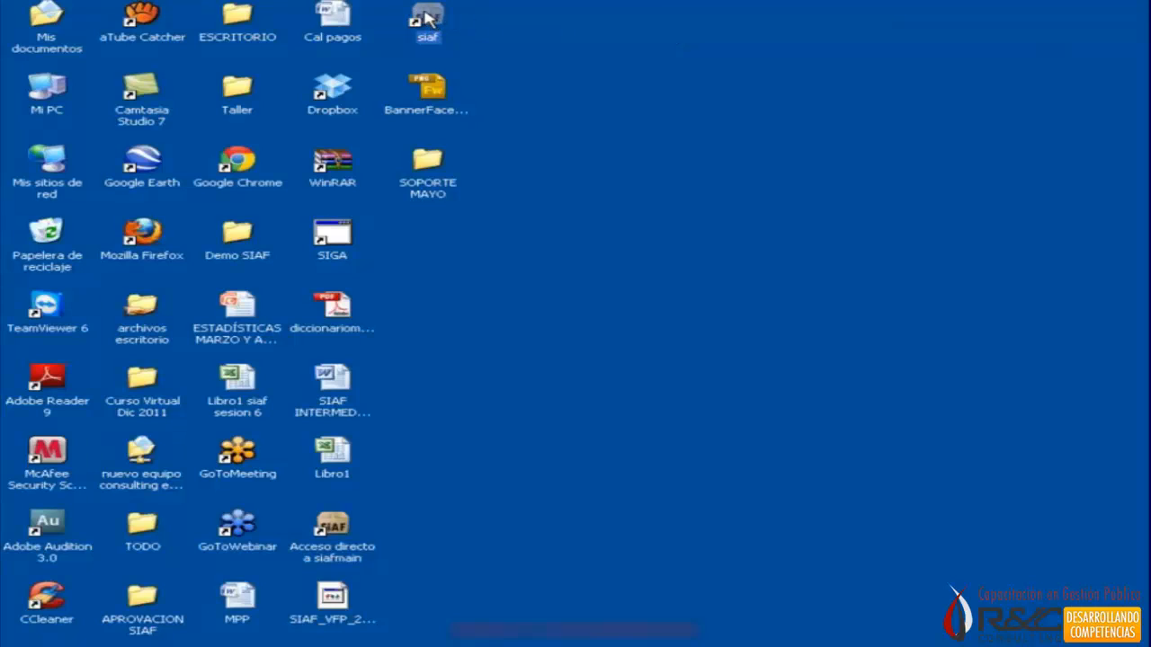
left_click_drag(433, 20, 639, 200)
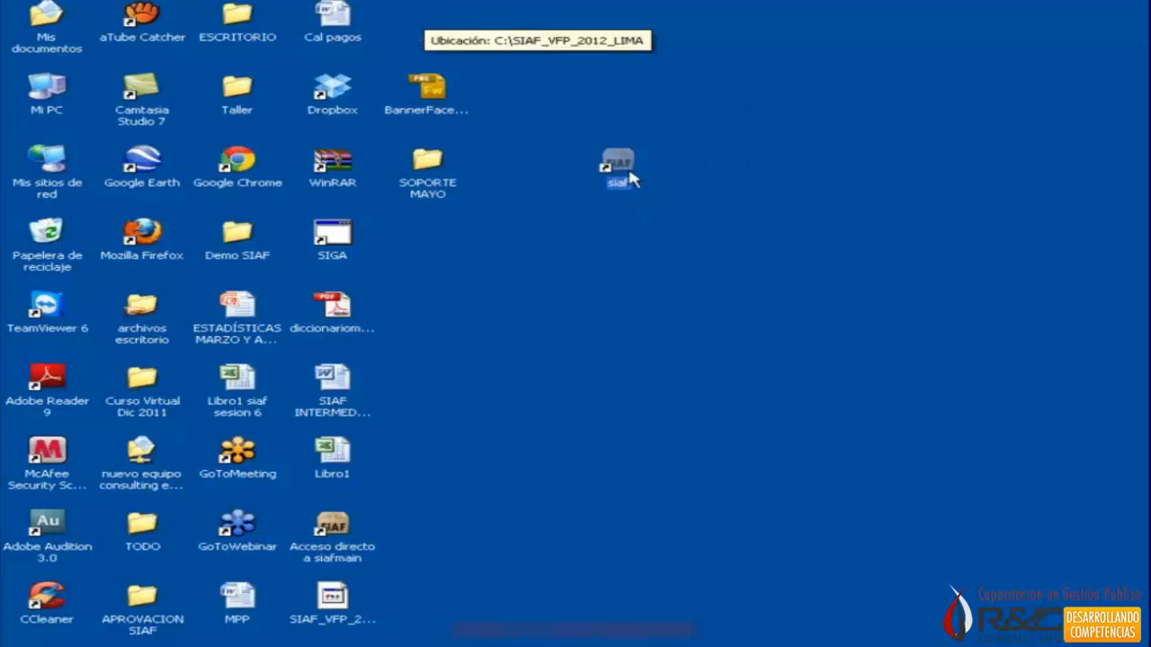
left_click(736, 182)
Check the target path in the siaf shortcut's properties and close them without changes.
left_click(615, 167)
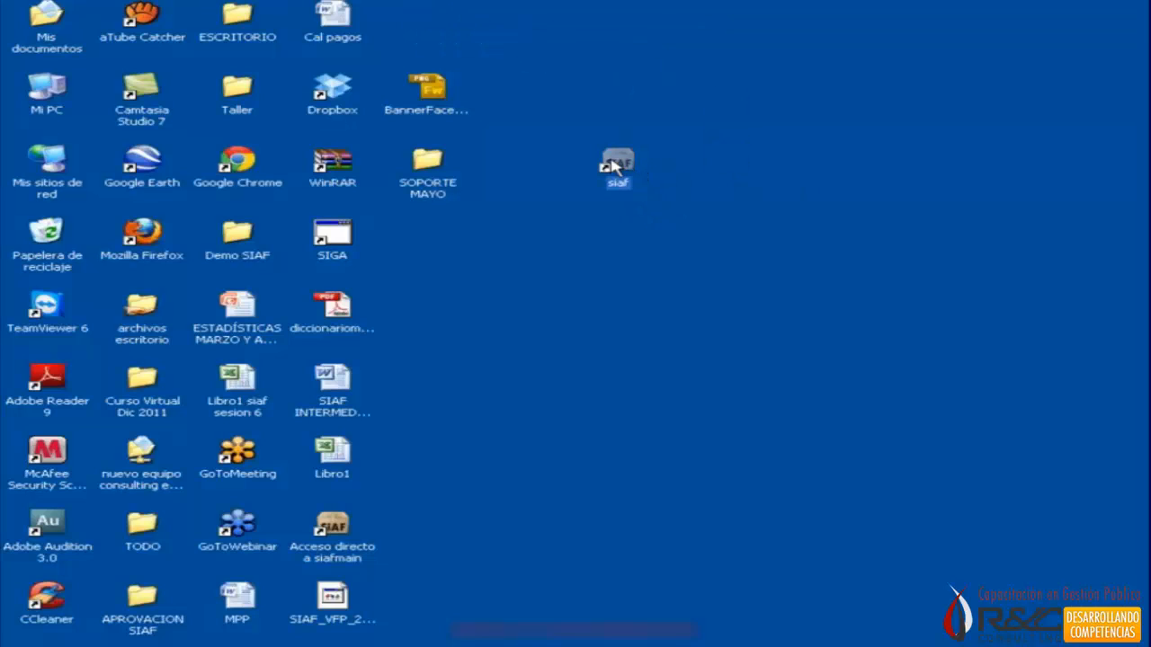
right_click(615, 167)
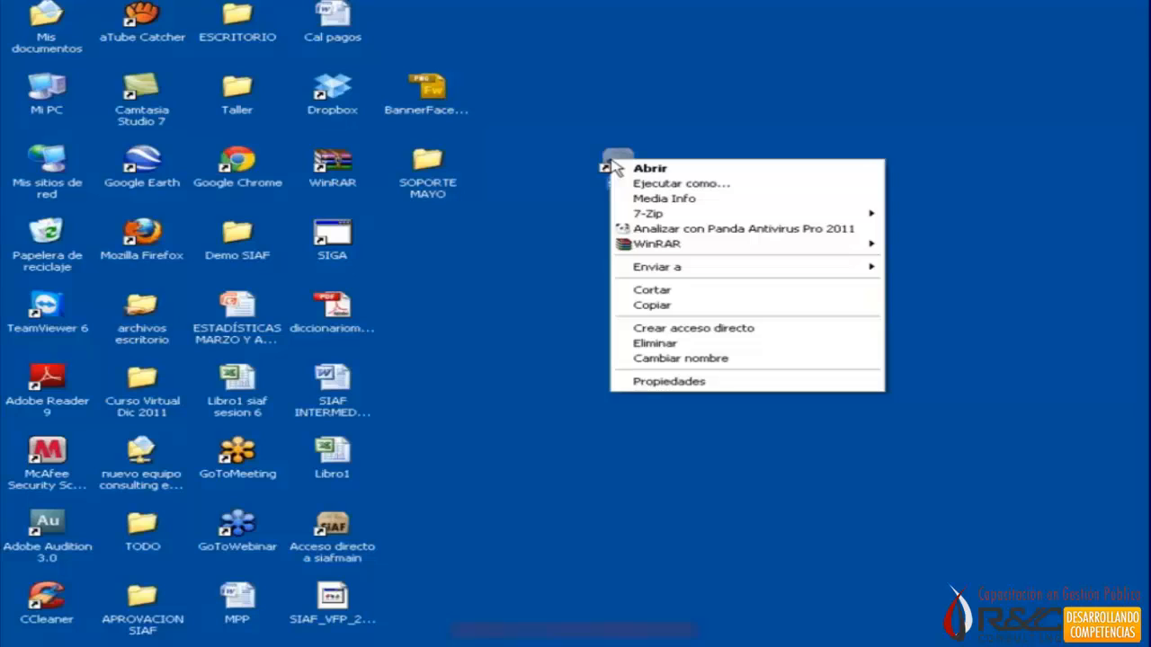
left_click(719, 383)
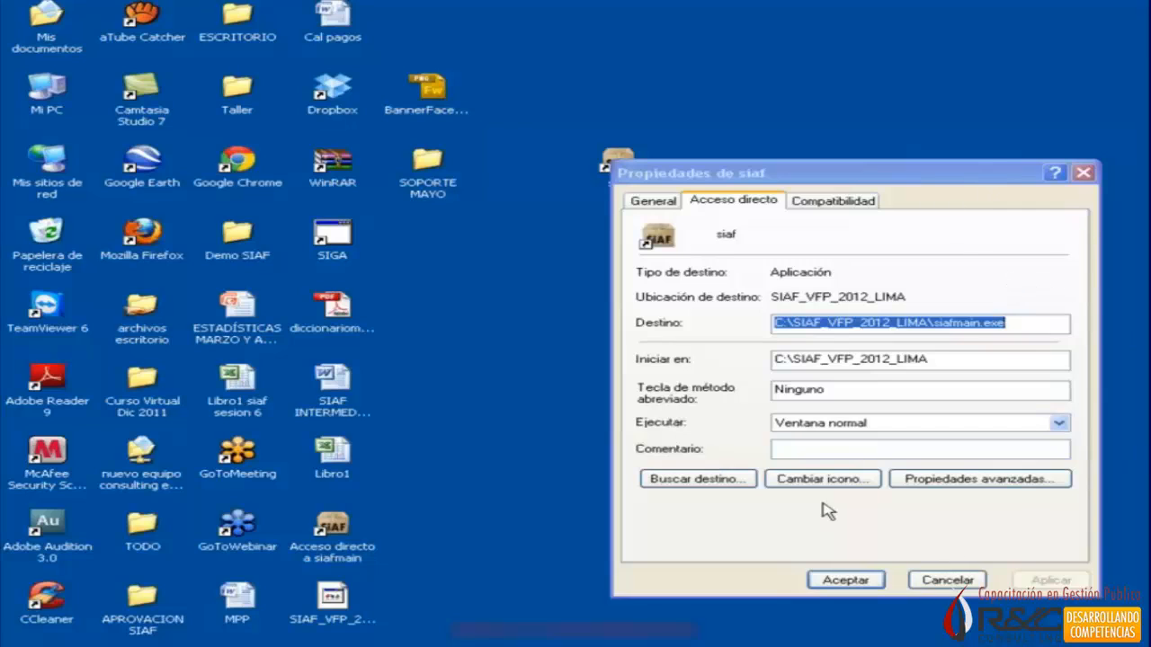
left_click(960, 582)
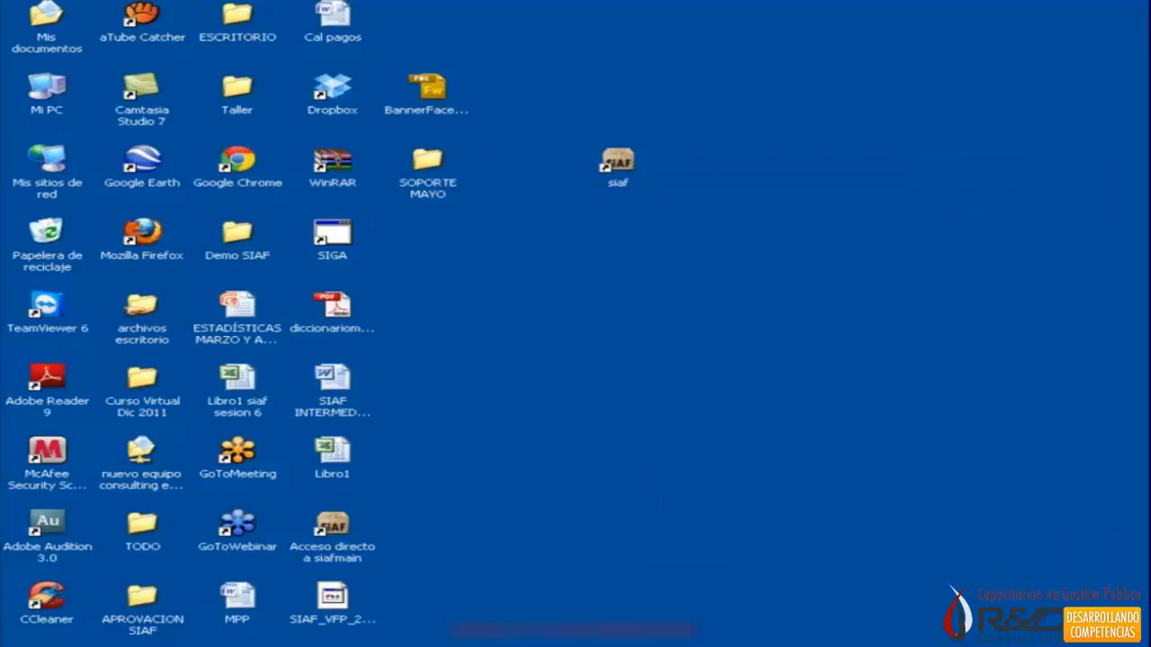
Browse the local disk C: in Windows Explorer and show its contents in the Detalles view.
right_click(47, 646)
left_click(130, 534)
left_click(70, 189)
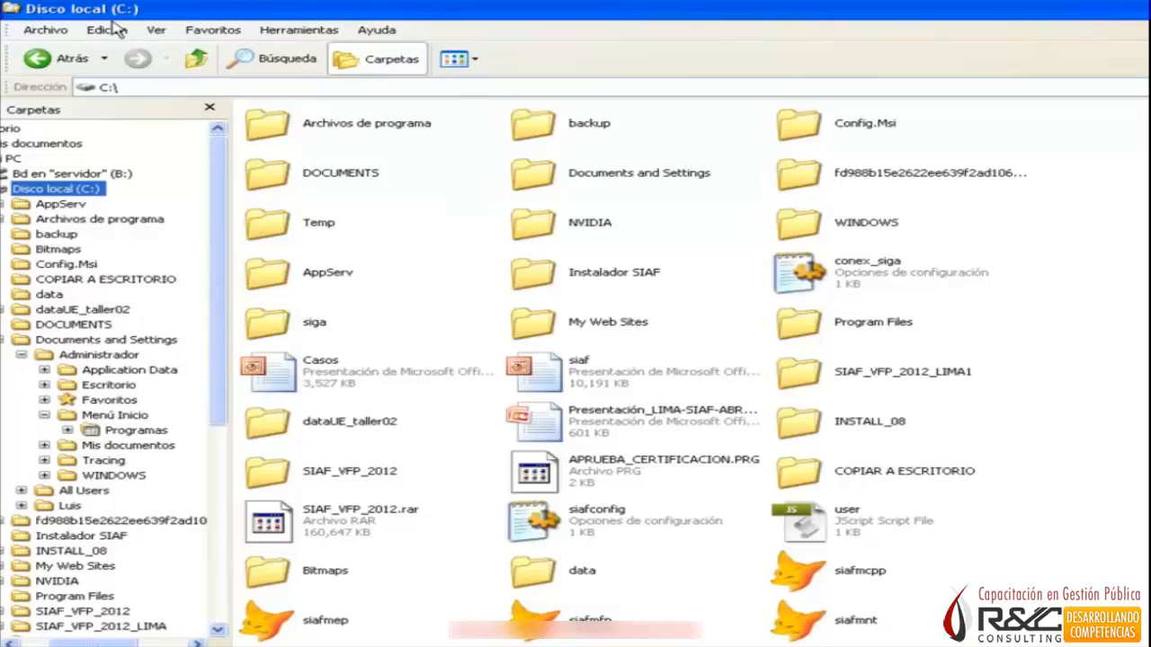
left_click(157, 36)
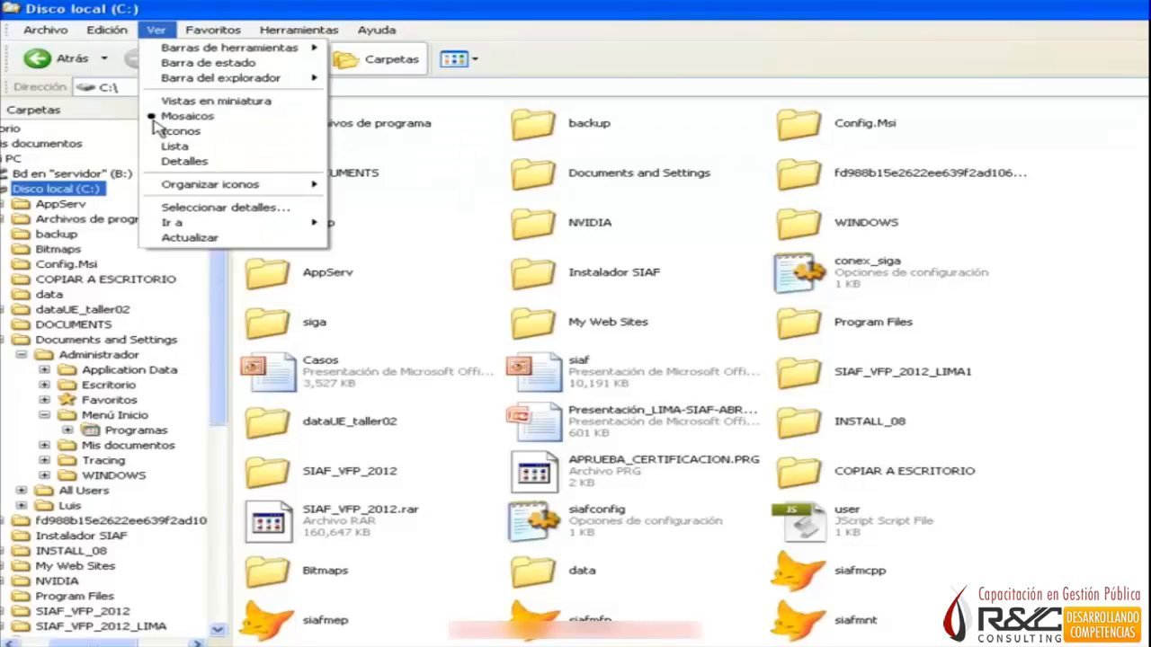
left_click(193, 166)
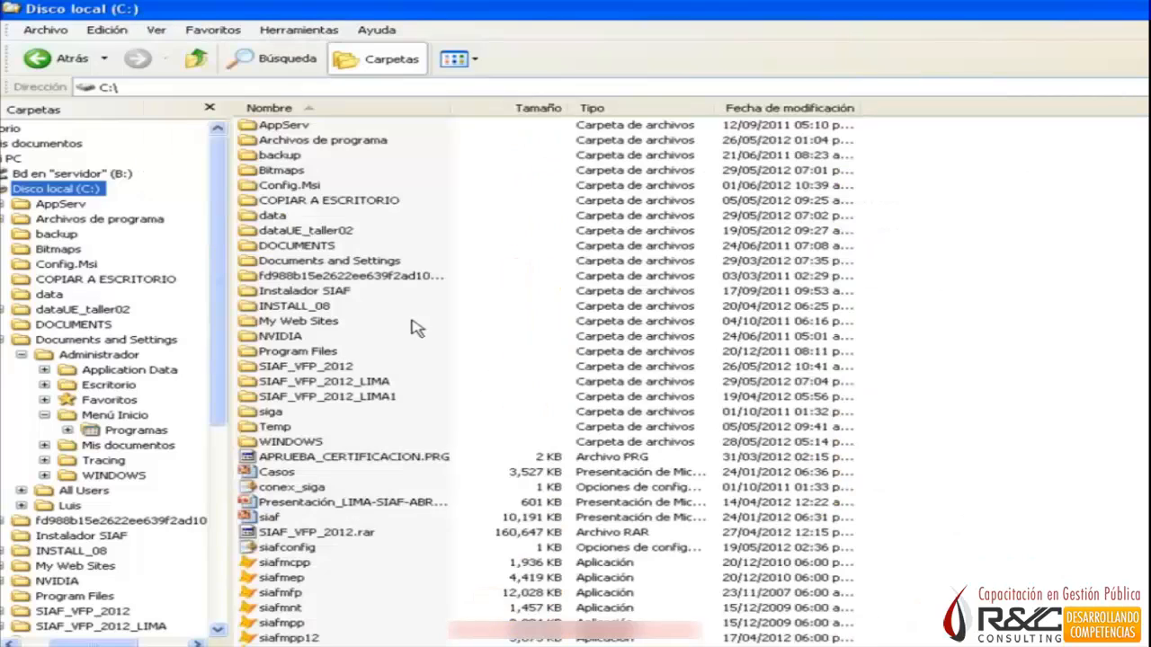
Open the Listados folder inside SIAF_VFP_2012_LIMA.
left_click(263, 369)
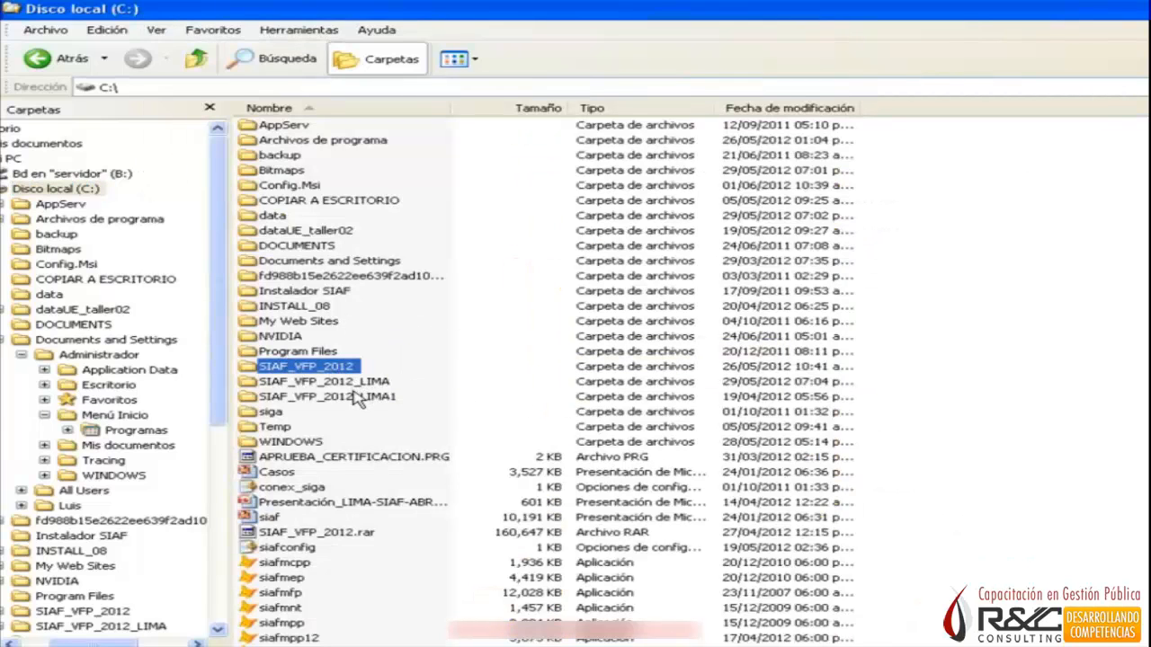
left_click(352, 383)
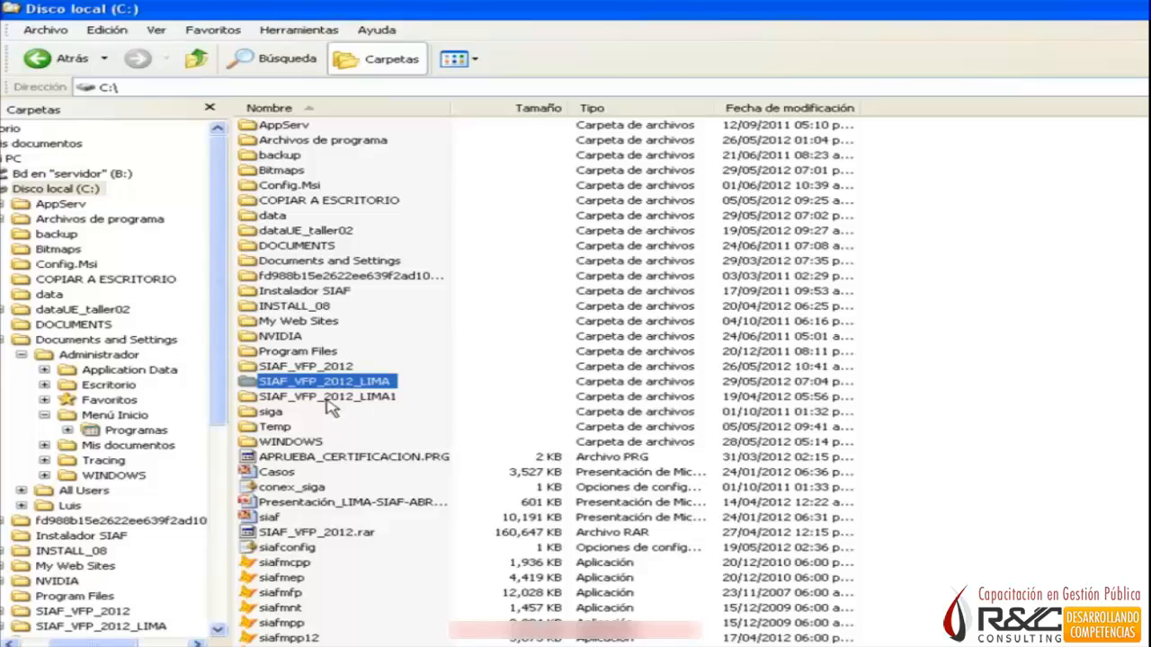
double_click(248, 387)
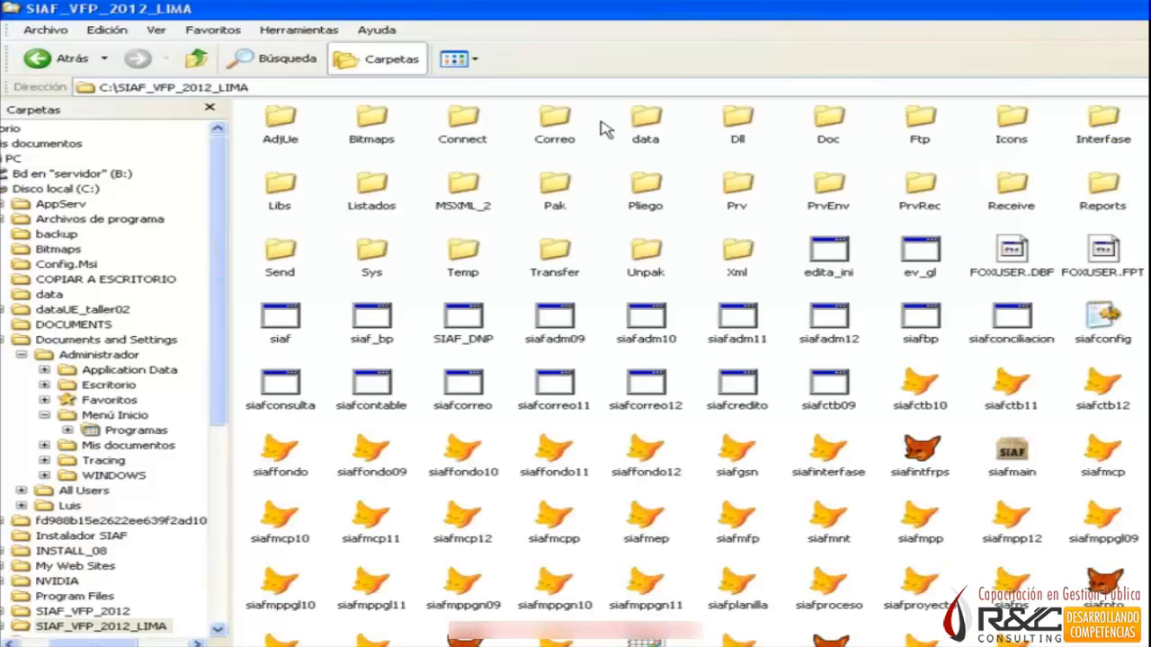
double_click(371, 187)
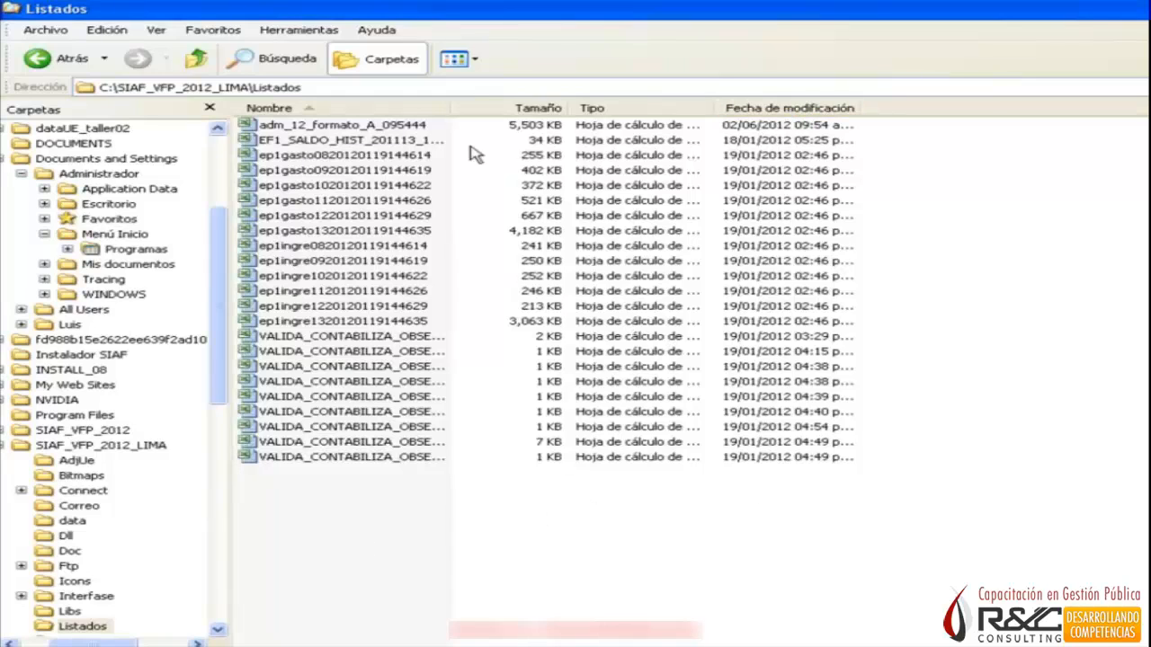
Sort the Listados files by modification date, newest first, and widen the Nombre column to show full file names.
left_click(805, 108)
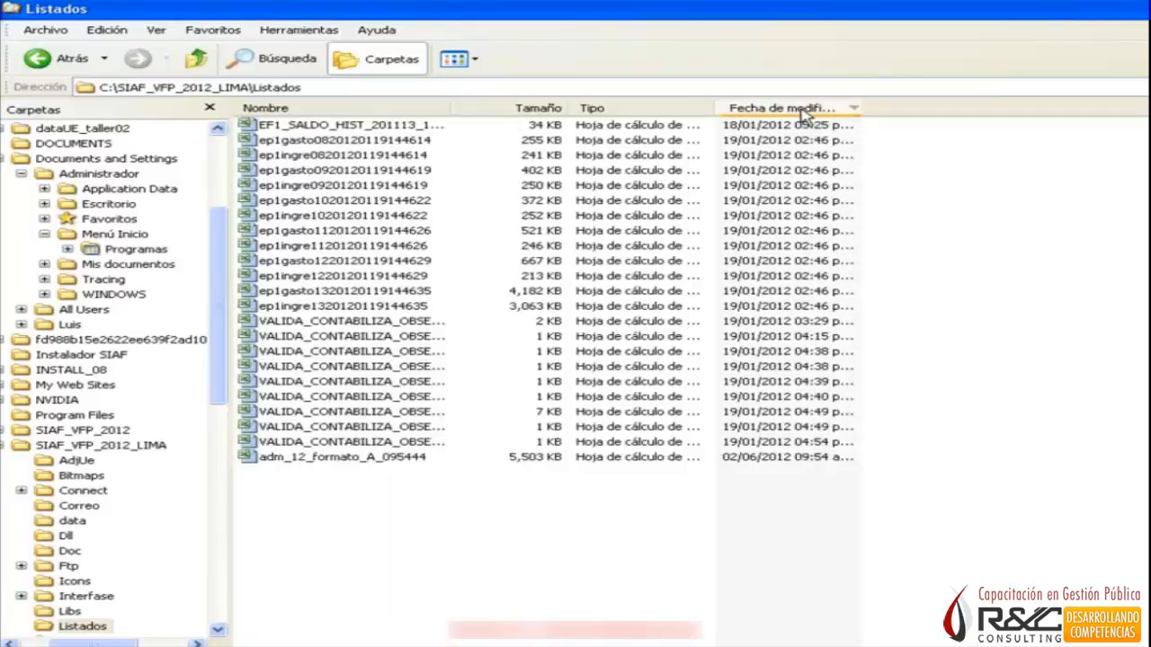
left_click(806, 109)
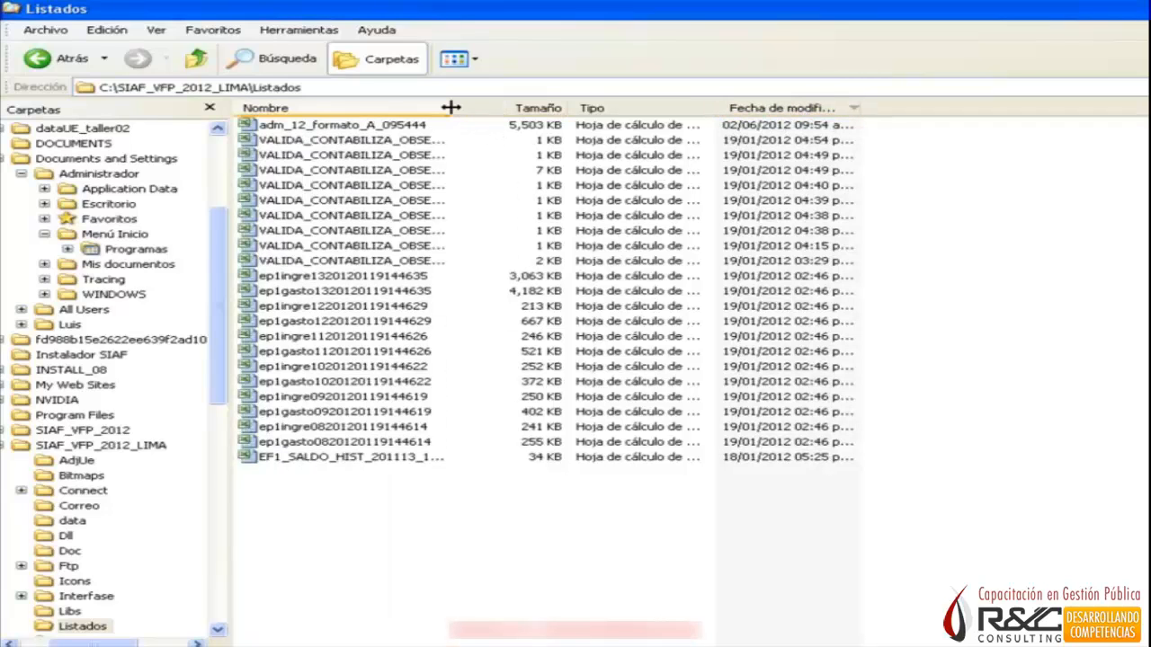
left_click_drag(450, 108, 601, 106)
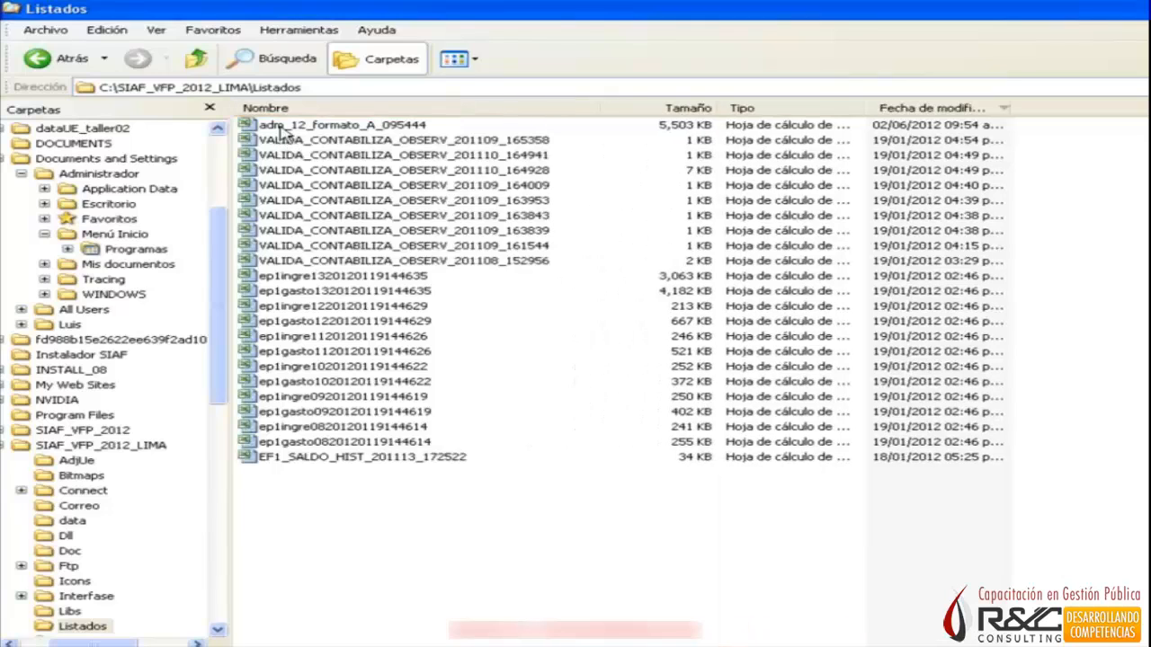
Open the adm_12_formato_A_095444 spreadsheet in Excel and maximize its window.
left_click(280, 126)
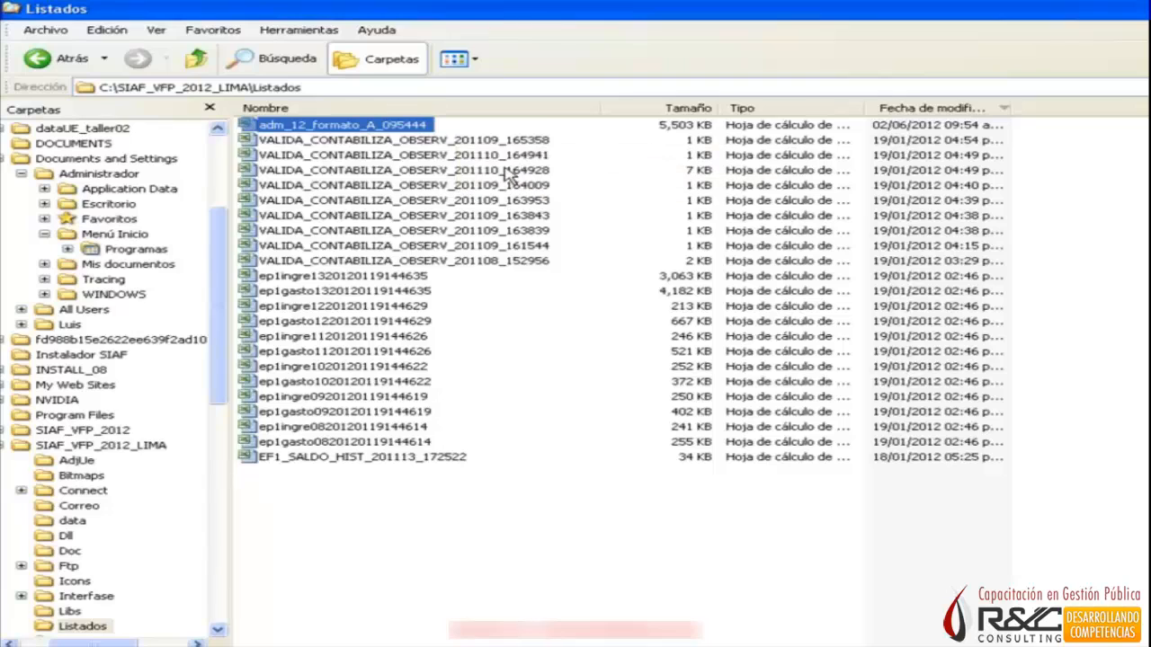
double_click(367, 130)
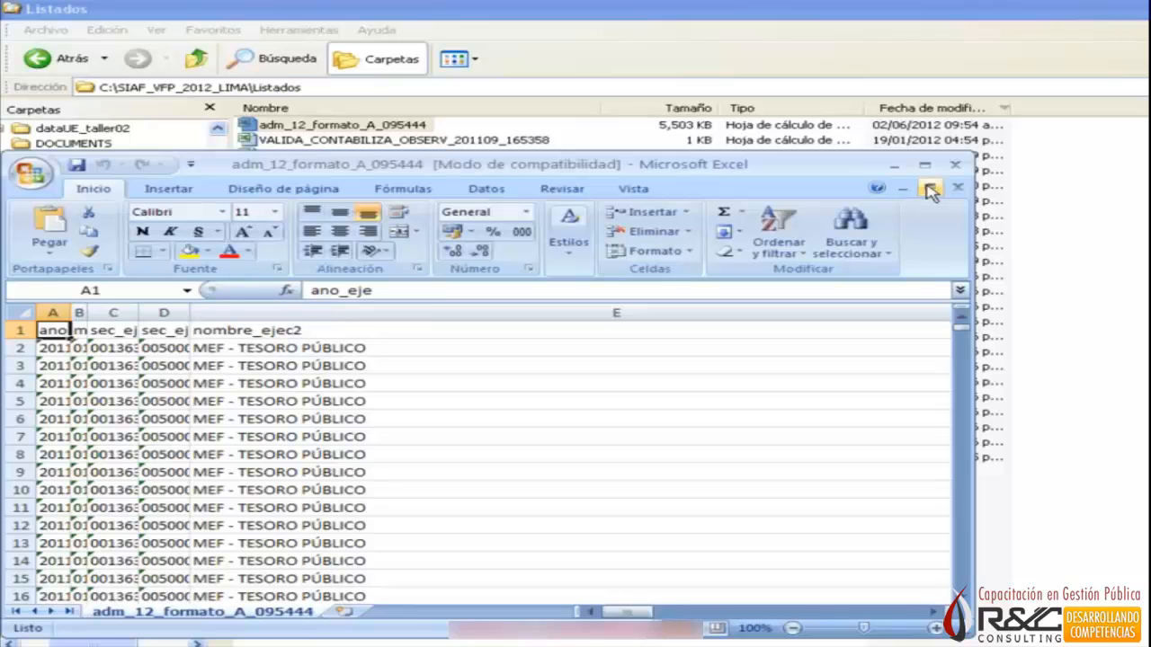
left_click(930, 191)
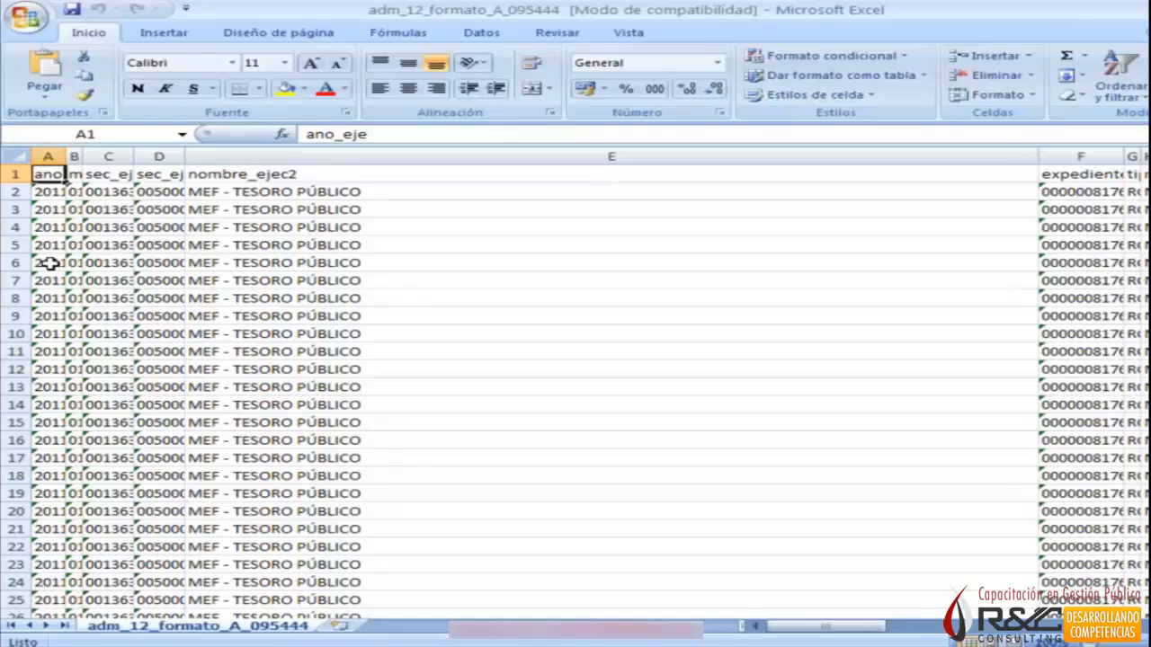
Autofit the width of all columns in the sheet to their contents and clear the selection.
key("ctrl+a")
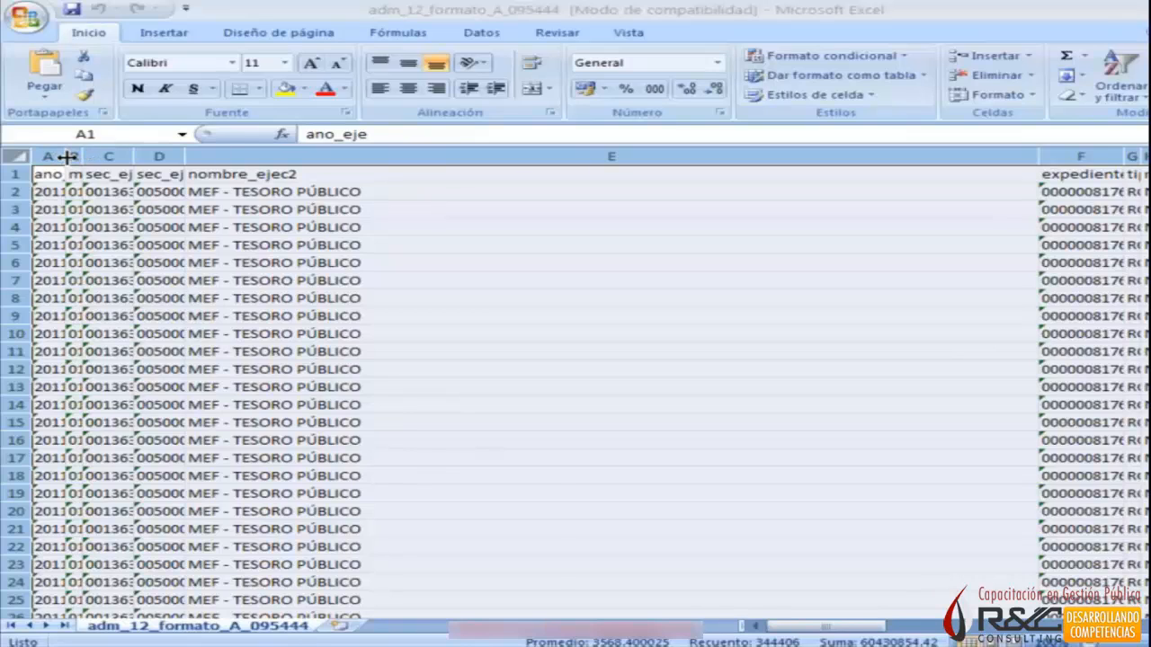
left_click_drag(68, 158, 68, 157)
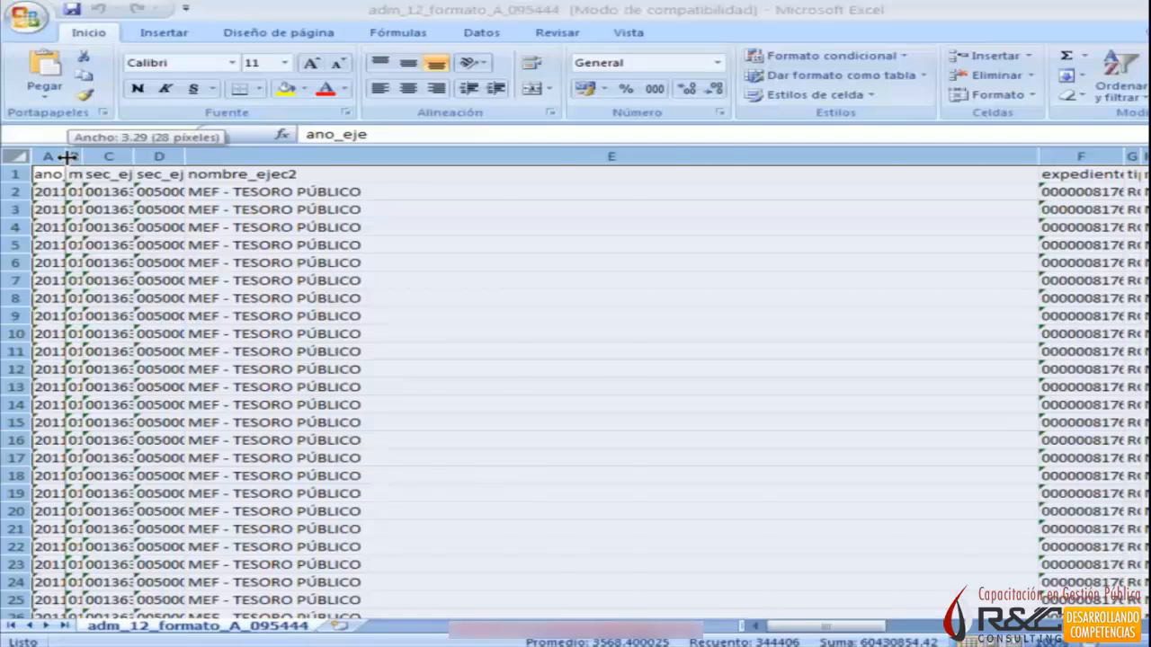
double_click(67, 157)
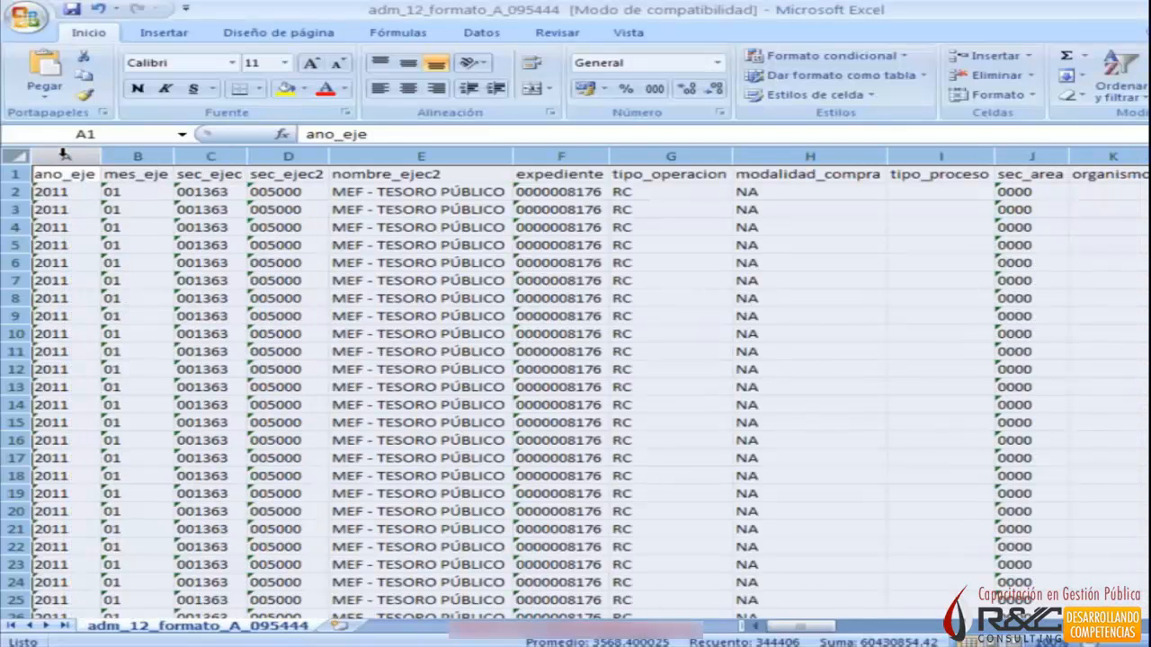
left_click(210, 227)
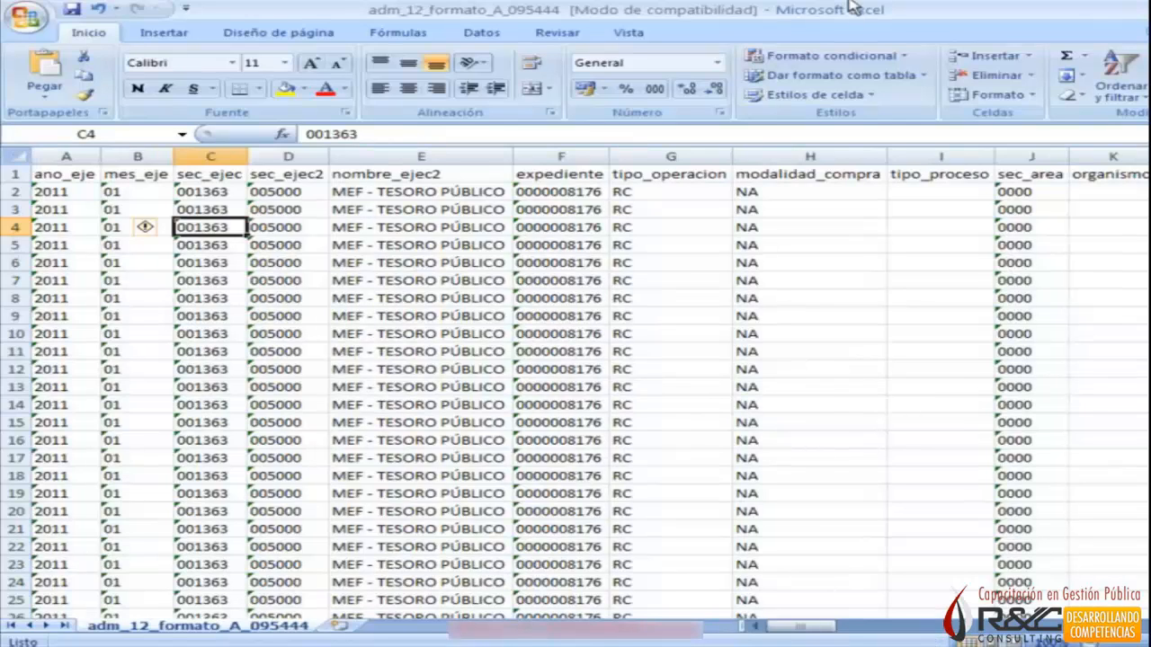
Examine the first column headers in row 1, from ano_eje through nombre_ejec2.
key("ctrl+Up")
key("Right")
key("Right")
key("Left")
key("Left")
key("Left")
key("Left")
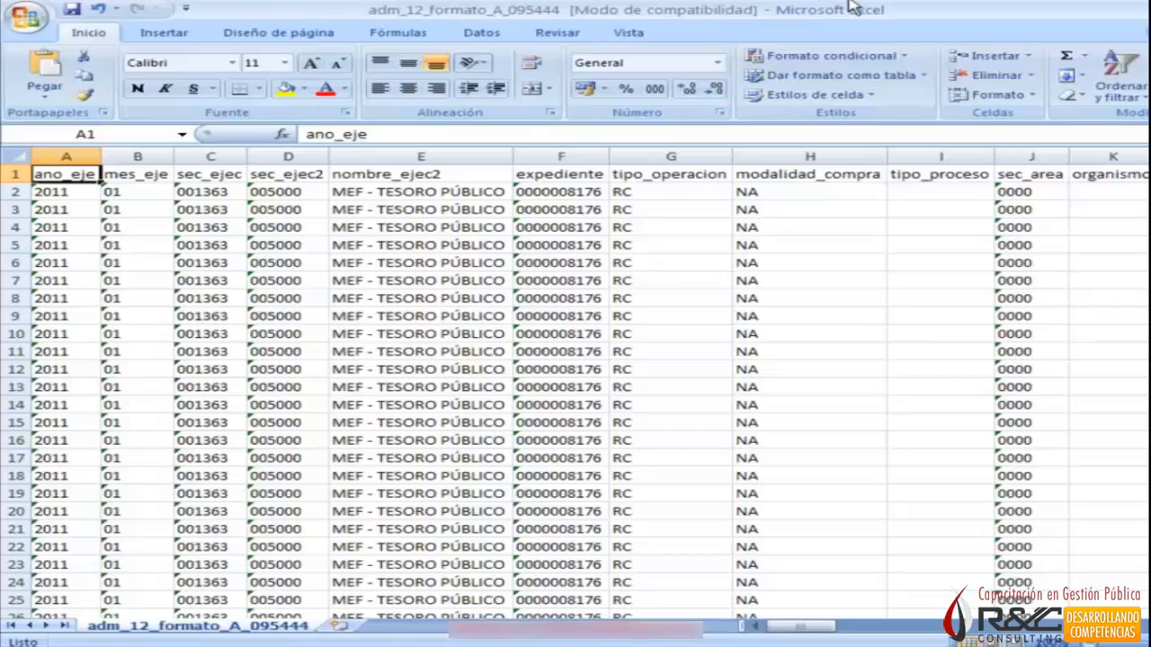
key("Right")
key("Left")
key("Right")
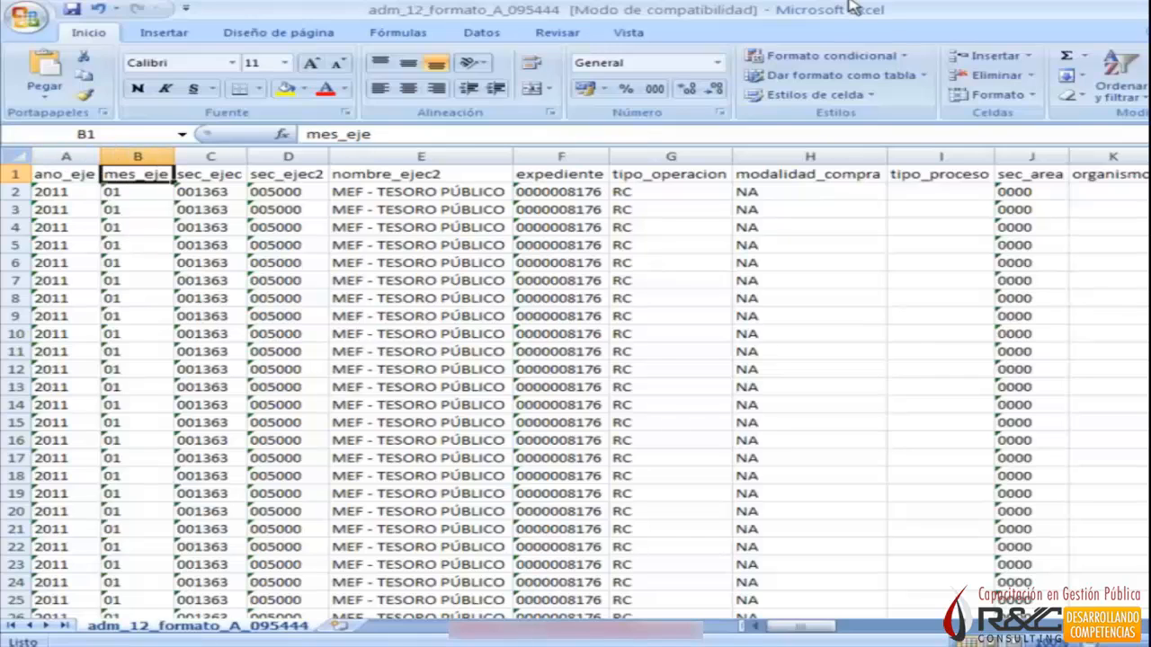
key("Right")
key("Right")
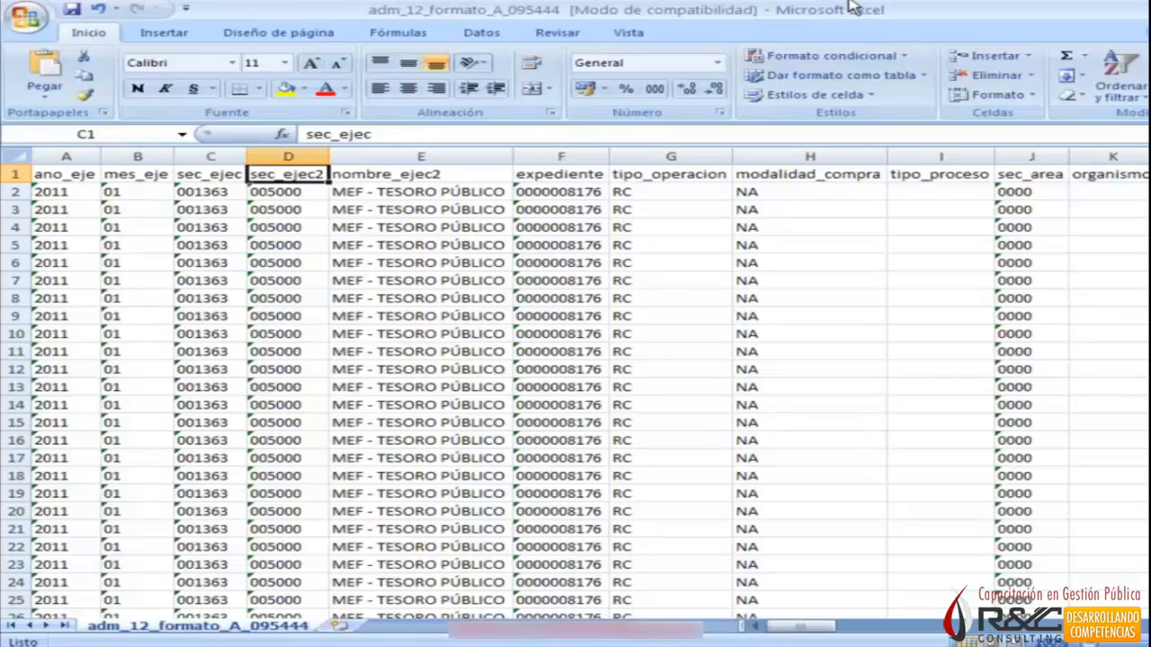
key("Right")
key("Right")
key("Right")
key("Left")
key("Left")
key("Left")
key("Down")
key("Up")
key("Right")
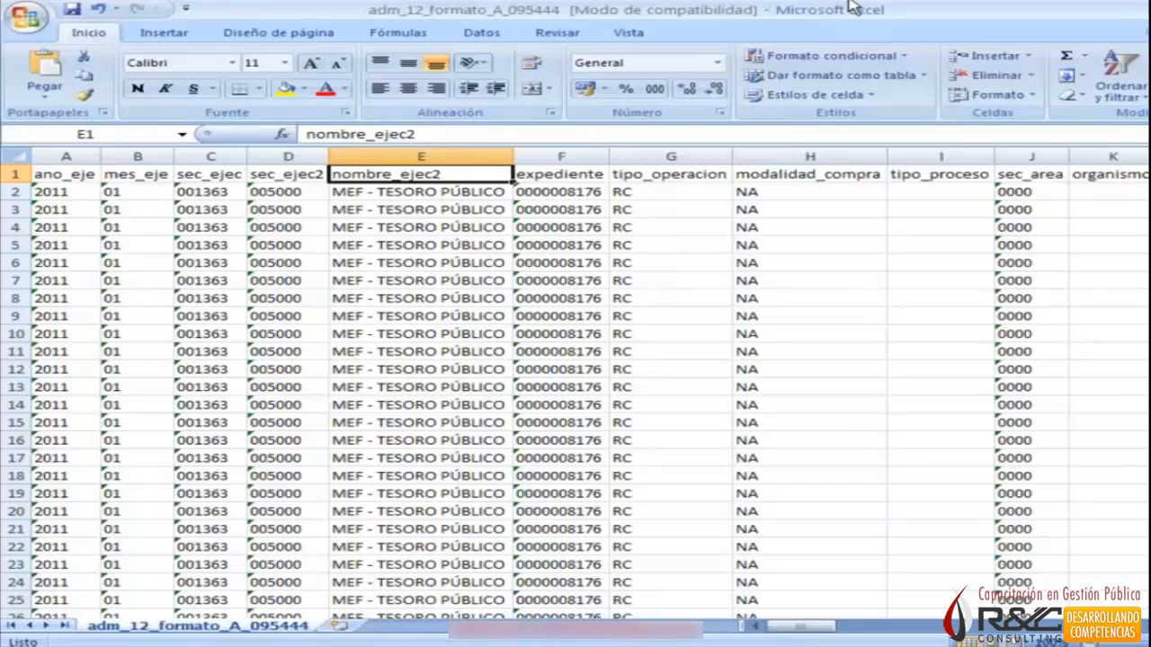
Review the headers in row 1 from expediente through proyecto and on to fuente_financ.
key("Right")
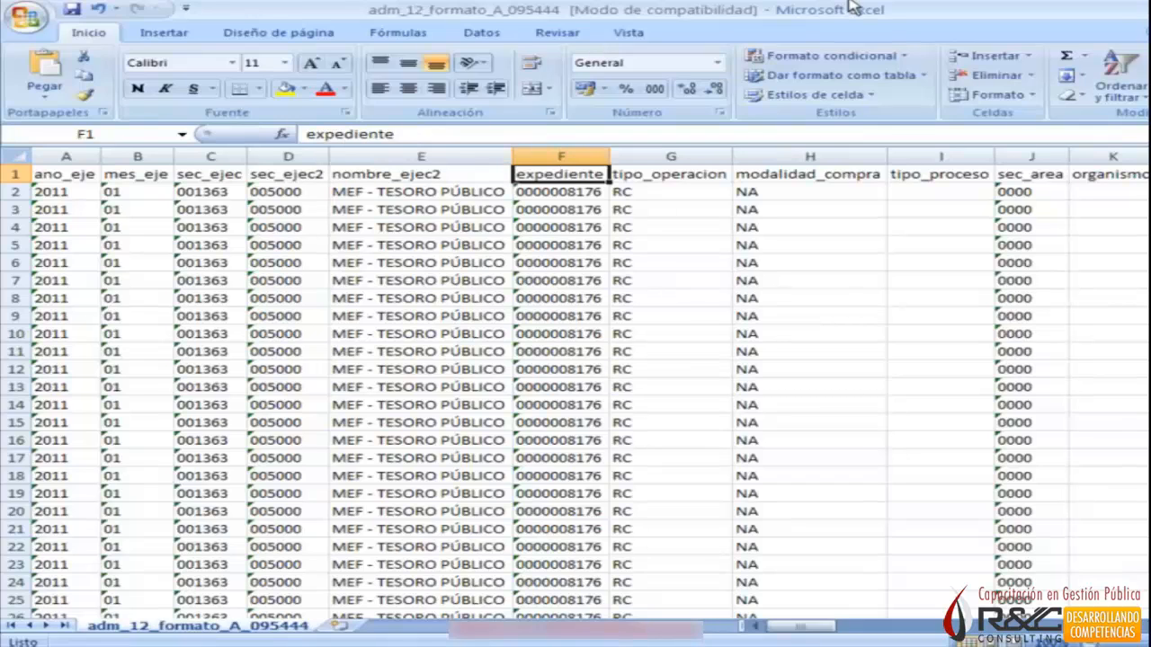
key("Right")
key("Right")
key("Right")
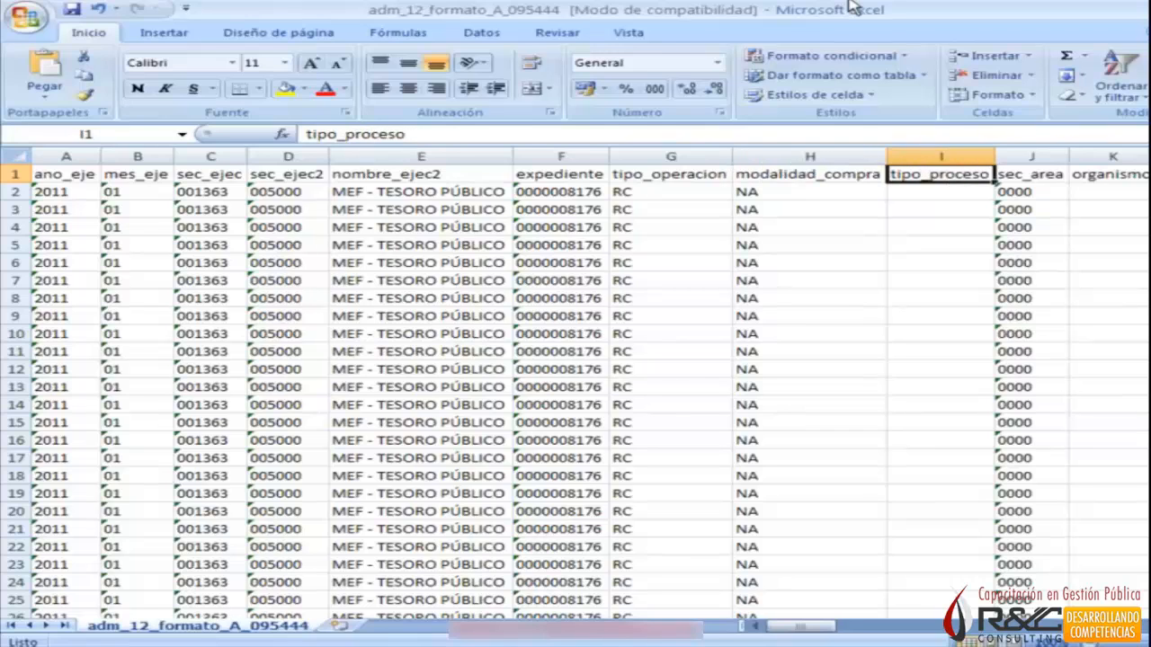
key("Right")
key("Right")
key("Right")
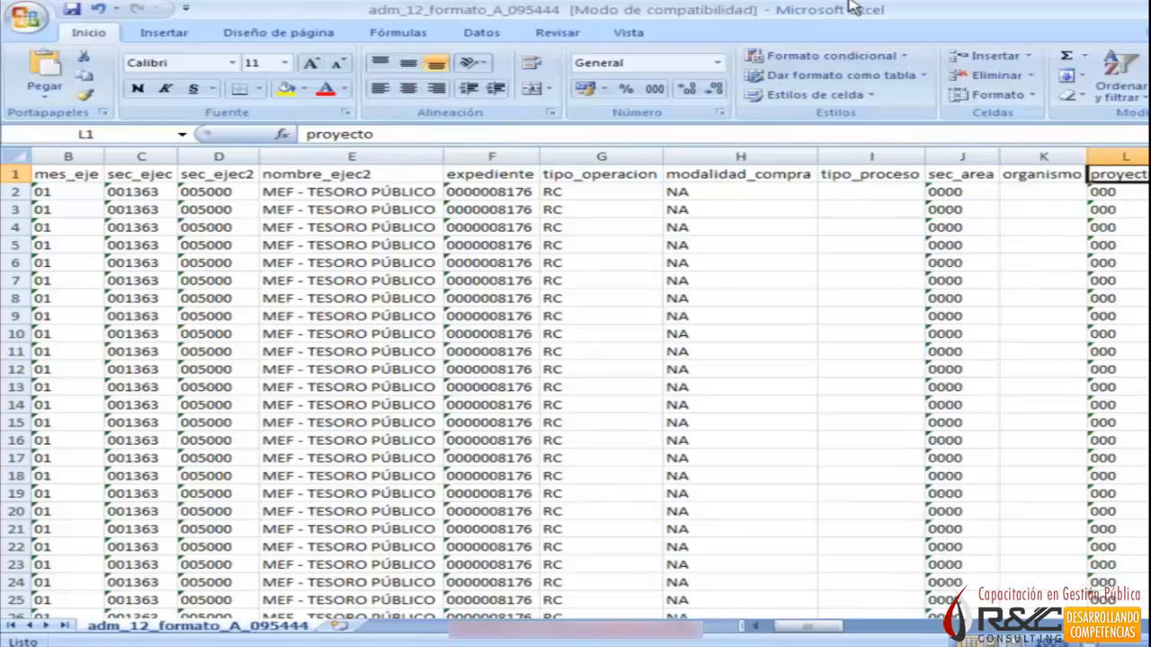
key("Right")
key("Right")
key("Right")
key("Right")
key("Right")
key("Right")
key("Right")
key("Right")
key("Right")
key("Right")
key("Right")
key("Right")
key("Right")
key("Right")
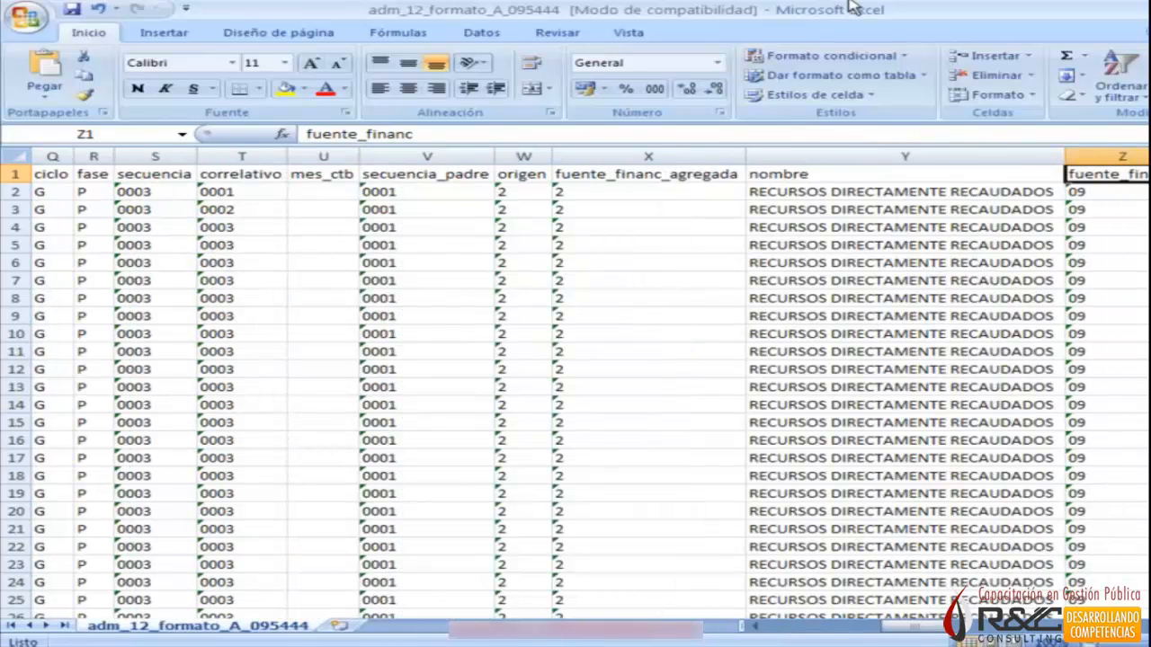
Go back to the tipo_compromiso header and review the commitment, phase and funding columns up to ano_cta_cte.
key("Left")
key("Left")
key("Left")
key("Left")
key("Left")
key("Left")
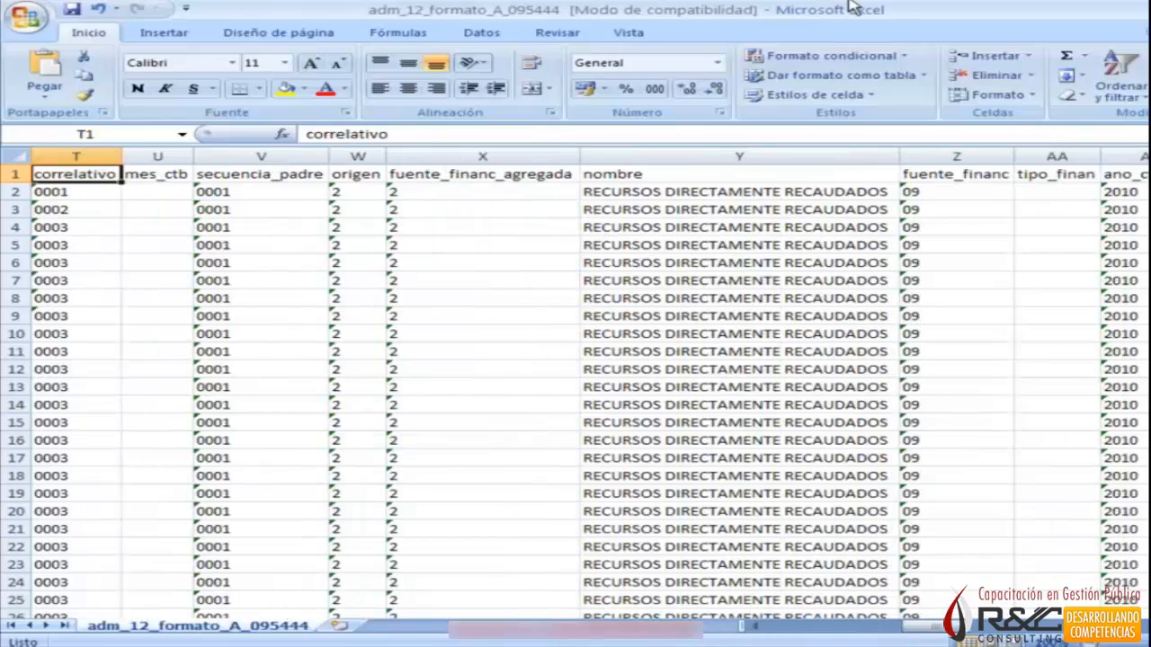
key("Left")
key("Left")
key("Left")
key("Left")
key("Left")
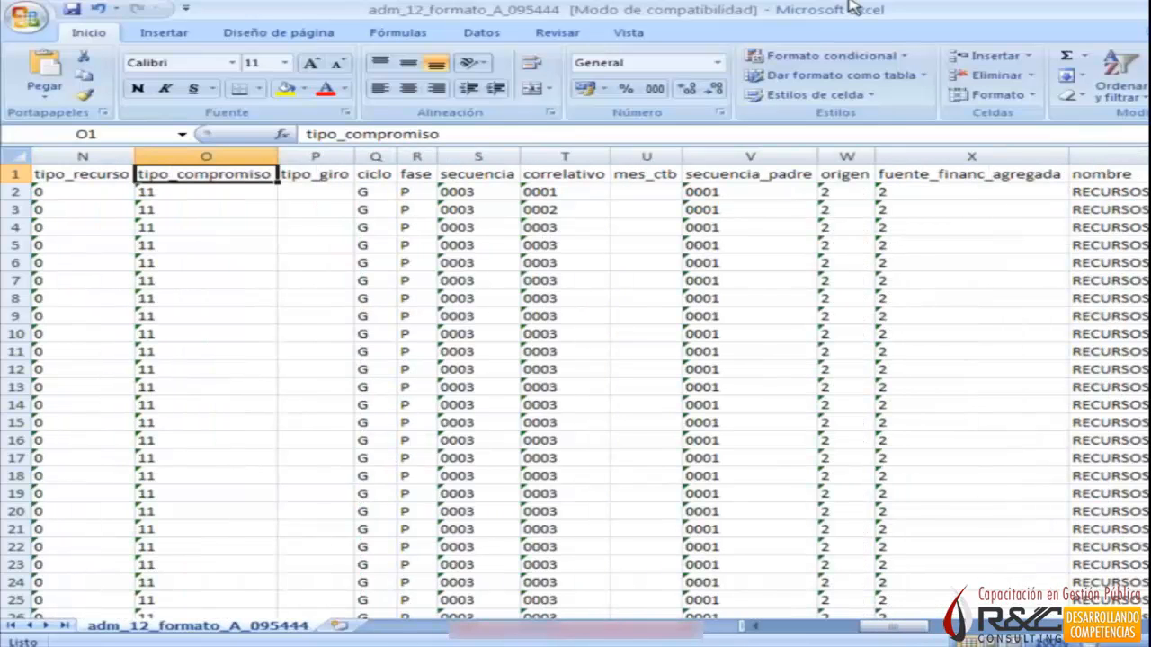
key("Left")
key("Left")
key("Left")
key("Left")
key("Left")
key("Left")
key("Left")
key("Right")
key("Right")
key("Right")
key("Right")
key("Right")
key("Right")
key("Right")
key("Right")
key("Right")
key("Right")
key("Right")
key("Right")
key("Right")
key("Right")
key("Right")
key("Right")
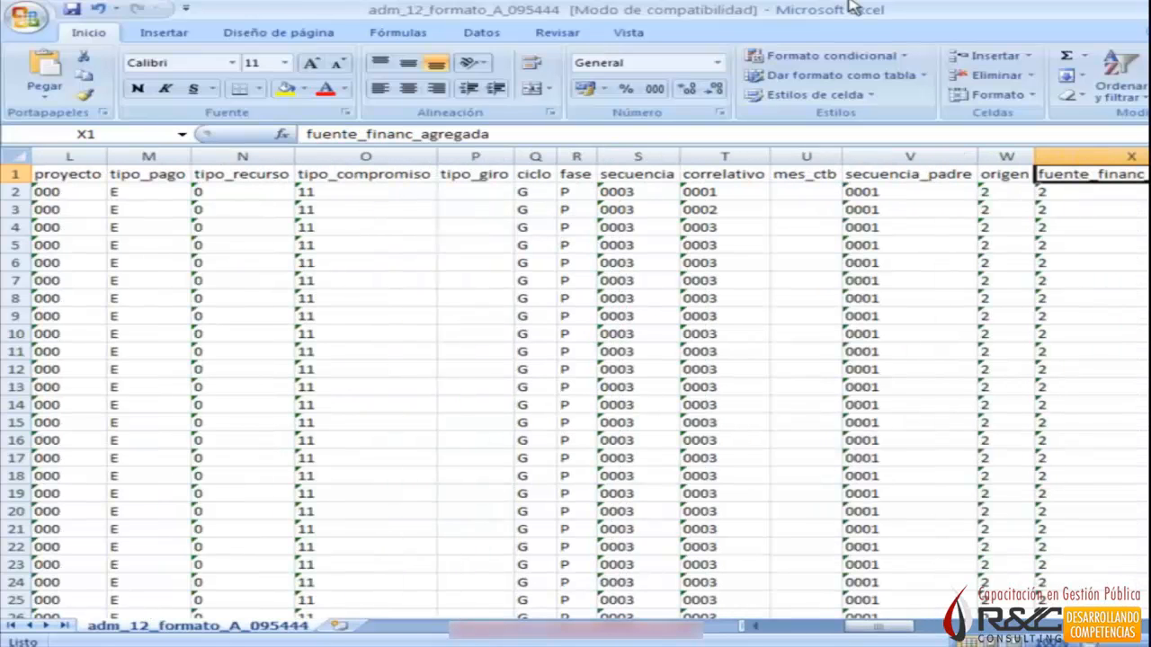
key("Right")
key("Right")
key("Right")
key("Right")
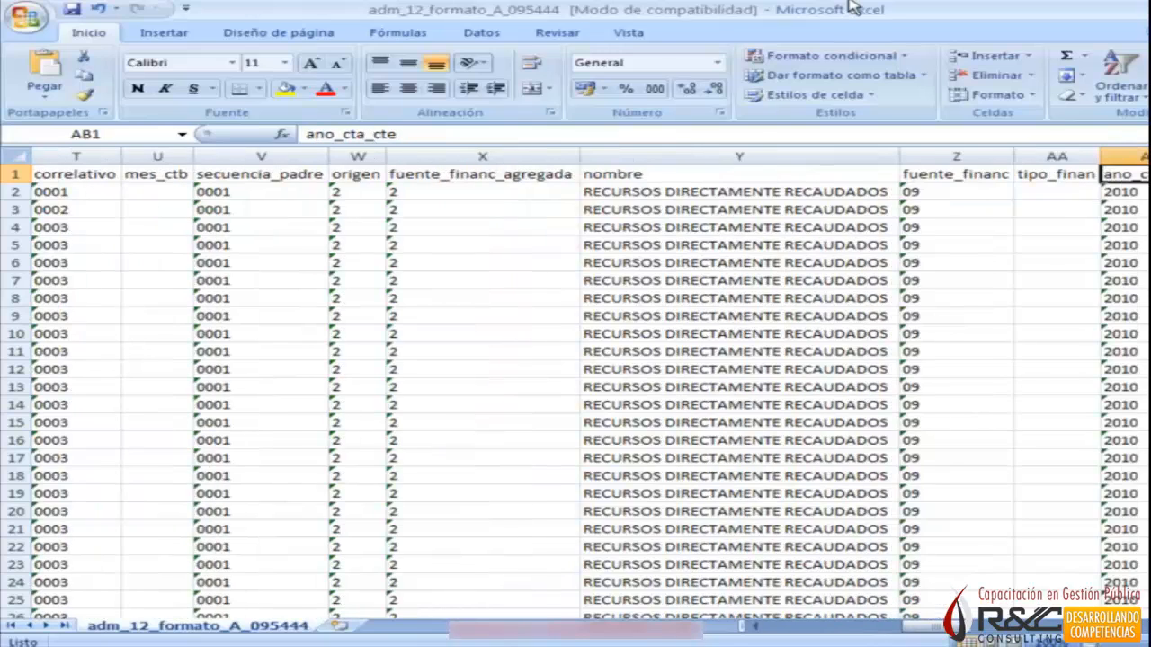
Review the row 1 headers from ano_cta_cte through mejor_fecha, ruc and nombre_proveedor to num_doc.
key("Right")
key("Right")
key("Right")
key("Right")
key("Right")
key("Right")
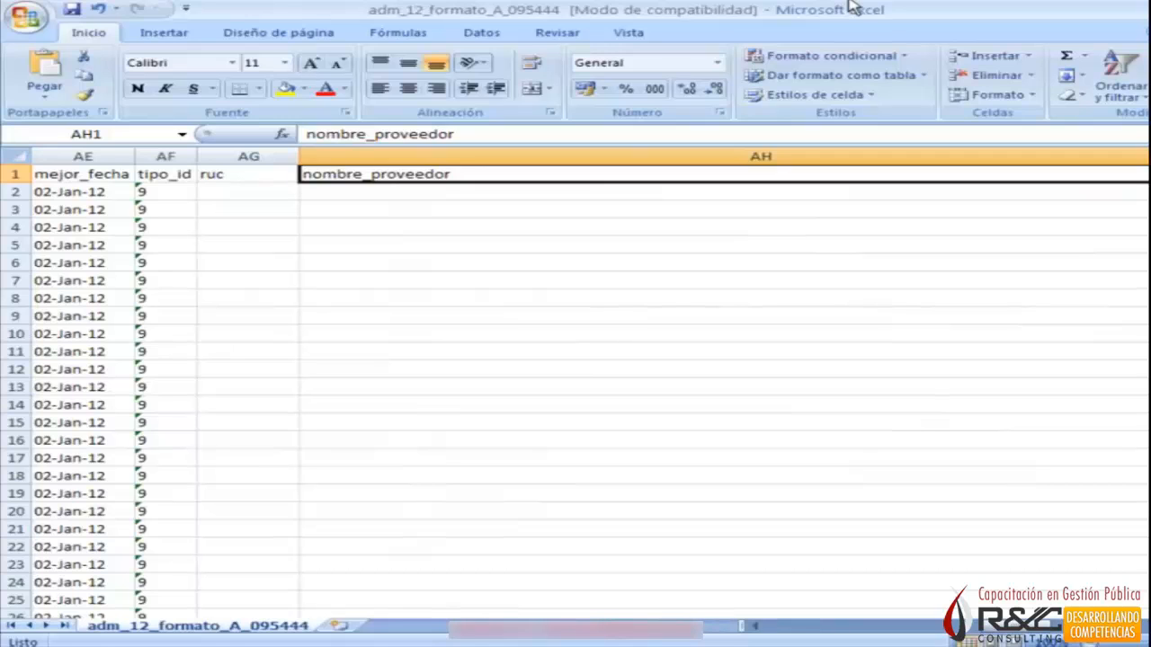
key("Right")
key("Right")
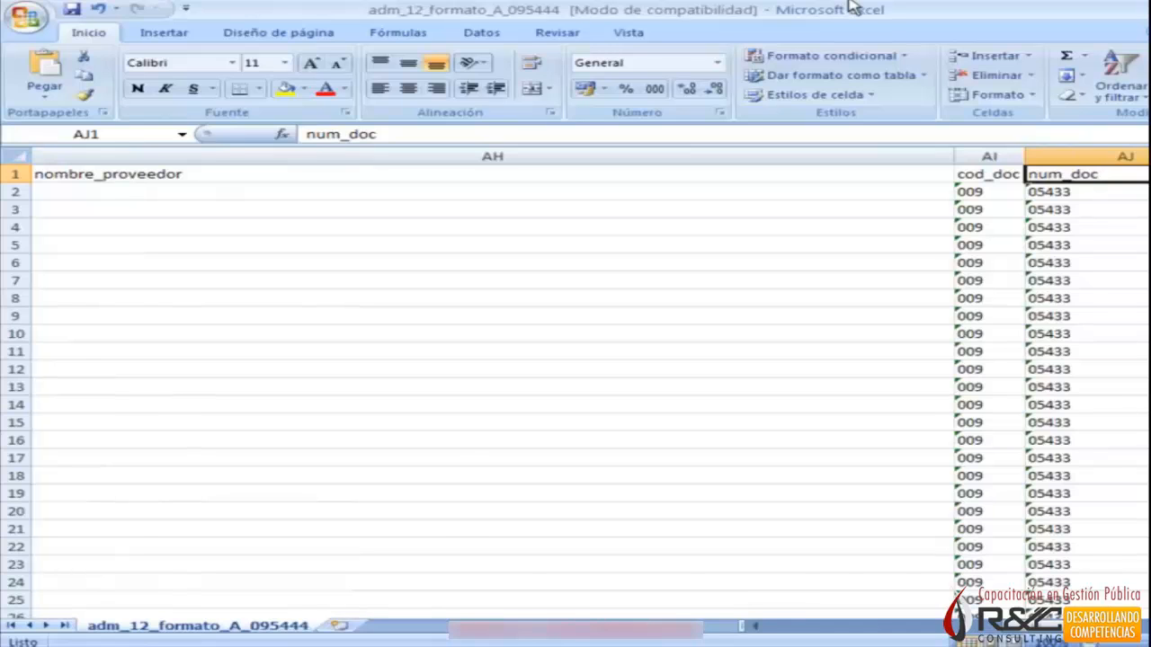
Review the headers and first values from fecha_doc and clasificador through estado_envio, estado and edicion.
key("Right")
key("Right")
key("Right")
key("Right")
key("Down")
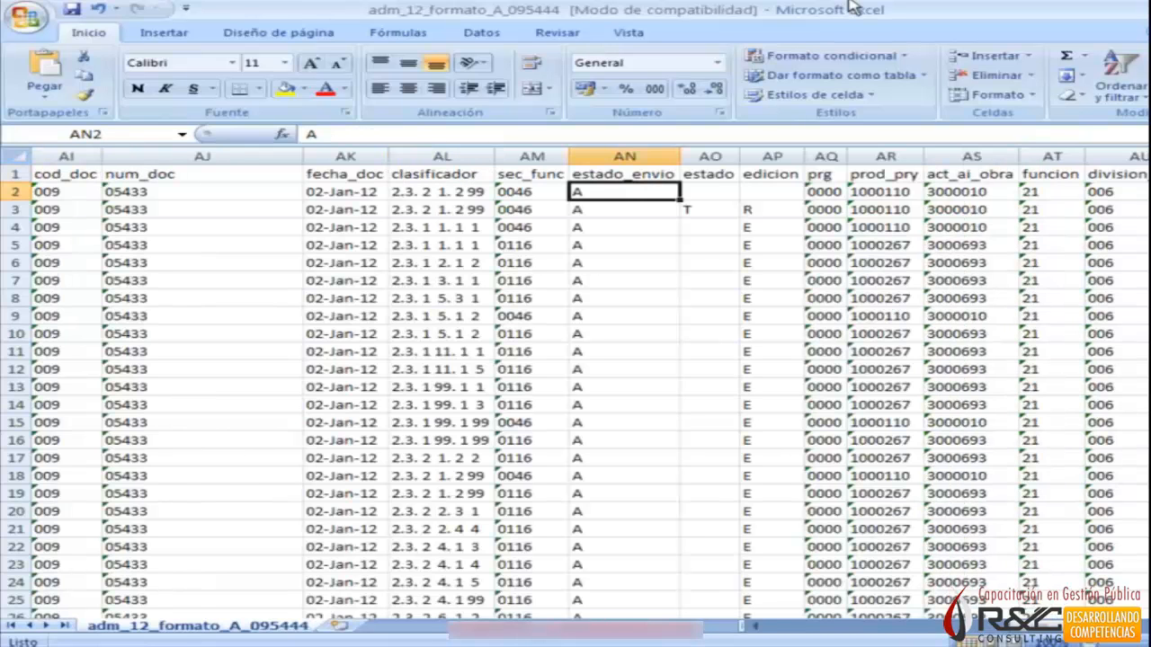
key("Right")
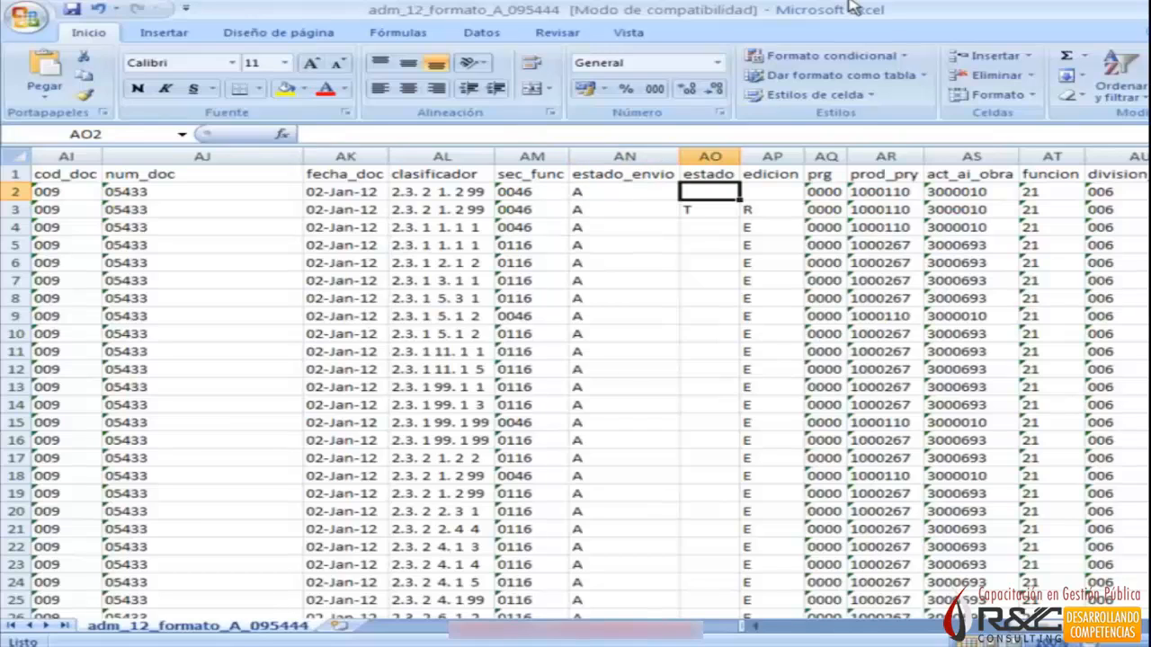
key("Right")
key("Left")
key("Up")
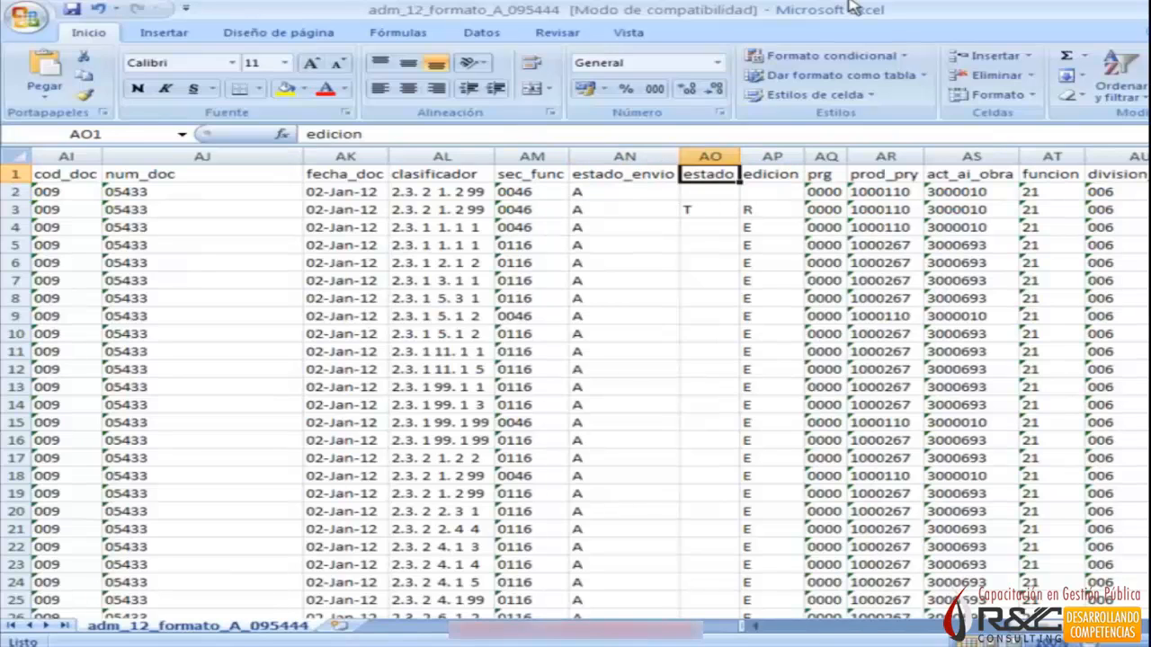
key("Right")
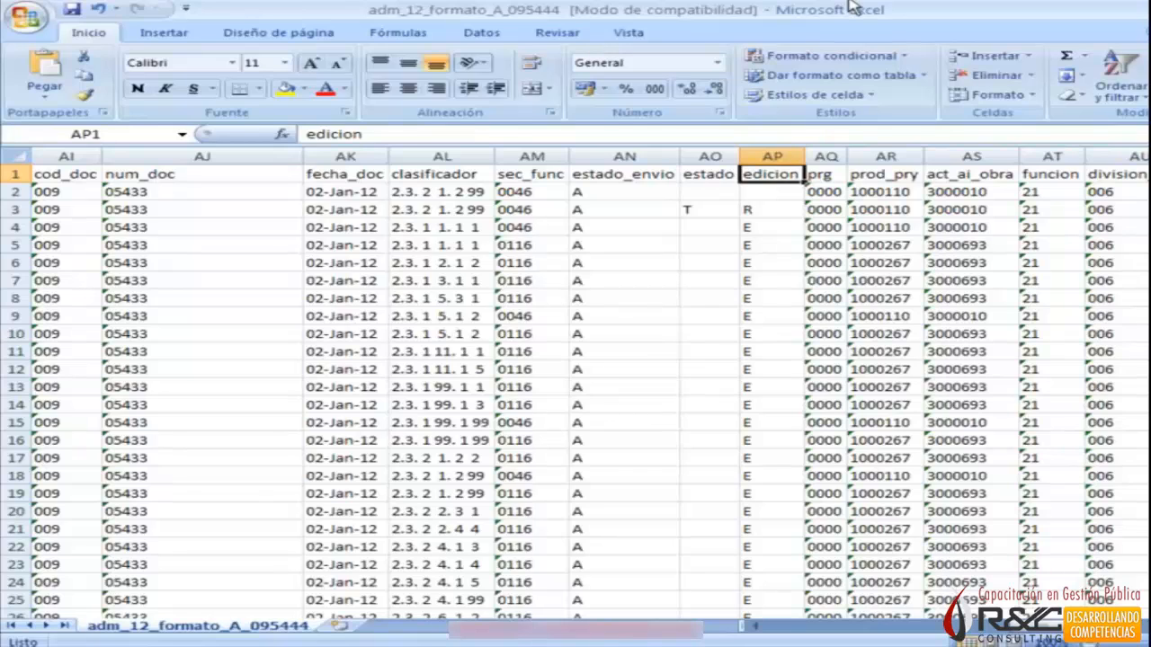
Examine the codes in the first rows of the edicion column and compare row 3 with its estado code.
key("Right")
key("Left")
key("Down")
key("Up")
key("Down")
key("Down")
key("Down")
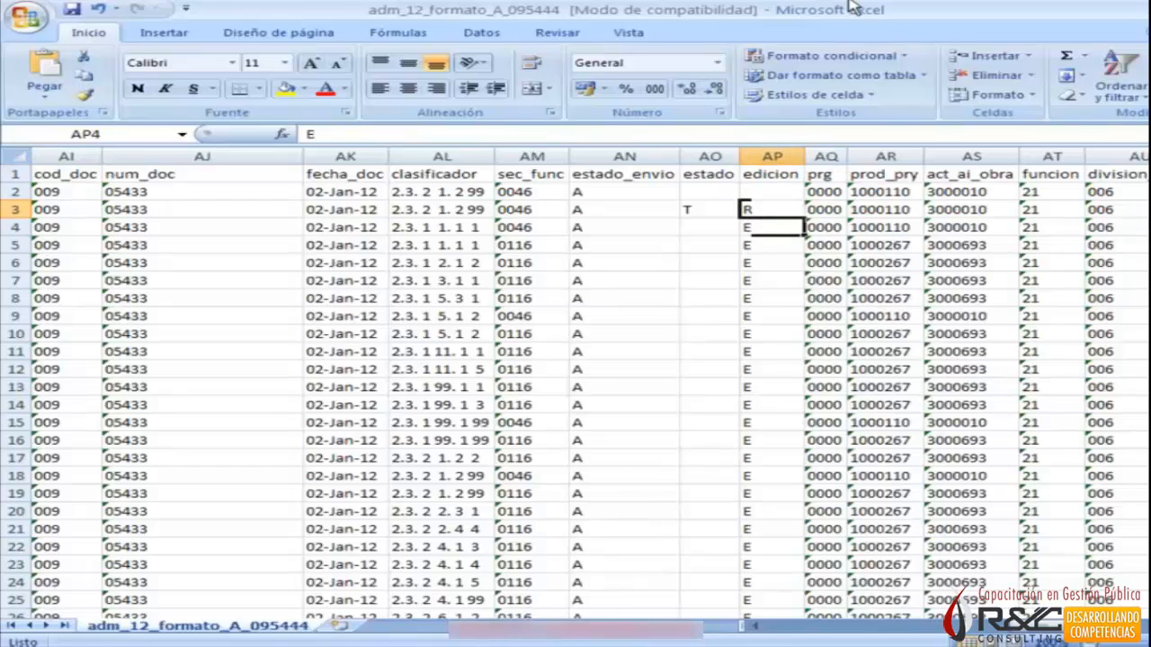
key("Down")
key("Down")
key("Down")
key("Up")
key("Up")
key("Up")
key("Up")
key("Up")
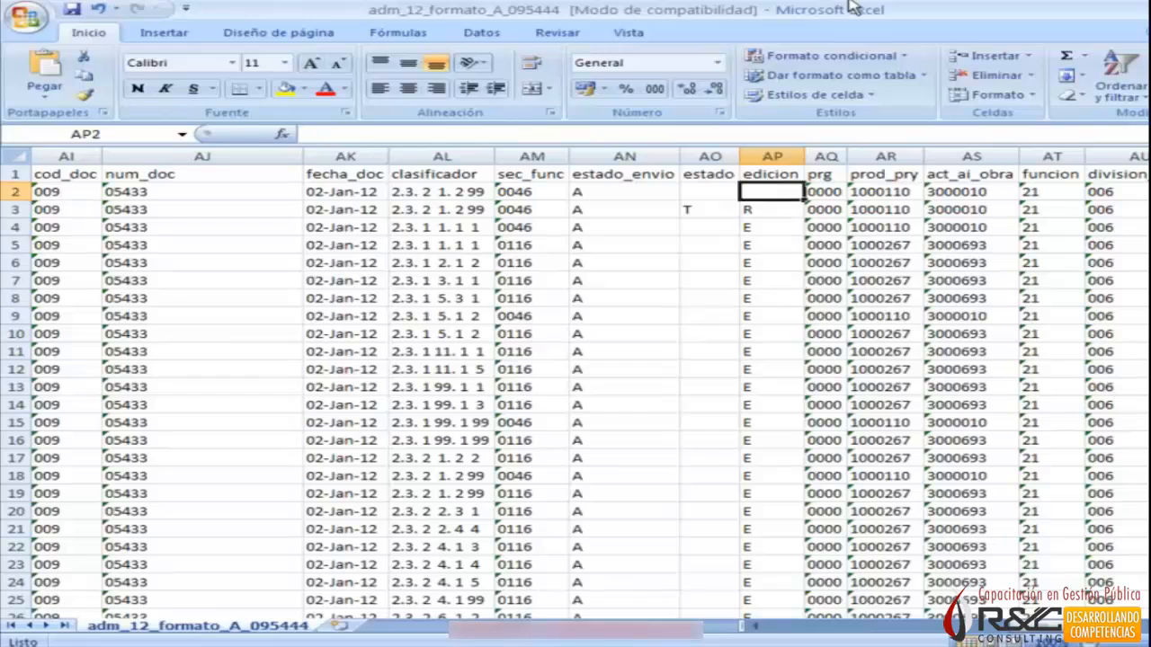
key("Up")
key("Down")
key("Down")
key("Down")
key("Down")
key("Down")
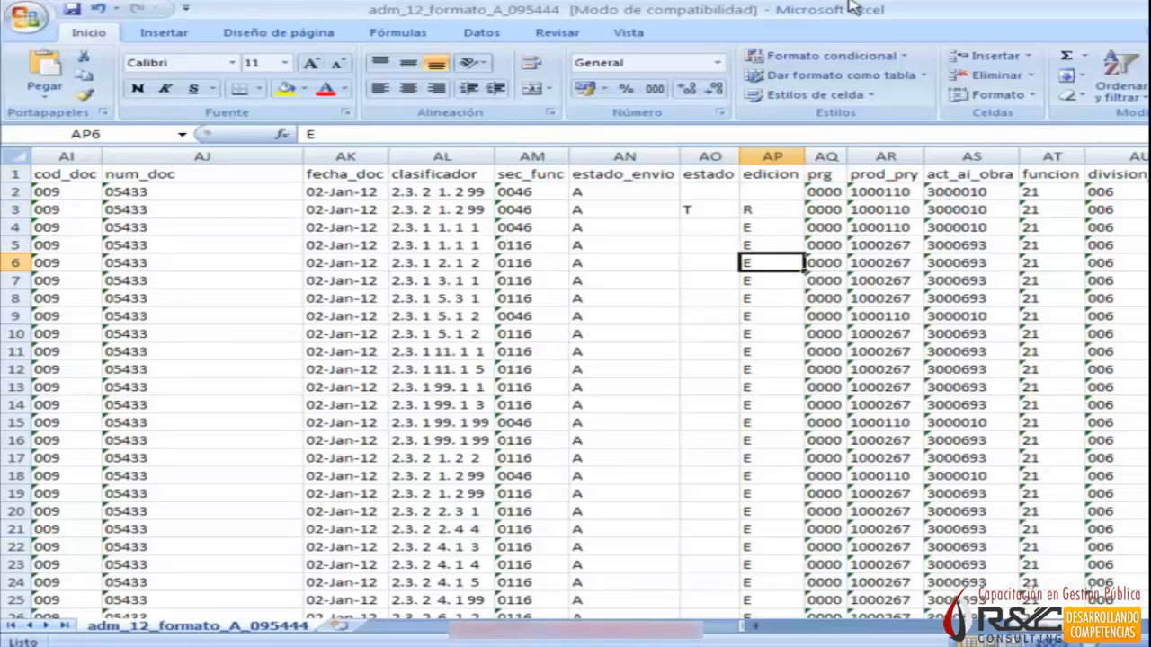
key("Up")
key("Up")
key("Down")
key("Down")
key("Down")
key("Down")
key("Up")
key("Up")
key("Up")
key("Up")
key("Up")
key("Left")
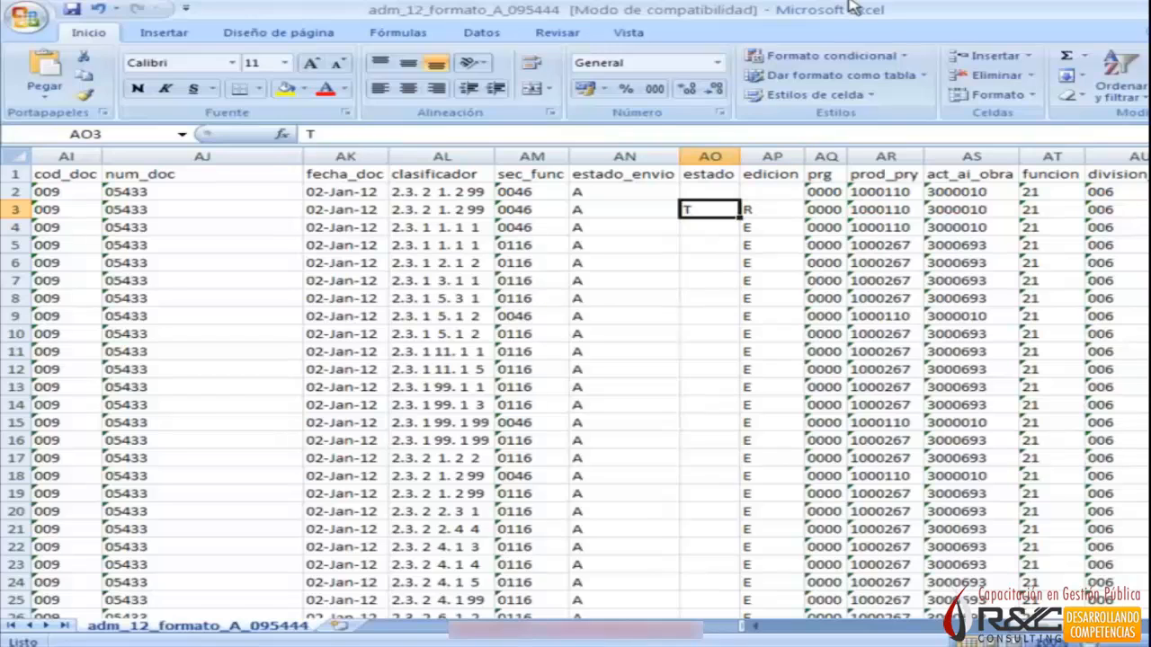
key("Right")
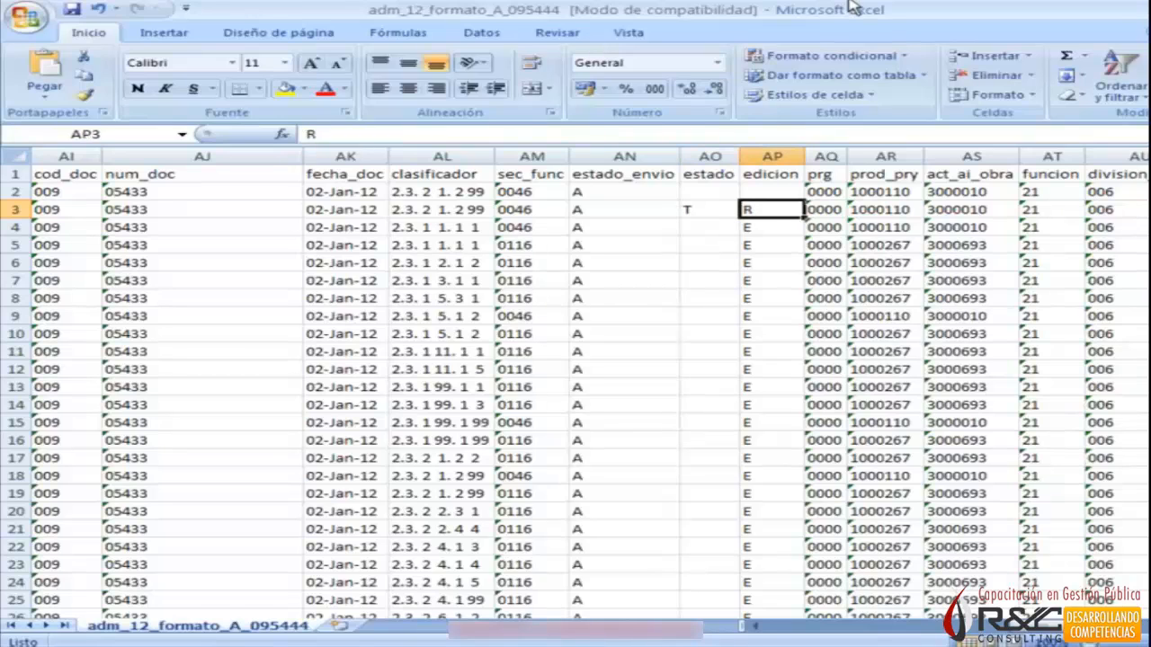
Review the columns after edicion along row 3, from prg through funcion and monto to the process-date columns.
key("Right")
key("Right")
key("Right")
key("Right")
key("Right")
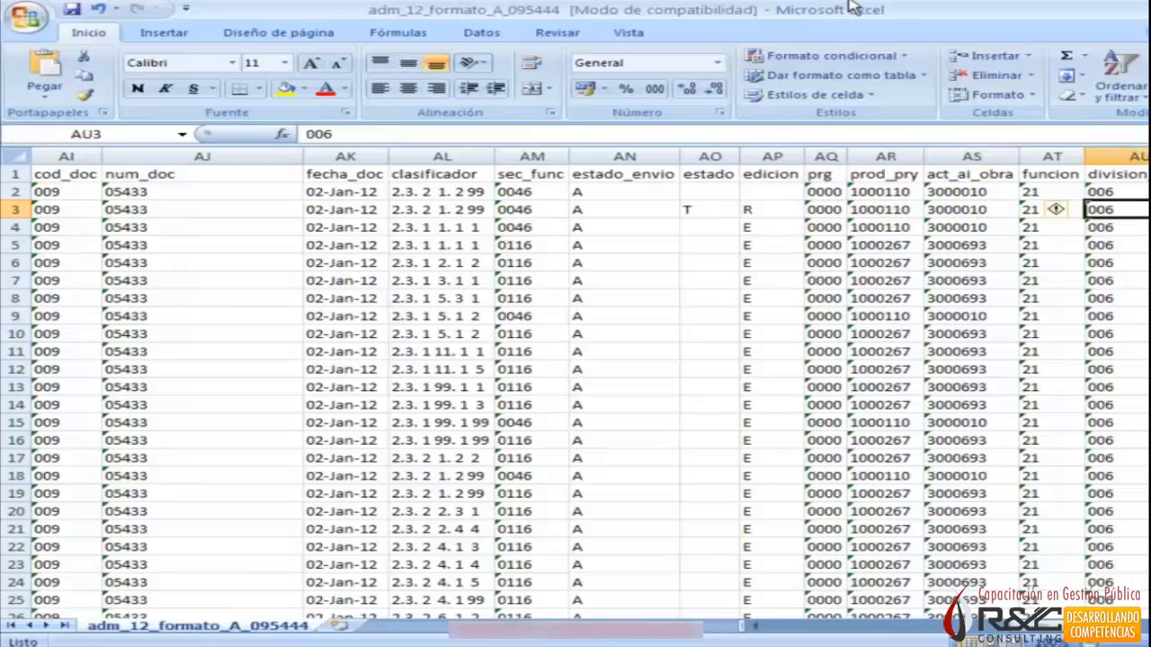
key("Right")
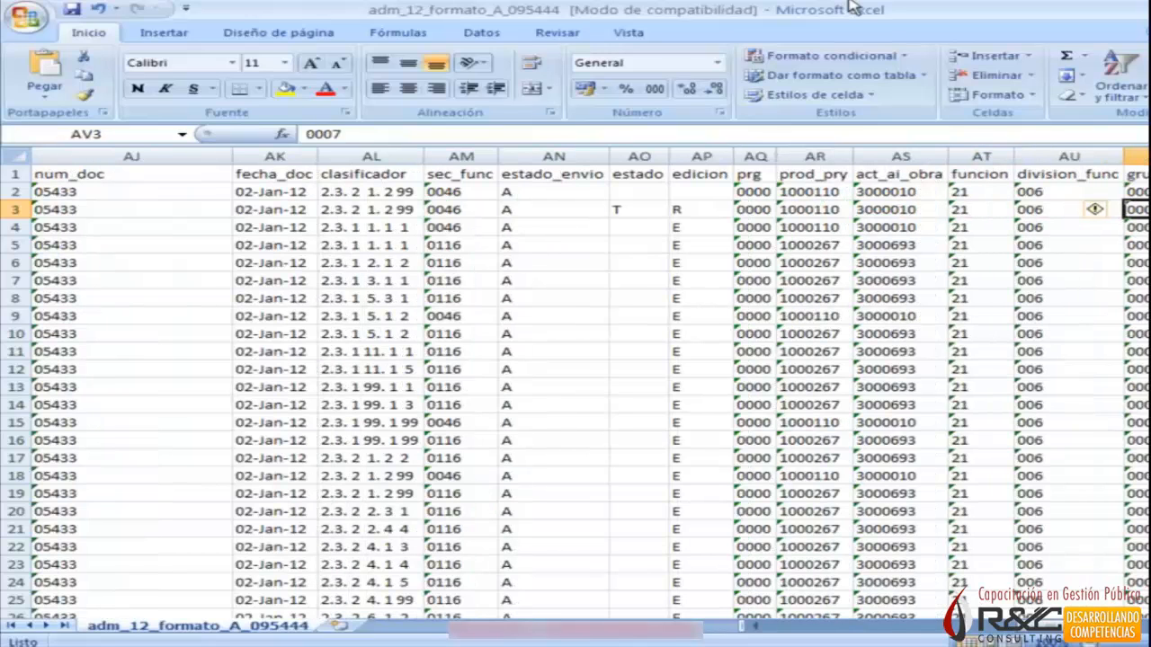
key("Right")
key("Right")
key("Right")
key("Right")
key("Right")
key("Right")
key("Right")
key("Right")
key("Right")
key("Right")
key("Right")
key("Right")
key("Right")
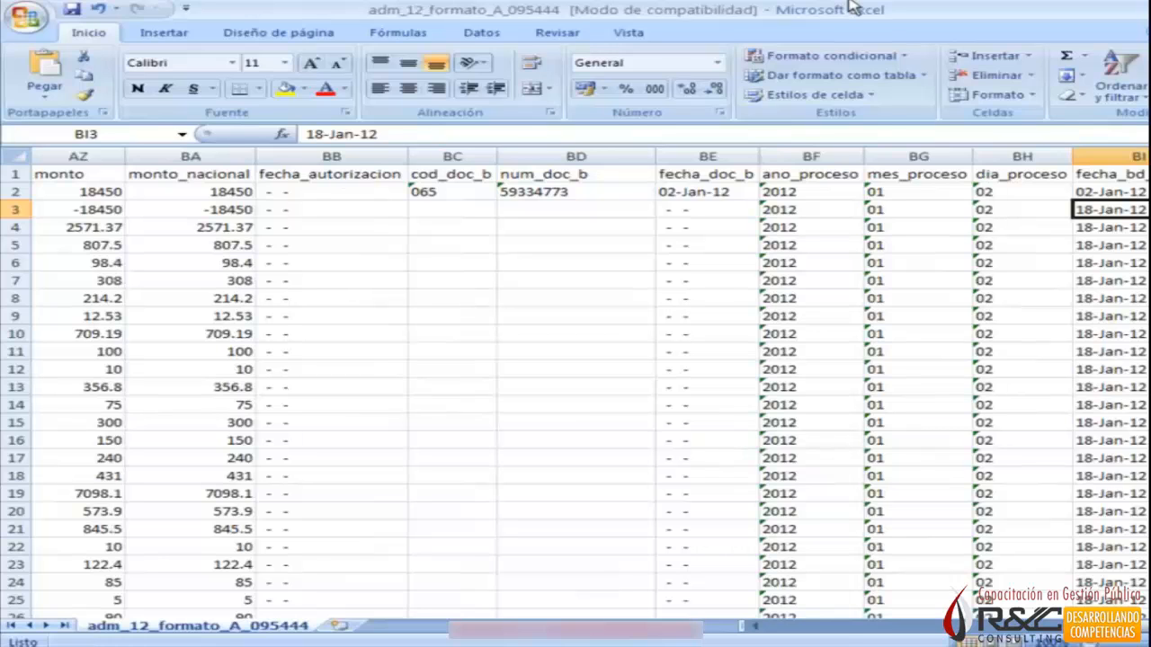
Return to the first column, select the entire sheet and turn on the header filters.
key("ctrl+Left")
key("ctrl+Left")
key("ctrl+Left")
key("ctrl+Left")
key("ctrl+Left")
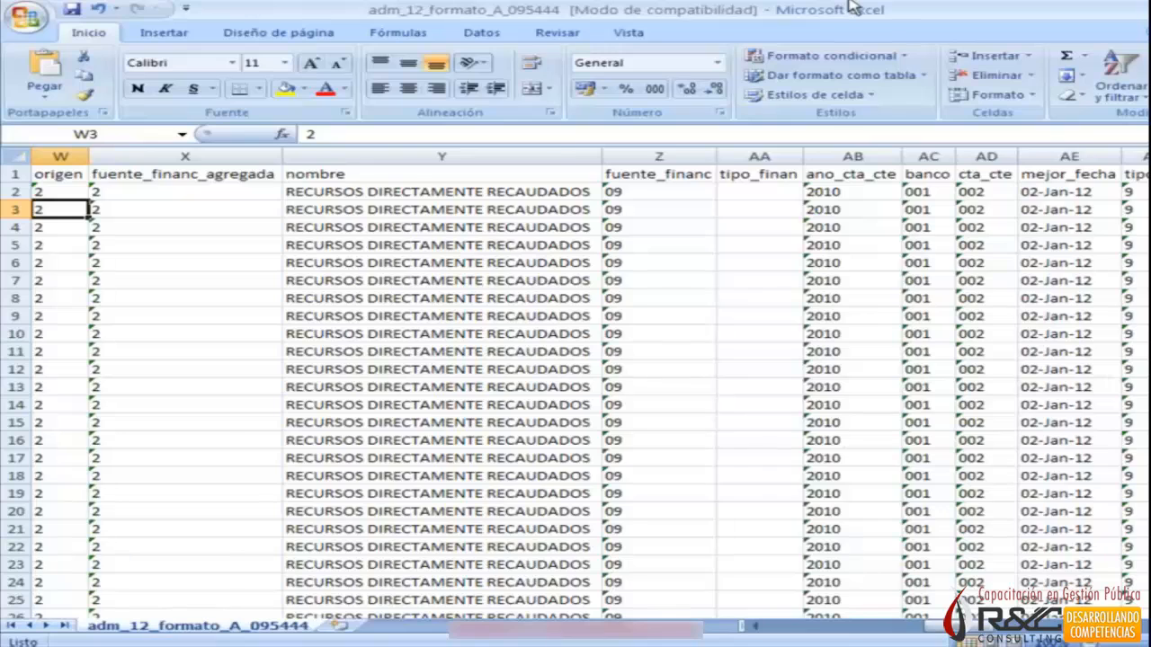
key("Home")
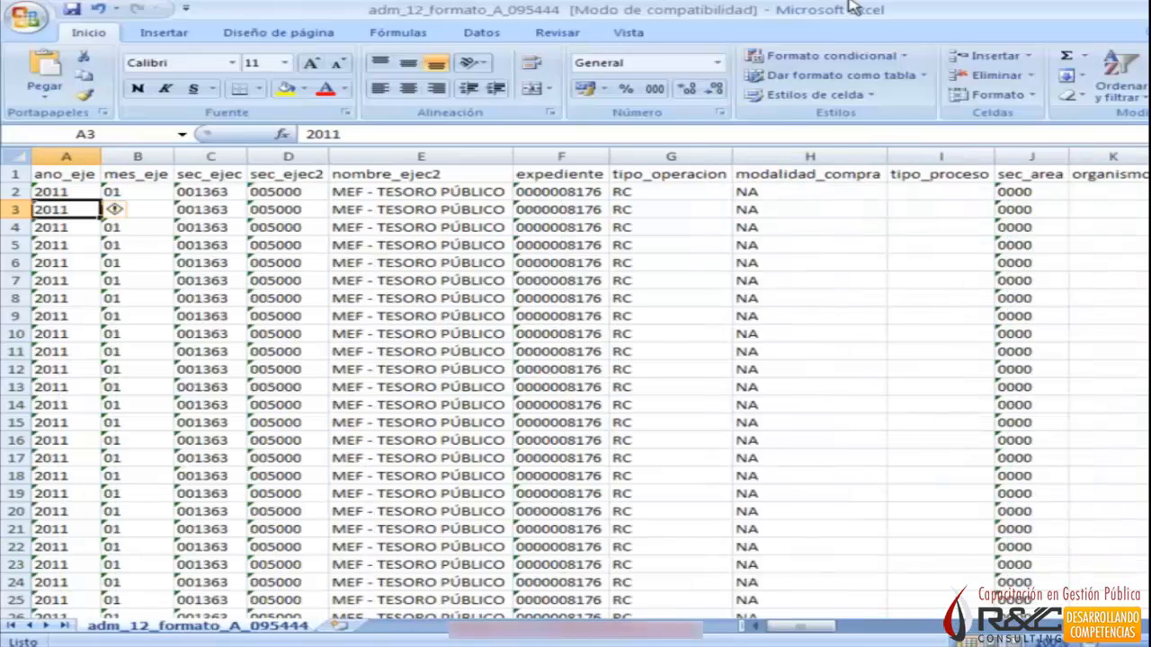
key("ctrl+e")
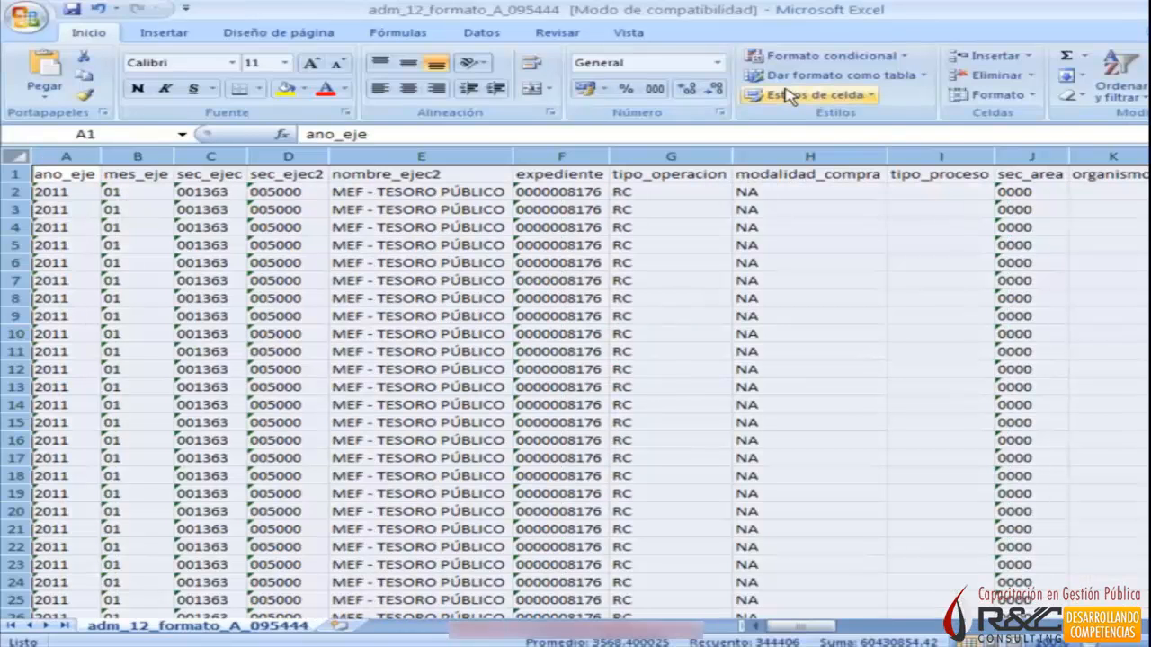
left_click(481, 33)
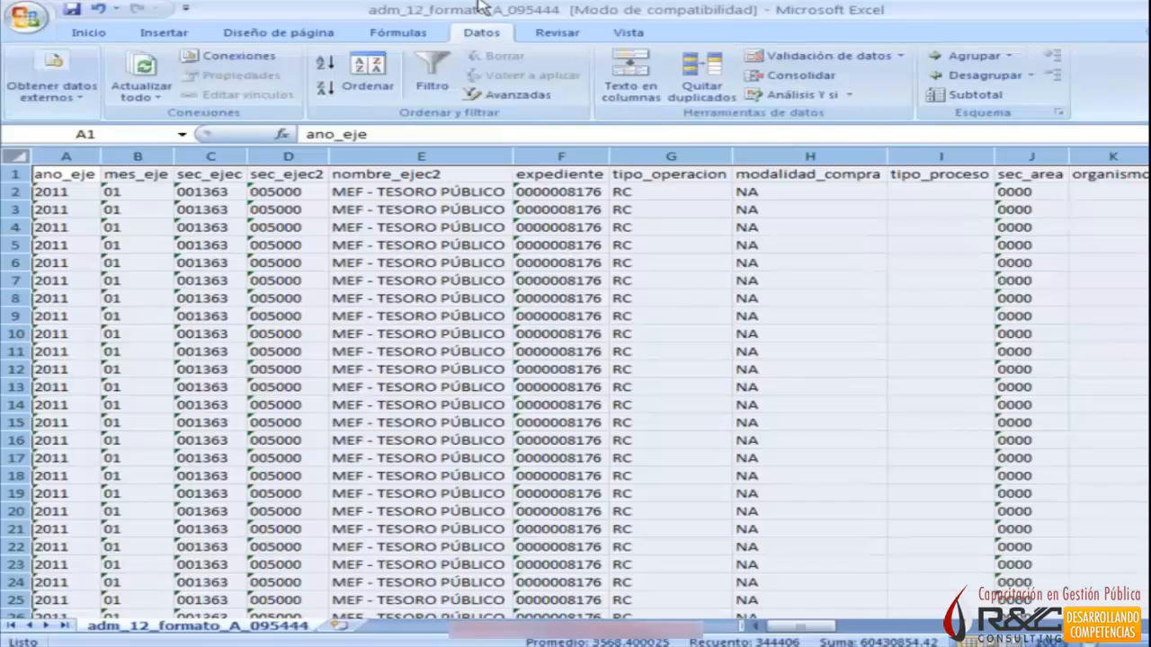
left_click(434, 70)
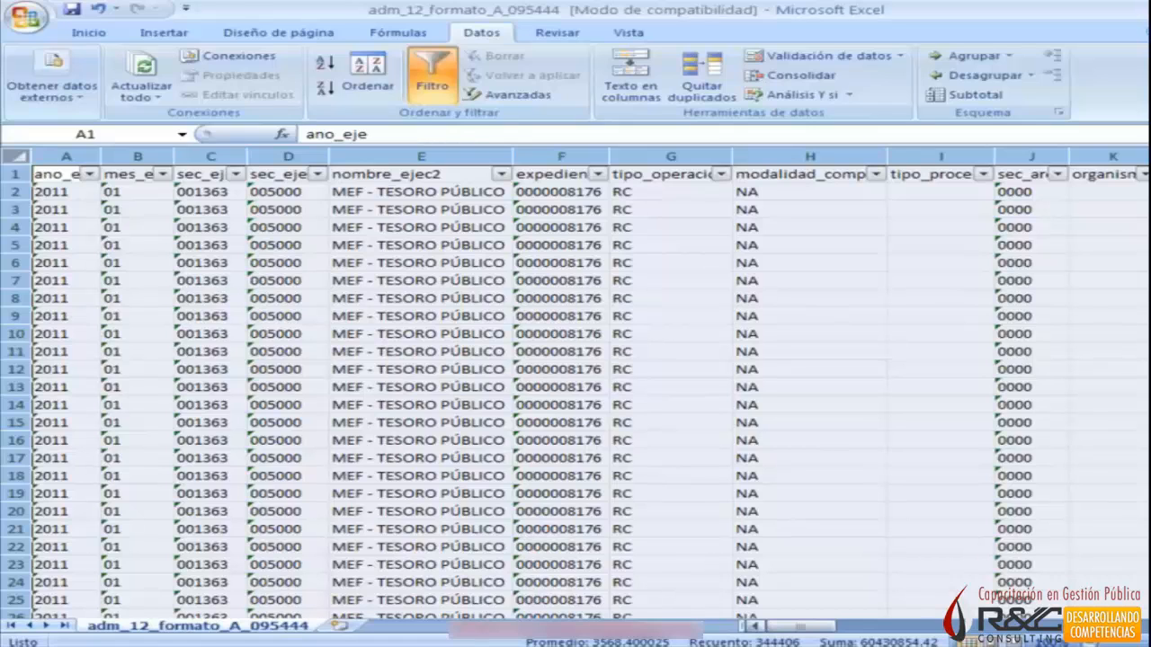
Check the ciclo filter with all values kept, and filter the fase column to show only G.
scroll(590, 387, "right", 1)
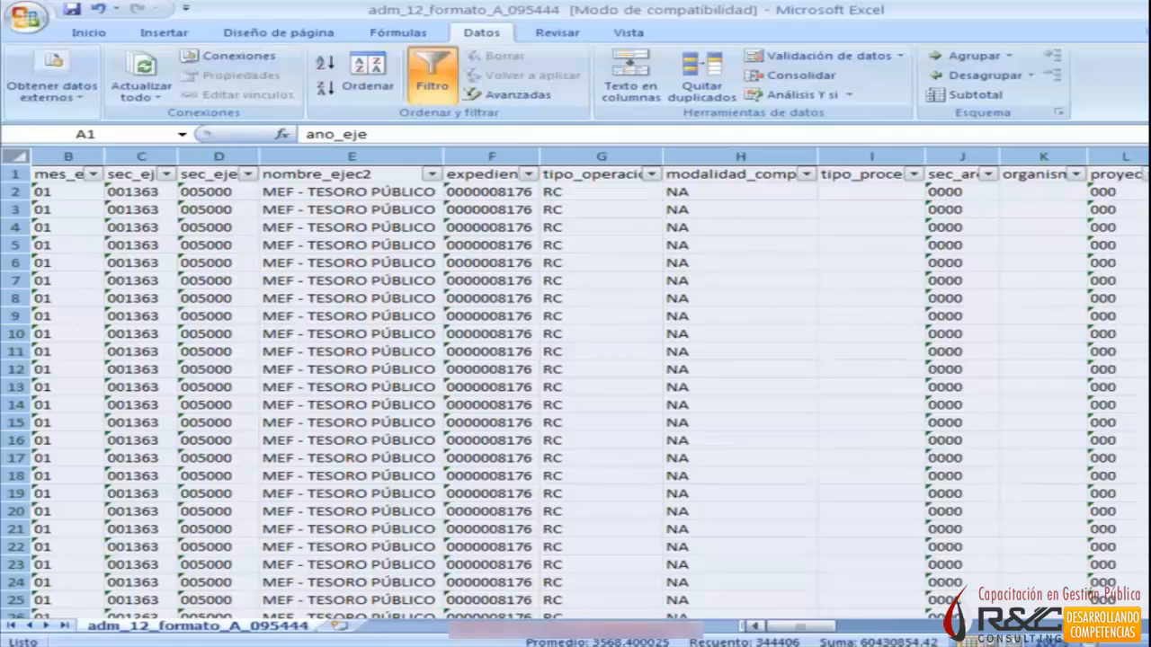
scroll(283, 179, "right", 5)
left_click(283, 173)
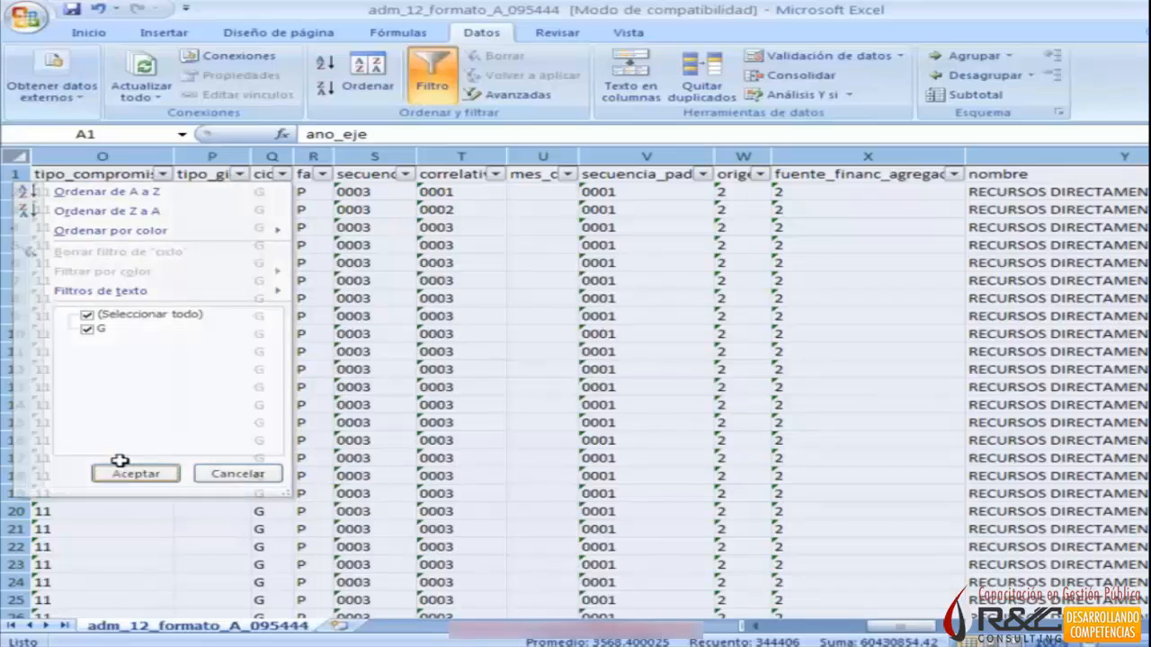
left_click(114, 474)
left_click(322, 173)
left_click(155, 315)
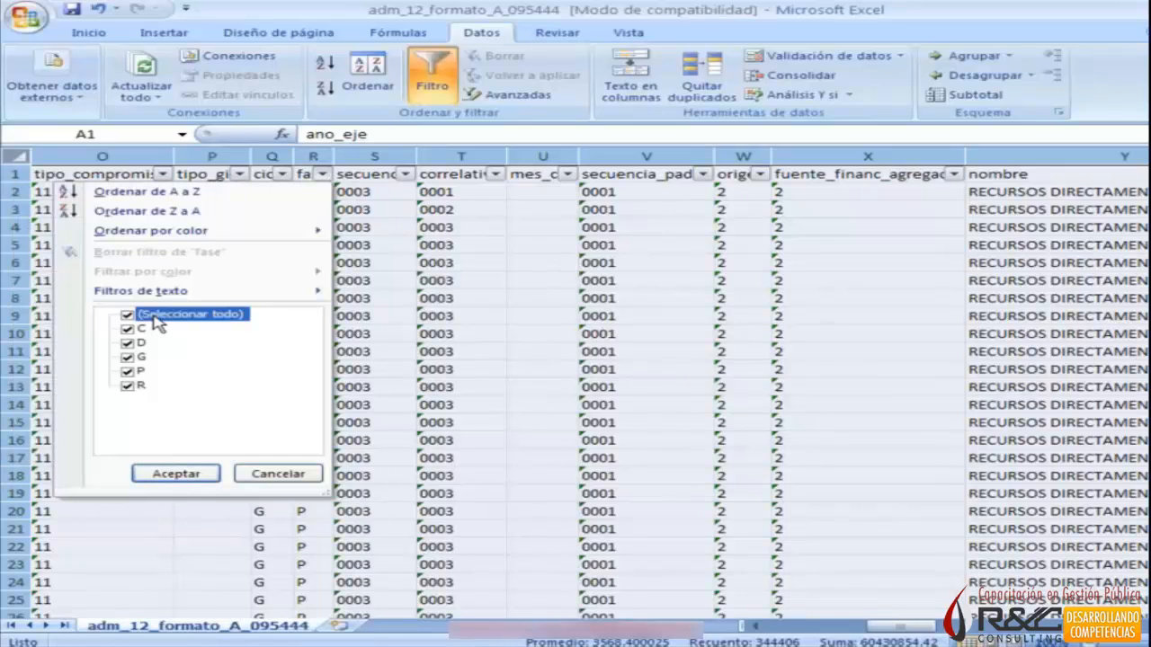
left_click(128, 358)
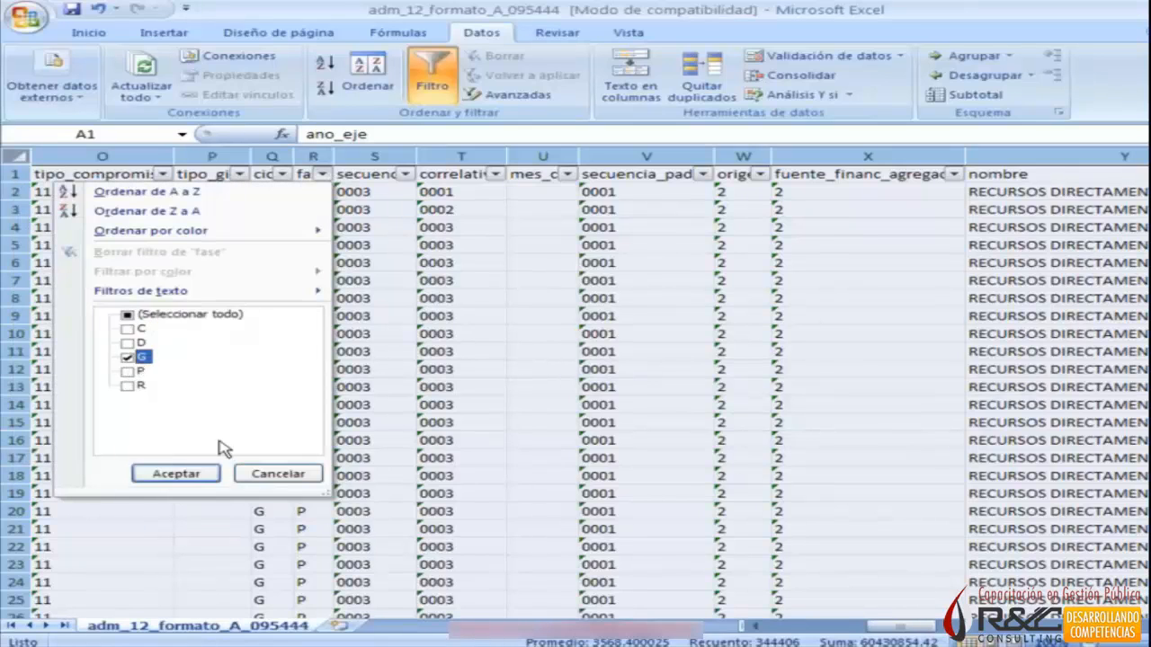
left_click(194, 477)
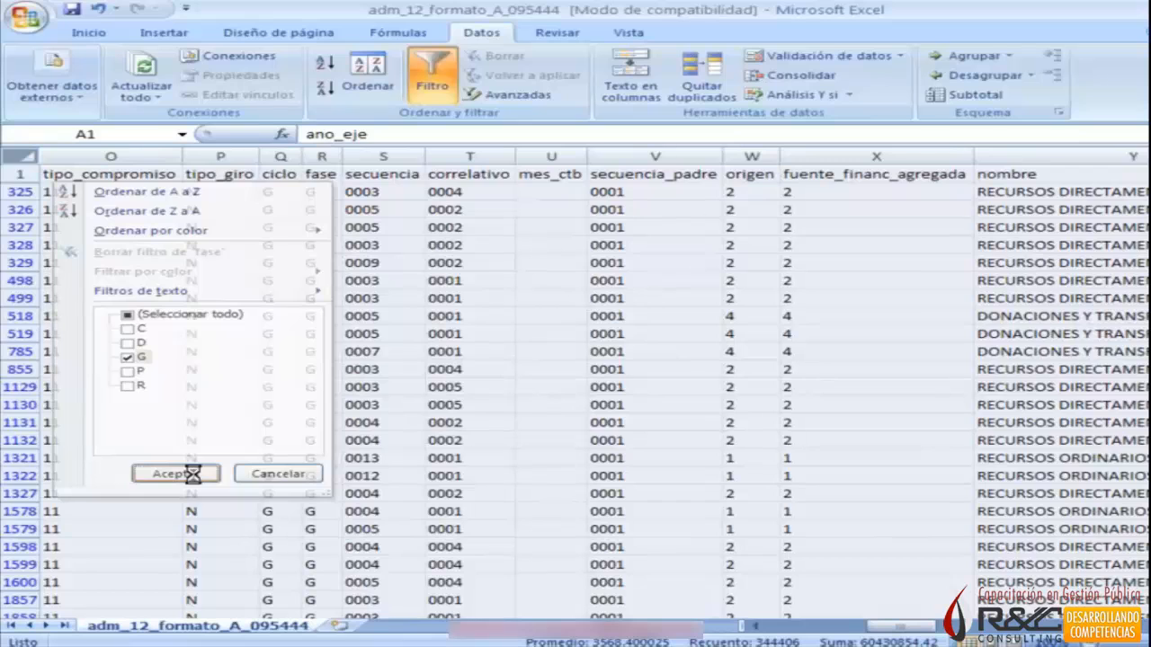
Filter the cod_doc column to show only document code 009.
key("Right")
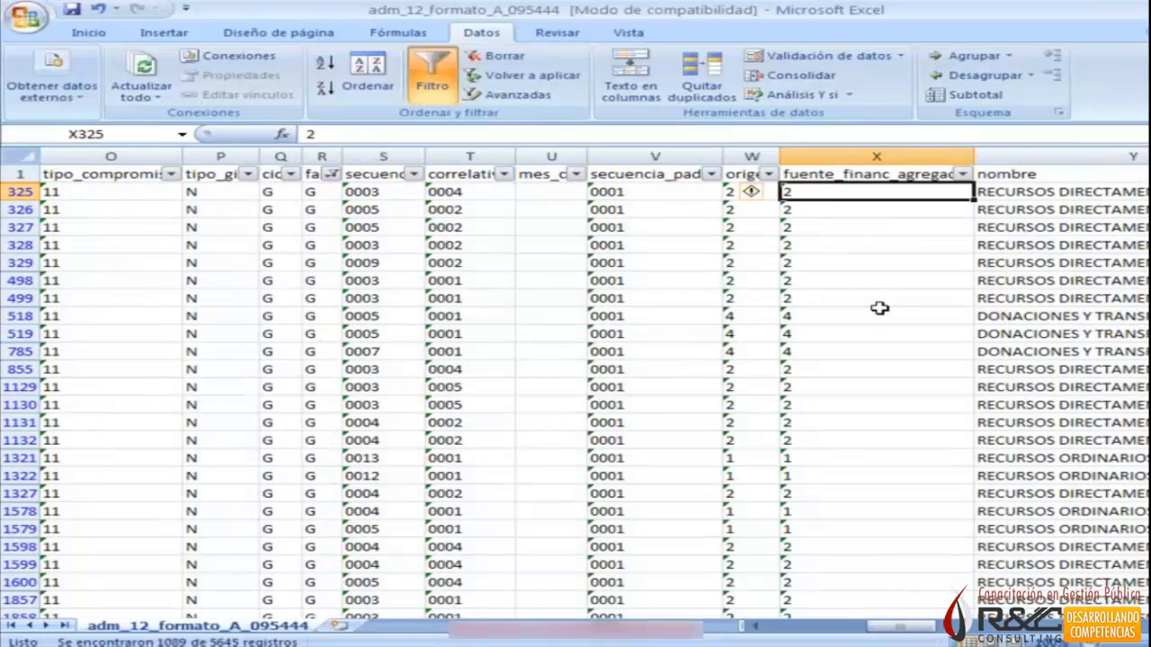
key("Right")
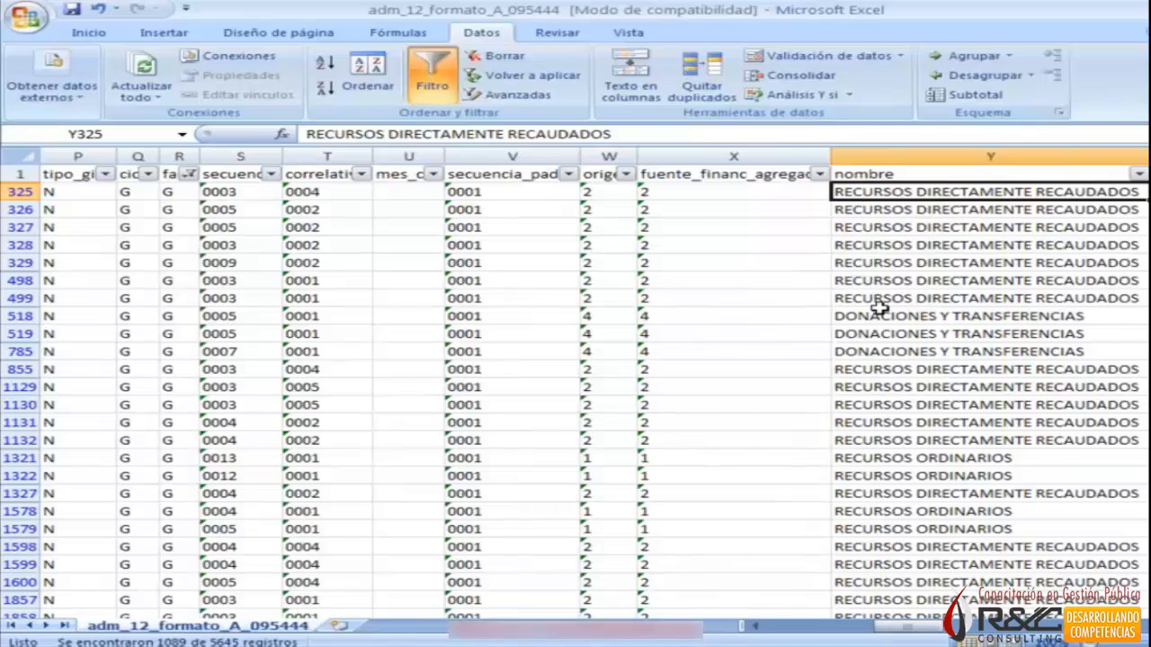
key("Right")
key("Right")
key("Right")
key("Right")
key("Right")
key("Right")
key("Right")
key("Right")
key("Right")
key("Right")
key("Right")
key("Left")
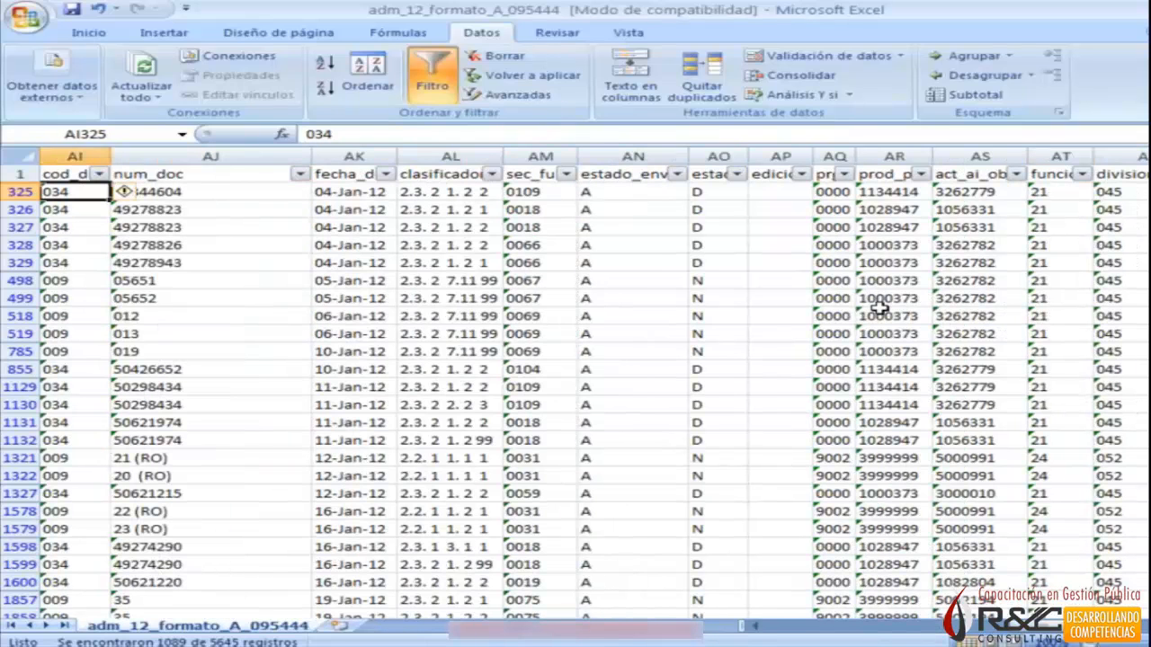
key("Left")
key("Right")
key("Up")
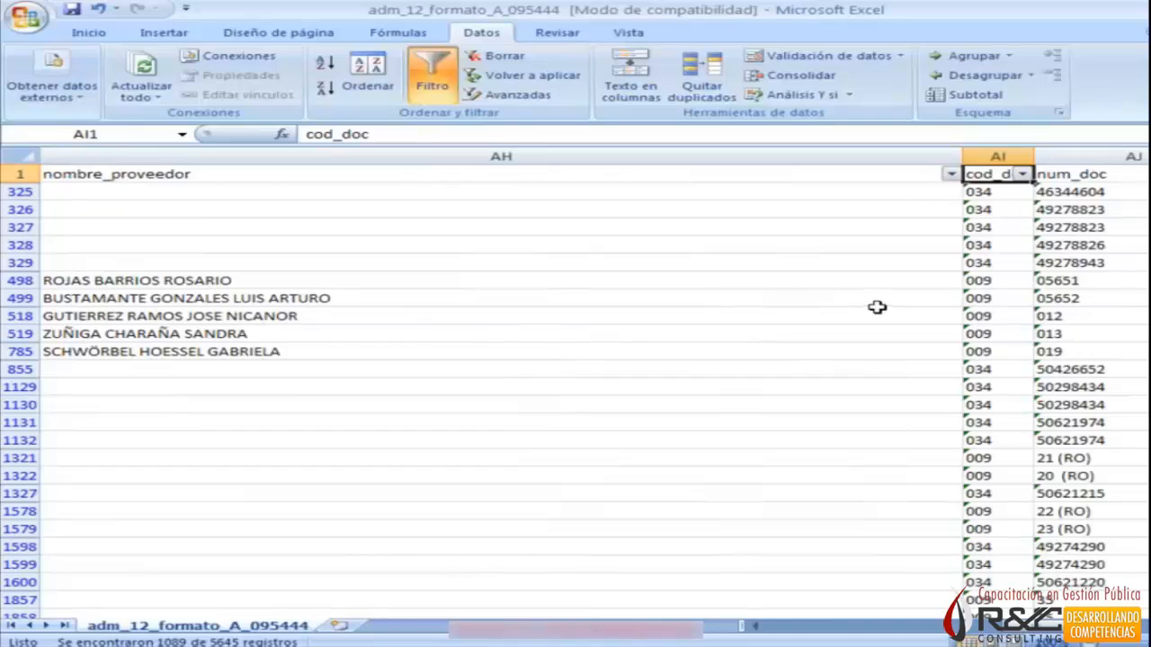
left_click(1023, 173)
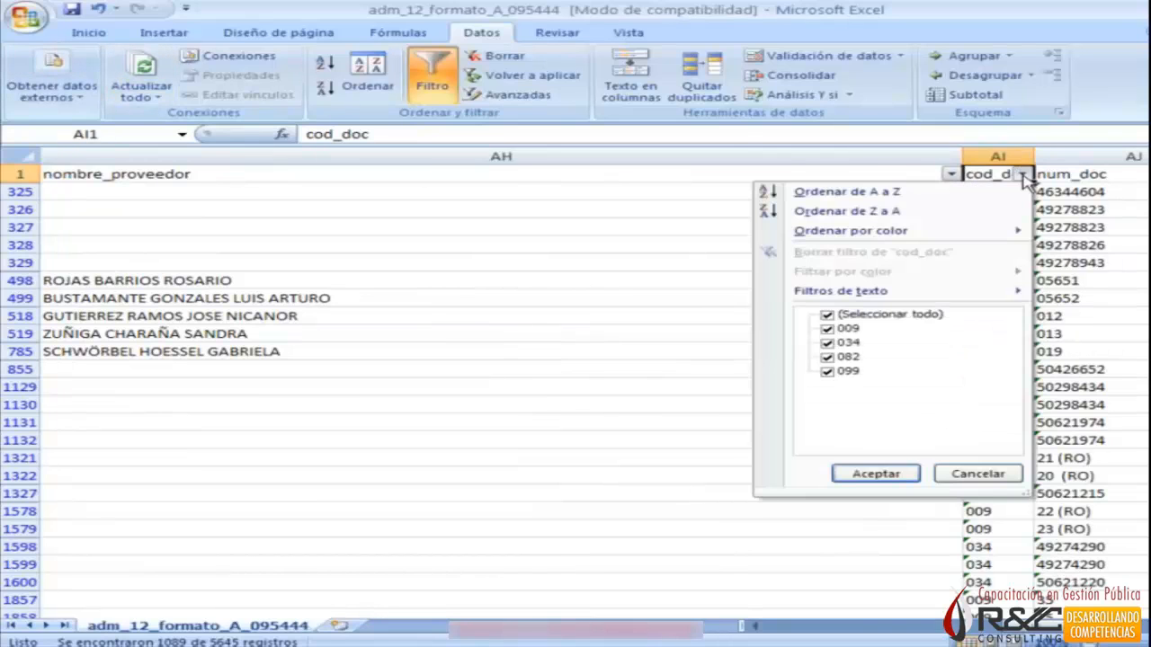
left_click(904, 325)
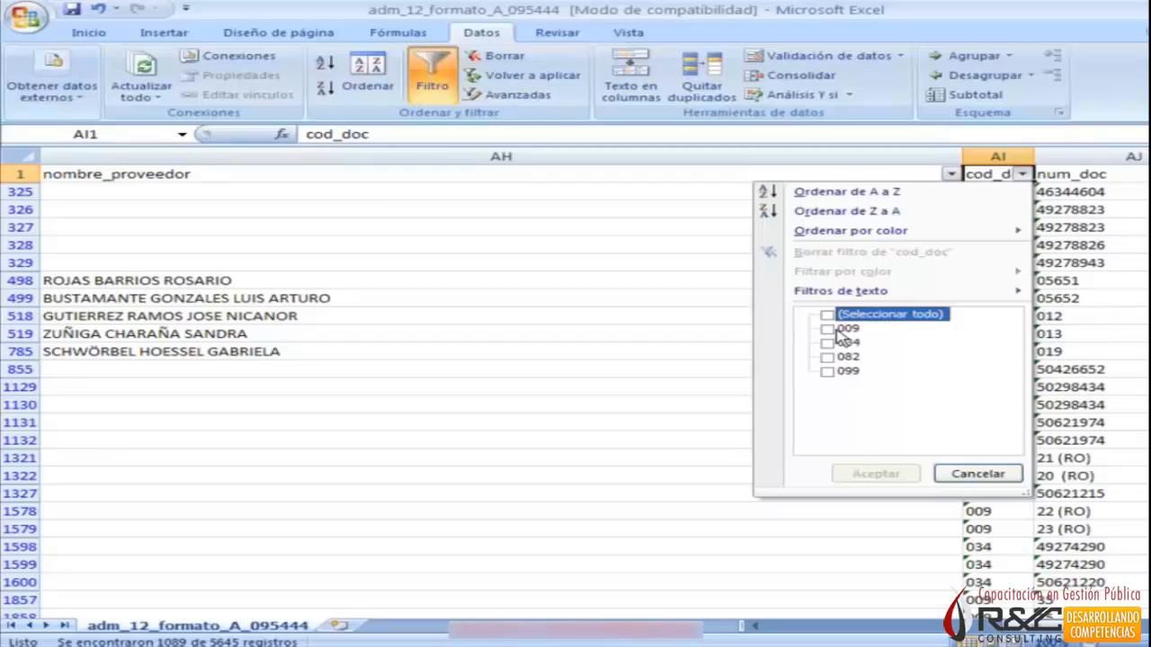
left_click(839, 330)
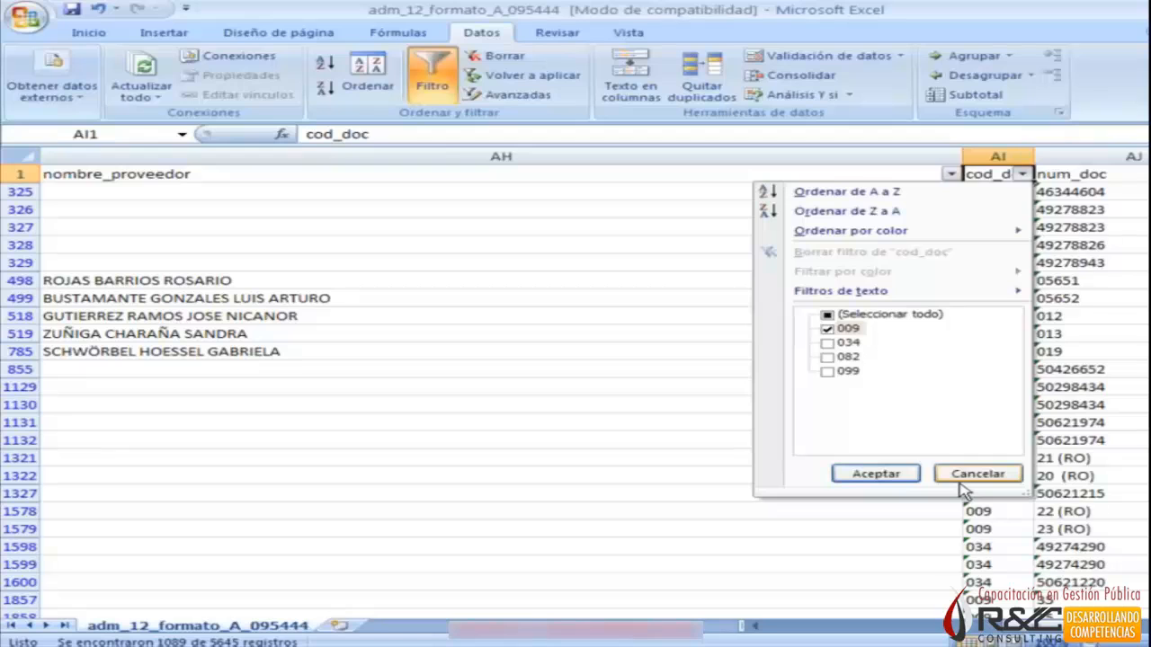
left_click(875, 474)
Review the filtered rows from the ruc and nombre_proveedor columns across to division_func.
left_click(1015, 208)
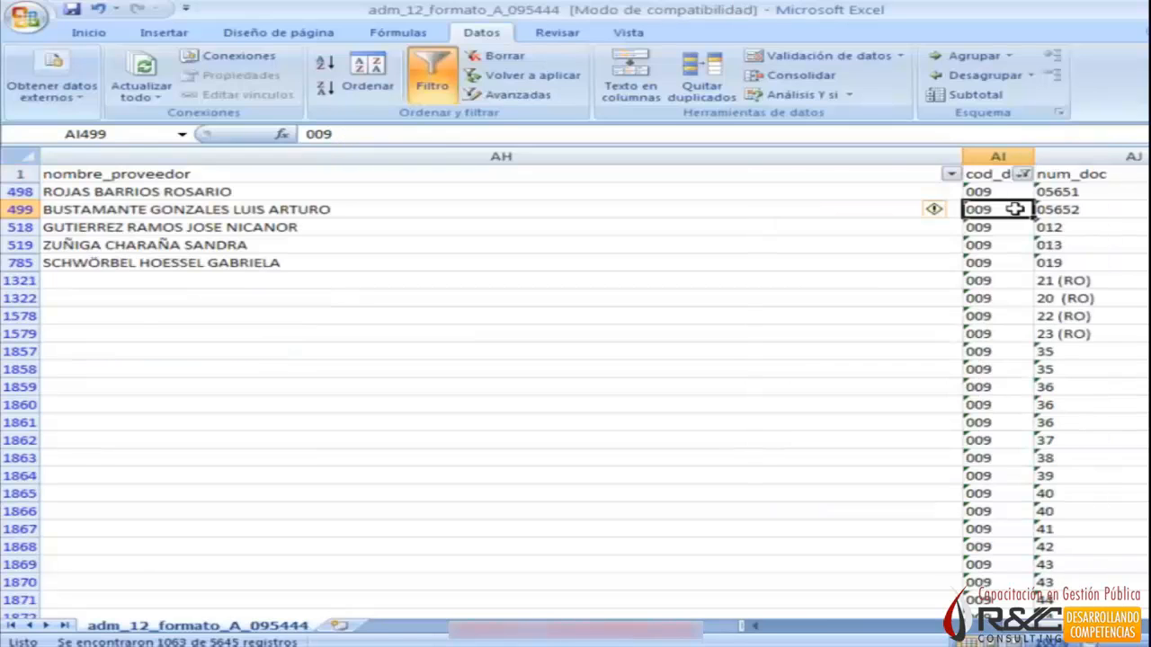
key("Left")
key("Left")
key("Up")
key("Right")
key("Right")
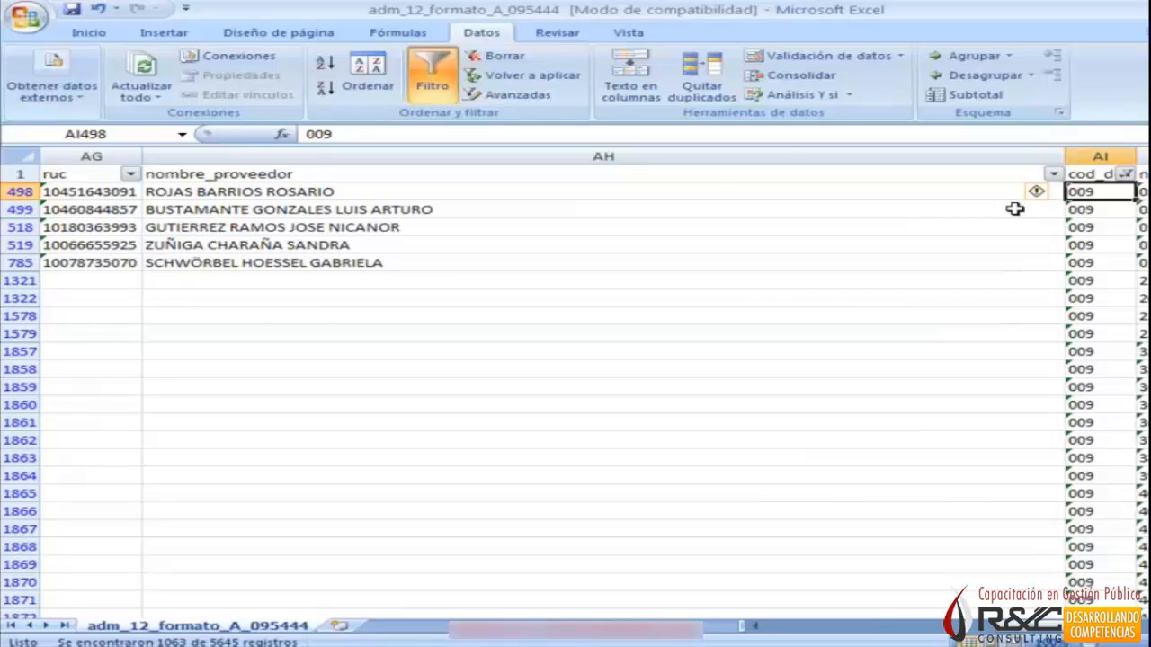
key("Right")
key("Right")
key("Right")
key("Right")
key("Right")
key("Right")
key("Right")
key("Right")
key("Right")
key("Right")
key("Right")
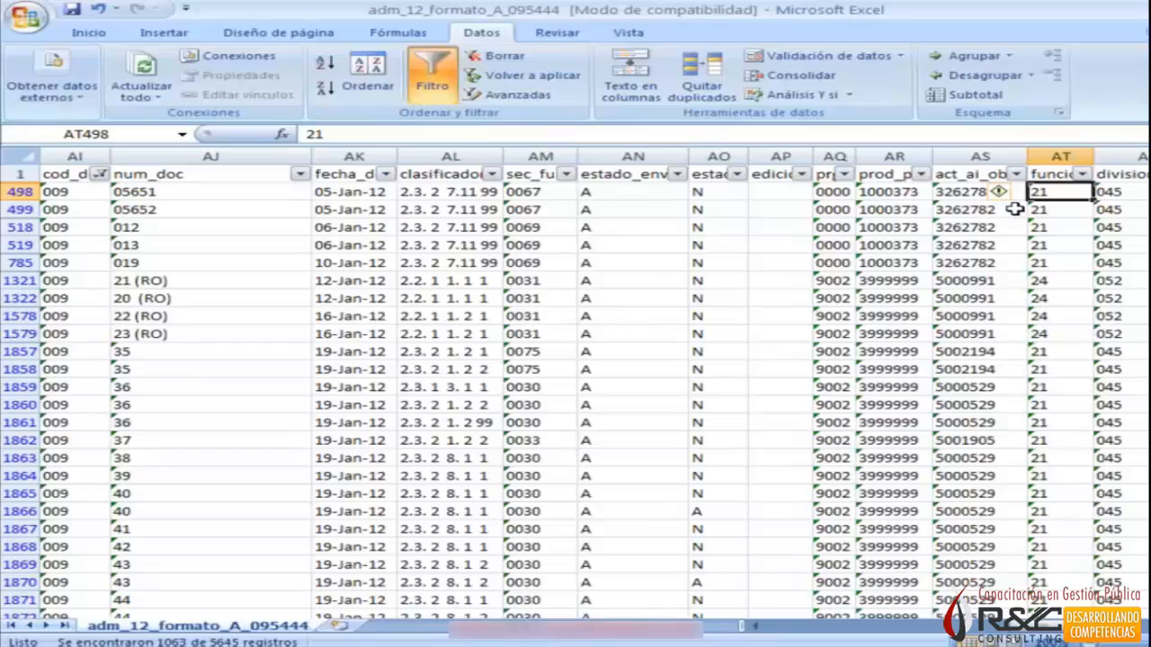
key("Right")
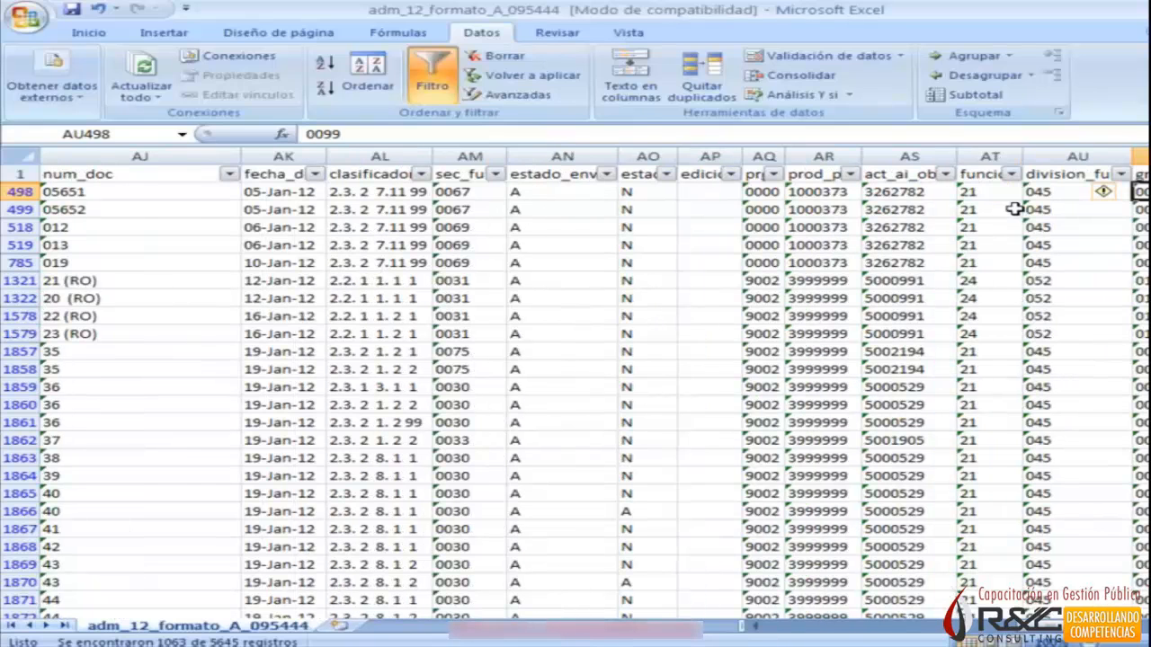
Review the filtered rows' columns from grupo_func through fecha_bd_oracle, including the monto and document B columns, and back to the functional columns.
key("Right")
key("Right")
key("Right")
key("Right")
key("Right")
key("Right")
key("Right")
key("Right")
key("Right")
key("Right")
key("Right")
key("Right")
key("Right")
key("Right")
key("Right")
key("Right")
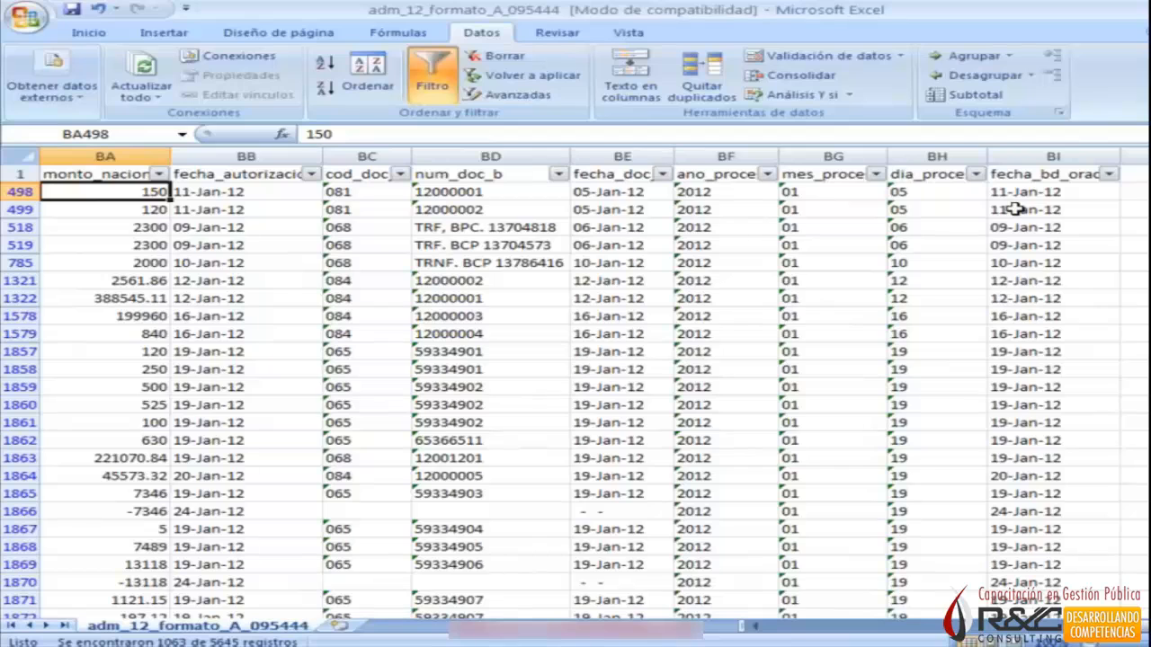
key("Left")
key("Left")
key("Left")
key("Left")
key("Left")
key("Left")
key("Left")
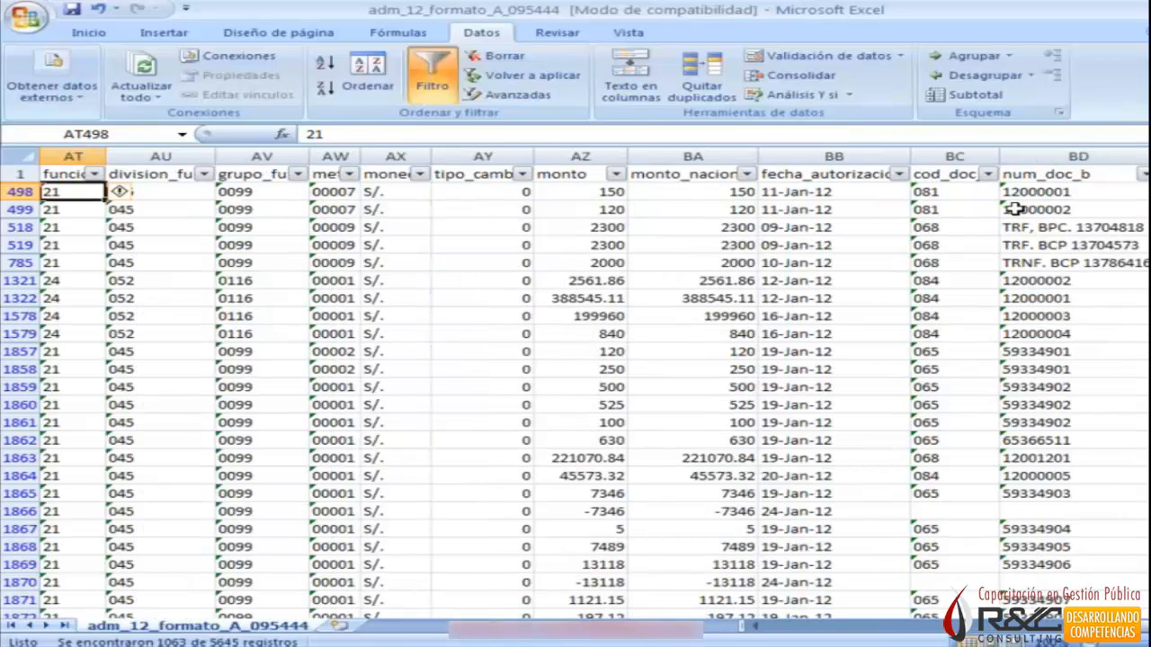
Filter the prod_pry column to show only the codes 1000373 and 1028947.
key("Left")
key("Left")
key("Left")
key("Up")
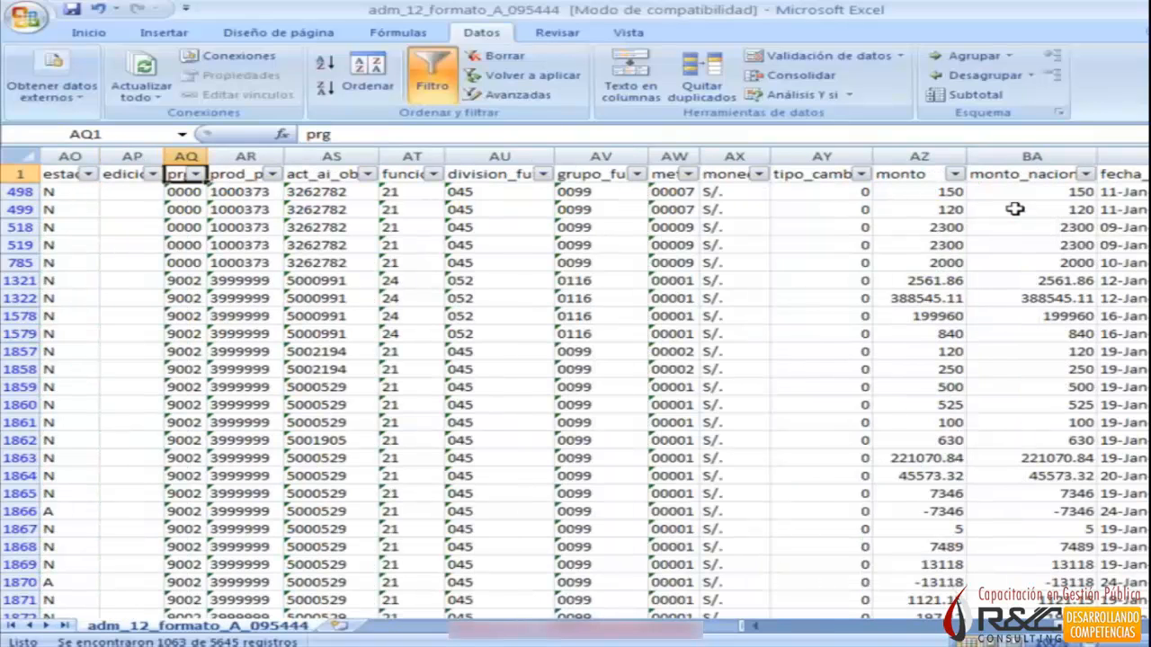
key("Right")
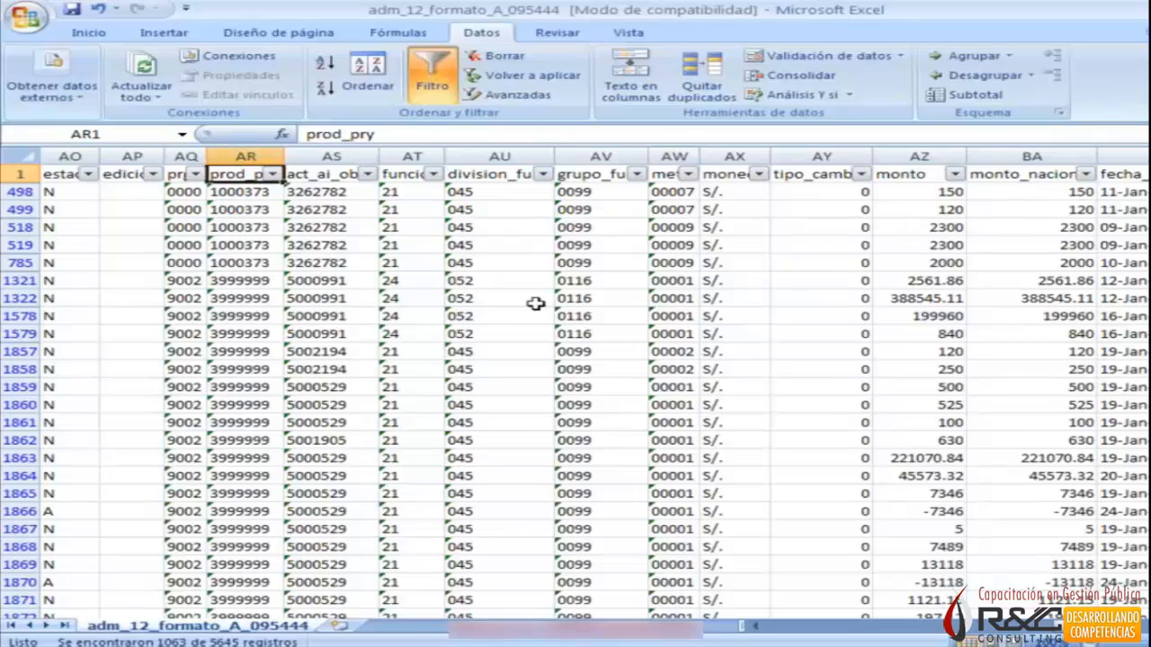
left_click(271, 174)
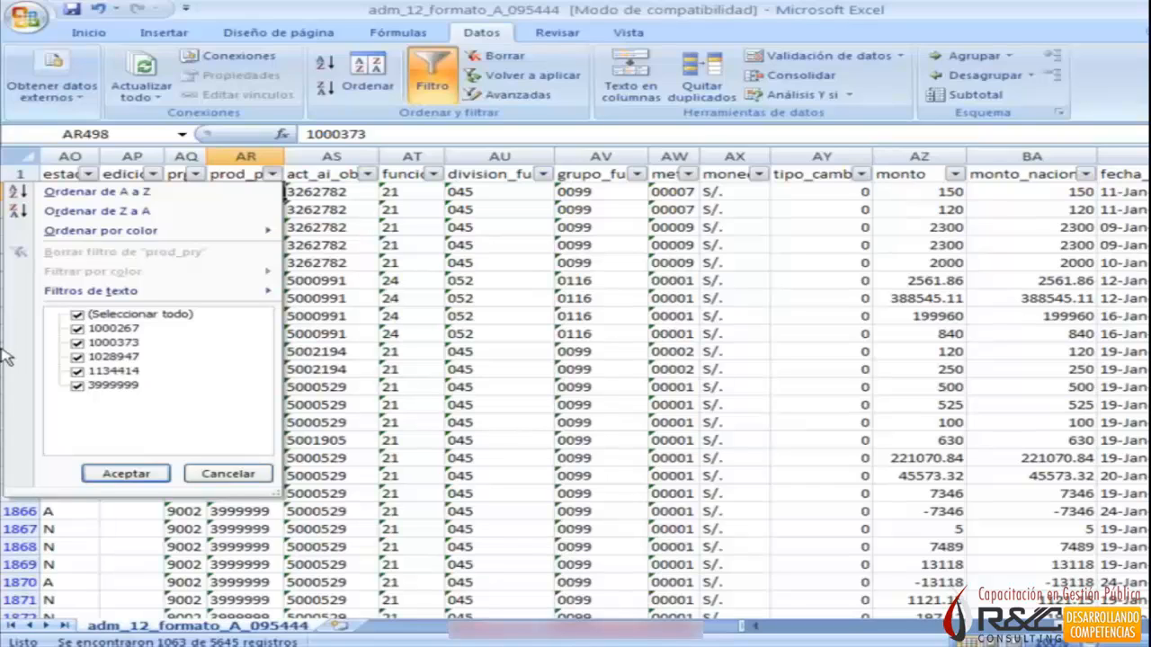
left_click(117, 314)
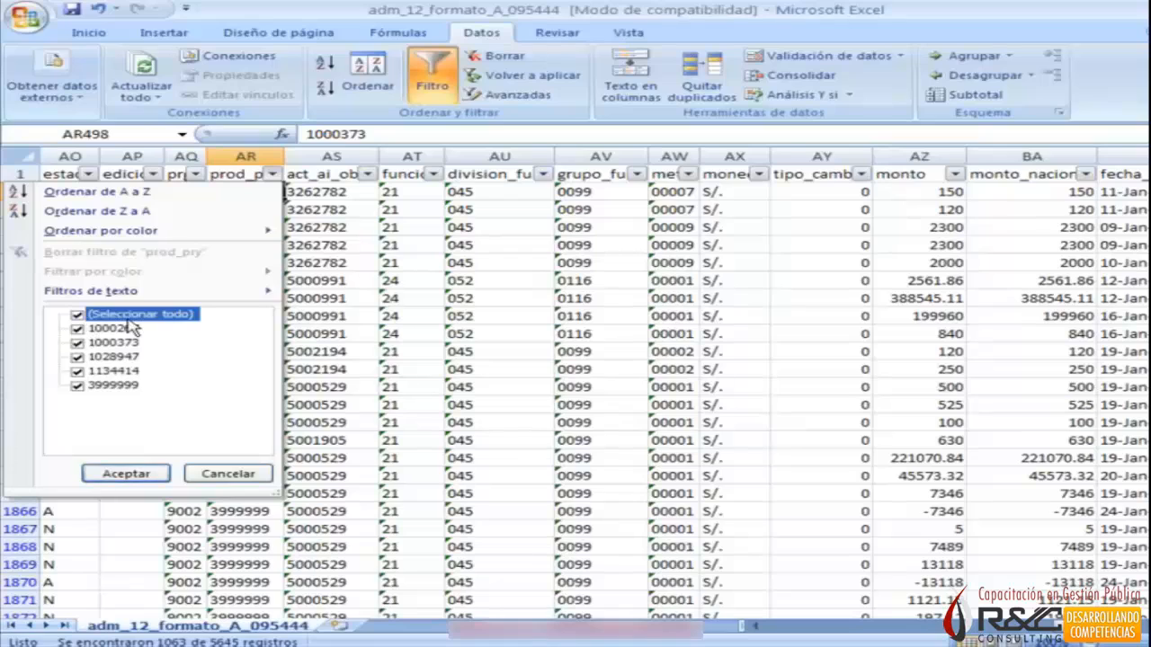
left_click(77, 343)
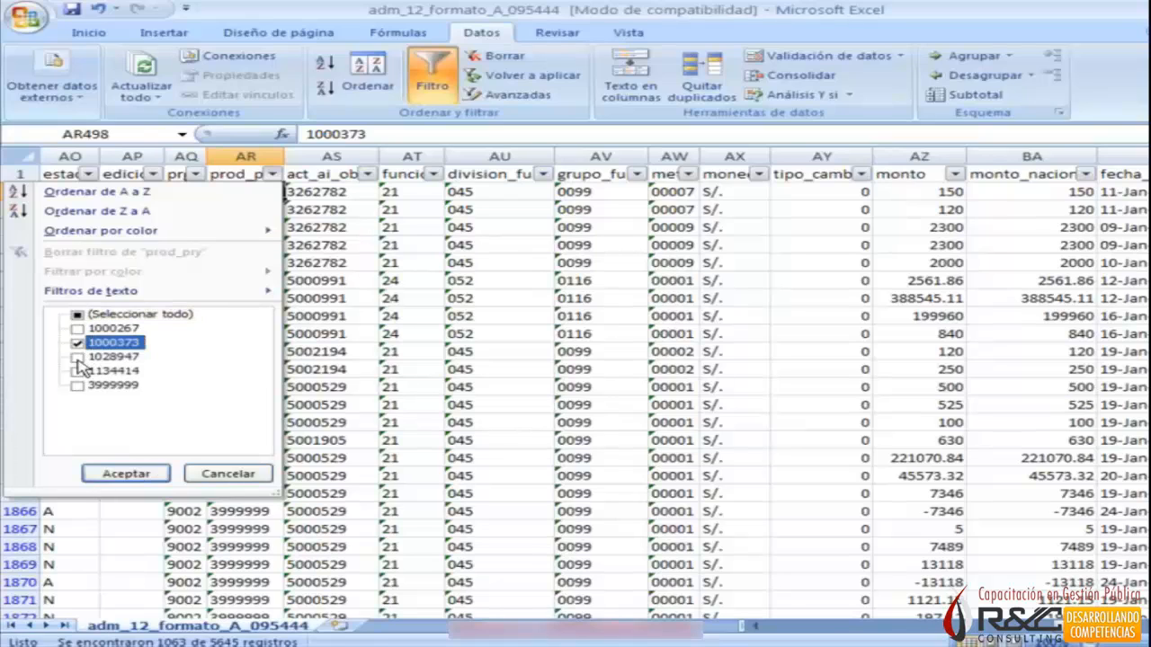
left_click(78, 357)
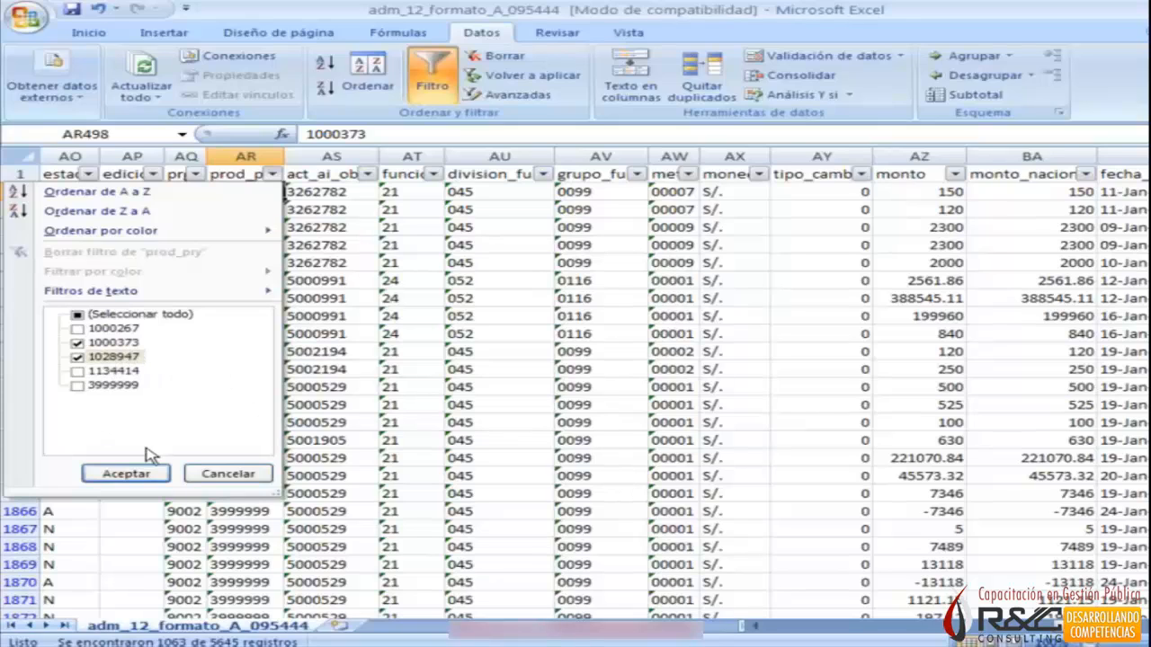
left_click(137, 474)
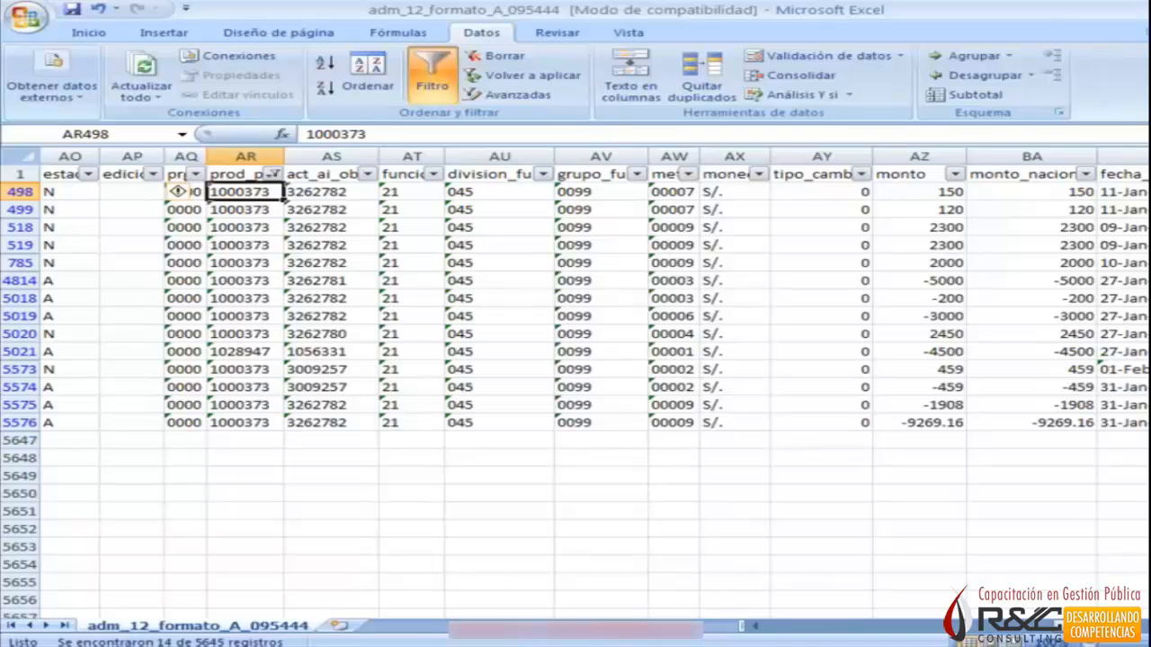
Switch to SIAF and close the Formato A report preview.
key("alt+Tab")
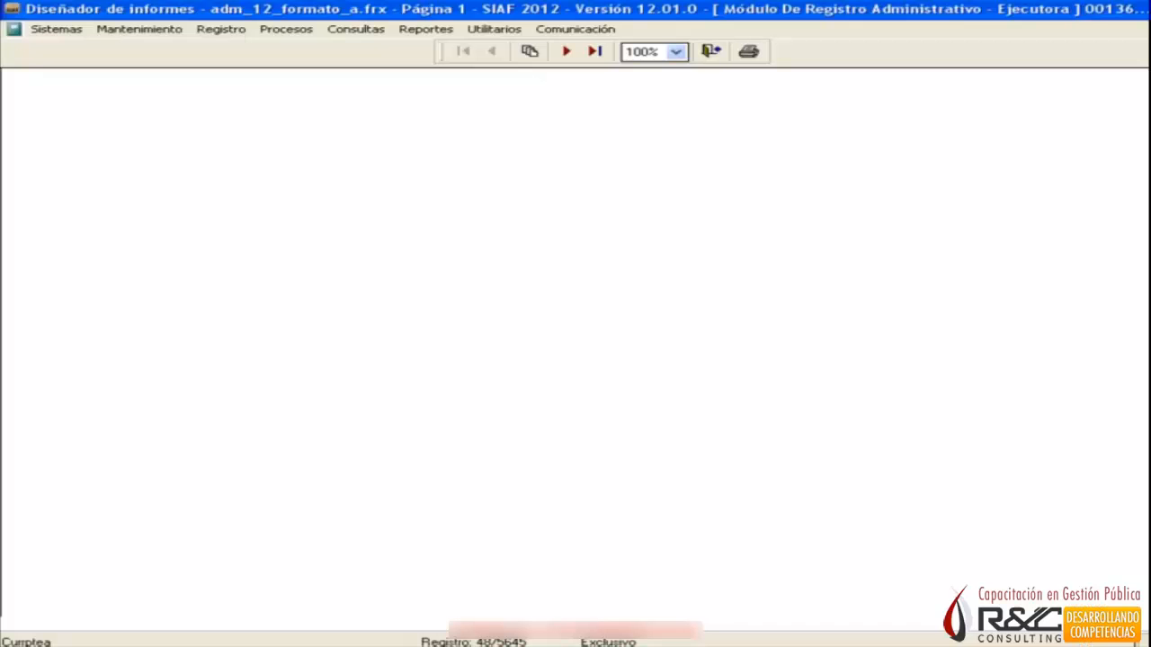
left_click(710, 51)
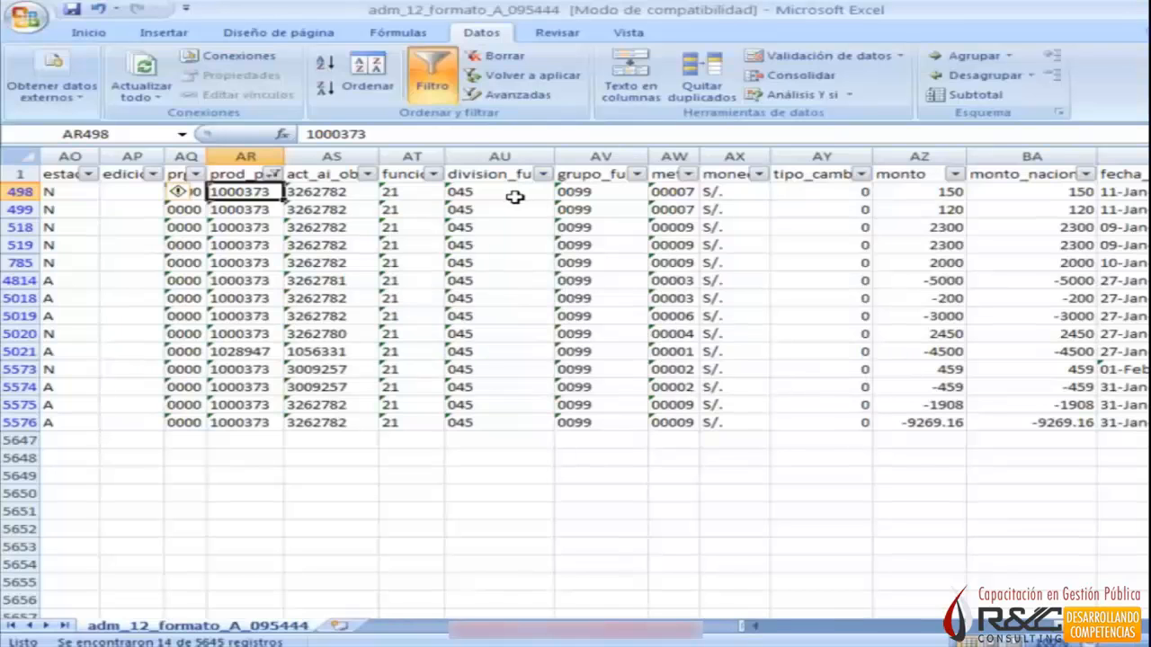
Return to Excel and review the filtered records' amount, authorization date, document B and process date columns through fecha_bd_oracle.
left_click(514, 192)
scroll(791, 208, "right", 5)
key("Right")
key("Right")
key("Right")
key("Right")
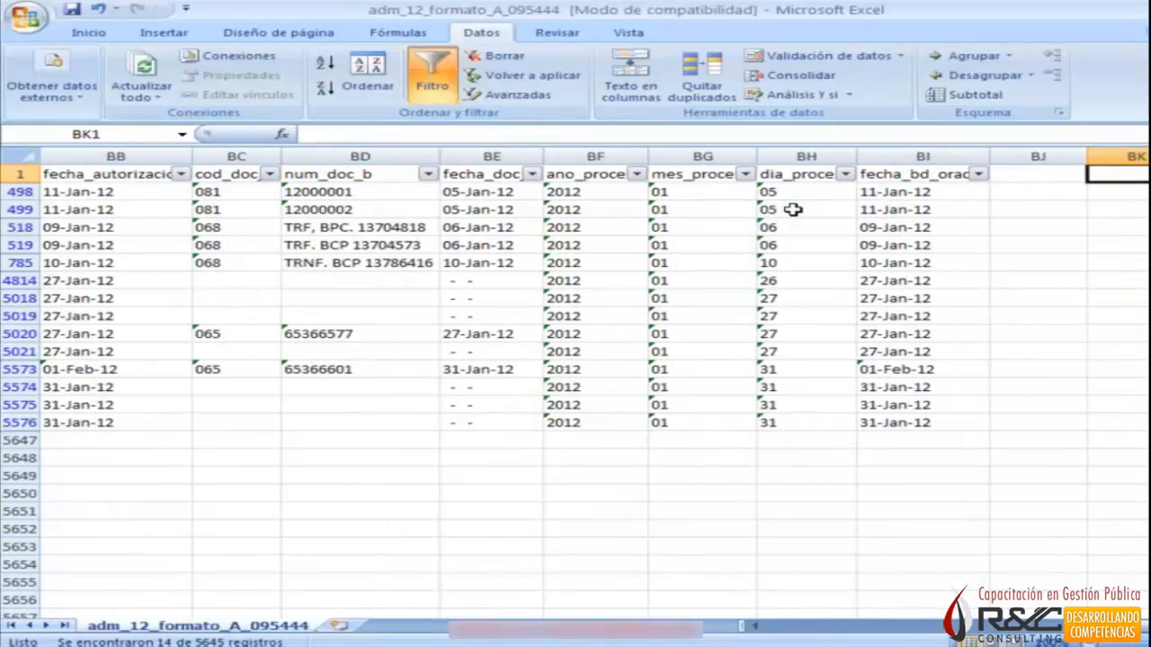
key("Left")
key("Left")
key("Left")
key("Left")
key("Left")
key("Left")
key("Left")
key("Left")
key("Left")
key("Left")
key("Left")
key("Left")
key("Left")
key("Left")
key("Left")
key("Left")
key("Left")
key("Left")
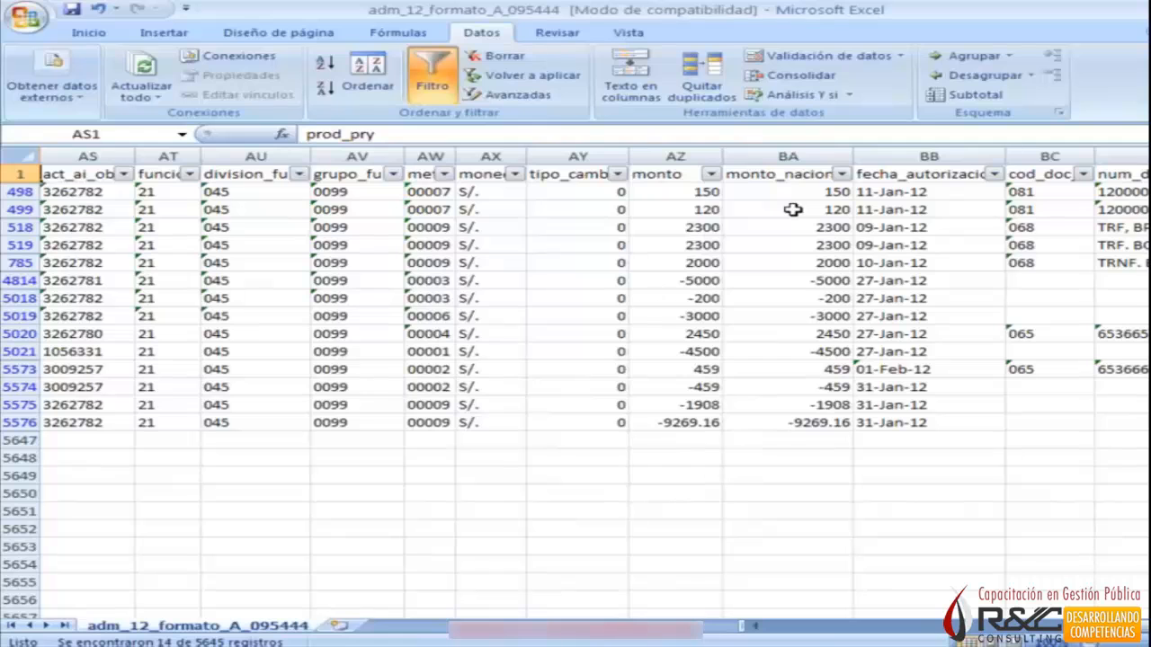
key("Right")
key("Right")
key("Right")
key("Right")
key("Right")
key("Right")
key("Right")
key("Right")
key("Right")
key("Right")
key("Right")
key("Right")
key("Right")
key("Right")
key("Right")
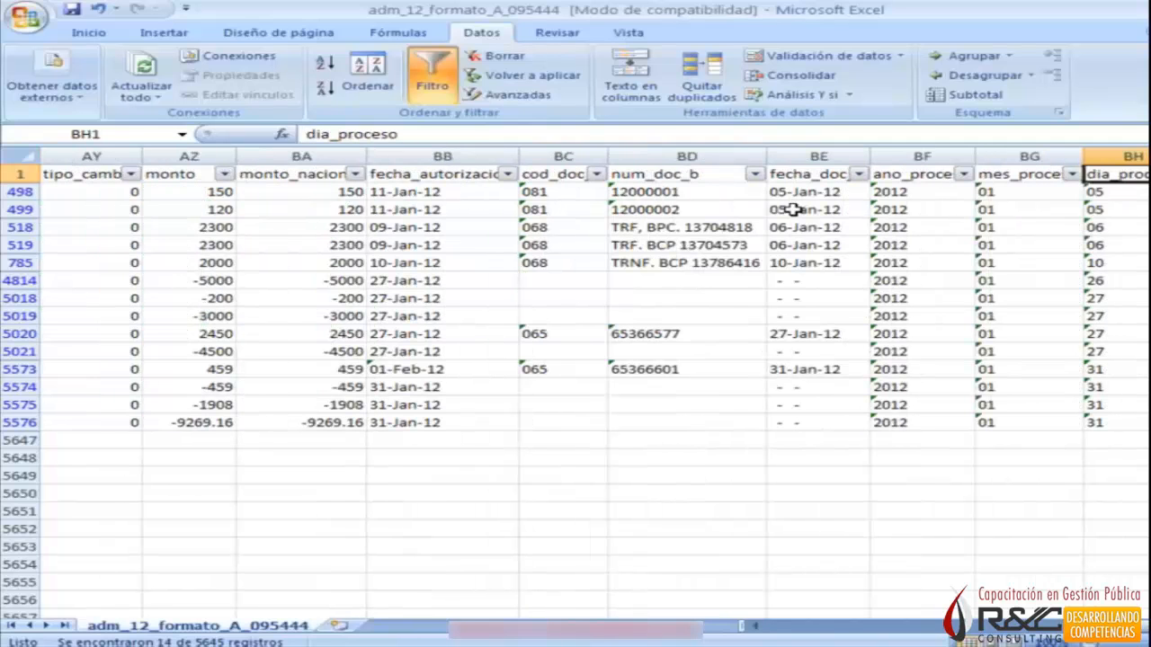
key("Right")
key("Right")
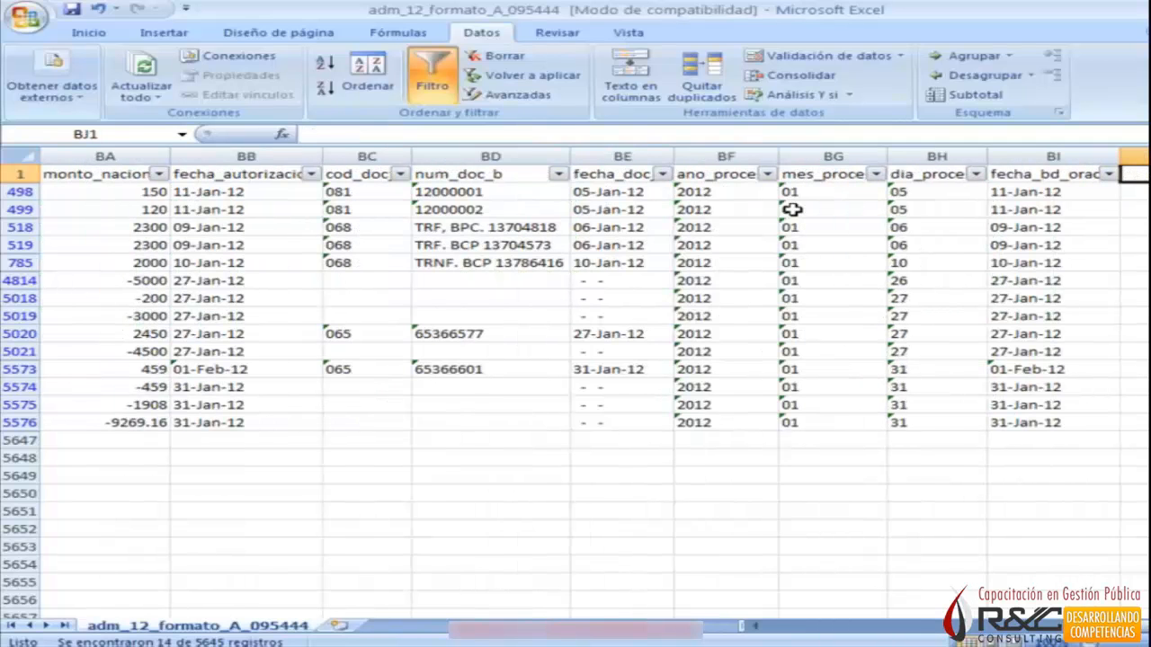
key("Right")
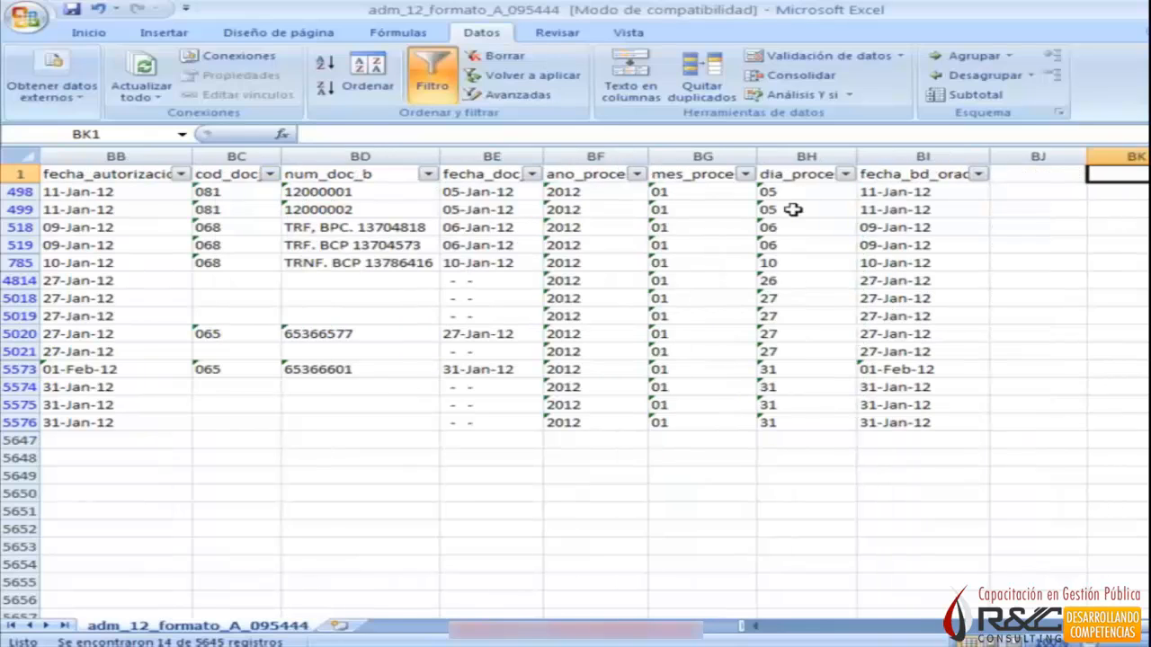
Look back over the filtered records' supplier, bank account and funding source columns to the first columns of the sheet.
key("Left")
key("Left")
key("Left")
key("Left")
key("Left")
key("Left")
key("Left")
key("Left")
key("Left")
key("Left")
key("Left")
key("Left")
key("Left")
key("Left")
key("Left")
key("Left")
key("Left")
key("Left")
key("Left")
key("Left")
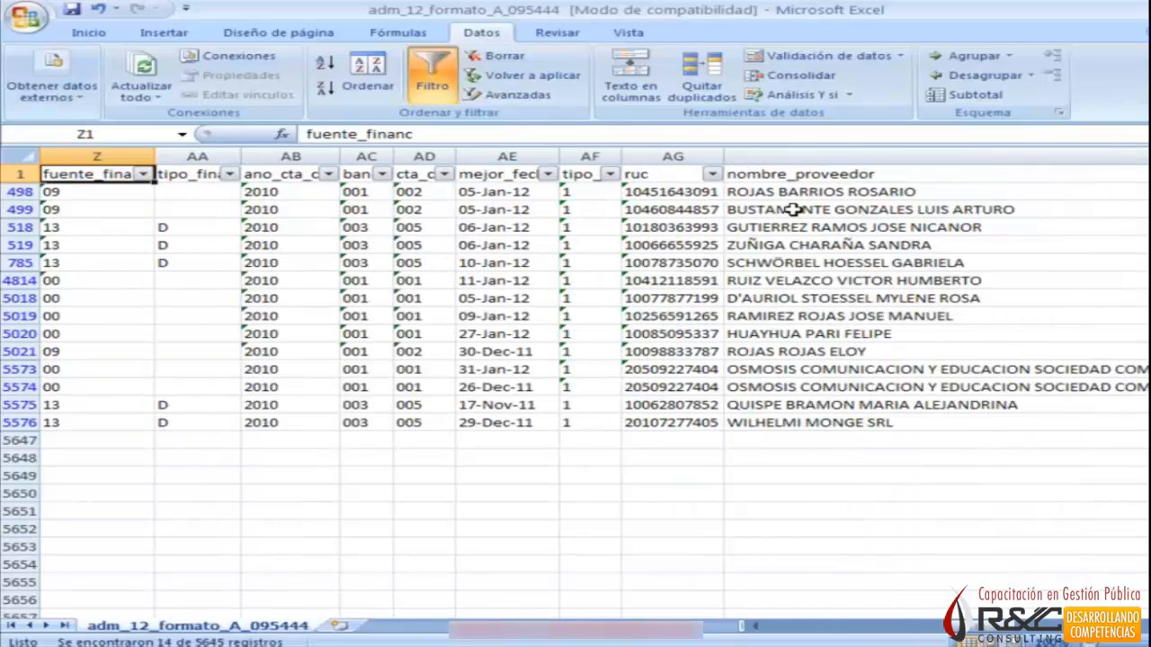
key("Left")
key("Left")
key("Left")
key("Left")
key("Left")
key("Left")
key("Left")
key("Left")
key("Left")
key("Left")
key("Left")
key("Left")
key("Left")
key("Left")
key("Left")
key("Left")
key("Left")
key("Left")
key("Left")
key("Left")
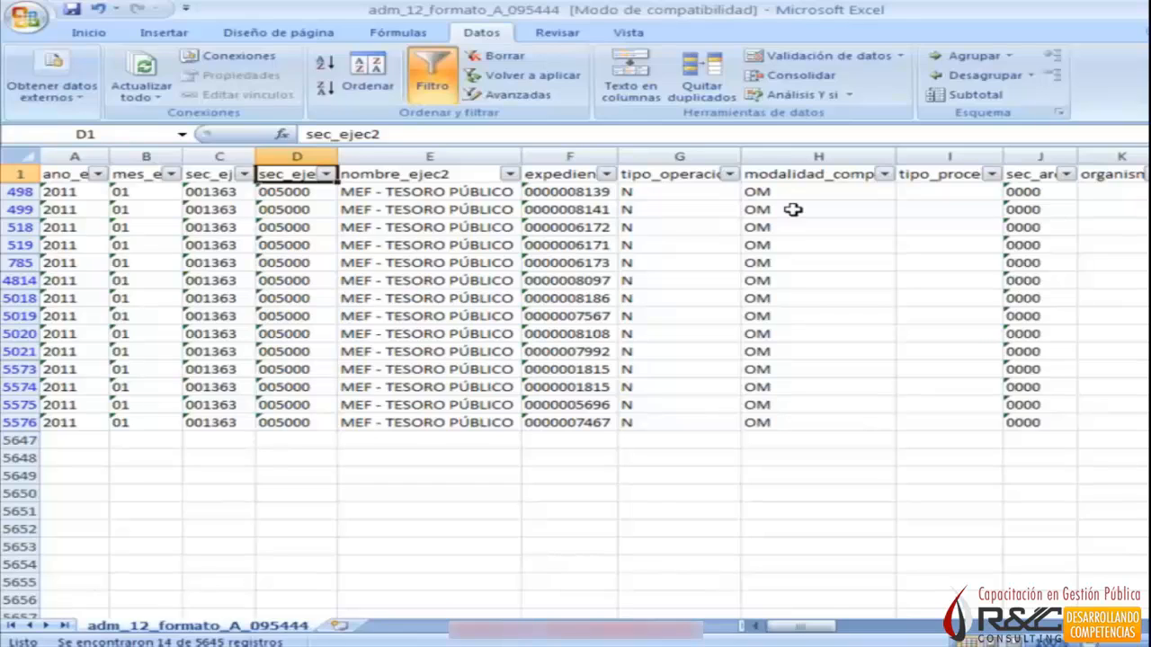
Switch to SIAF, preview the January 2012 Ingresos (Formato B) report on screen in full size, check its full width and close it.
key("alt+Tab")
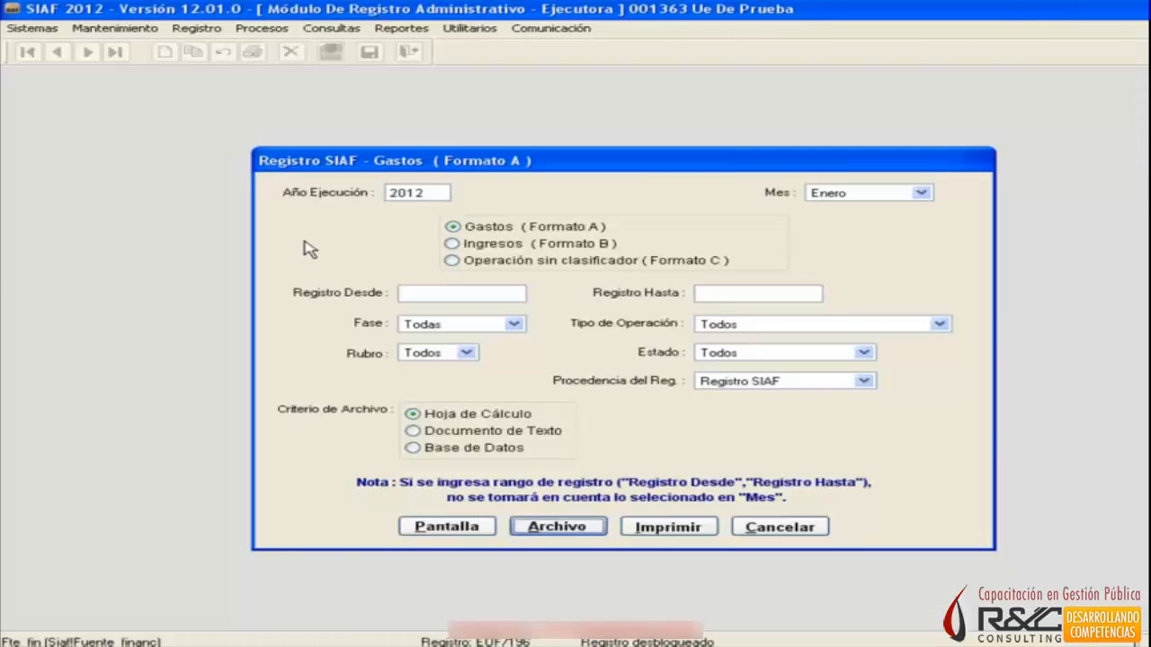
left_click(452, 244)
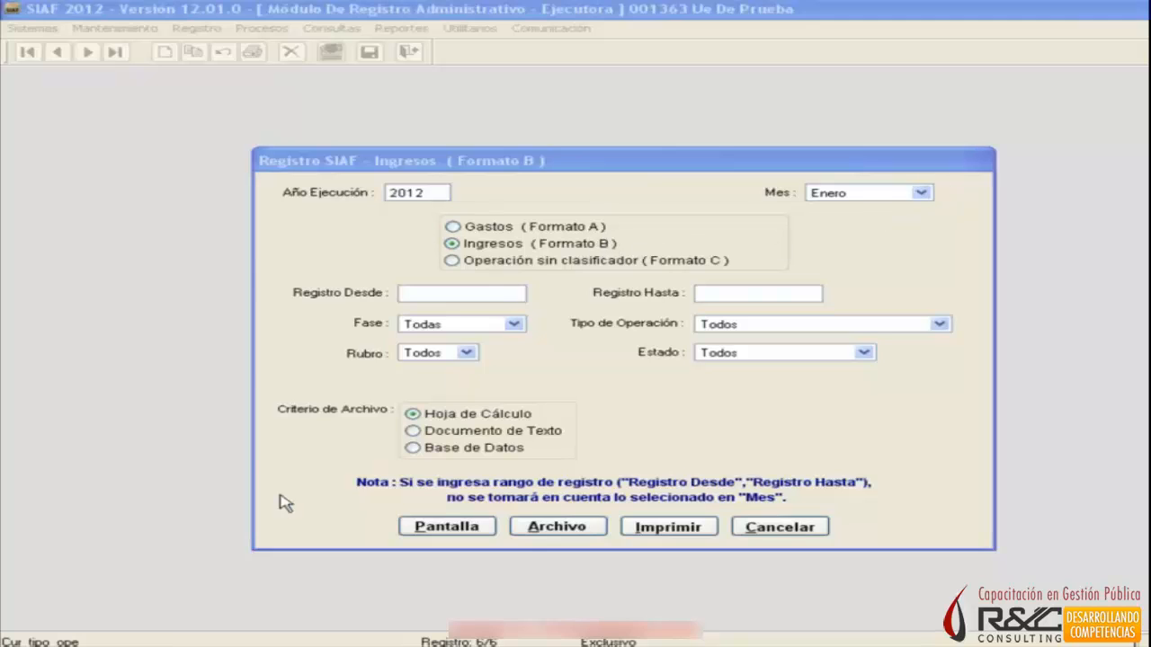
left_click(459, 530)
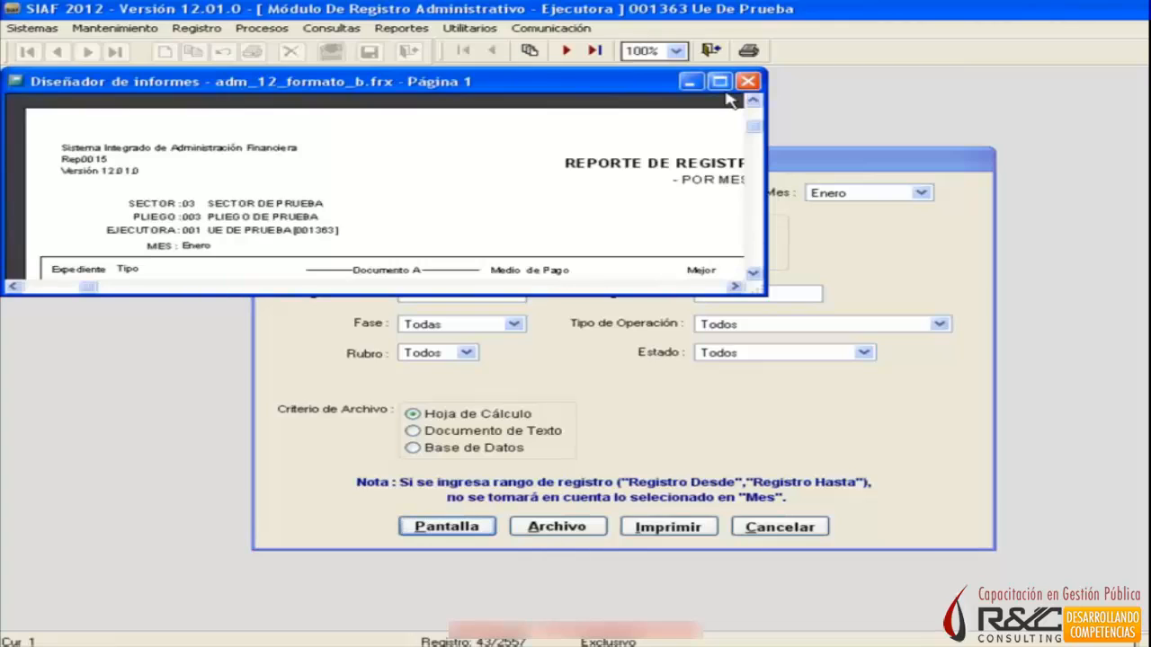
left_click(719, 83)
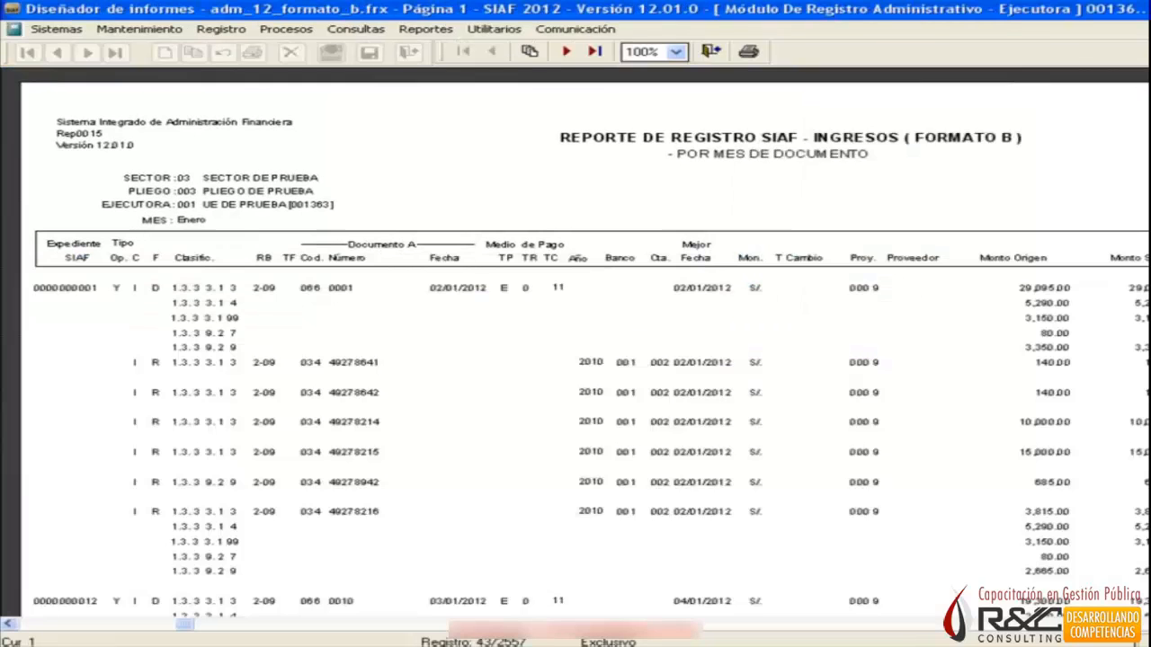
left_click_drag(185, 624, 1119, 623)
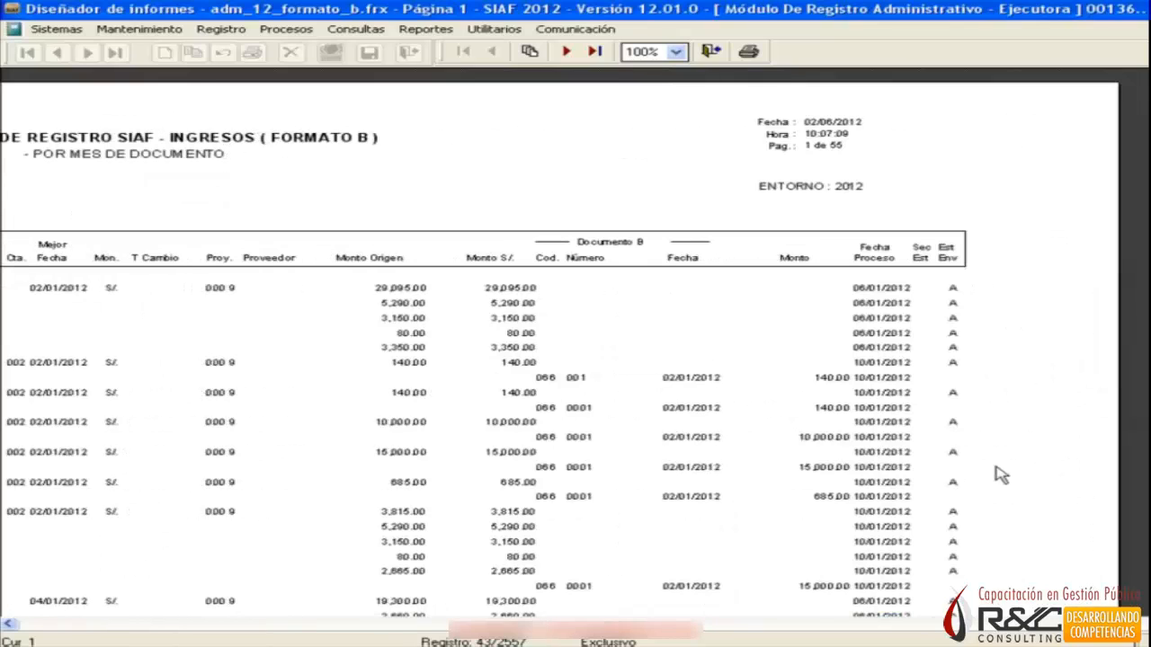
left_click(710, 52)
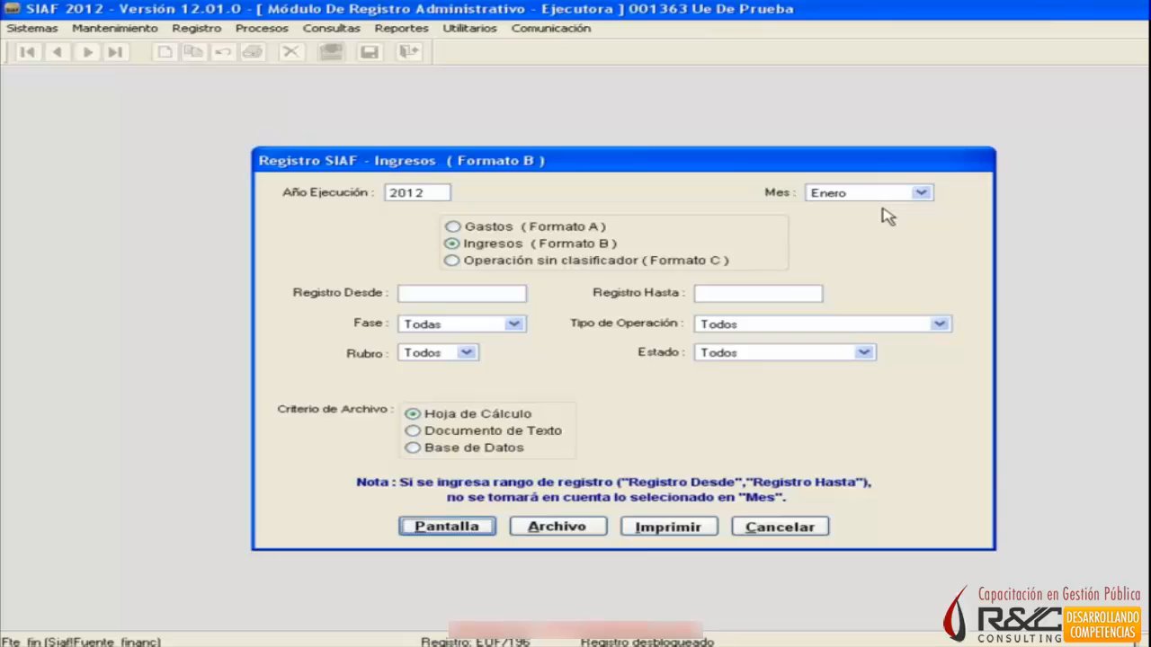
left_click(462, 292)
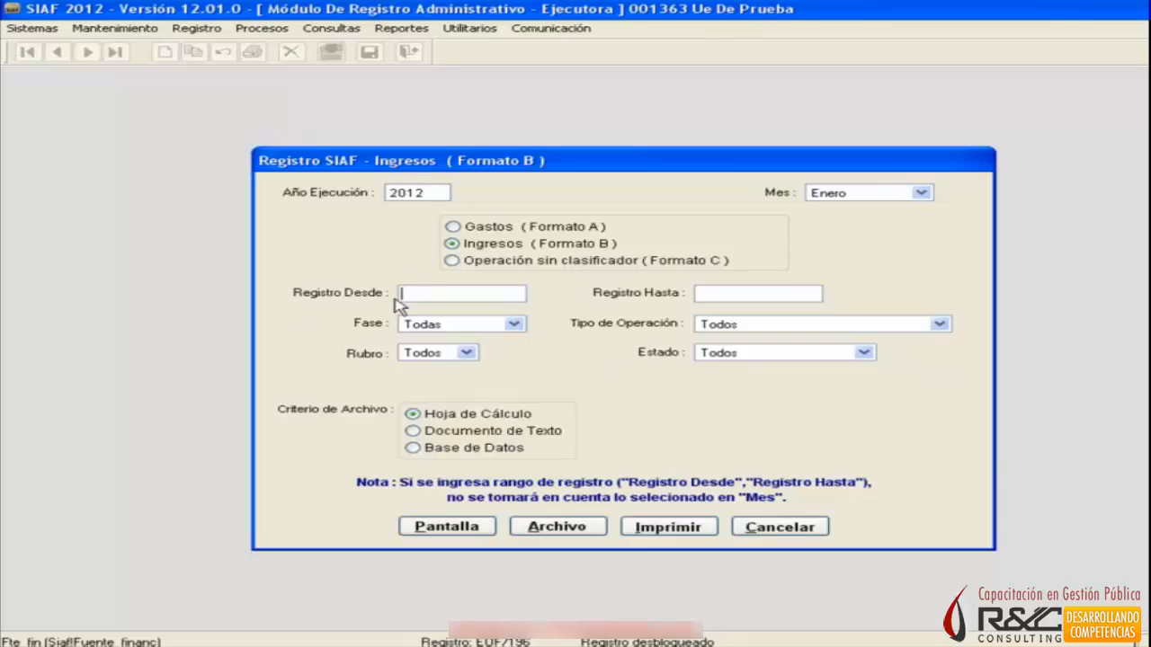
type("1")
type("5000")
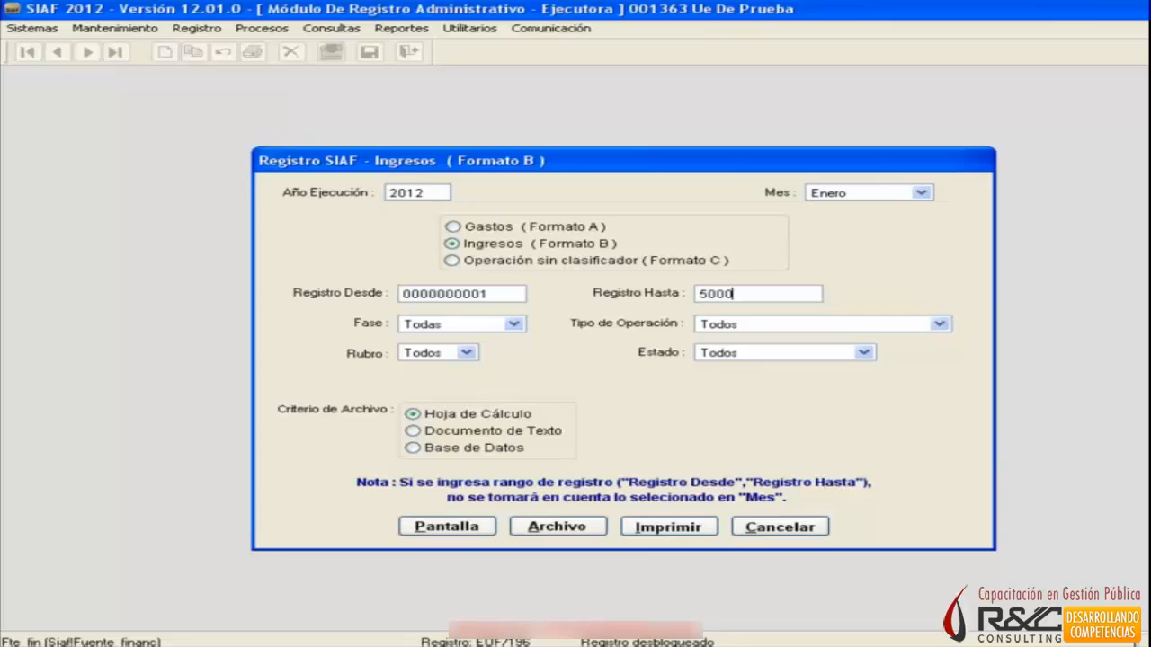
type("0")
key("Tab")
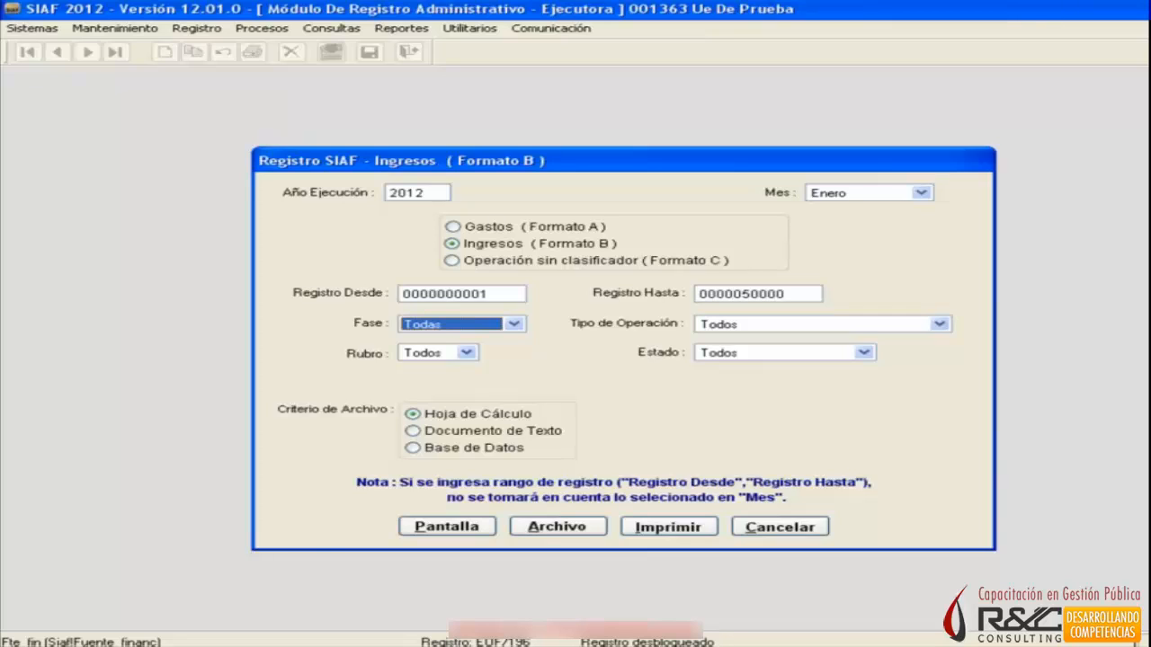
left_click(443, 529)
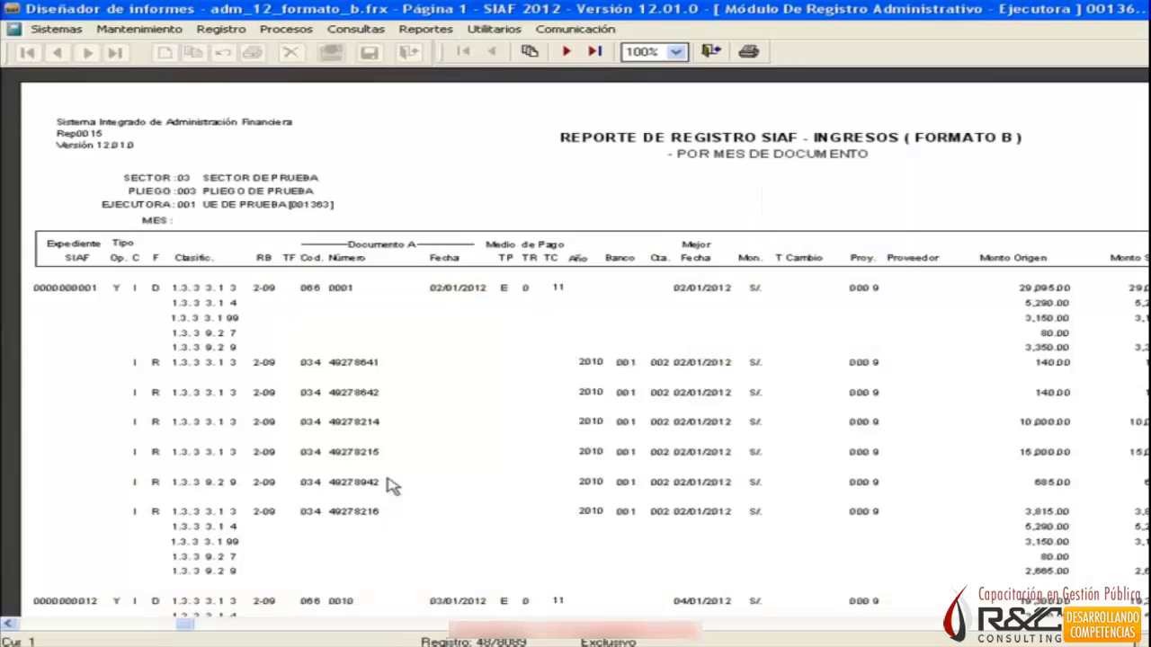
left_click(595, 51)
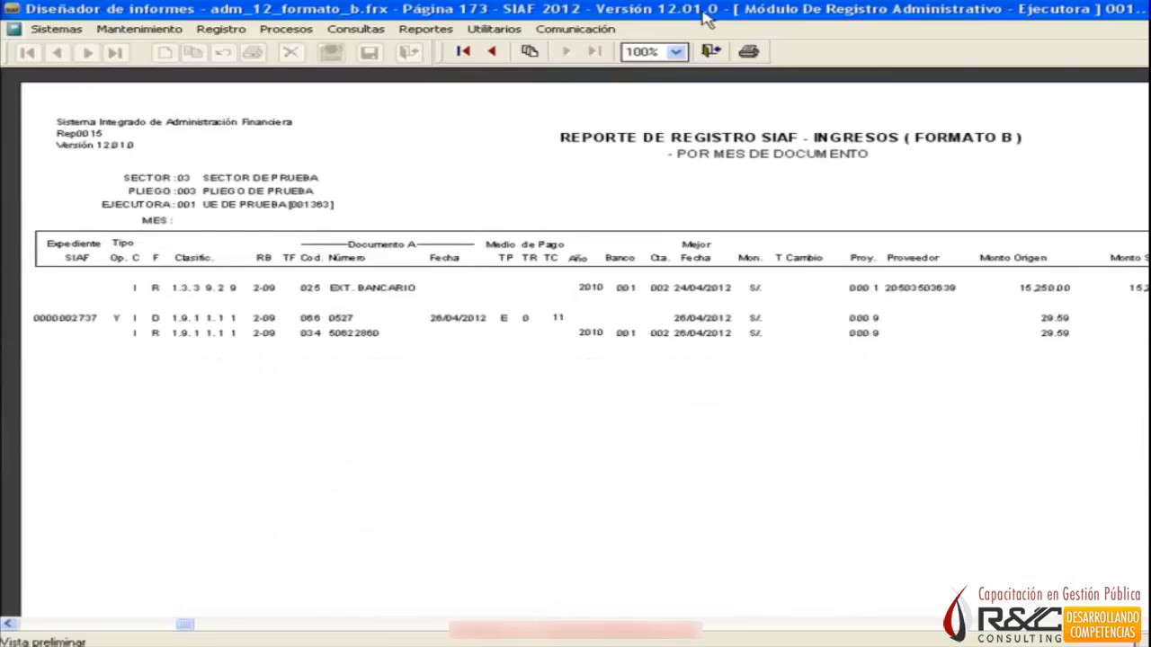
left_click(711, 52)
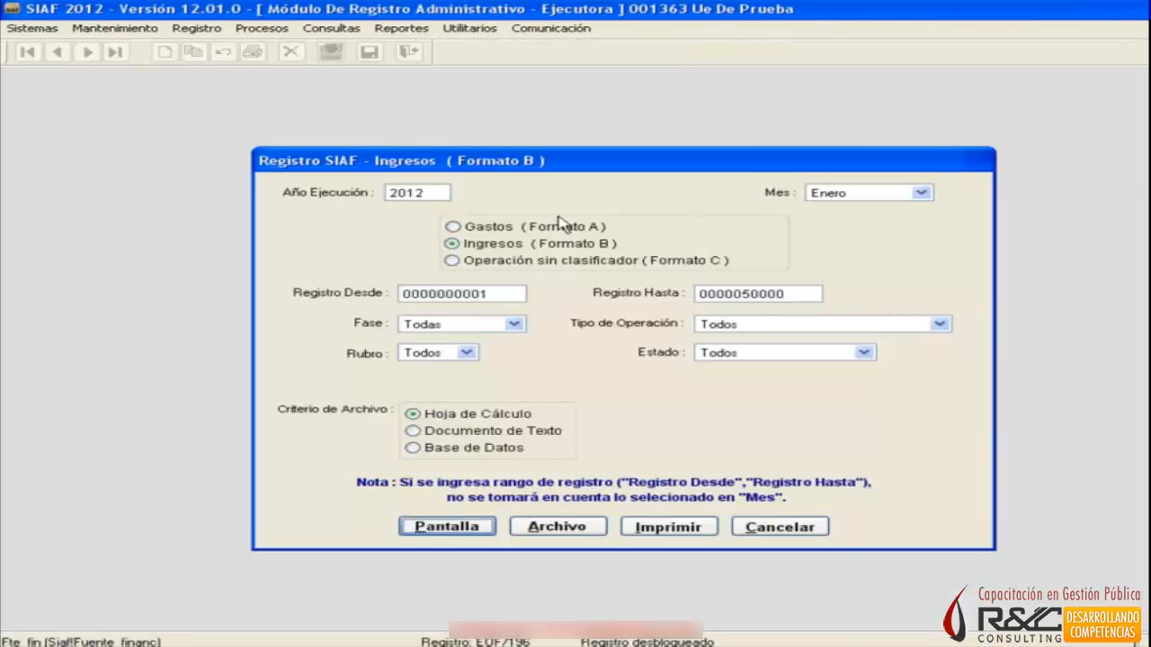
Preview the Gastos (Formato A) report on screen for the same register range, check its last page and close it.
left_click(578, 229)
left_click(447, 531)
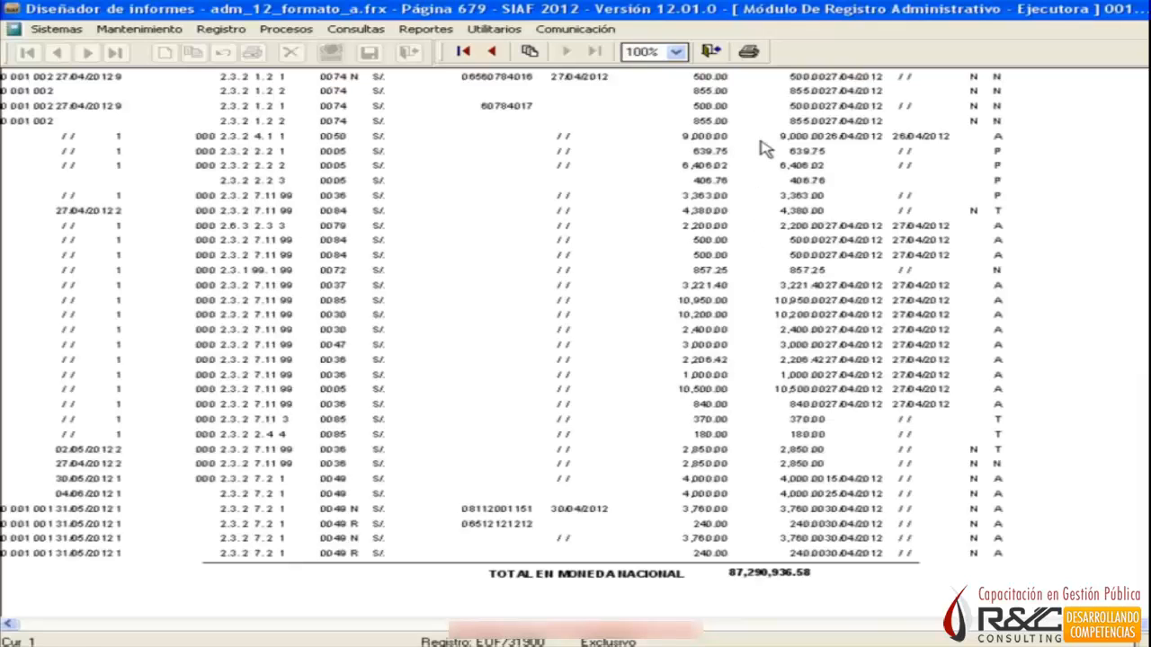
left_click(715, 49)
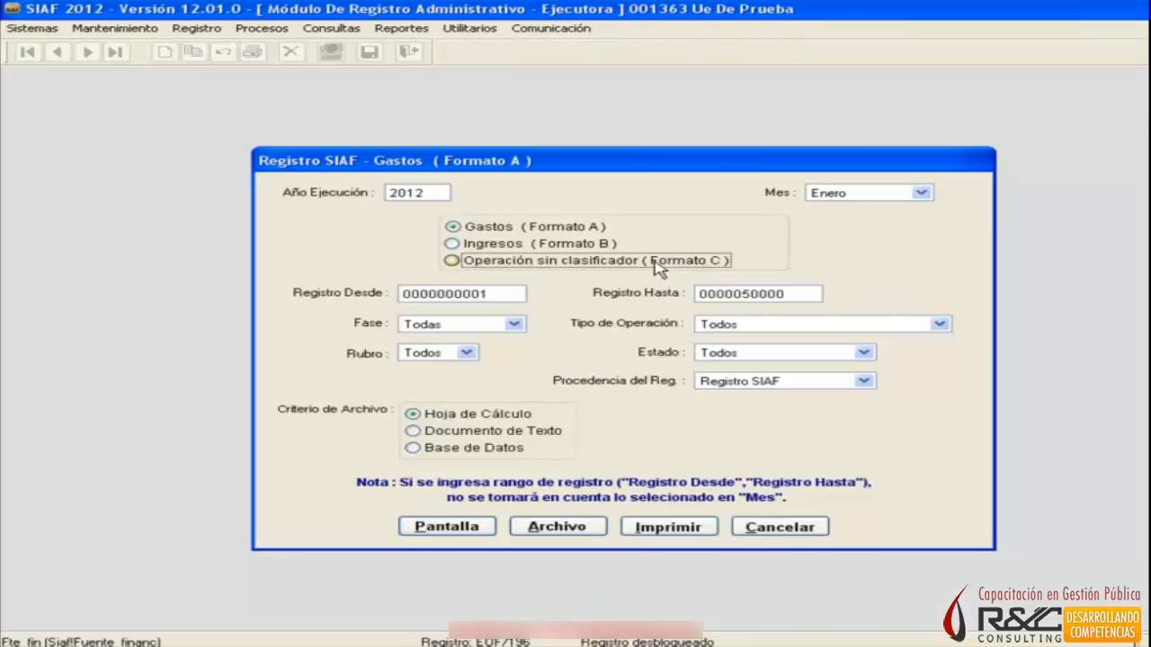
Select Operación sin clasificador (Formato C) as the report type and cancel the report dialog.
left_click(640, 261)
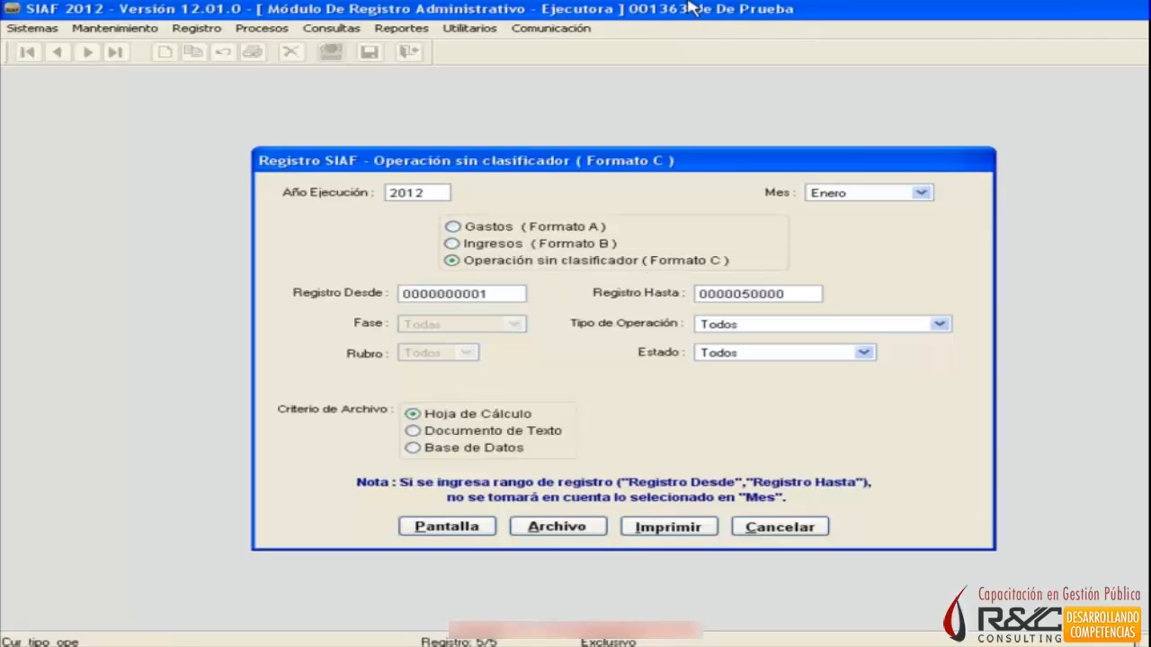
left_click(818, 534)
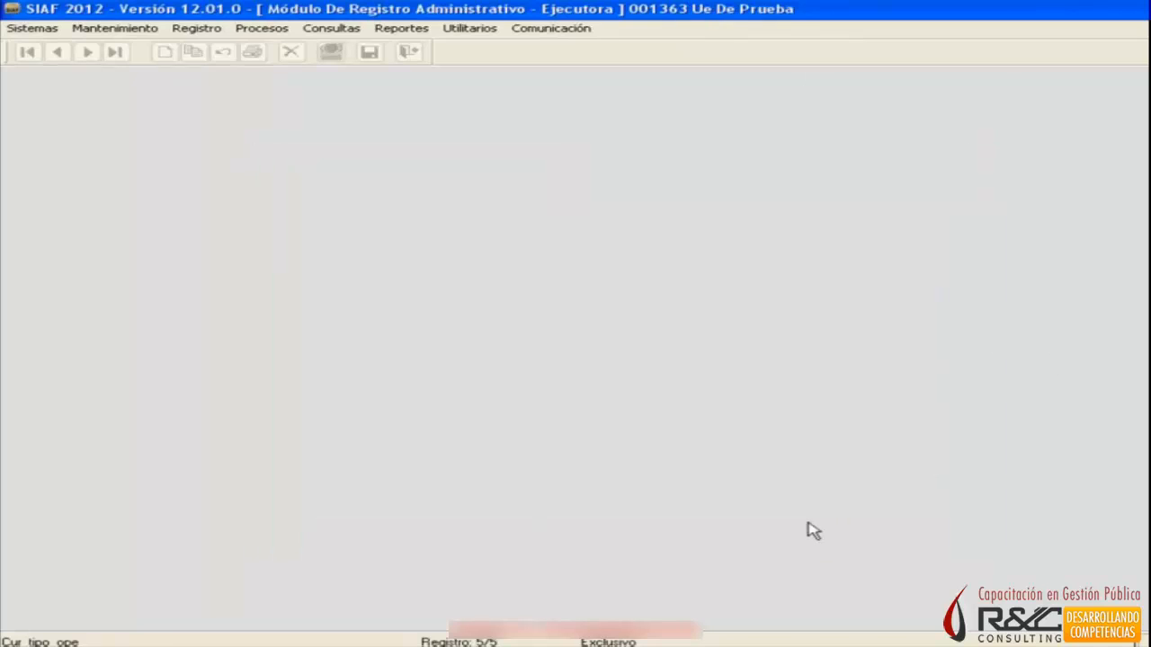
Open the Gastos SIAF report dialog and set the month to Enero for the Gasto por Meta report.
left_click(401, 27)
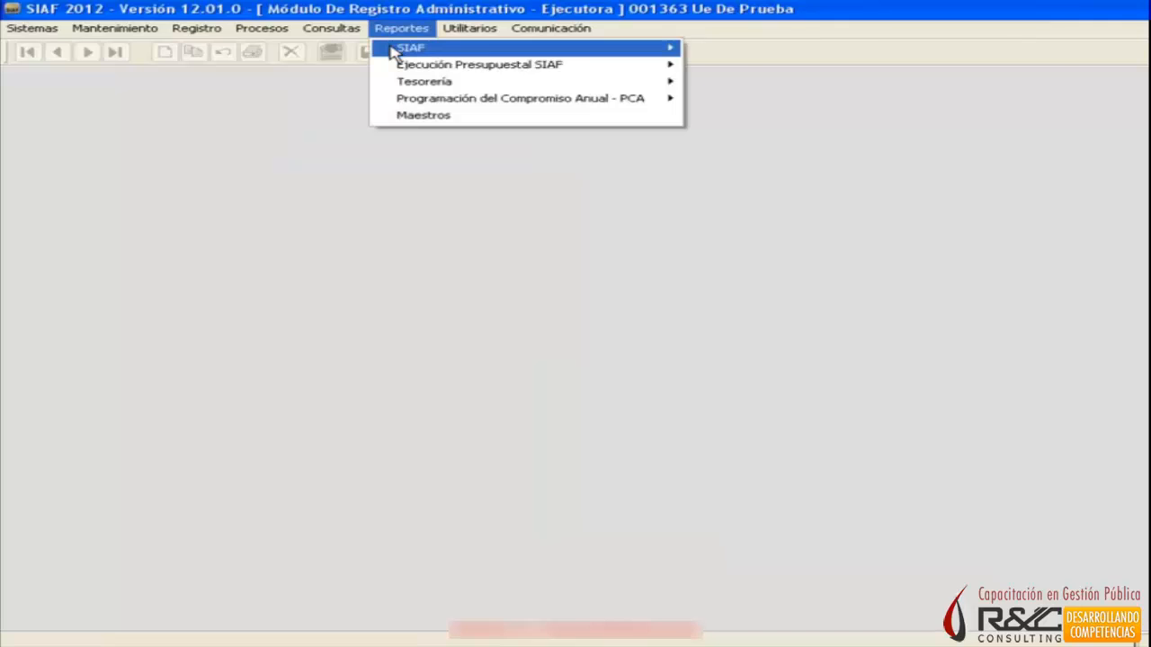
mouse_move(393, 52)
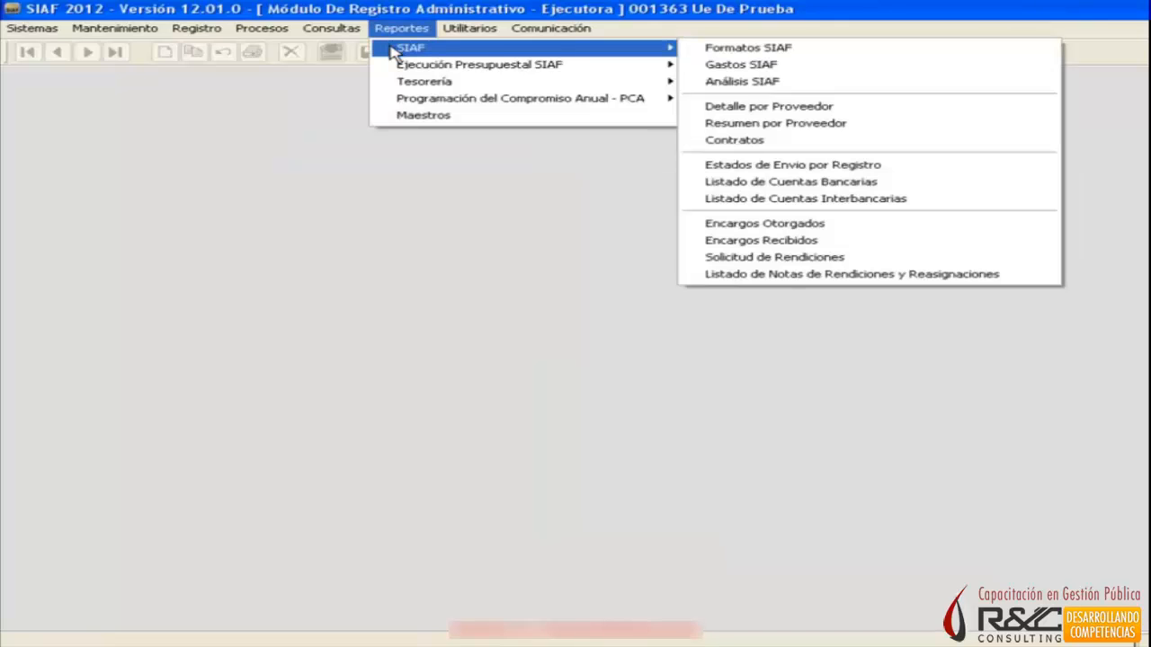
left_click(828, 67)
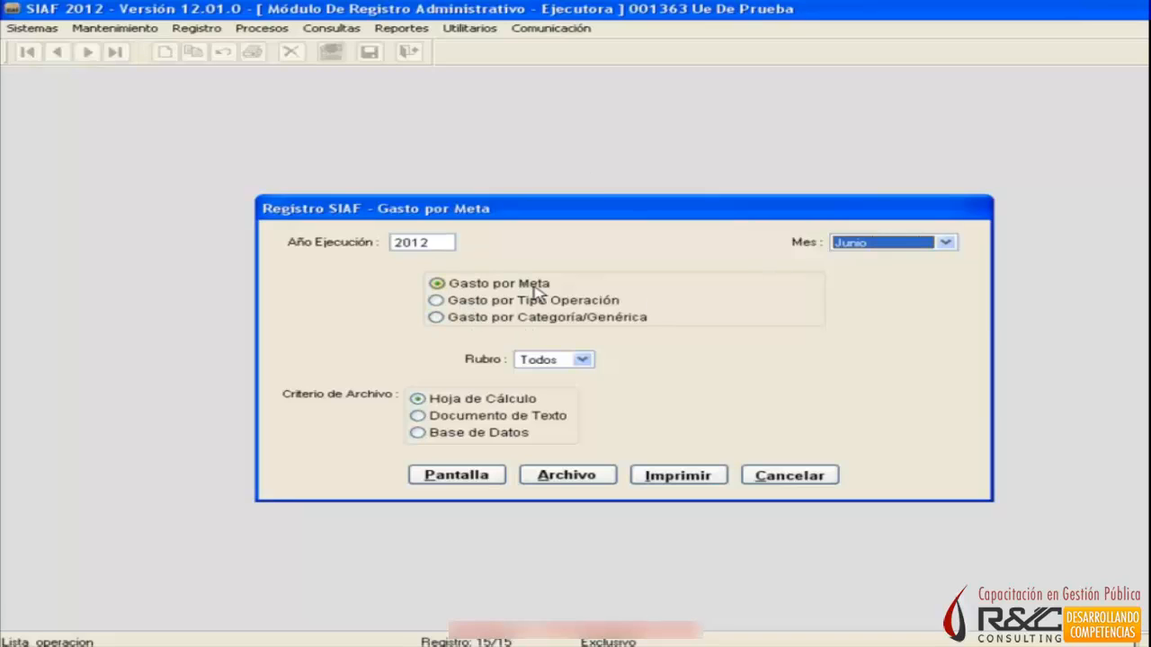
left_click(945, 242)
left_click(962, 310)
left_click(945, 242)
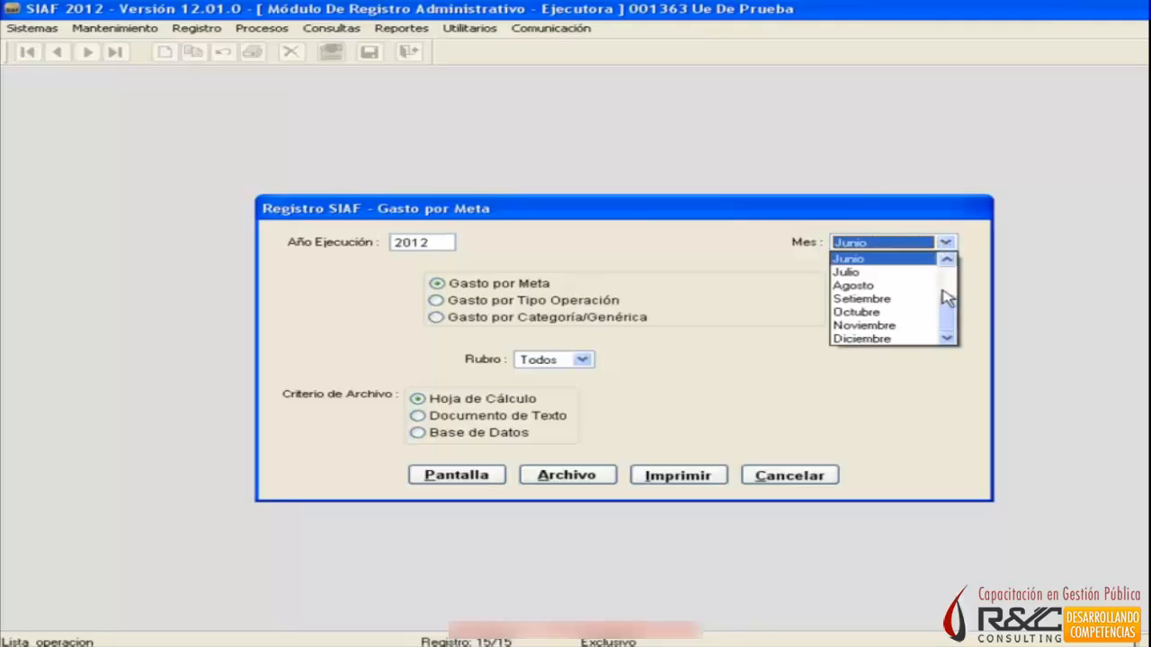
left_click_drag(951, 314, 896, 275)
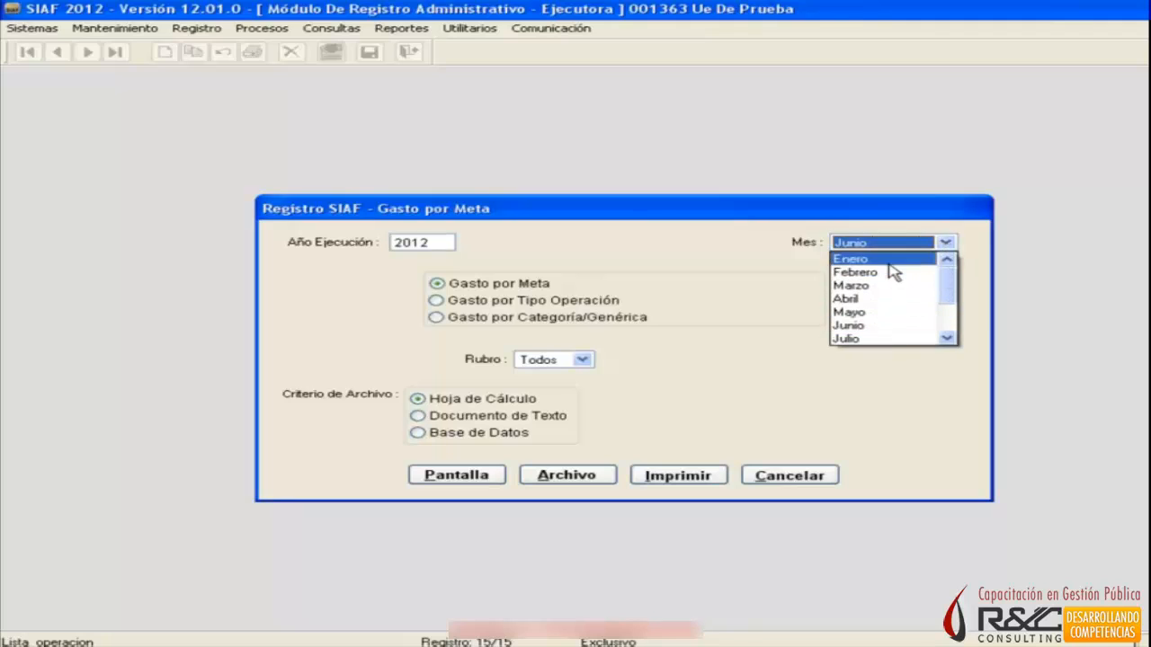
left_click(890, 261)
Preview the January 2012 Gasto por Meta report on screen in full size, check its full width and close it.
left_click(488, 476)
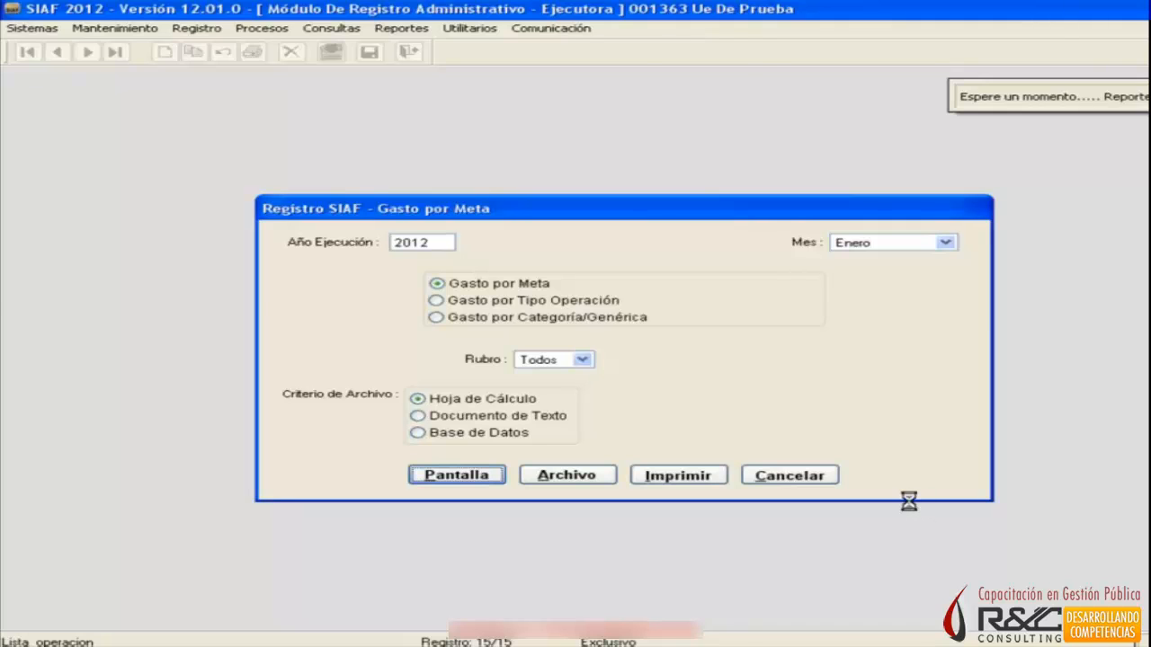
left_click(719, 82)
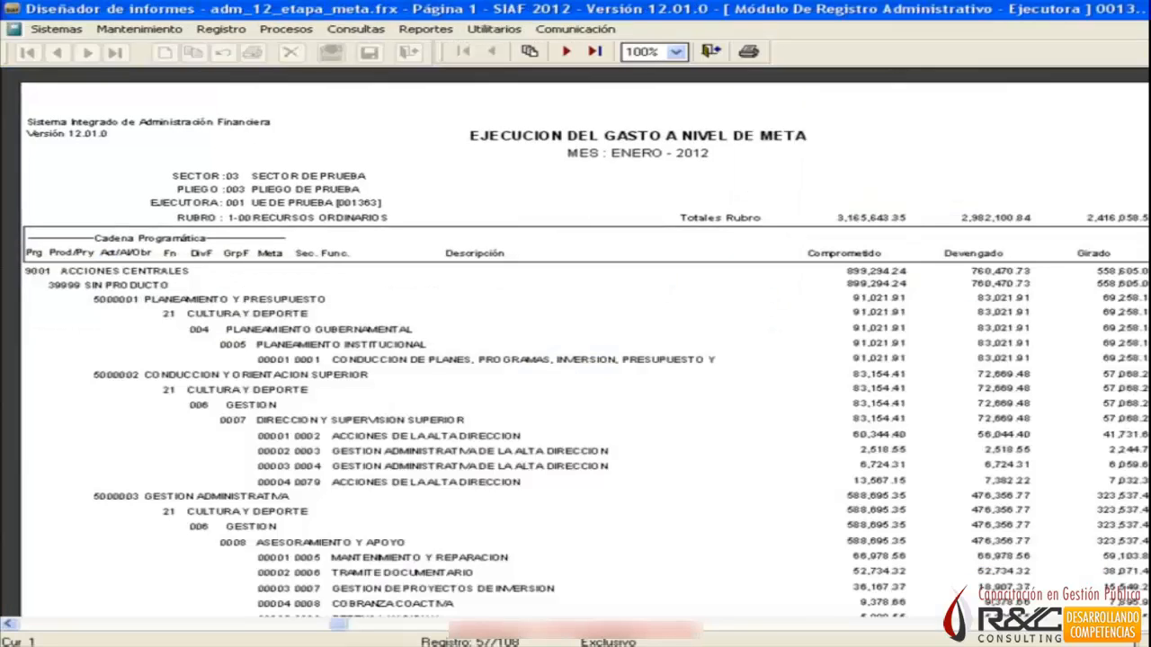
left_click_drag(338, 624, 346, 365)
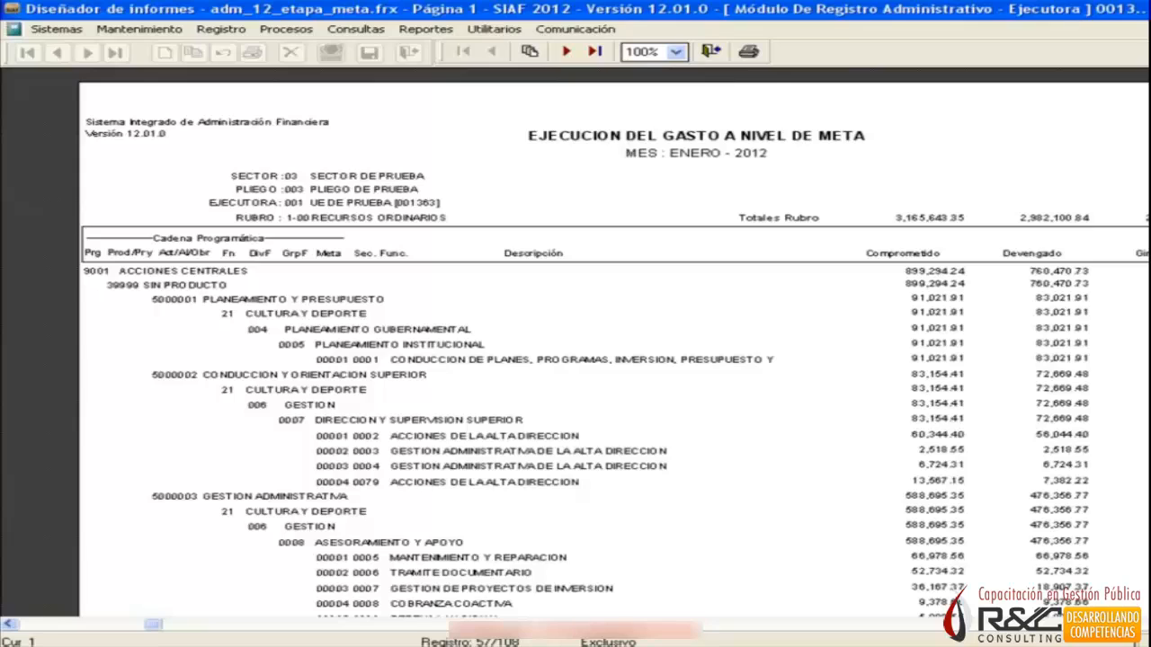
key("Right")
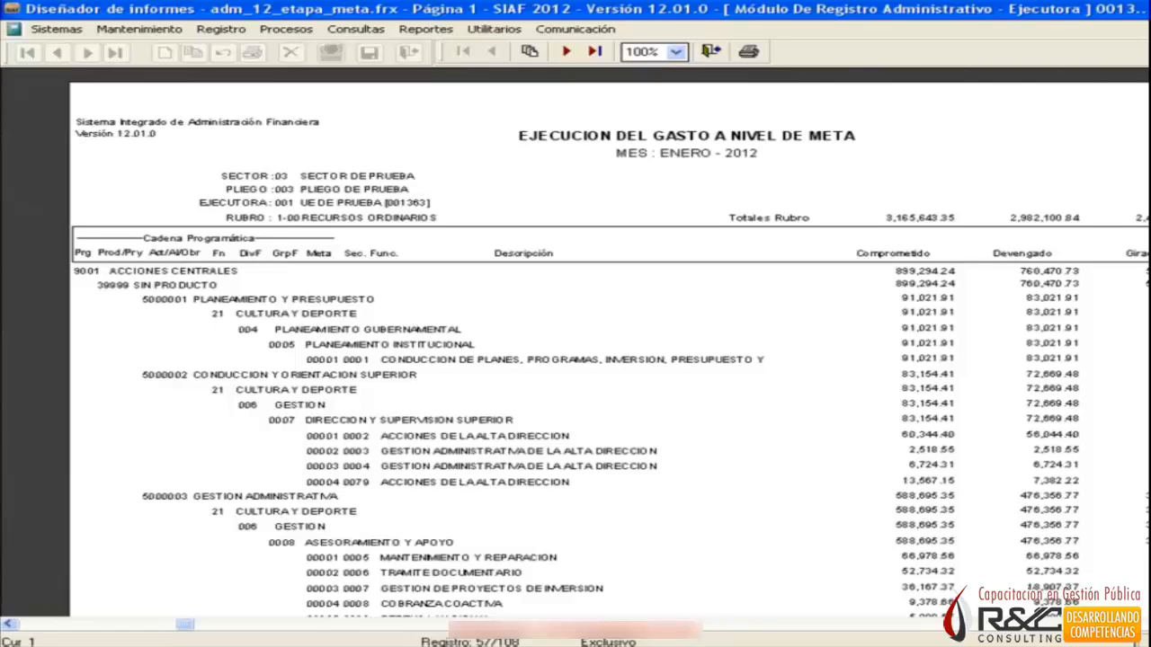
left_click(711, 54)
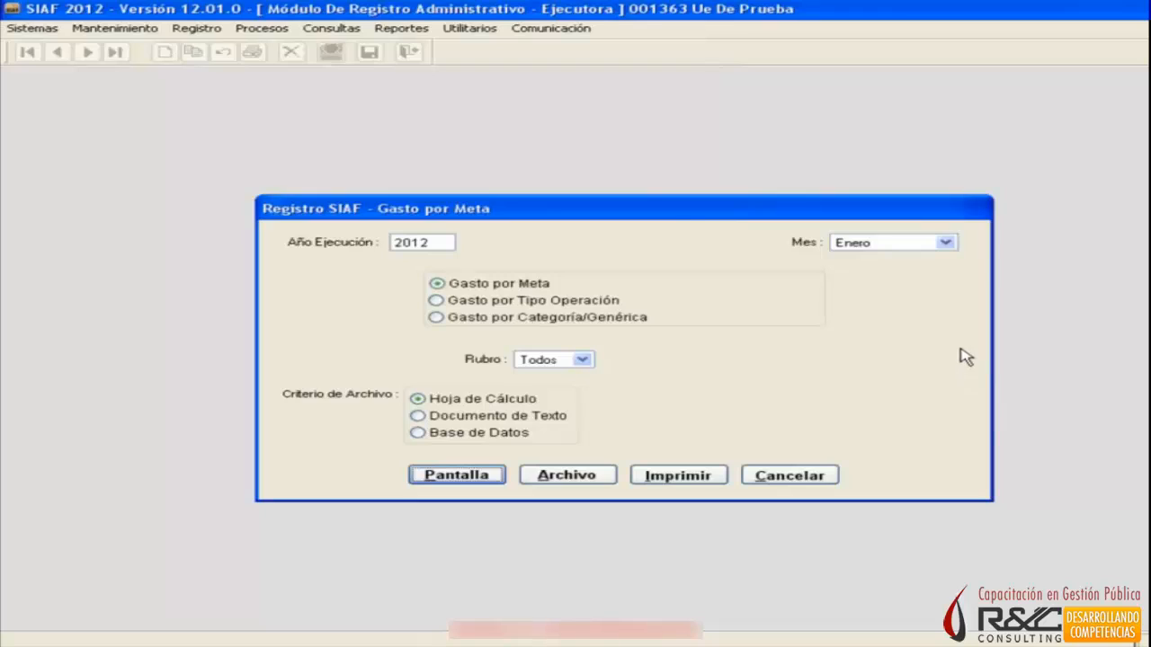
Choose the Gasto por Tipo Operación report, review the available operation types, keep Todos and preview the report on screen.
left_click(540, 300)
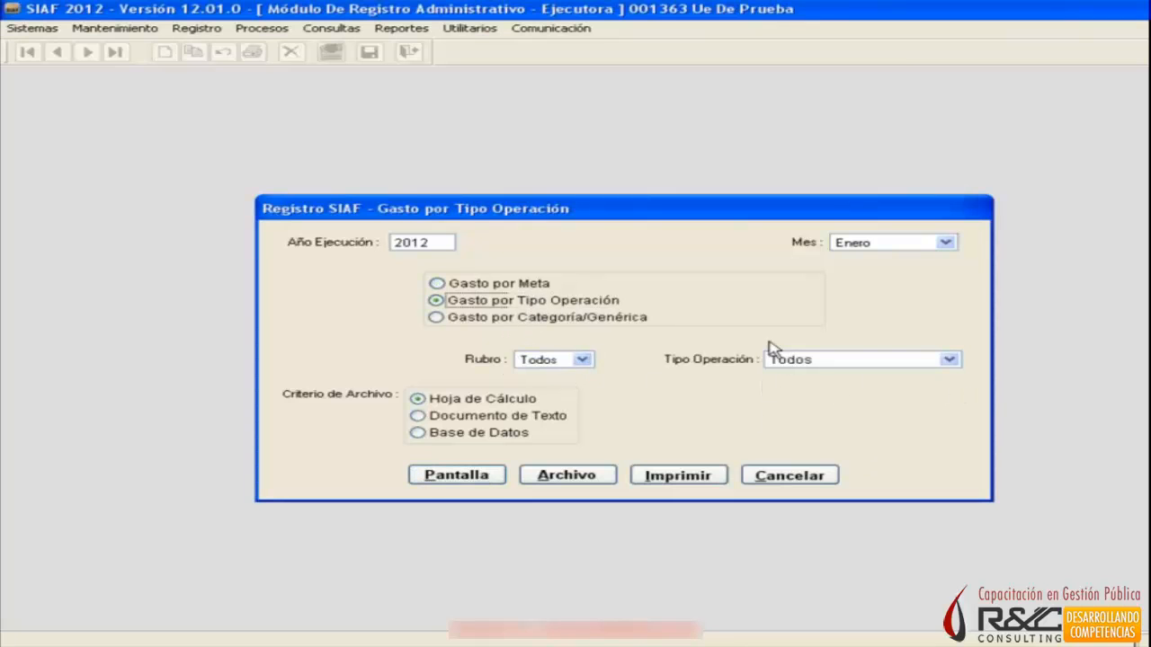
left_click(897, 365)
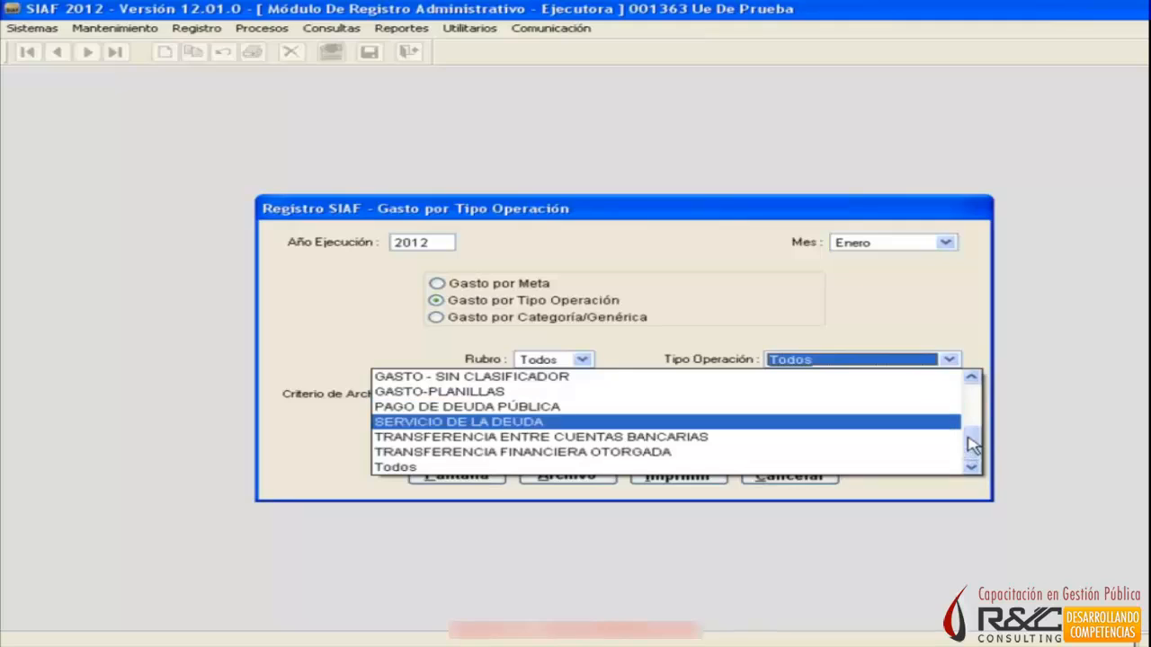
scroll(976, 393, "up", 5)
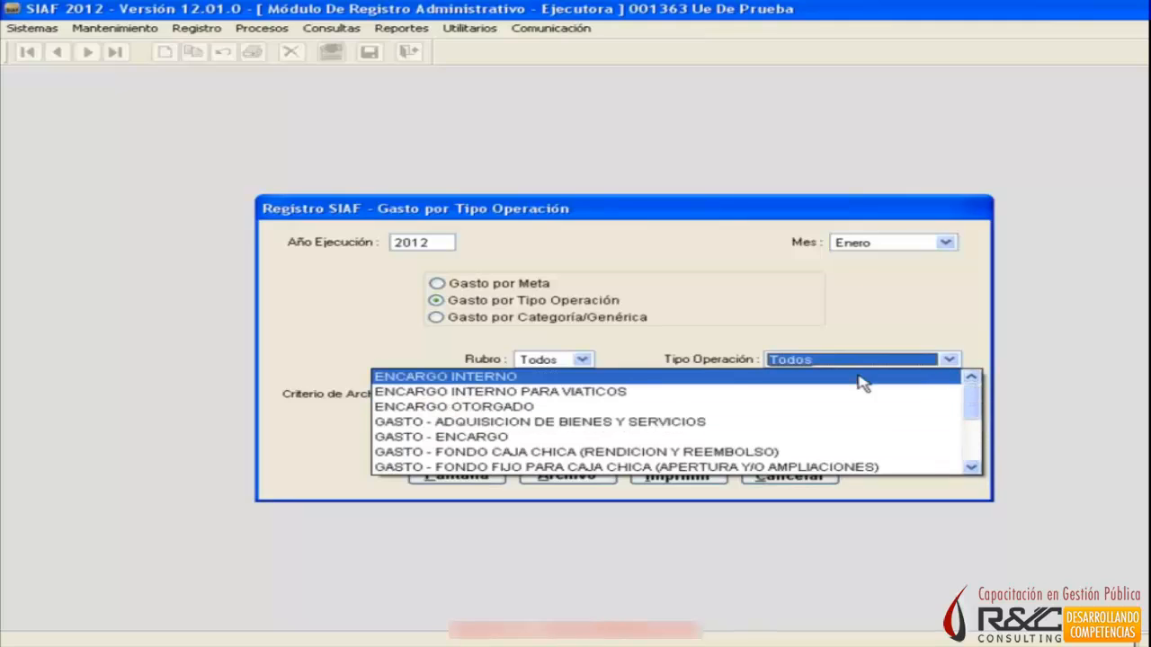
left_click(921, 315)
left_click(495, 474)
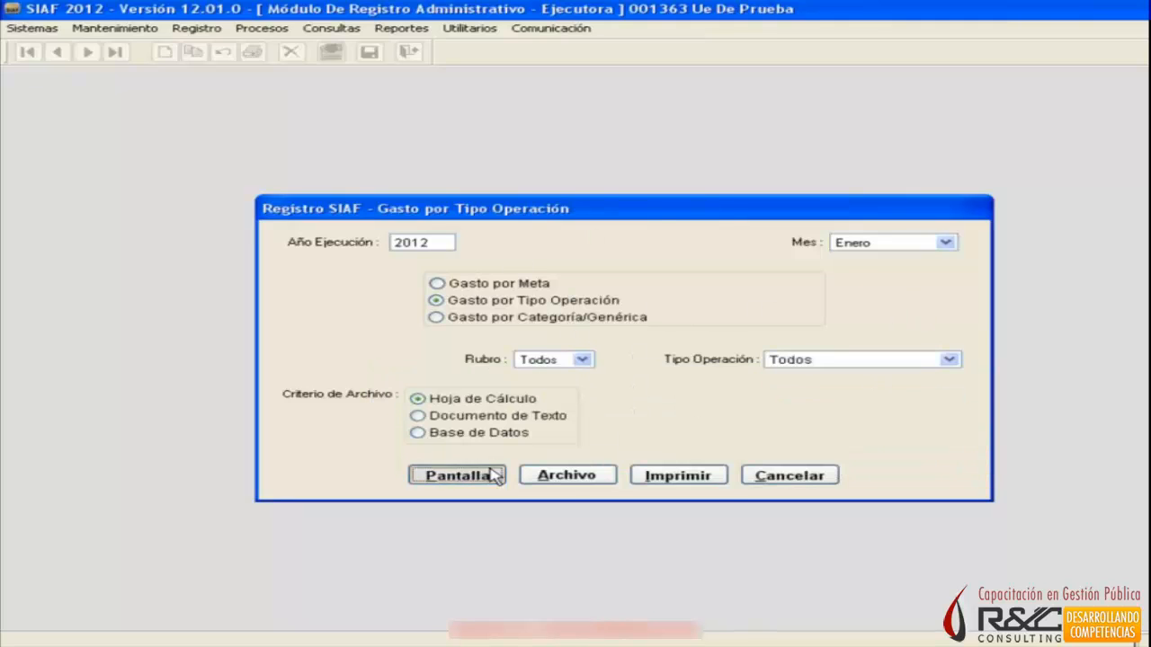
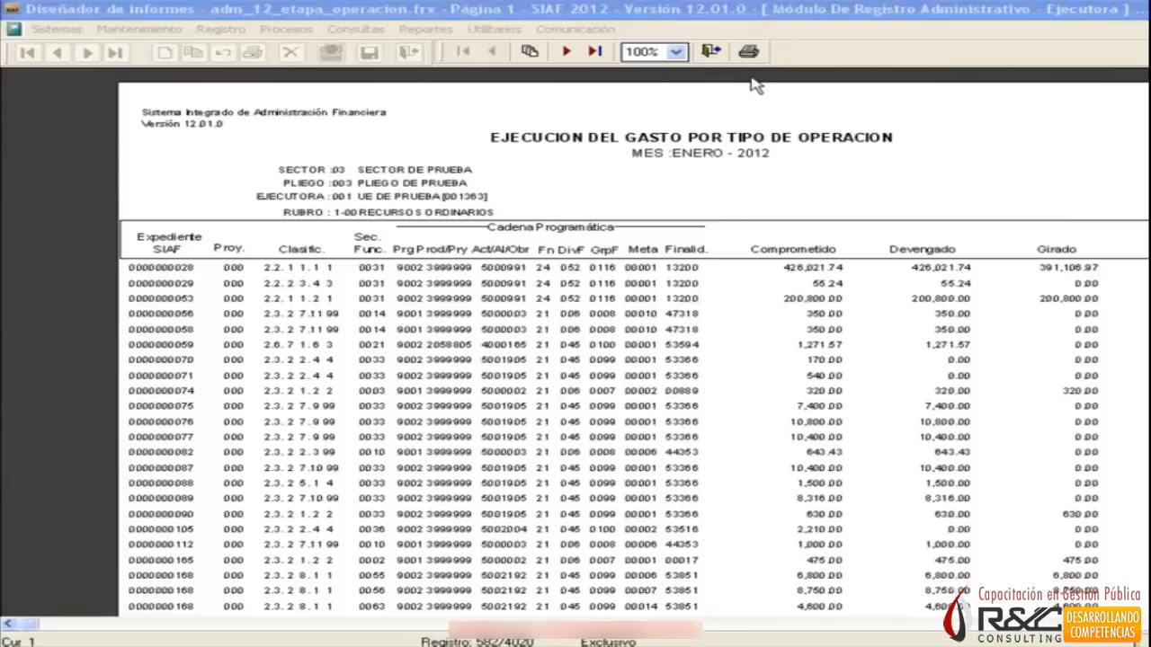
Close the Gasto por Tipo Operación preview, preview the Gasto por Categoría/Genérica report for Enero 2012, and exit the report dialog.
left_click(711, 51)
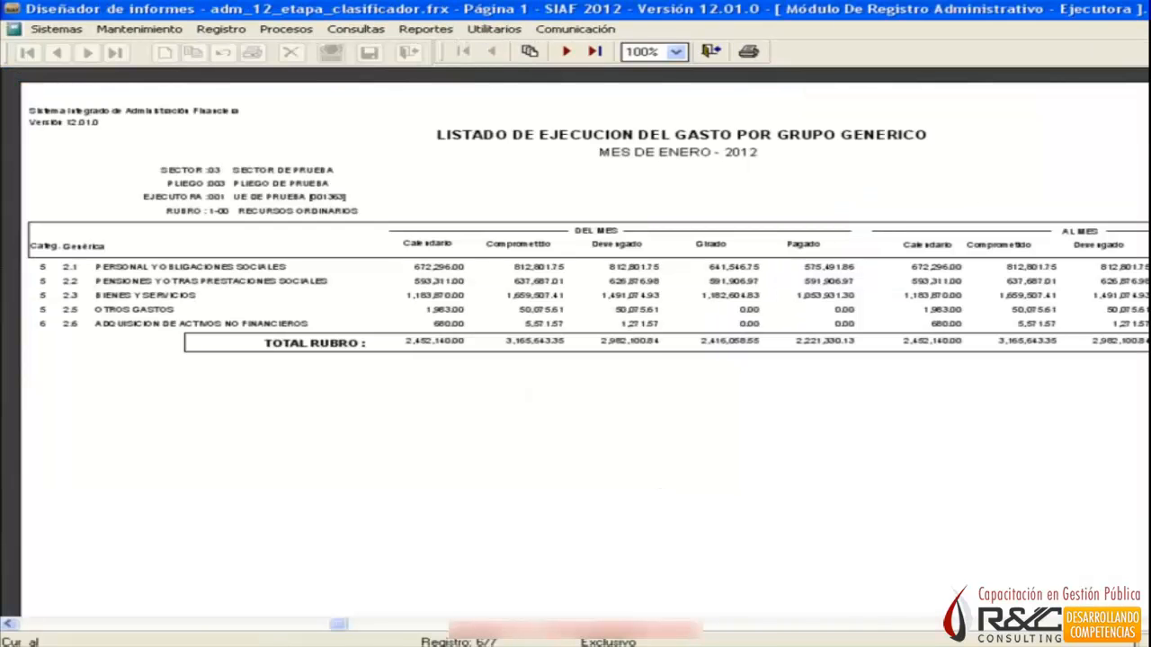
left_click(715, 55)
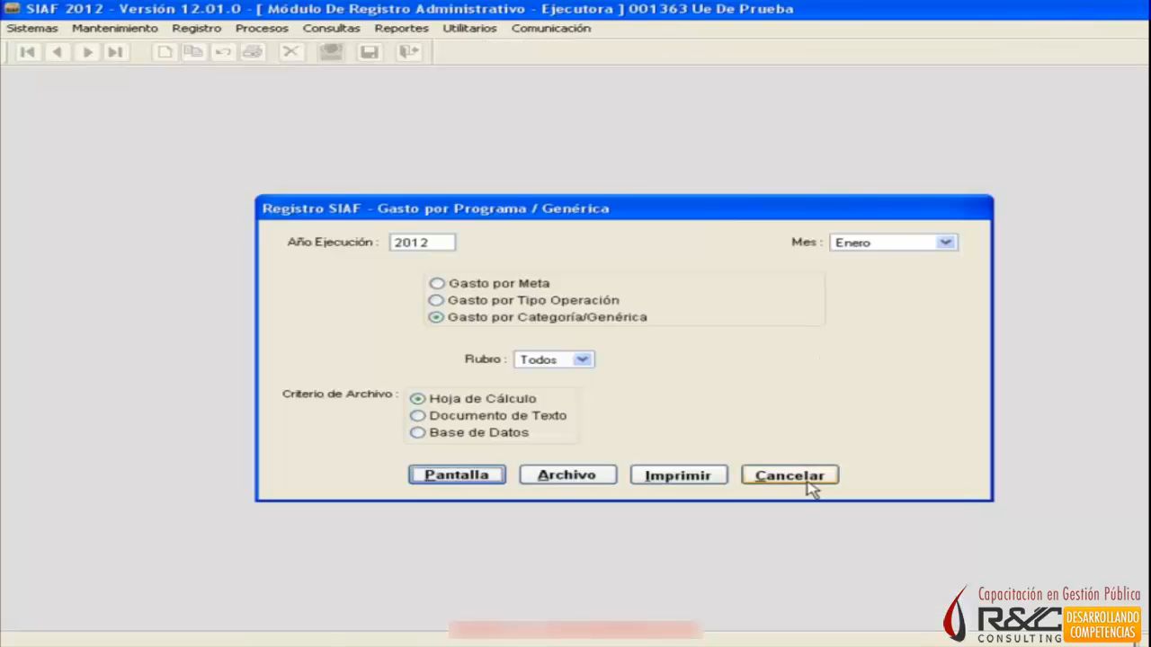
left_click(807, 481)
Review the available report groups and open the Reportes Maestros dialog.
left_click(419, 34)
mouse_move(412, 47)
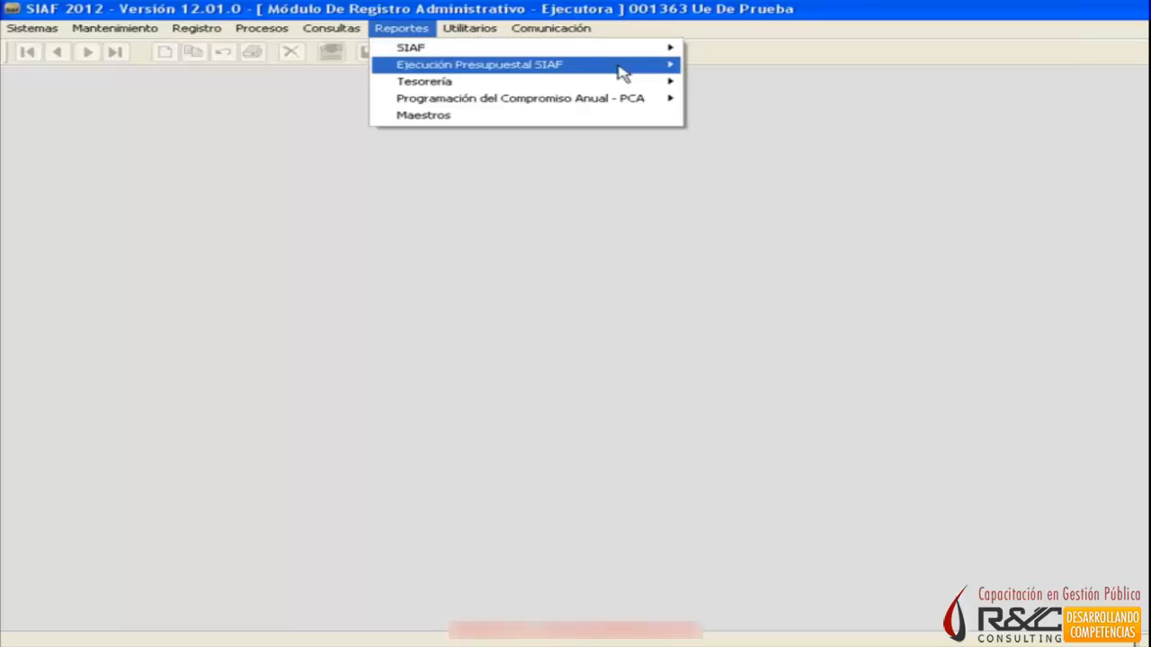
mouse_move(621, 72)
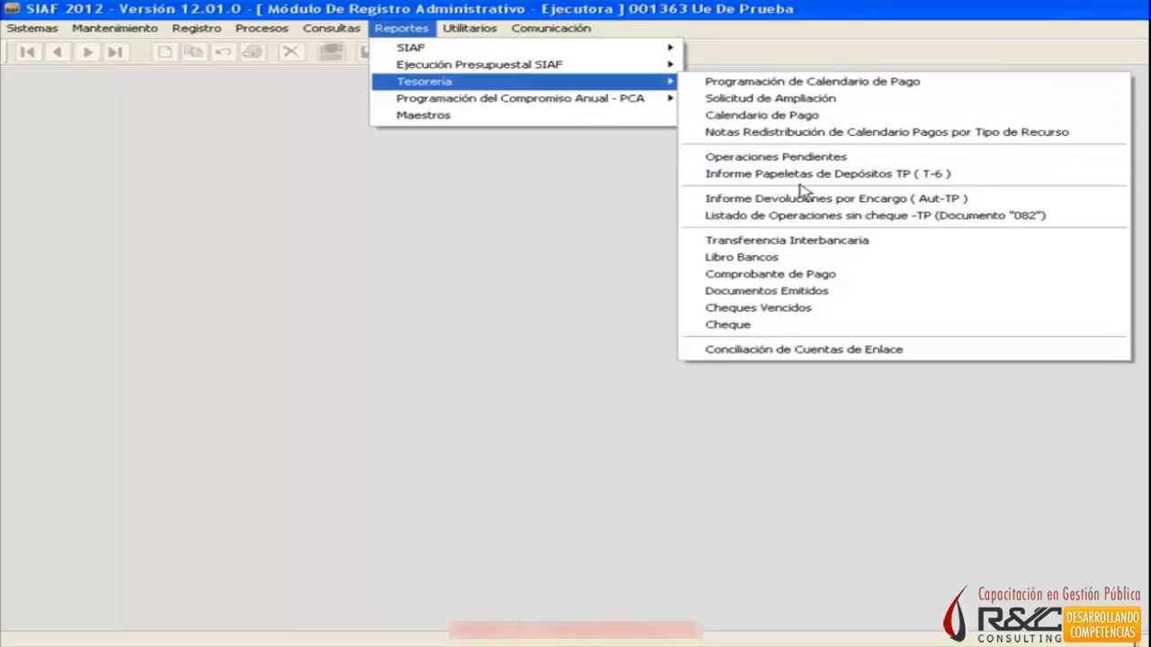
mouse_move(611, 107)
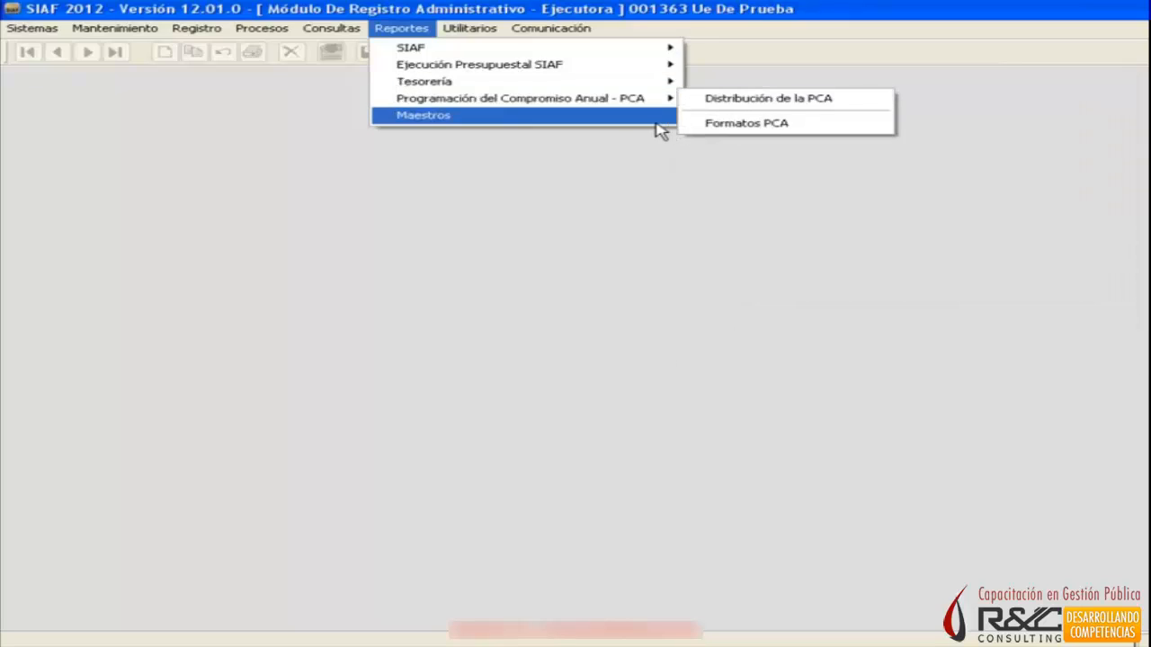
left_click(422, 115)
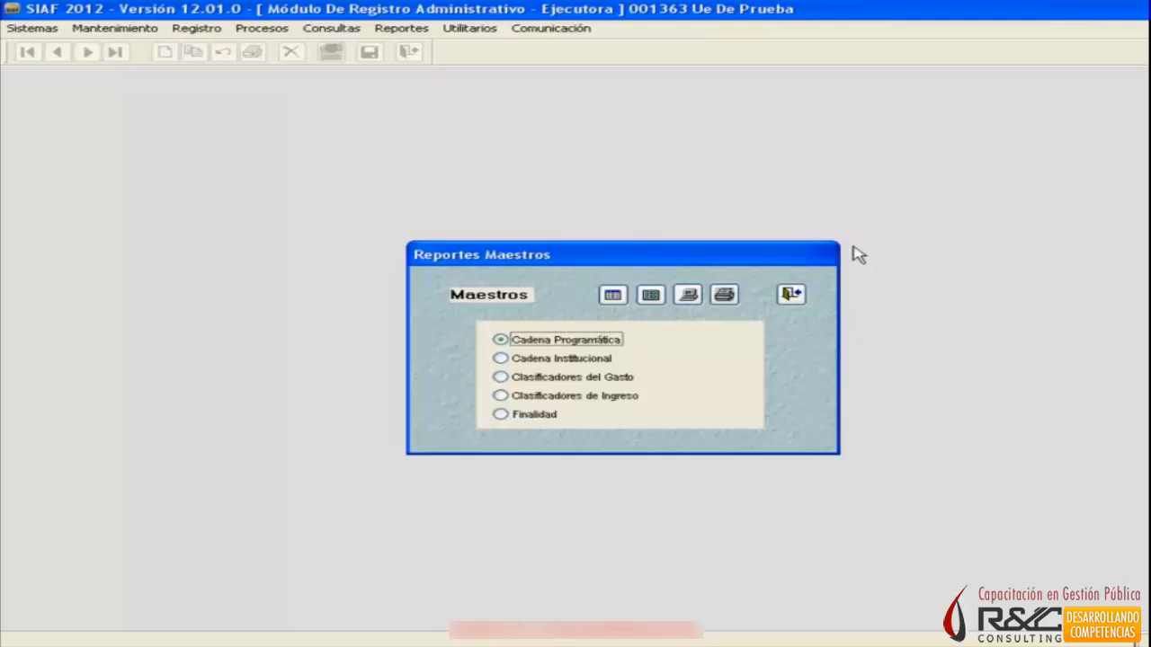
Select Cadena Institucional as the master report and preview it on screen.
left_click(573, 360)
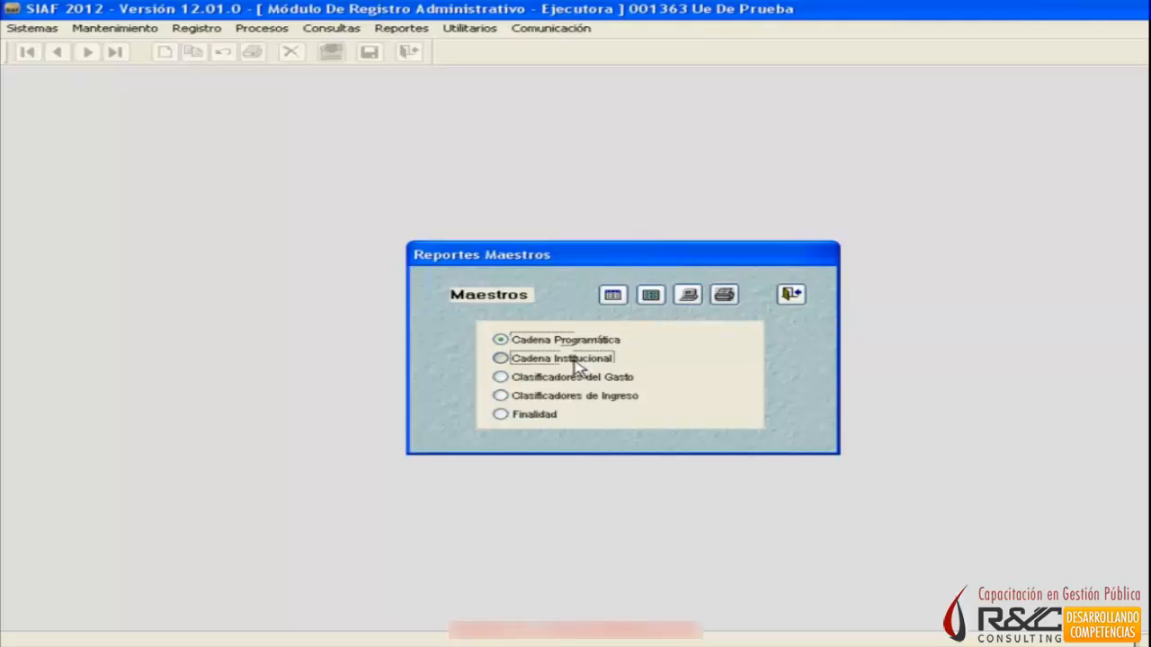
left_click(573, 382)
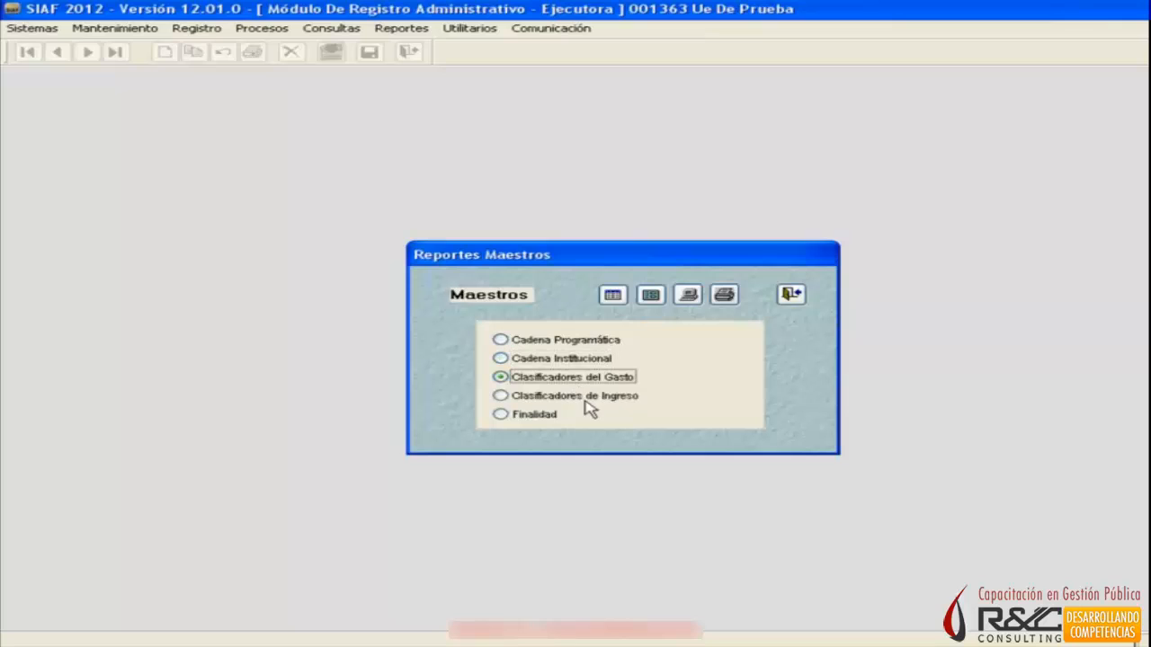
left_click(578, 360)
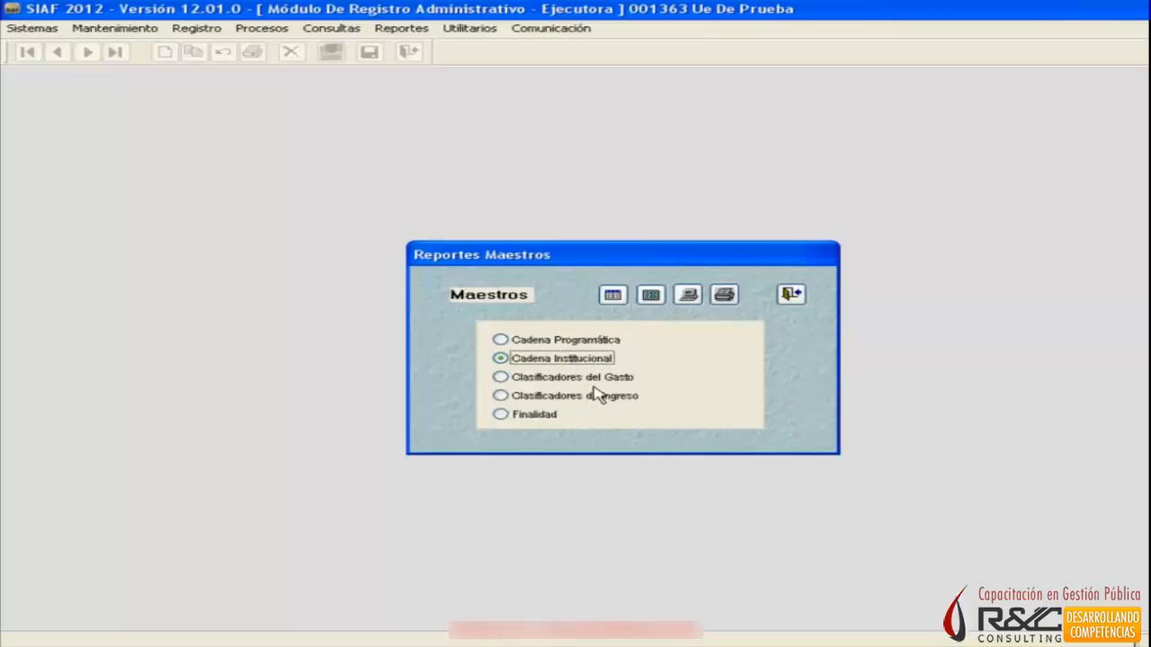
left_click(689, 296)
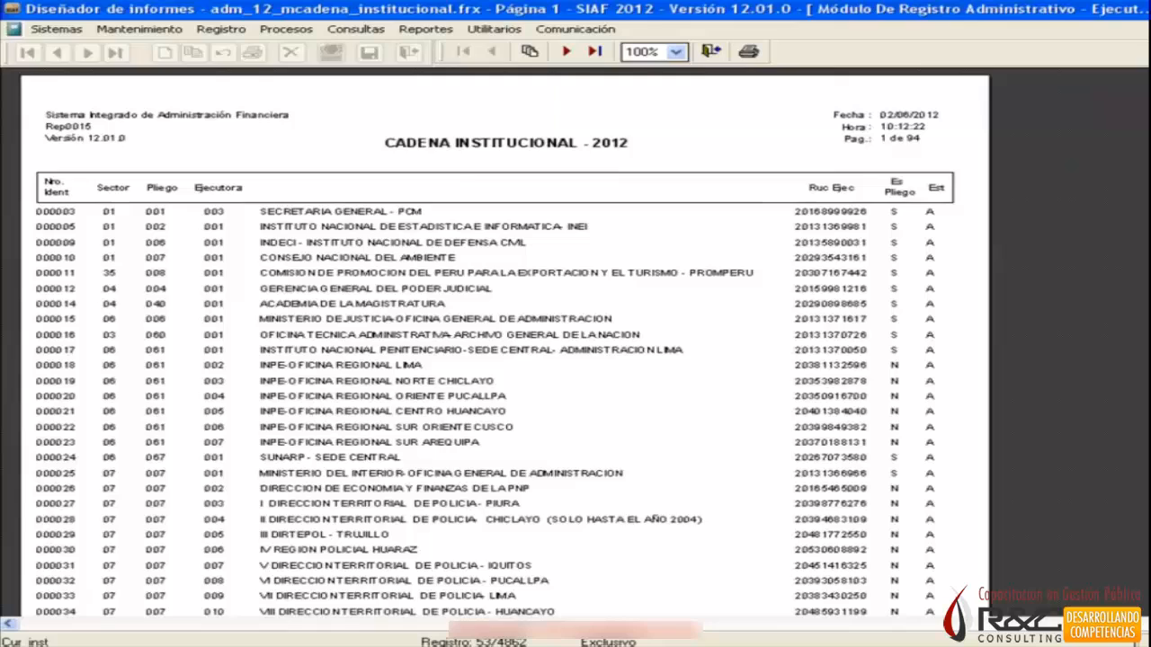
Page through the Cadena Institucional preview to examine the listed executing units, and close the preview and the Reportes Maestros dialog.
scroll(506, 342, "down", 1)
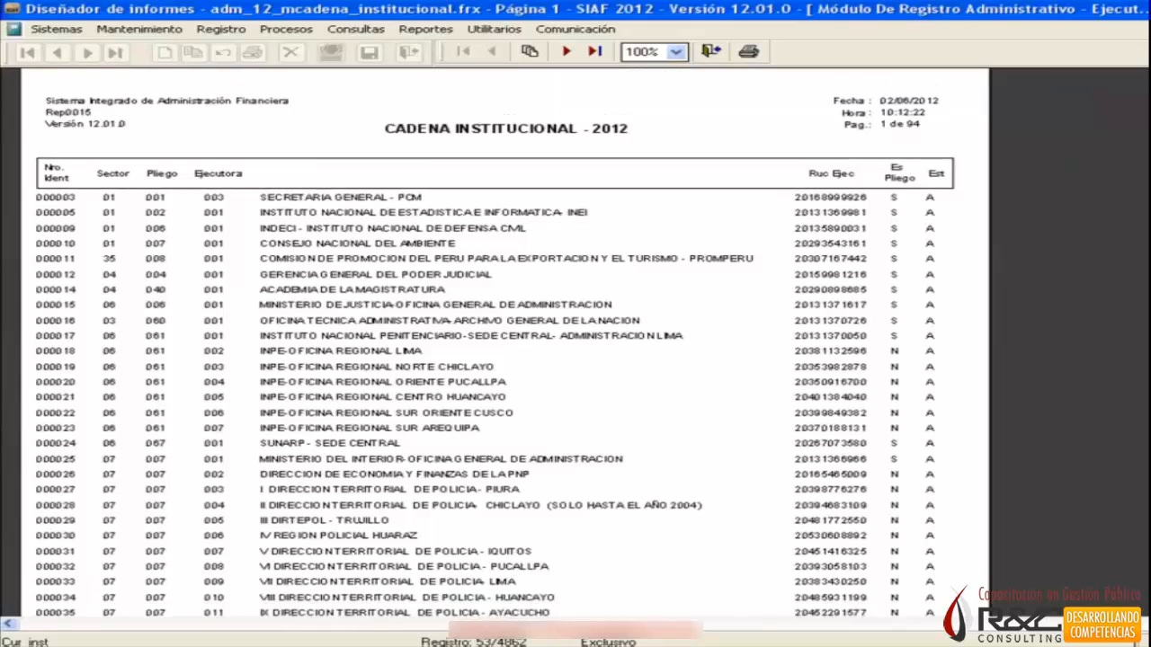
scroll(505, 348, "down", 2)
scroll(144, 306, "down", 2)
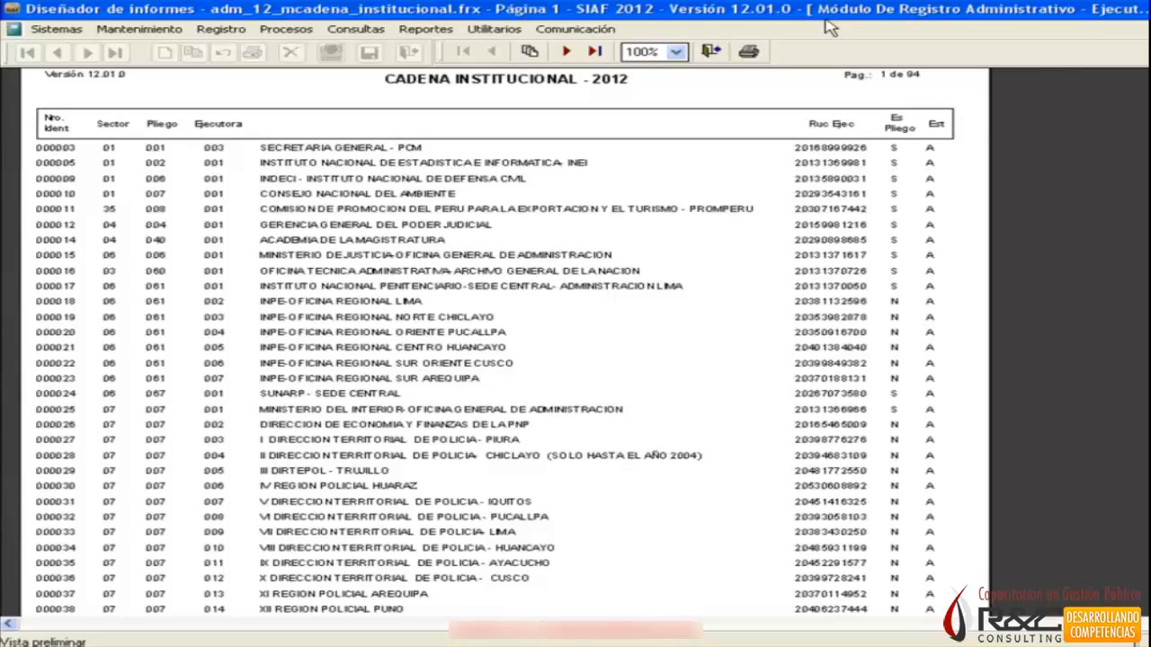
left_click(571, 53)
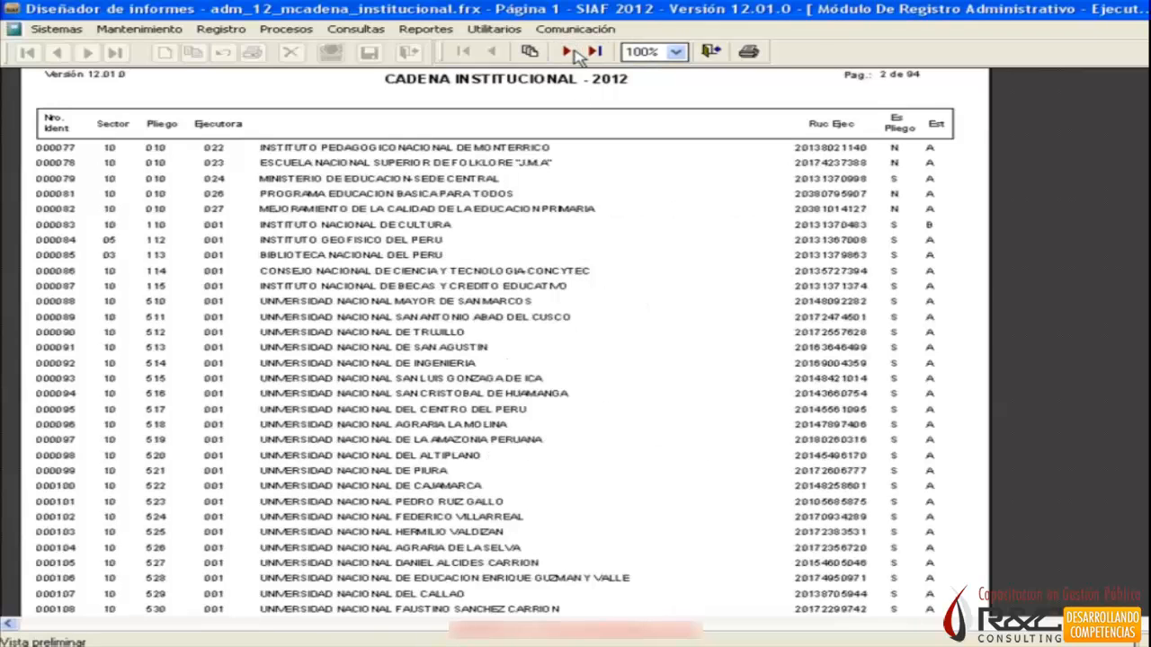
left_click(571, 53)
left_click(571, 53)
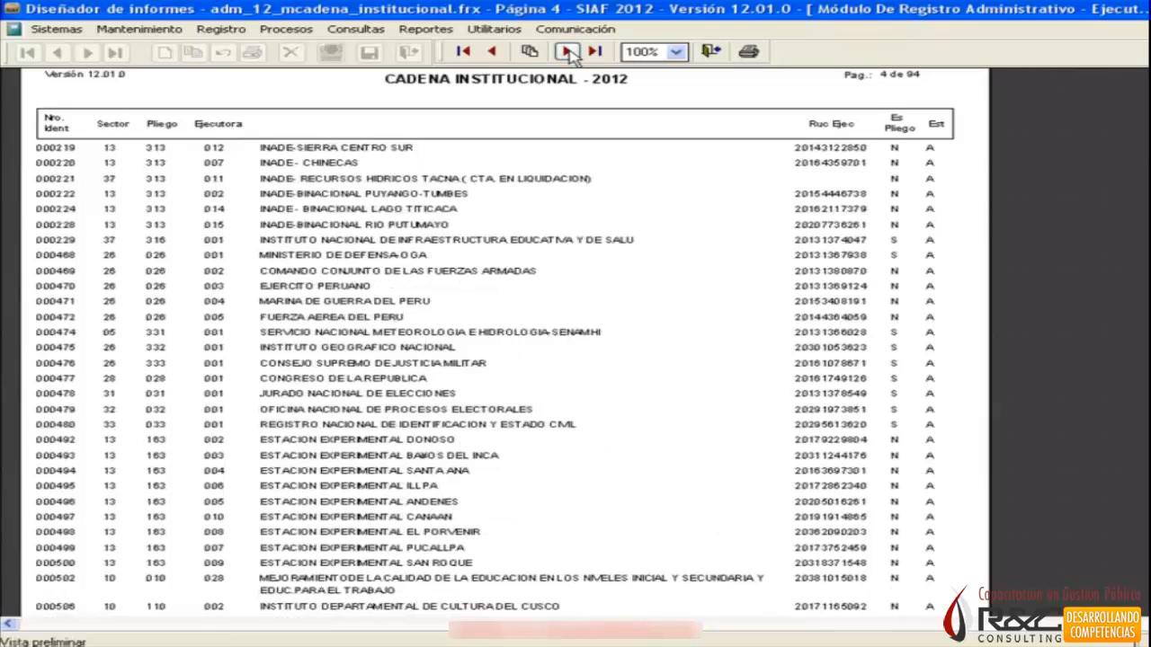
left_click(571, 53)
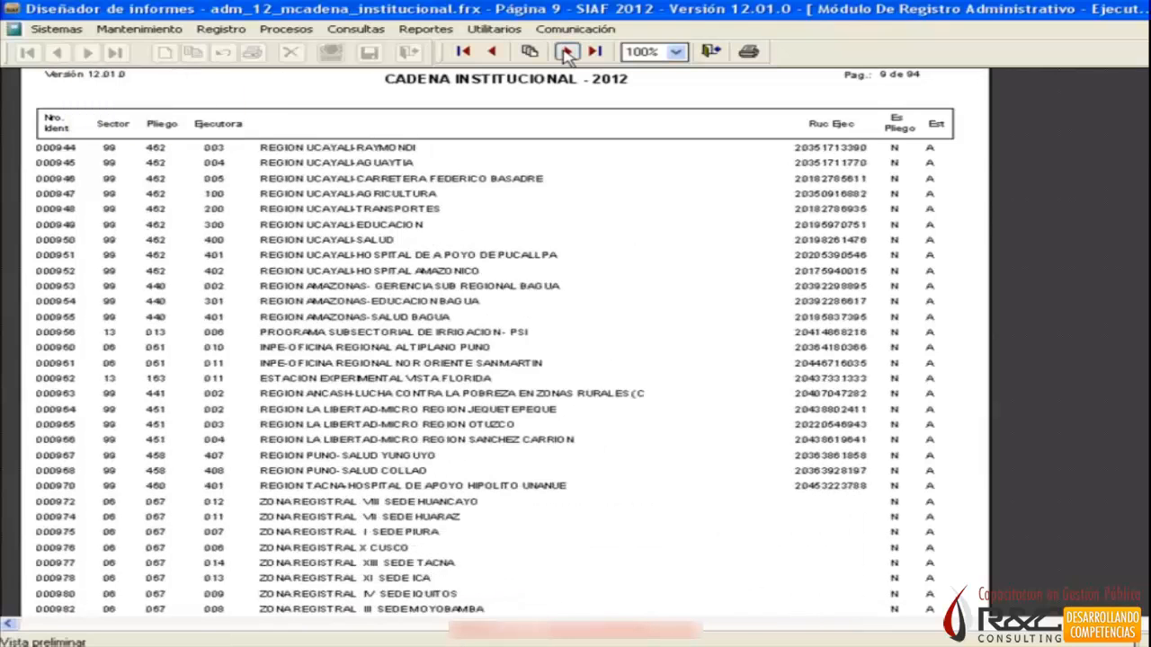
left_click(567, 53)
left_click(566, 53)
left_click(567, 53)
left_click(566, 53)
left_click(566, 53)
left_click(566, 53)
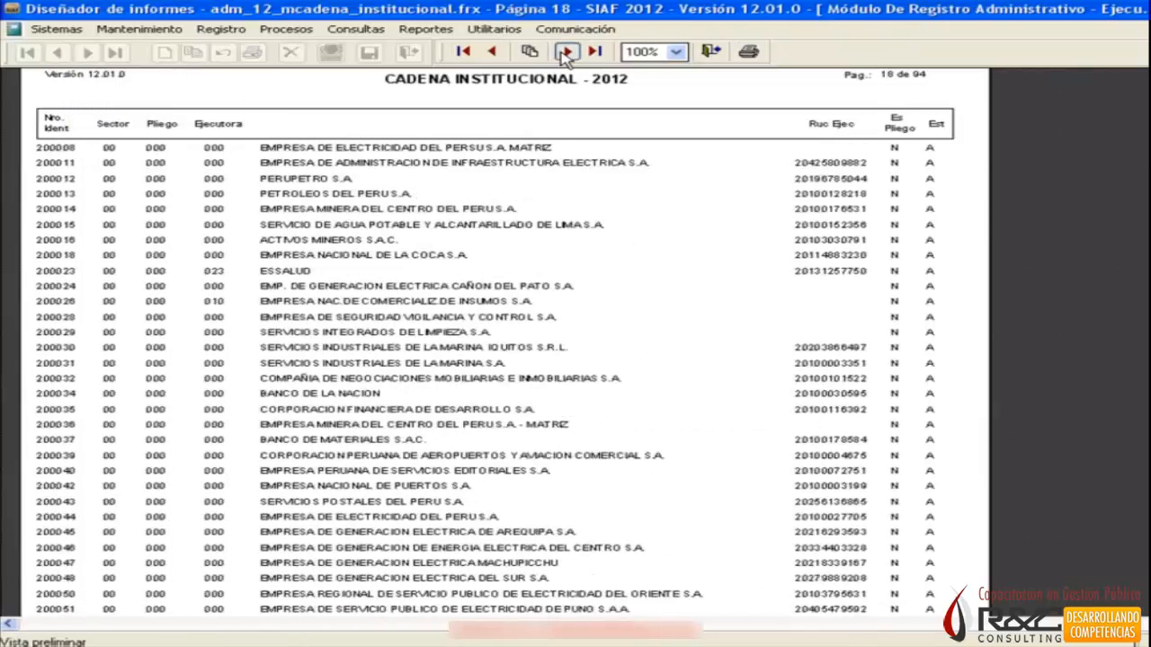
left_click(567, 53)
left_click(566, 53)
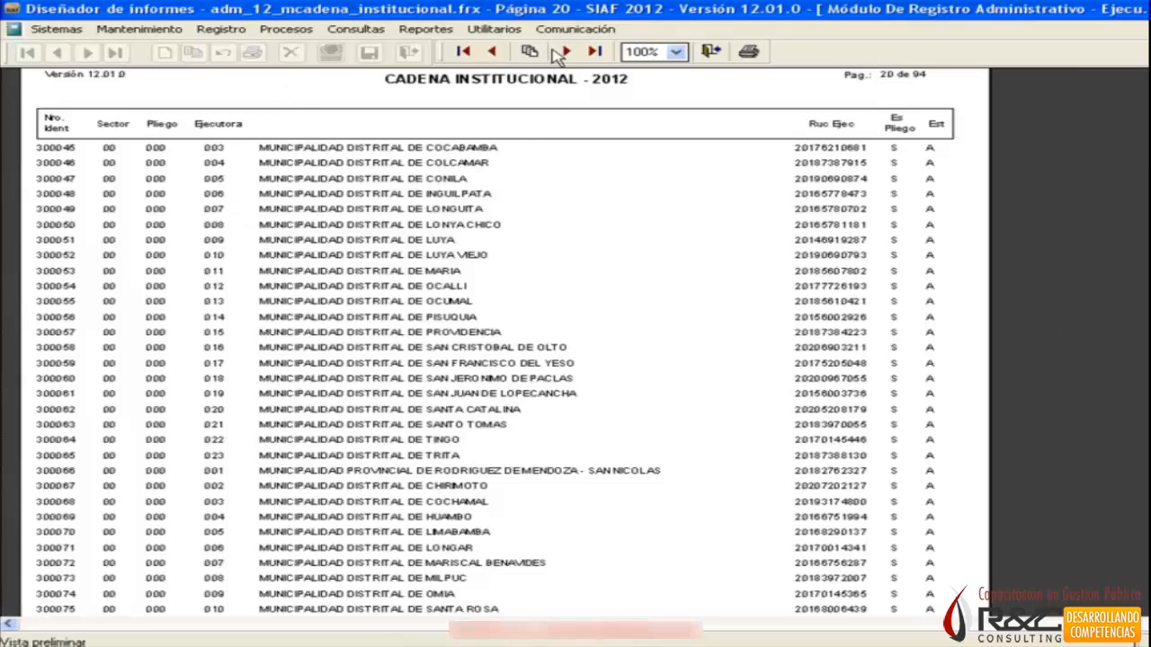
left_click(493, 52)
left_click(493, 52)
left_click(493, 52)
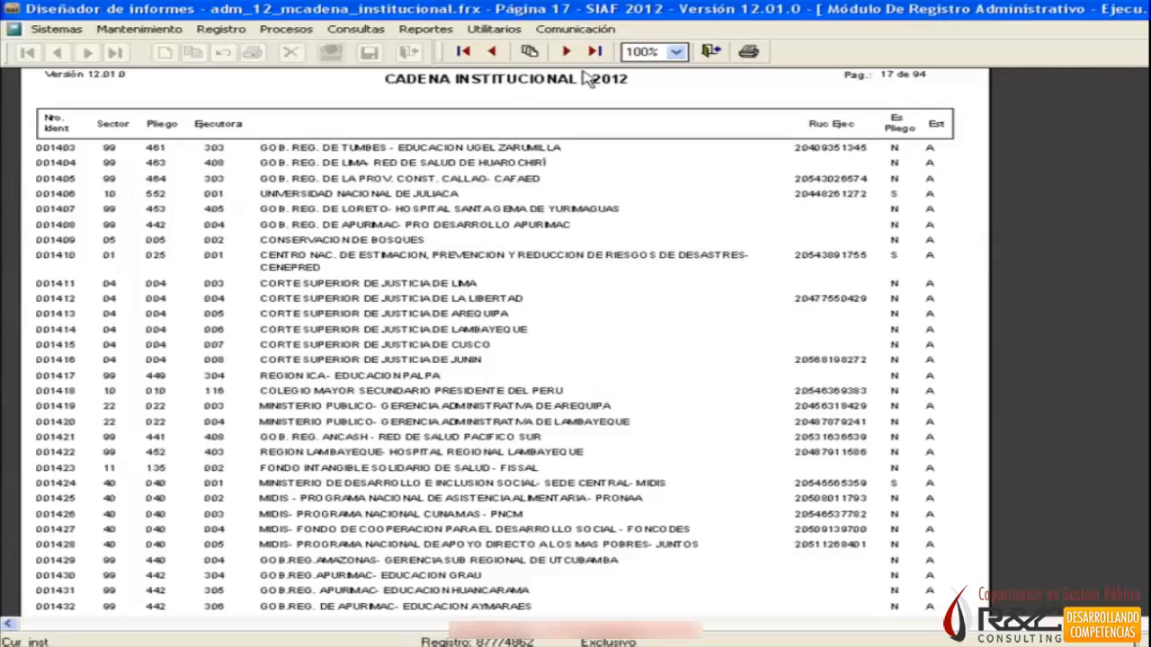
left_click(711, 52)
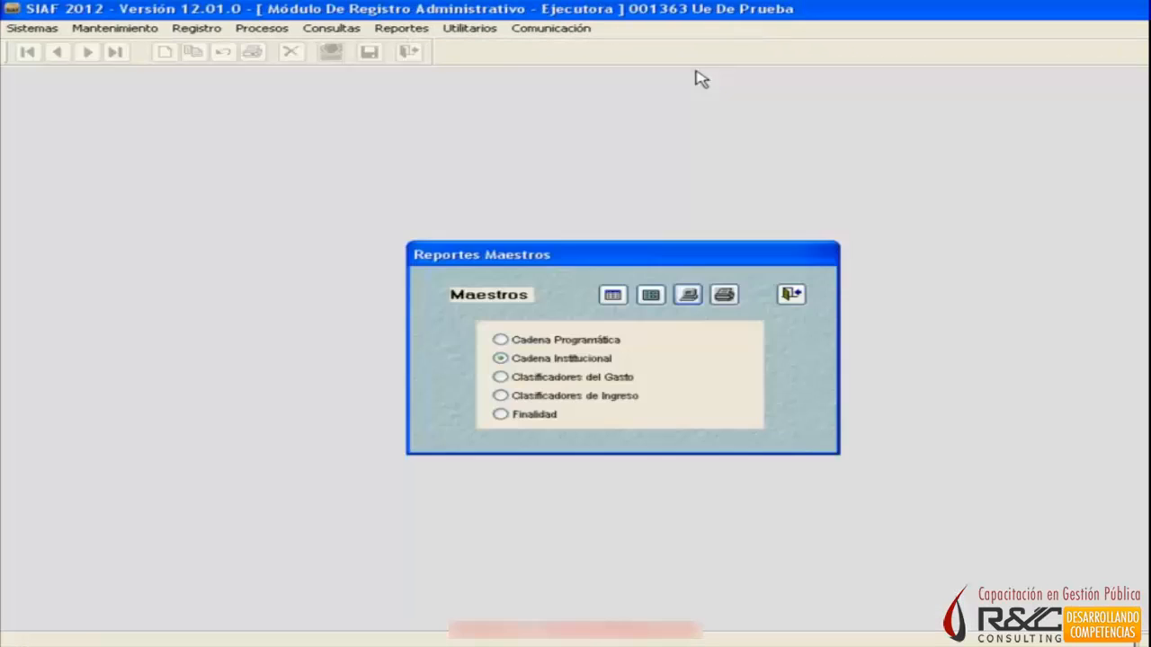
left_click(792, 293)
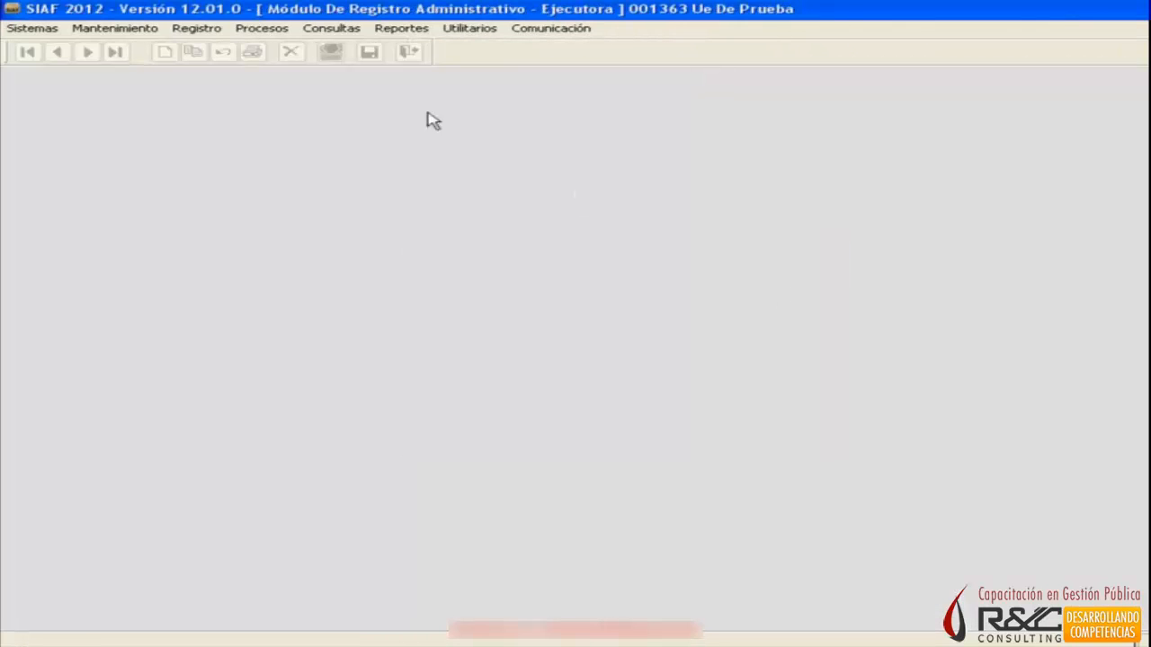
Open the Comprobantes de Pago report from the Tesorería reports, set the month to Enero and run the selection.
left_click(400, 29)
mouse_move(398, 82)
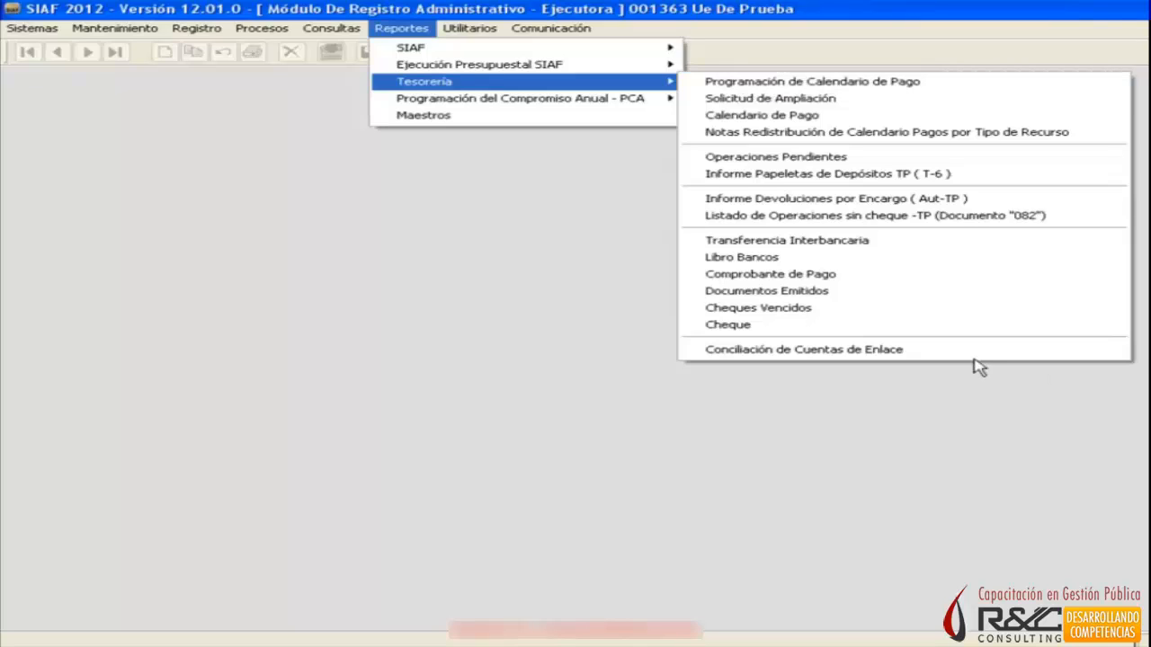
left_click(857, 278)
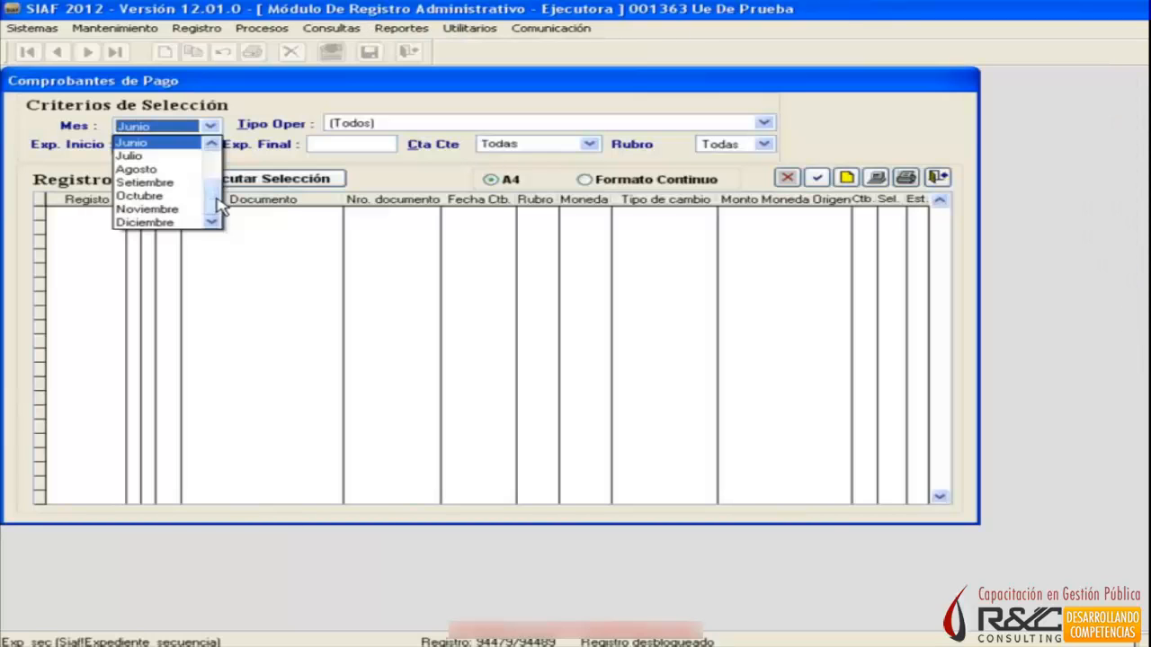
left_click(185, 144)
left_click(279, 177)
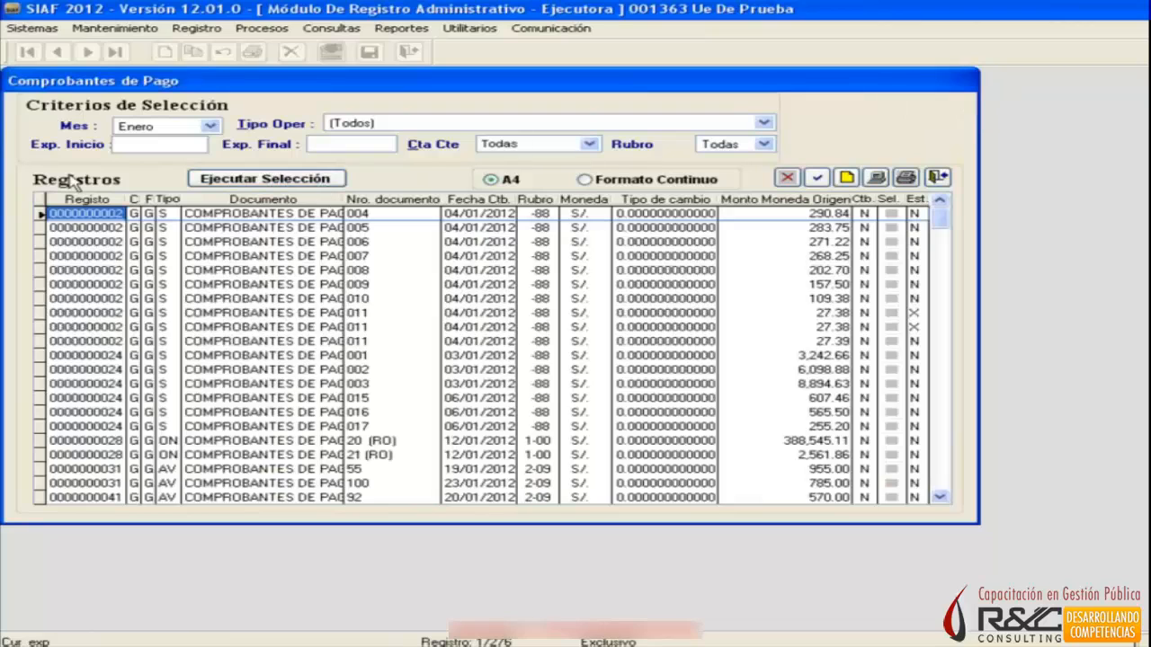
Mark the payment voucher with document number 35, dated 19/01/2012, and preview it on screen in A4 format.
left_click(108, 229)
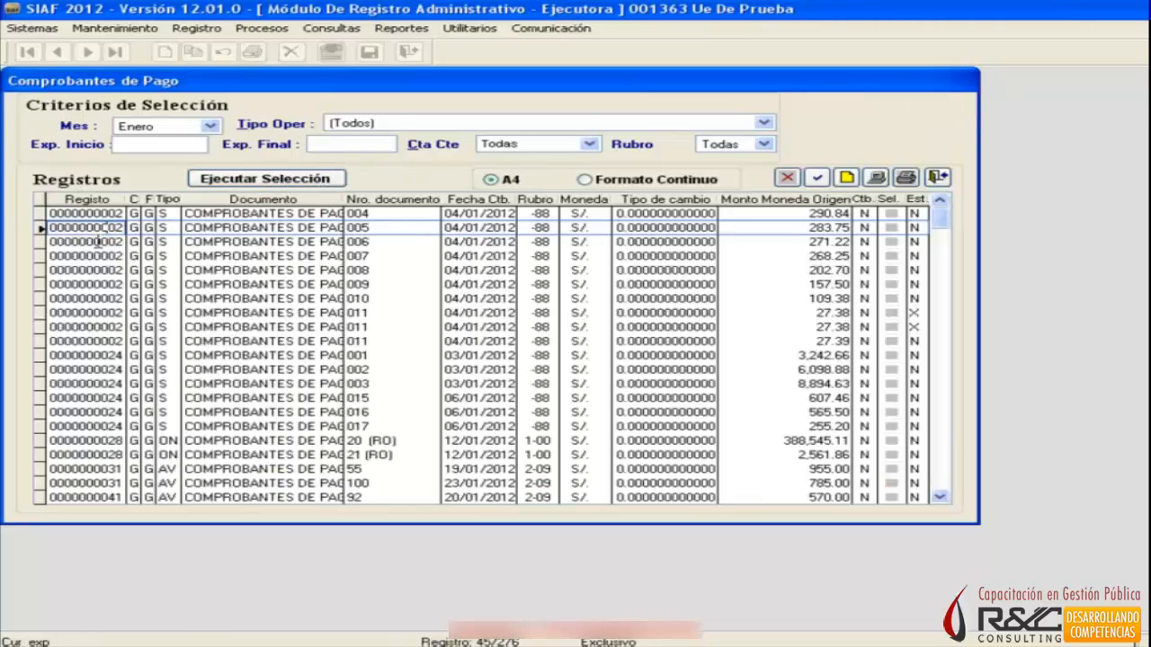
left_click(96, 441)
scroll(153, 414, "down", 3)
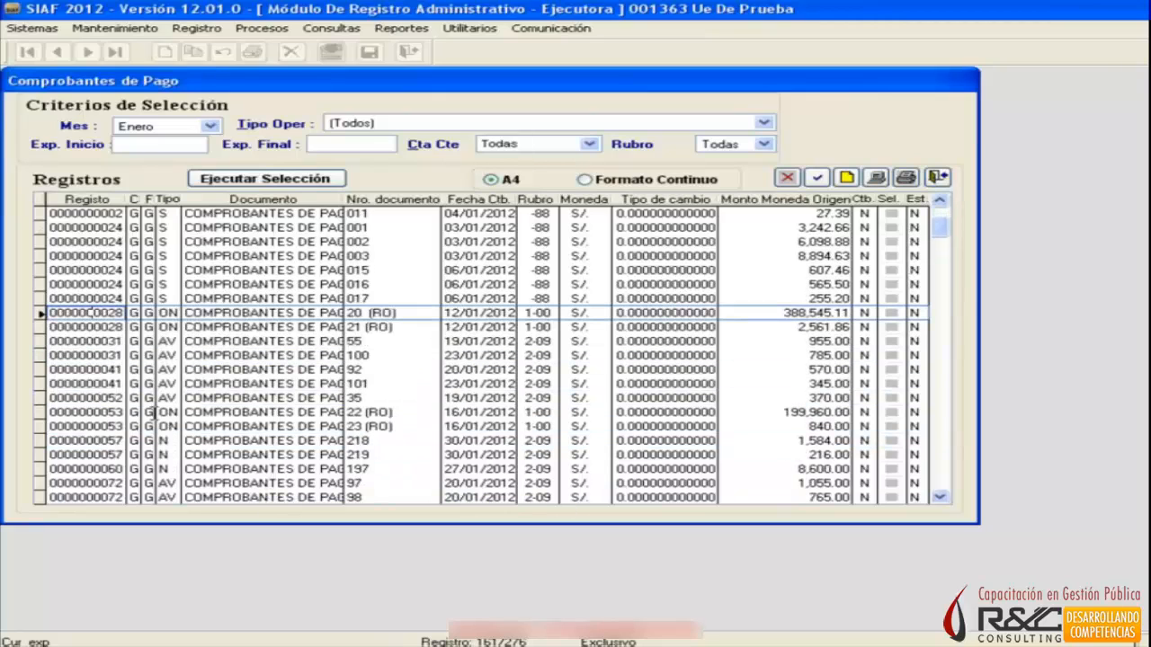
left_click(103, 399)
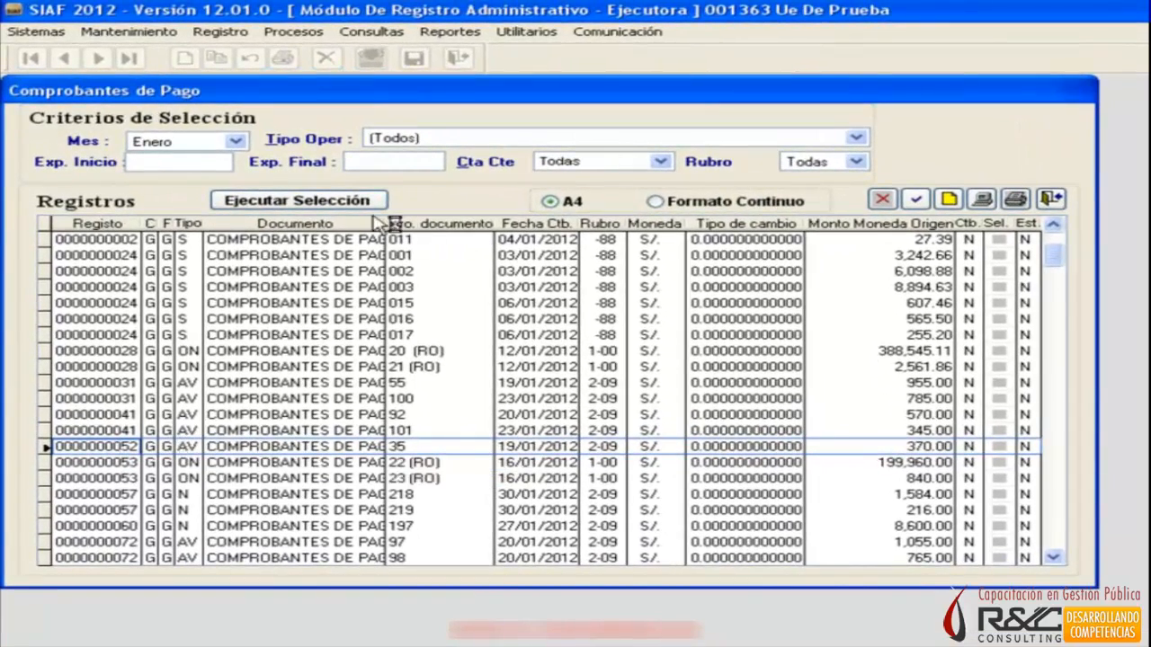
left_click(1003, 447)
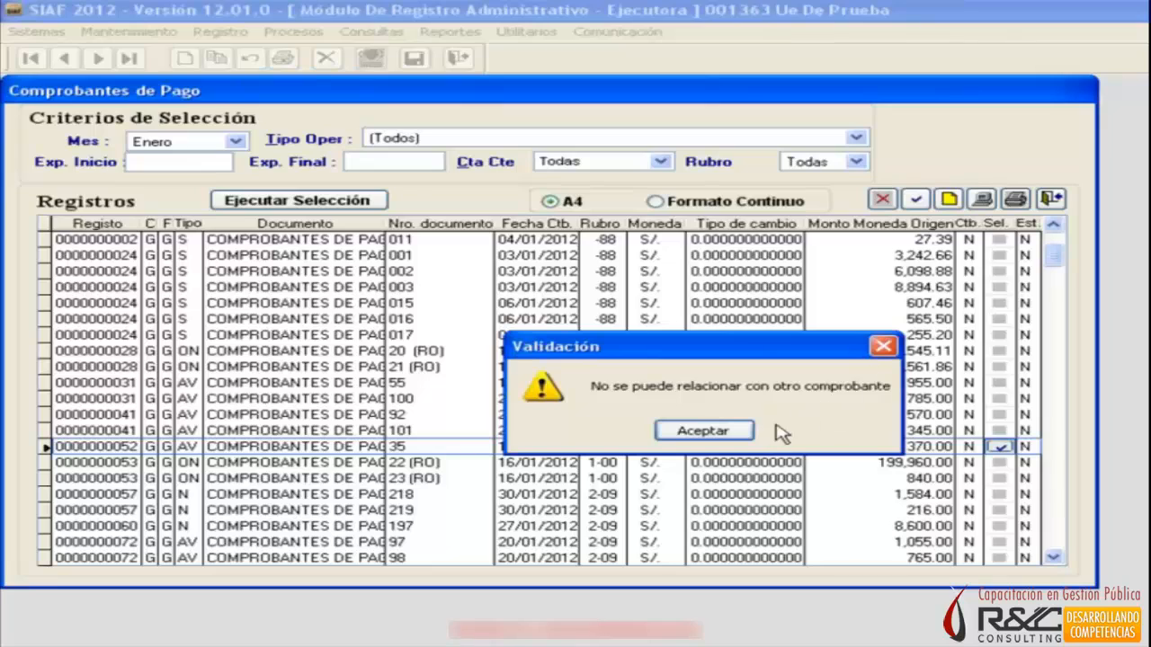
left_click(728, 431)
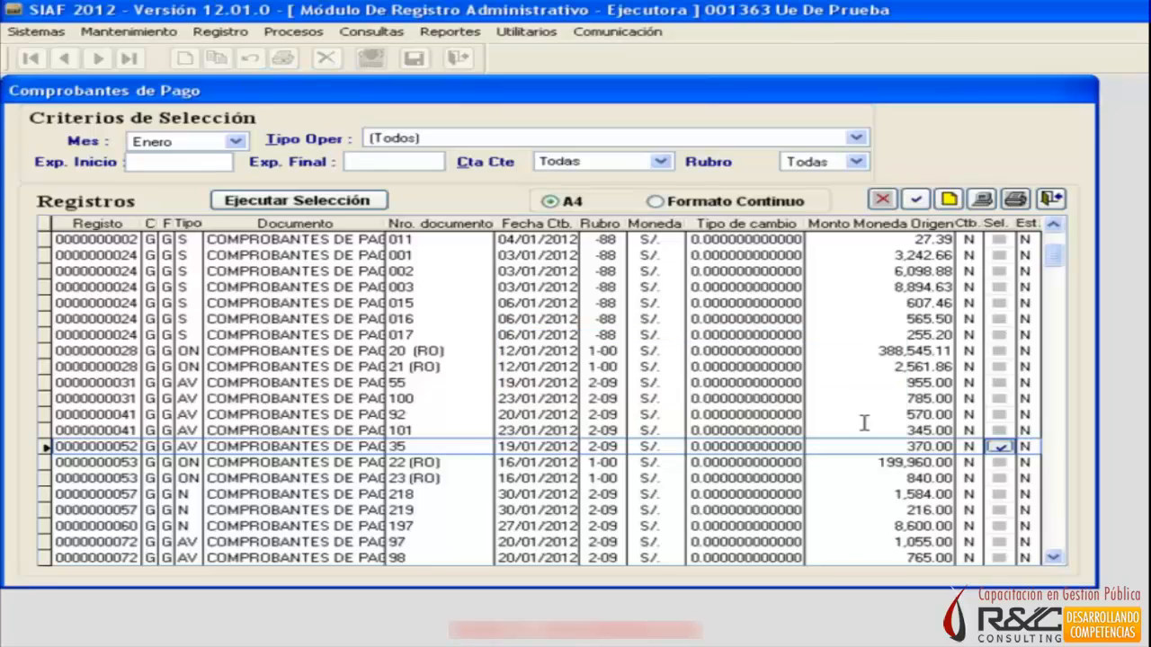
left_click(983, 198)
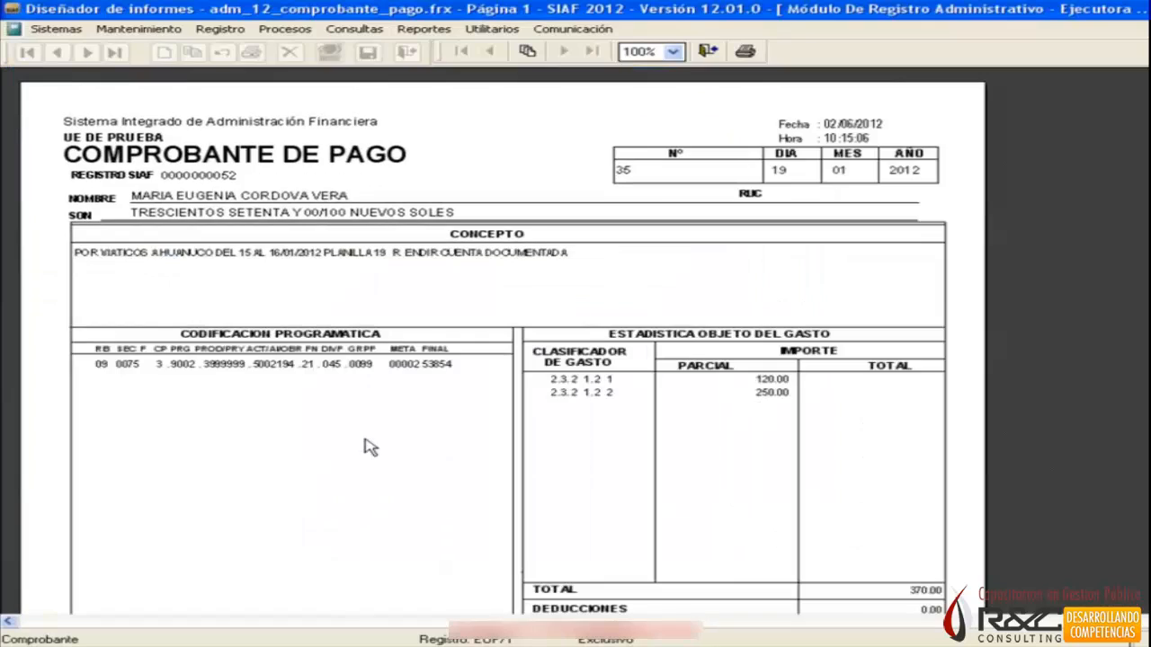
Examine the payment voucher from its heading down to the payment method section, and close the preview and the Comprobantes de Pago window.
scroll(369, 447, "down", 3)
scroll(397, 581, "down", 3)
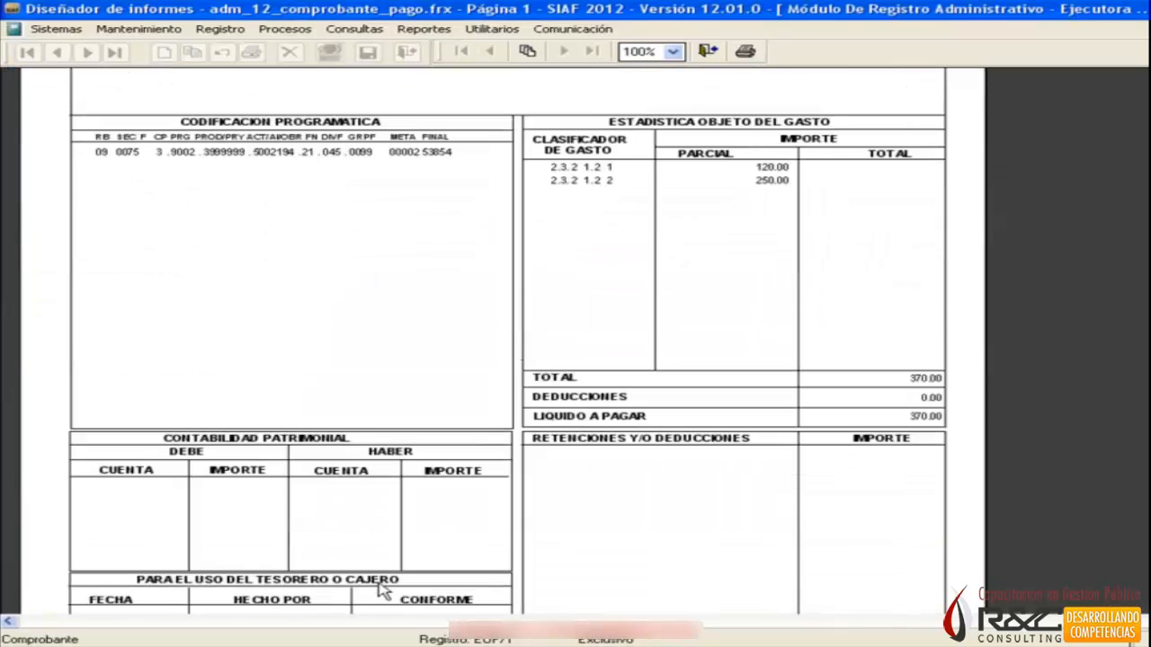
scroll(355, 589, "down", 3)
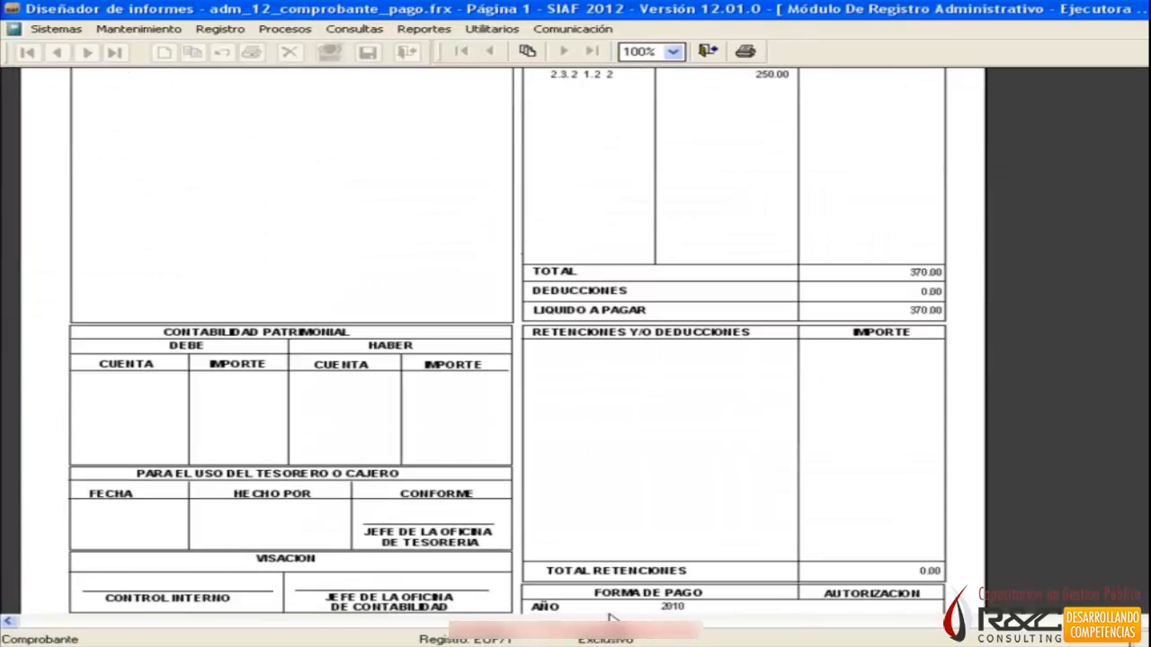
scroll(548, 608, "down", 5)
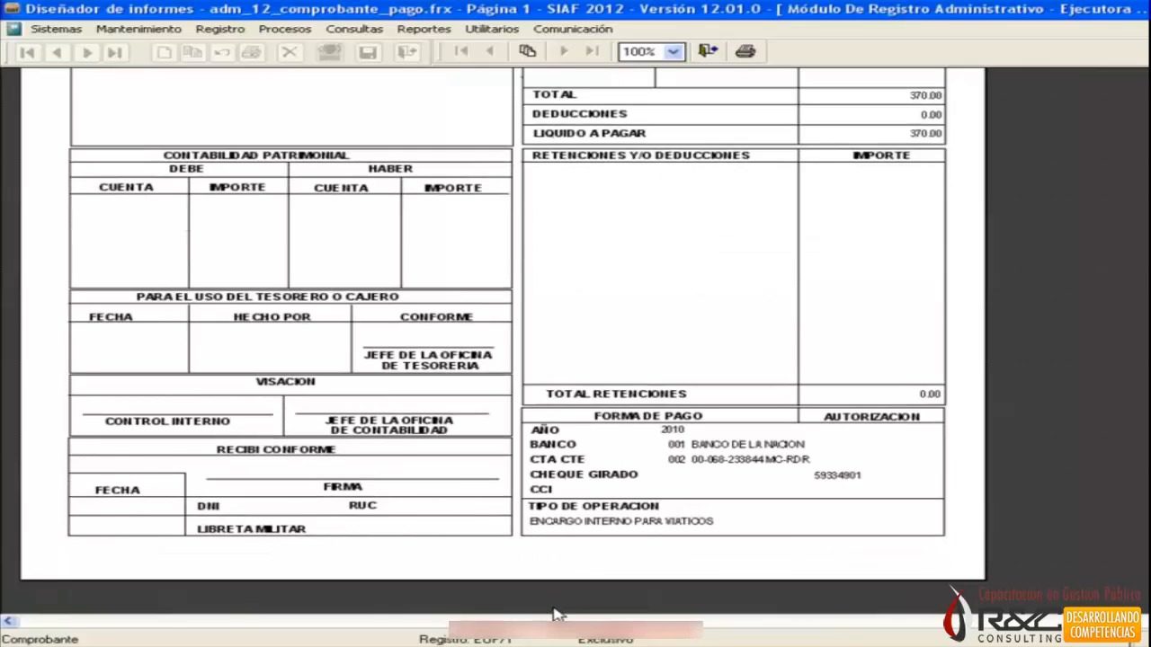
scroll(554, 609, "up", 5)
scroll(555, 613, "up", 7)
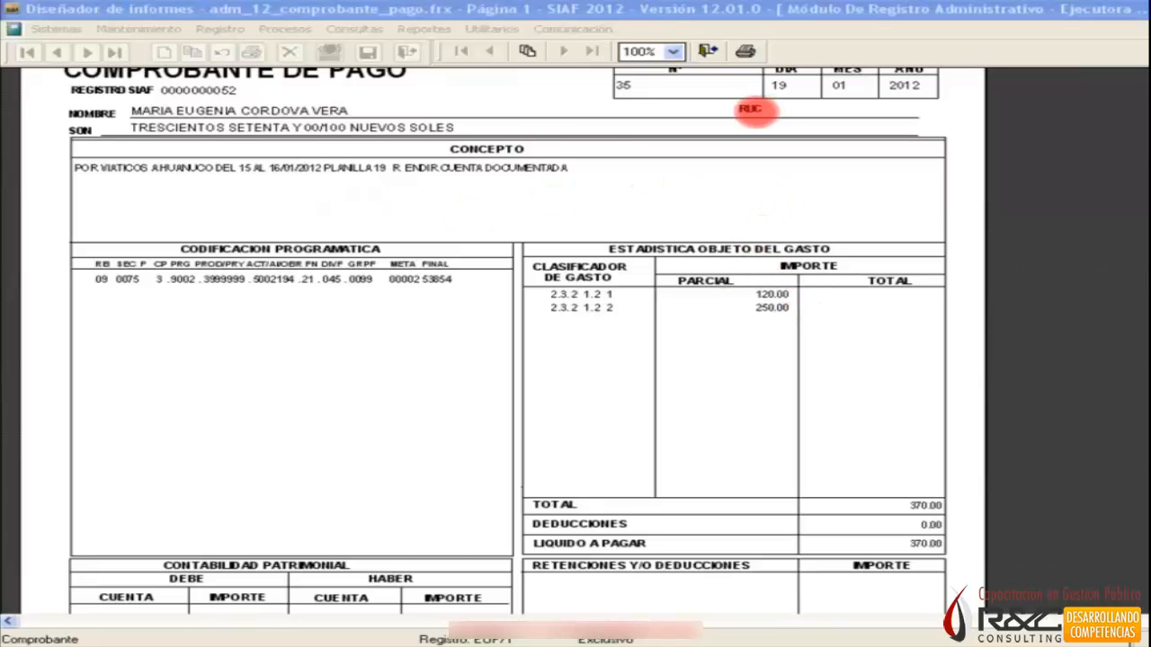
left_click(707, 52)
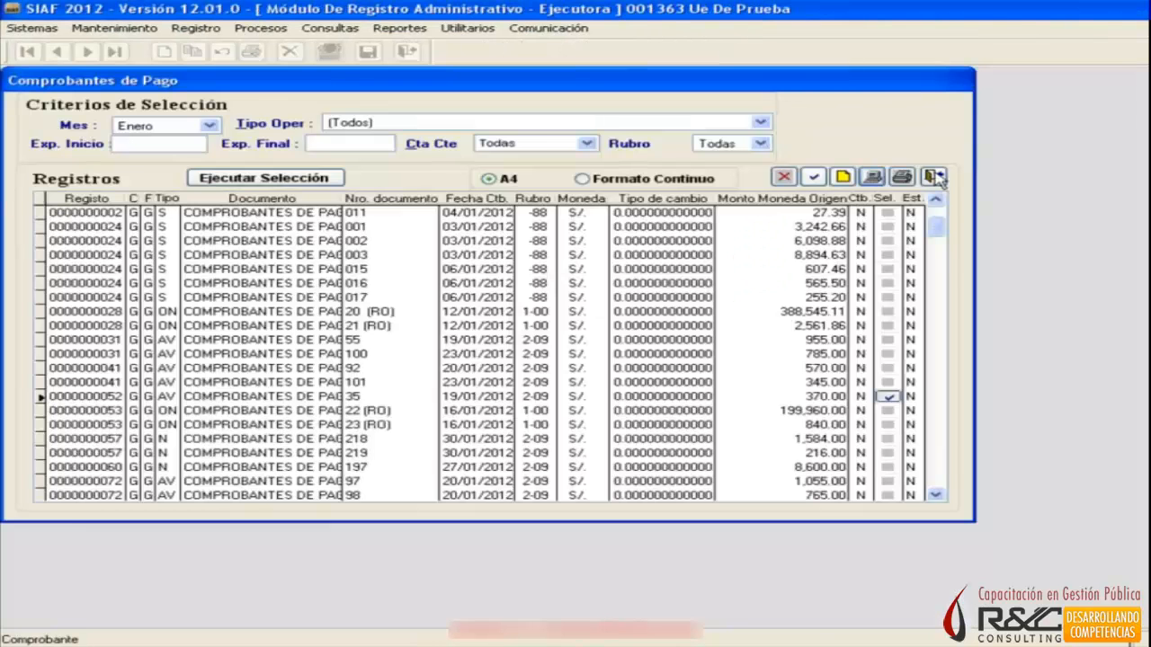
left_click(940, 178)
left_click(406, 28)
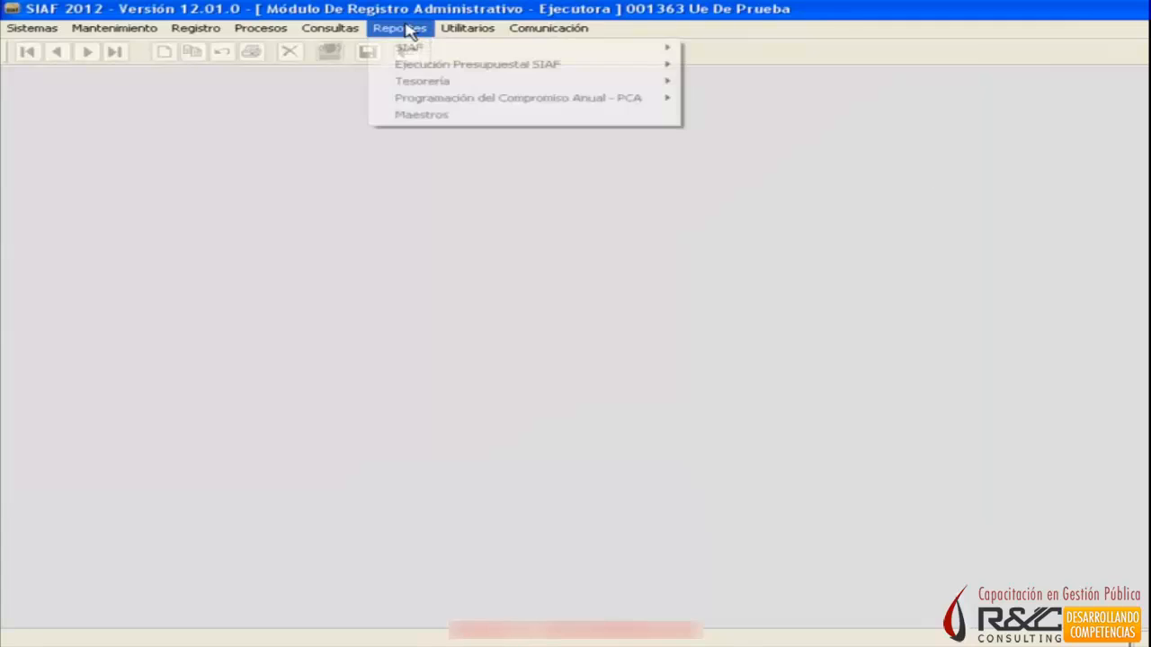
mouse_move(429, 83)
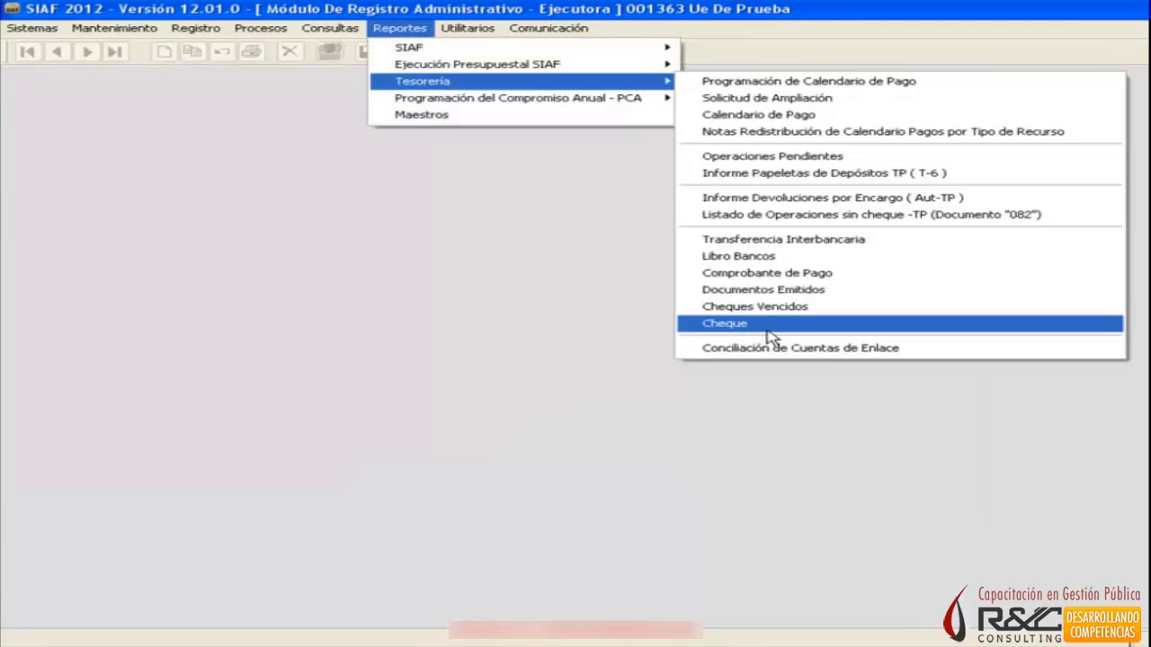
left_click(758, 324)
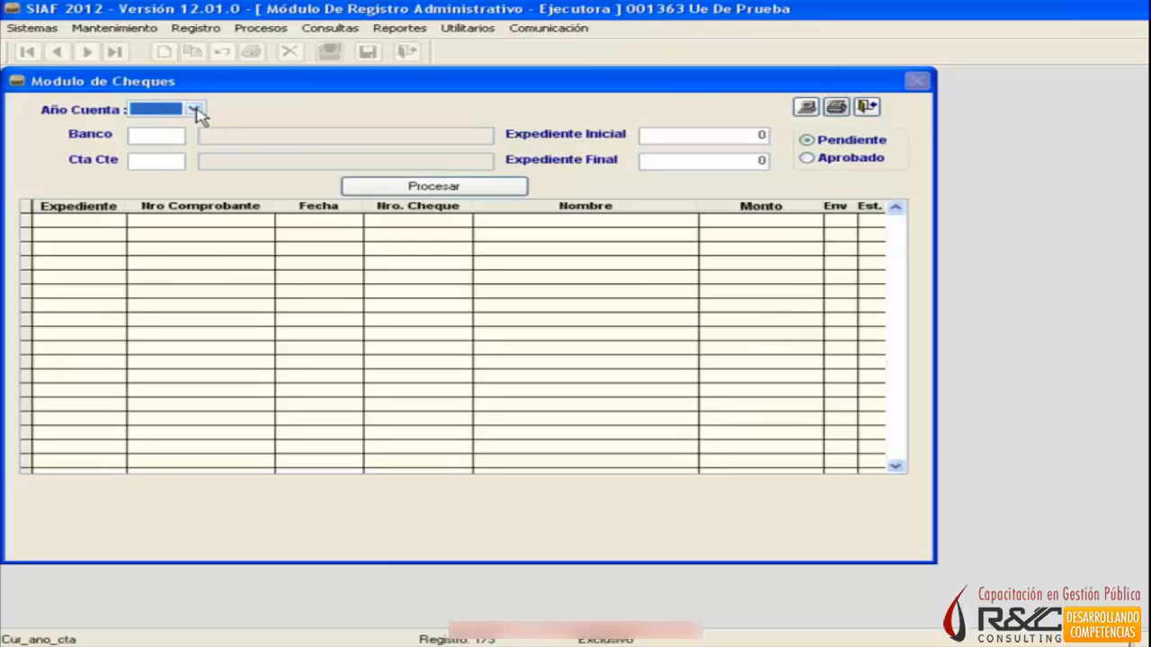
left_click(193, 109)
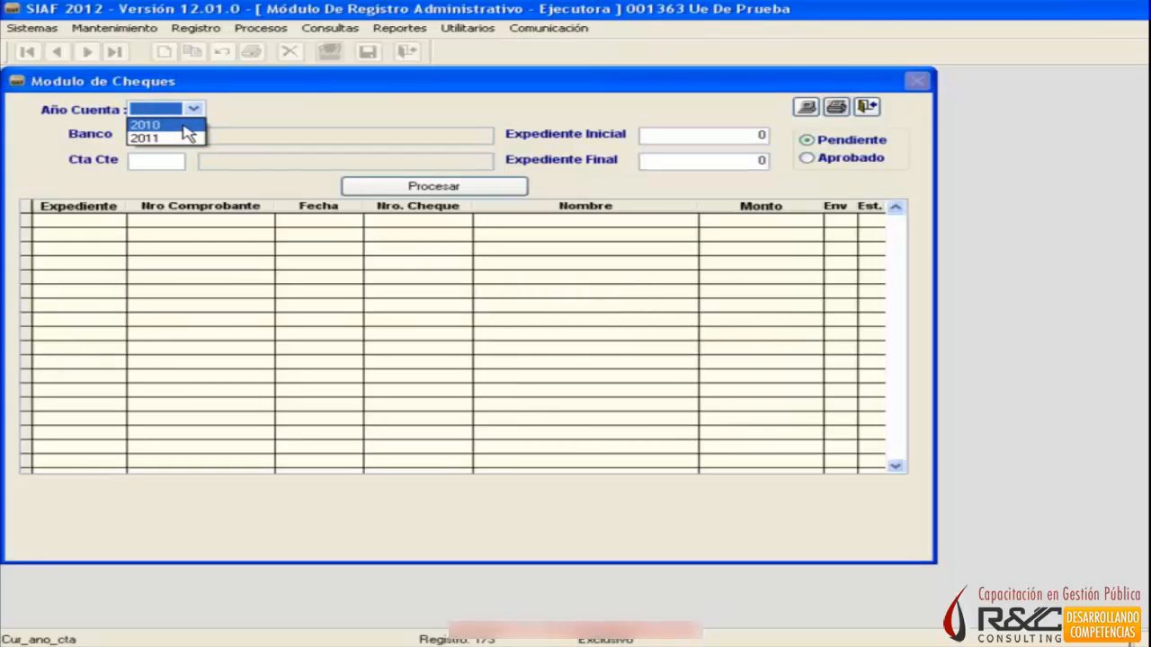
left_click(191, 125)
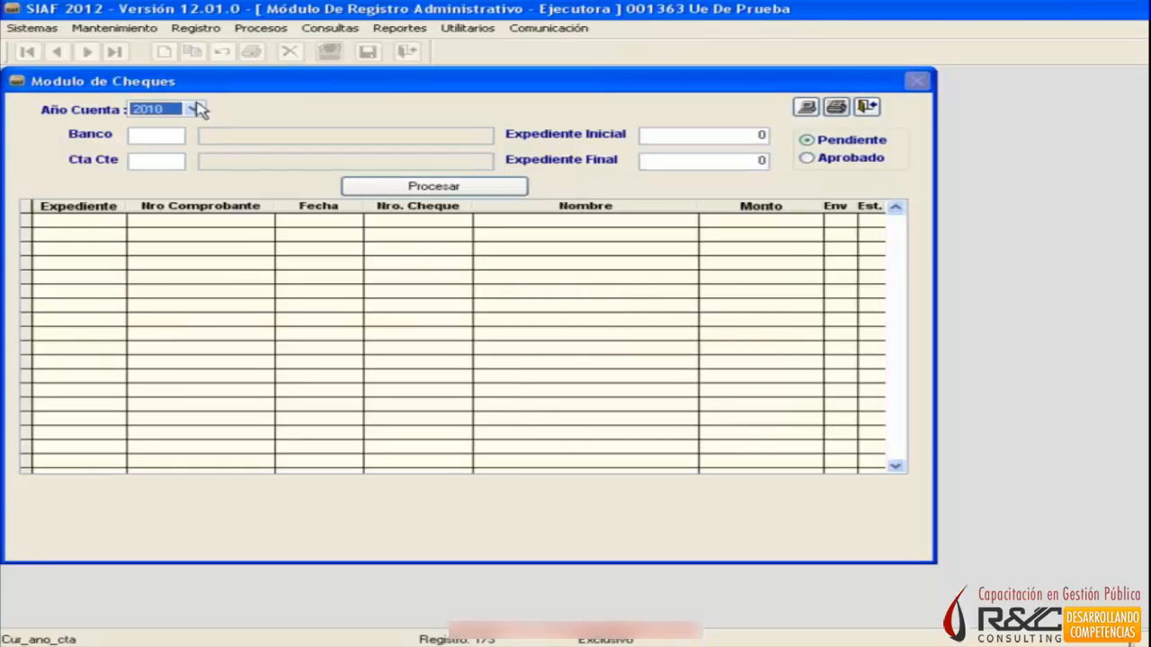
left_click(864, 107)
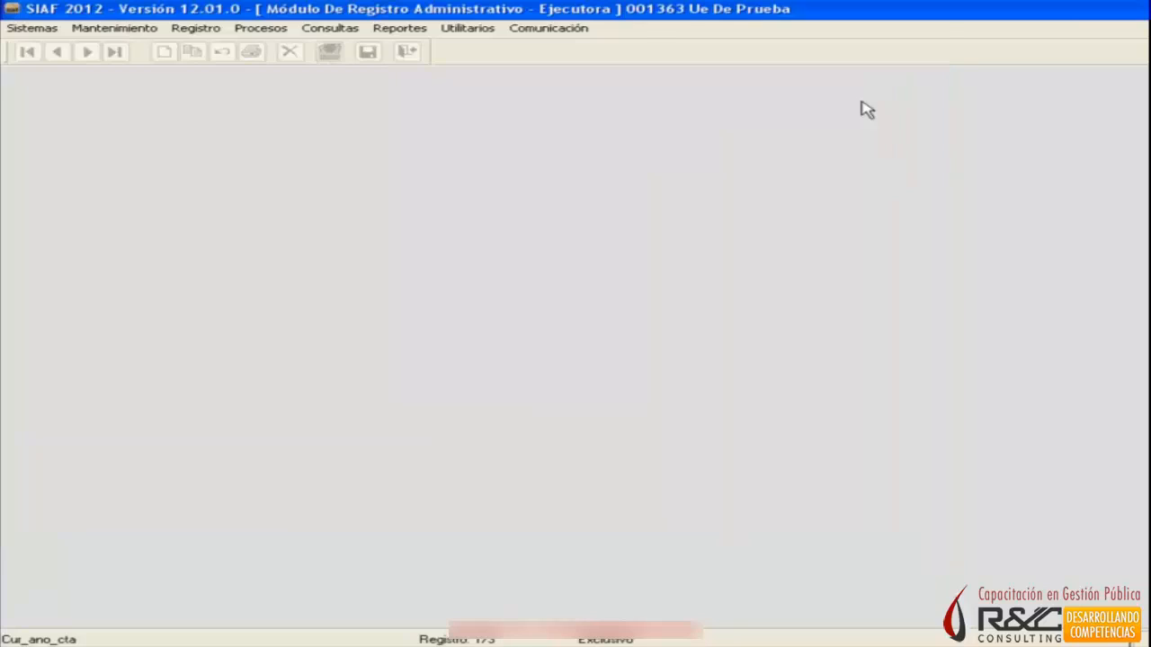
Examine the bank and account codes in the Cuentas Bancarias register, and close it.
left_click(192, 32)
left_click(212, 45)
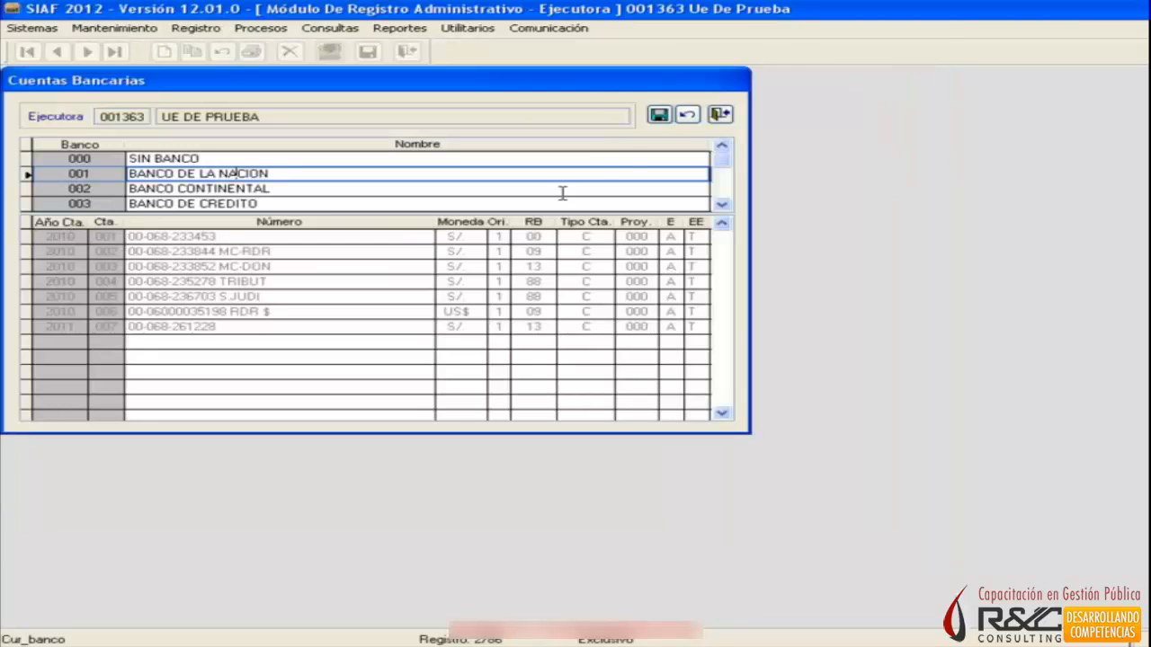
left_click(728, 116)
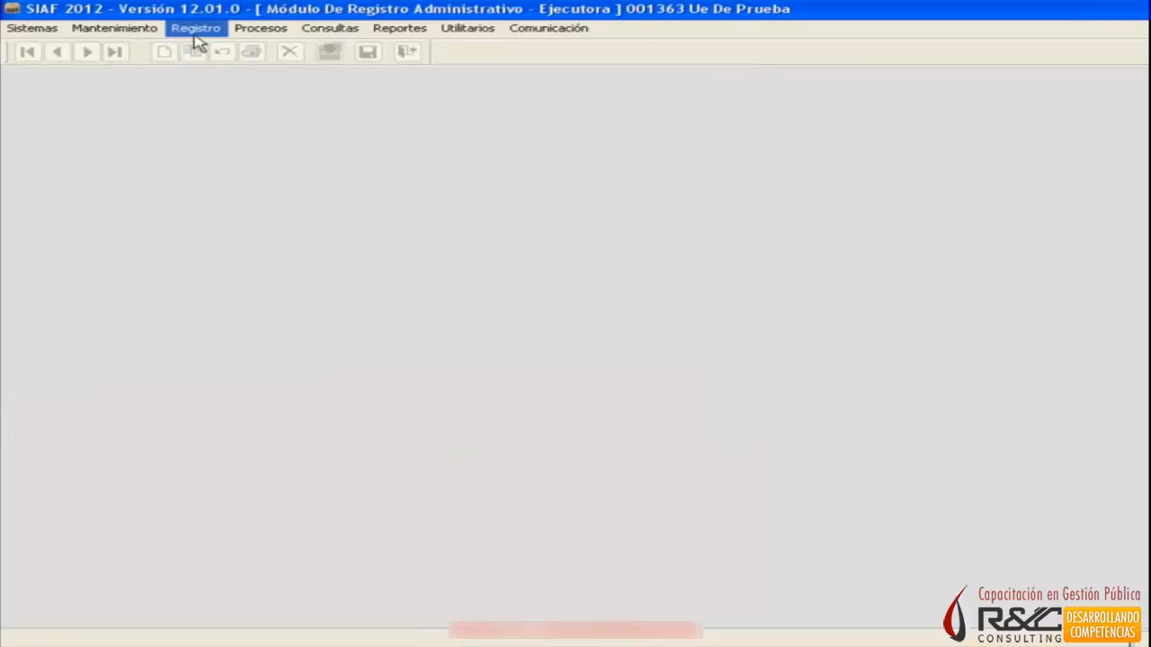
Open the Cheque report from the Tesorería reports and set the account year to 2010, bank to 001 and current account code to 001.
left_click(392, 34)
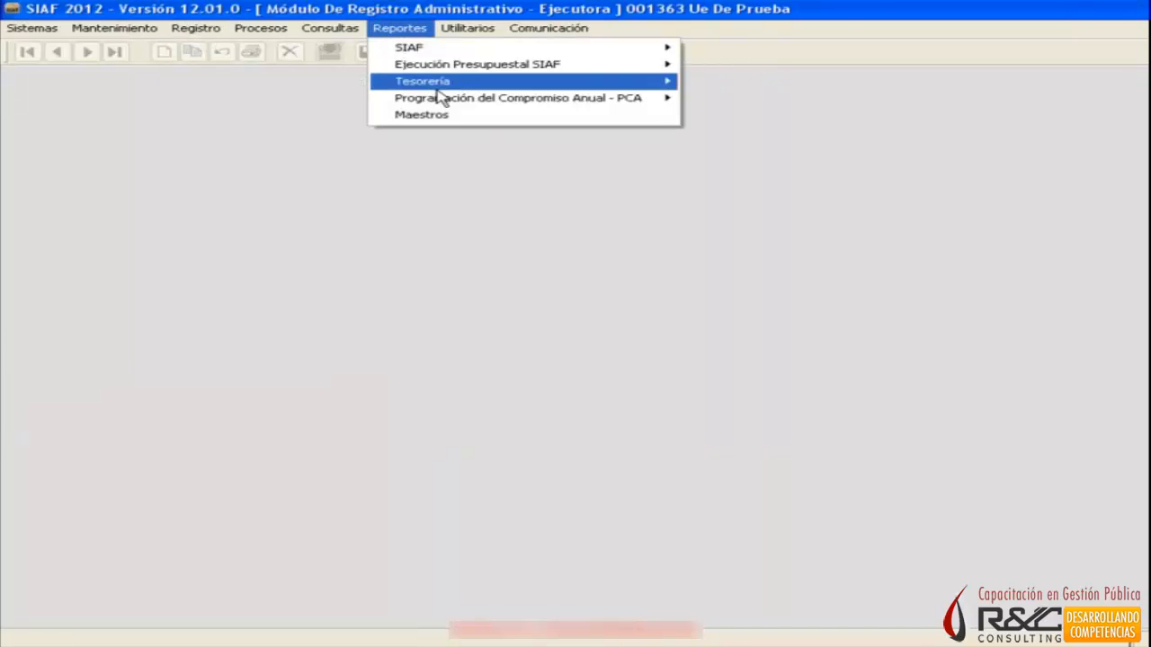
mouse_move(440, 87)
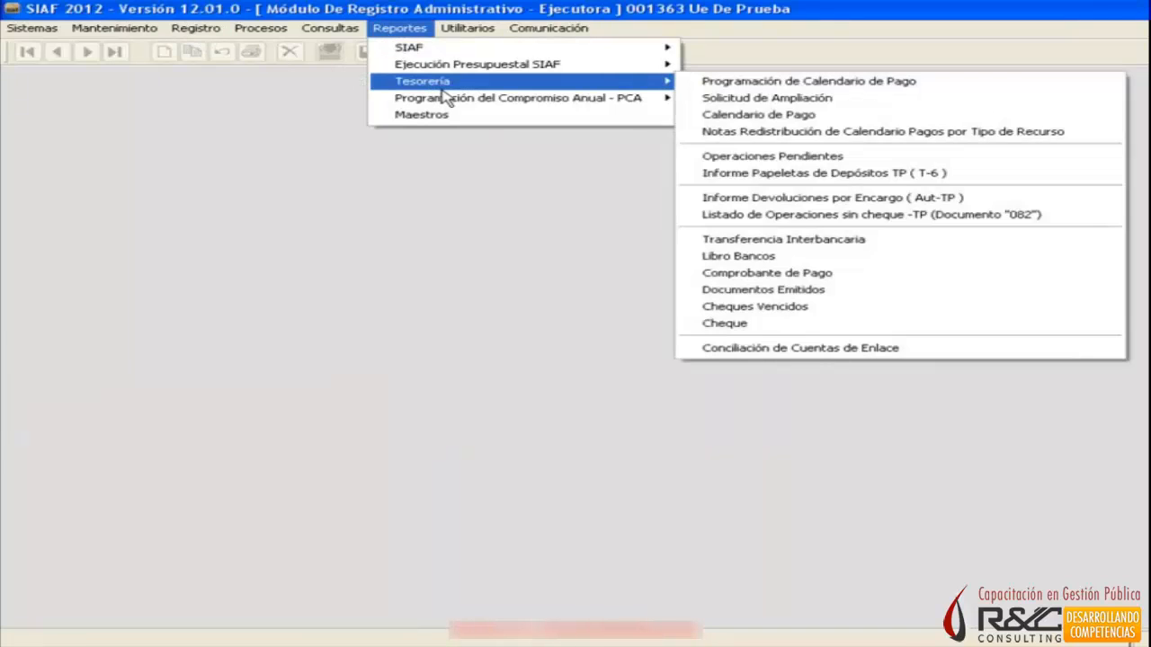
left_click(827, 325)
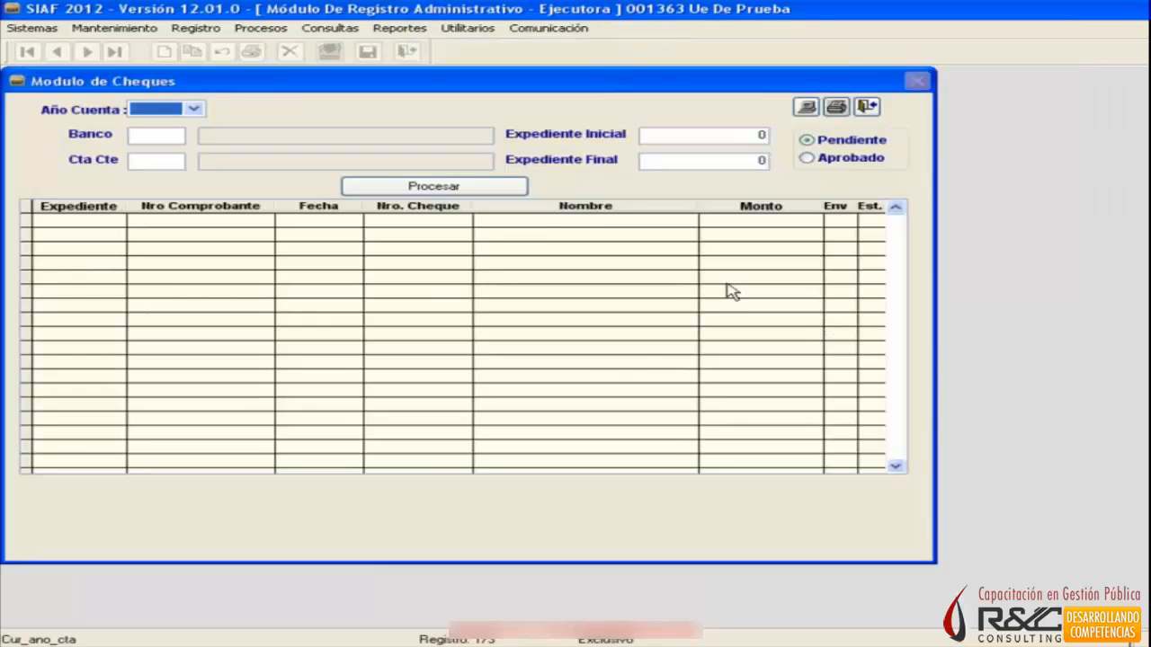
left_click(194, 109)
left_click(186, 131)
left_click(160, 135)
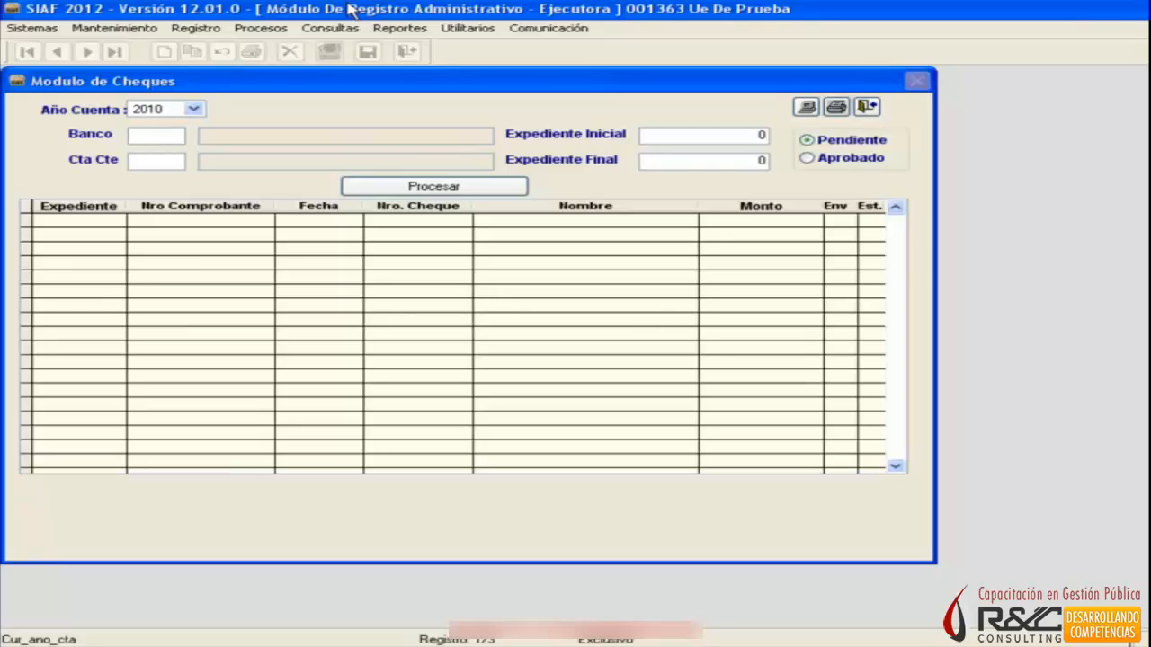
type("001")
key("Return")
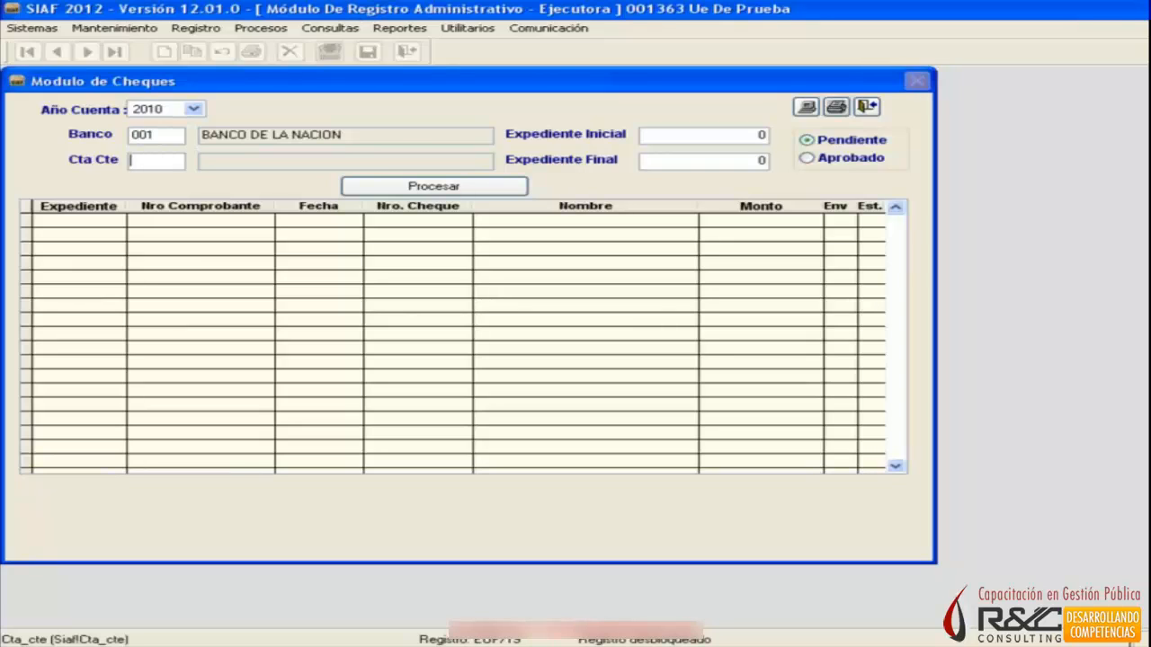
type("001")
key("Return")
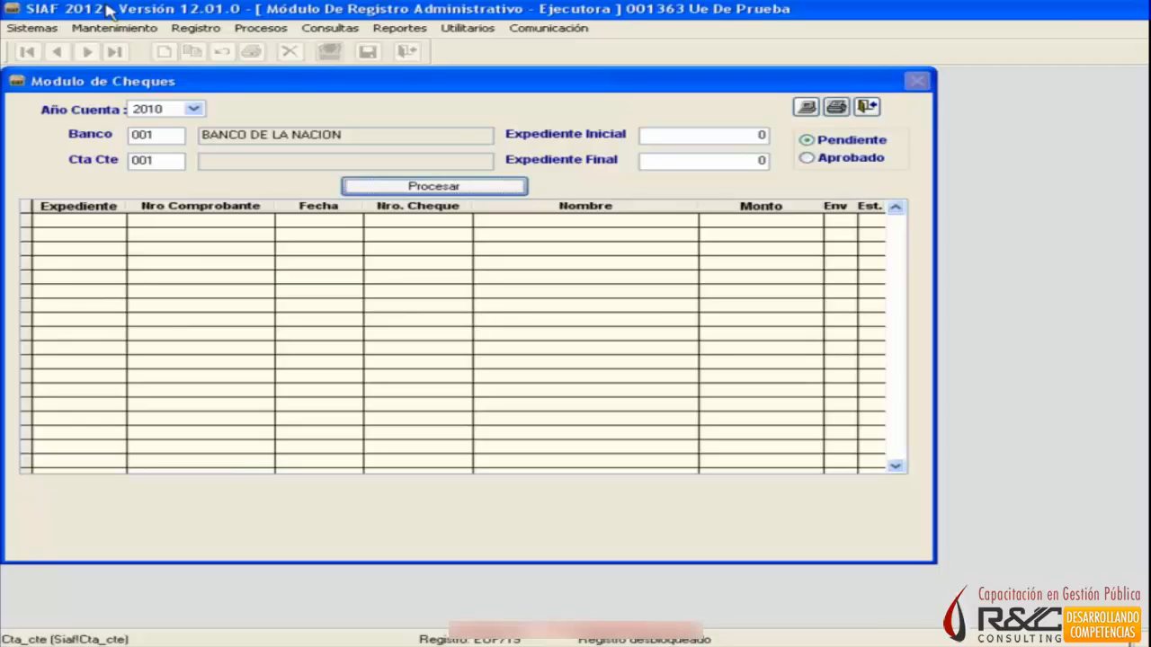
Set the expediente range from 1 to 5000 and process the cheques with status Pendiente and with status Aprobado.
left_click(753, 134)
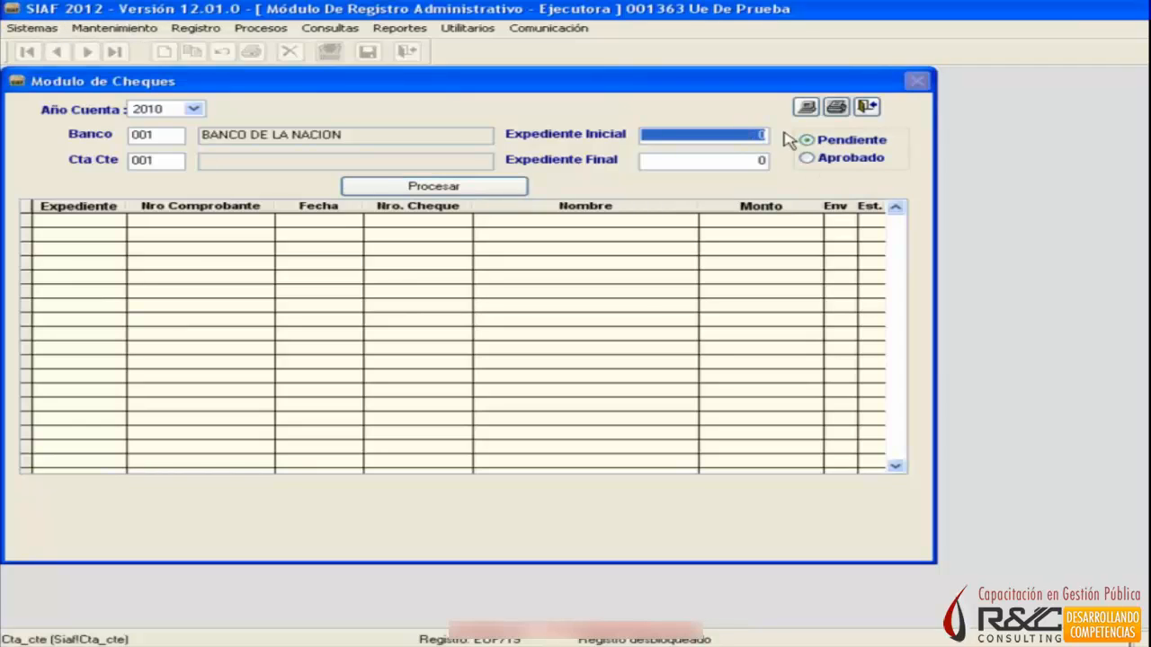
type("1")
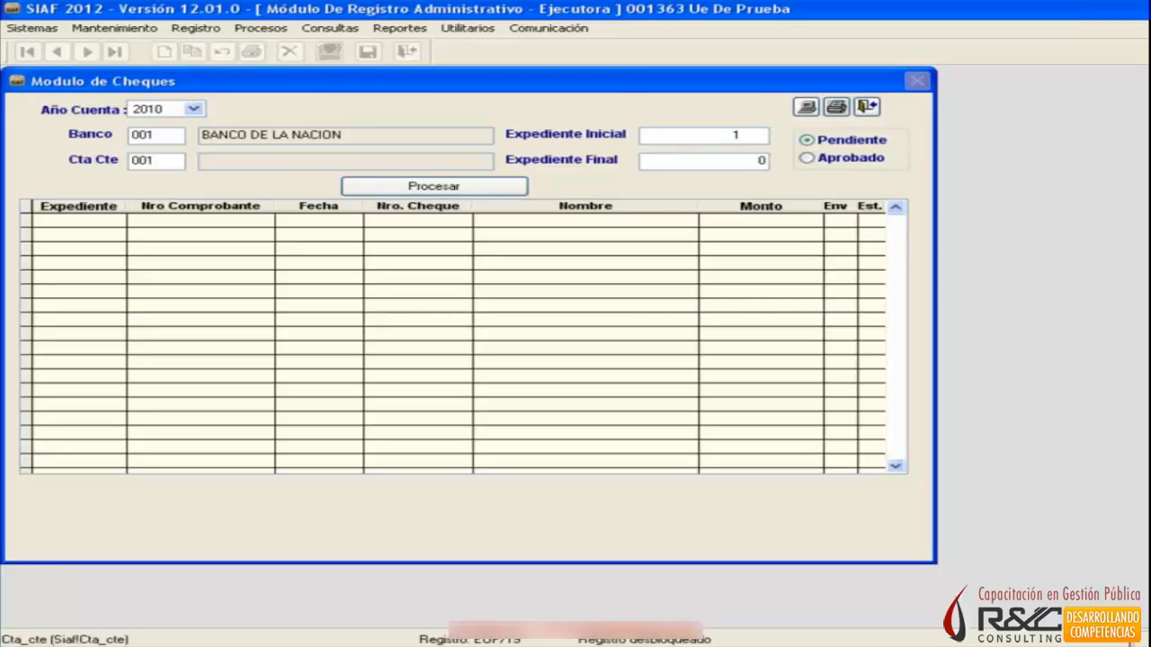
triple_click(713, 164)
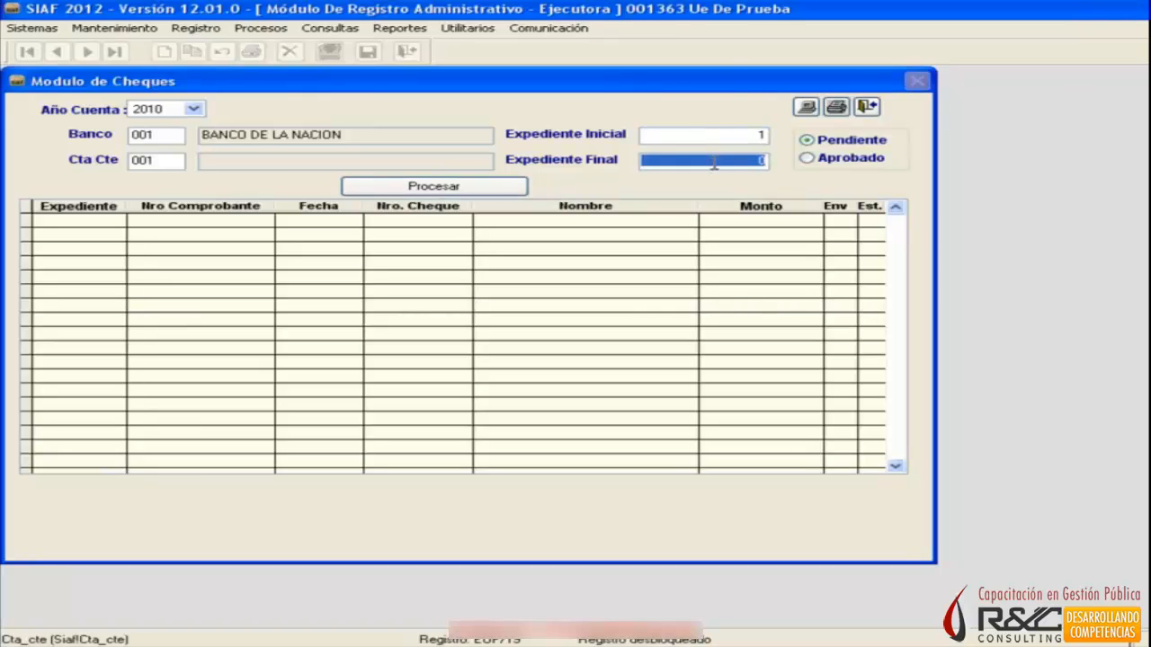
type("5000")
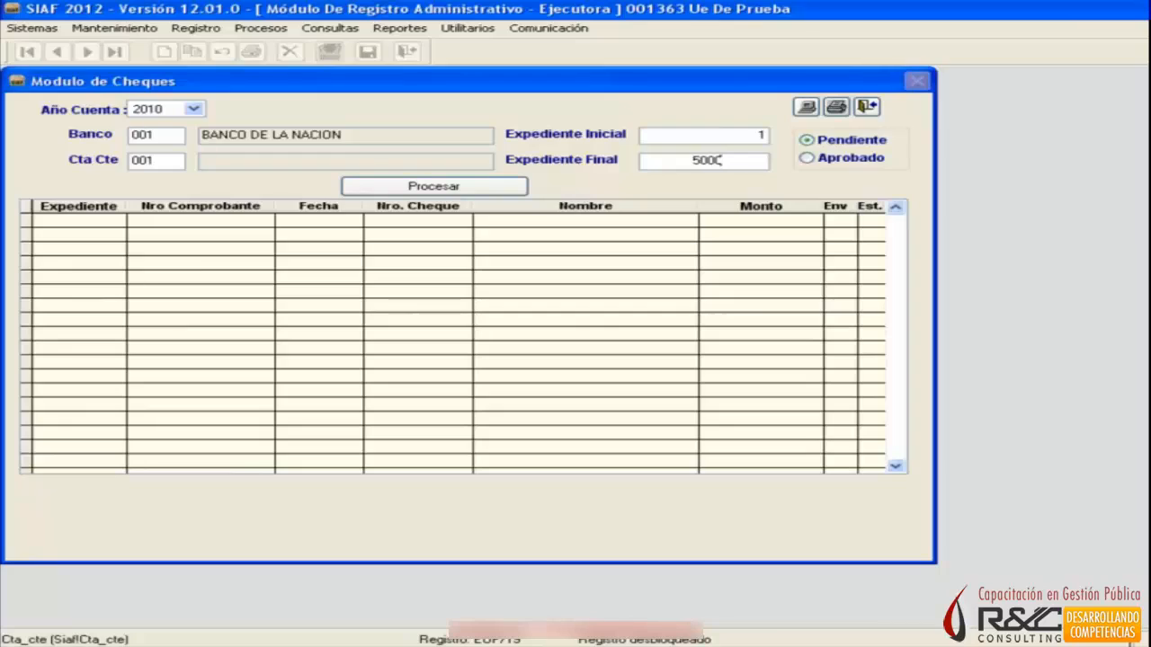
left_click(475, 187)
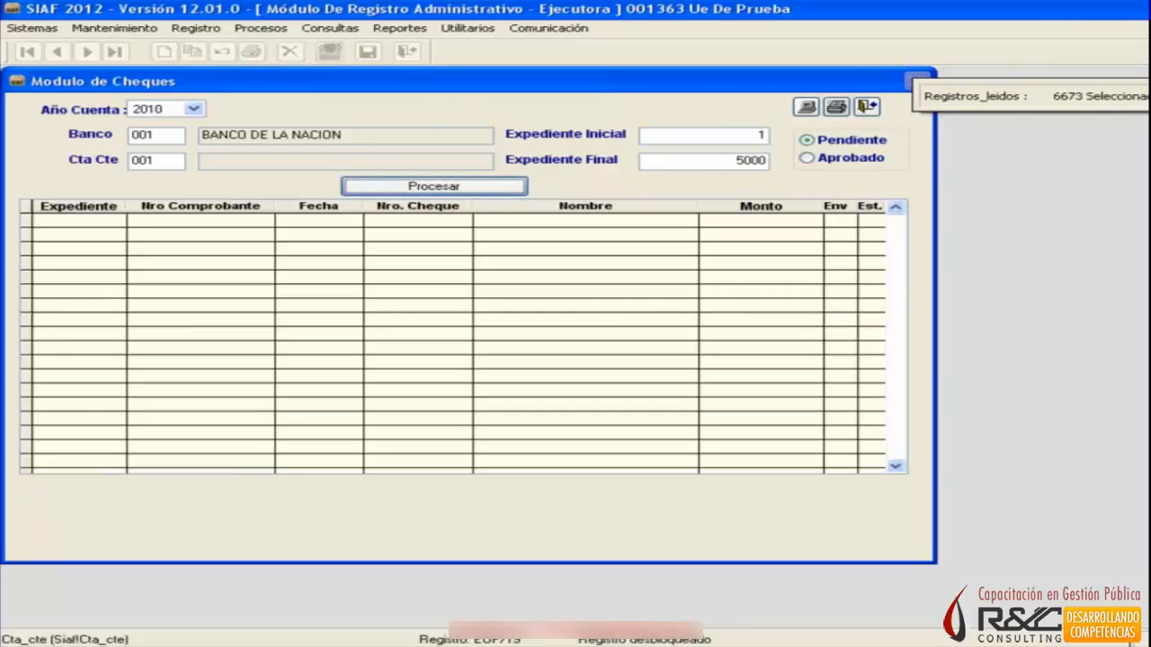
left_click(806, 159)
left_click(470, 187)
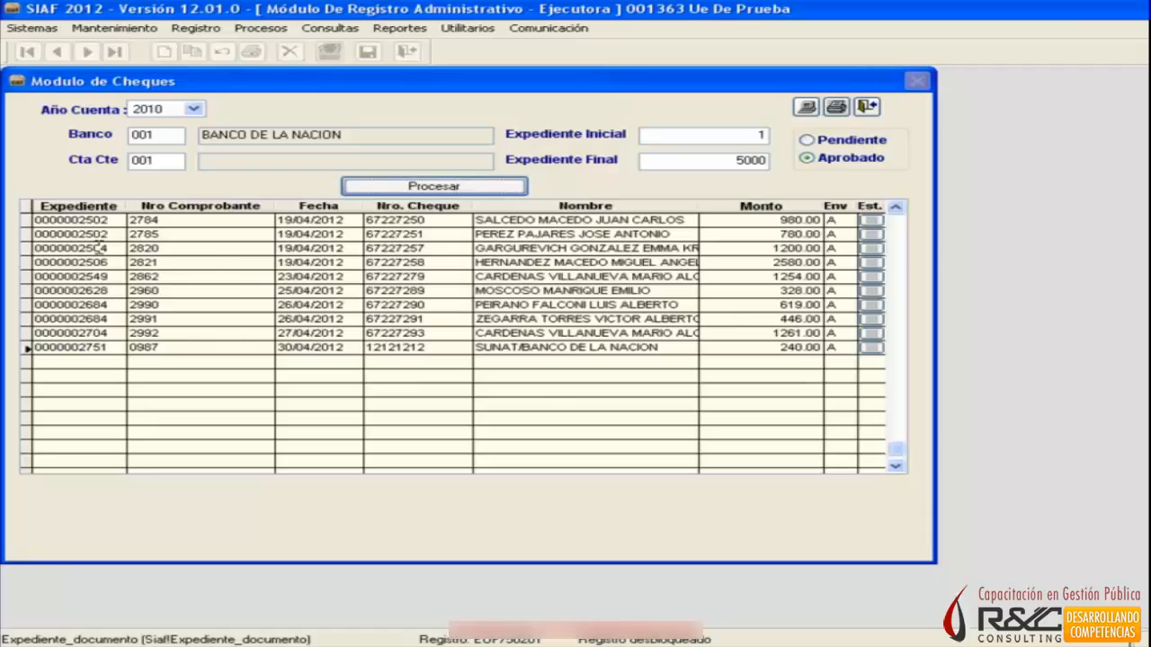
Mark the cheque for voucher 2784, dated 19/04/2012, preview it on screen, and close the Modulo de Cheques.
left_click(89, 219)
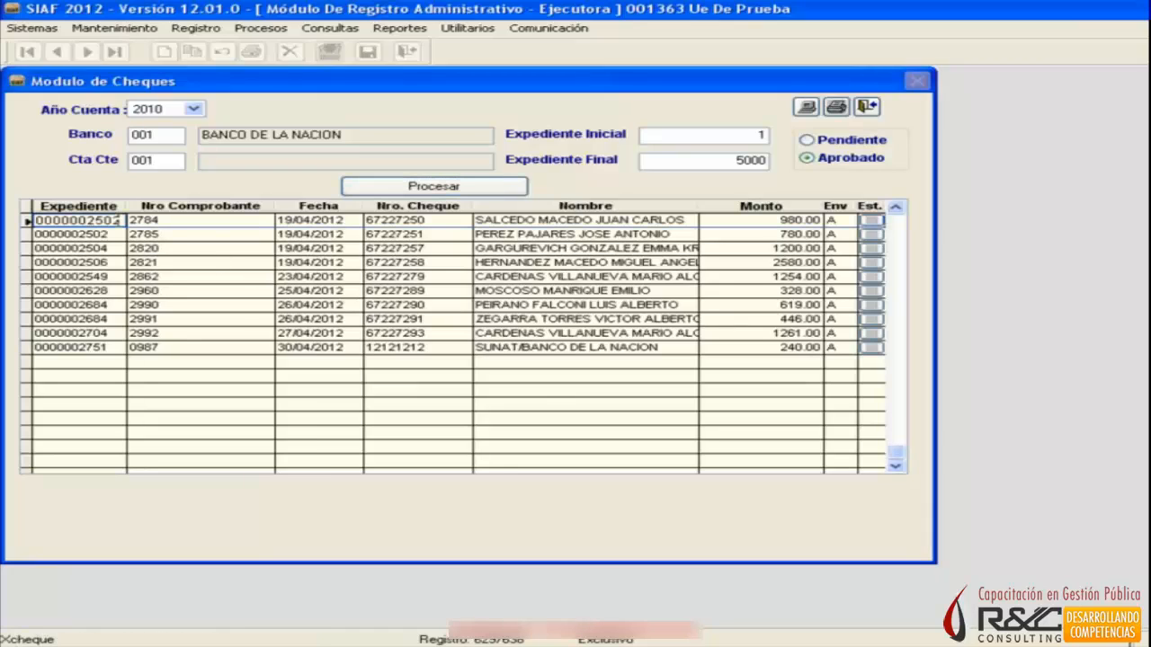
left_click(871, 220)
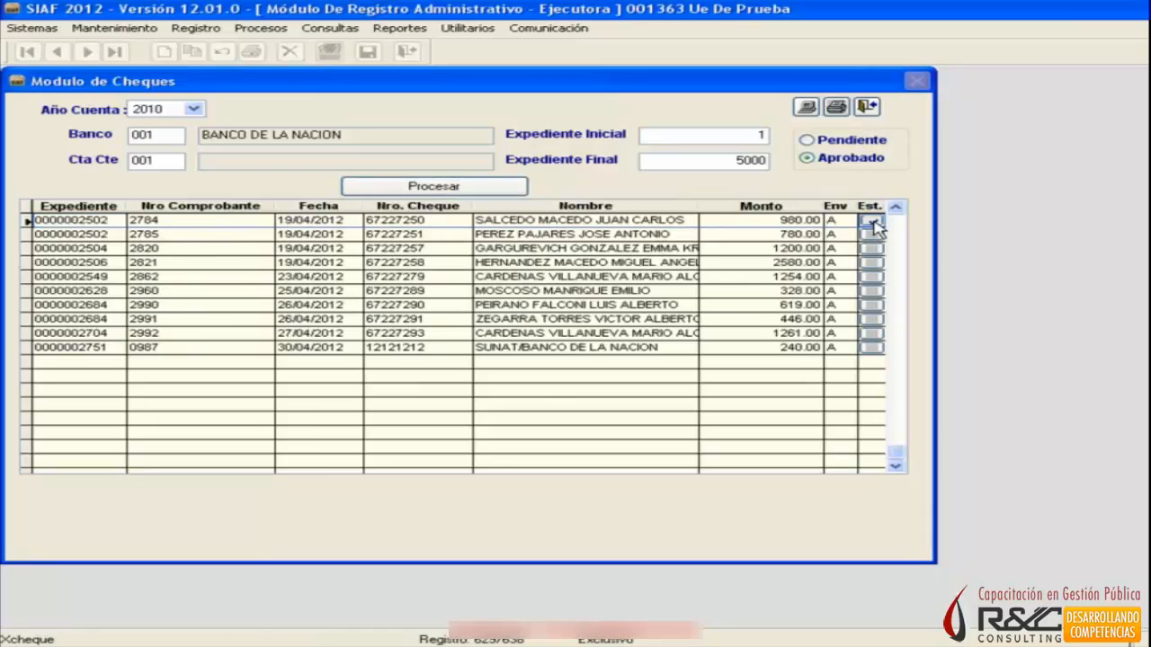
left_click(804, 107)
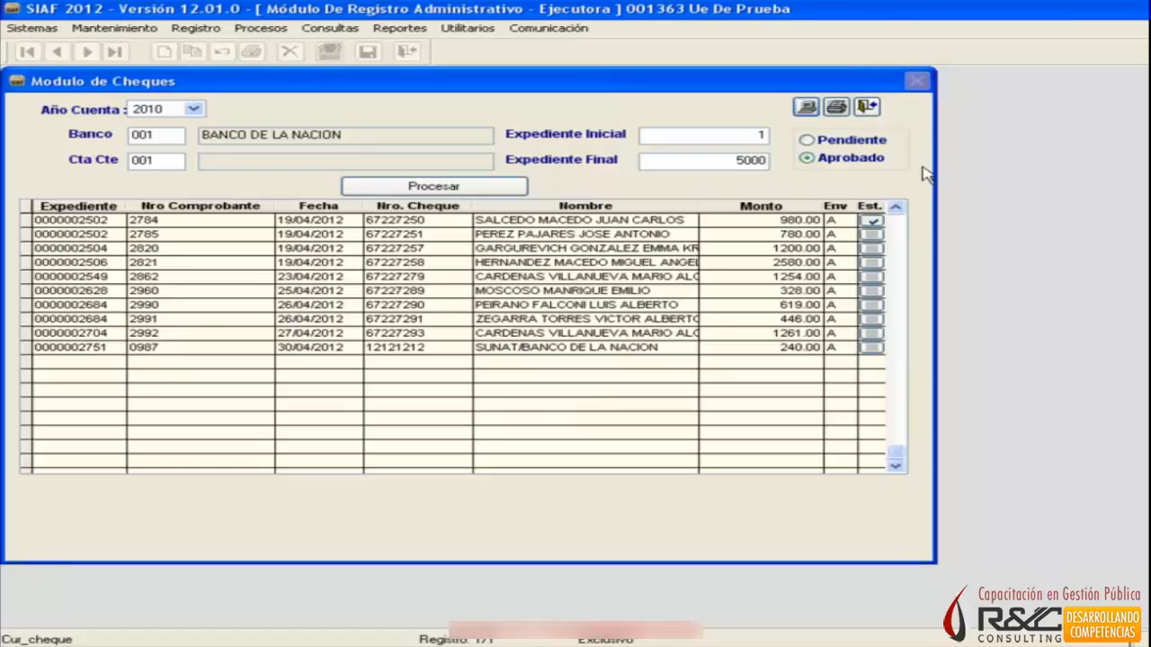
left_click(866, 107)
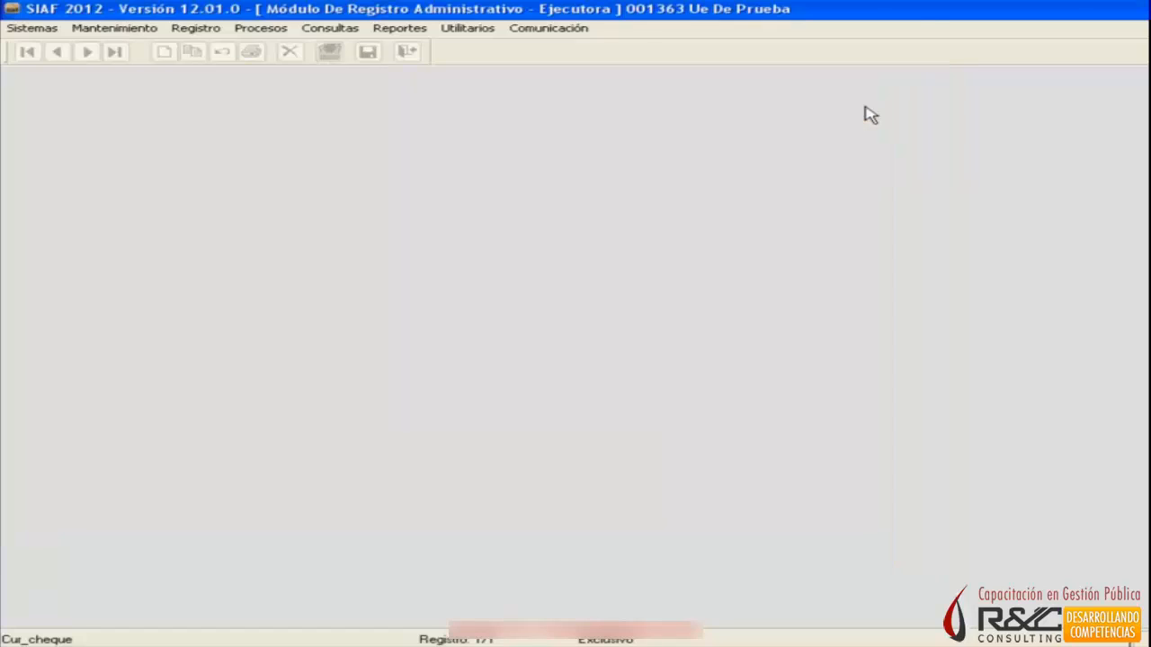
Exit the Módulo Administrativo and open the Módulo Contable Ejecutora from the SIAF modules.
left_click(14, 29)
left_click(452, 282)
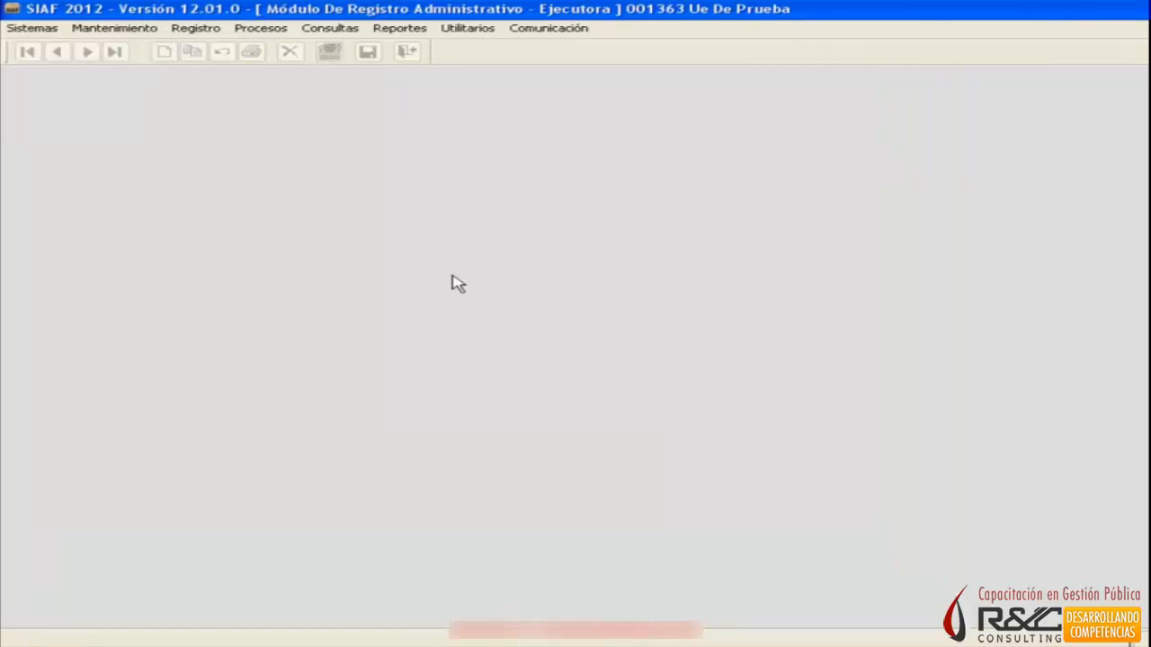
left_click(27, 28)
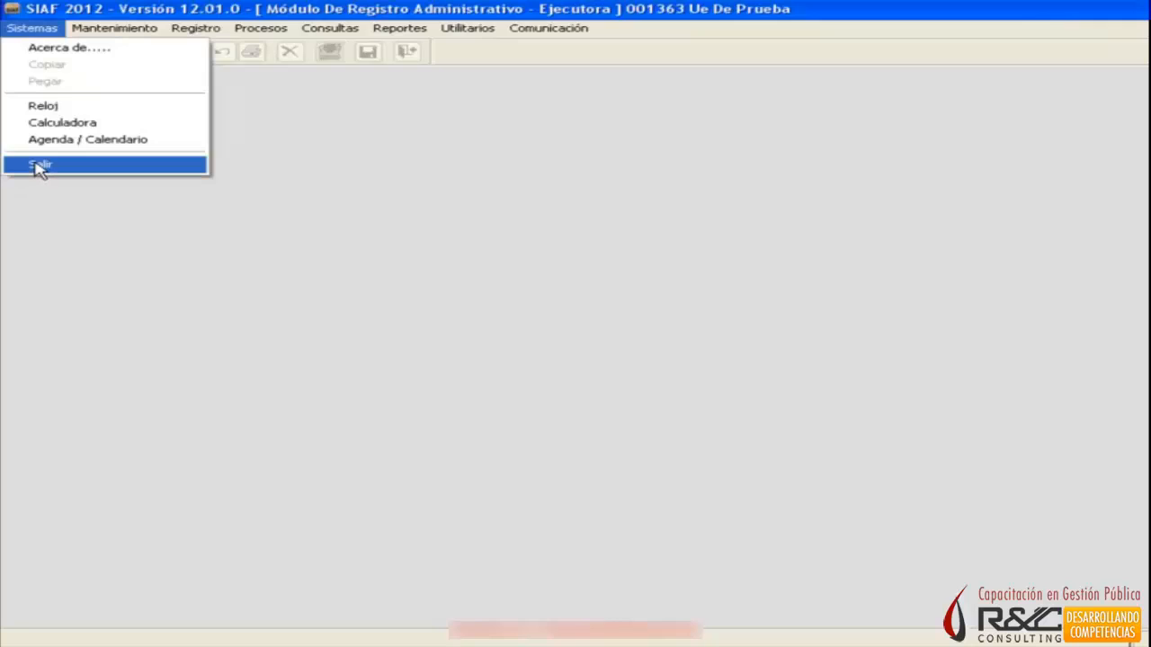
left_click(40, 166)
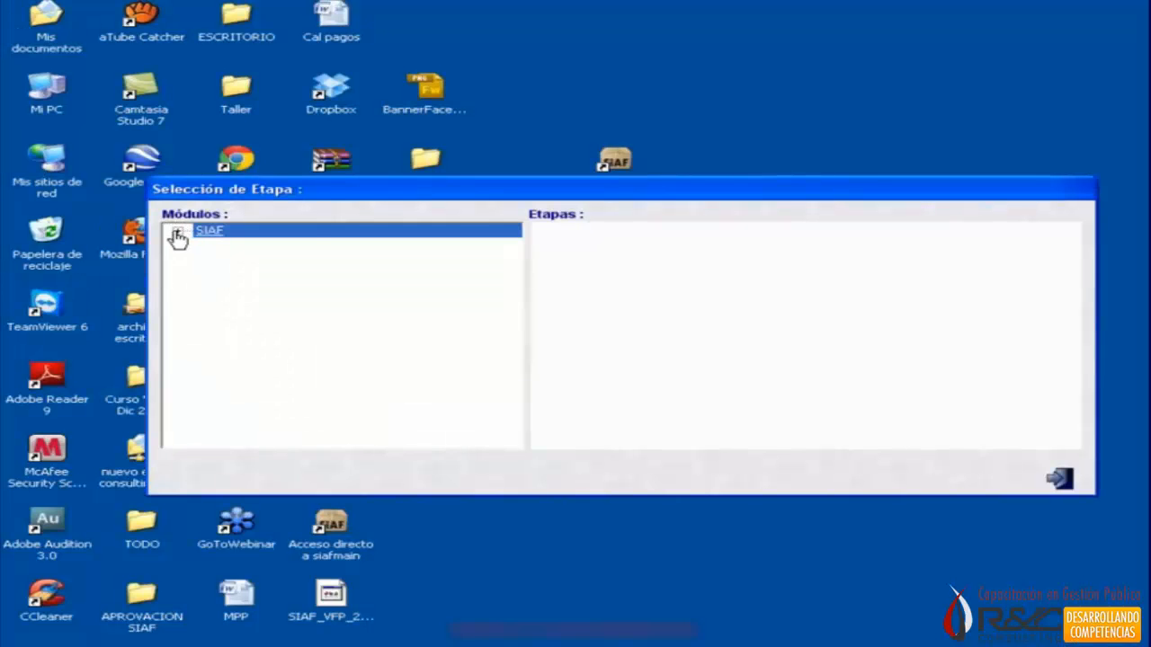
left_click(177, 234)
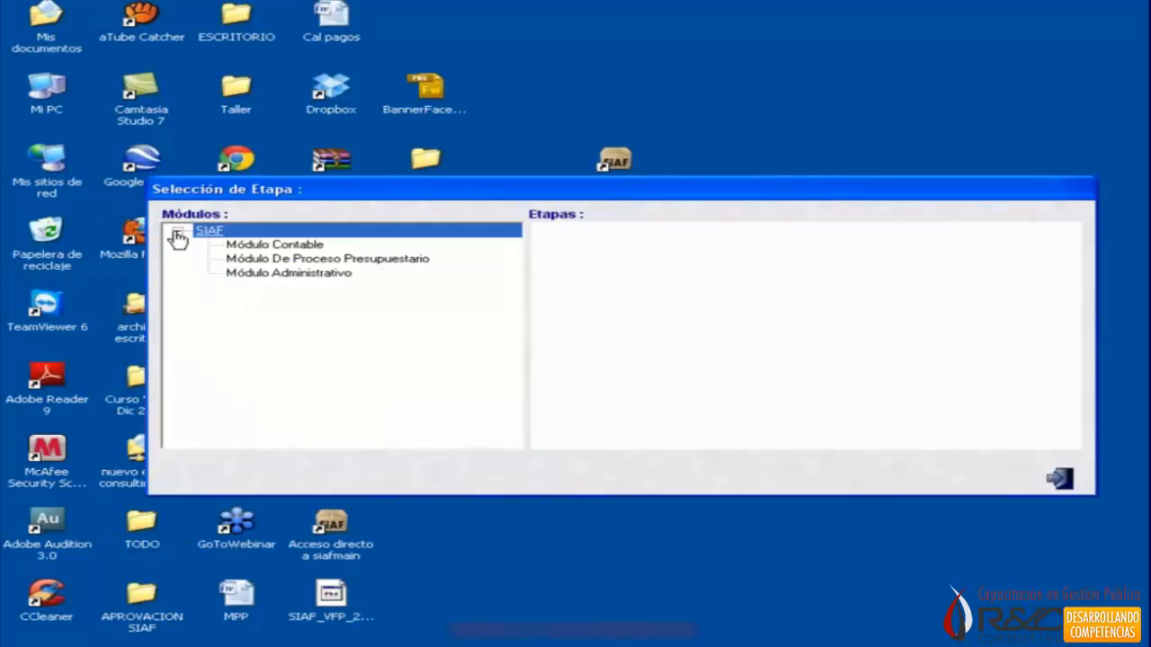
left_click(238, 246)
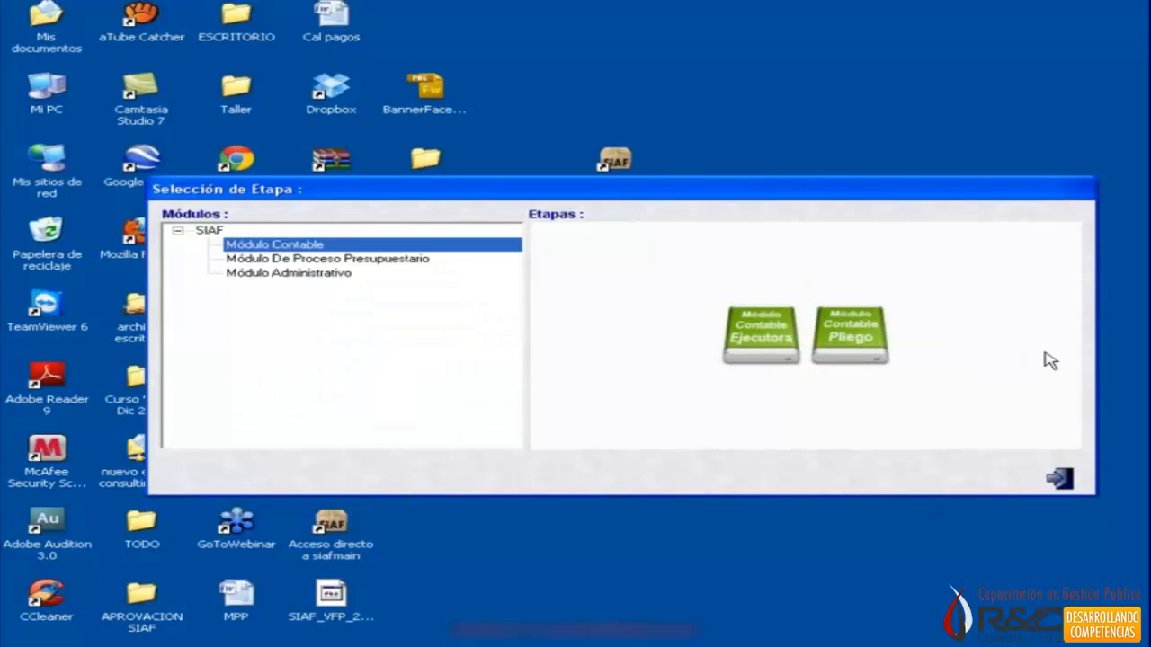
left_click(748, 347)
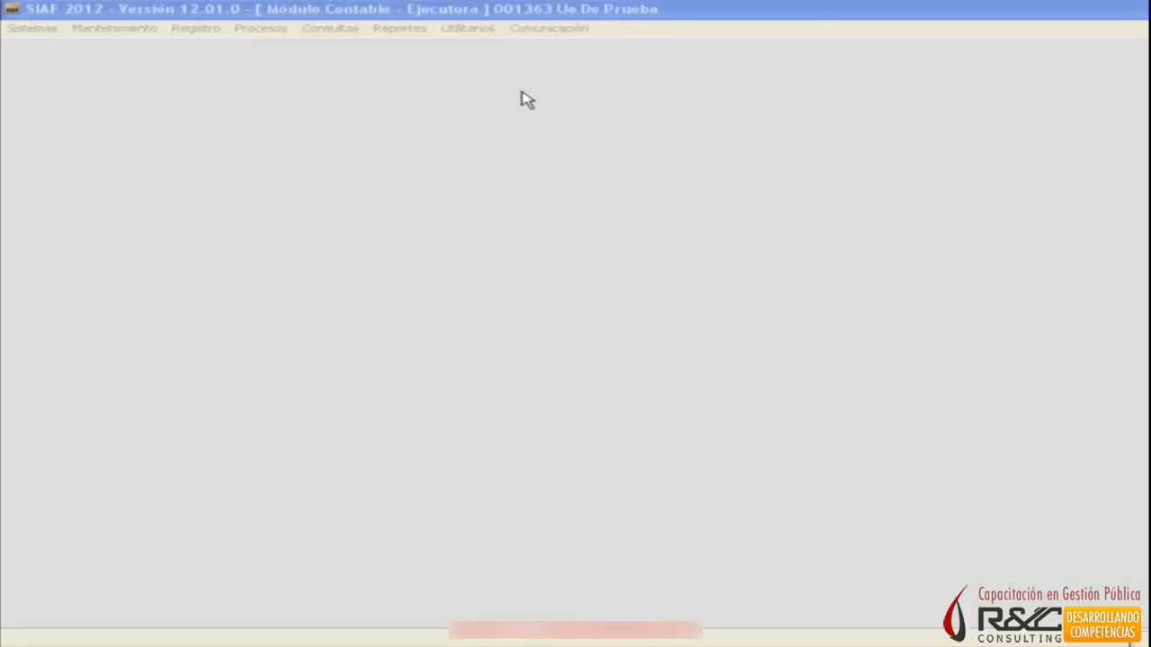
Open Microsoft Office Word 2003 and write the heading "Modulo Contable" in the blank document, leaving an empty line below it.
left_click(82, 641)
mouse_move(261, 423)
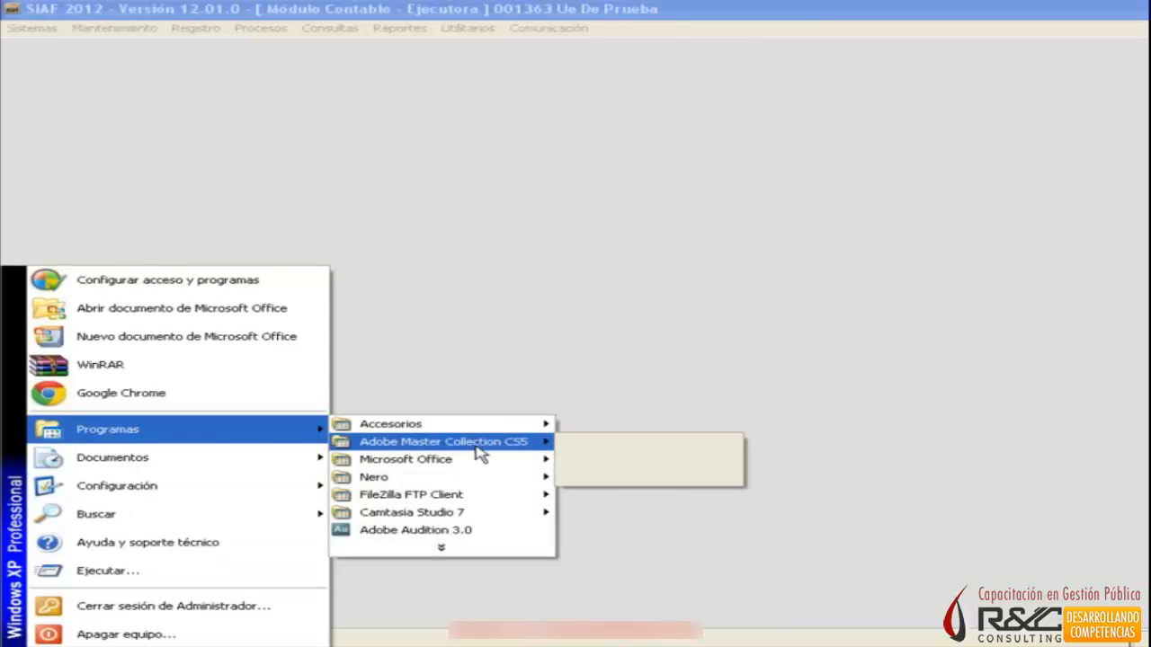
mouse_move(477, 465)
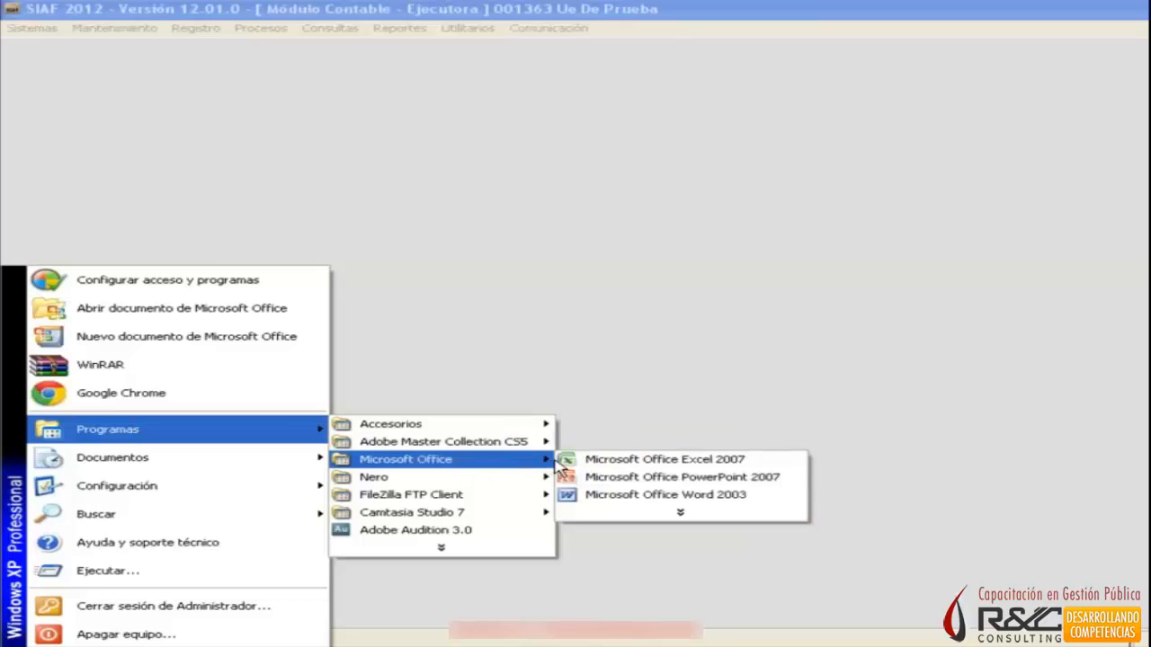
left_click(616, 500)
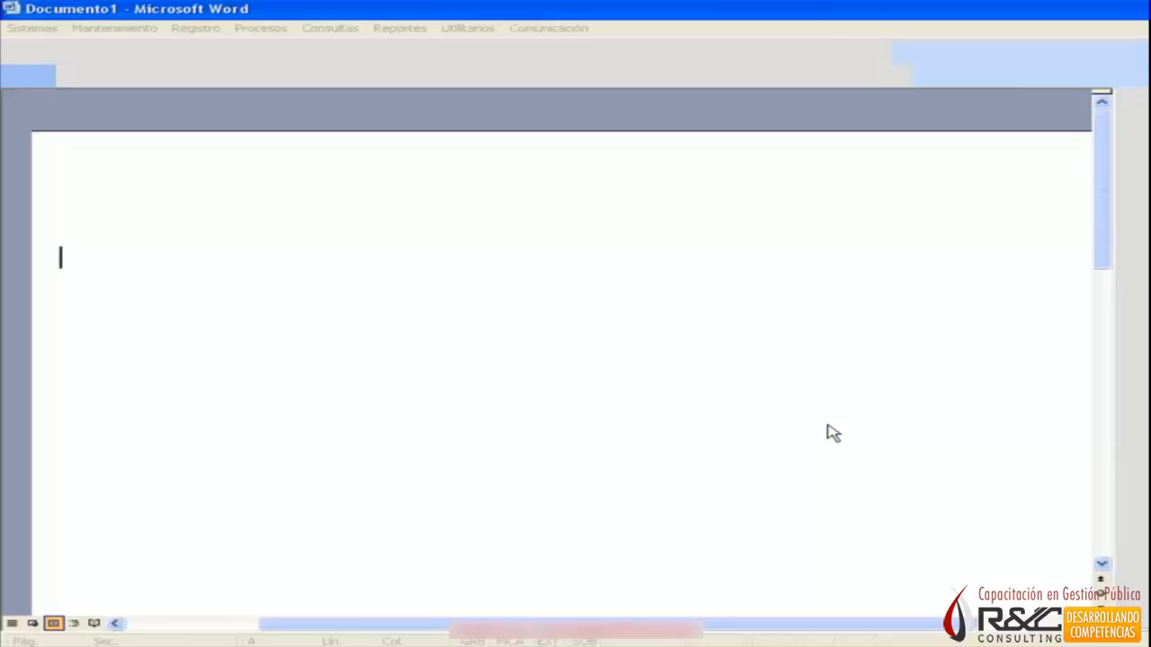
type("M")
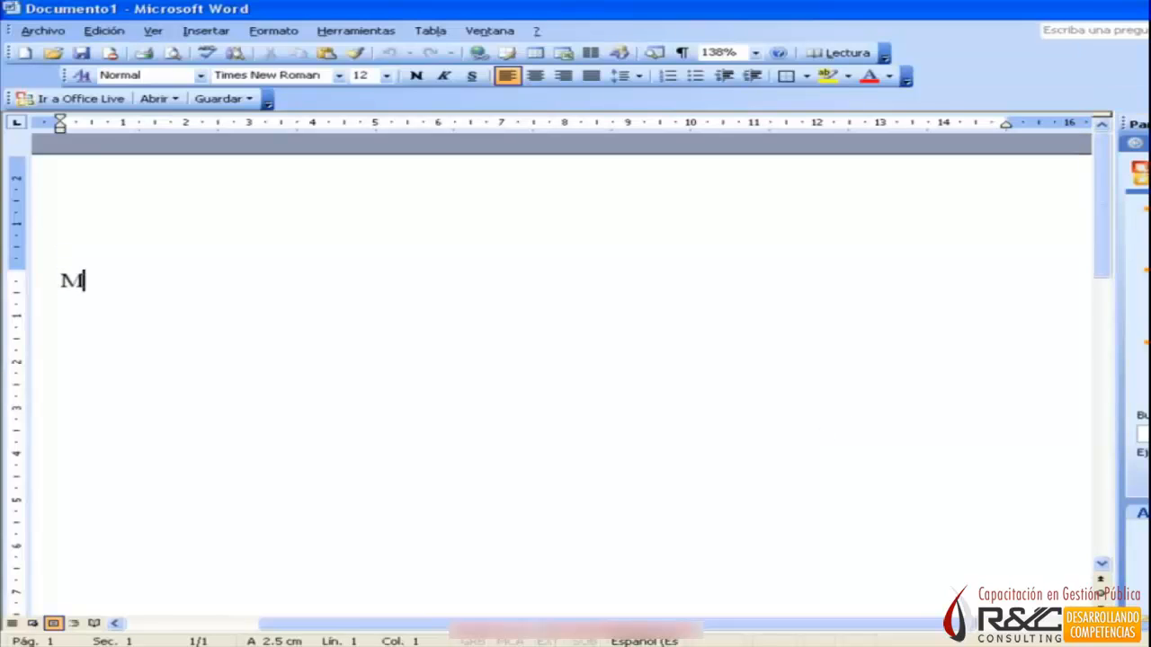
type("odu")
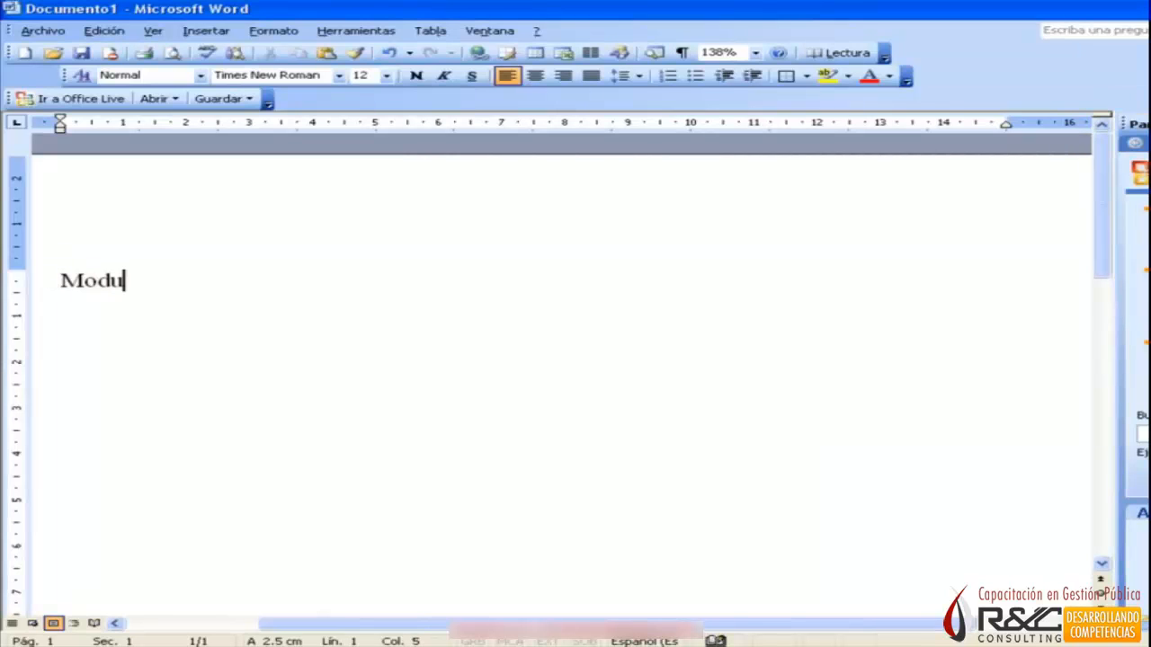
type("lo Contable")
key("Return")
key("Return")
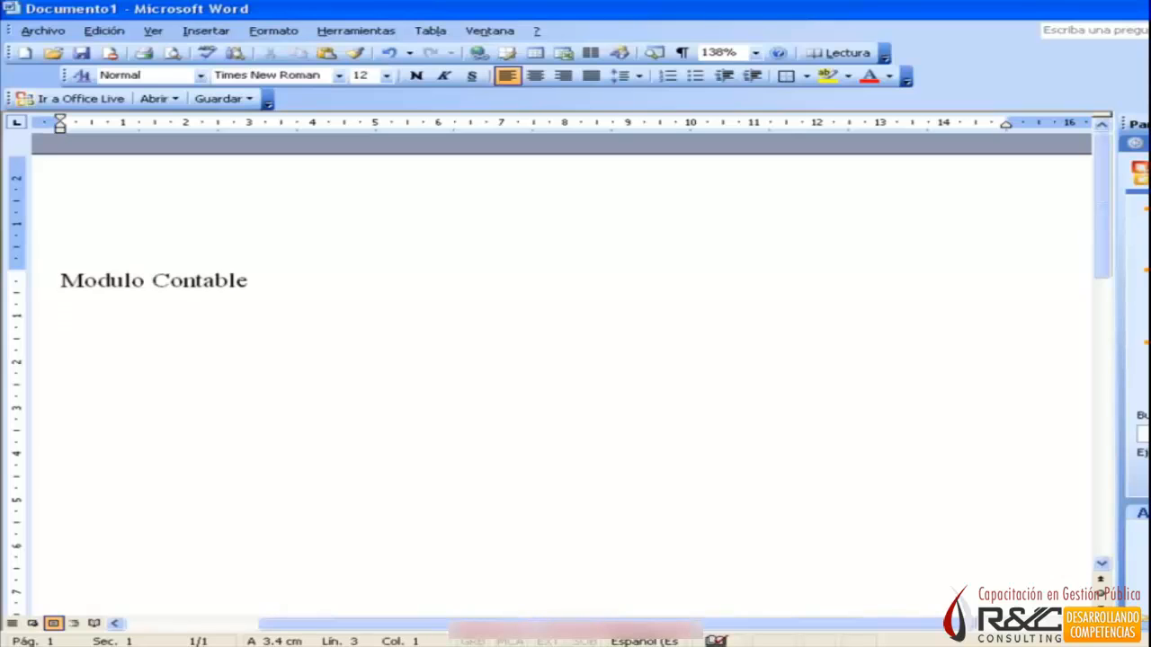
Add the lines "Hacer la contabilidad", "Presentar los Estados Financieros" and "Presentar los Estados Presupuestales" below the heading.
type("ace")
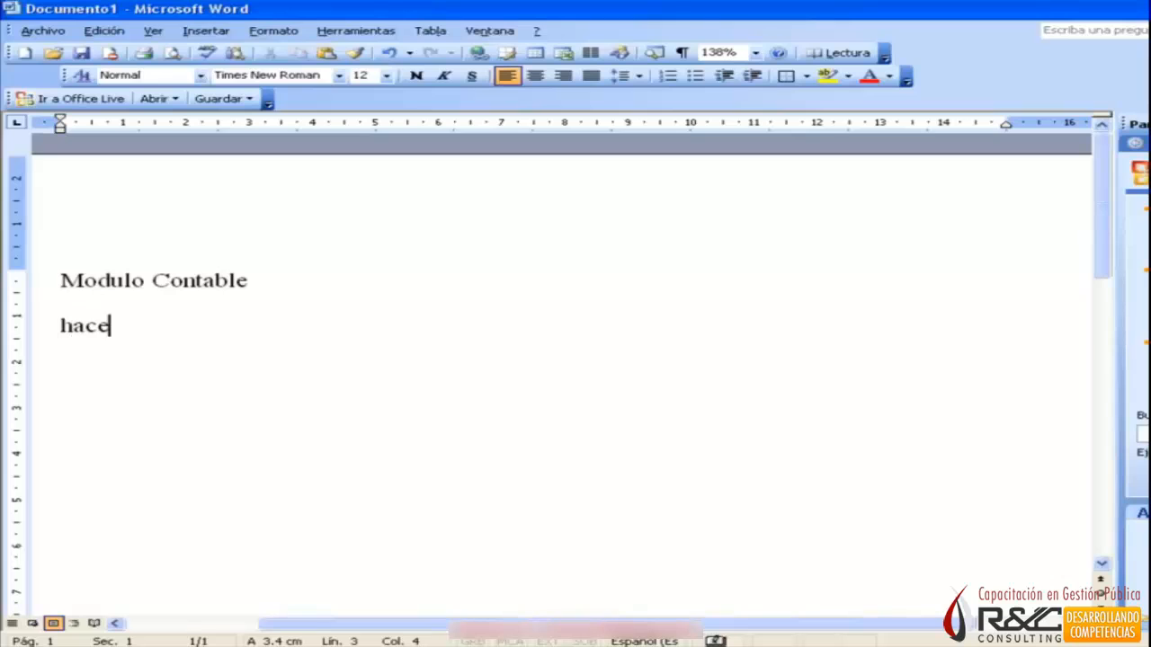
type("r la contabilidad")
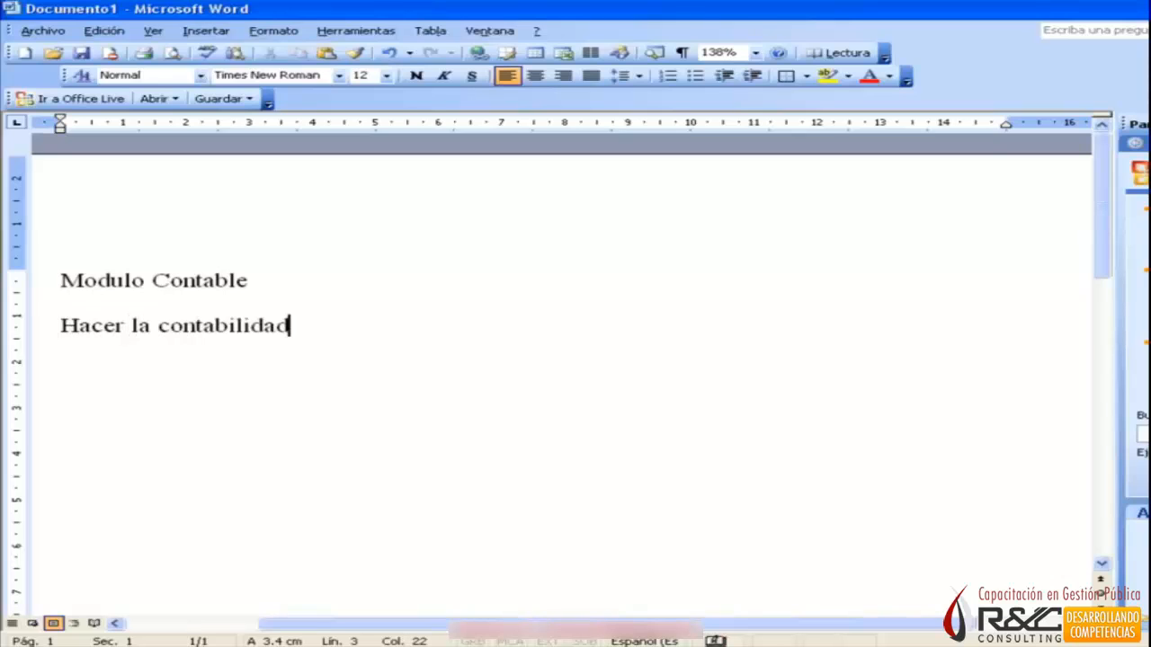
key("Return")
type("Pres")
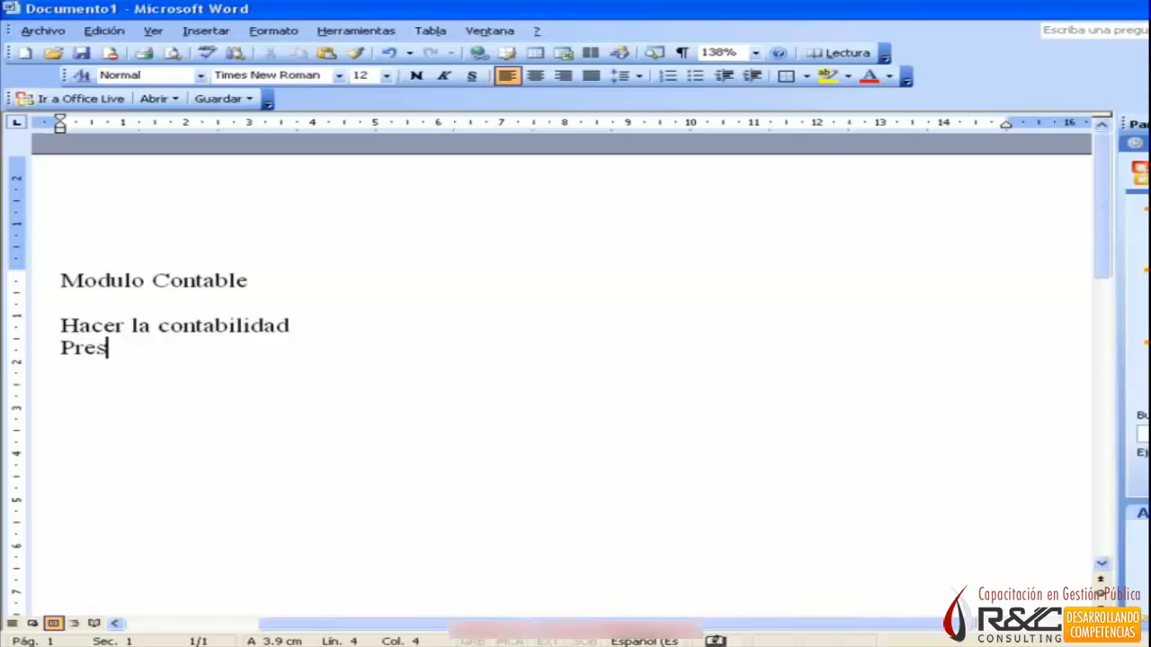
type("entar los Estados Financieros")
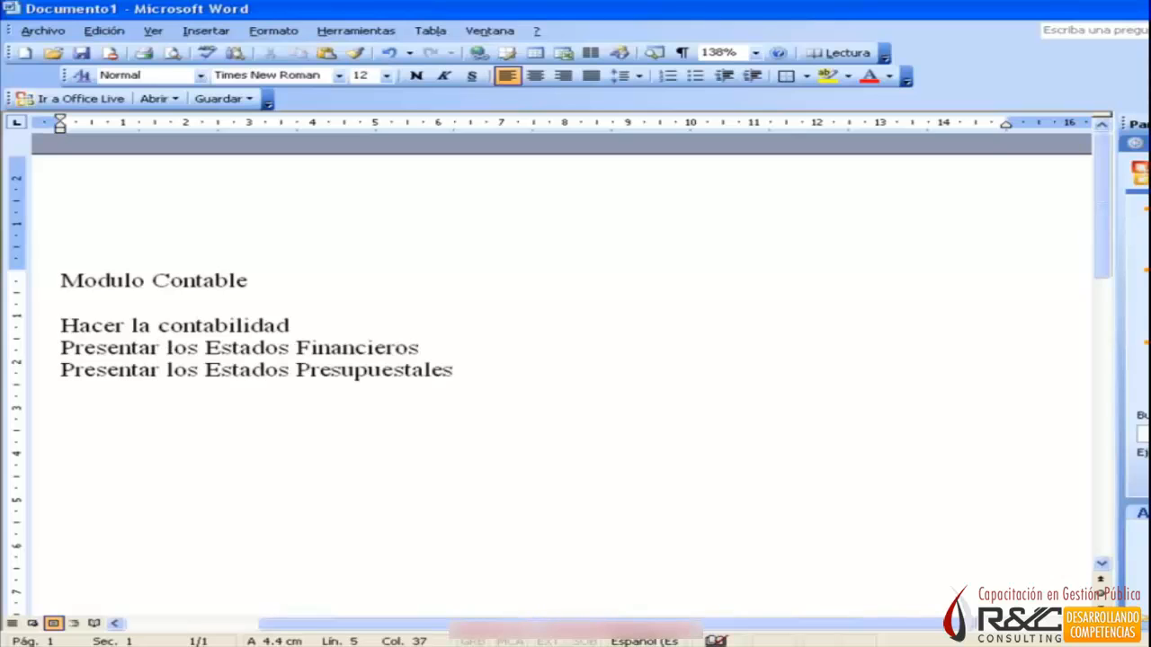
key("Return")
Add the indented items "Mensuales", "Semestrales" and "Anual" on separate lines under "Presentar los Estados Presupuestales".
key("Tab")
type("Mencua")
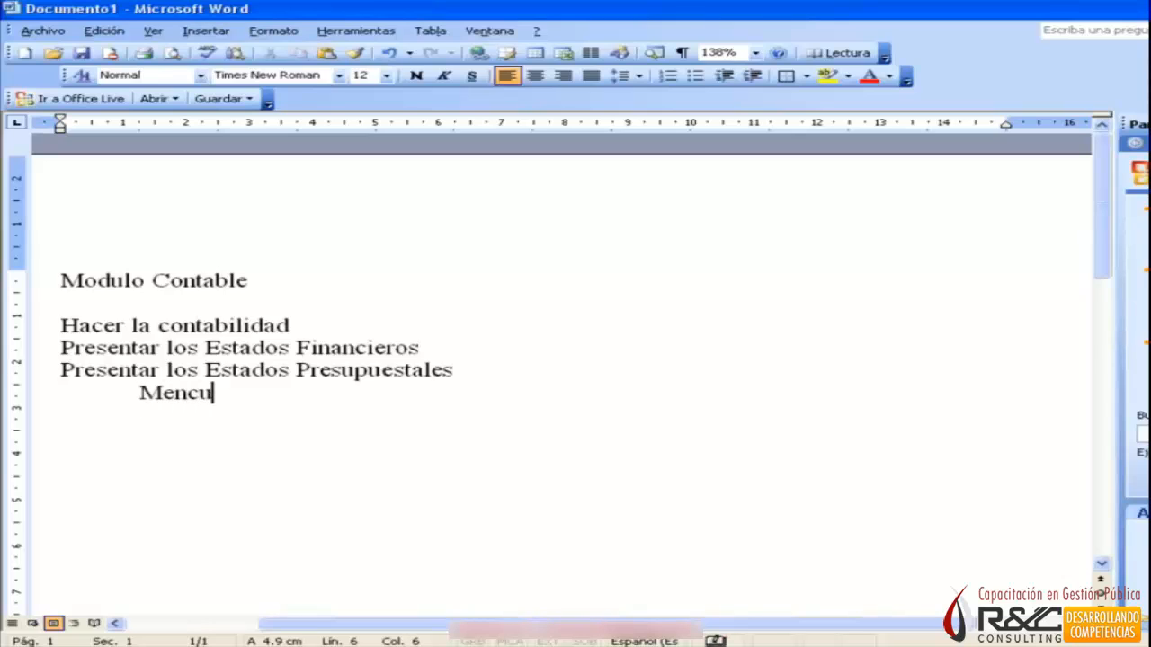
key("BackSpace")
key("BackSpace")
key("BackSpace")
type("suales")
key("Return")
key("Tab")
type("Semes")
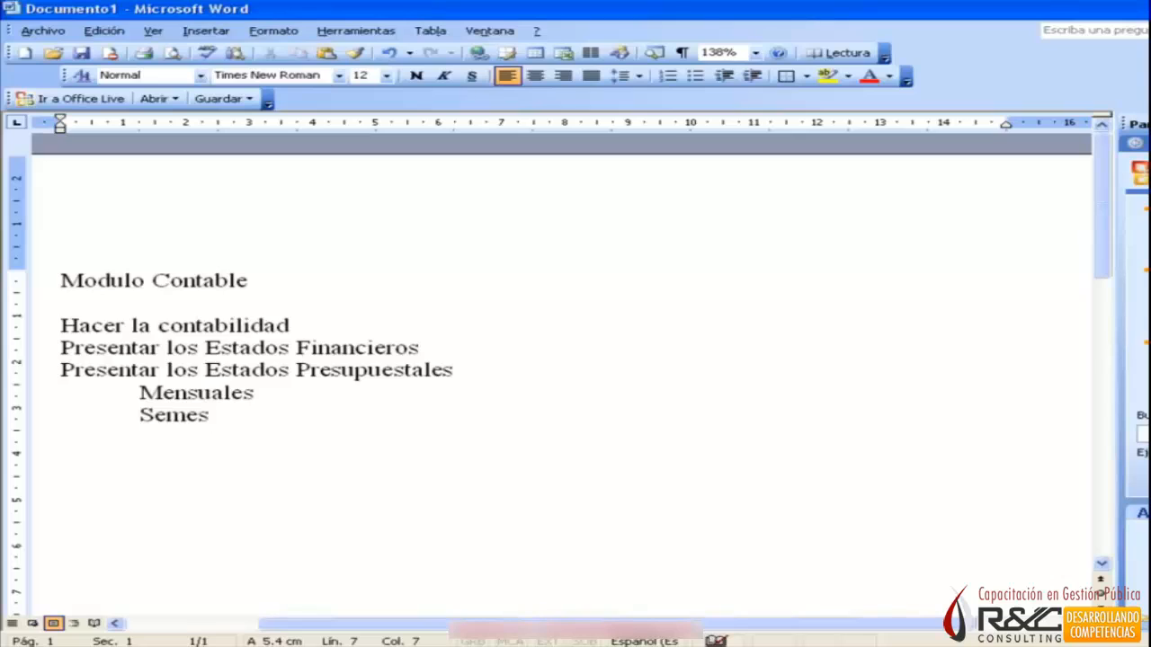
type("trales")
key("Return")
key("Tab")
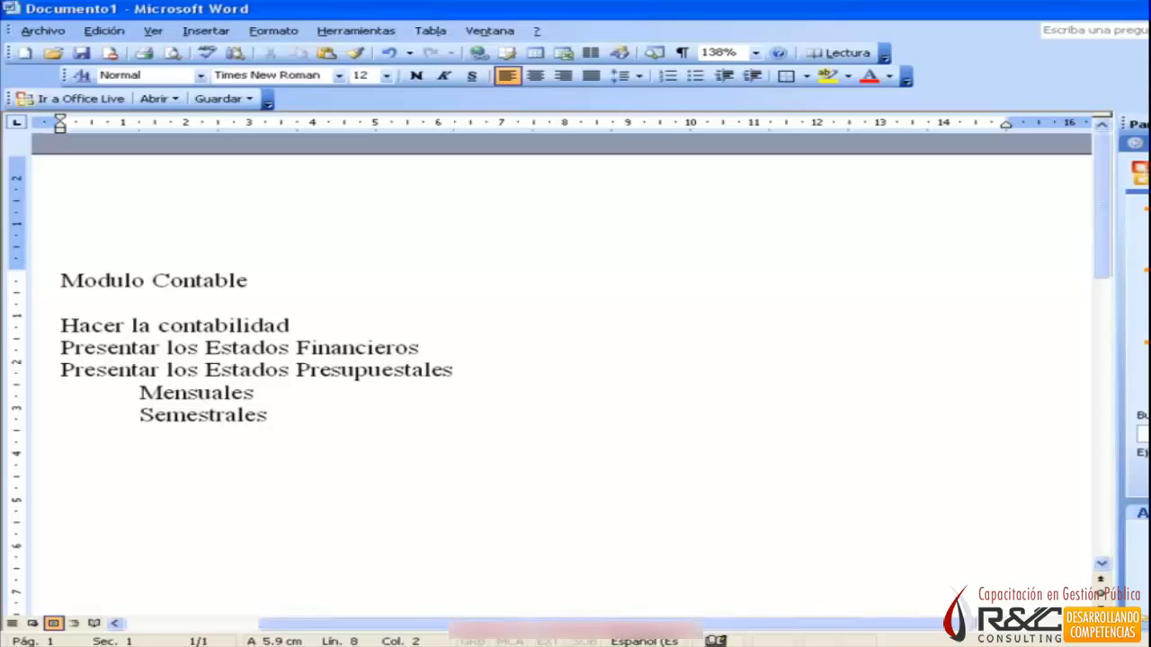
type("Anual")
key("BackSpace")
type("l")
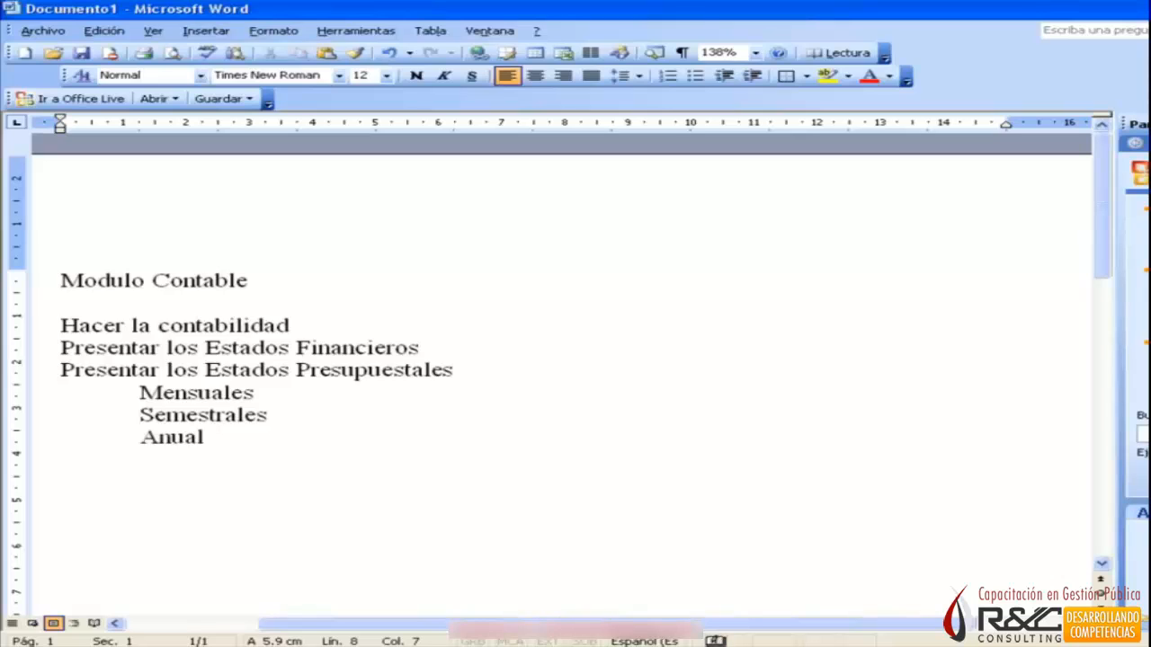
Change the indented item "Semestrales" to "Semestral".
key("Up")
key("Delete")
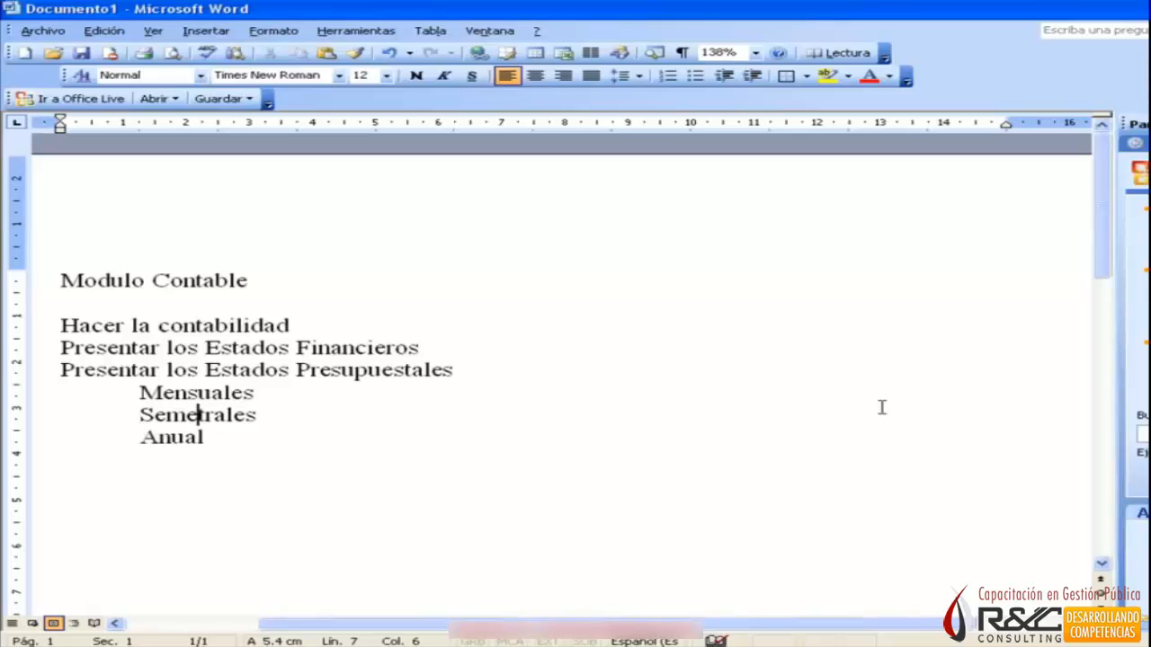
type("s")
key("End")
key("BackSpace")
key("BackSpace")
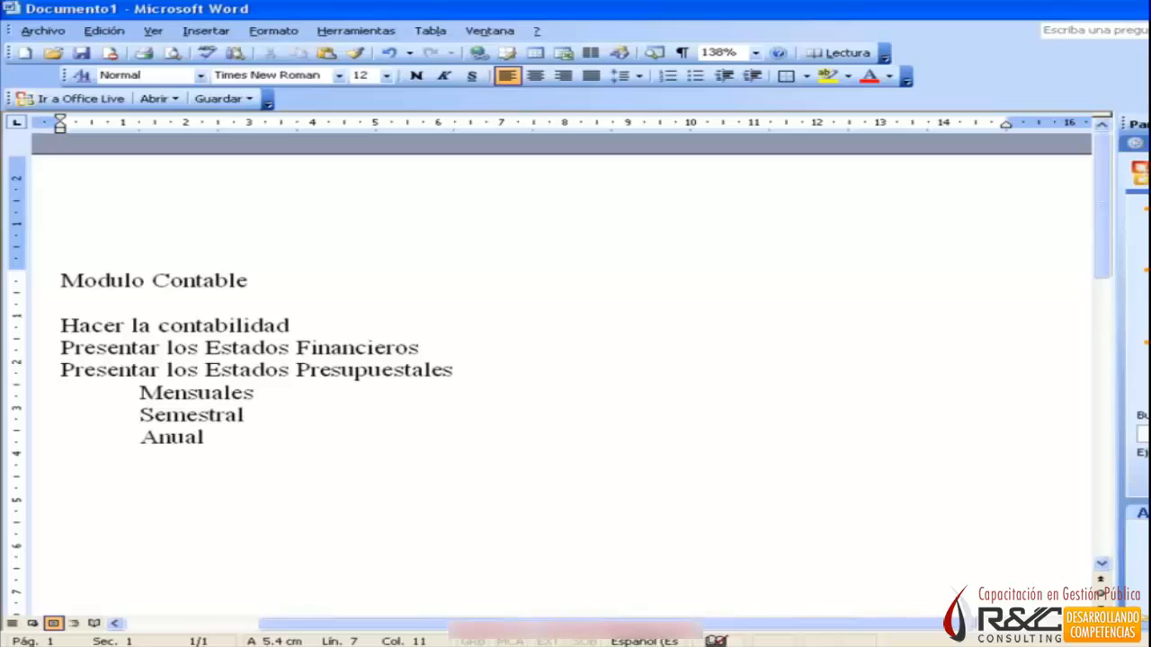
Insert a blank line before "Presentar los Estados Financieros" and another before "Presentar los Estados Presupuestales".
key("Down")
key("Return")
key("Up")
key("Up")
key("Up")
key("Up")
key("Up")
key("Return")
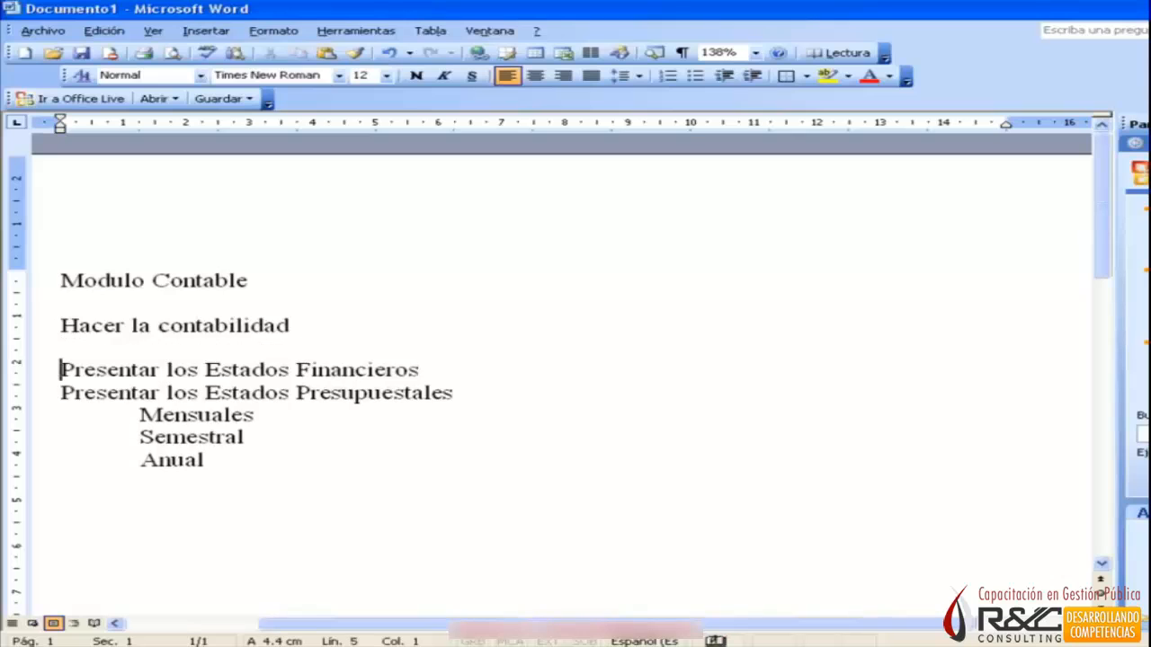
key("Down")
key("Return")
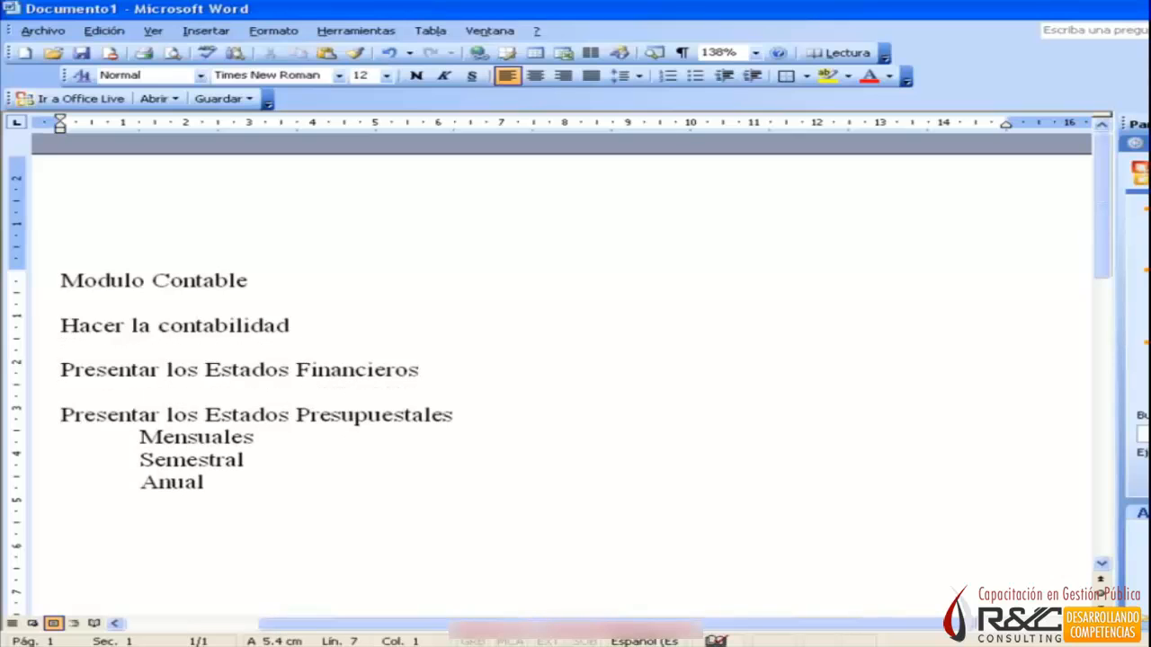
Copy the items Mensuales, Semestral and Anual and paste them under "Presentar los Estados Financieros".
key("Down")
key("Right")
key("shift+Down")
key("shift+Down")
key("shift+Right")
key("shift+Right")
key("shift+Right")
key("shift+Right")
key("shift+Right")
key("shift+Right")
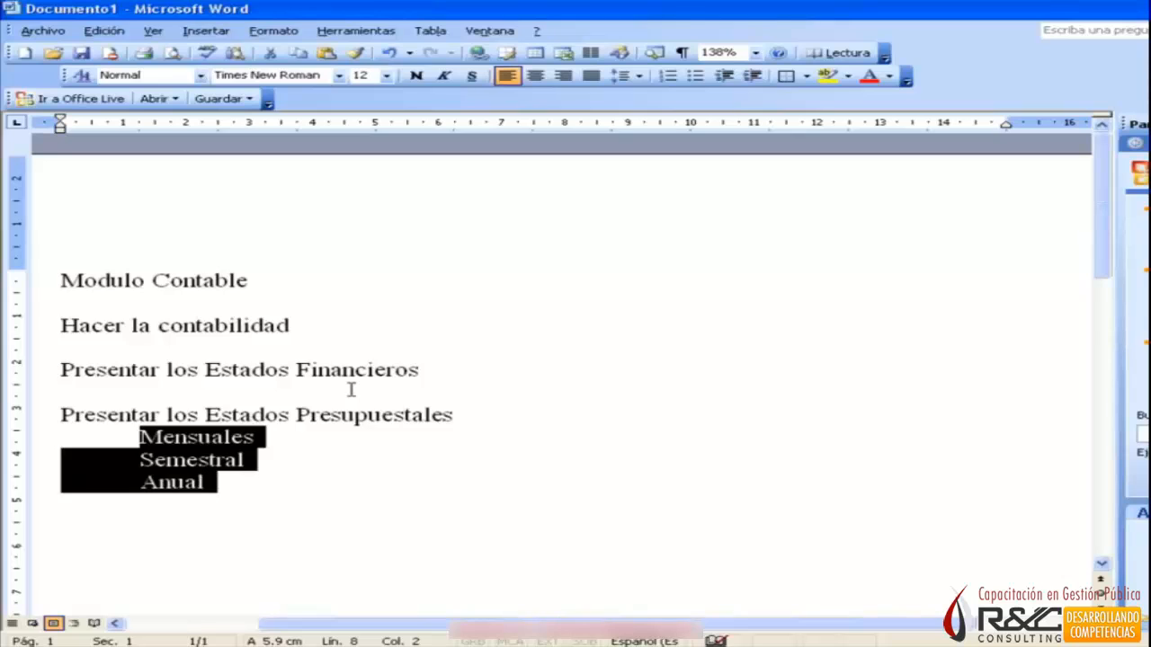
key("ctrl+c")
left_click(351, 388)
key("ctrl+v")
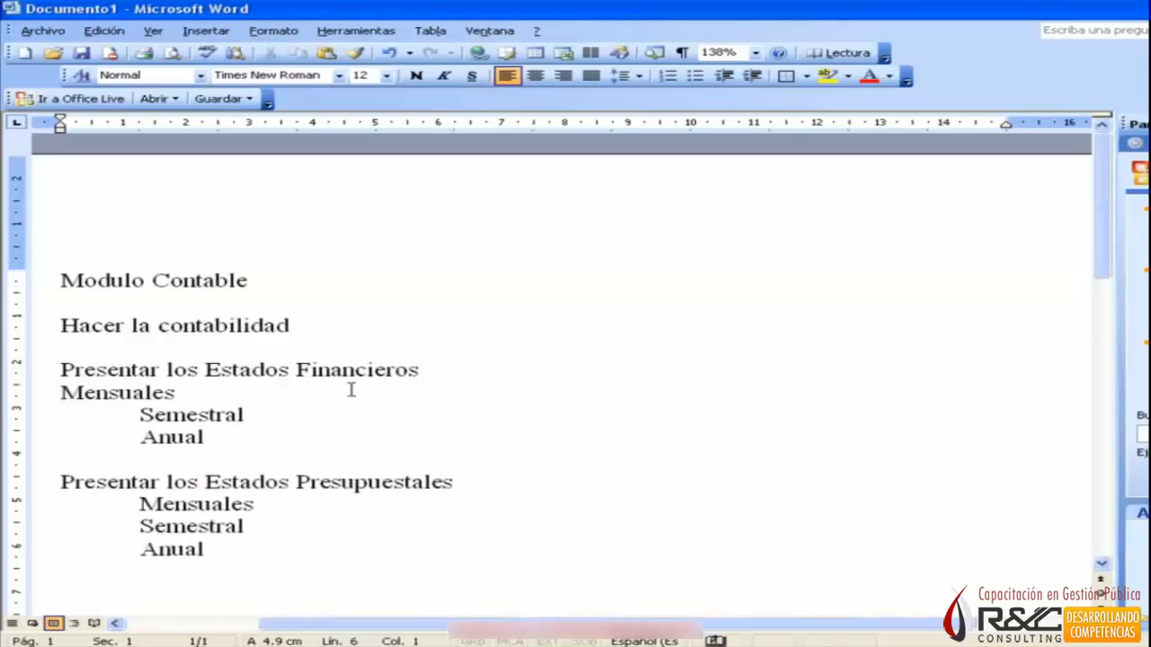
Indent the pasted "Mensuales" line under "Presentar los Estados Financieros" to align it with Semestral and Anual.
key("Home")
key("Up")
key("Up")
key("Tab")
key("Down")
key("Down")
key("Down")
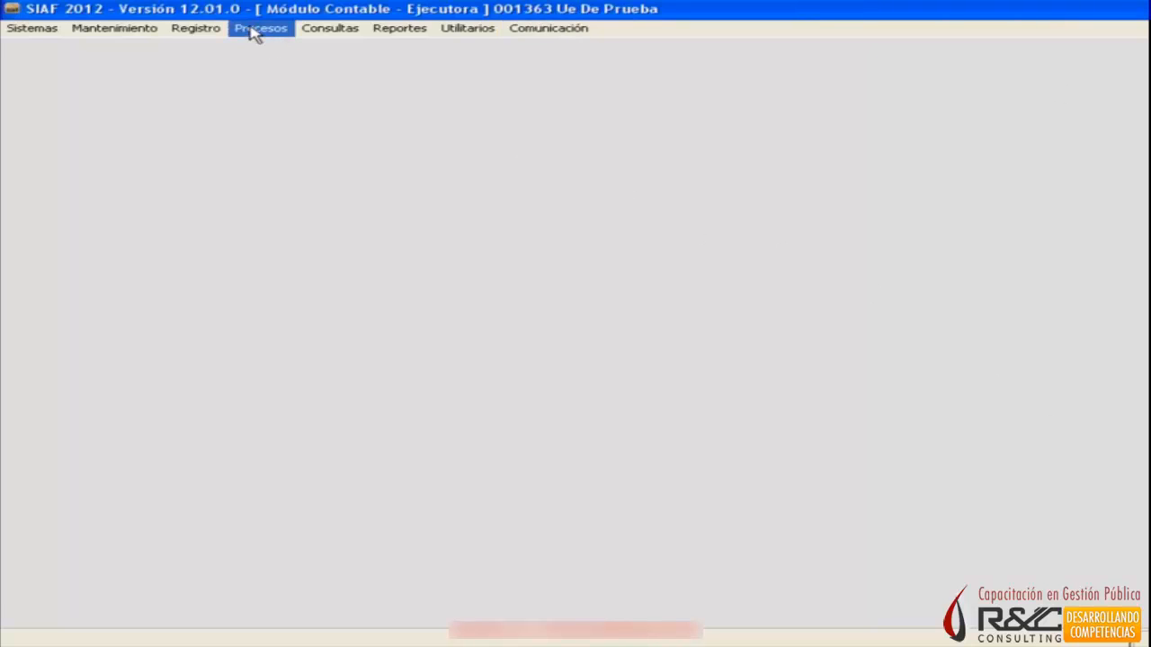
Switch to the SIAF Módulo Contable and open the Plan Contable query.
left_click(309, 34)
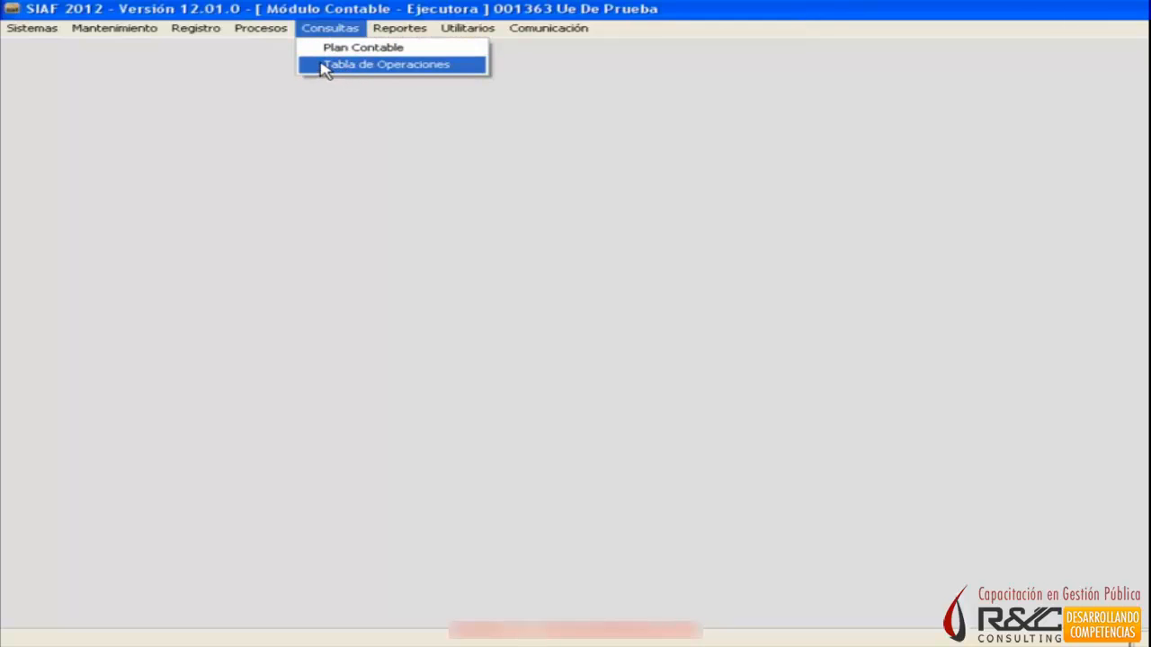
key("Escape")
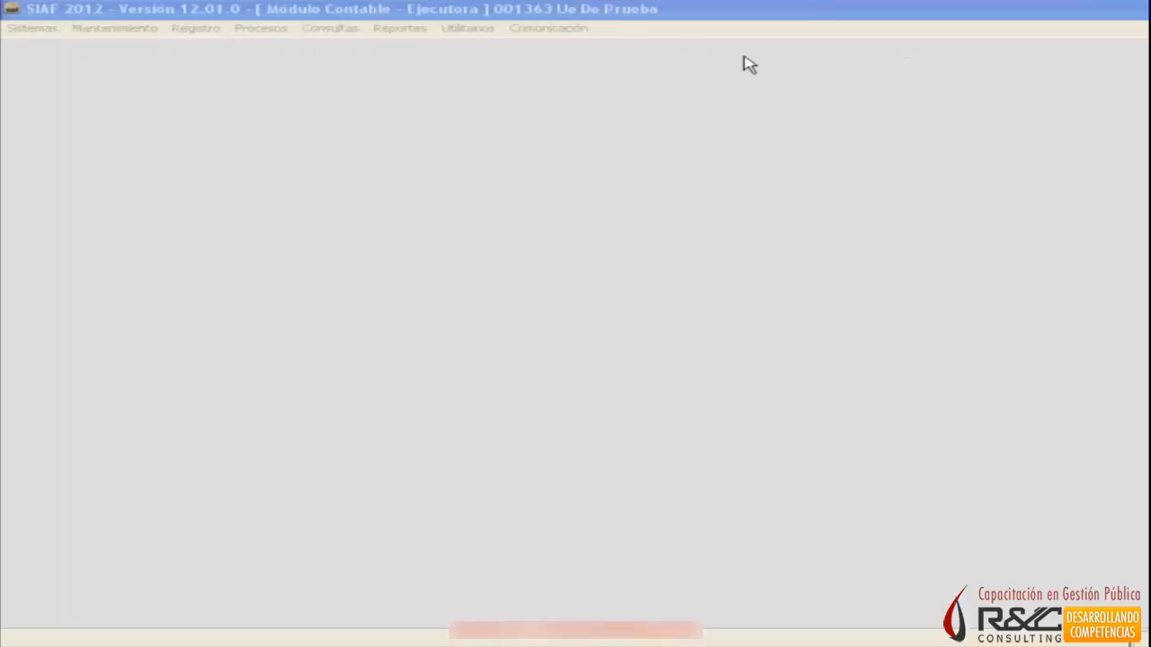
left_click(318, 168)
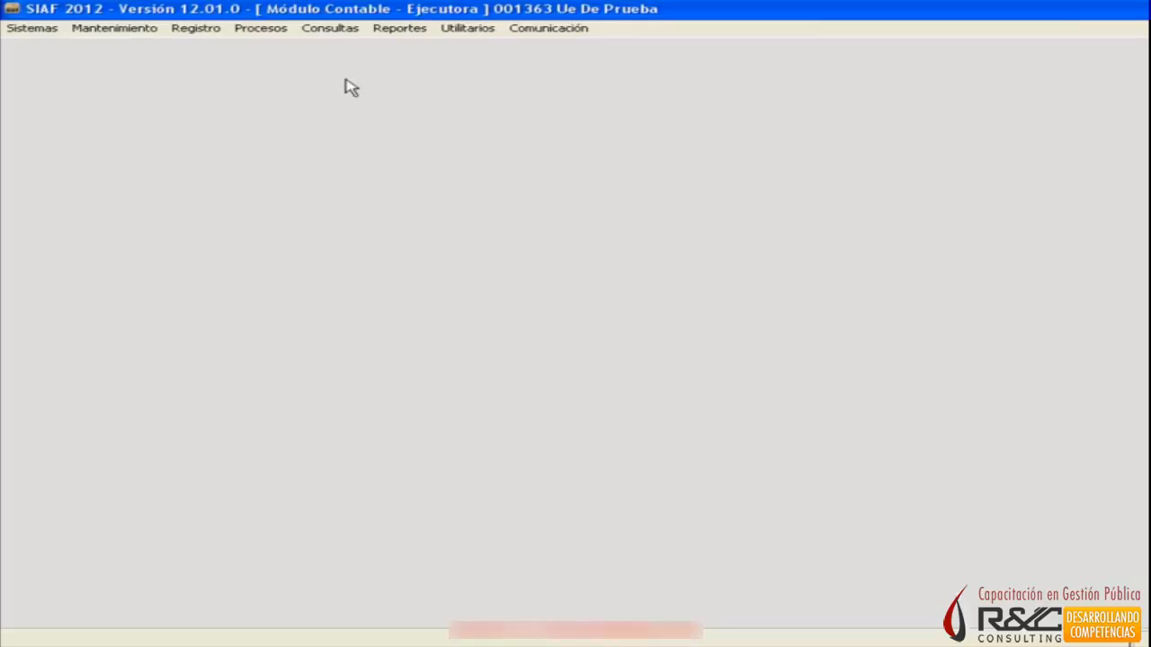
left_click(342, 28)
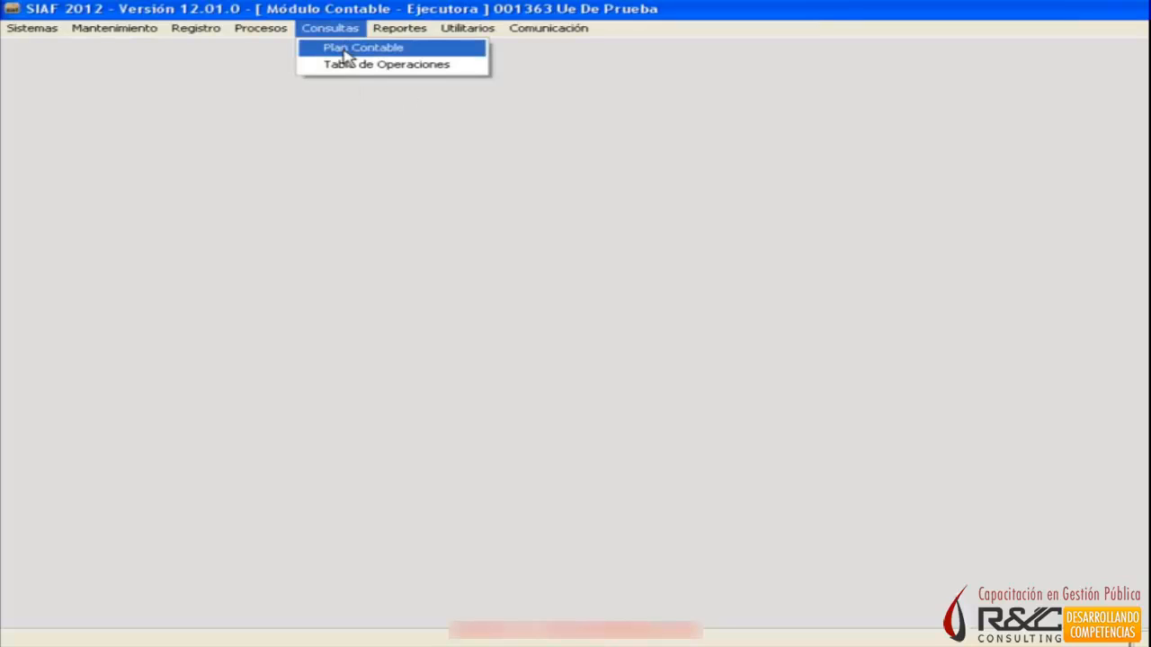
left_click(393, 55)
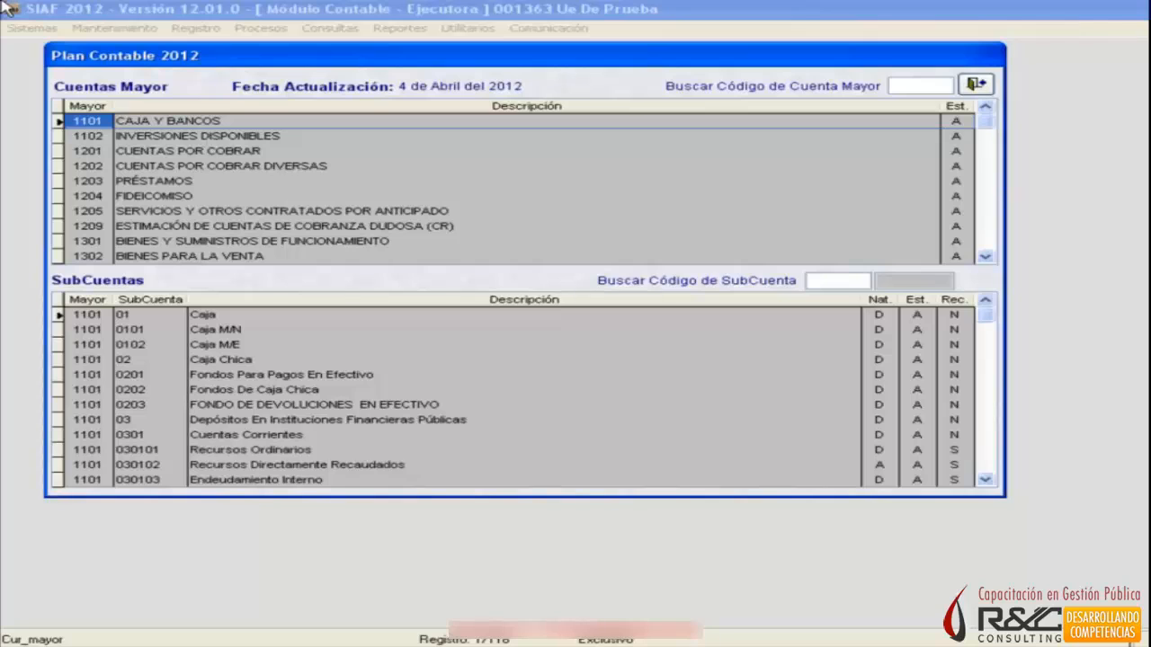
Examine the subaccounts of the major accounts 1101 Caja y Bancos, 1102 Inversiones Disponibles and 1201 Cuentas por Cobrar.
left_click(101, 135)
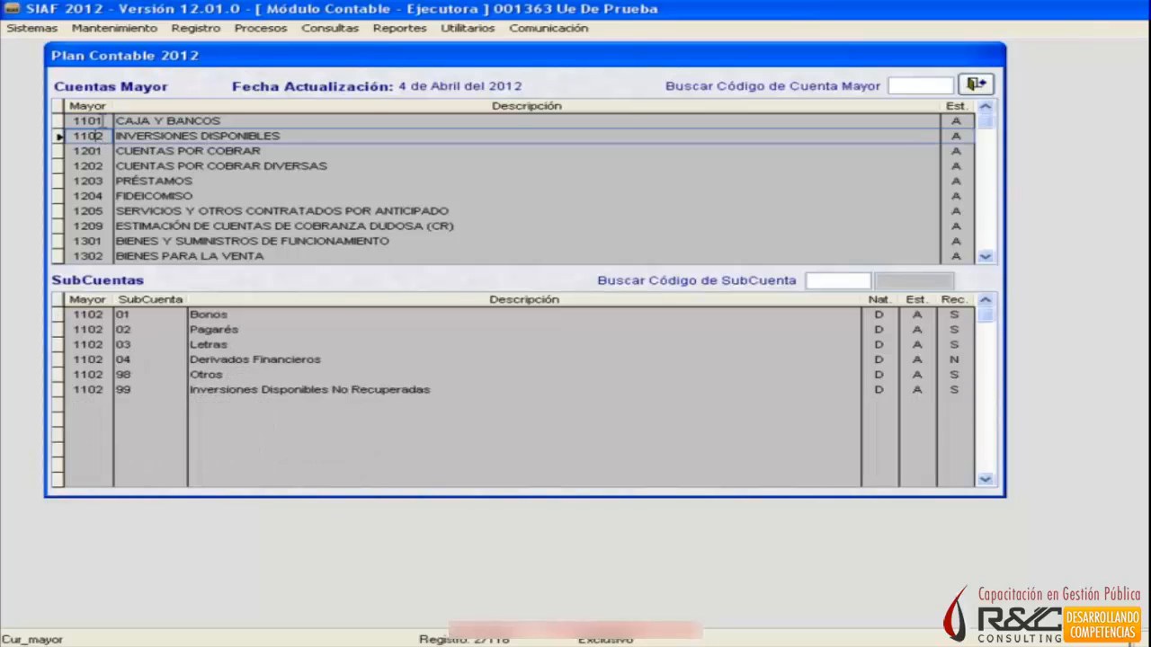
left_click(92, 120)
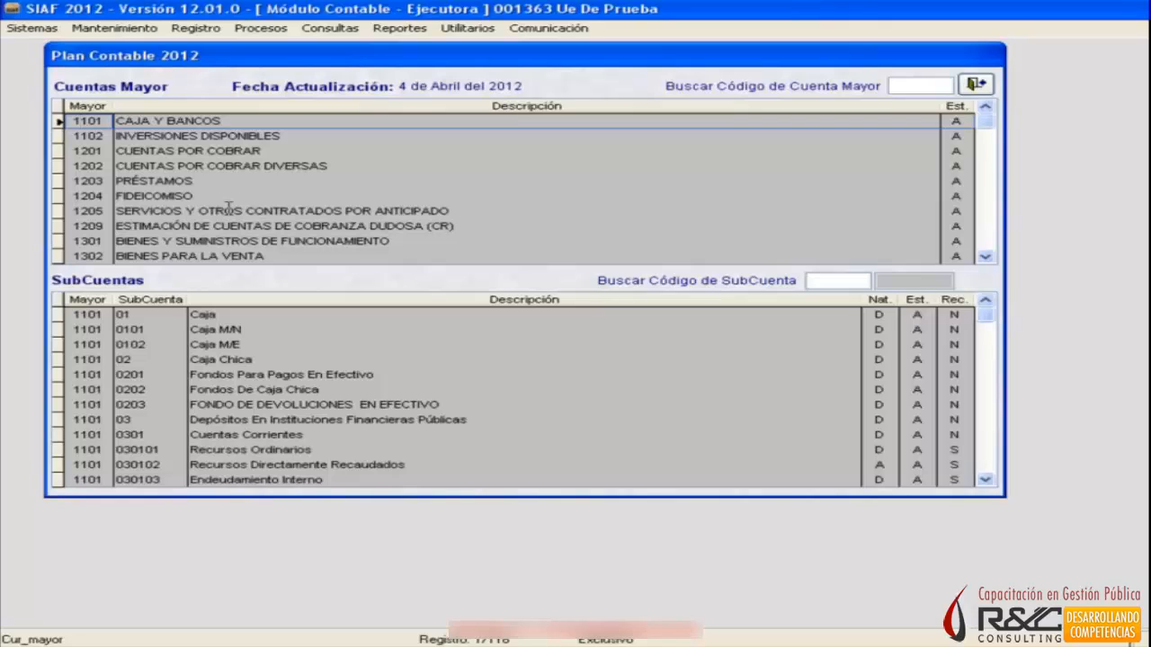
key("Down")
key("Up")
key("Down")
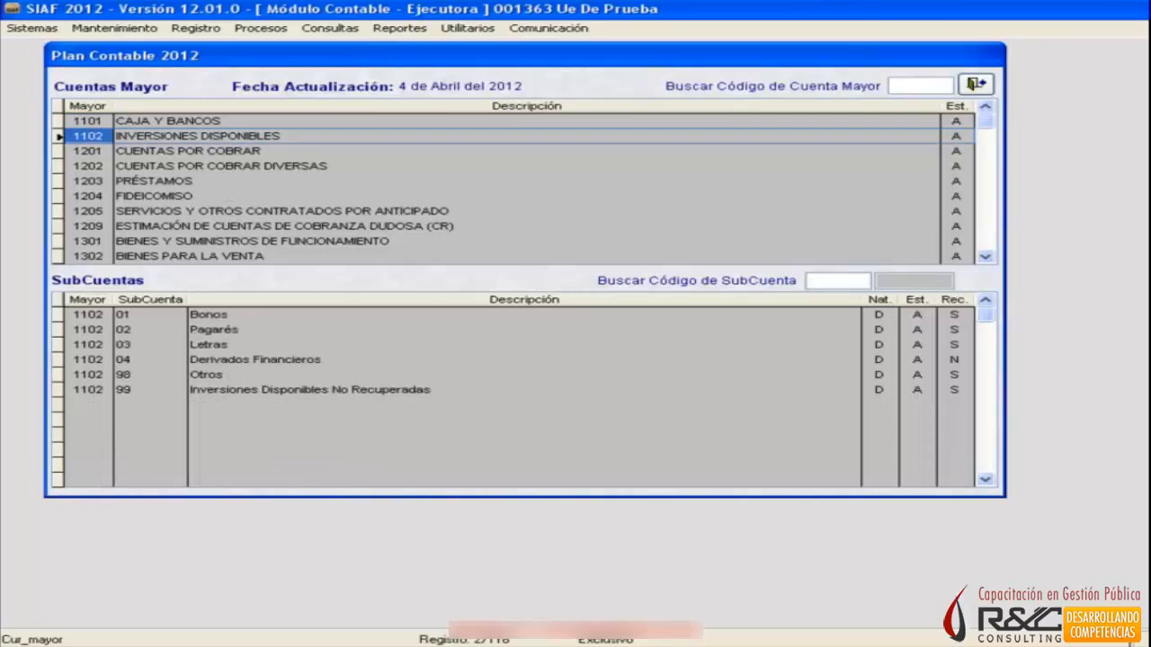
key("Up")
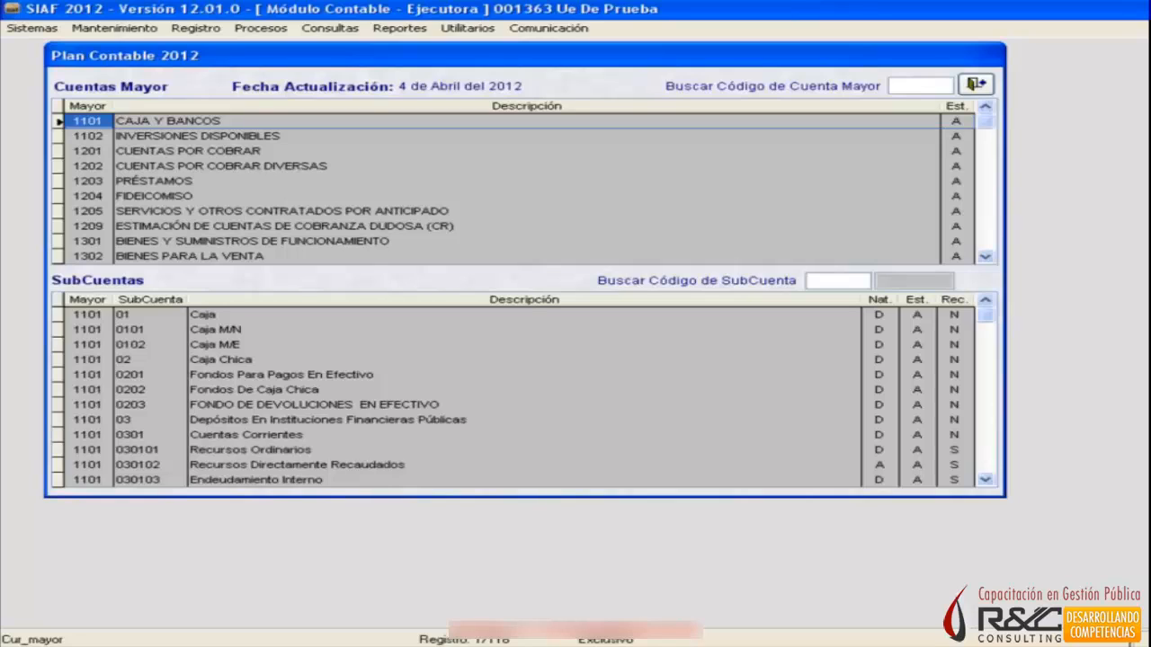
left_click(87, 136)
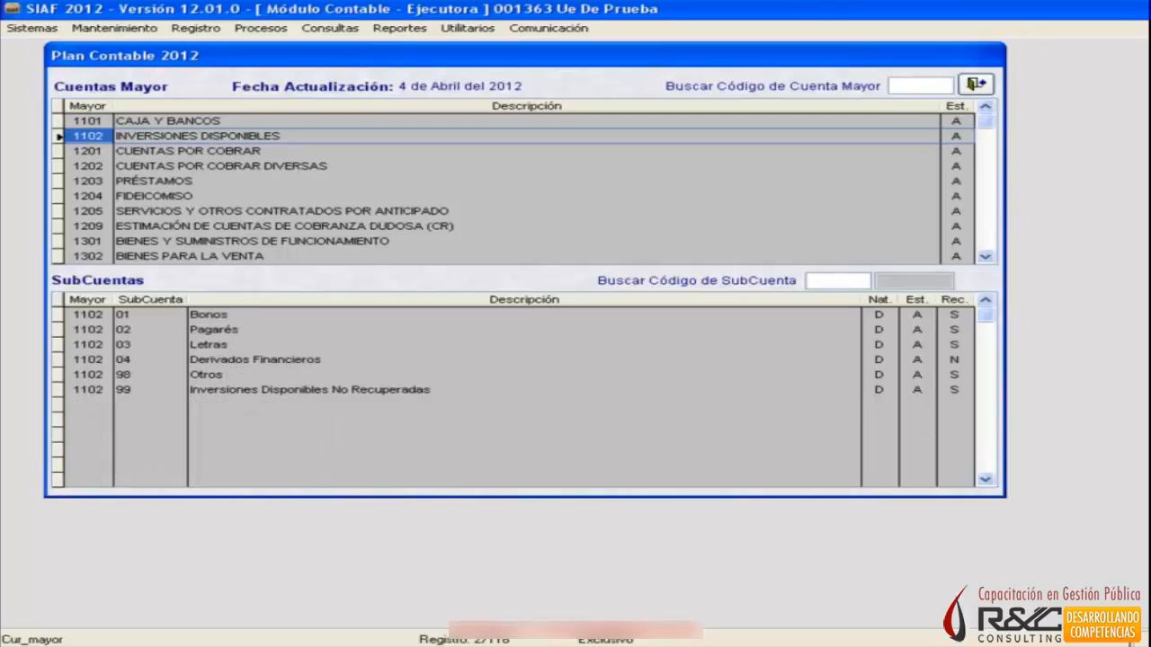
left_click(87, 121)
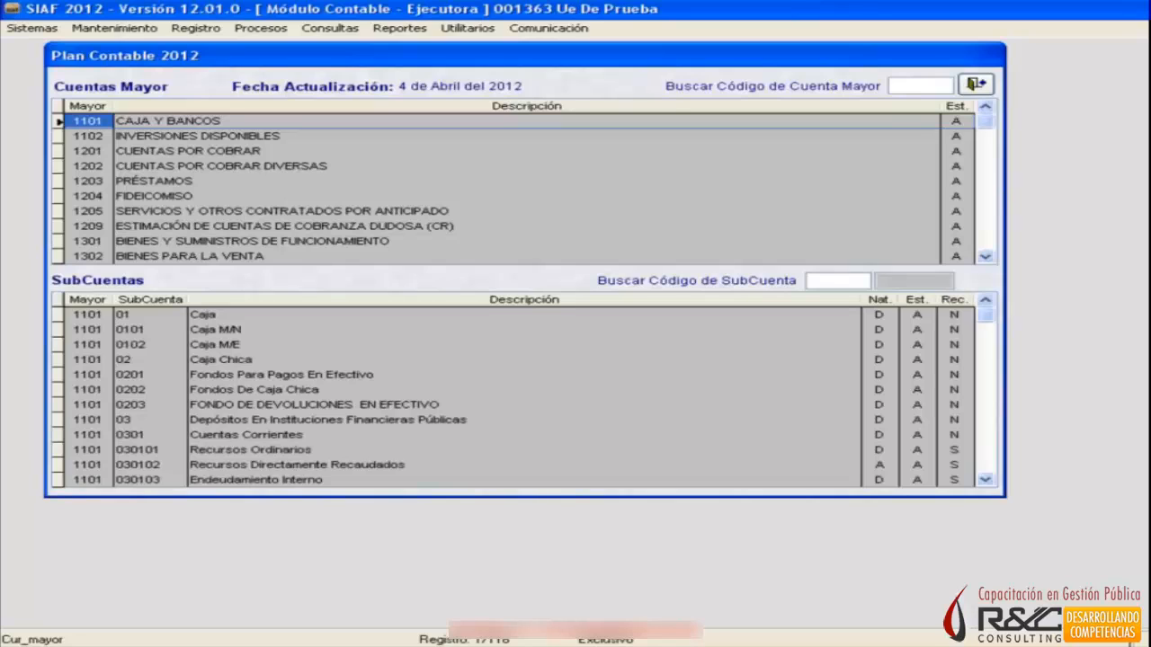
left_click(87, 136)
left_click(87, 120)
left_click(88, 135)
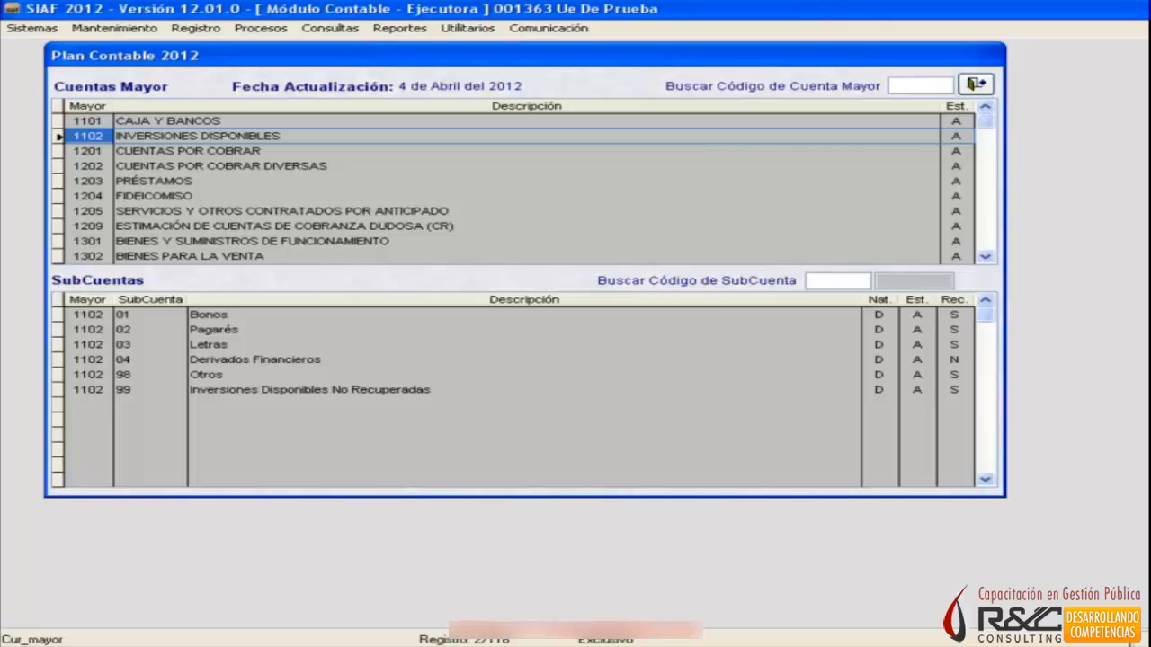
left_click(88, 151)
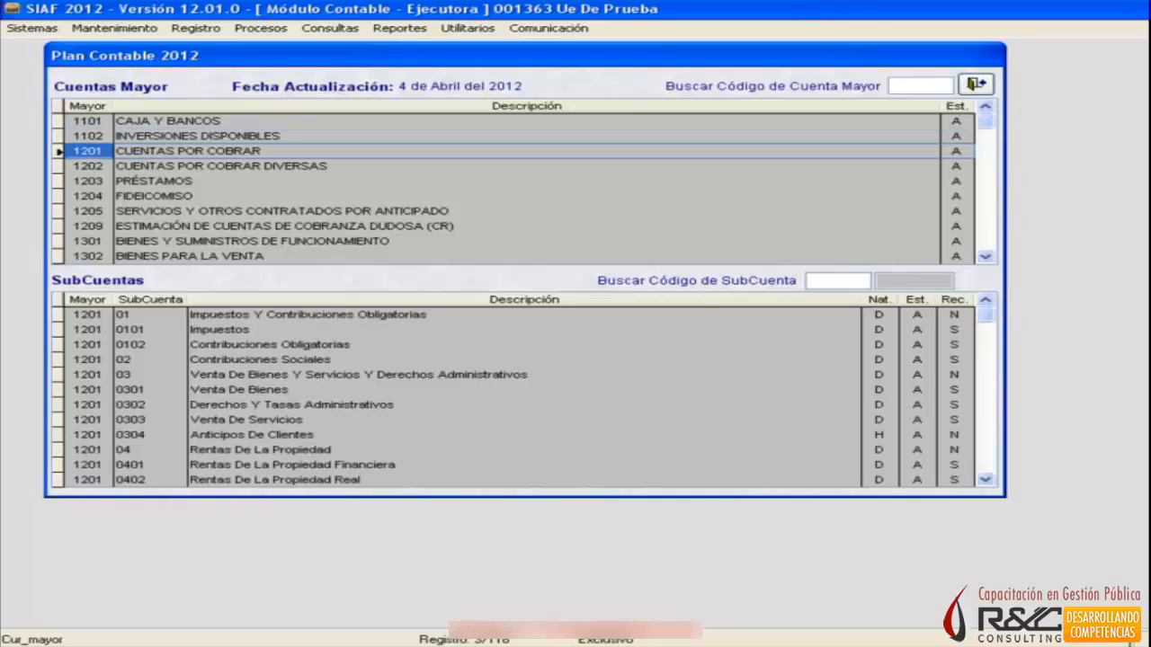
Examine the subaccounts of the major accounts from 1202 Cuentas por Cobrar Diversas to 1209 Estimación de Cuentas de Cobranza Dudosa.
left_click(88, 166)
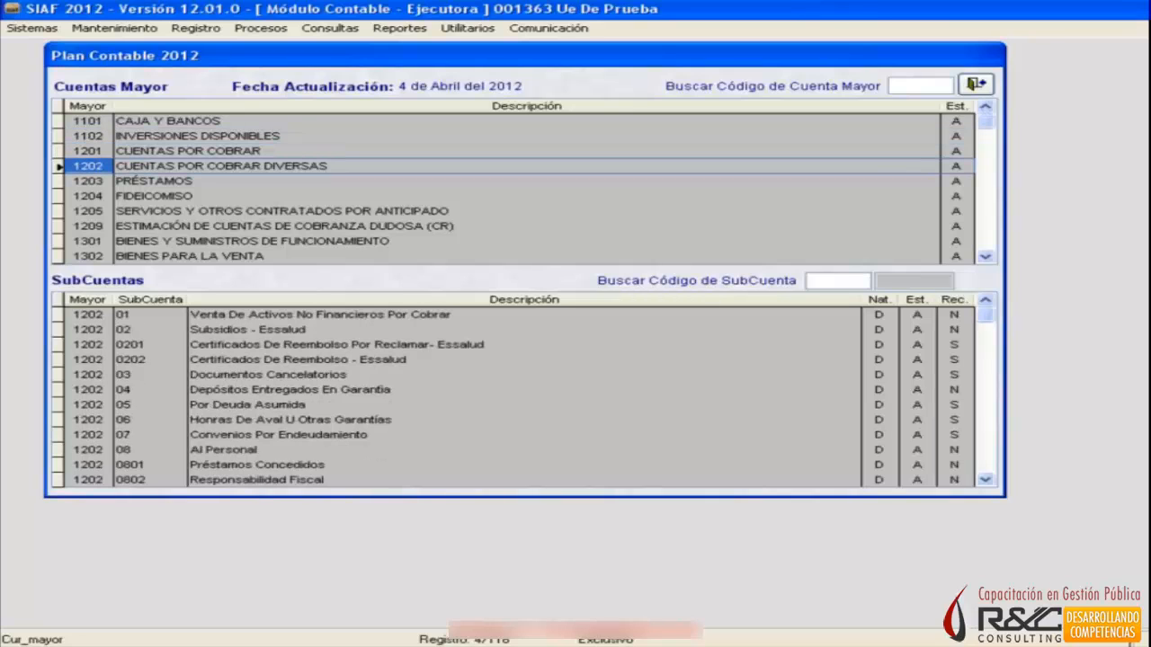
left_click(88, 181)
left_click(88, 196)
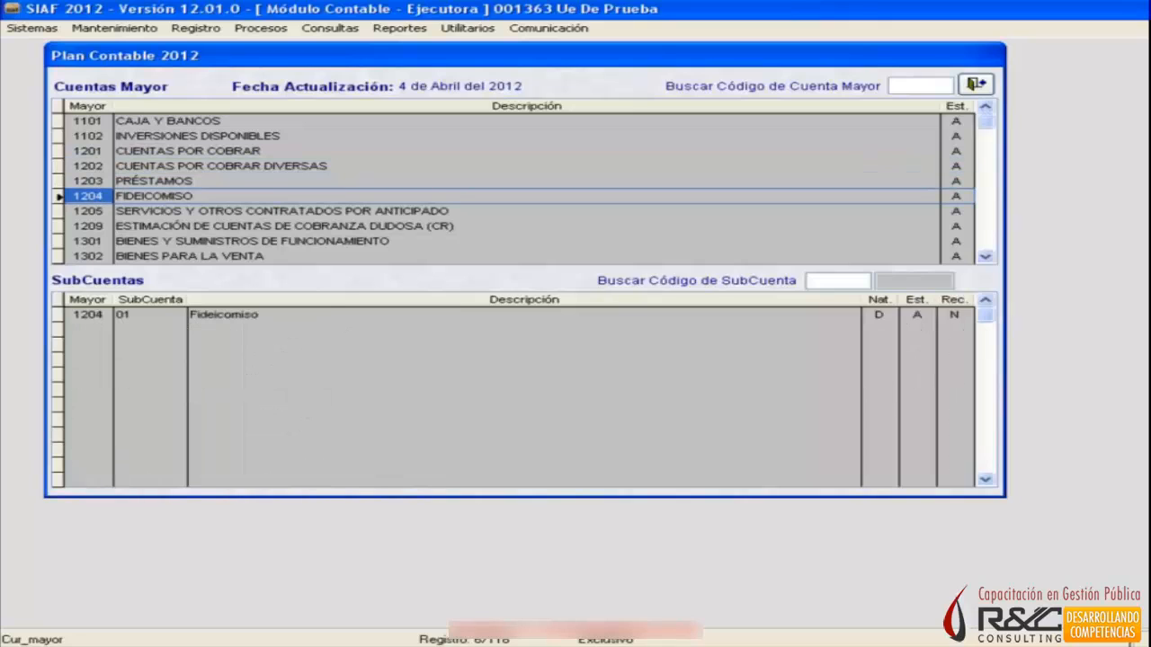
left_click(88, 211)
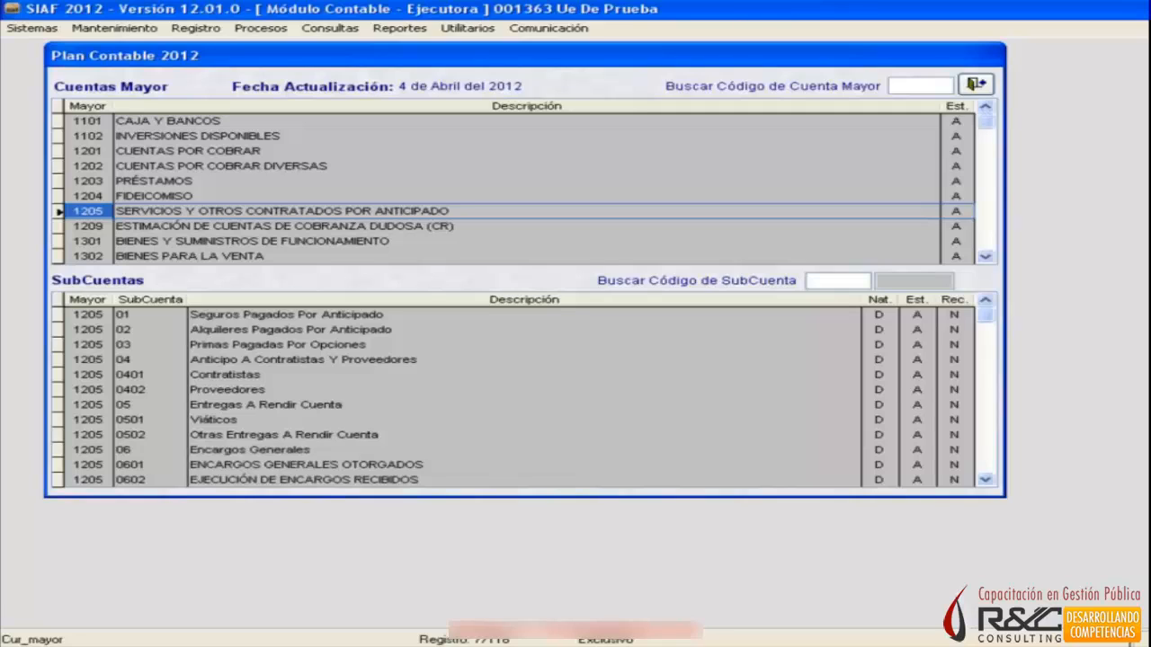
key("Down")
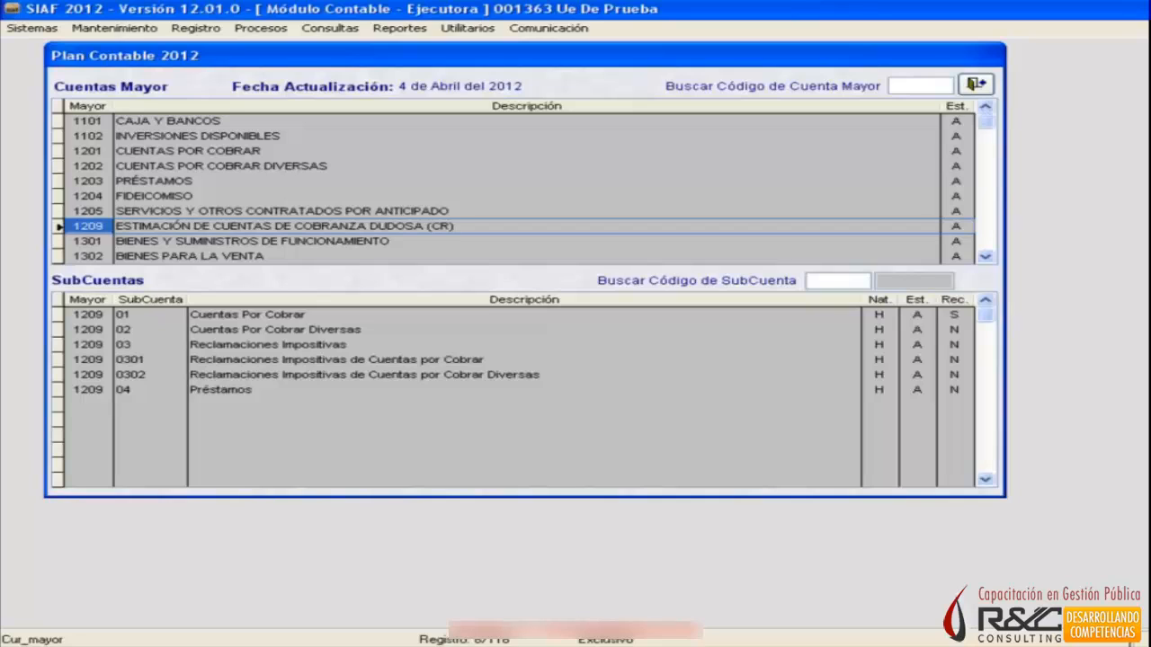
key("Up")
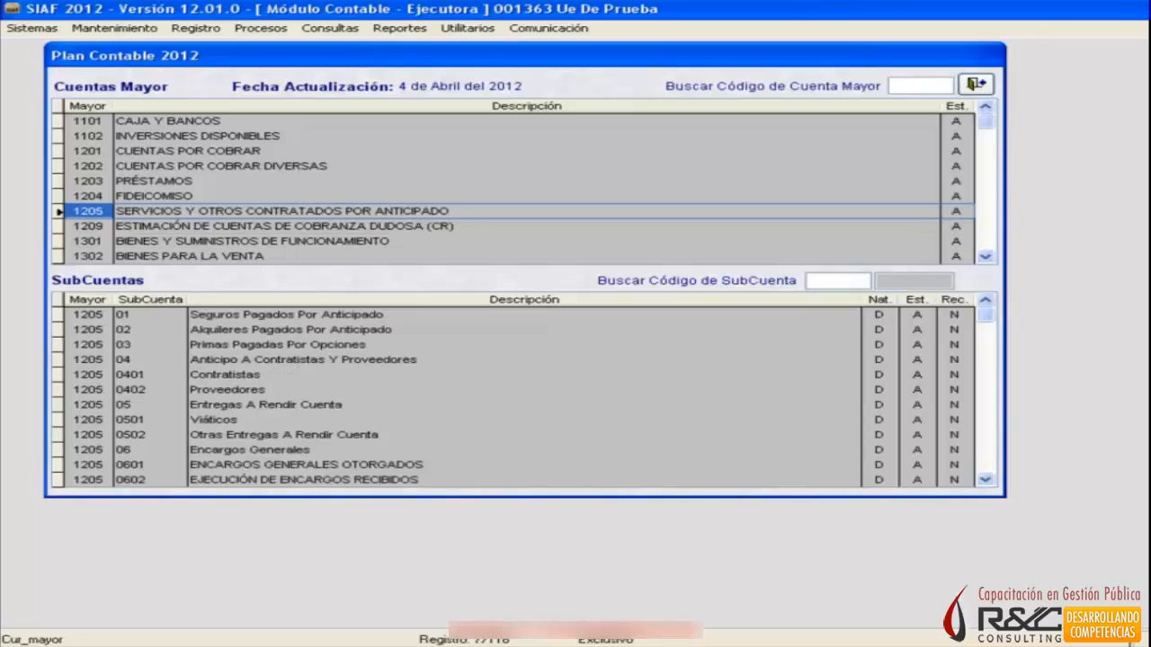
Return to major account 1201 Cuentas por Cobrar and examine the Nat., Est. and Rec. columns of its subaccounts.
key("Up")
key("Up")
key("Up")
key("Up")
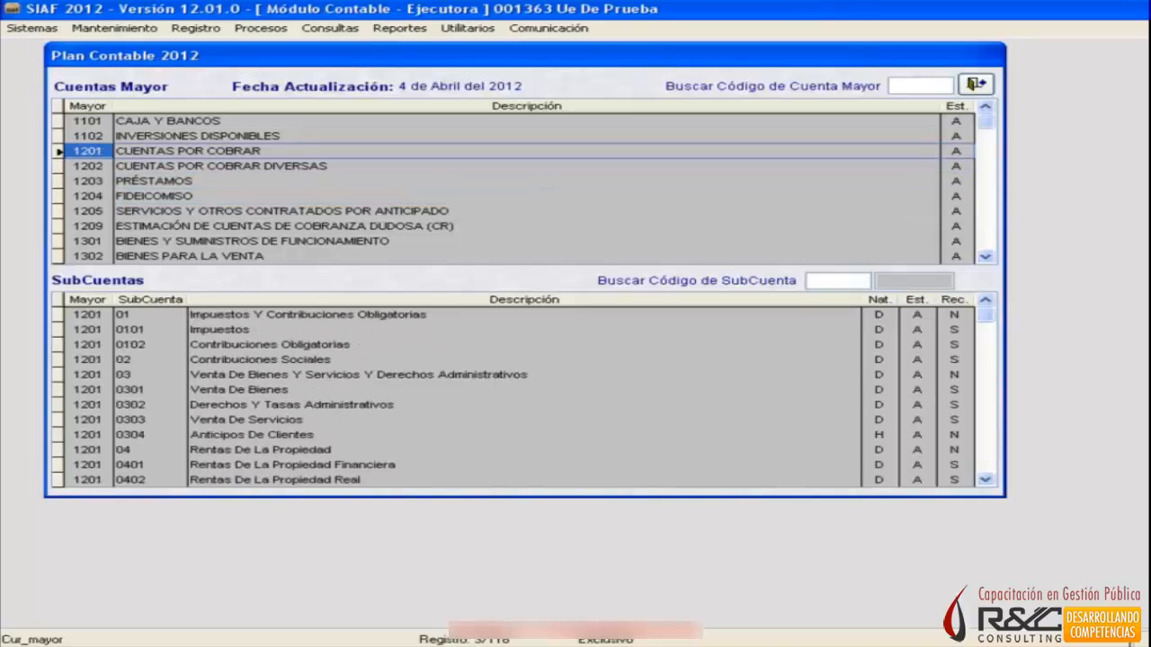
key("Up")
key("Down")
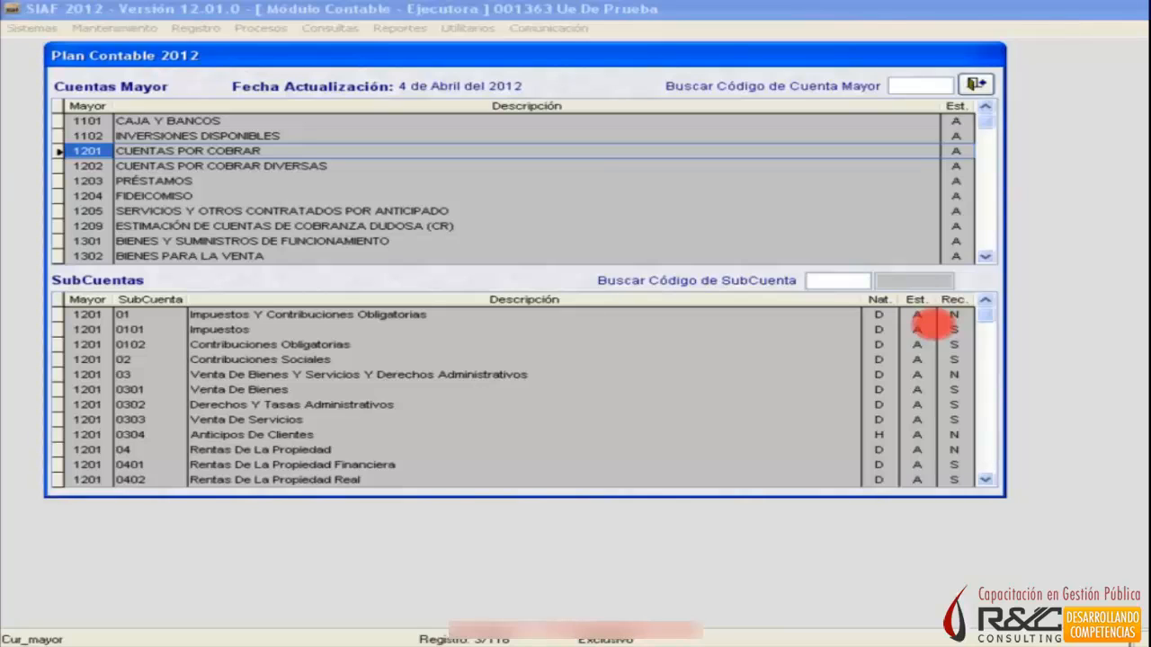
Compare the Nat. and Rec. columns in the subaccounts of major accounts 1202, 1203 Préstamos and 1209.
left_click(97, 165)
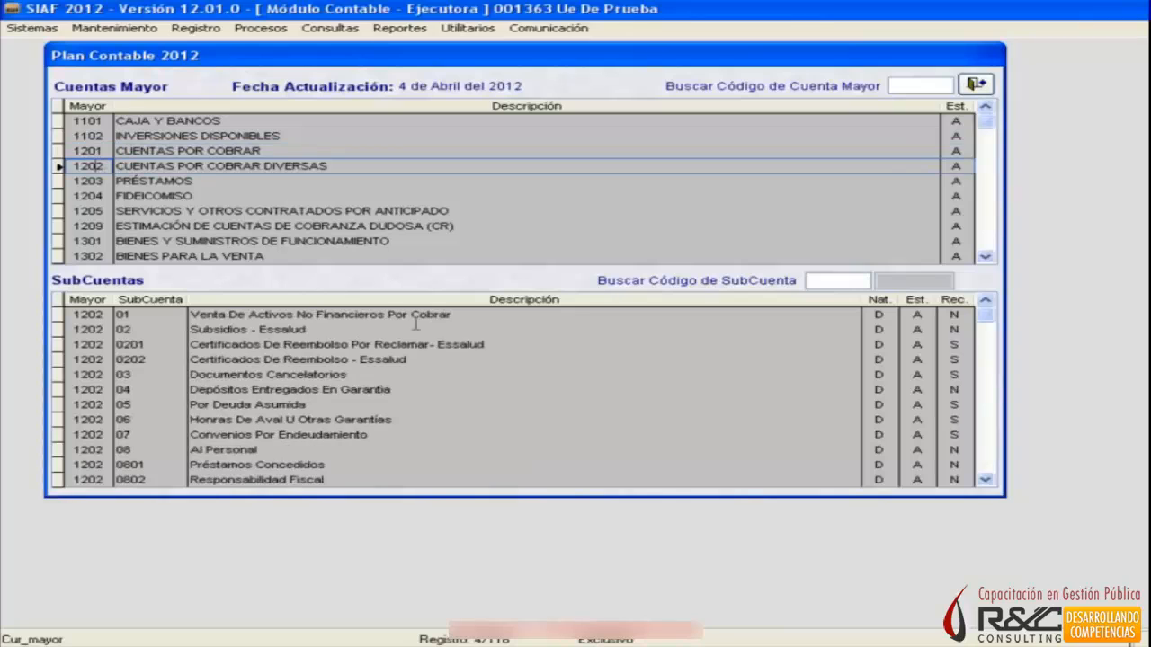
key("Down")
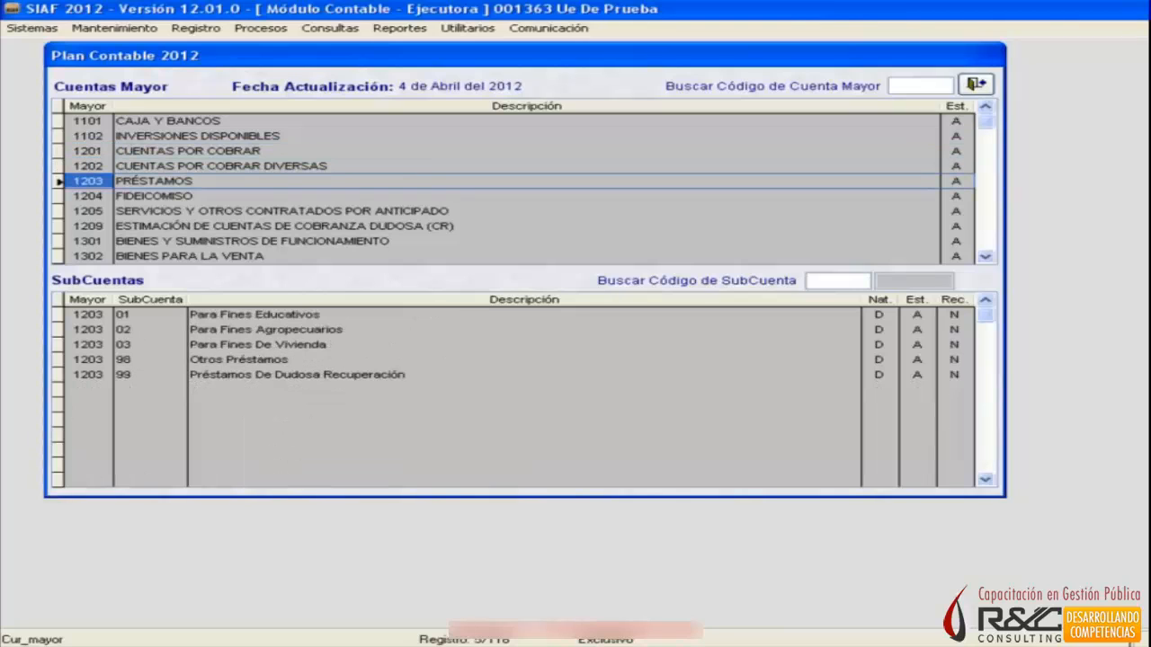
left_click(88, 225)
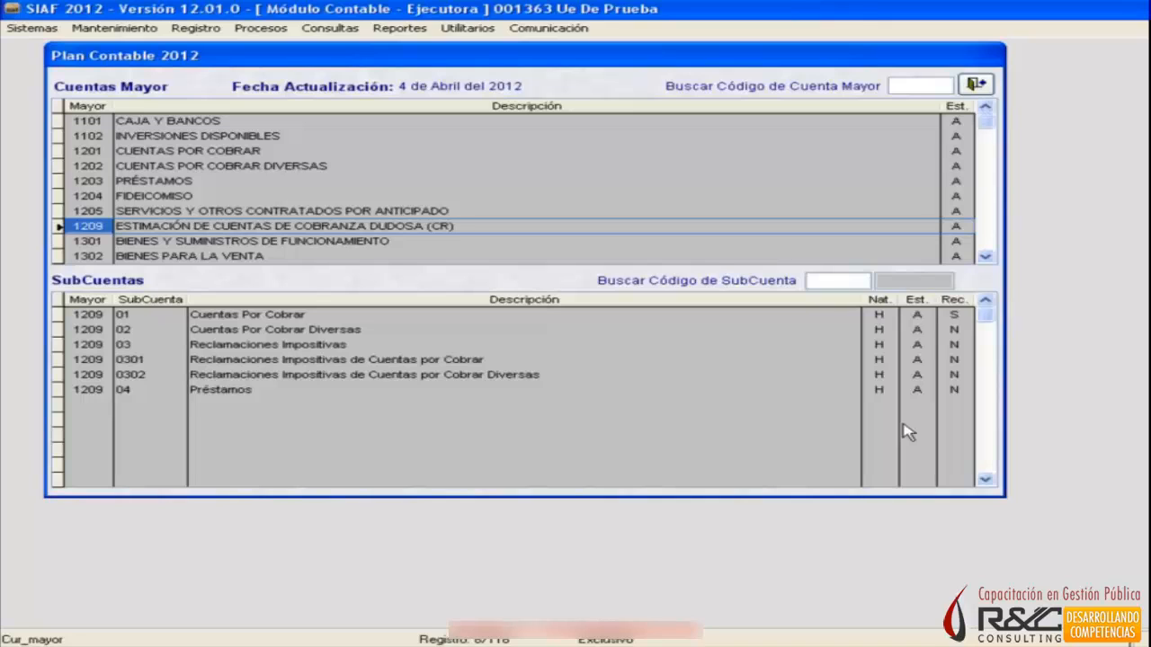
Browse the inventory and investment major accounts from 1301 Bienes y Suministros de Funcionamiento onward to 1501 Edificios y Estructuras.
key("Down")
key("Down")
key("Down")
key("Down")
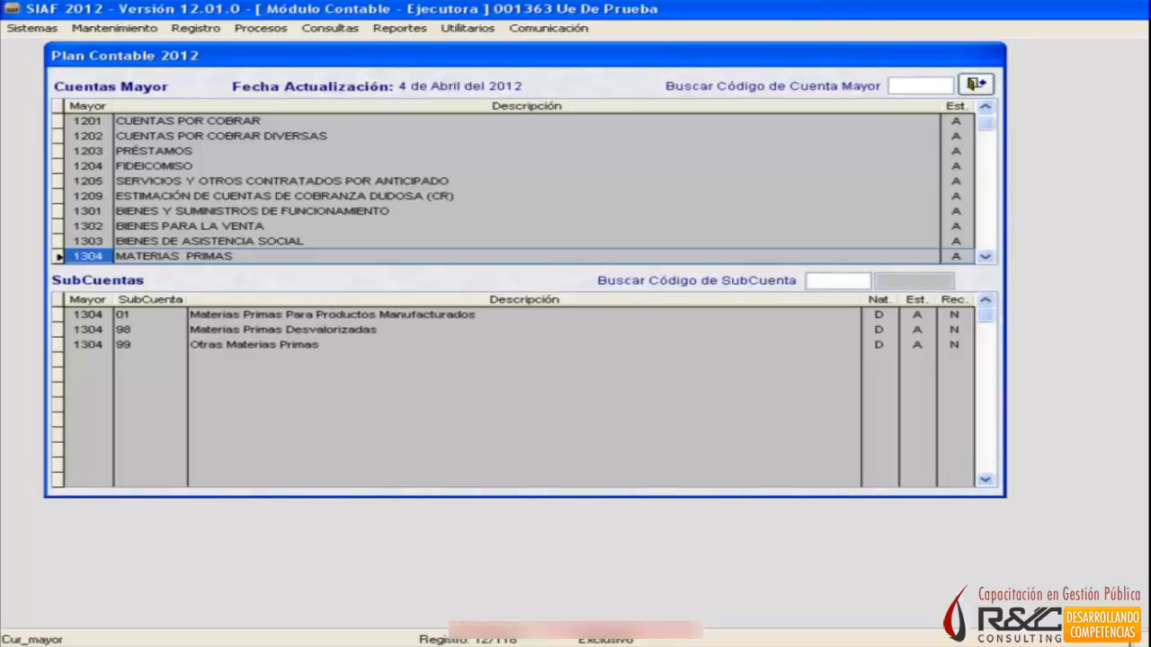
key("Down")
key("Down")
key("Down")
key("Down")
key("Down")
key("Down")
key("Down")
key("Down")
key("Down")
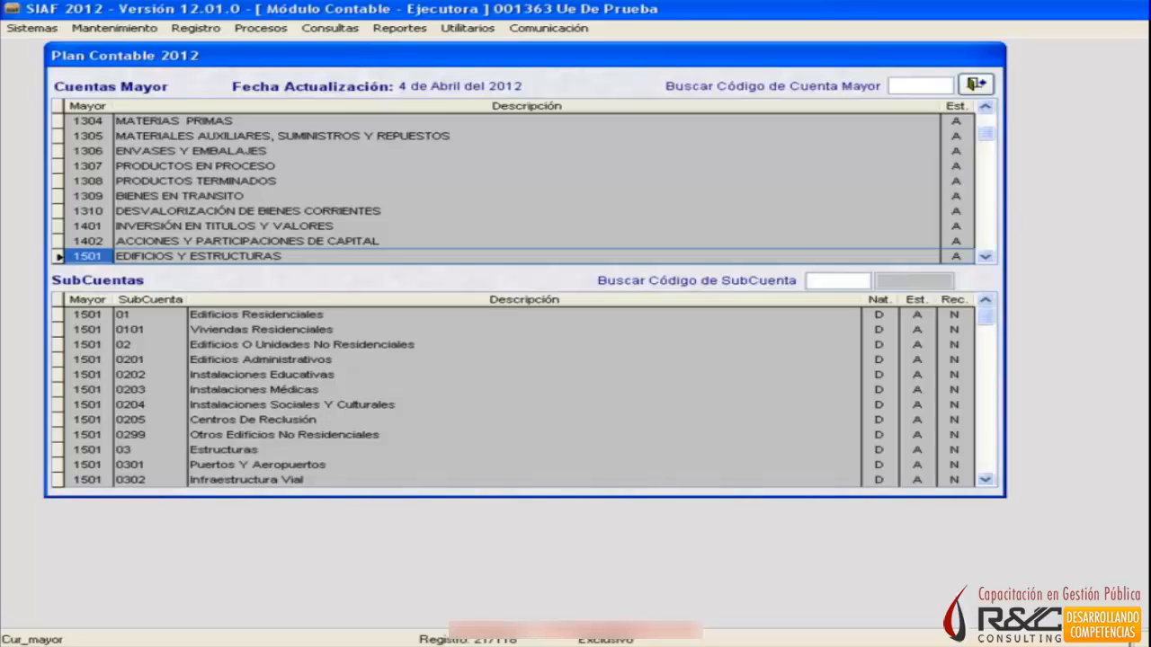
Review the subaccounts of the remaining asset accounts, from 1501 Edificios y Estructuras to 1601 Traspasos y Remesas.
left_click(198, 256)
key("Down")
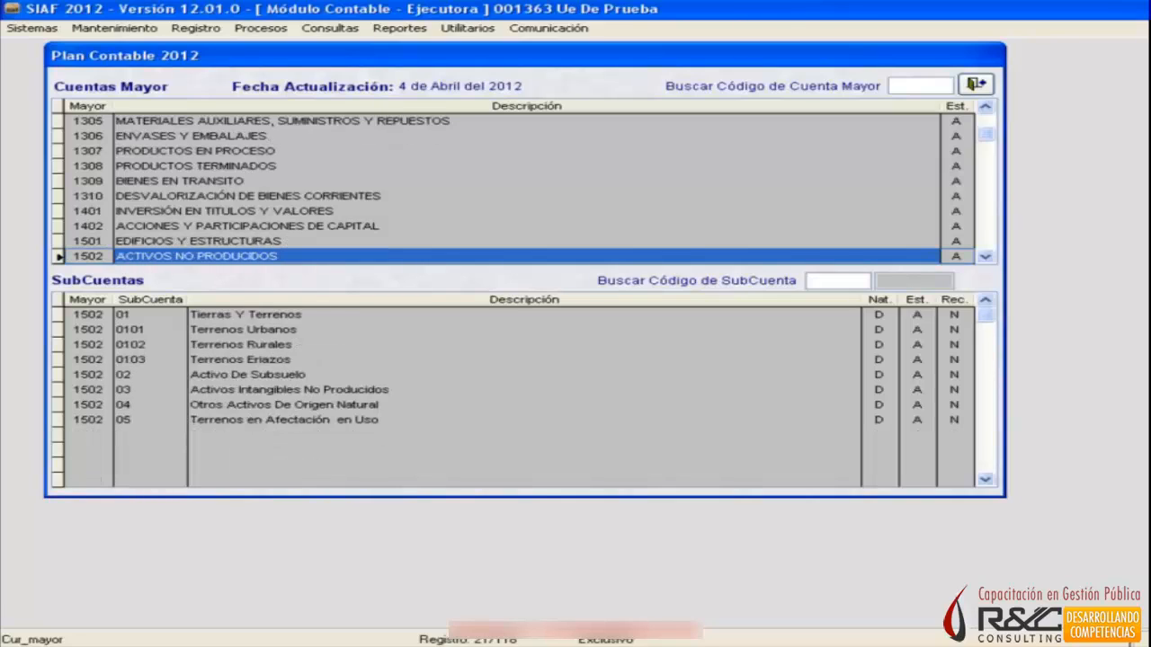
key("Down")
key("Down")
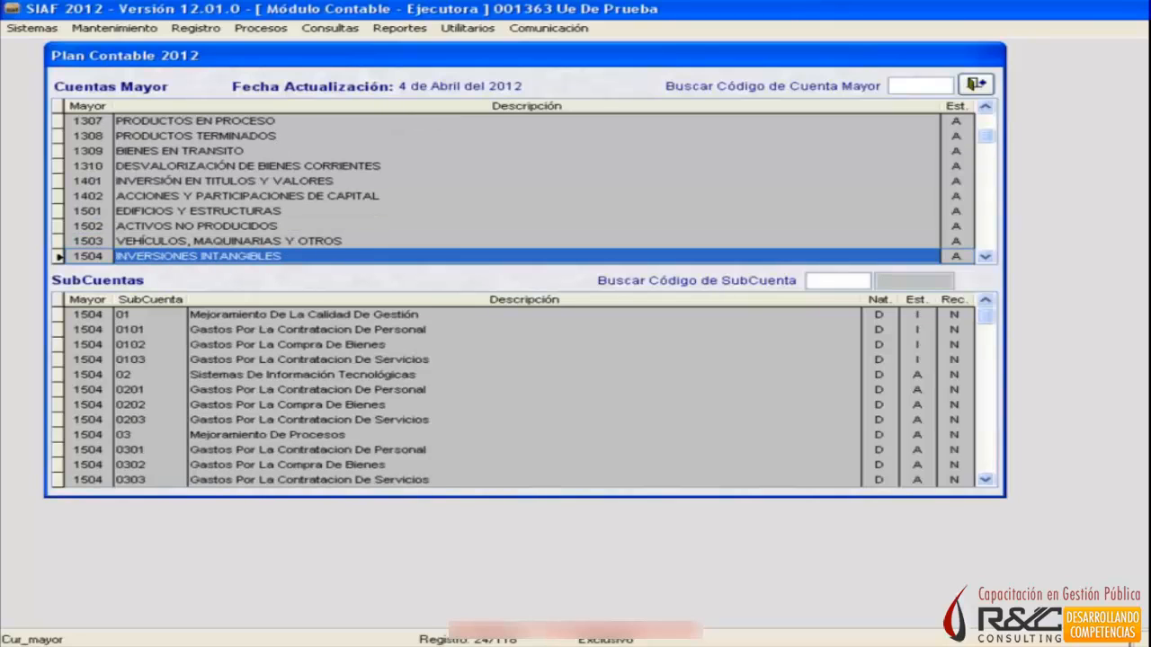
key("Down")
key("Down")
key("Down")
key("Down")
key("Down")
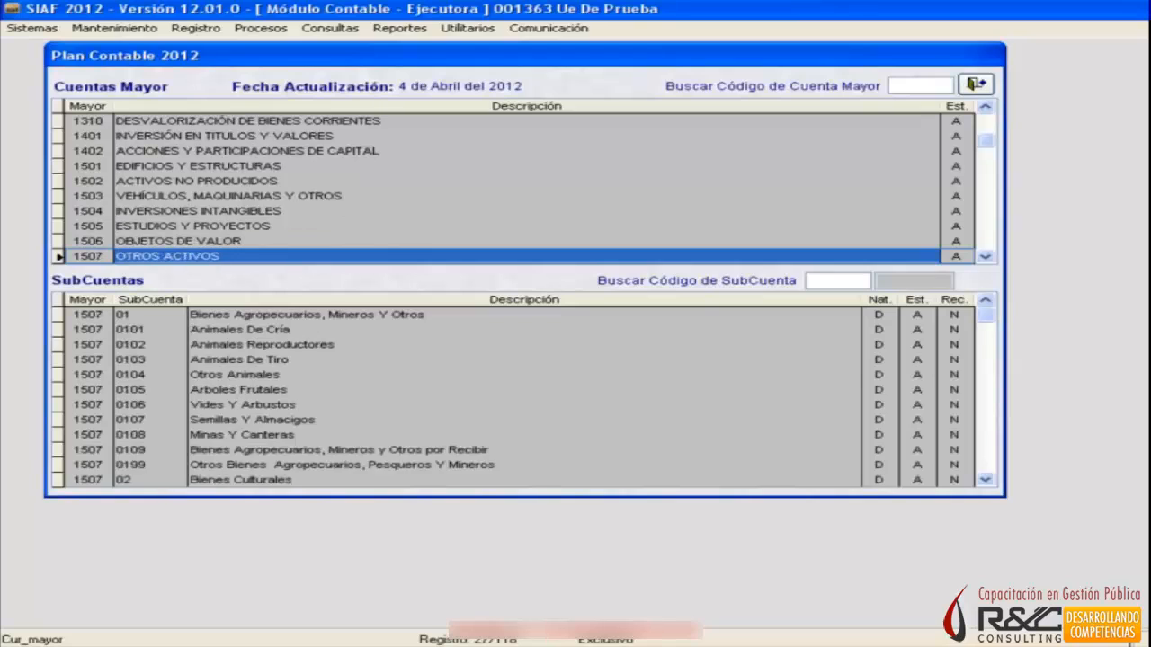
key("Down")
key("Up")
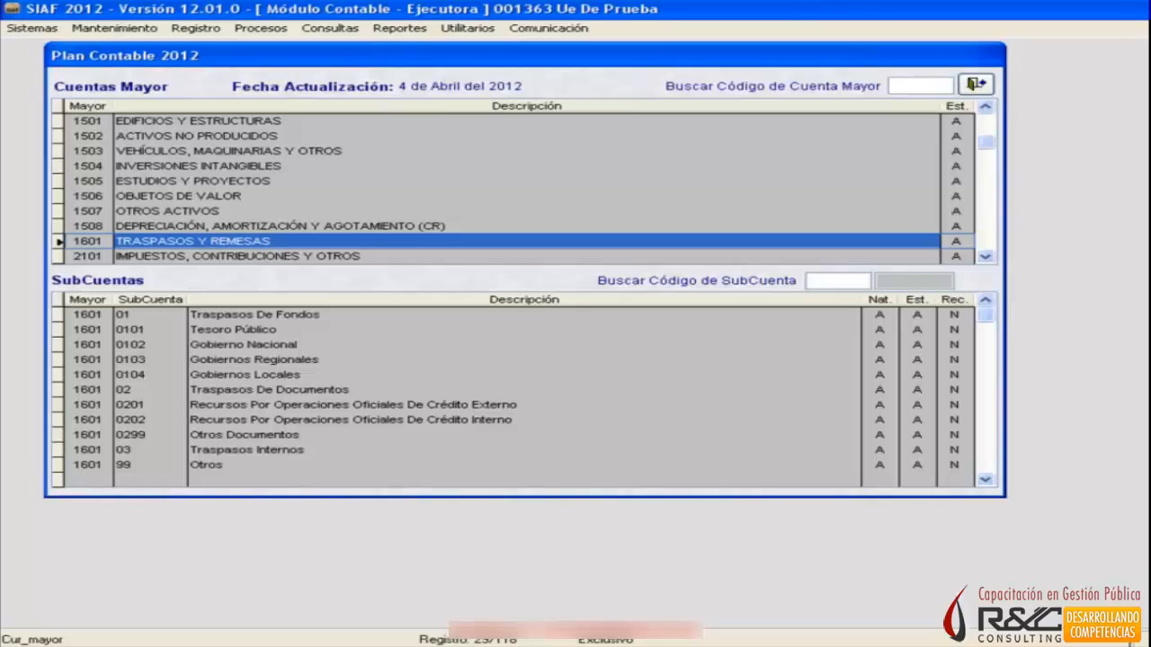
Review the subaccounts of the liability accounts from 2101 Impuestos, Contribuciones y Otros to 2501 Ingresos Diferidos.
key("Down")
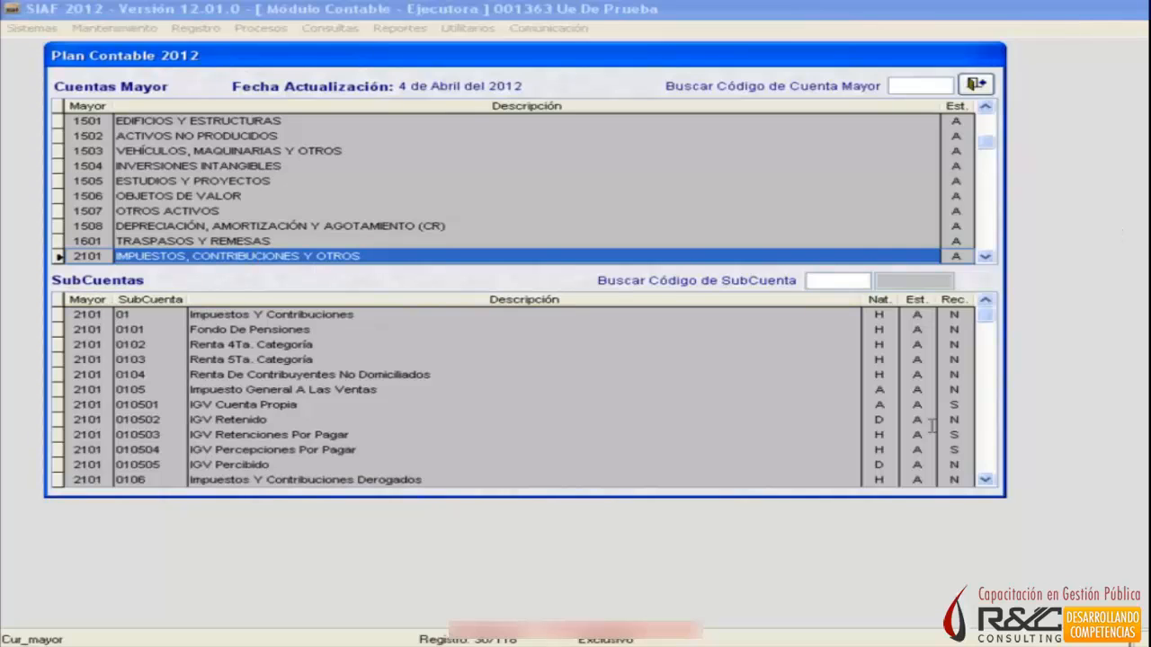
key("Down")
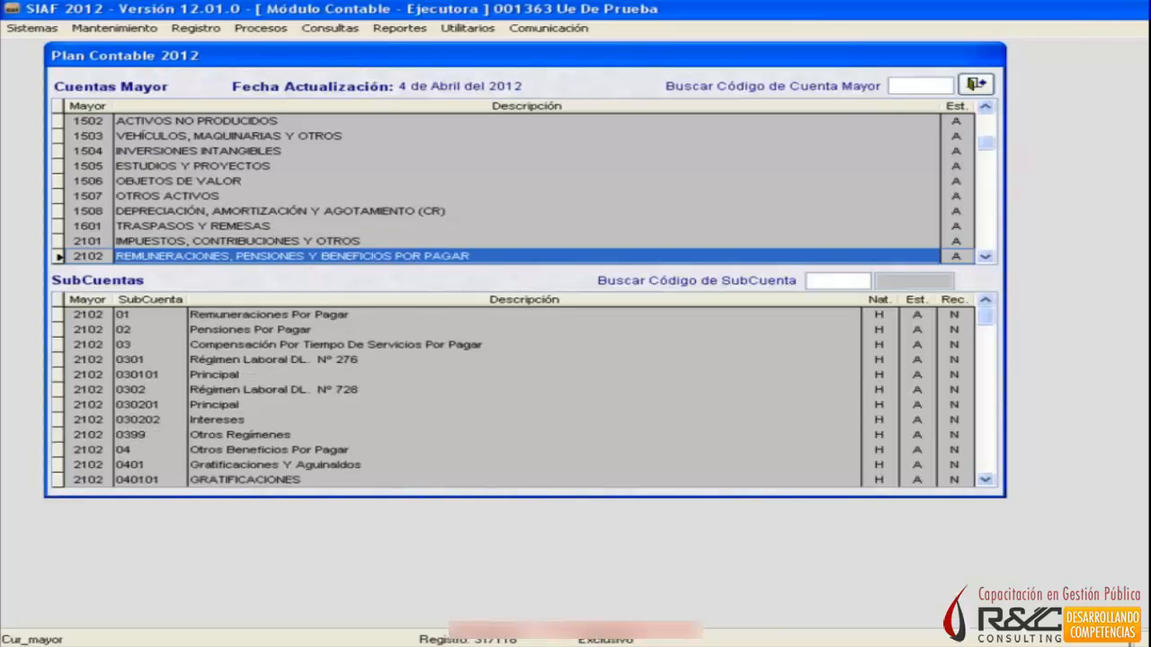
key("Down")
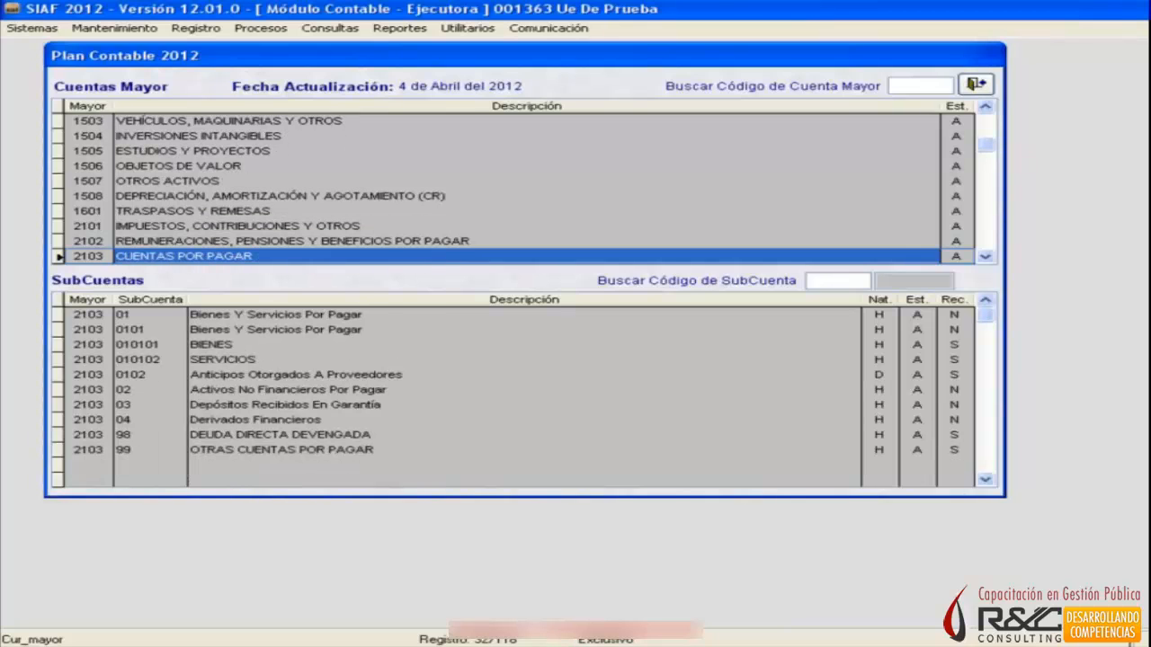
key("Down")
key("Down")
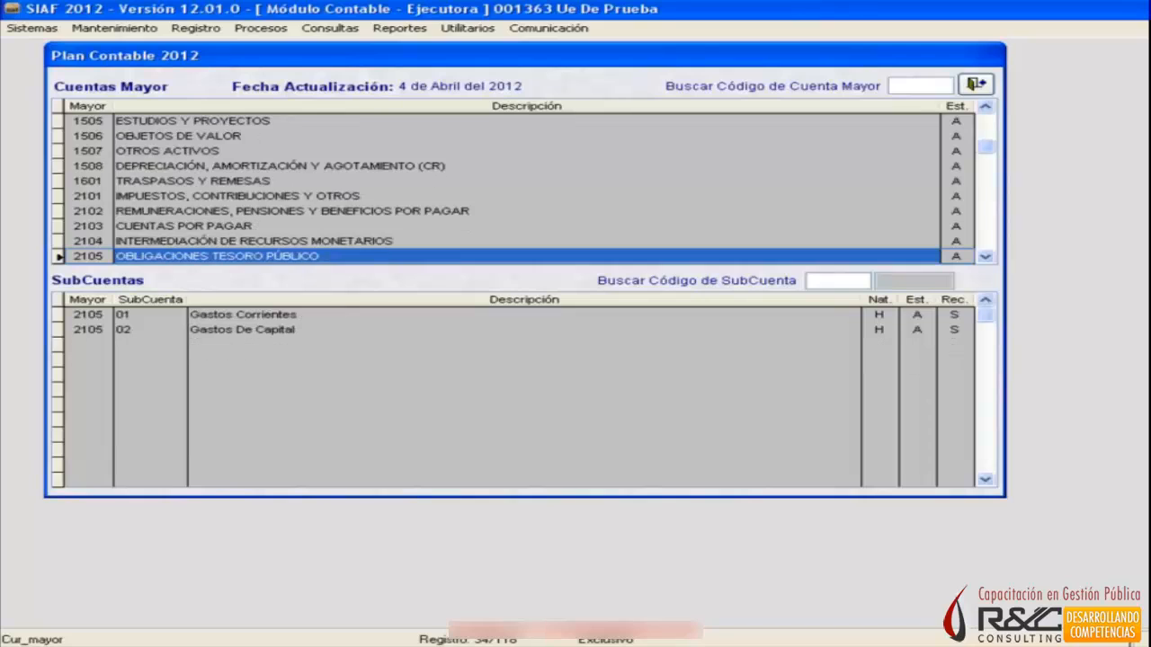
key("Down")
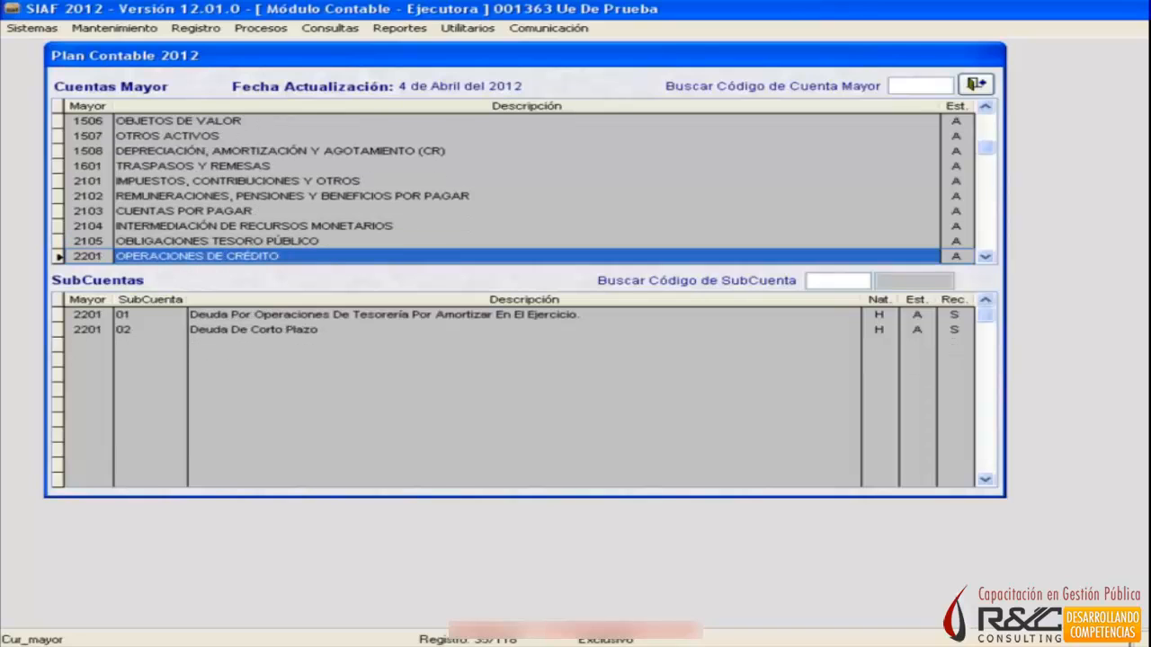
key("Down")
key("Down")
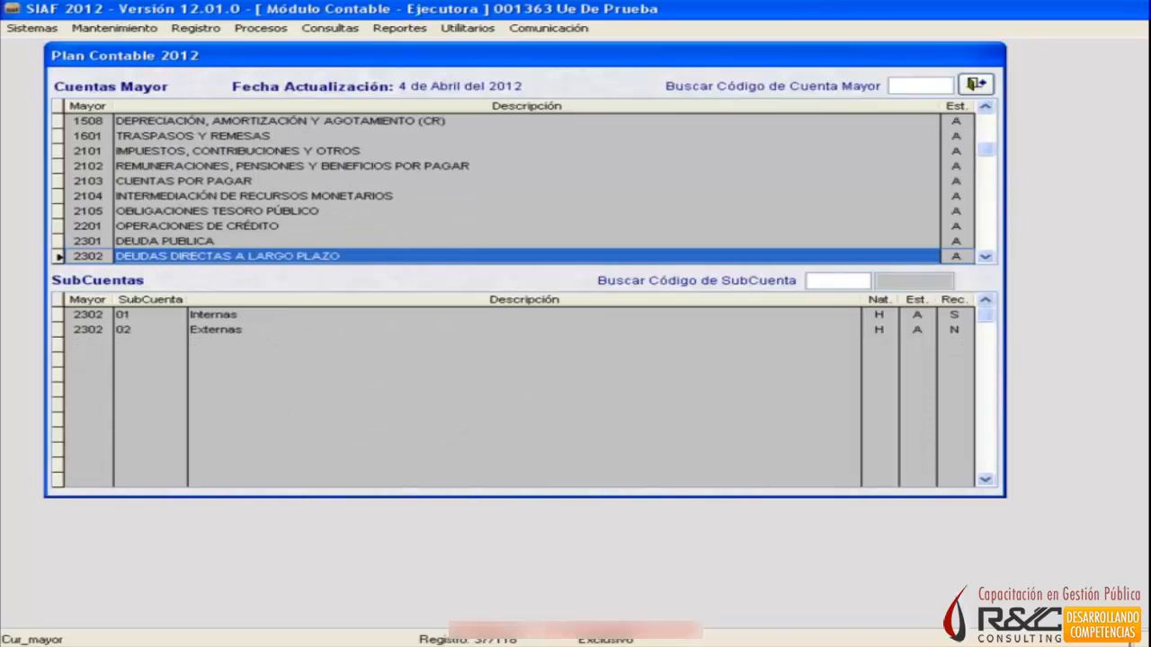
key("Down")
key("Down")
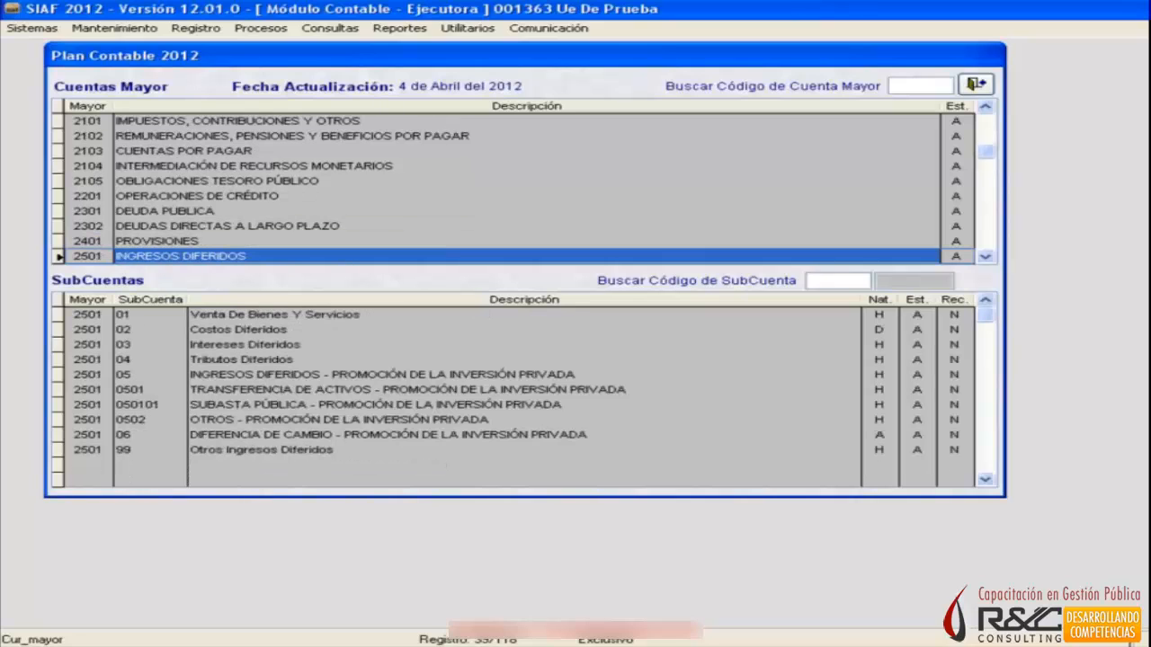
key("Up")
key("Down")
key("Down")
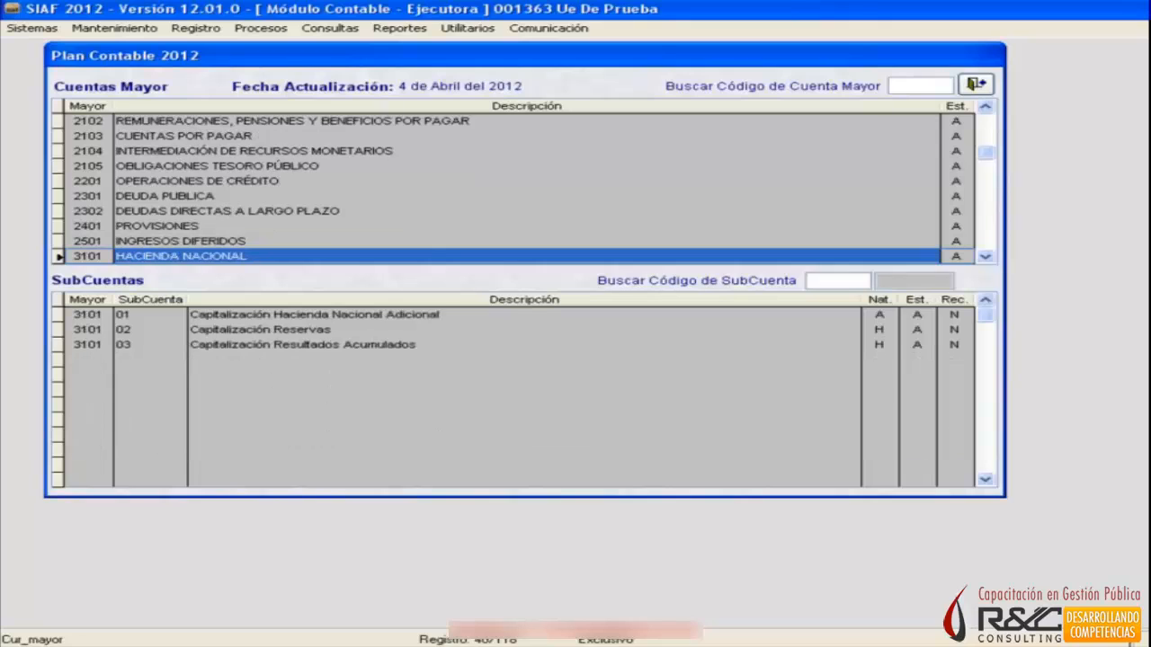
Examine the subaccounts of the equity accounts from 3101 Hacienda Nacional to 3501 Efectos de Saneamiento Contable, continuing to 4101.
key("Down")
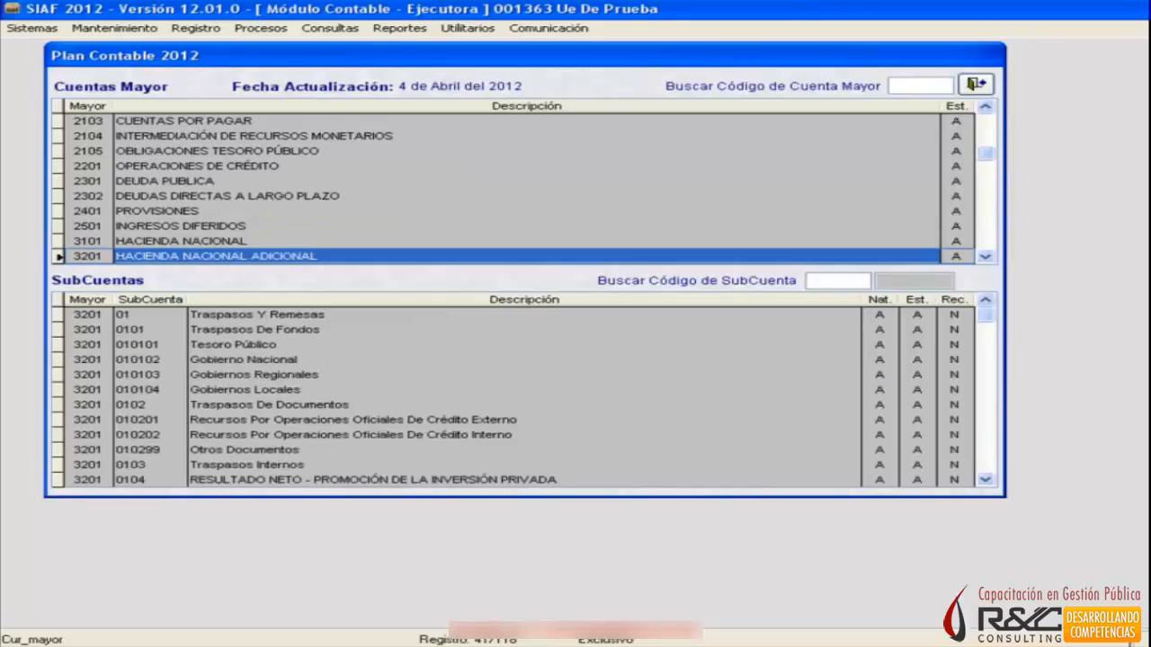
key("Down")
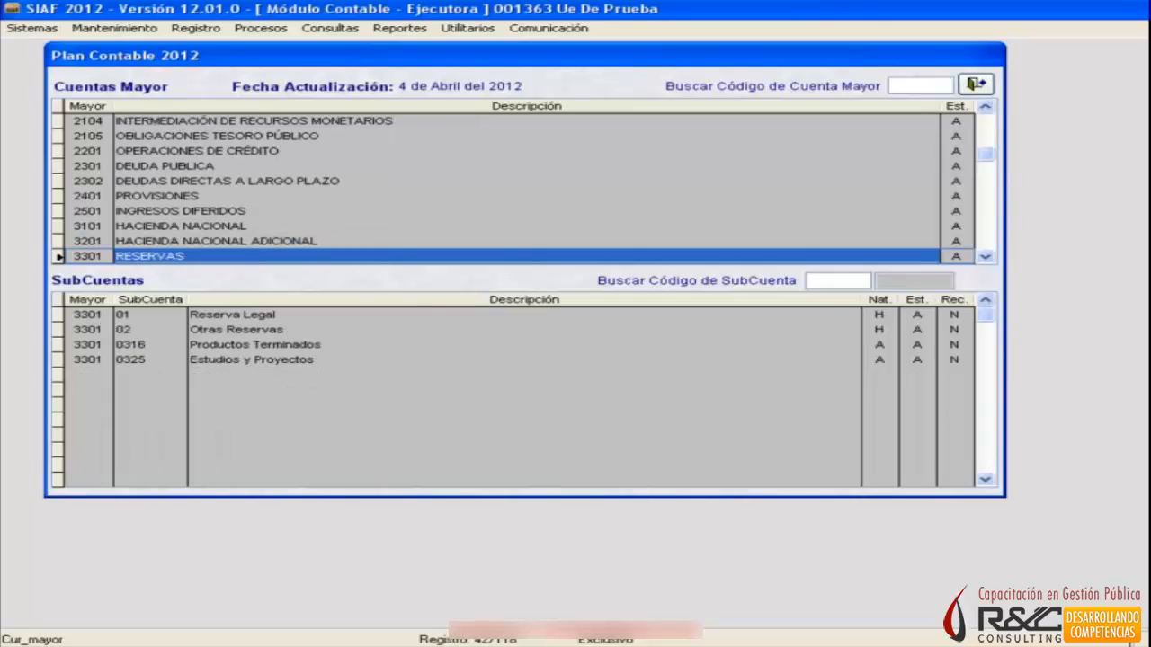
key("Down")
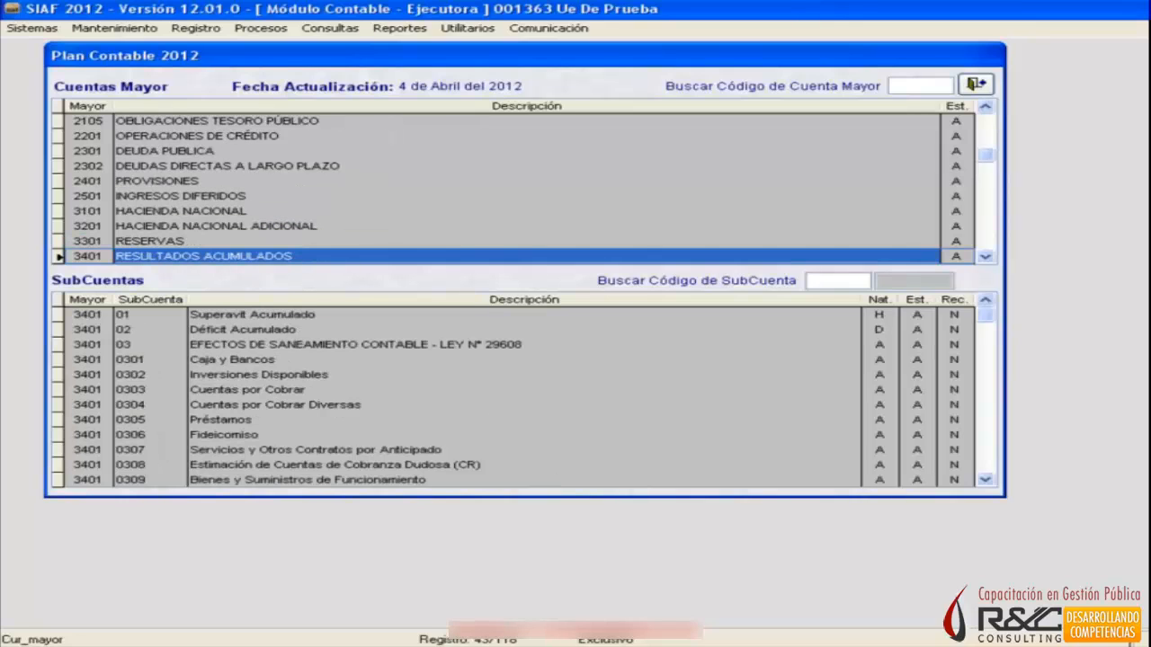
key("Down")
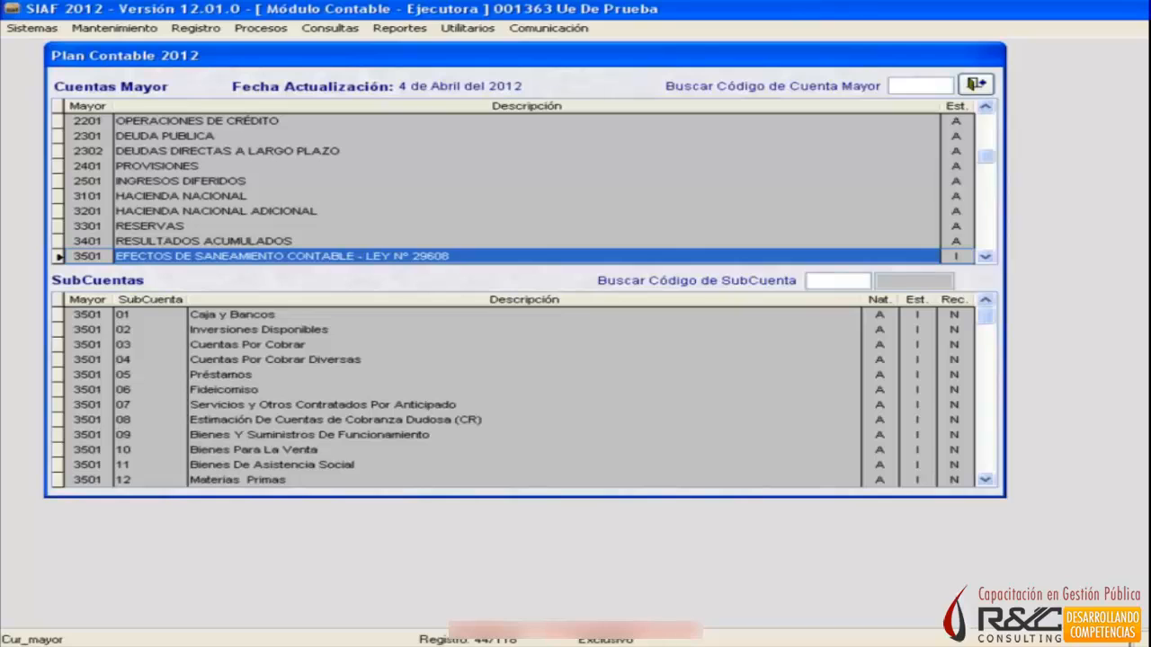
key("Down")
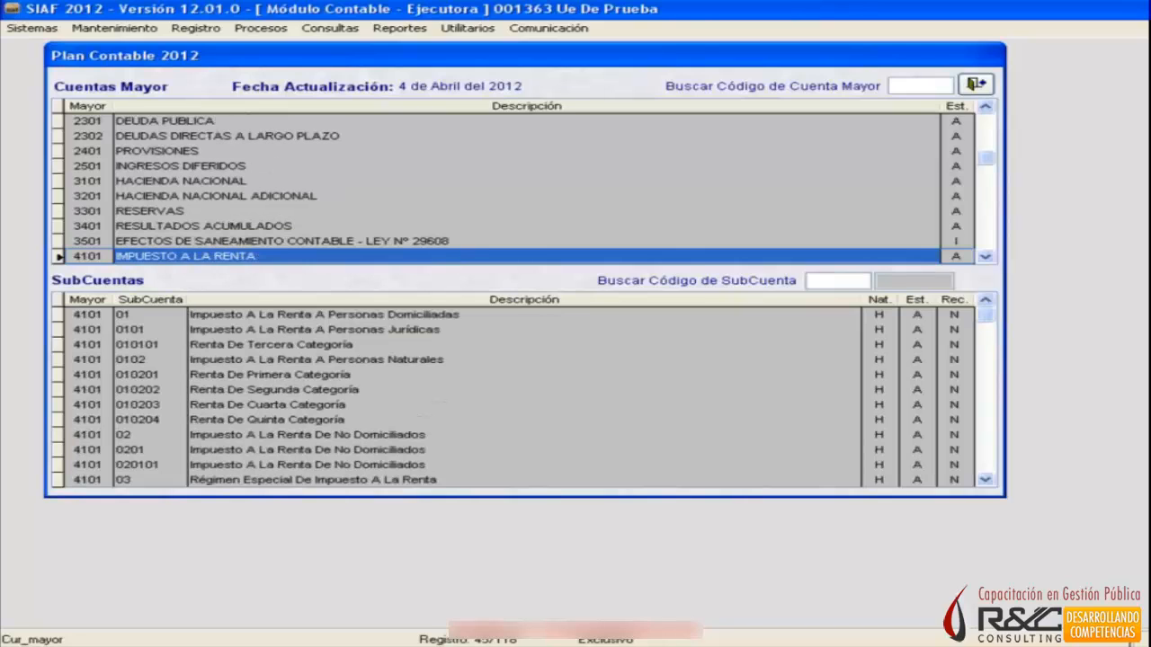
Go back to 3101 Hacienda Nacional and review the equity accounts again up to 4101 Impuesto a la Renta.
key("Up")
key("Up")
key("Up")
key("Up")
key("Up")
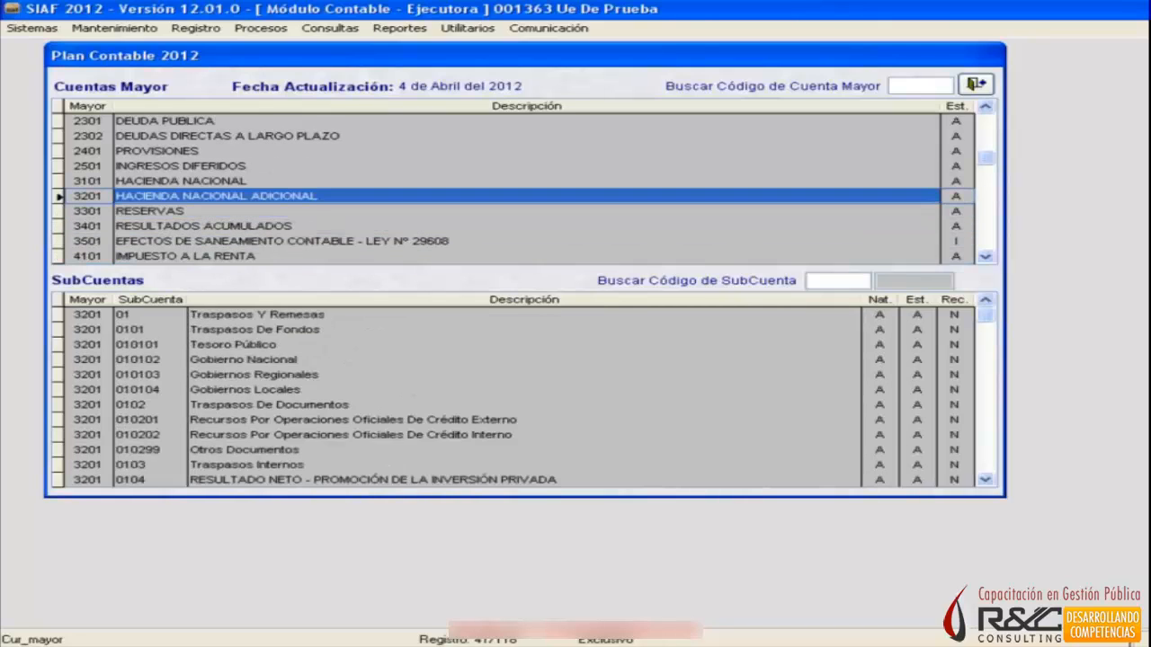
key("Up")
key("Down")
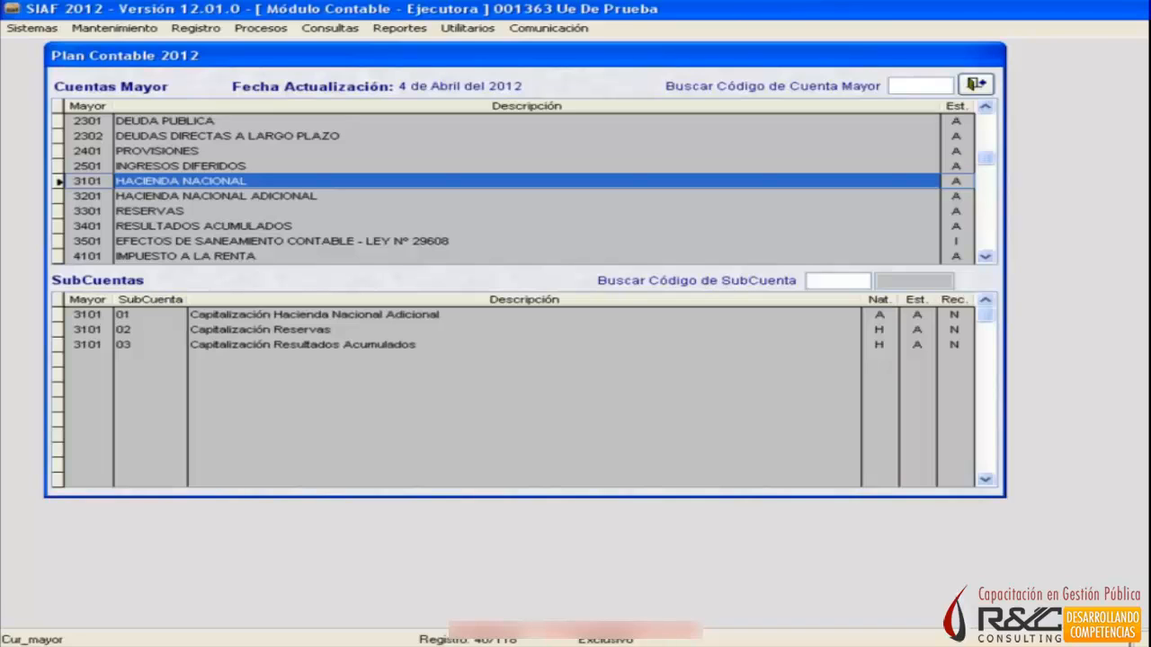
key("Down")
key("Down")
key("Down")
key("Down")
key("Down")
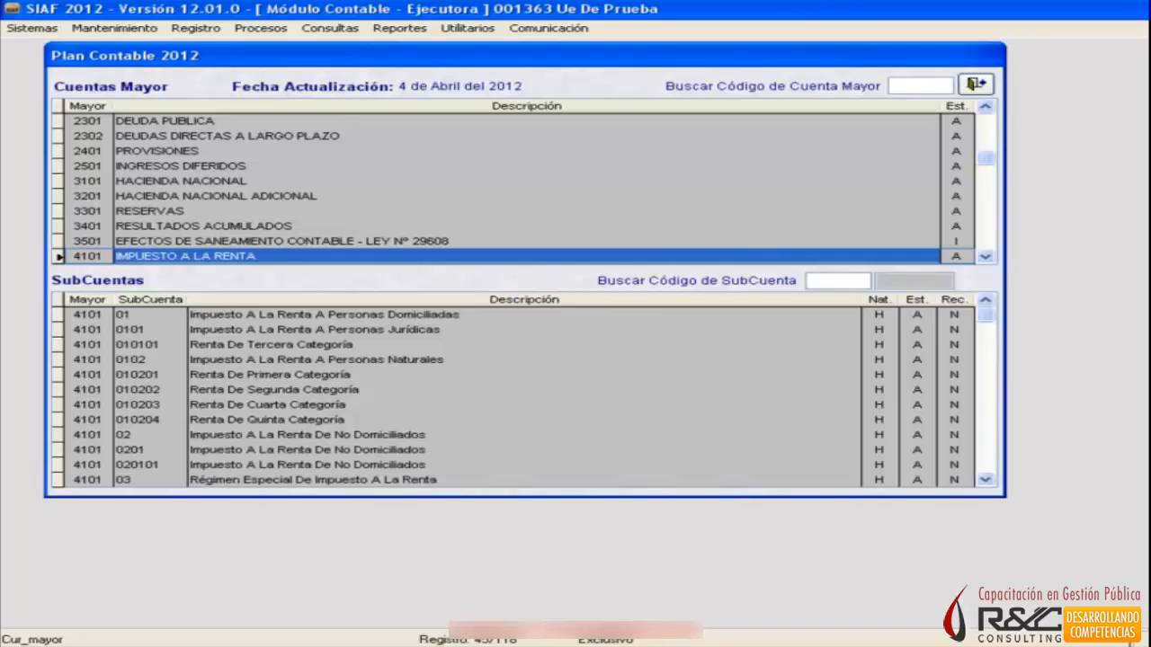
Browse the income accounts from 4102 Impuesto a la Propiedad onward to 5101 Personal y Obligaciones Sociales.
key("Down")
key("Down")
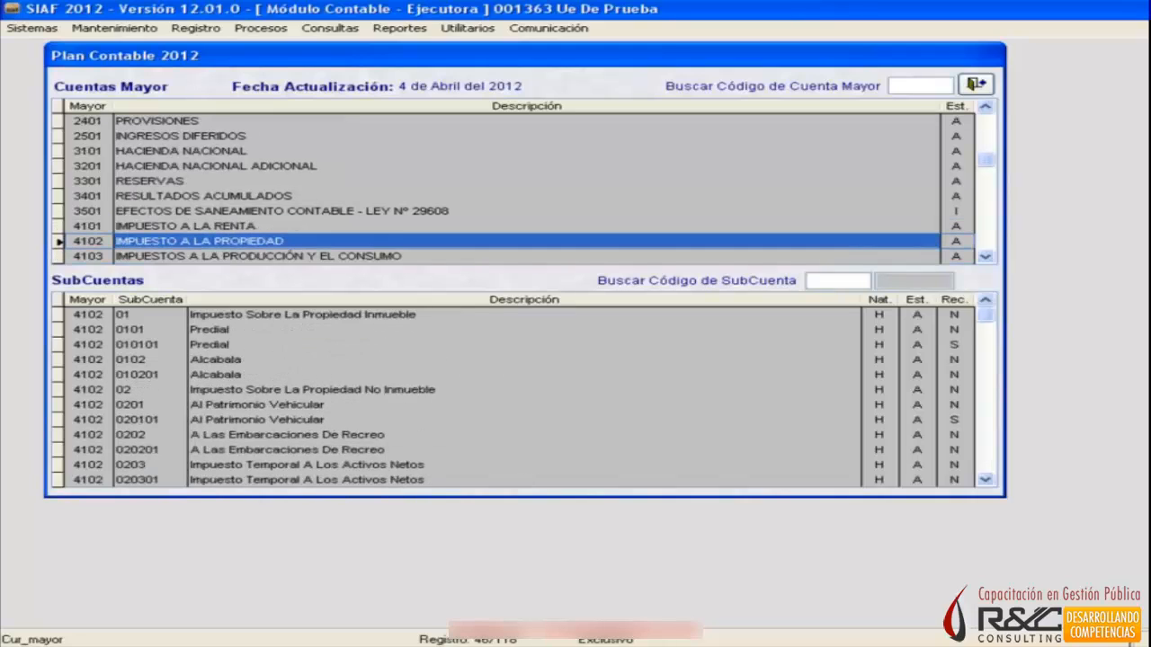
key("Down")
key("Down")
key("Down")
key("Down")
key("Down")
key("Down")
key("Down")
key("Down")
key("Down")
key("Down")
key("Down")
key("Down")
key("Down")
key("Down")
key("Down")
key("Down")
key("Down")
key("Down")
key("Down")
key("Down")
key("Down")
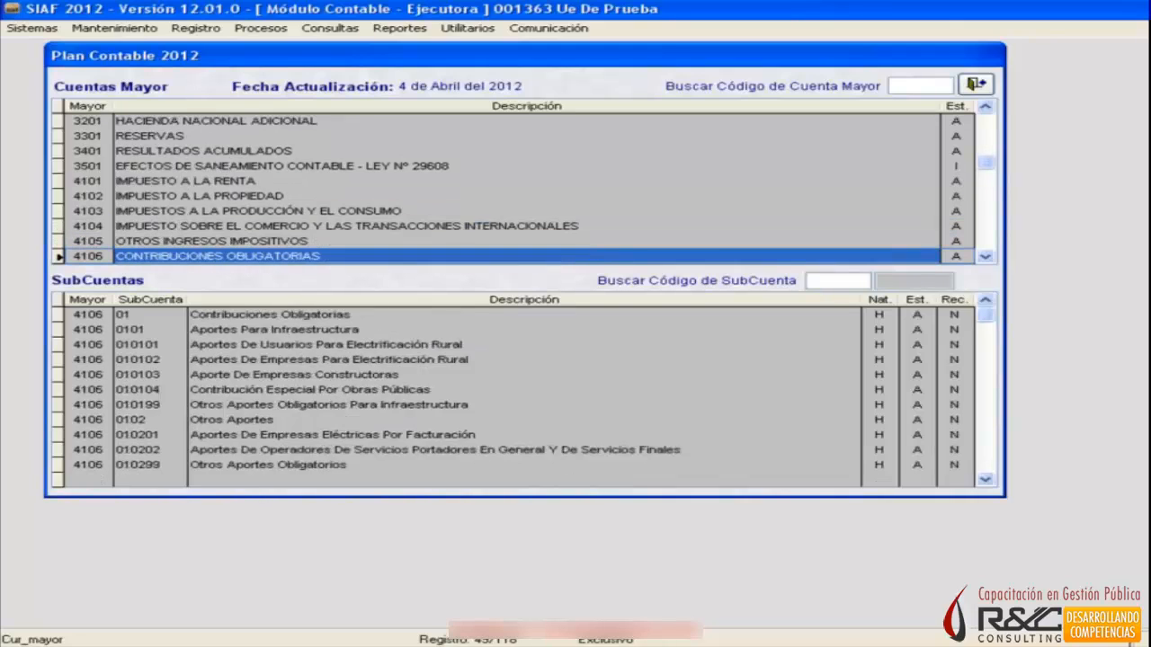
Browse the expense accounts from 5101 Personal y Obligaciones Sociales through 5102 Otras Retribuciones to 5901 Gastos Financieros.
key("Down")
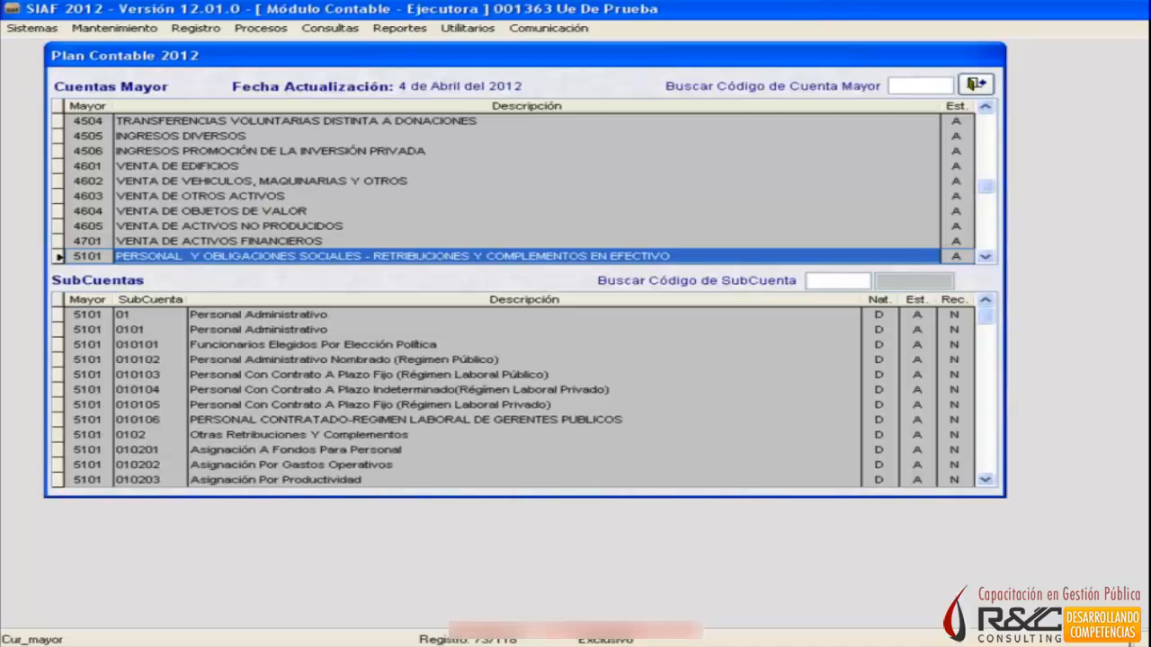
key("Down")
key("Up")
key("Down")
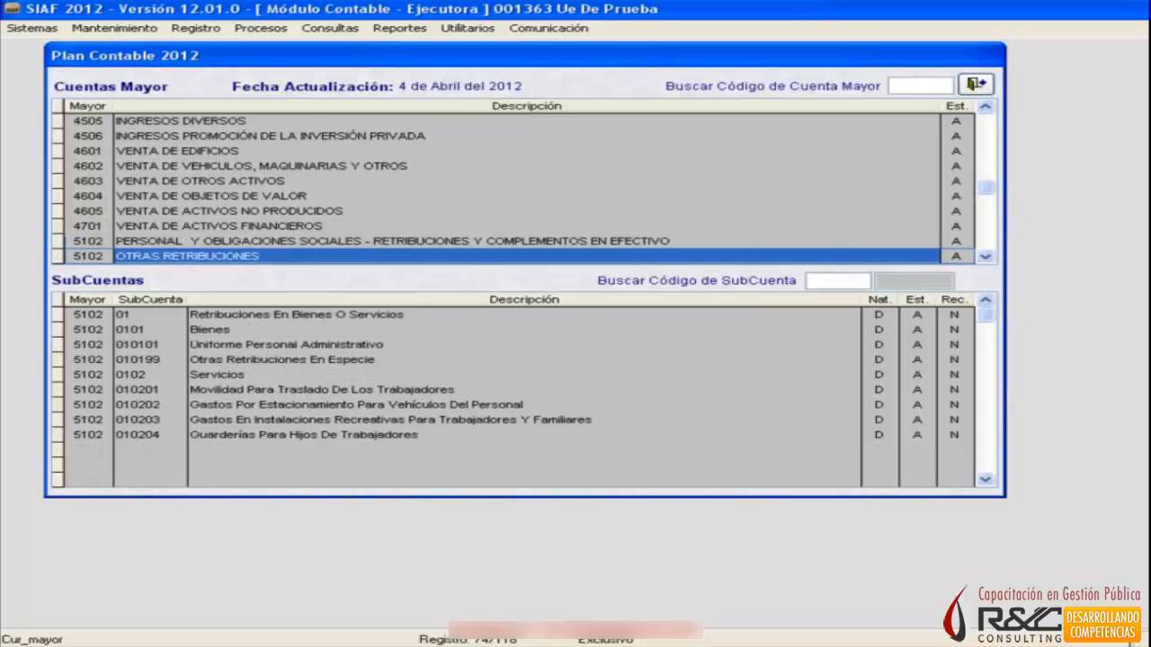
key("Down")
key("Down")
key("Down")
key("Down")
key("Down")
key("Down")
key("Down")
key("Down")
key("Down")
key("Down")
key("Down")
key("Down")
key("Down")
key("Down")
key("Down")
key("Down")
key("Down")
key("Down")
key("Down")
key("Down")
key("Up")
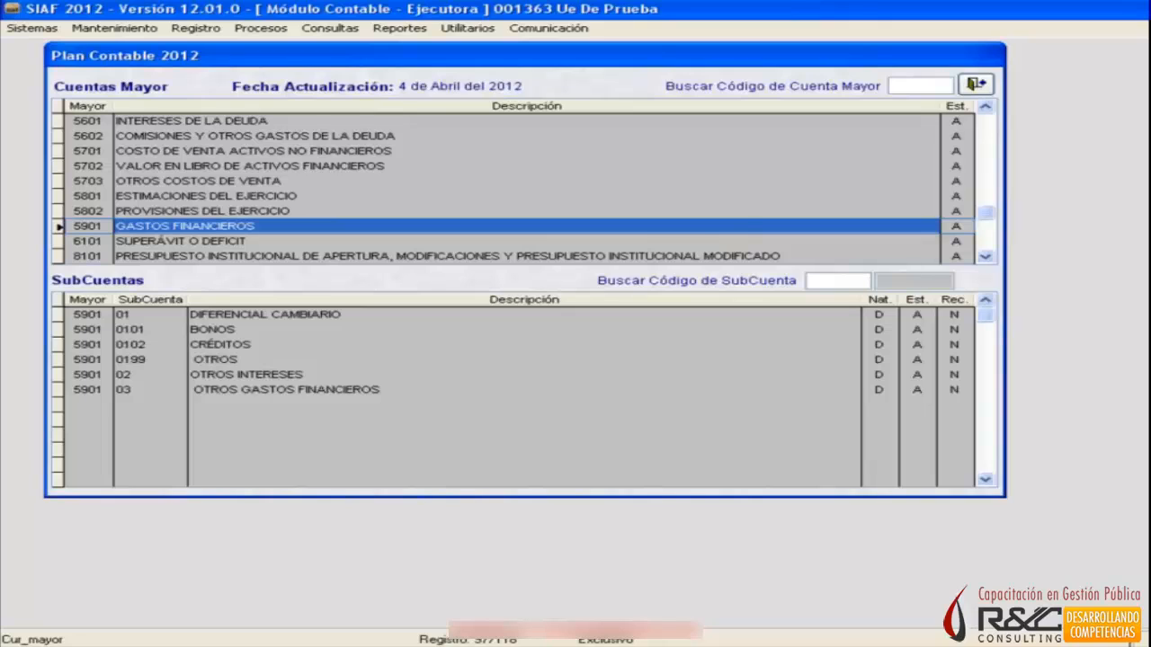
Review the subaccounts of 6101 Superávit o Déficit, including Resultado por Operación, Superávit and Déficit.
key("Down")
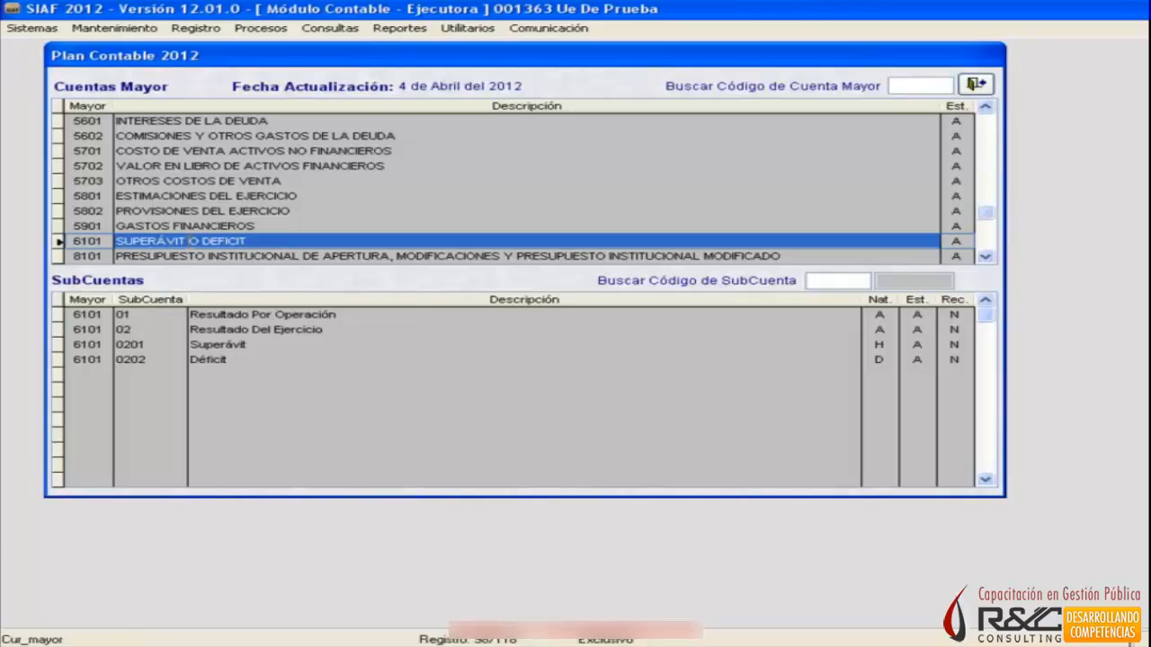
left_click(261, 319)
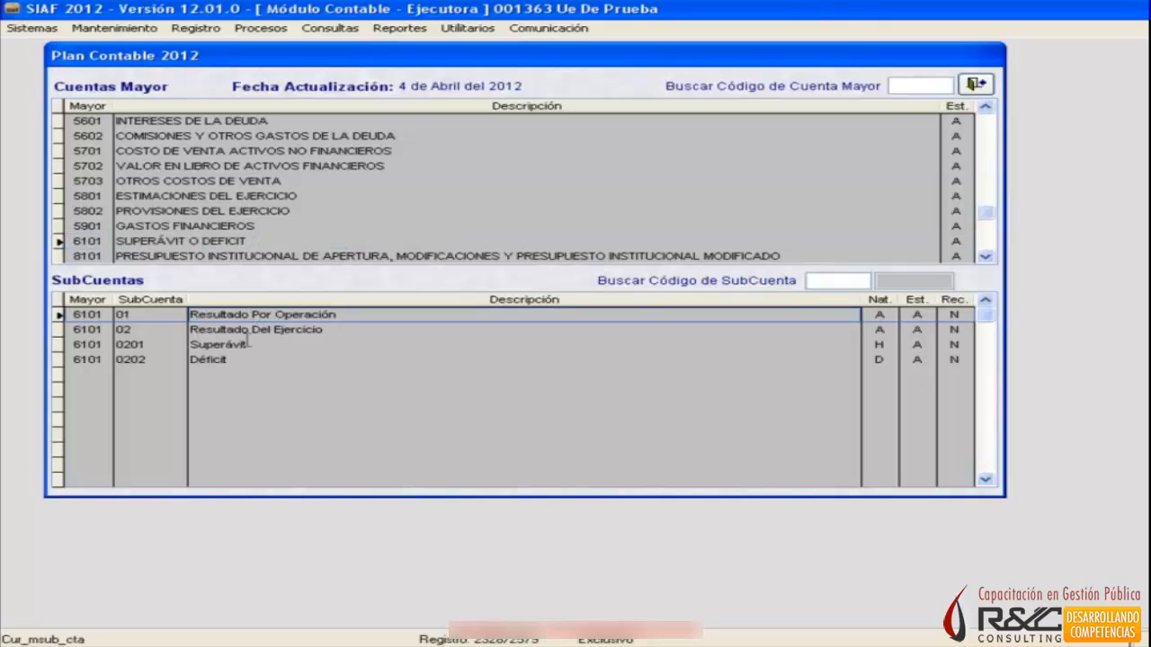
left_click(249, 346)
left_click(239, 355)
left_click(318, 345)
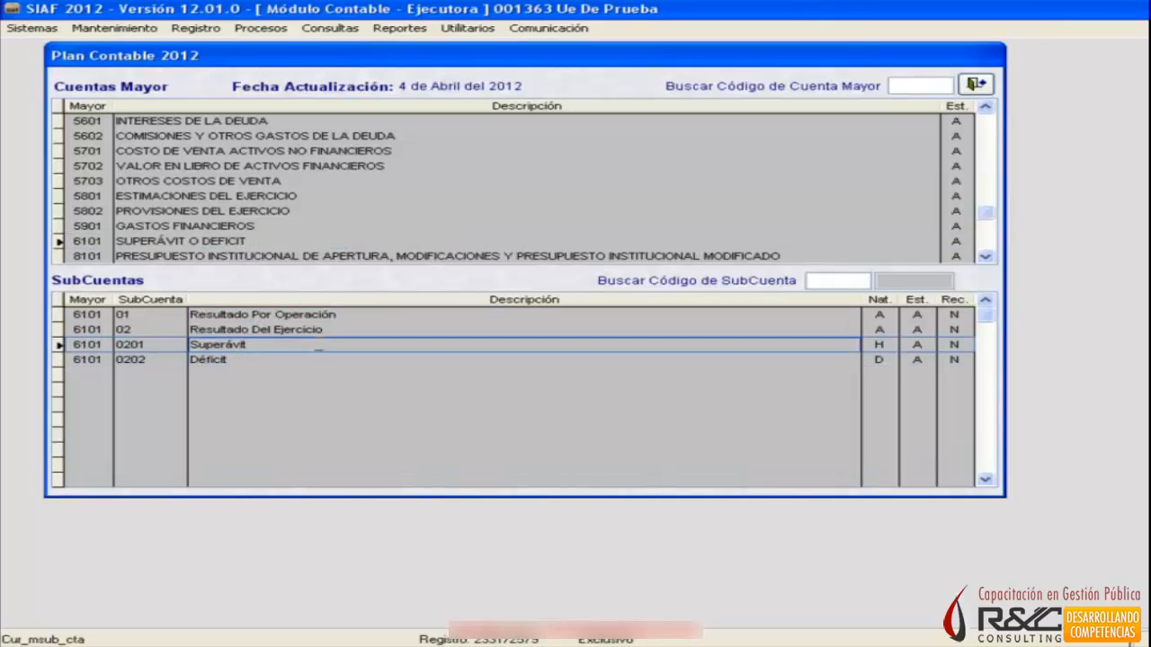
left_click(284, 362)
key("Up")
left_click(279, 360)
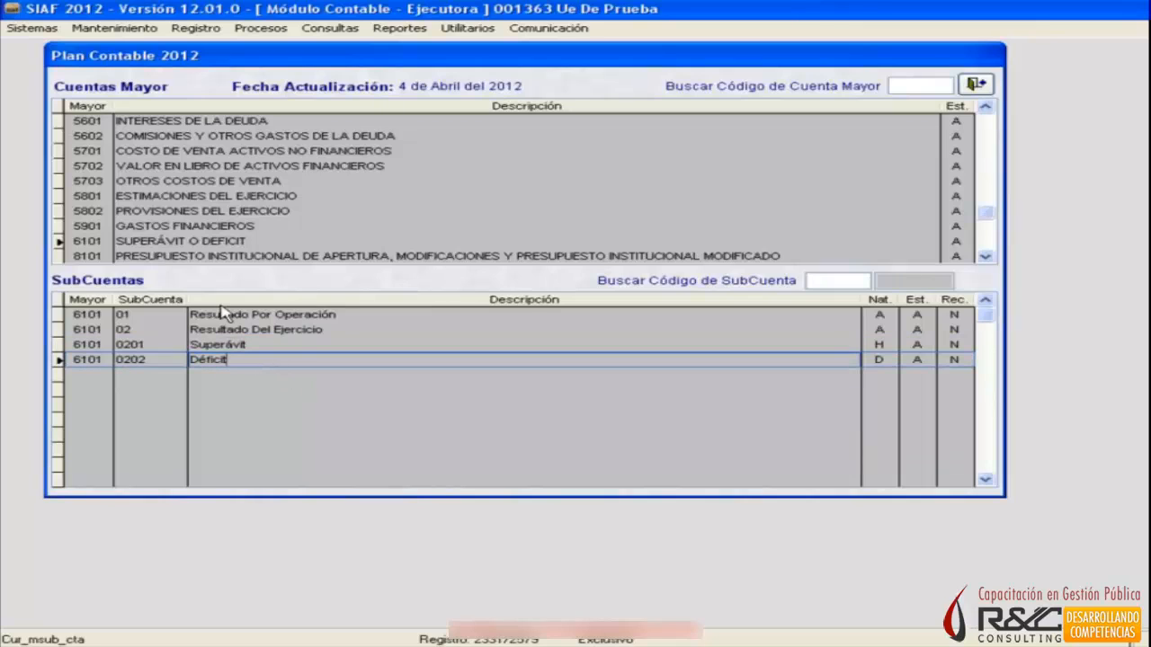
Browse the budget accounts from 8101 Presupuesto Institucional de Apertura to 8601 Ejecución de Gastos with their subaccounts.
left_click(177, 257)
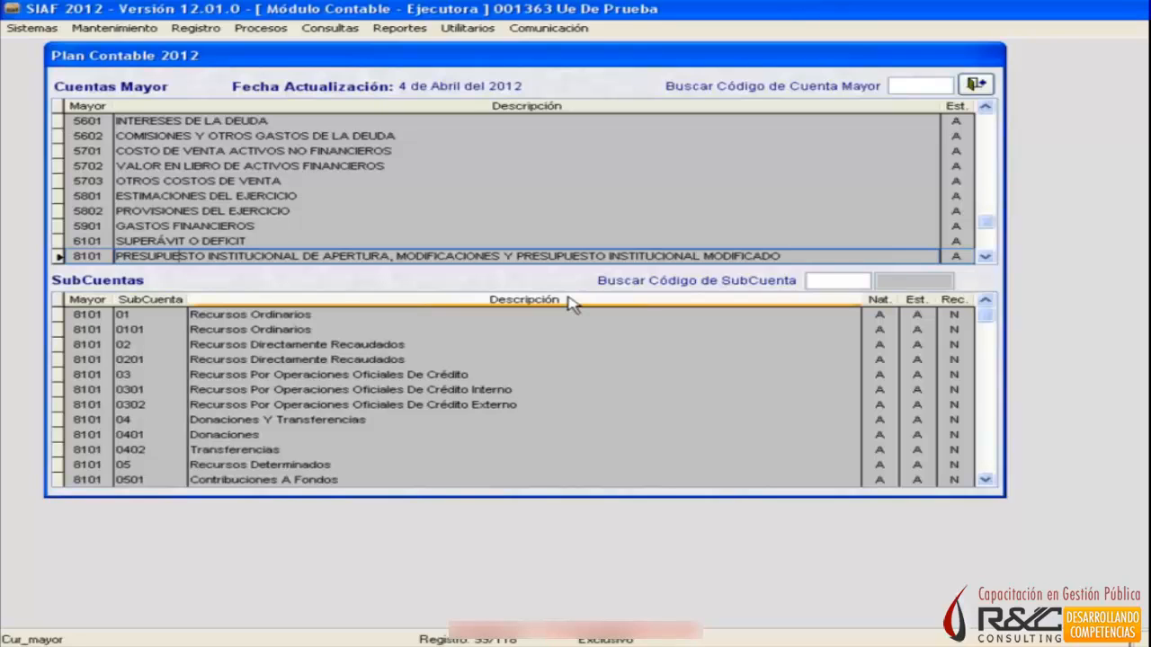
key("Down")
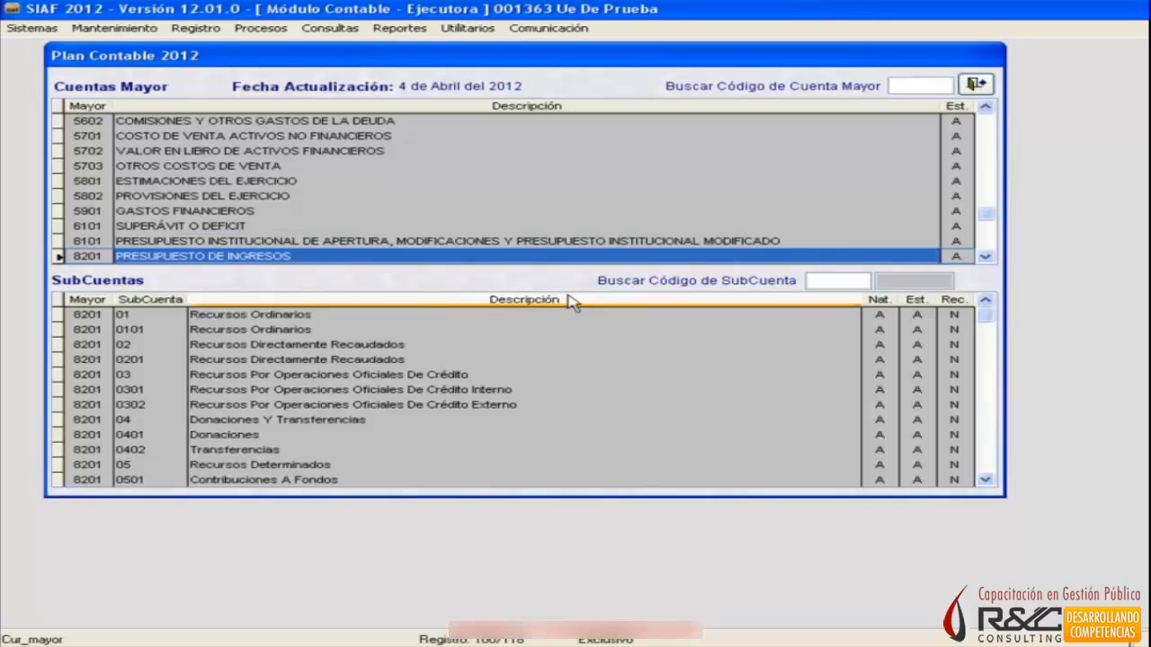
key("Down")
key("Down")
key("Down")
key("Down")
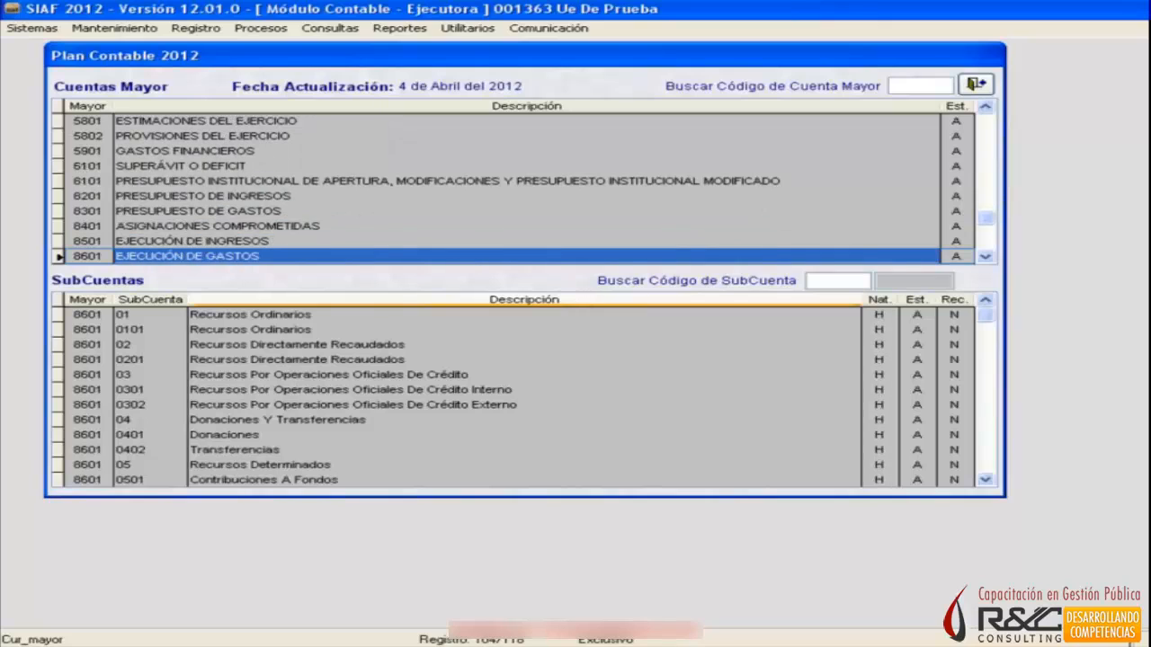
Review the subaccounts of the accounts from 9101 Contratos y Compromisos Aprobados to 9111 Saneamiento del Activo.
key("Down")
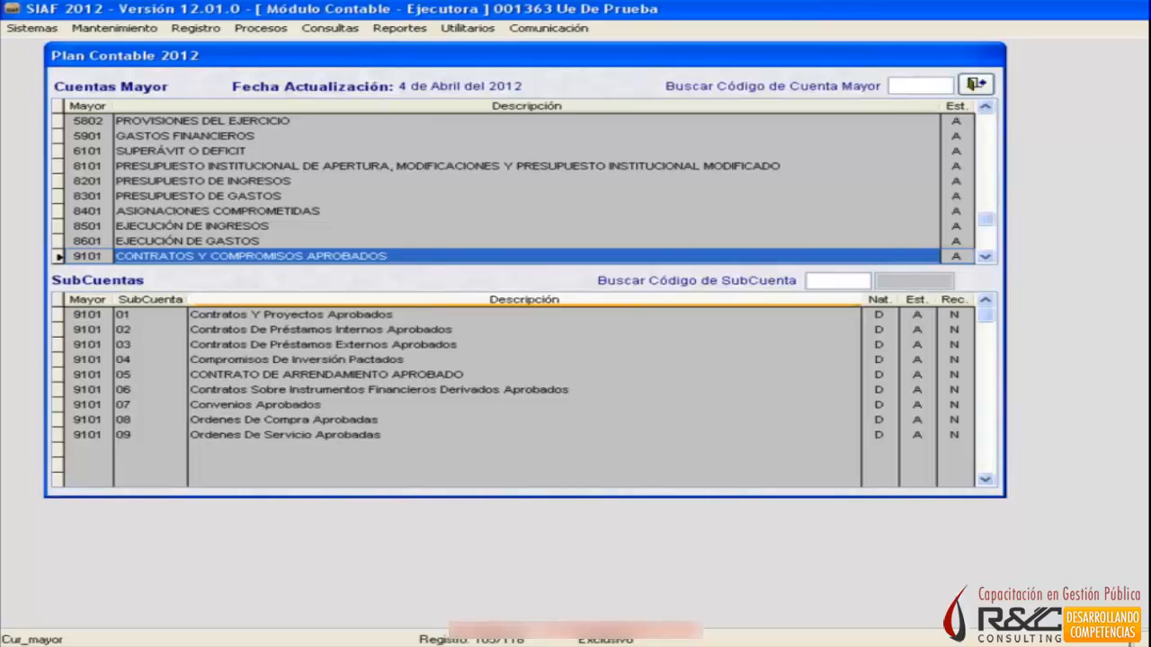
key("Down")
key("Down")
key("Down")
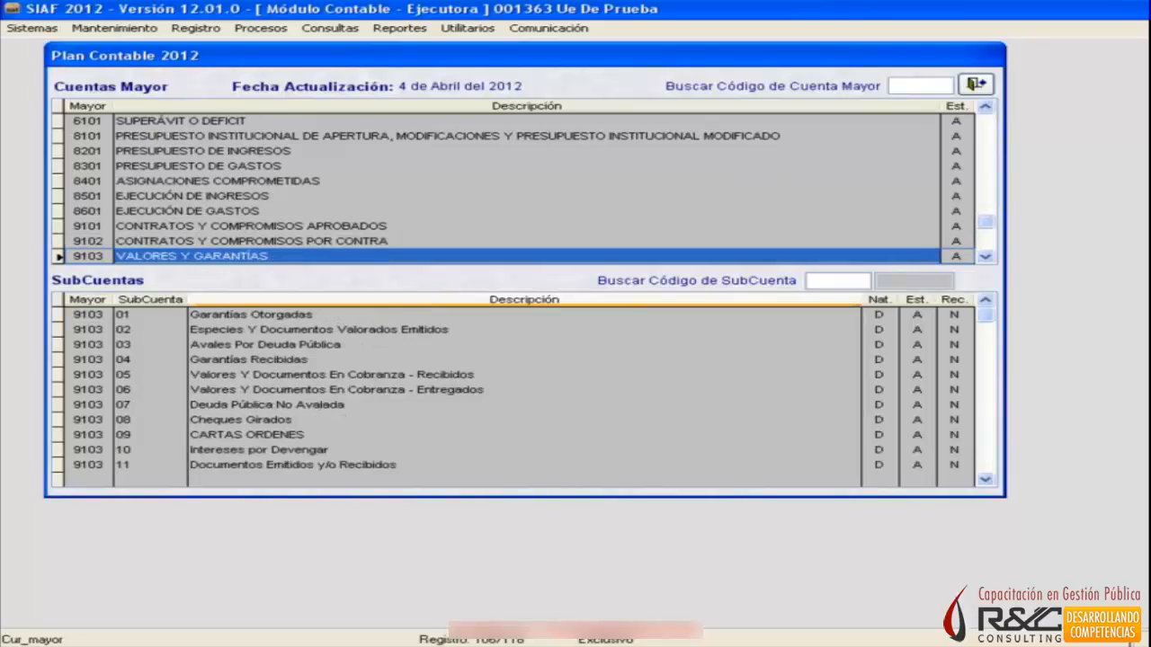
key("Down")
key("Down")
key("Down")
key("Down")
key("Down")
key("Down")
key("Down")
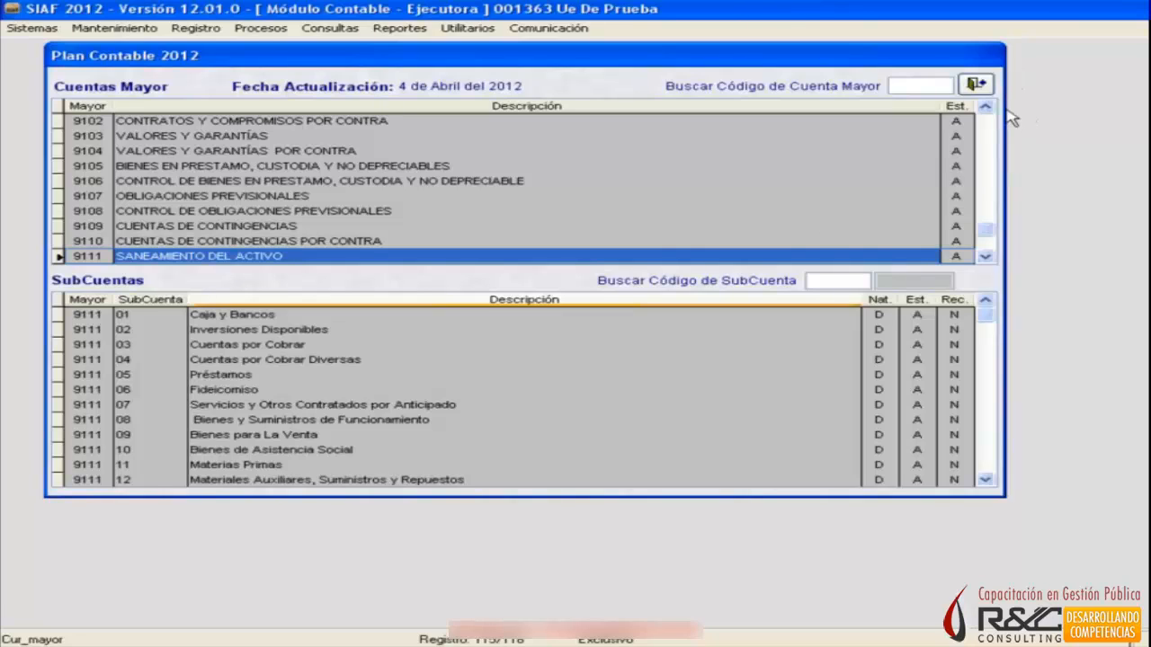
Close the Plan Contable and open the Tabla de Operaciones query.
left_click(975, 85)
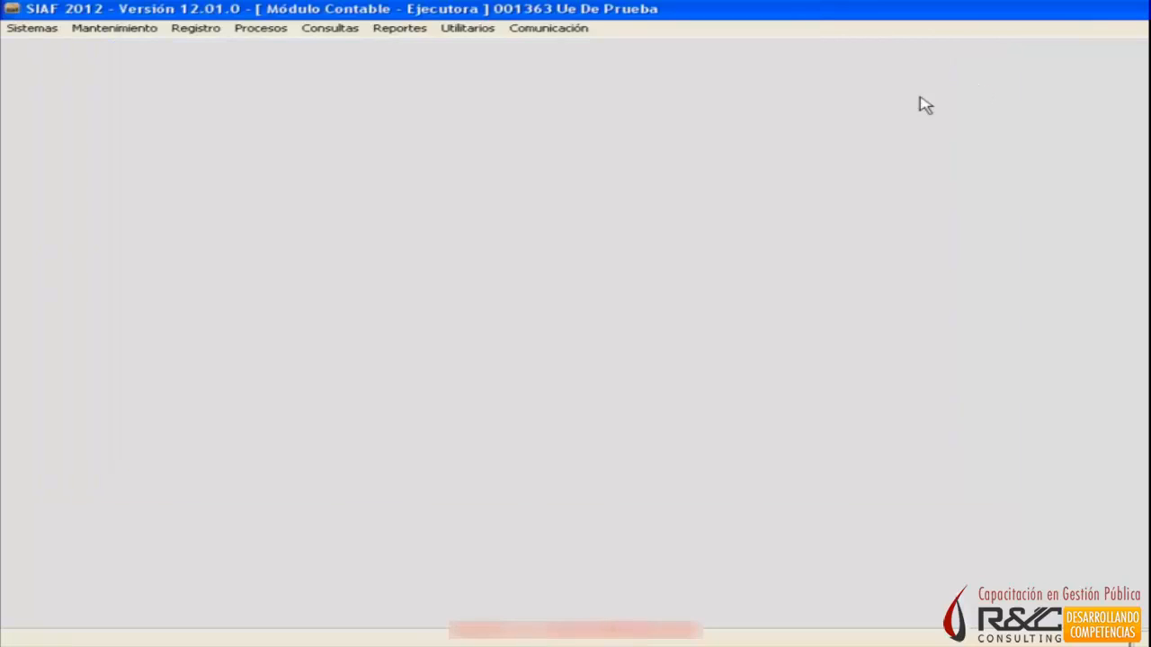
left_click(364, 34)
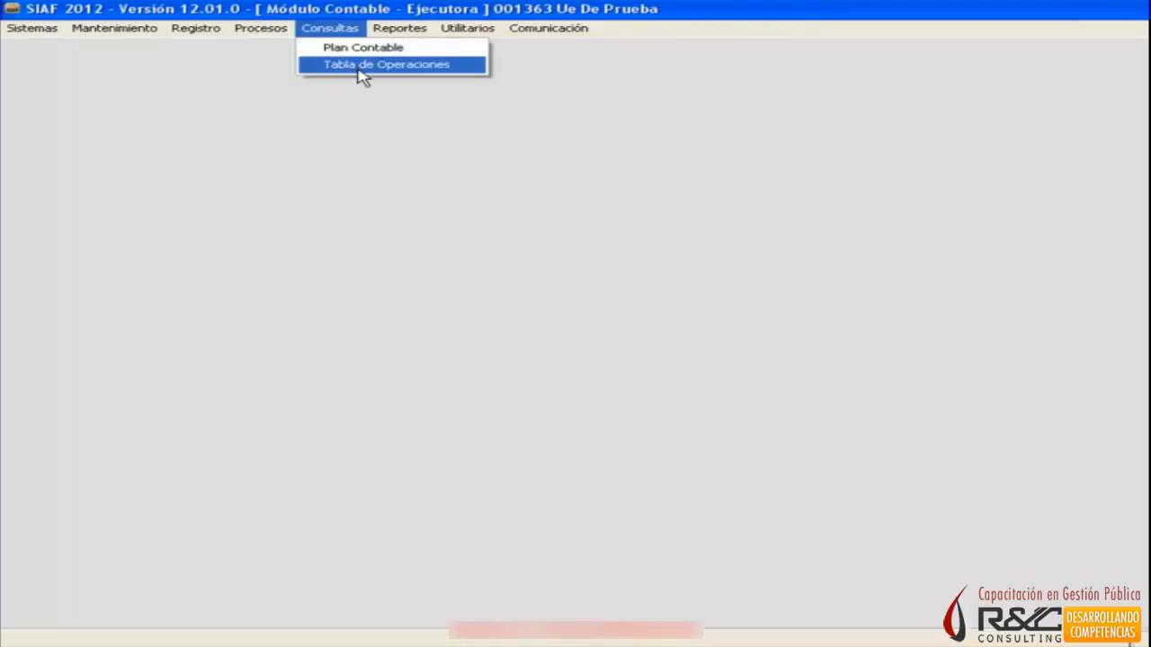
left_click(358, 69)
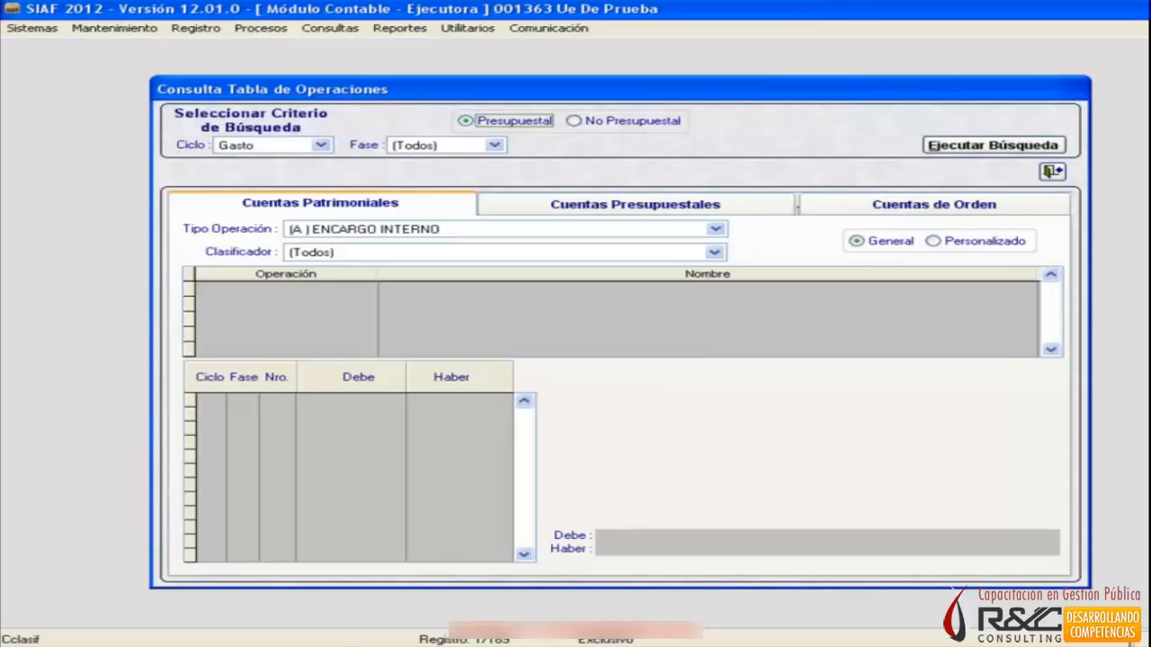
Start a new Excel workbook and enter the title "Tabla de Operaciones" in cell C2.
key("super")
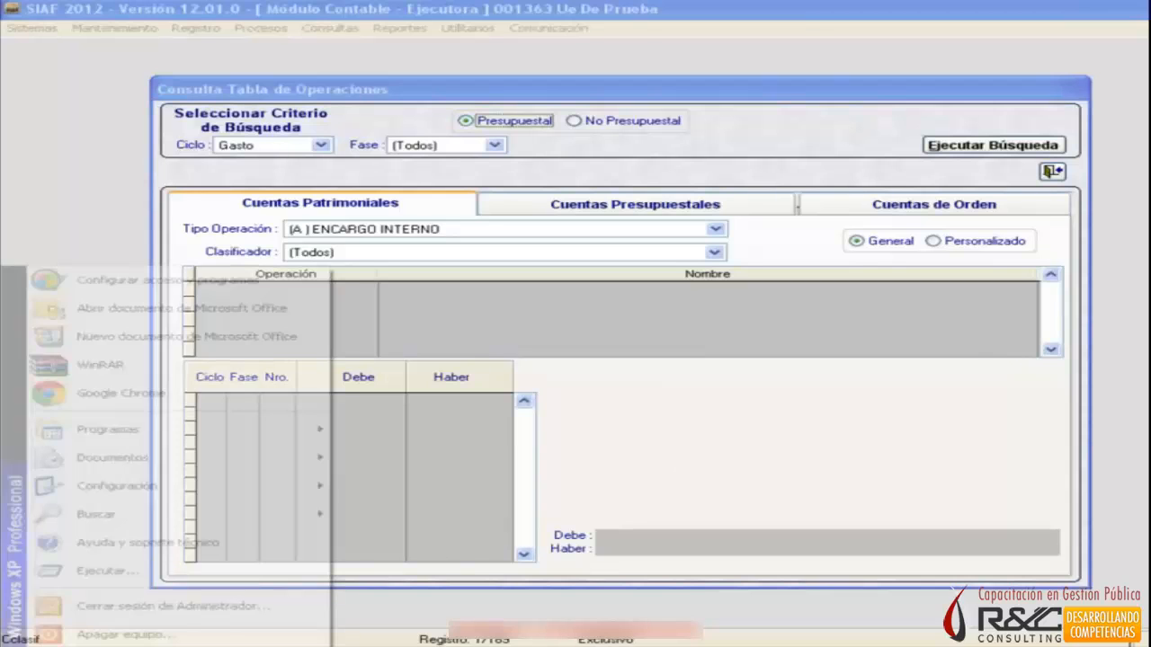
mouse_move(304, 431)
mouse_move(458, 432)
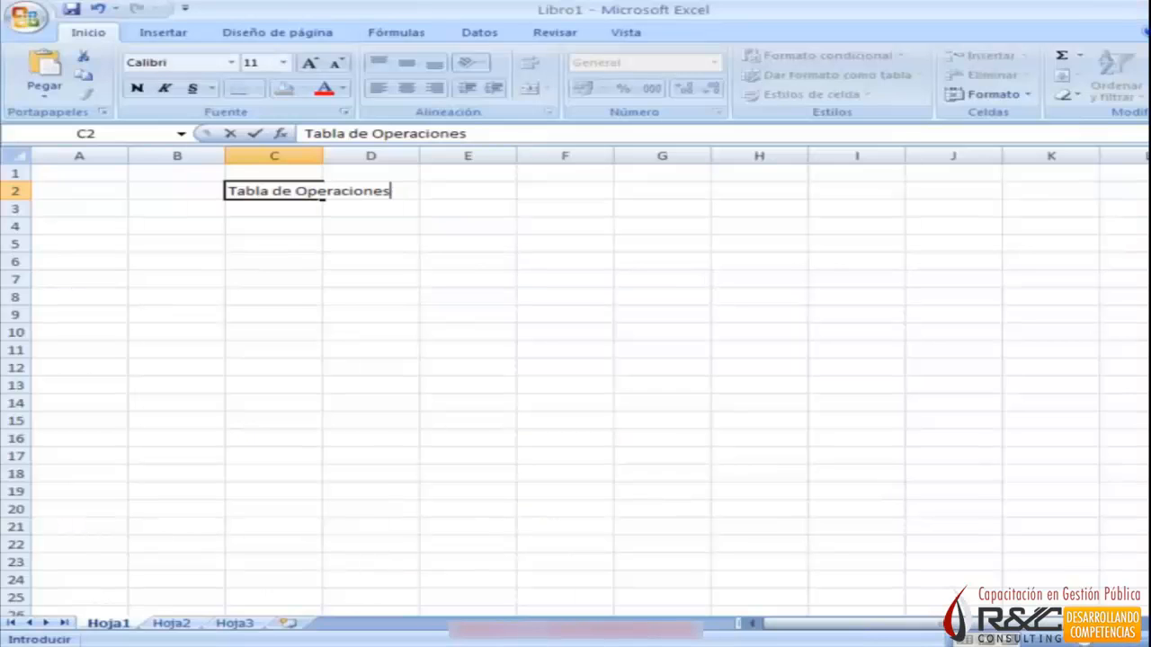
key("Return")
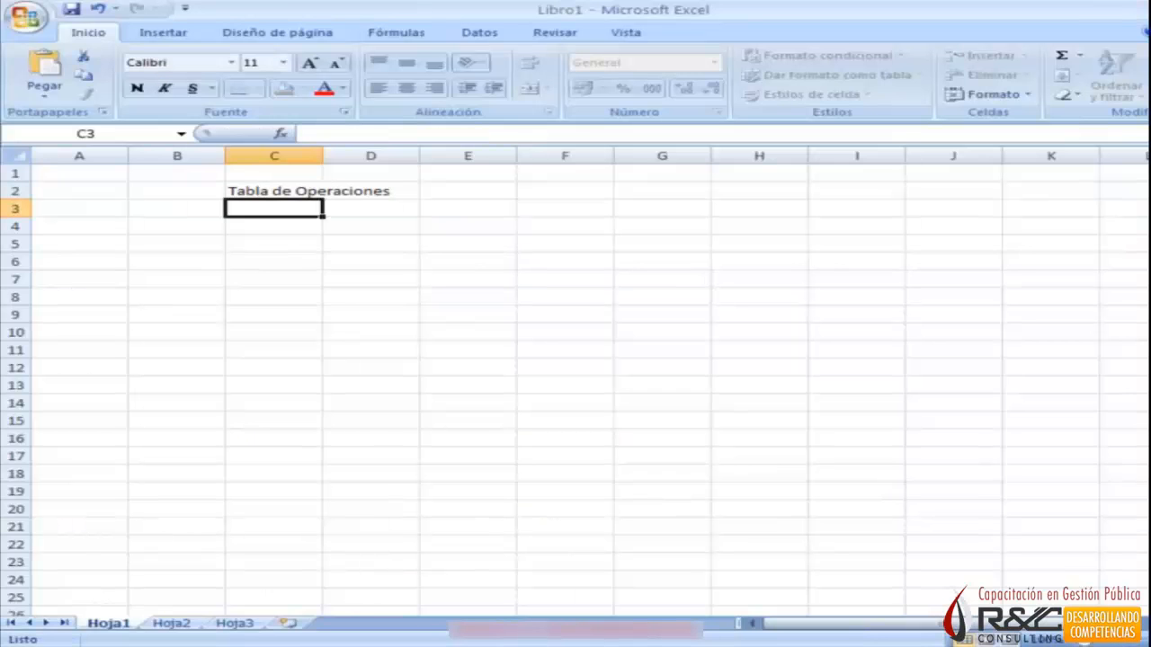
Enter "Registro Presupuestal" in cell A3.
key("Down")
key("Left")
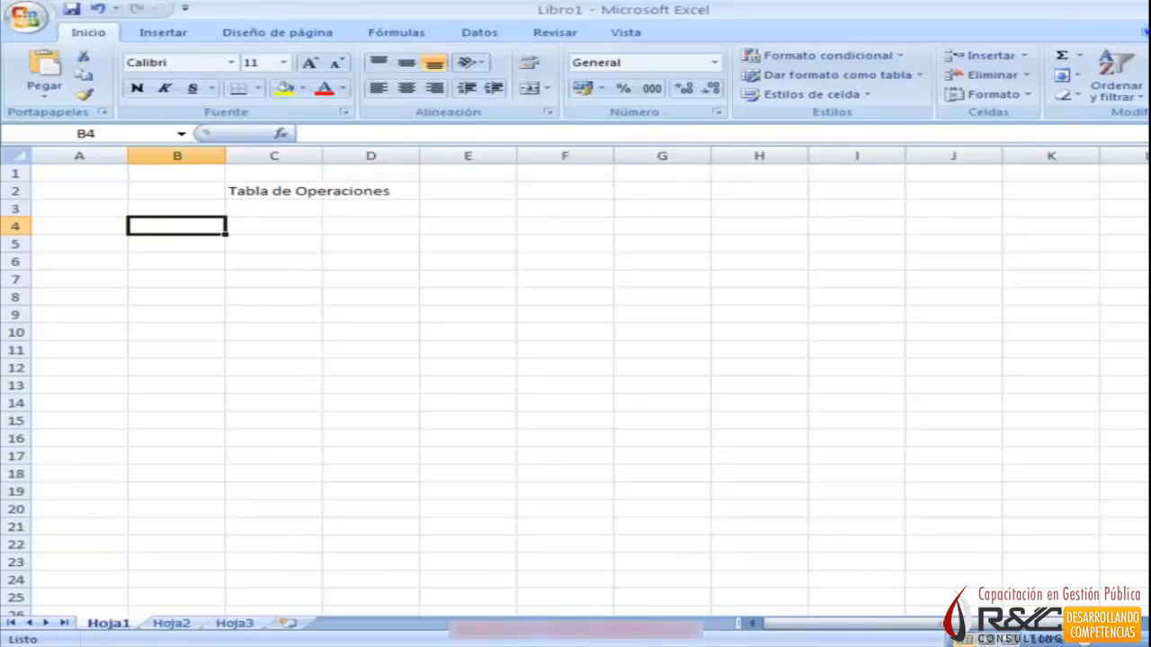
key("Up")
key("Left")
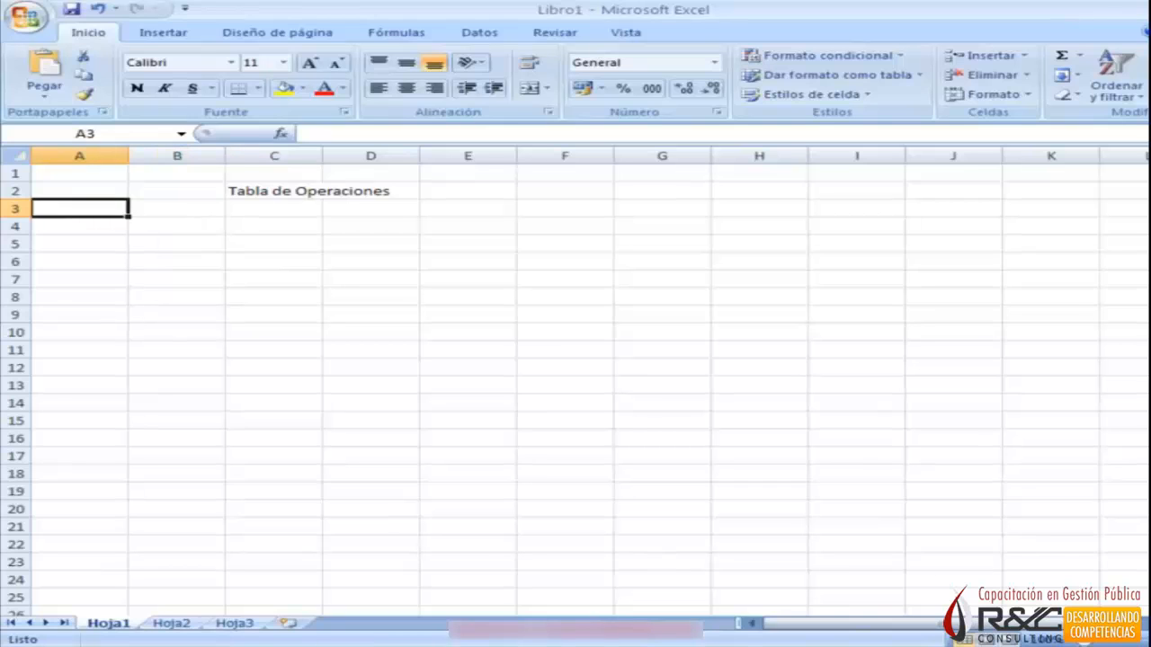
type("Re")
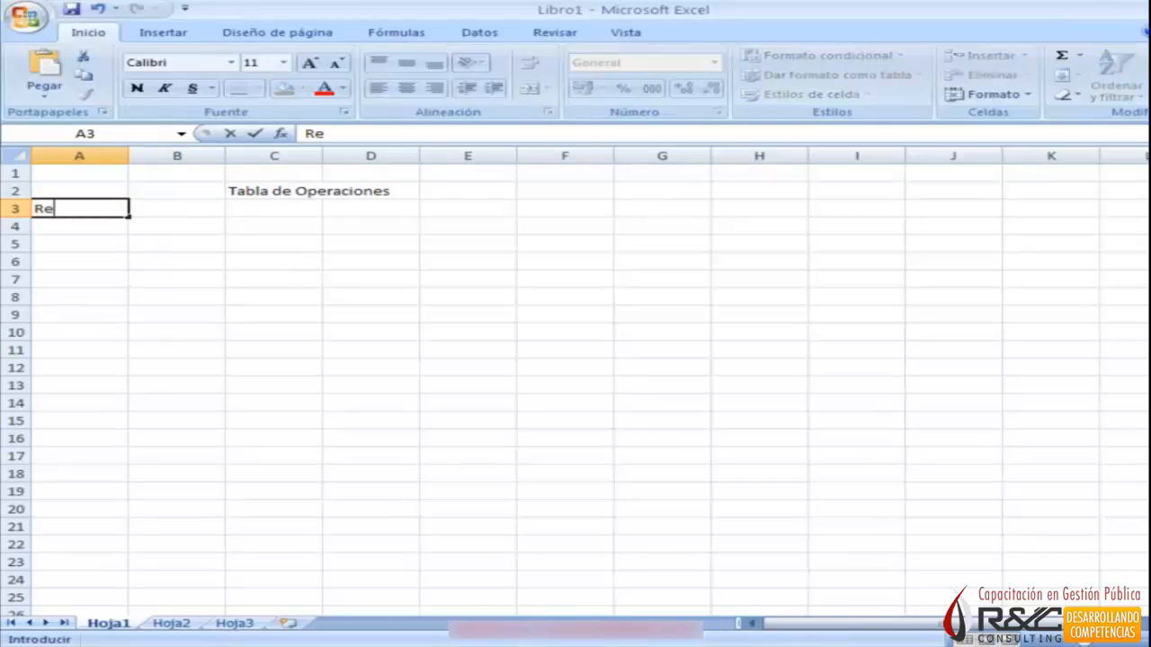
type("gistro")
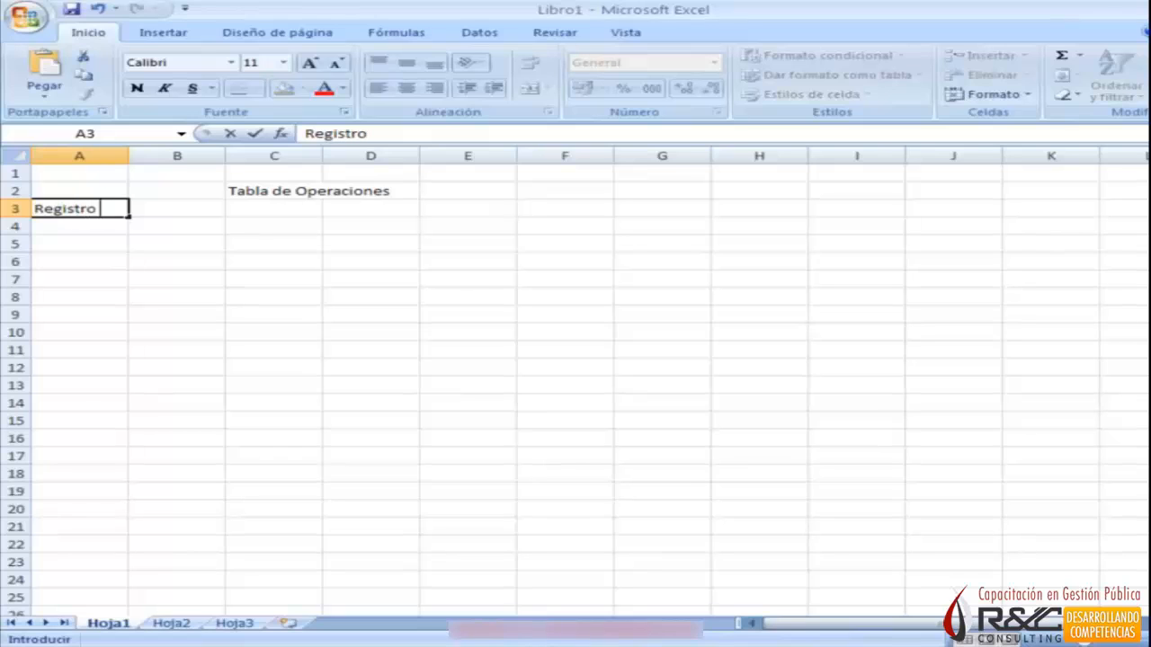
type(" Presu")
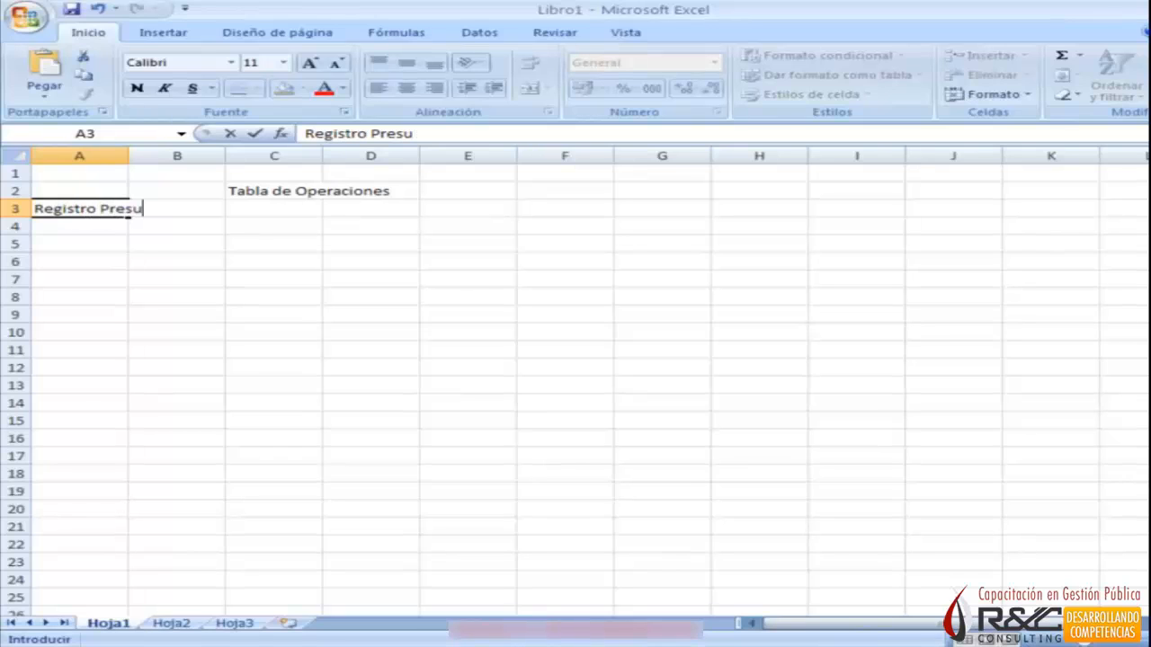
type("puestal")
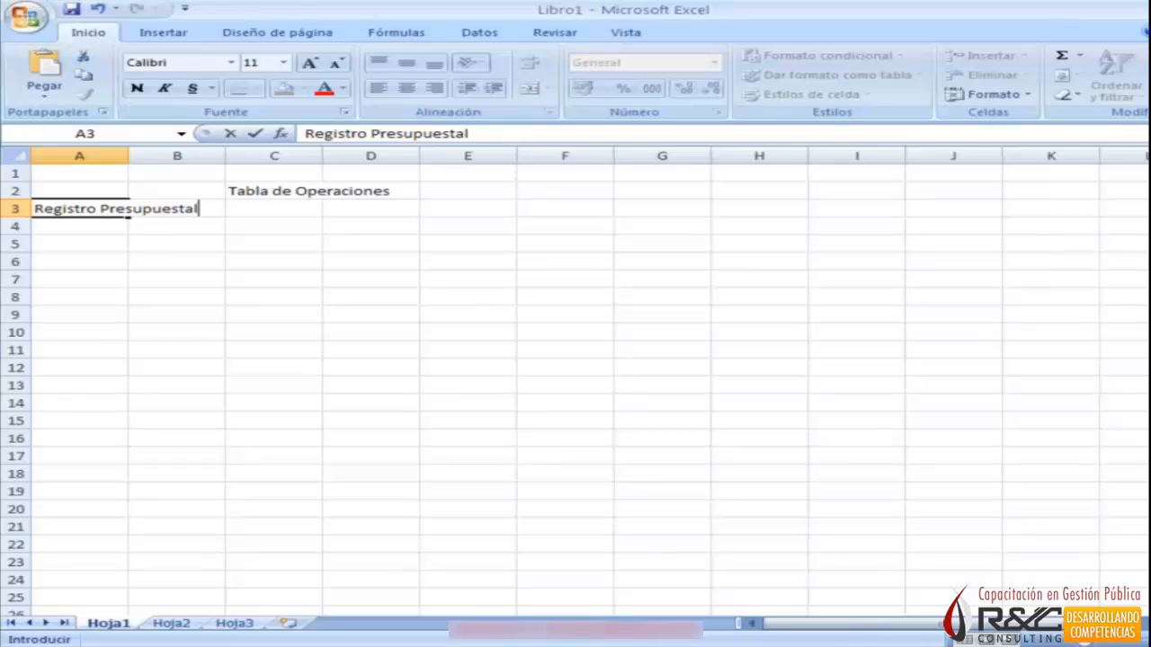
key("Return")
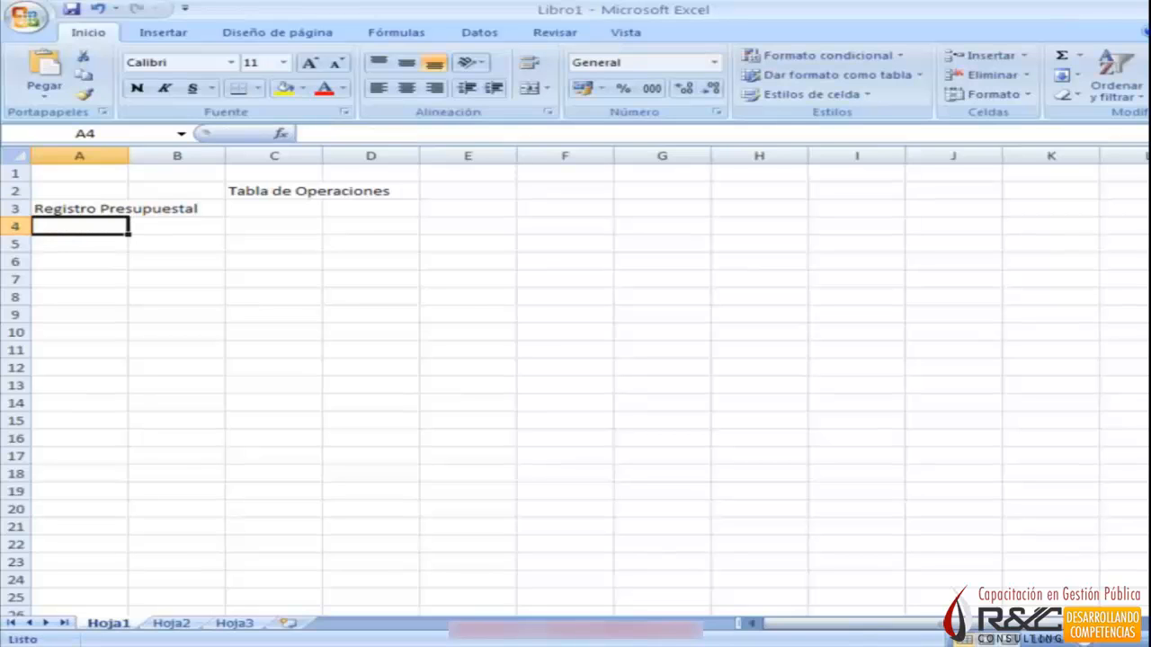
Enter "Registro administrativo -Financiero" in cell A4.
type("registro Presupuestal")
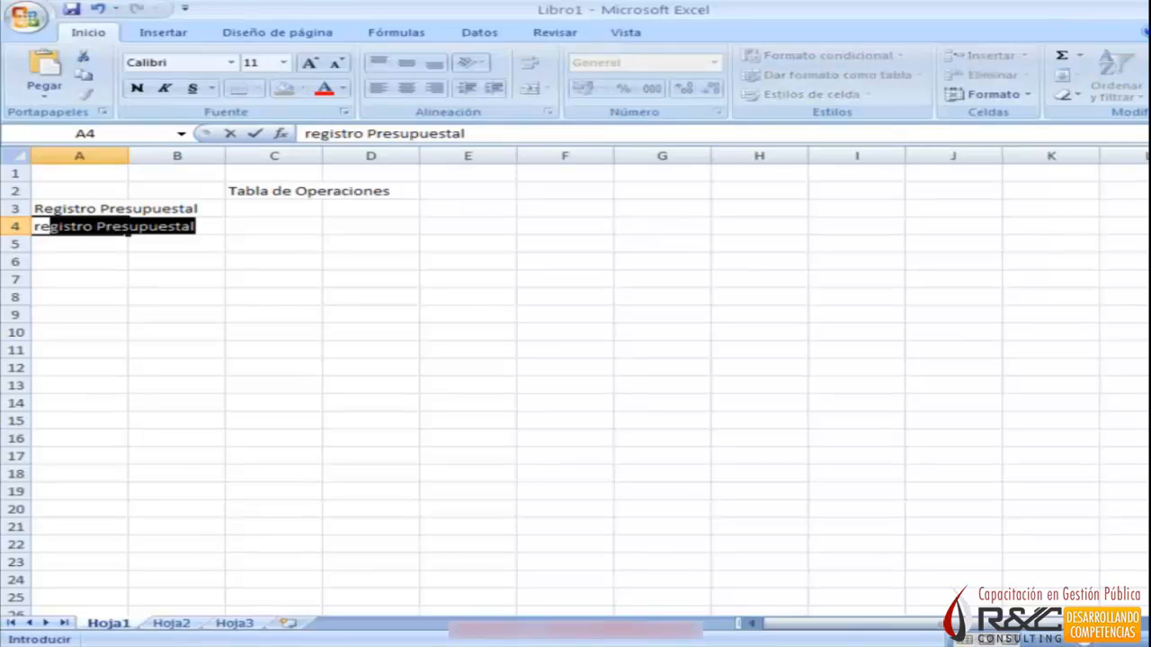
key("Return")
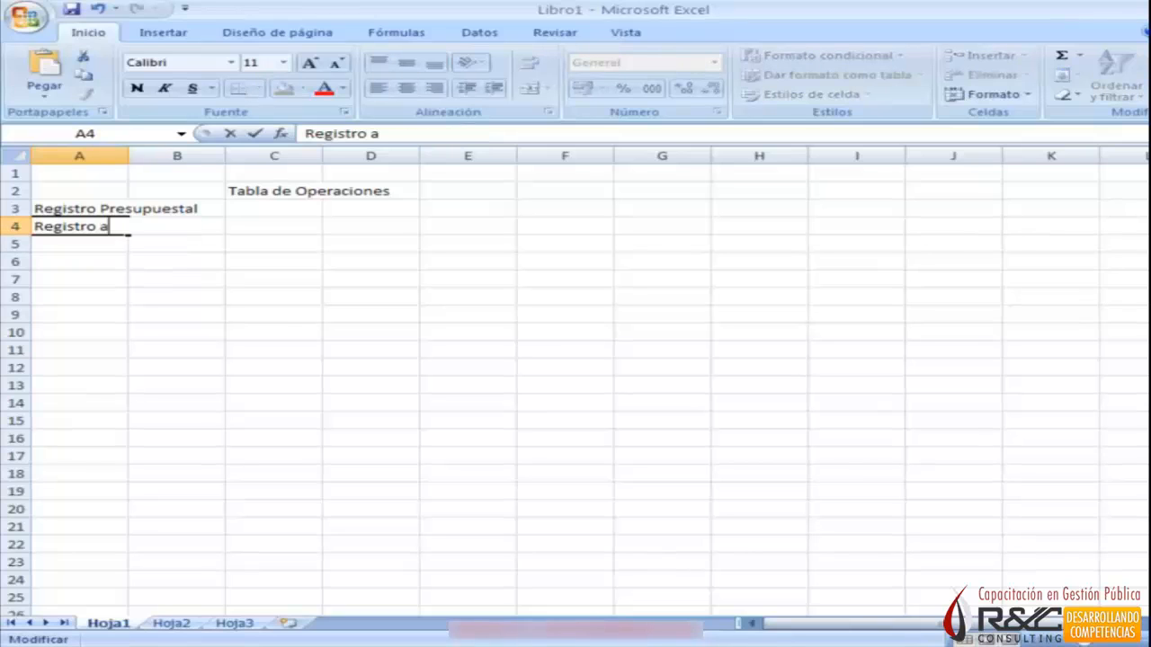
type("dmini")
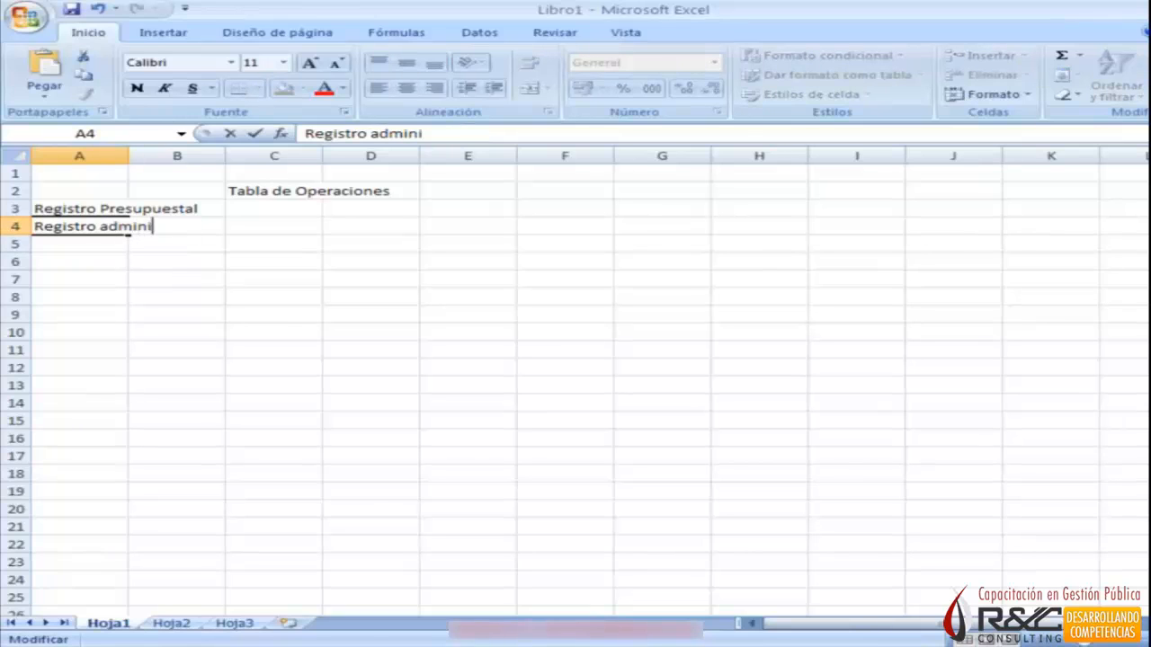
type("strativo ")
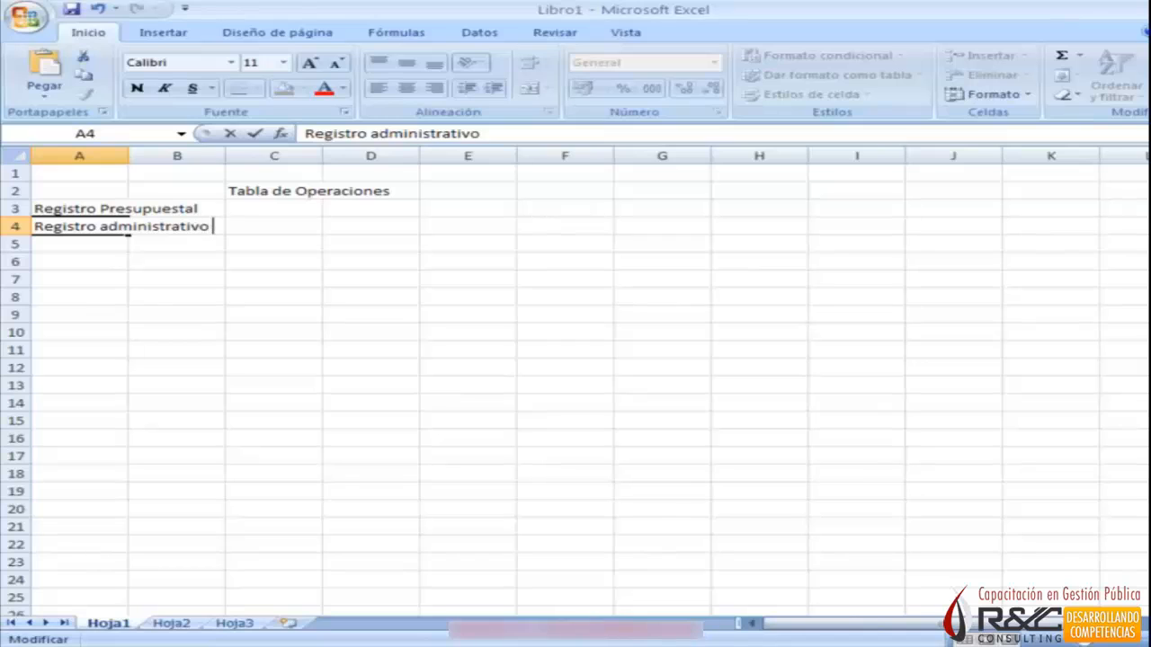
type("-Financiero")
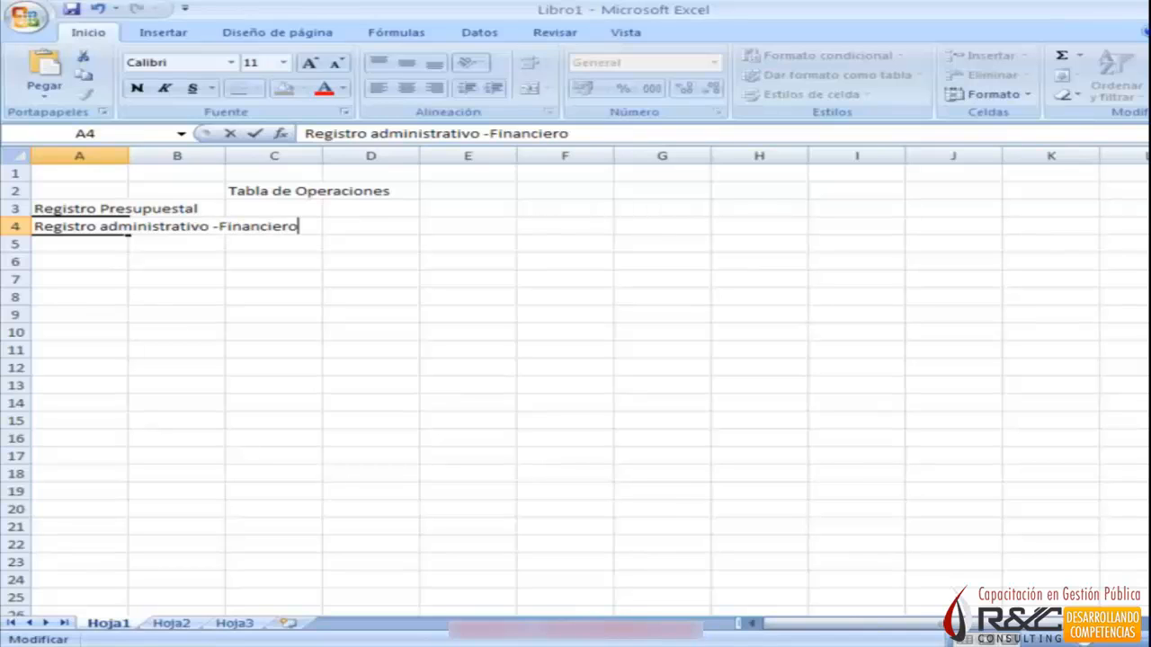
key("Return")
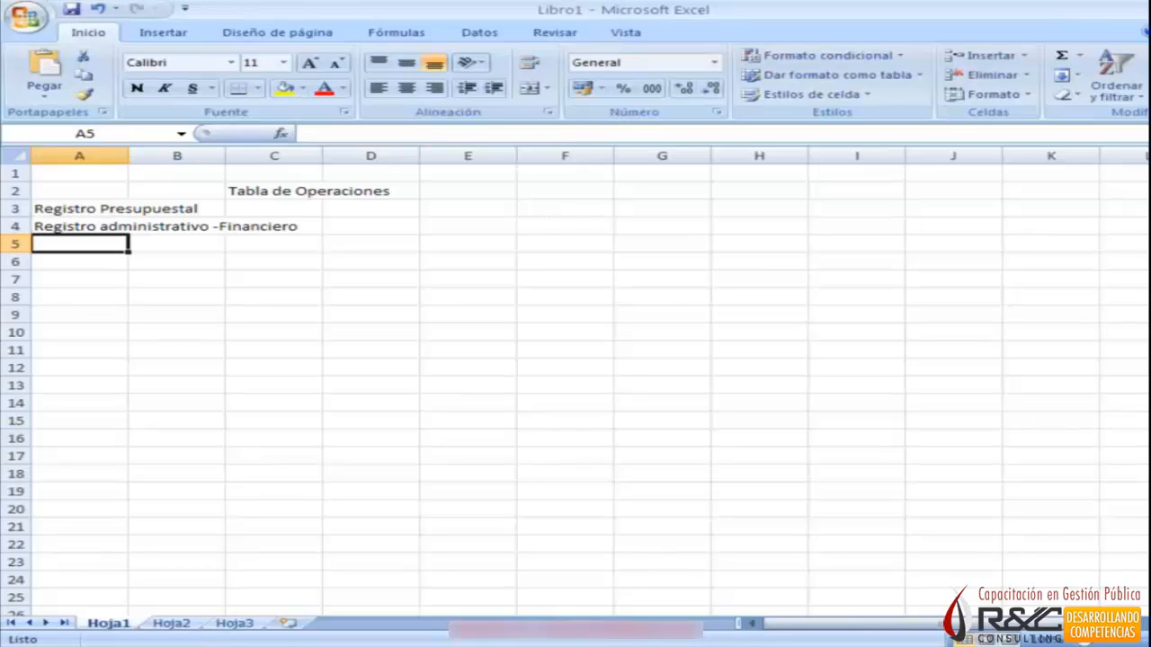
Move the title "Tabla de Operaciones" from cell C2 to cell D2.
key("Up")
key("Up")
key("Up")
key("Right")
key("Right")
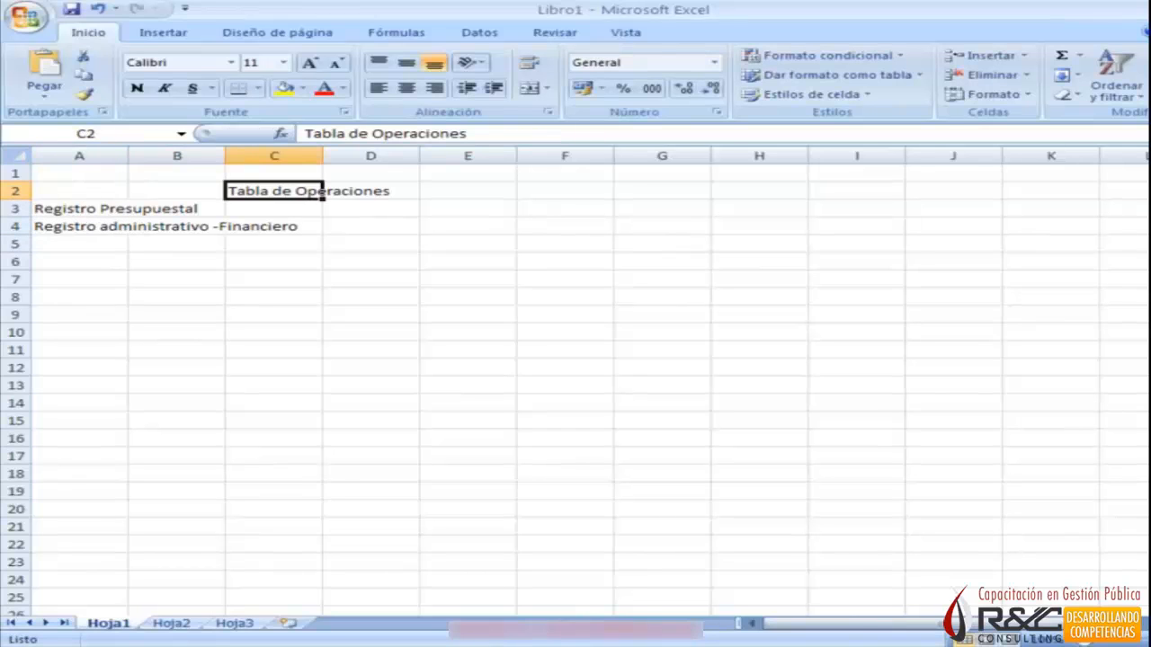
key("ctrl+x")
key("Right")
key("ctrl+v")
key("Down")
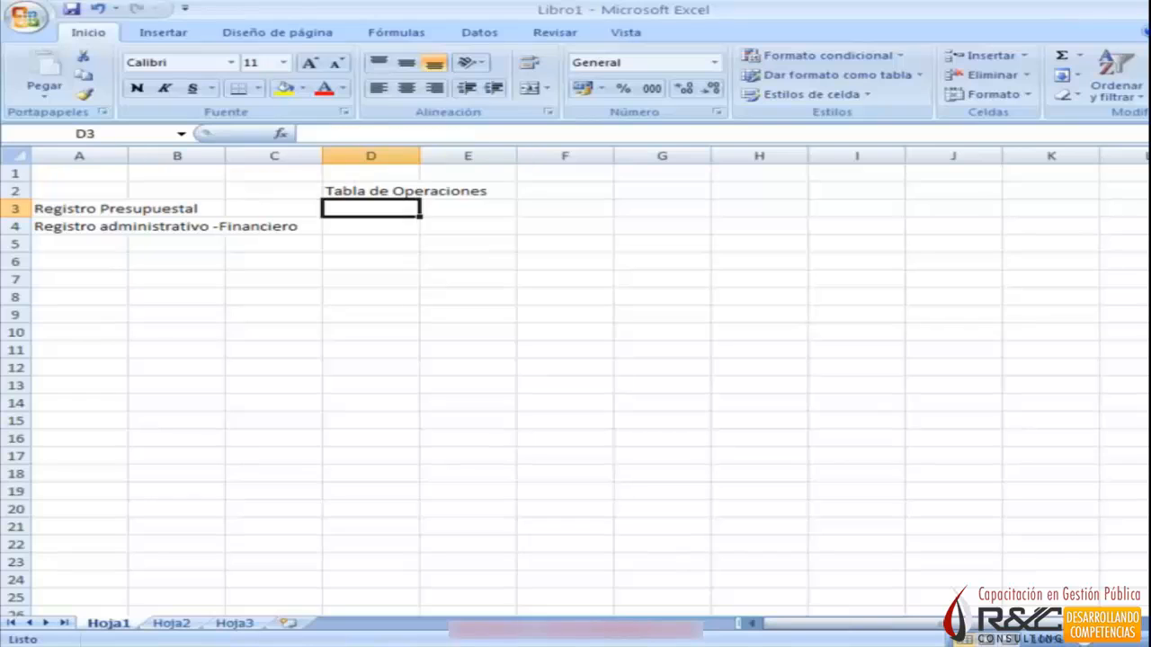
Enter the label "Registro Contable" in row 3, beyond the existing register labels and under the title.
key("Left")
key("Left")
key("Left")
key("Right")
key("Right")
key("Right")
key("Right")
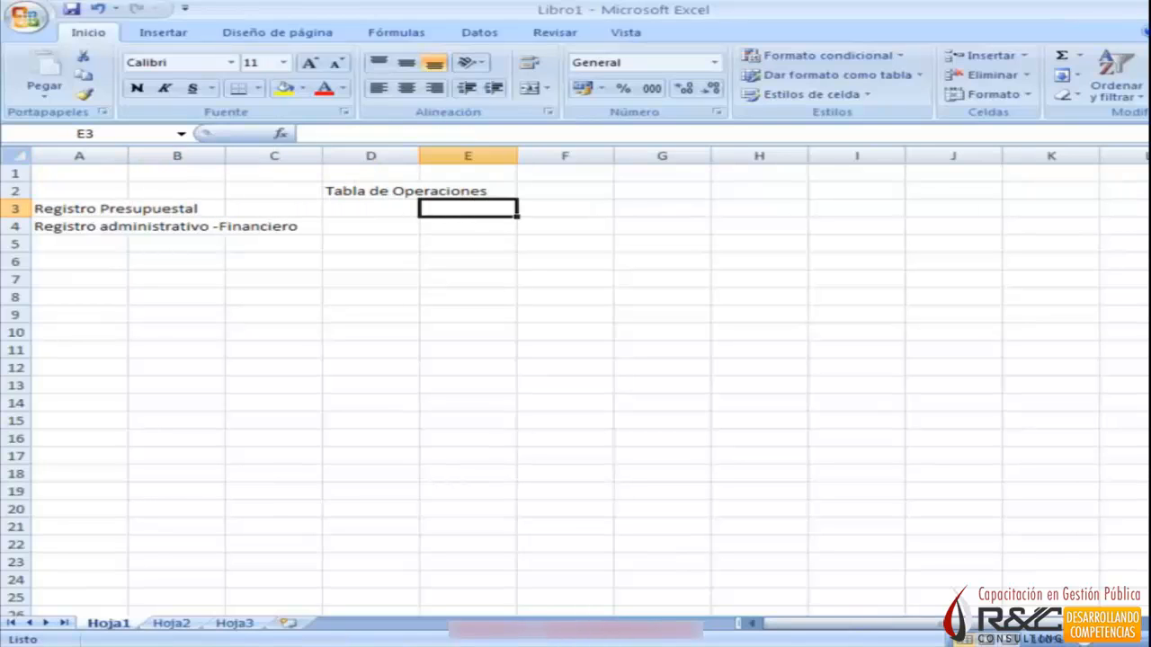
type("Registro Contable")
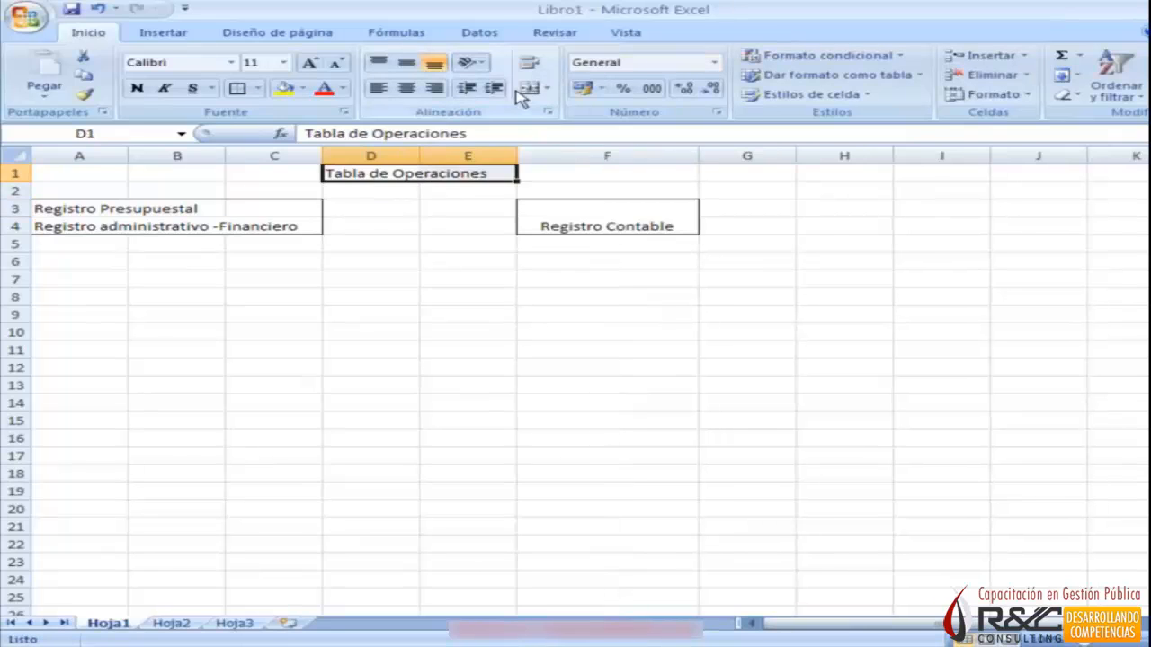
Merge and center the title "Tabla de Operaciones" across D1:E1 and place the arrow "======>" between the two register boxes.
left_click(529, 90)
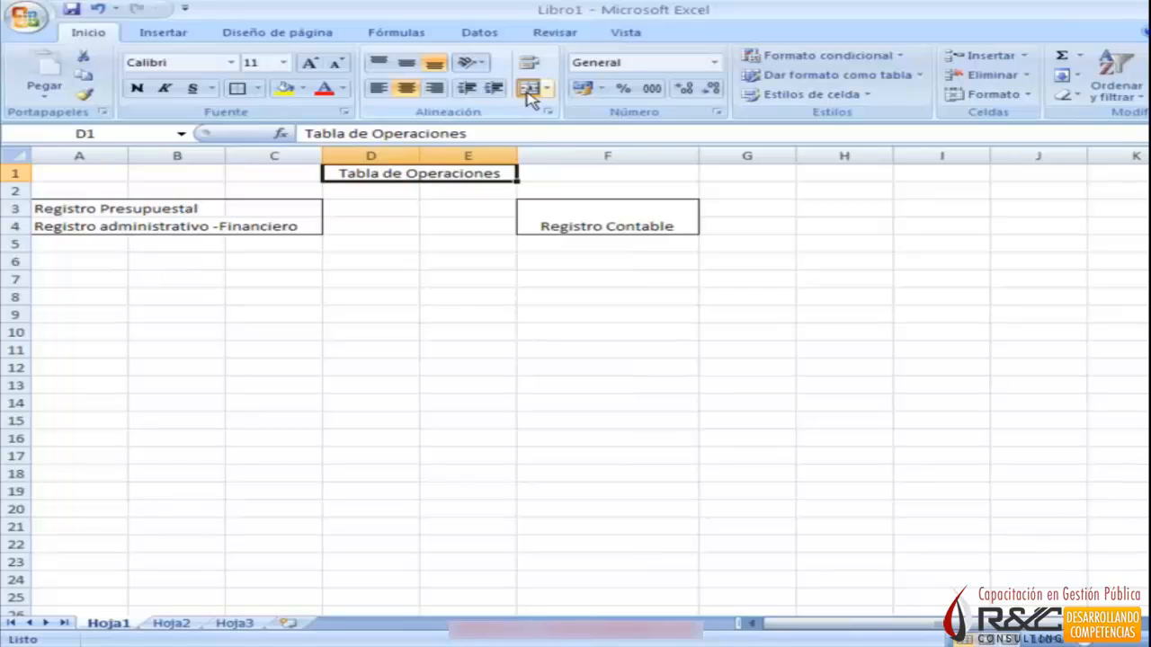
left_click(394, 261)
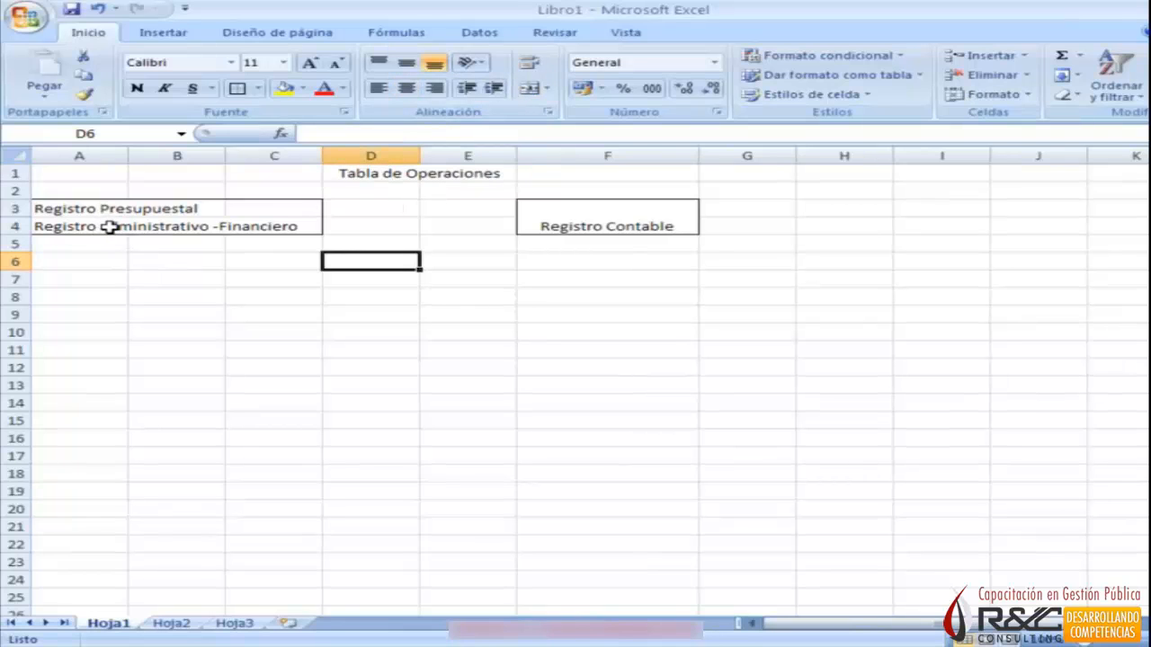
left_click(358, 214)
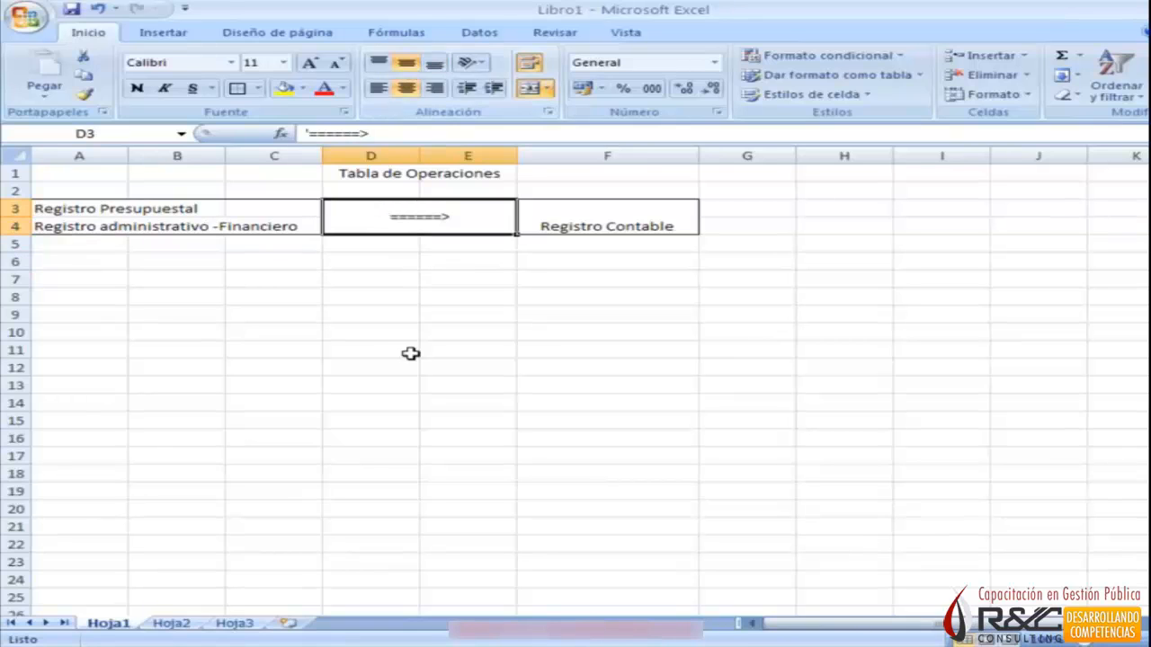
left_click(411, 352)
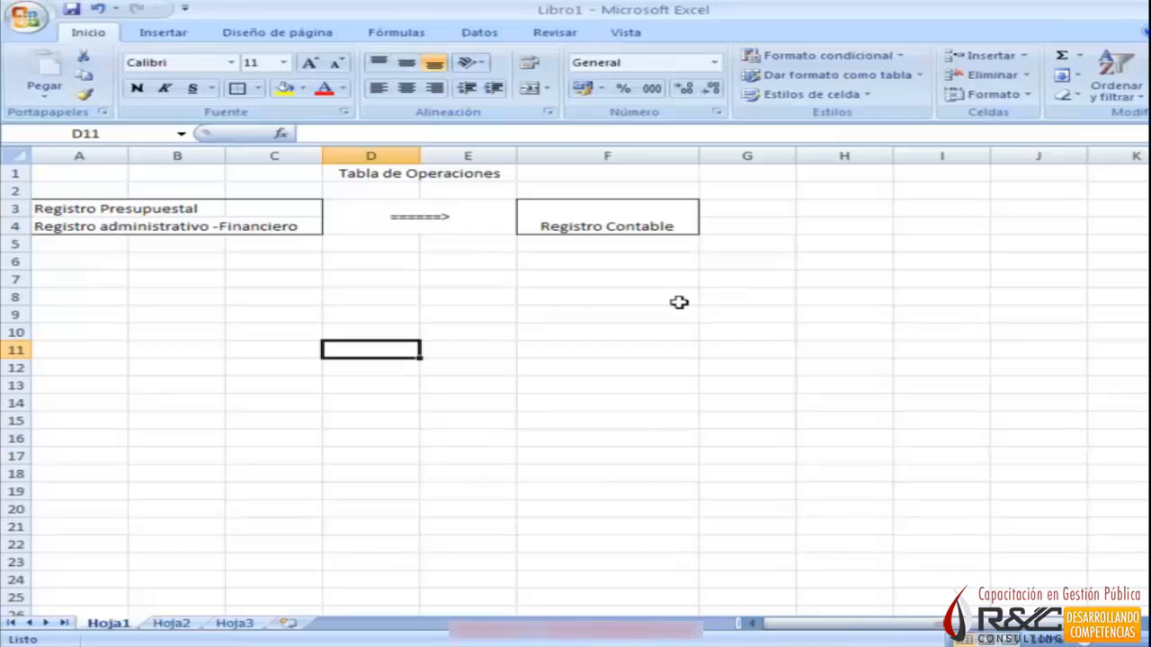
Align the "Registro Contable" text vertically to the middle of its merged cell F3.
left_click(642, 225)
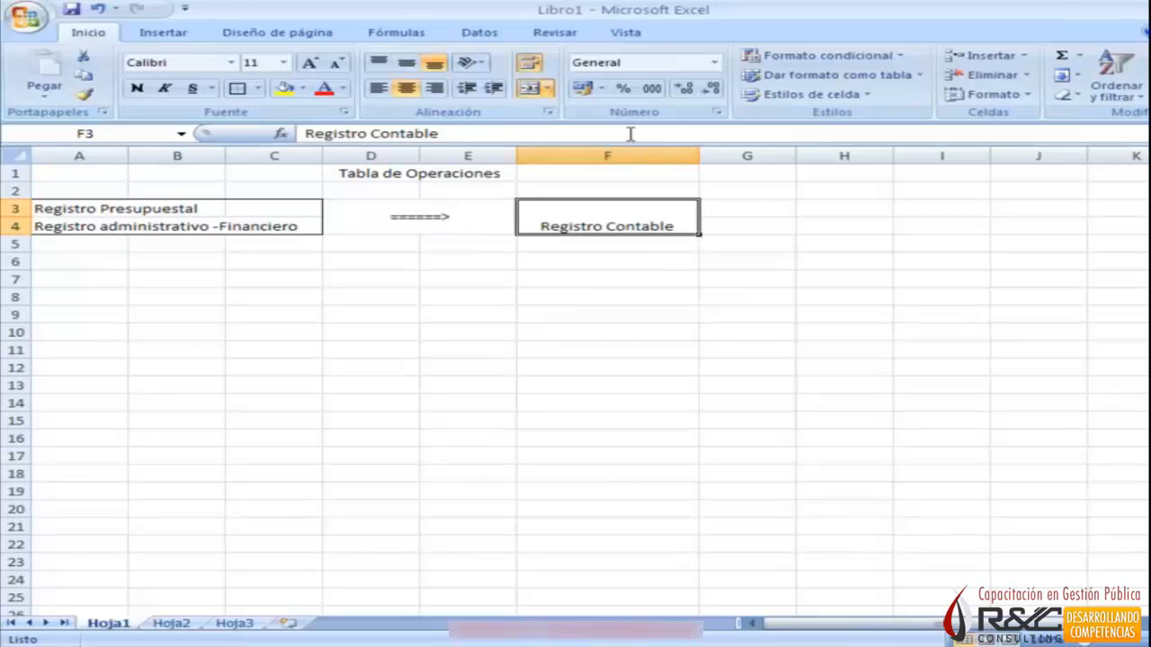
left_click(406, 62)
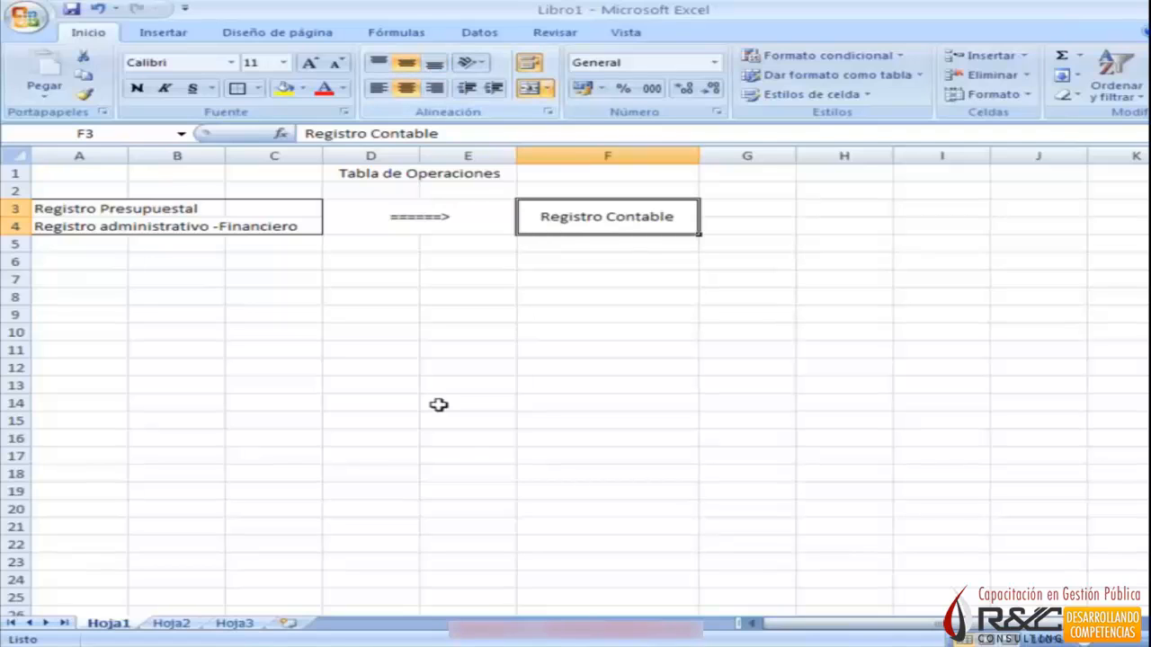
left_click(448, 349)
Insert a blank column before column A to shift the whole outline one column over.
left_click(409, 173)
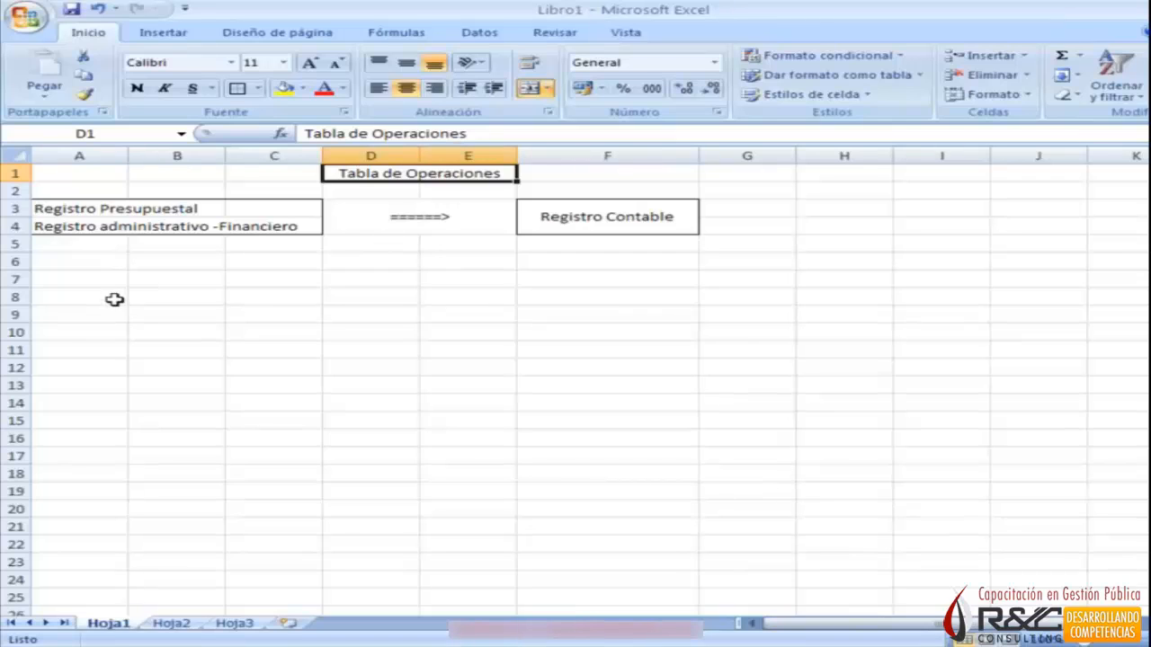
left_click(57, 156)
right_click(57, 157)
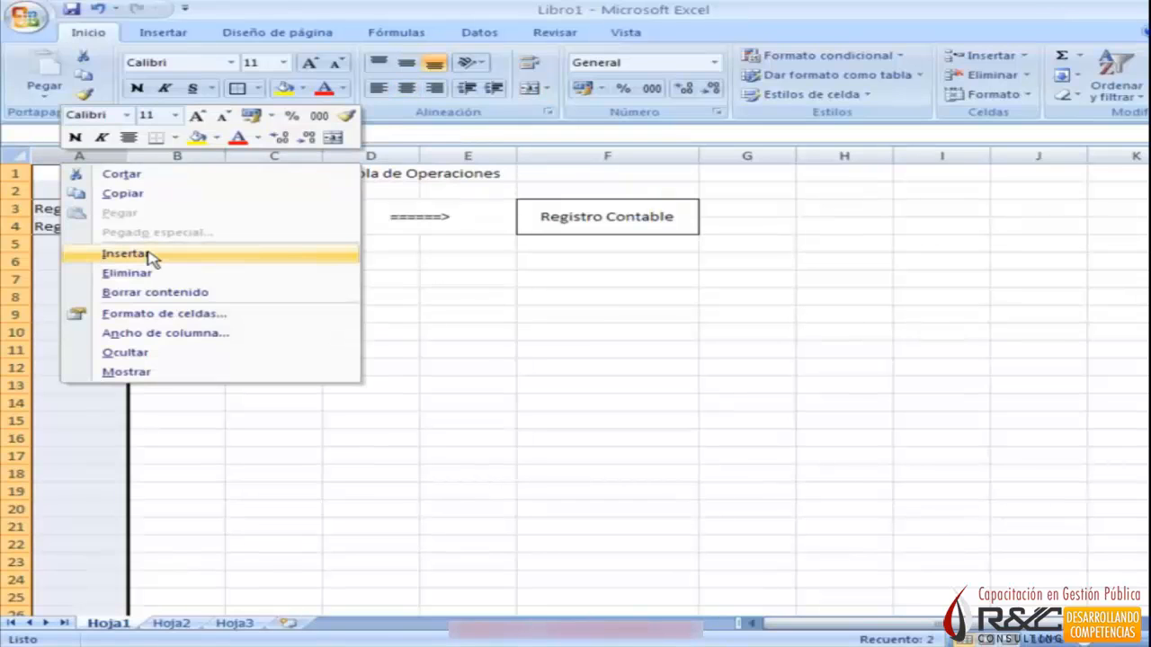
left_click(151, 254)
left_click(274, 385)
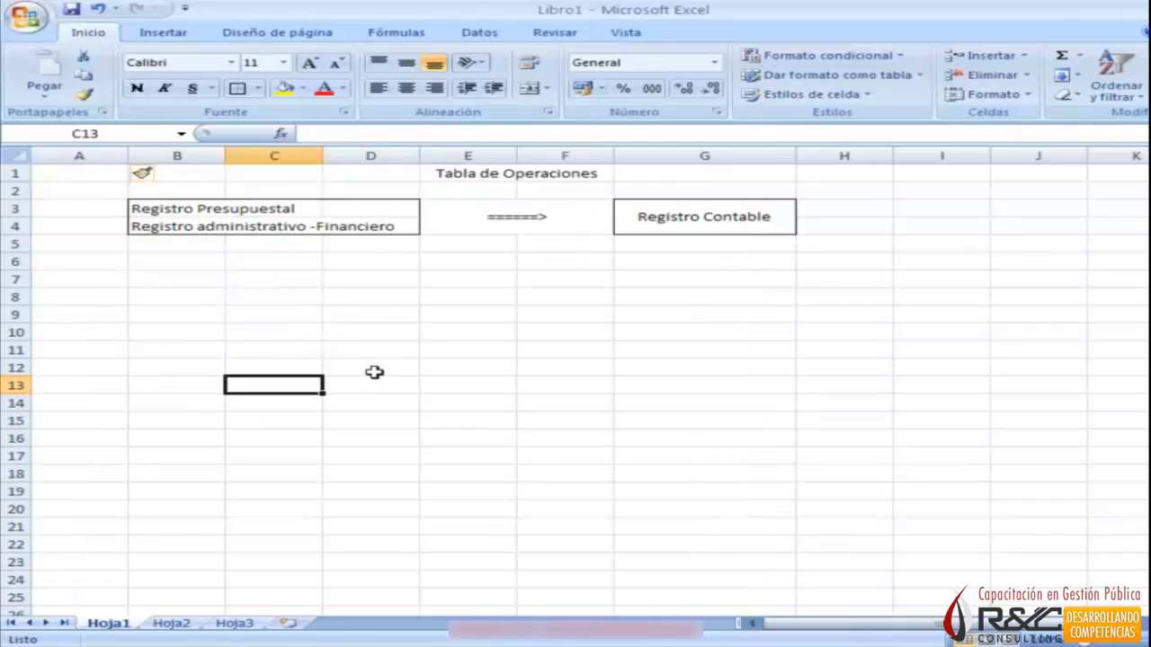
left_click(149, 257)
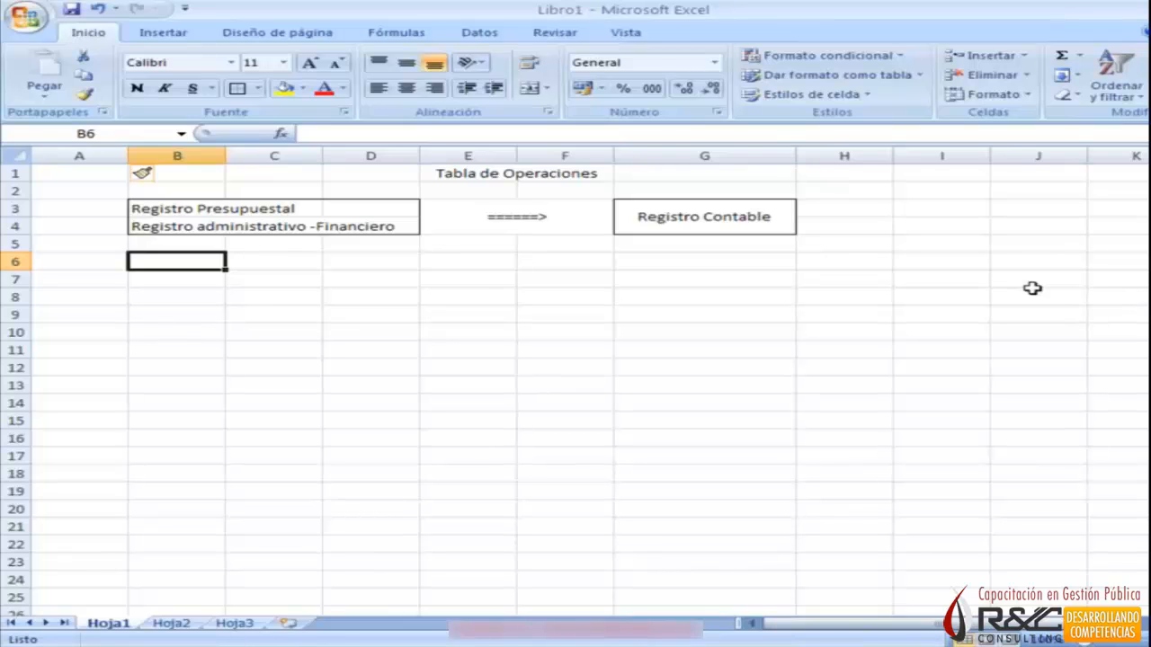
Switch to SIAF and compare the Presupuestal and No Presupuestal search criteria, ending on Presupuestal.
key("alt+Tab")
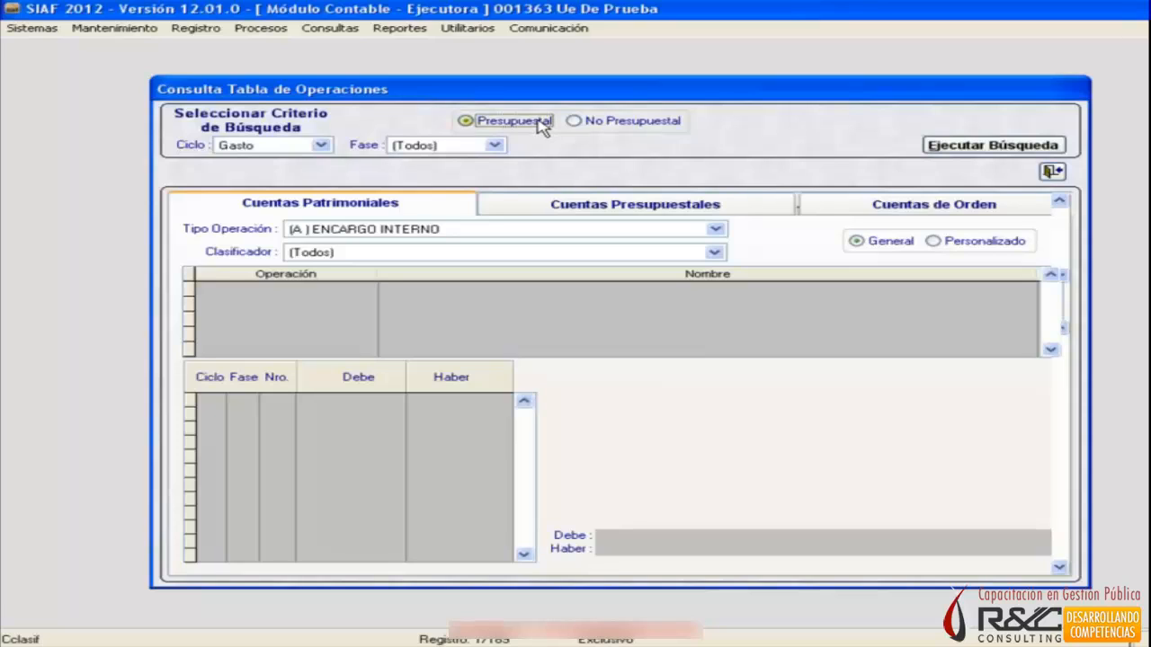
left_click(608, 124)
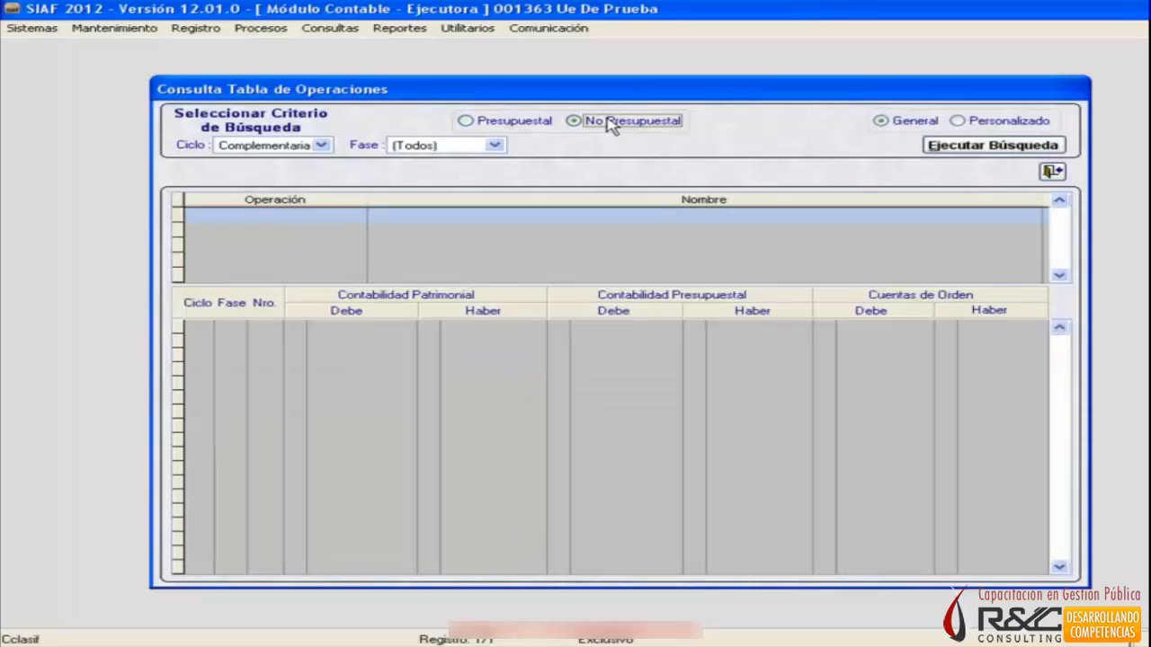
left_click(512, 124)
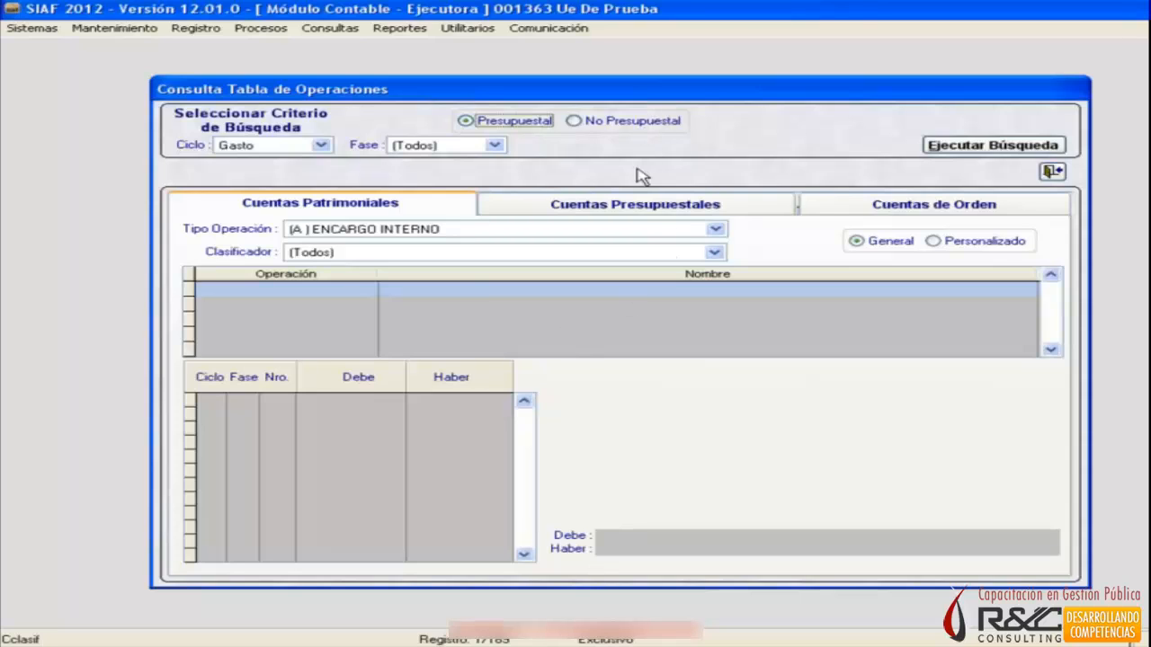
left_click(650, 126)
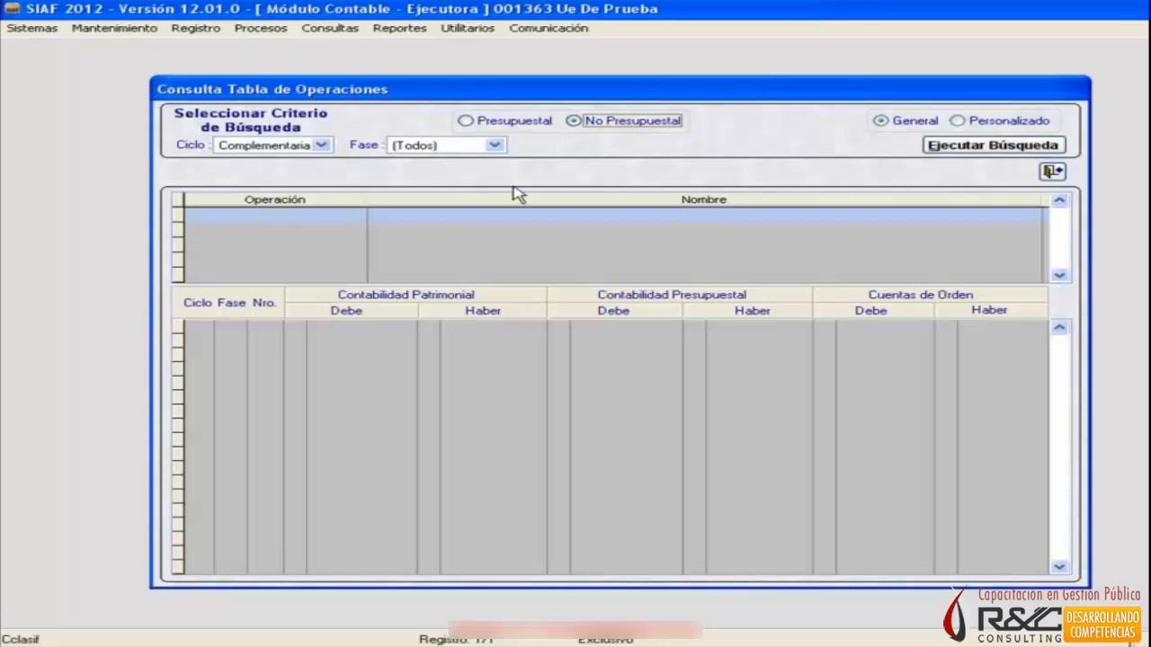
left_click(464, 123)
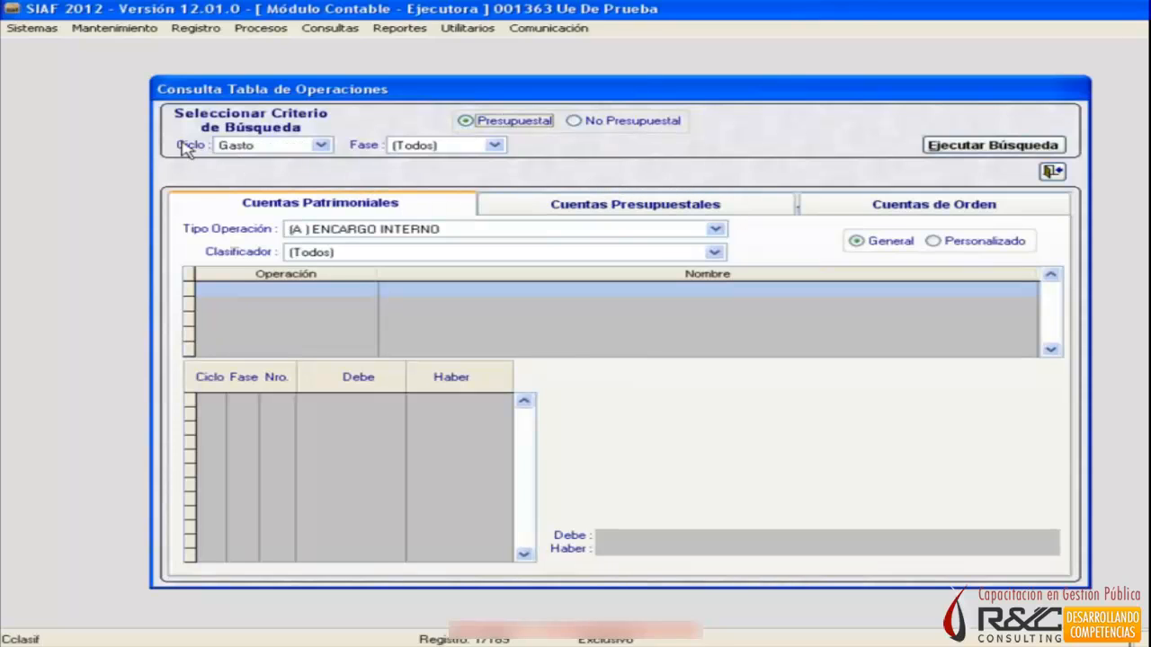
Review the cycle and phase options, choosing Gasto as Ciclo and (Todos) as Fase.
left_click(321, 146)
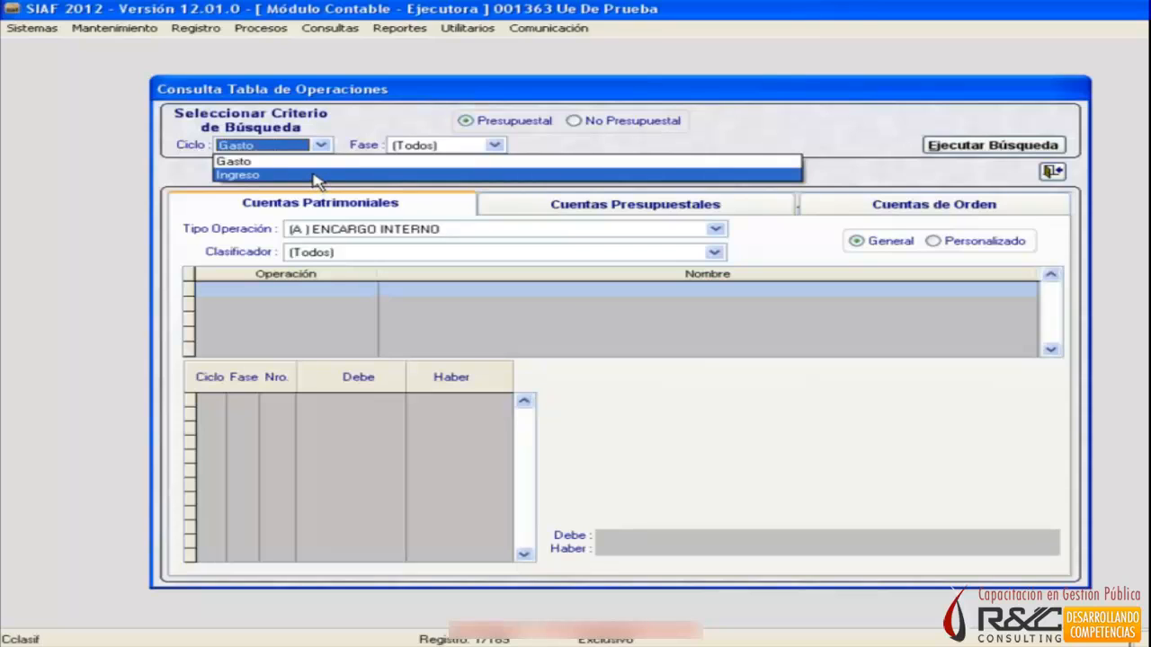
left_click(309, 166)
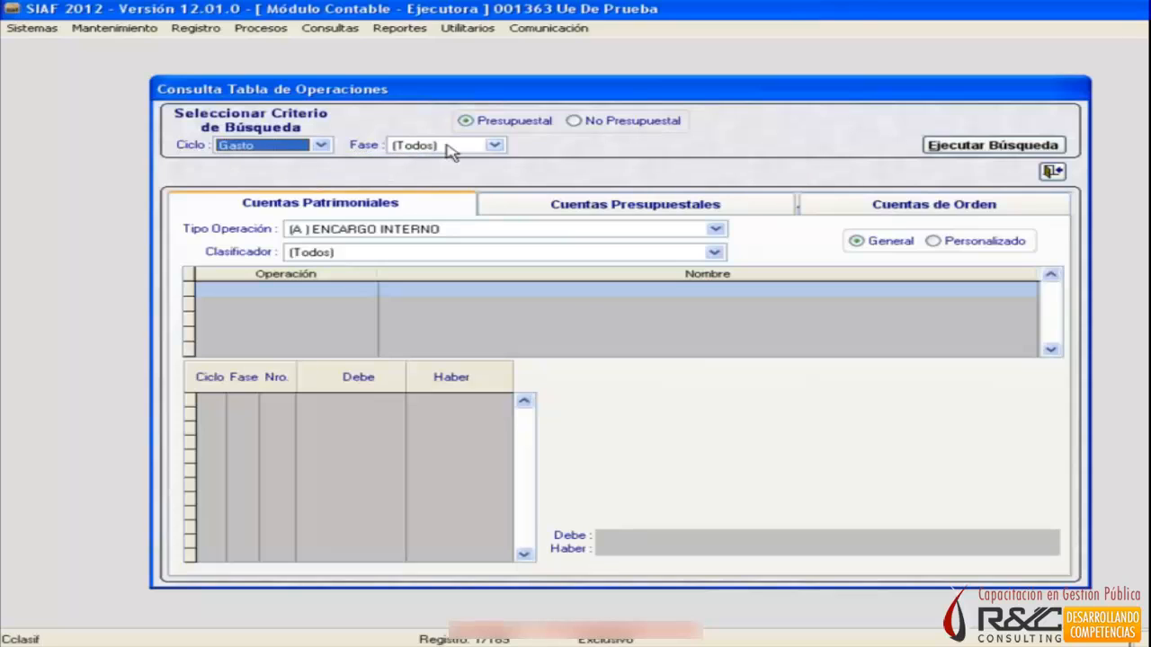
left_click(494, 145)
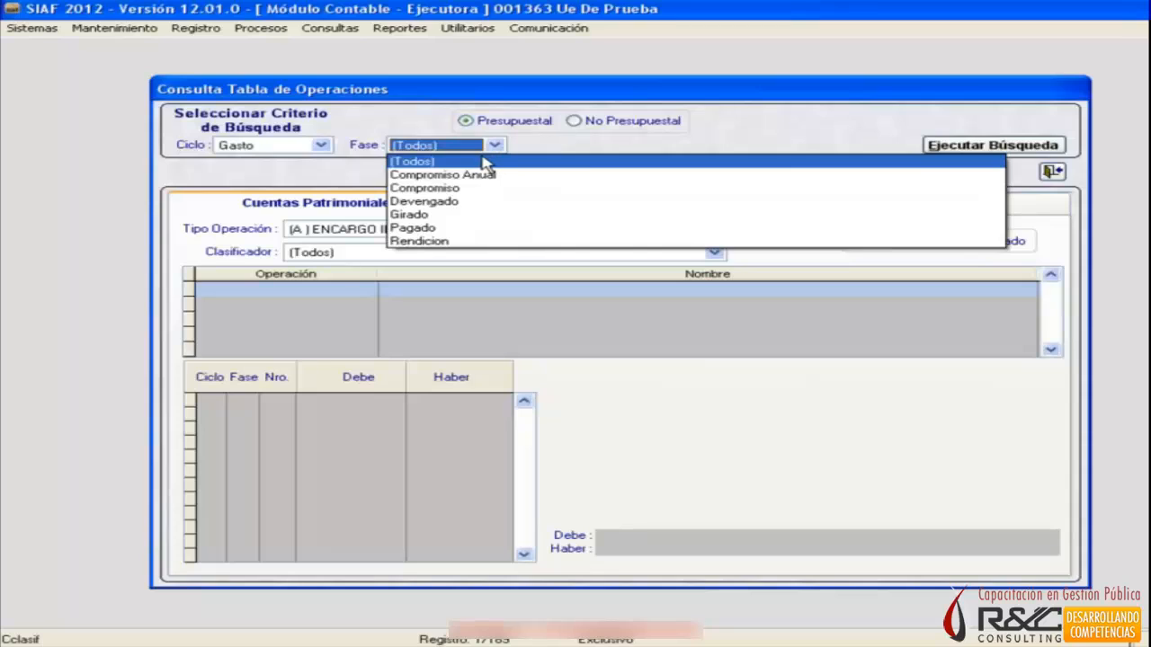
left_click(436, 162)
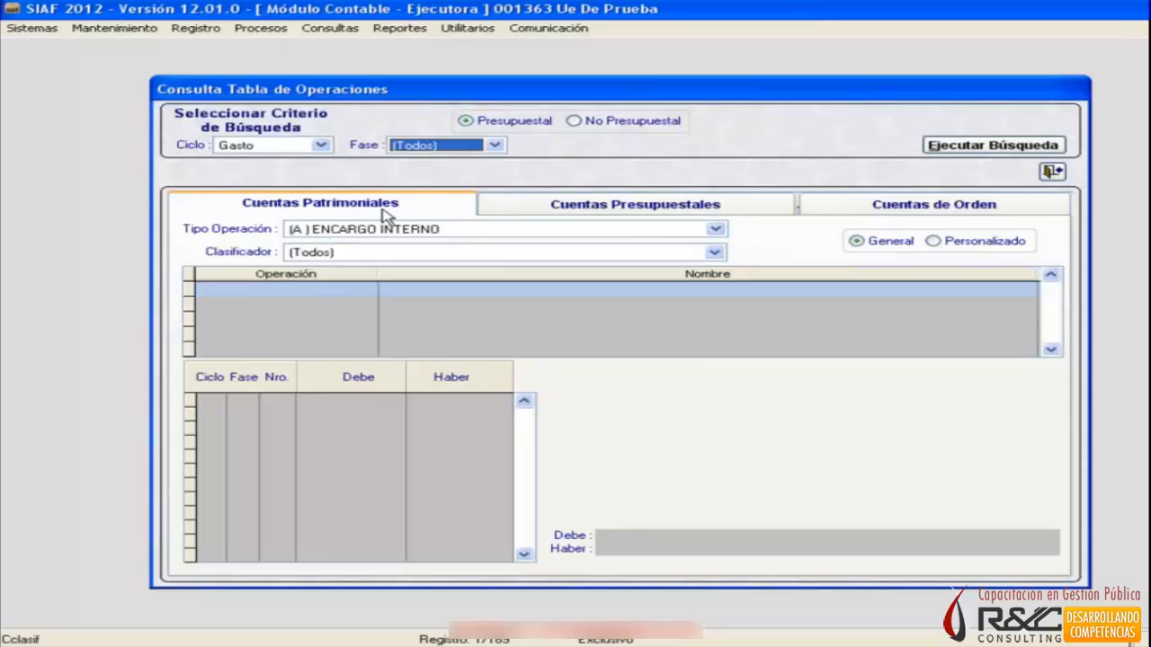
Look through the Cuentas Patrimoniales, Cuentas Presupuestales and Cuentas de Orden views, returning to Cuentas Patrimoniales.
left_click(296, 212)
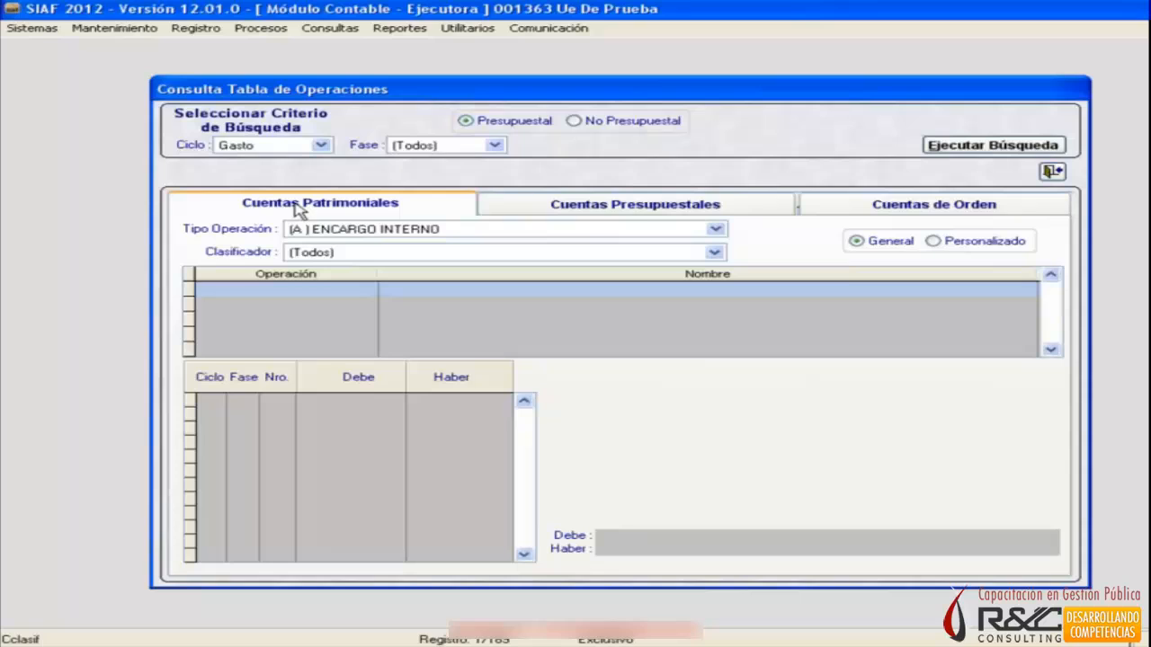
left_click(640, 210)
left_click(860, 207)
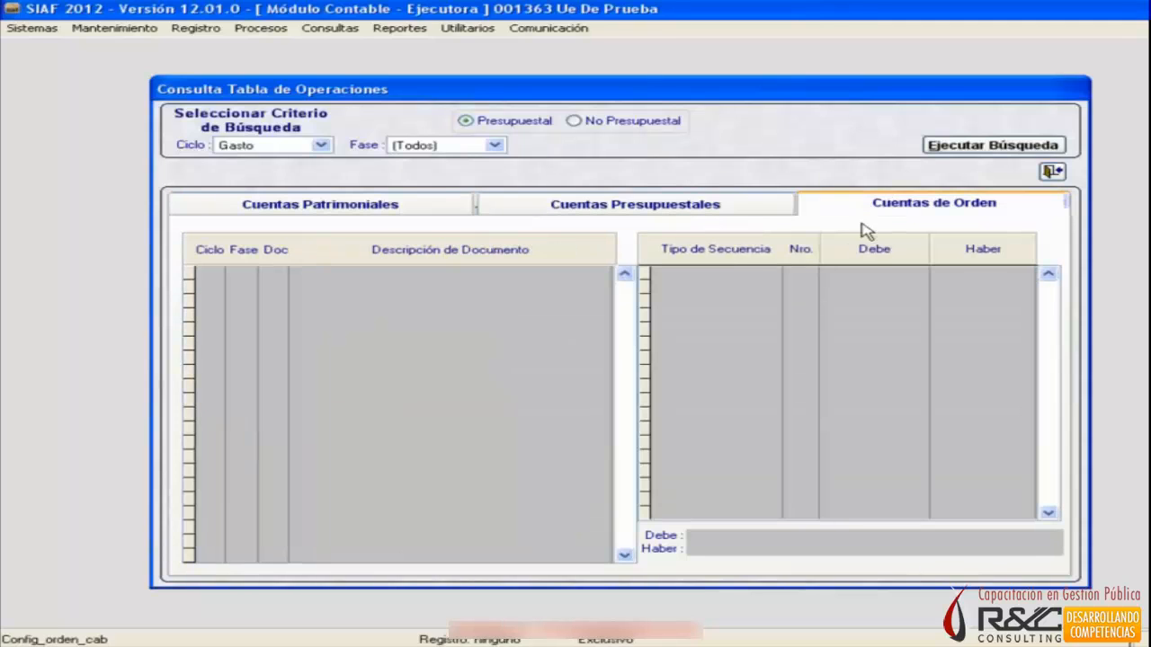
left_click(381, 207)
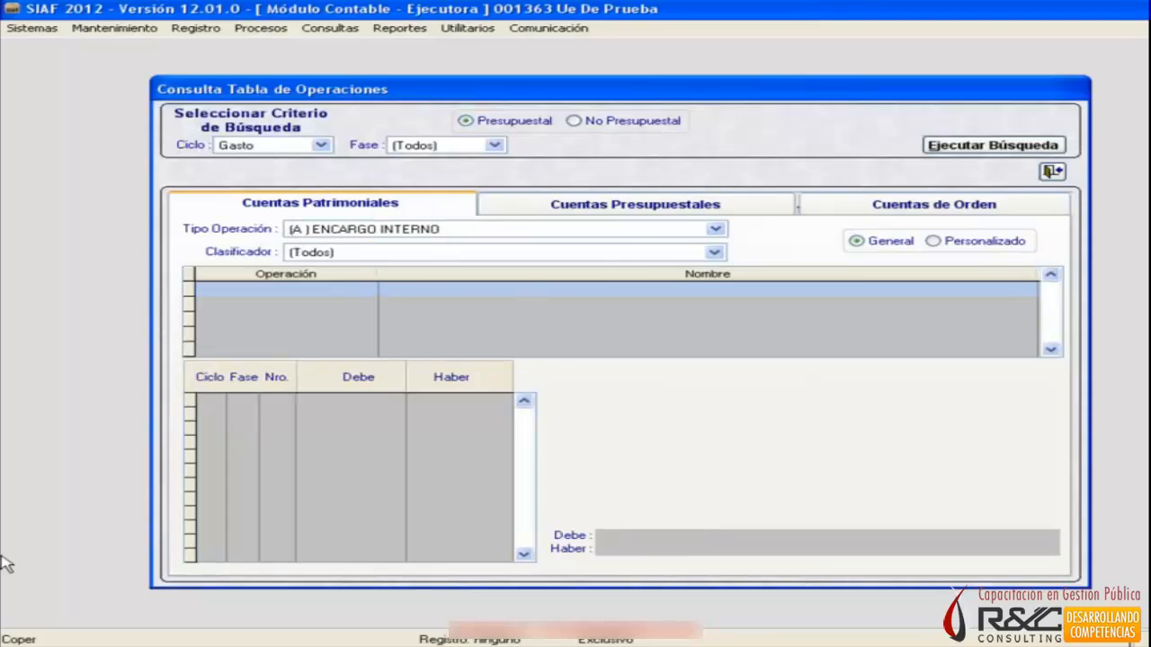
Set Tipo Operación to (N) GASTO - ADQUISICION DE BIENES Y SERVICIOS.
left_click(717, 230)
mouse_move(769, 265)
left_mouse_down()
mouse_move(769, 326)
mouse_move(764, 245)
left_mouse_up()
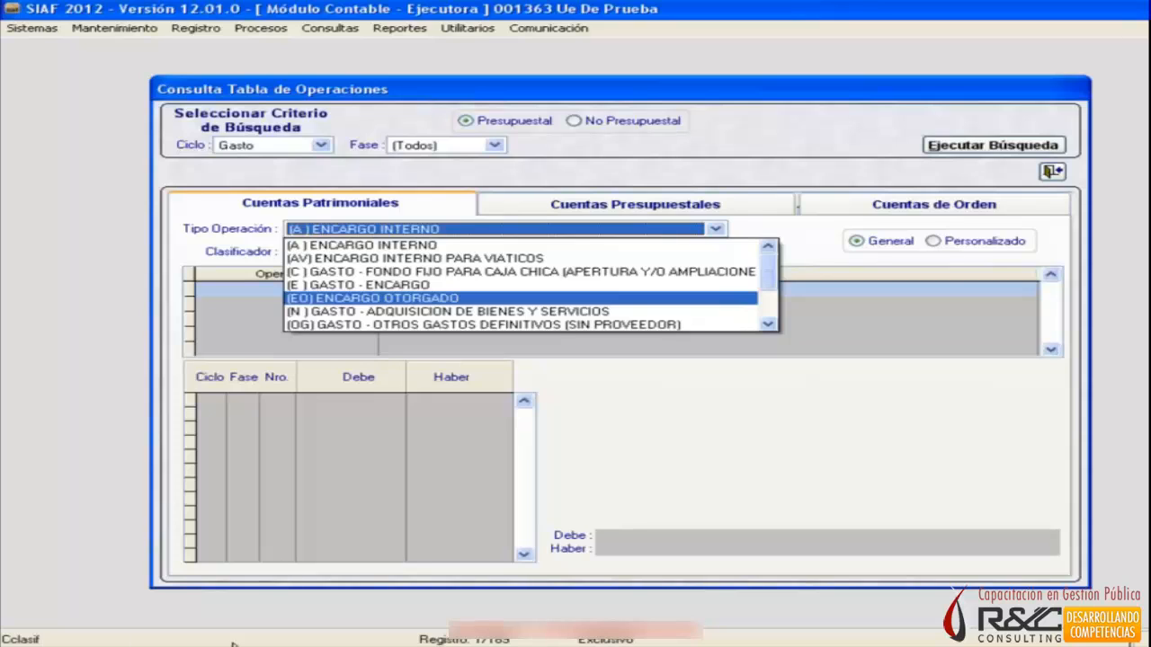
left_click(316, 311)
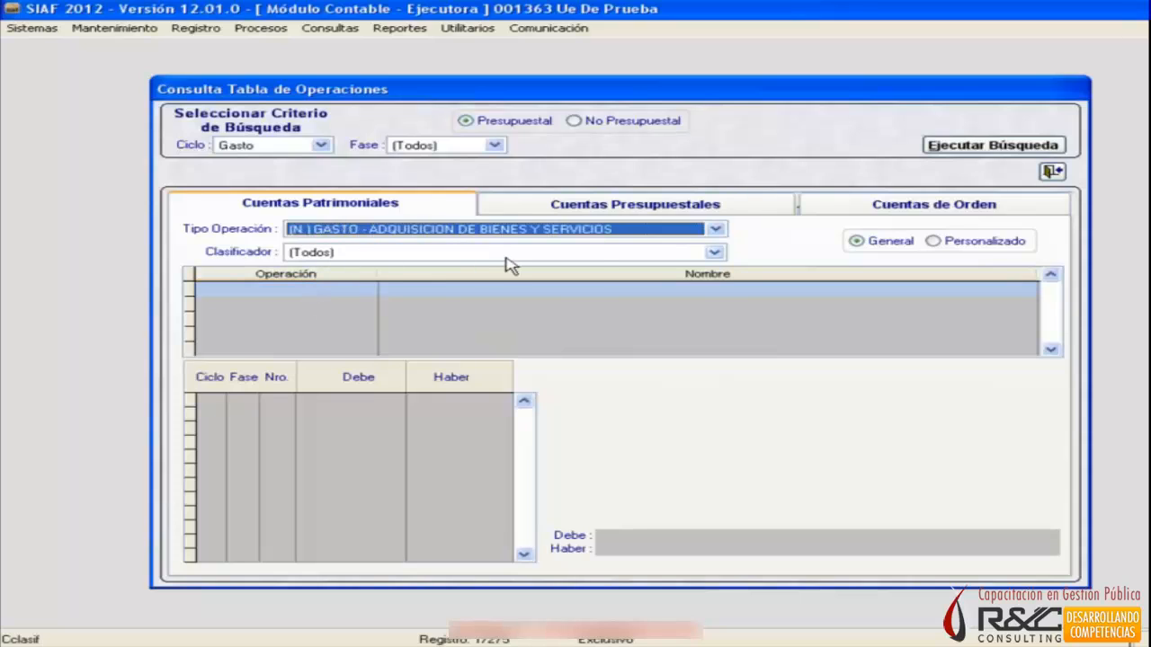
Set Clasificador to 2.3.1 1.1 1 ALIMENTOS Y BEBIDAS PARA CONSUMO HUMANO and run the search.
left_click(715, 253)
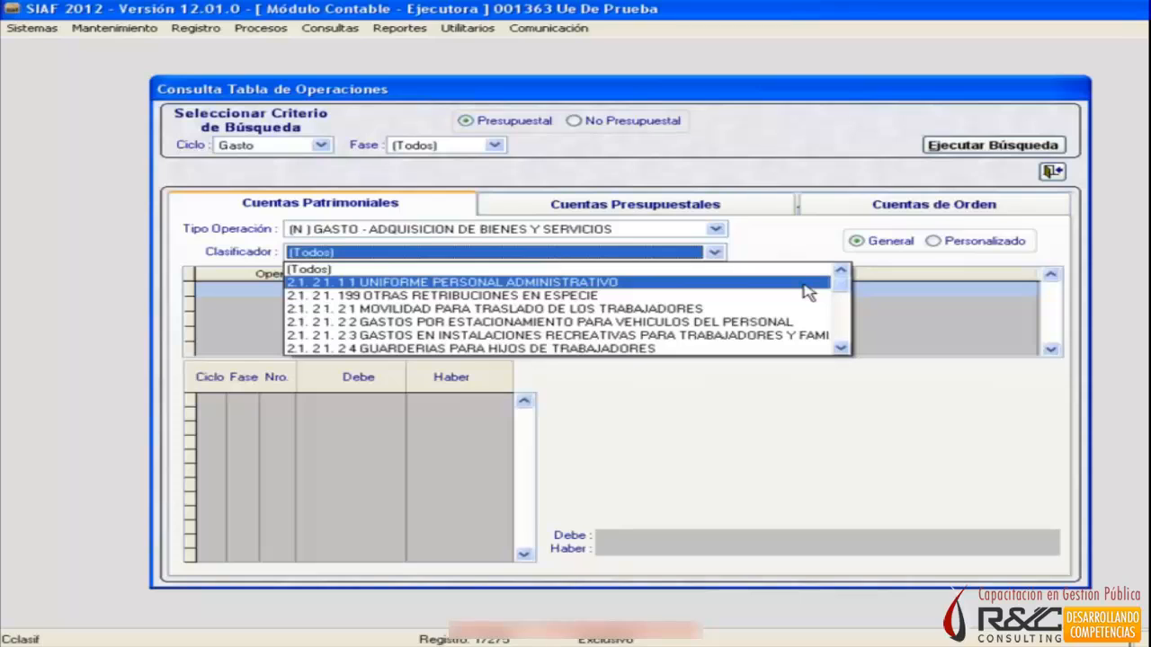
left_click(841, 349)
left_click(840, 349)
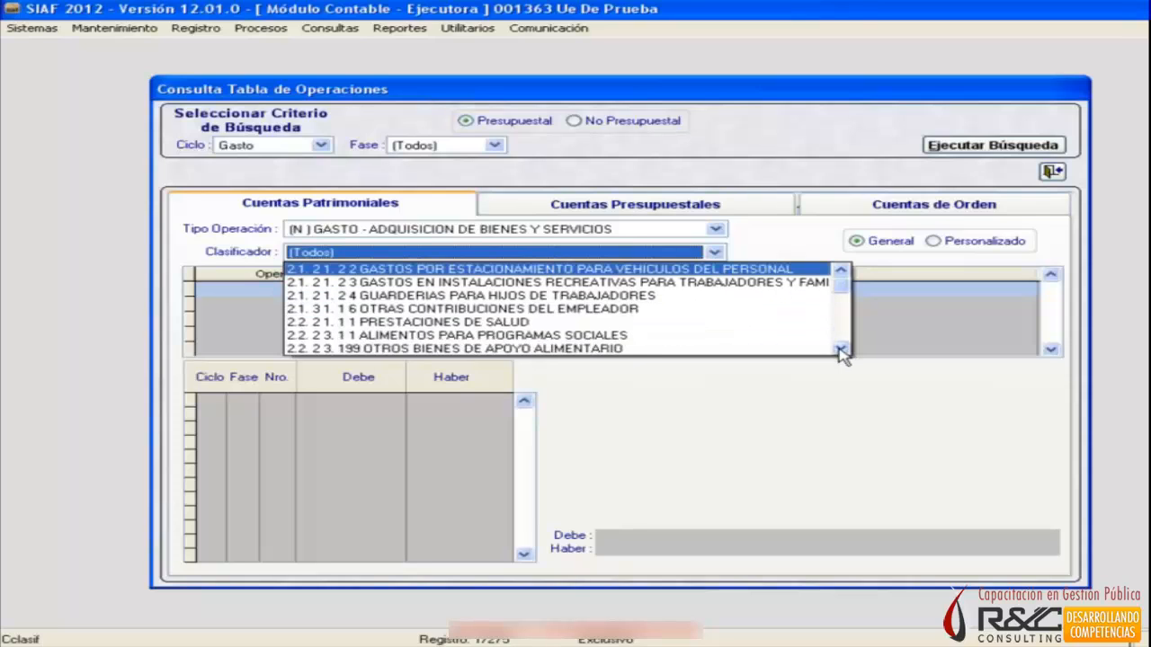
left_click(840, 349)
left_click(841, 349)
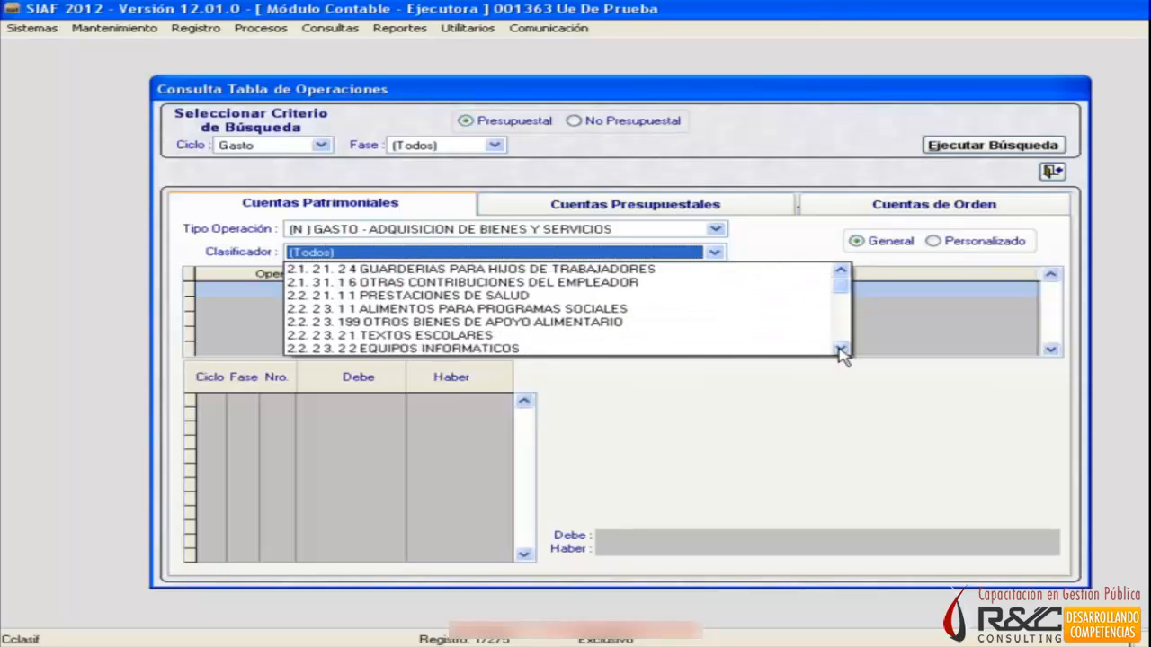
left_click(841, 349)
left_click(841, 348)
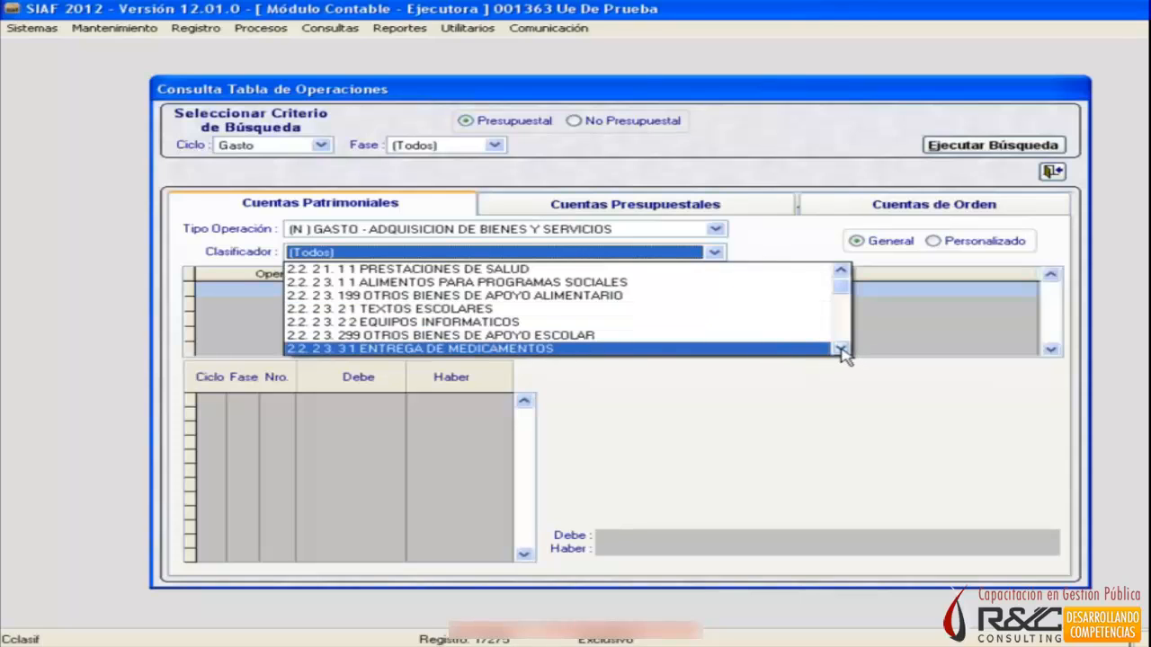
left_click(840, 349)
left_click(841, 349)
left_click(840, 349)
left_click(841, 349)
left_click(841, 349)
left_click(841, 349)
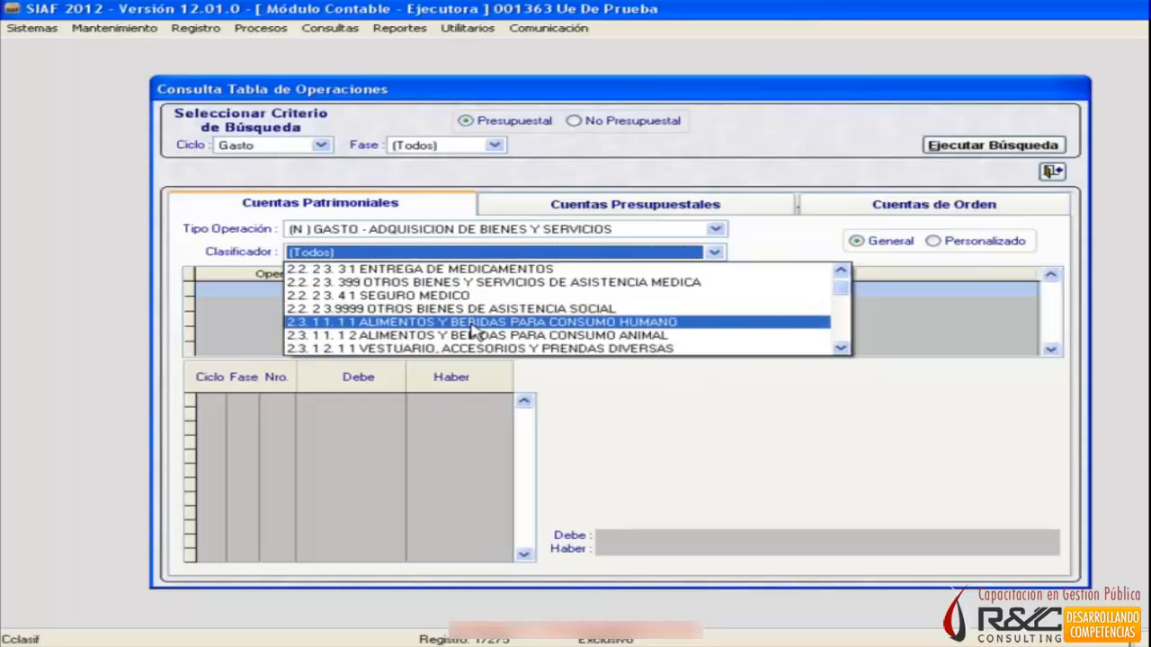
left_click(379, 324)
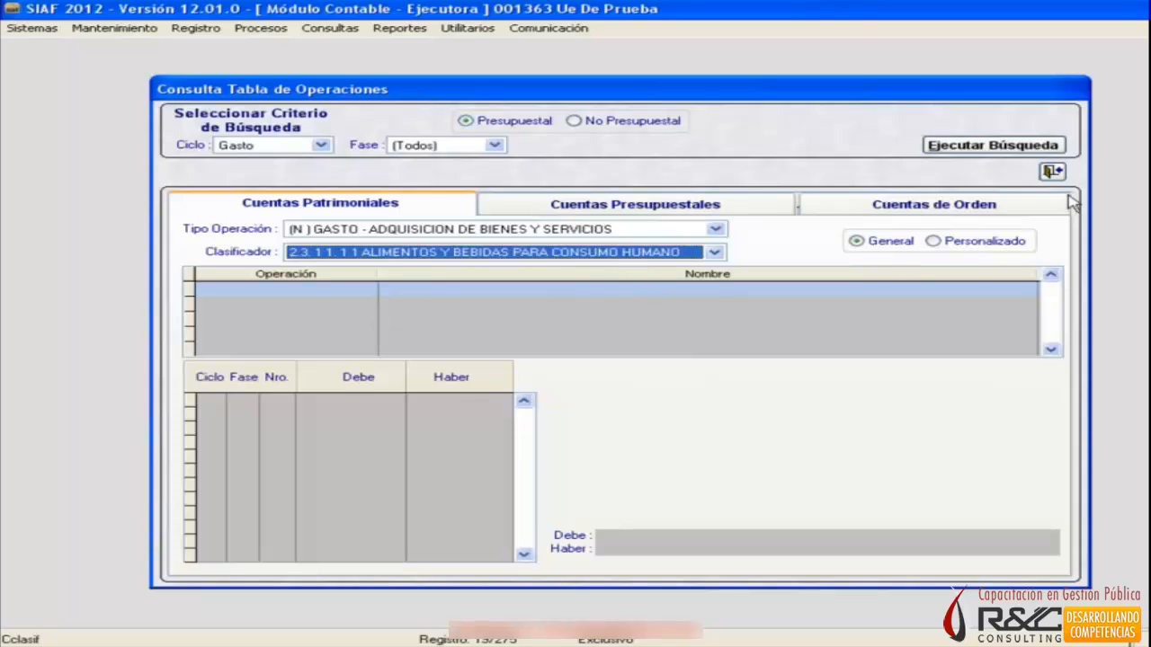
left_click(999, 148)
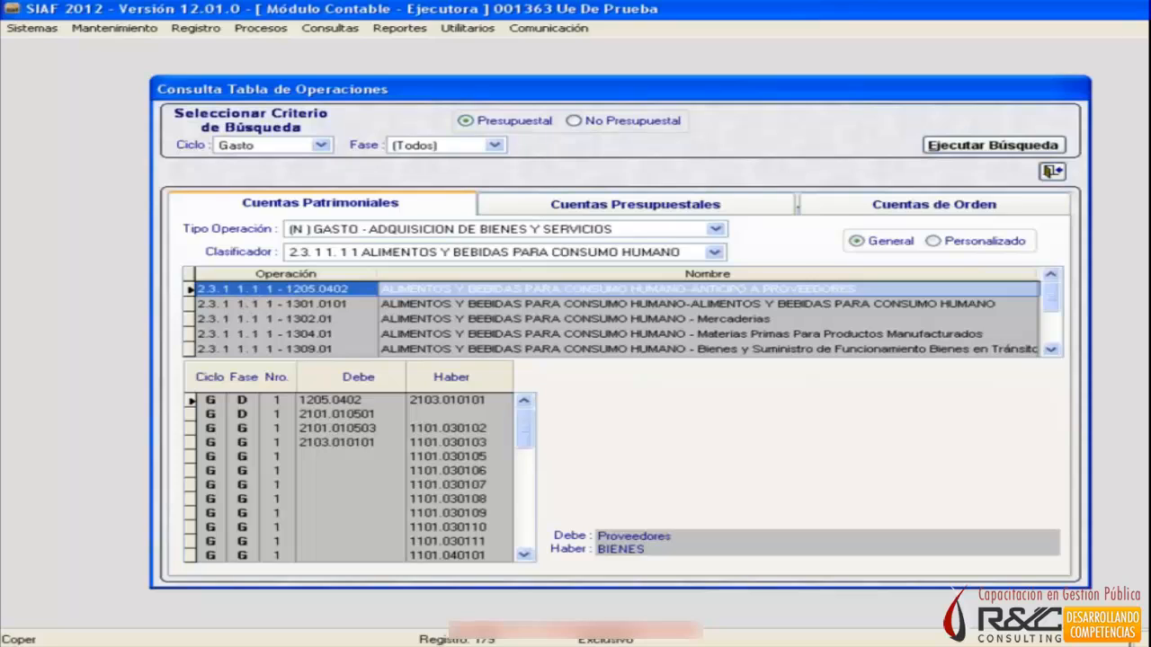
Examine the Debe and Haber accounts of the operations ending in 1205.0402 and 1301.0101.
left_click(229, 288)
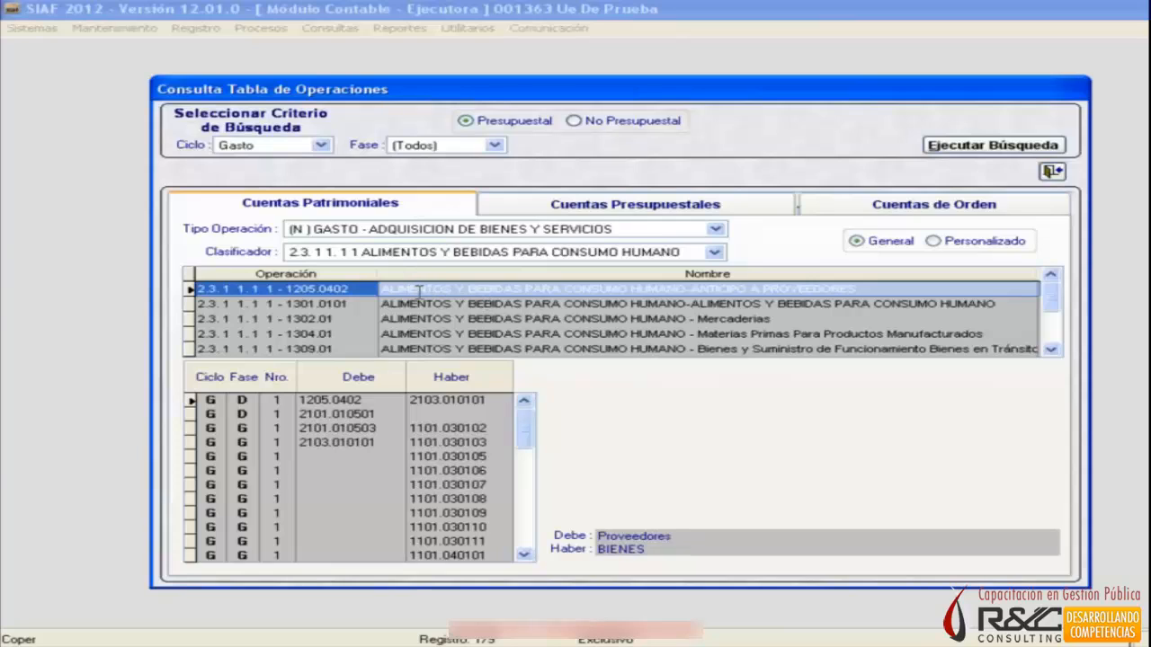
left_click(762, 305)
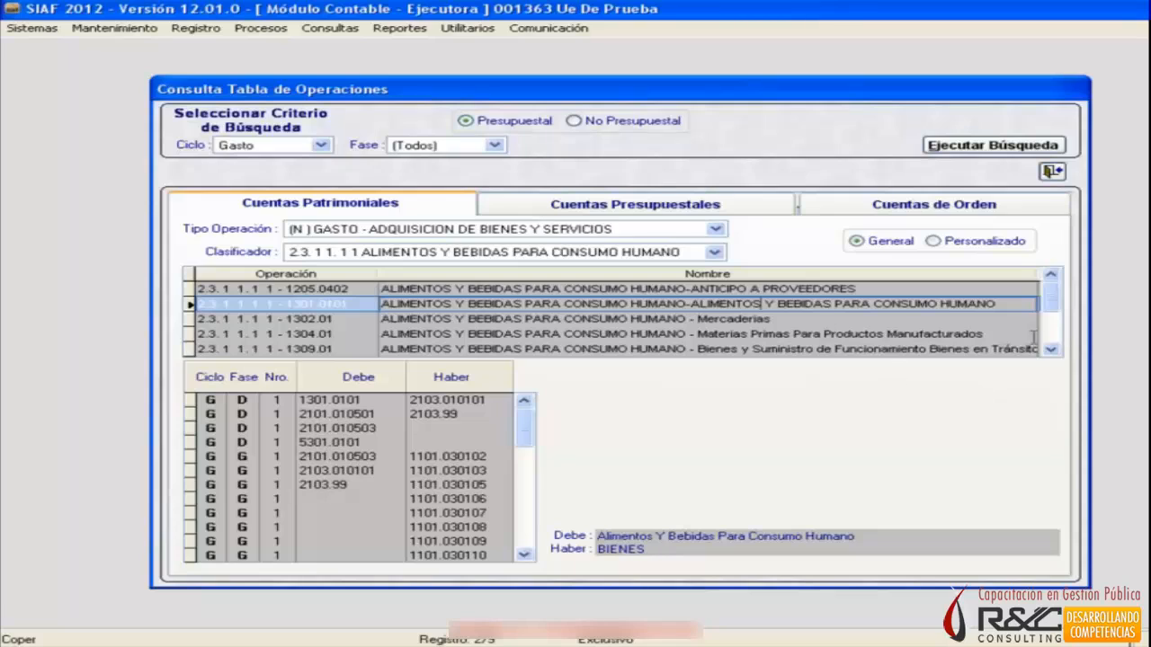
Examine the Debe and Haber accounts of the operations ending in 1302.01, 1304.01 and 5301.0101.
left_click(848, 319)
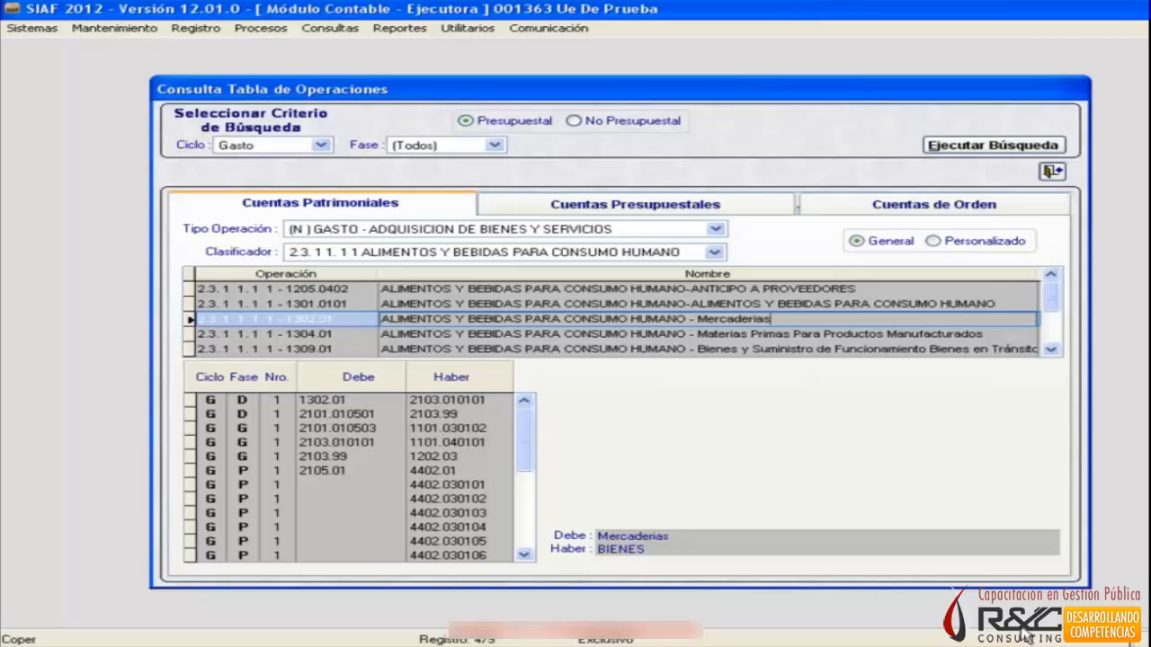
left_click(751, 334)
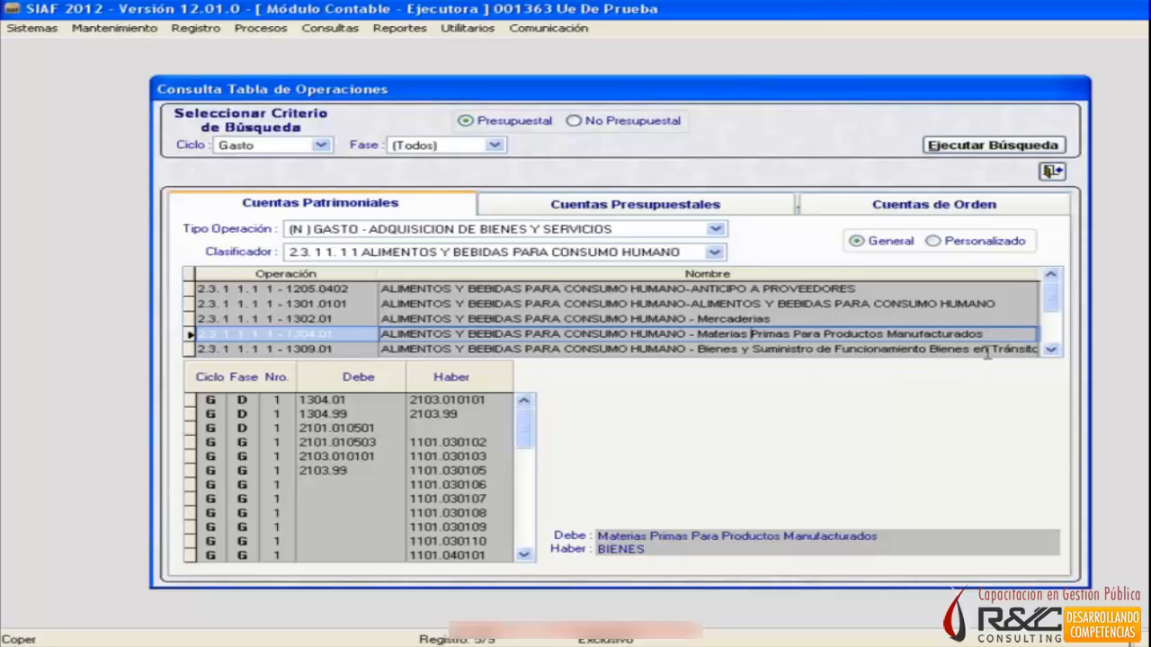
left_click(1051, 350)
left_click(1050, 350)
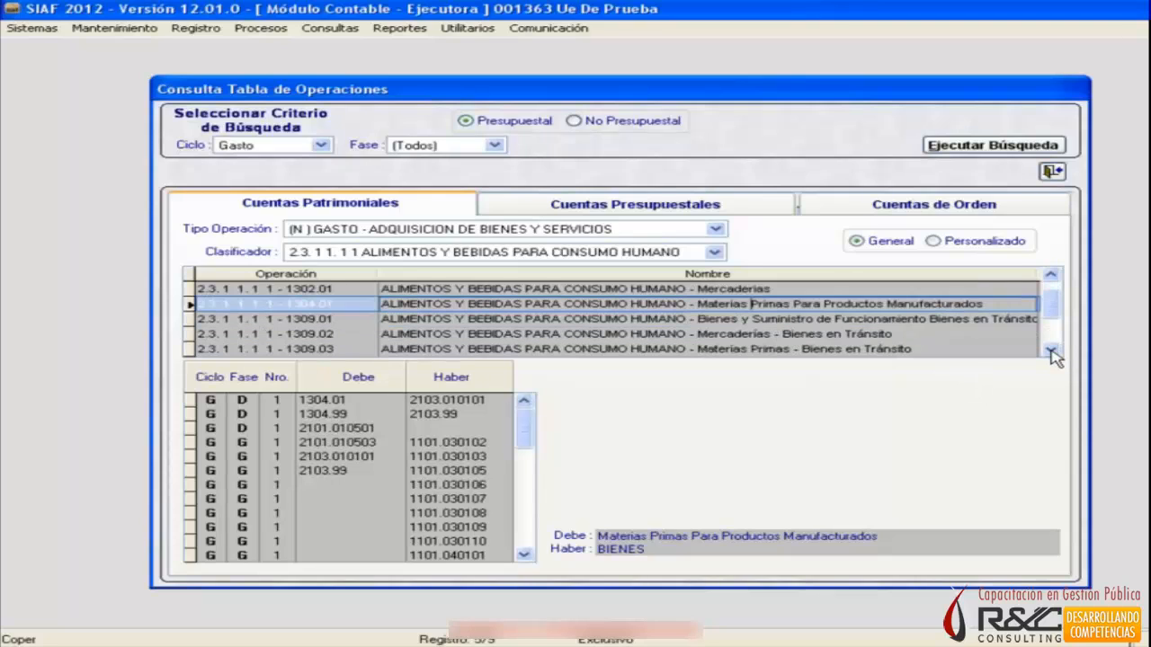
left_click(1050, 350)
left_click(1050, 349)
left_click(1042, 348)
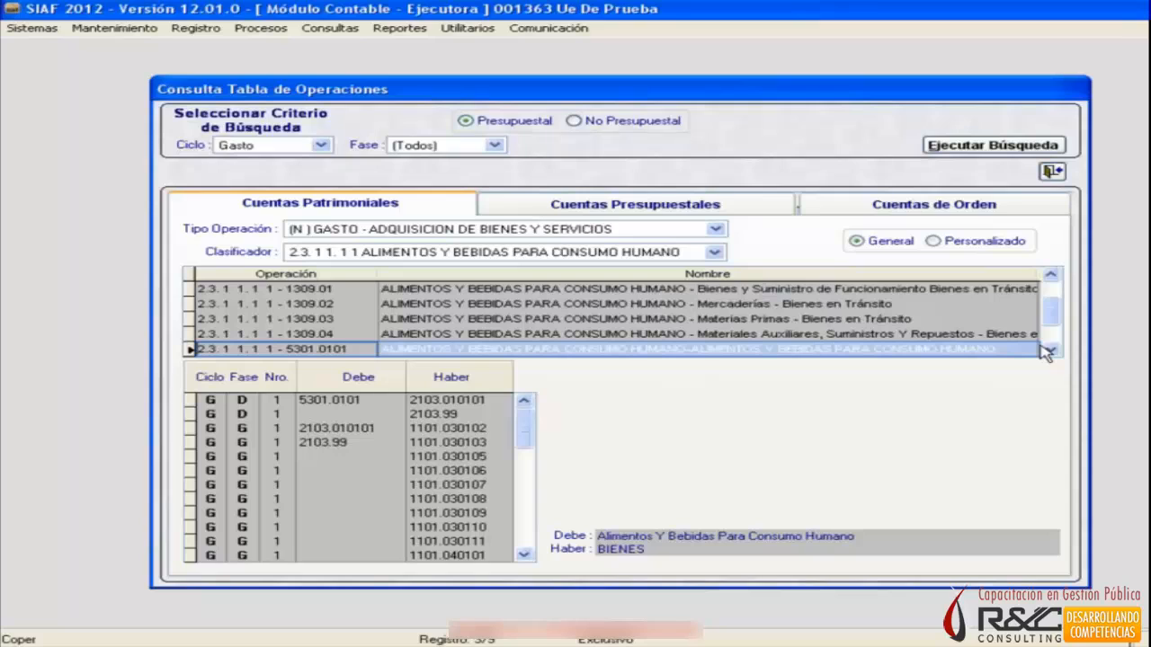
Return to the operation ending in 1301.0101 to review its Debe and Haber accounts again.
left_click(1050, 274)
left_click(1050, 275)
left_click(1050, 275)
left_click(1050, 275)
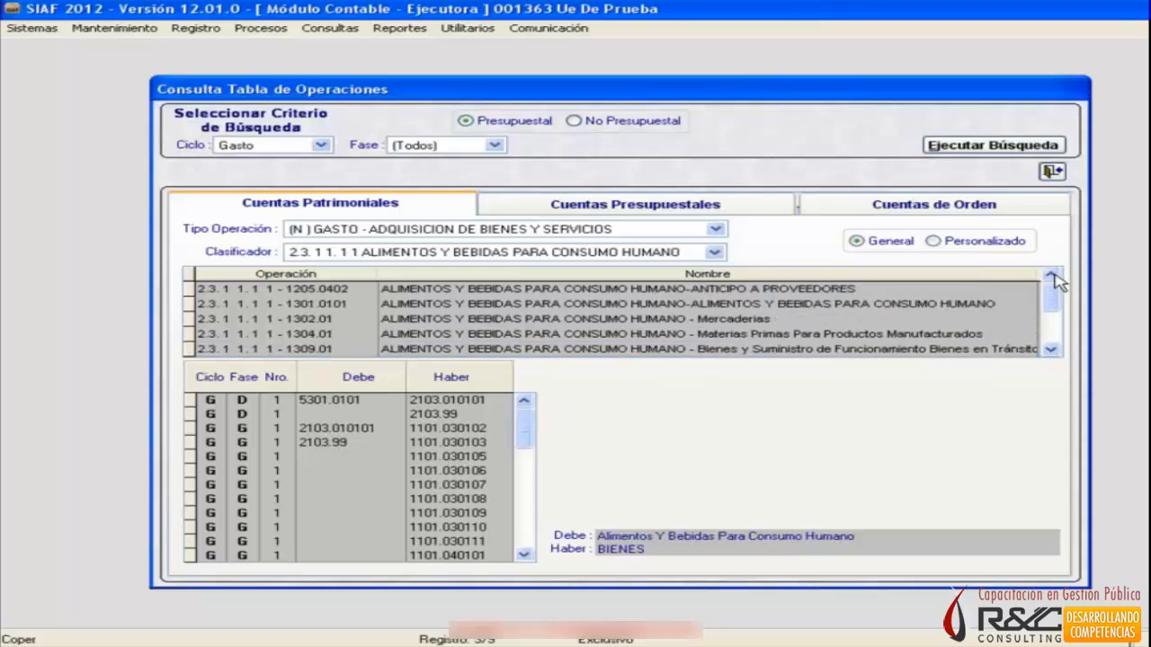
left_click(884, 305)
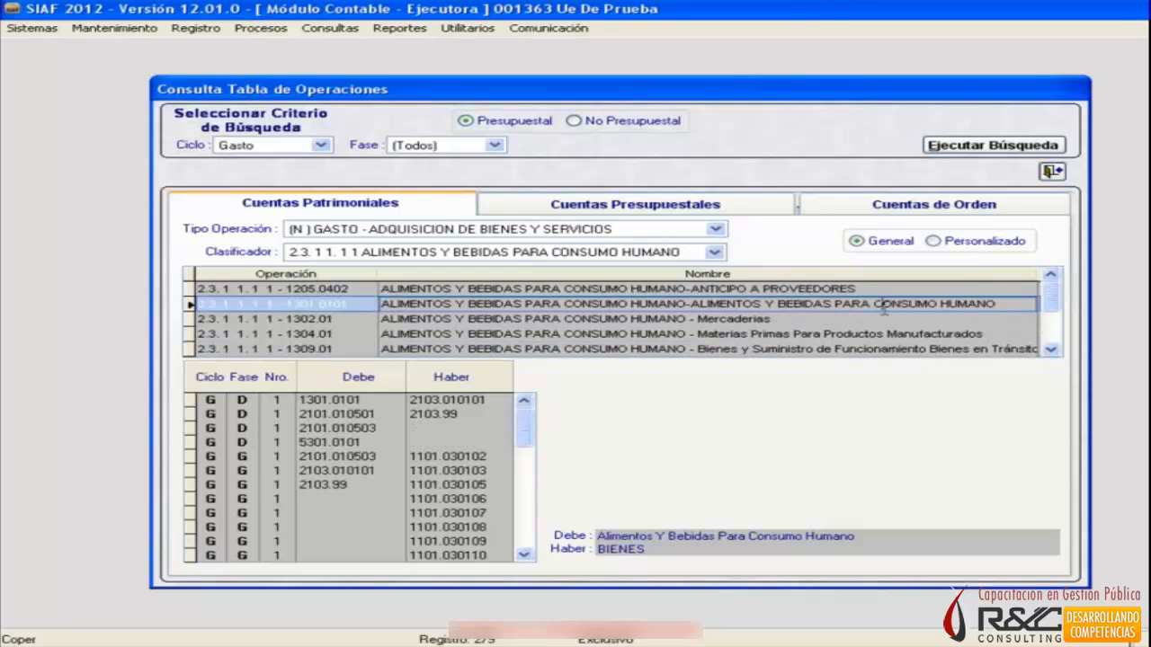
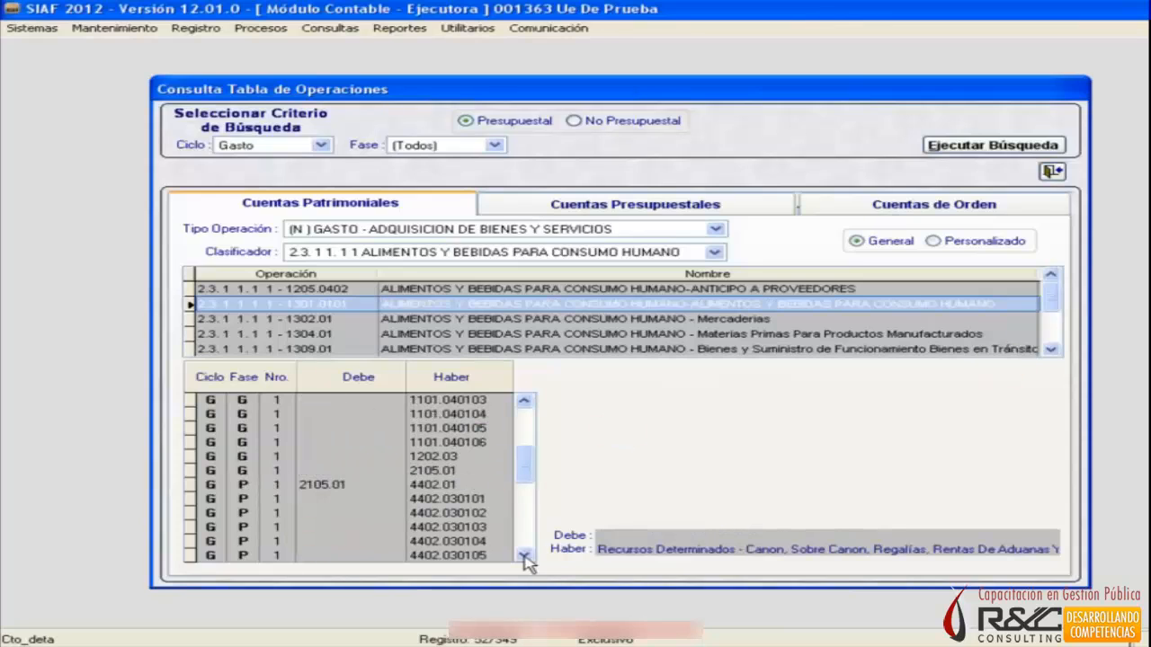
Examine the remaining Debe and Haber accounts, then the Cuentas Presupuestales and Cuentas de Orden, and return to Cuentas Patrimoniales.
left_click(526, 556)
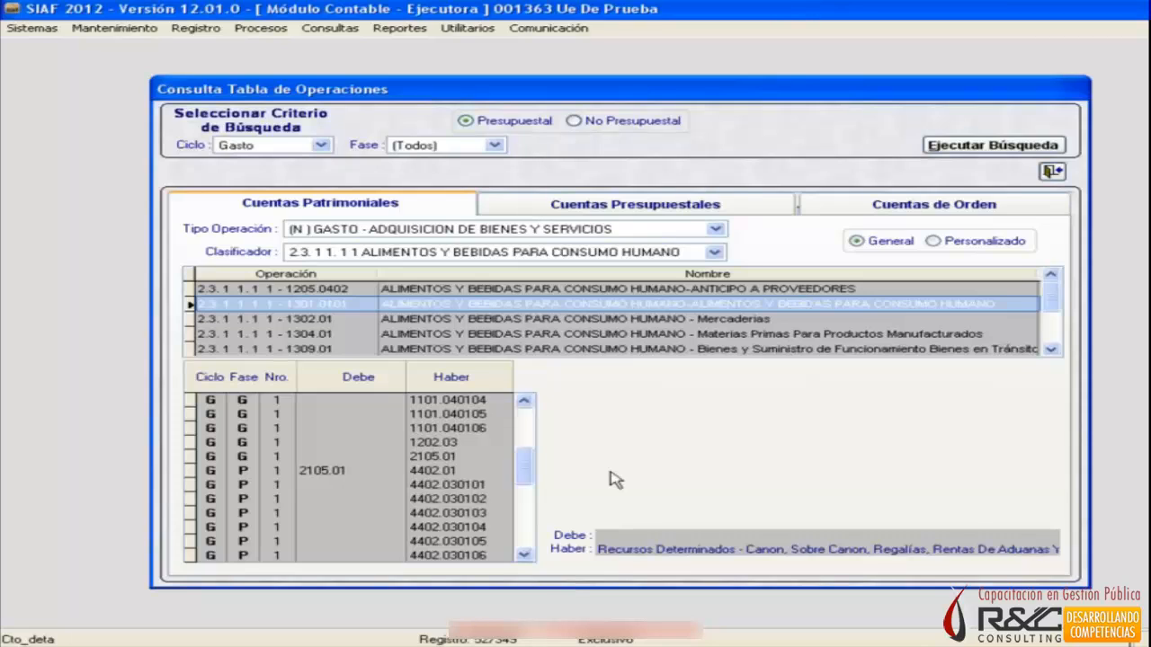
left_click(629, 206)
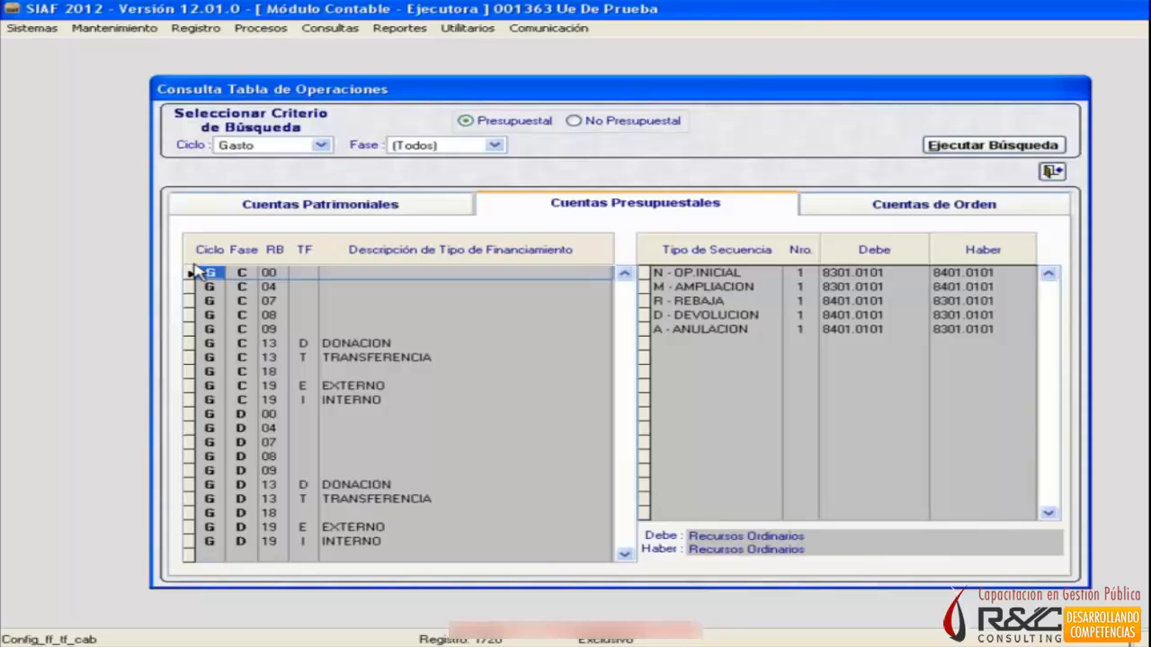
left_click(986, 207)
left_click(629, 204)
left_click(349, 206)
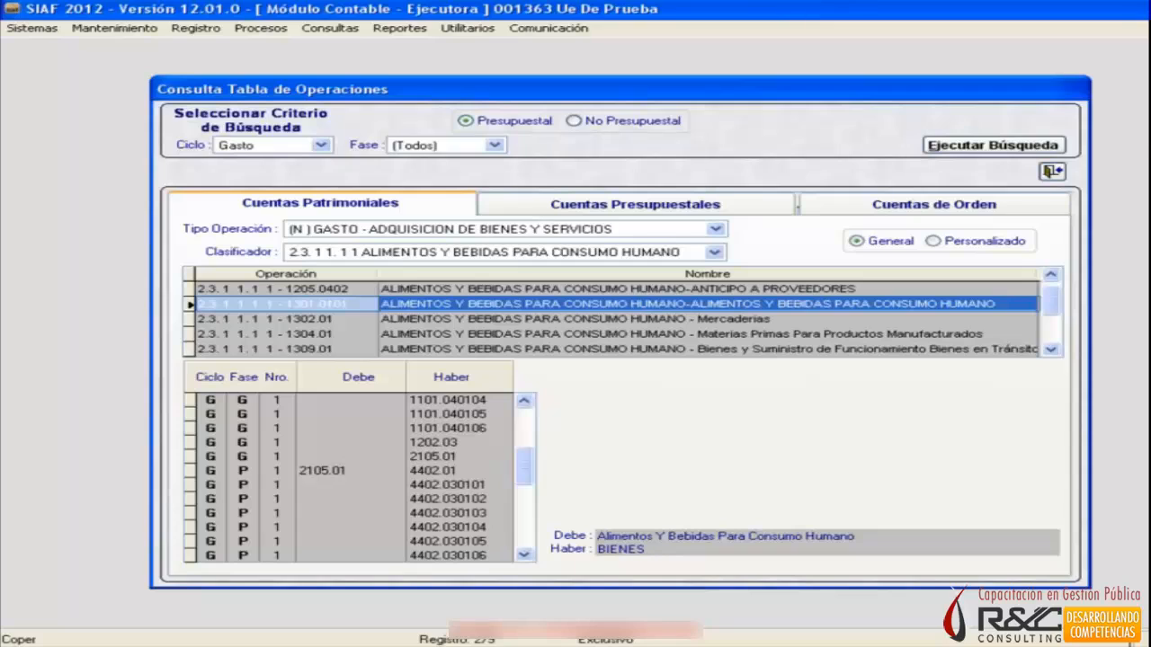
Switch to the Excel workbook containing the Tabla de Operaciones outline.
key("alt+Tab")
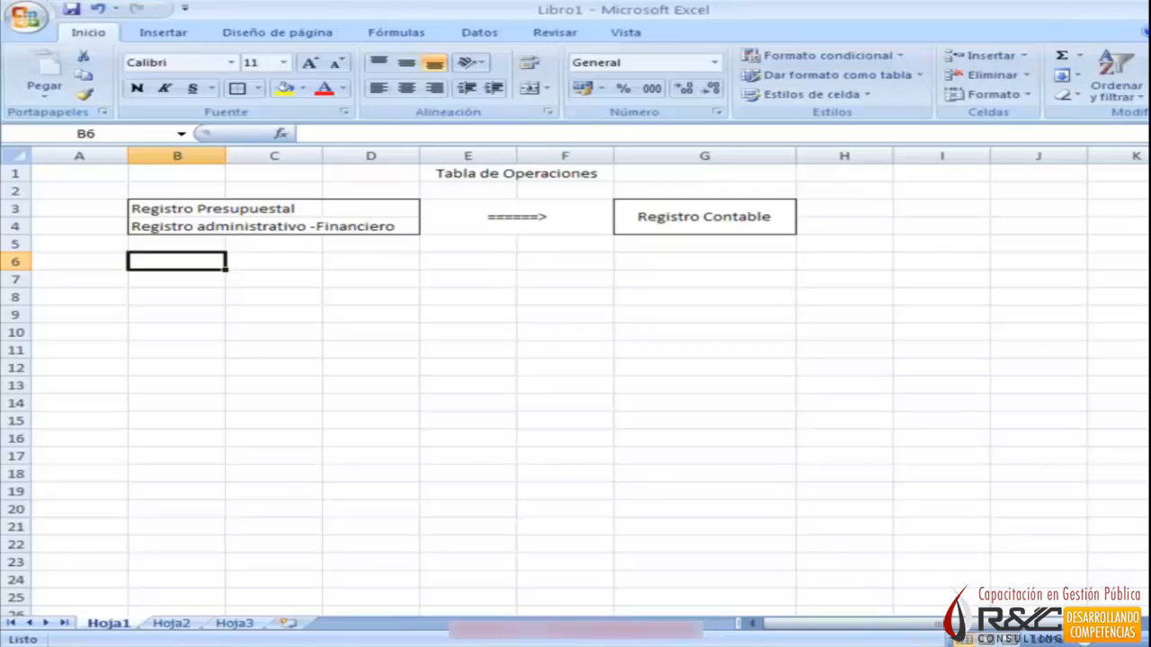
key("alt+Tab")
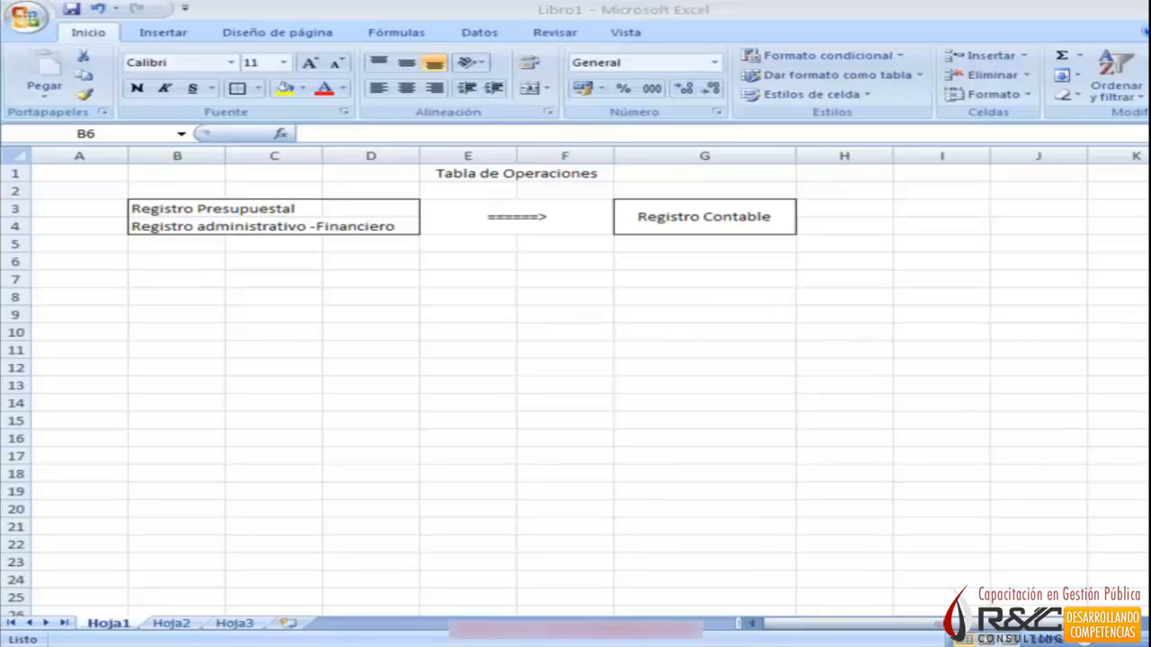
key("alt+Tab")
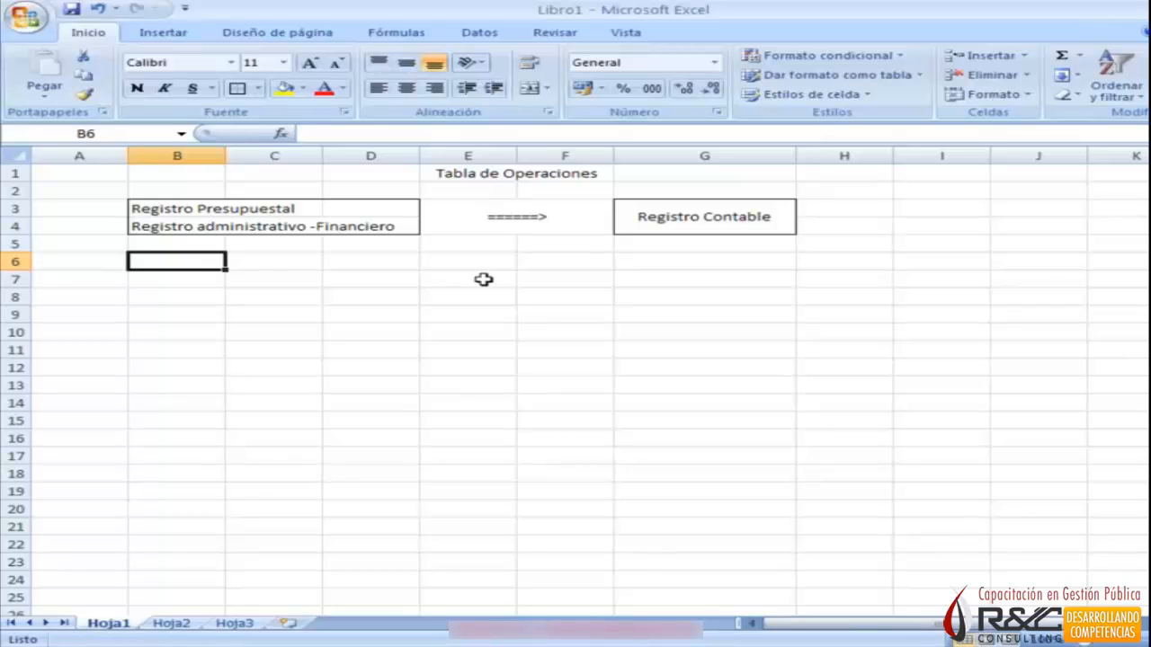
key("Right")
key("Right")
key("Left")
key("Left")
key("Right")
key("Left")
key("Down")
key("Down")
key("Down")
key("Up")
key("Up")
key("Up")
key("Up")
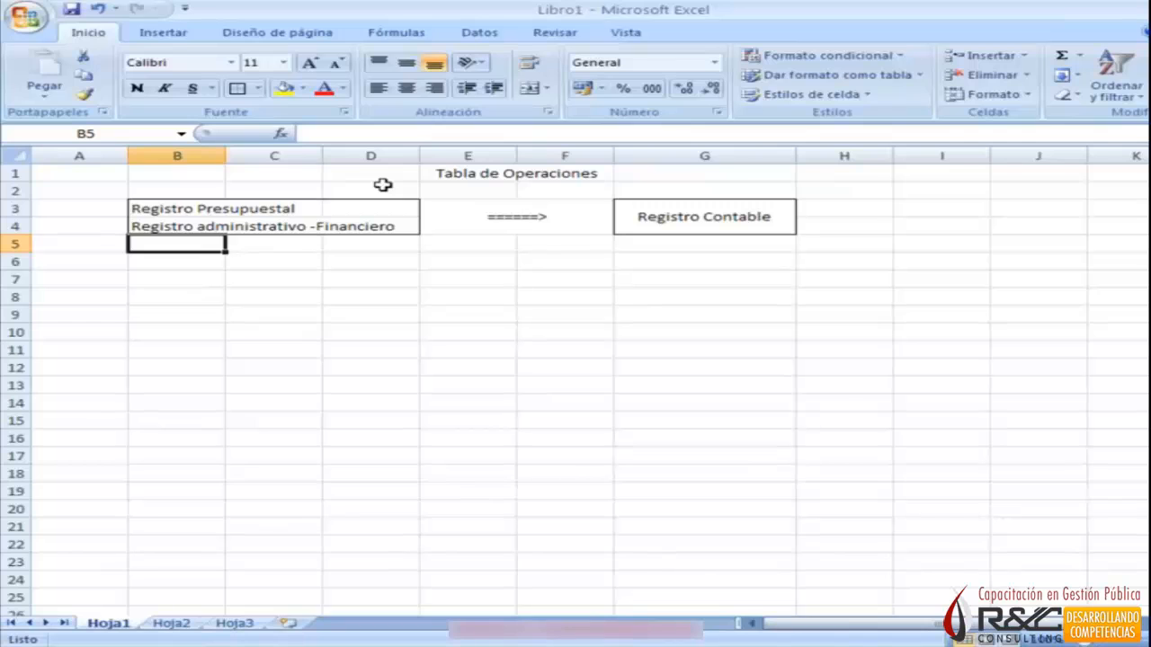
key("Down")
key("Down")
key("Up")
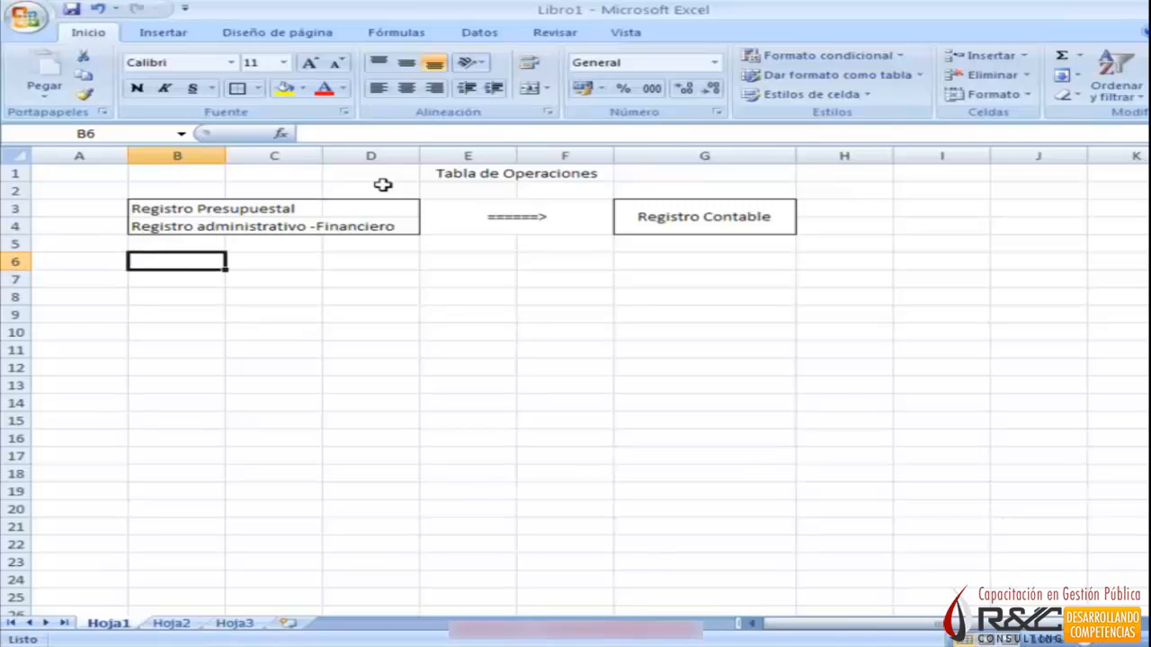
Enter "1. Tipo de Operación" in B6 and "2. Clasificador presupuestal" in B7.
type("1.")
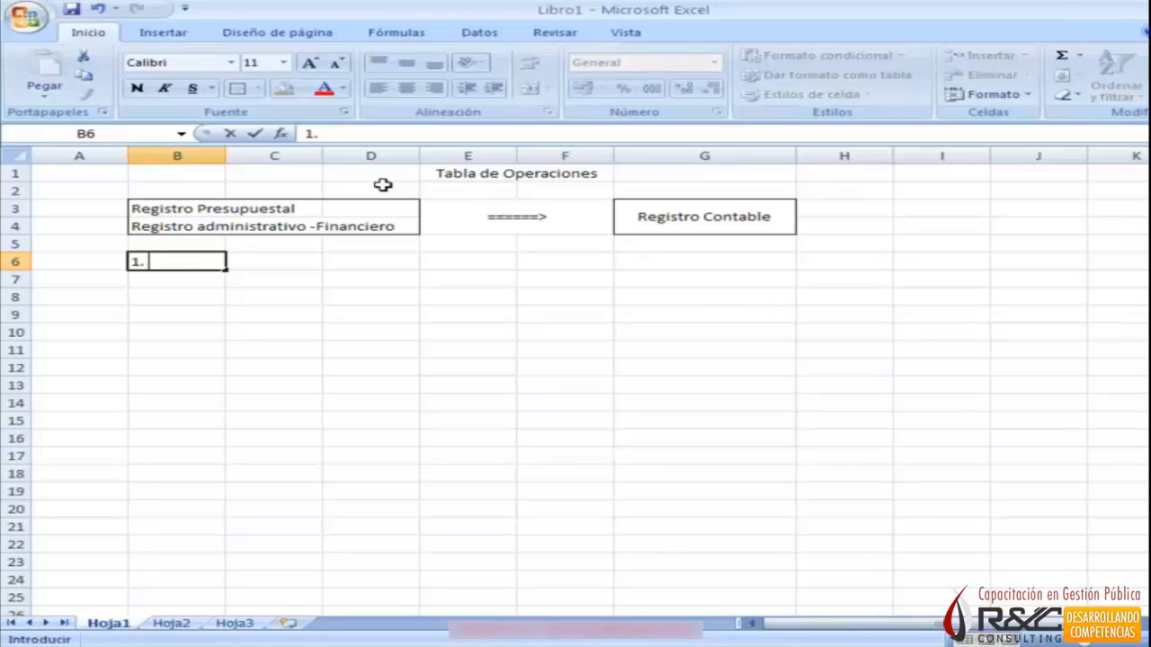
type(" Tipo de Operación")
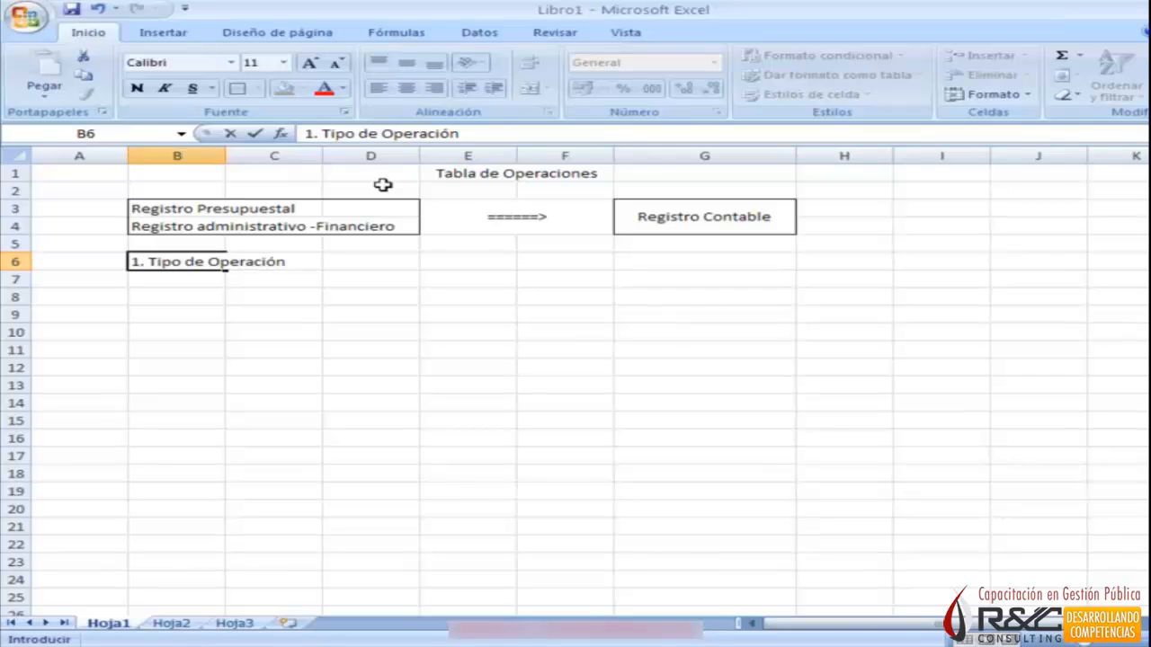
key("Return")
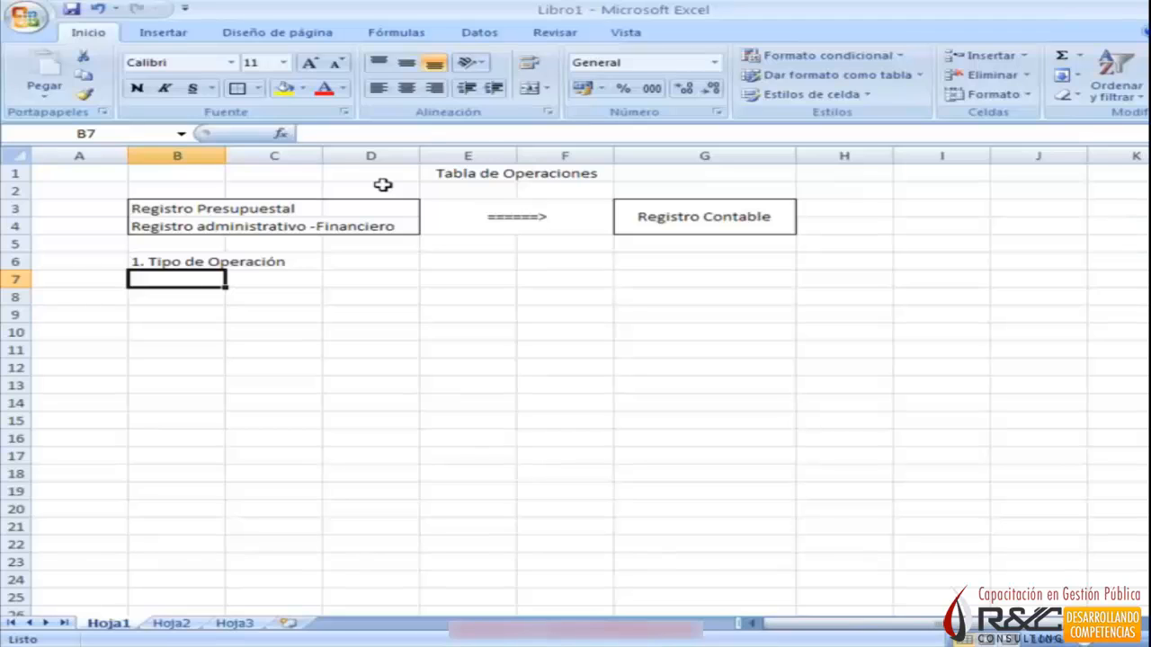
type("2.")
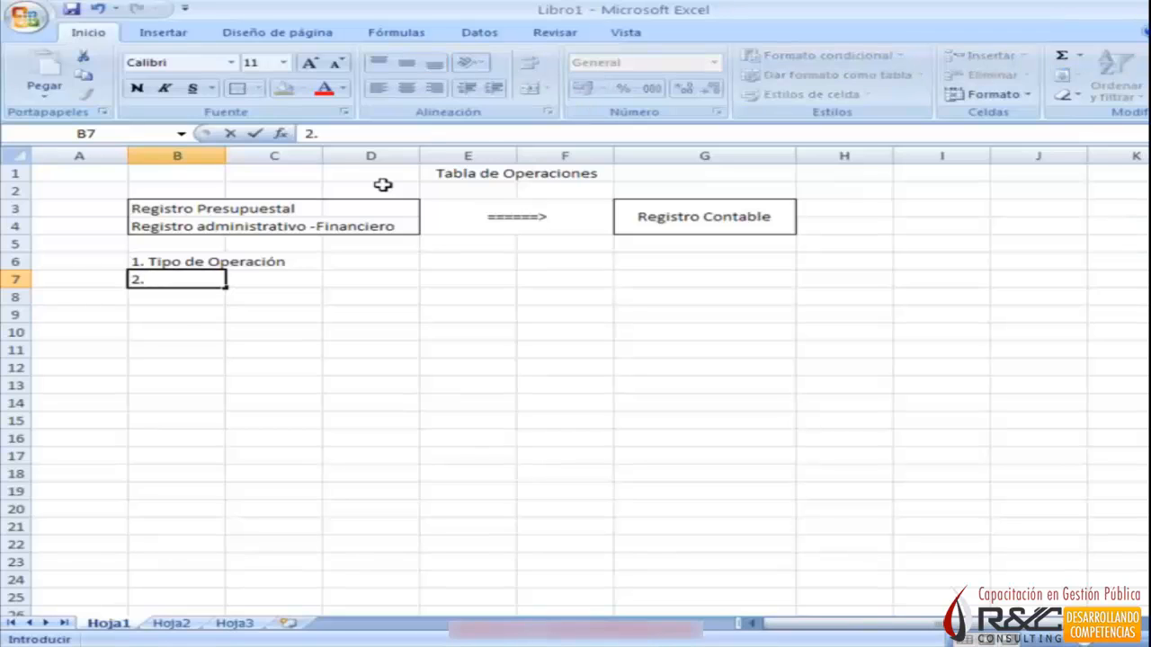
type(" Clasificador presupuestal")
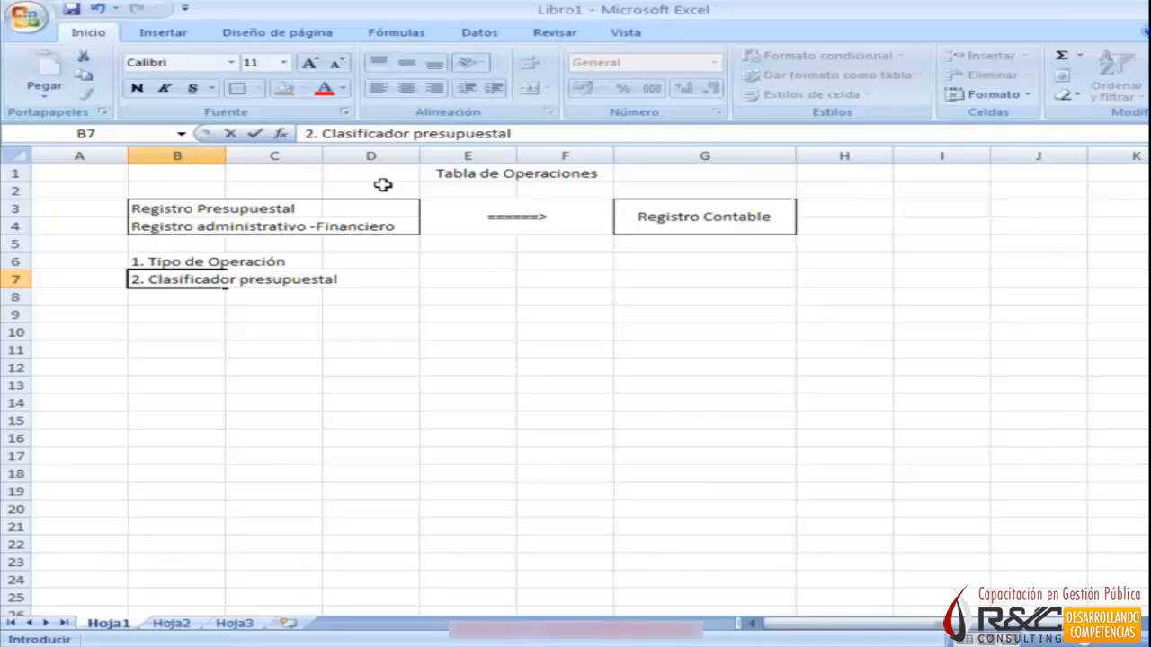
key("Return")
Enter "3. Fuente de Financiamiento / Rubro" in B8 and "4. Tipo de Recurso" in B9.
type("3. ")
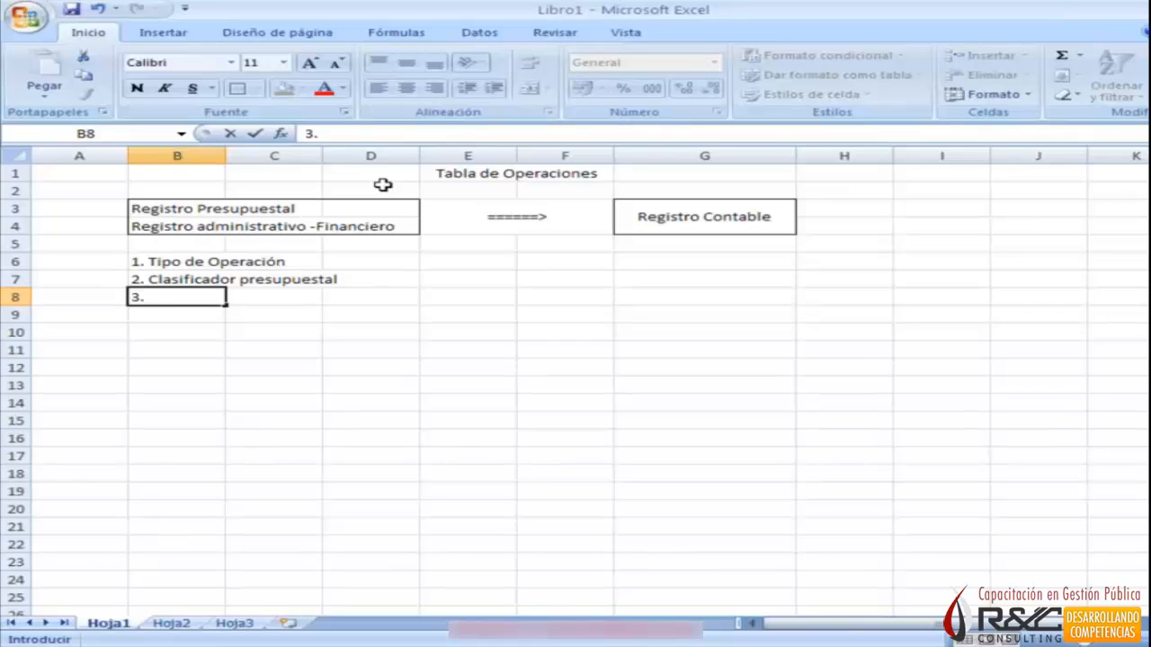
type("Fuente de Financiamiento / Rubro")
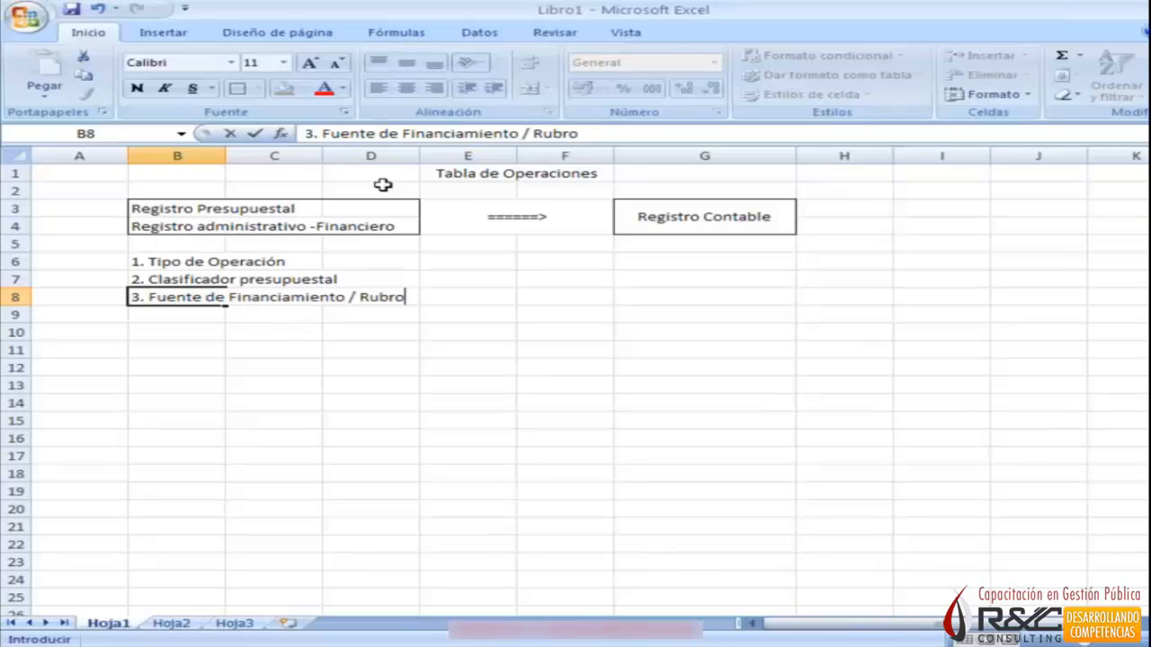
key("Return")
type("4.")
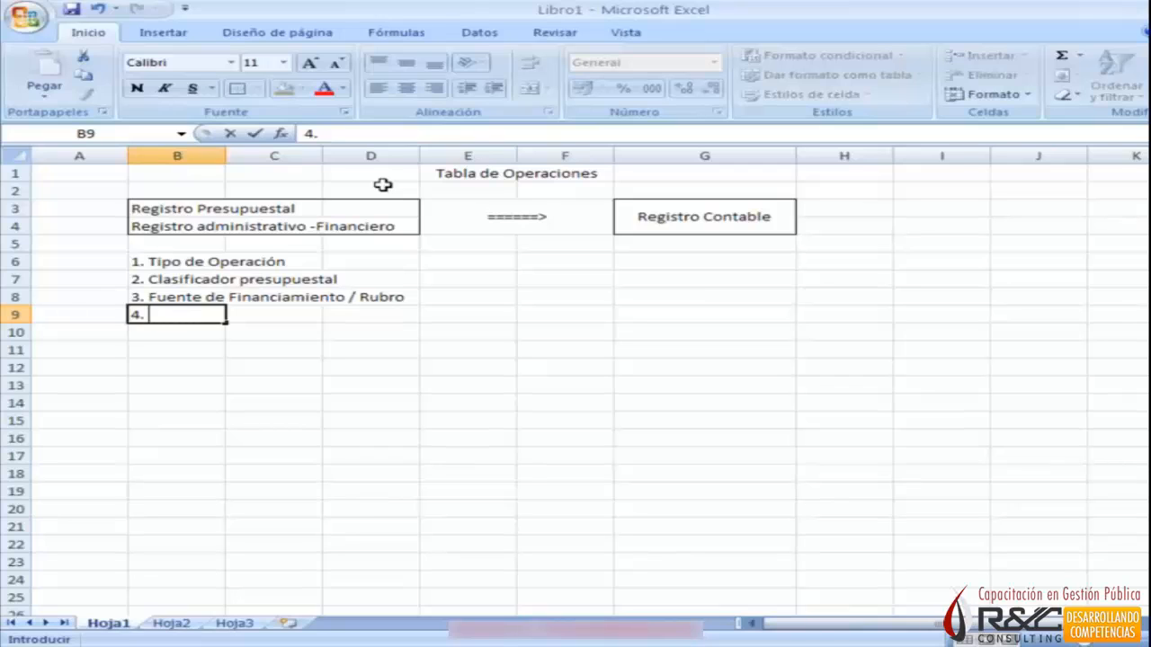
type(" Tipo de Recurso")
key("Return")
Enter "5. Banco" in B10 and "6. Documento A" in B11.
type("5.")
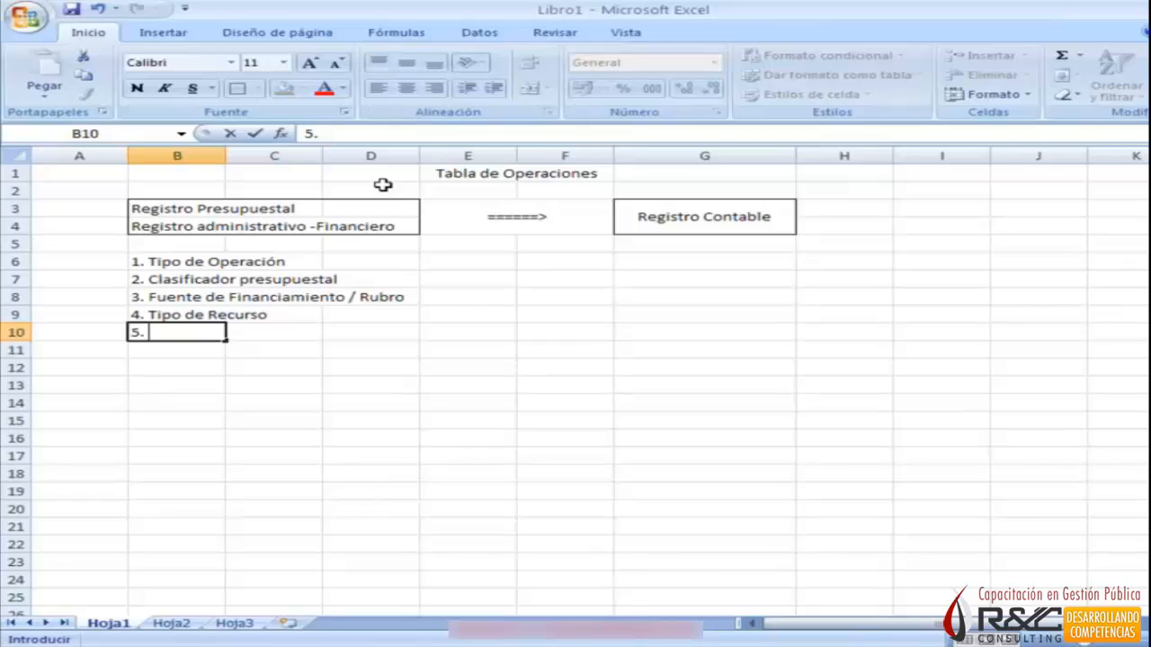
type("Banco")
key("Return")
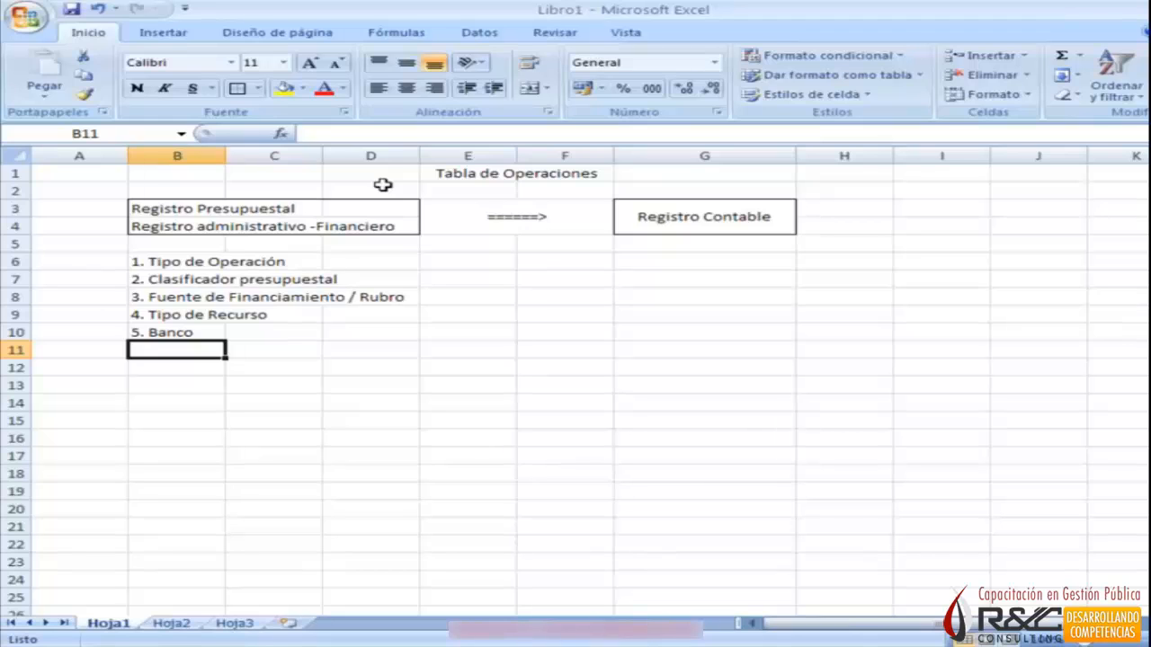
type("6. Docum")
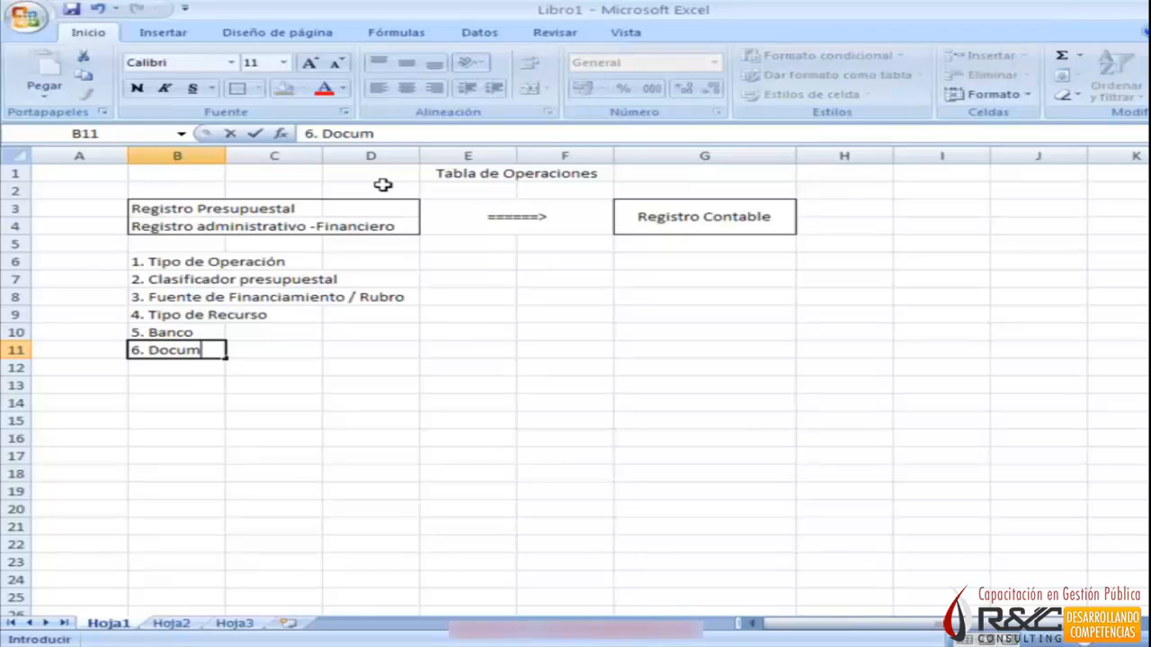
type("ento A")
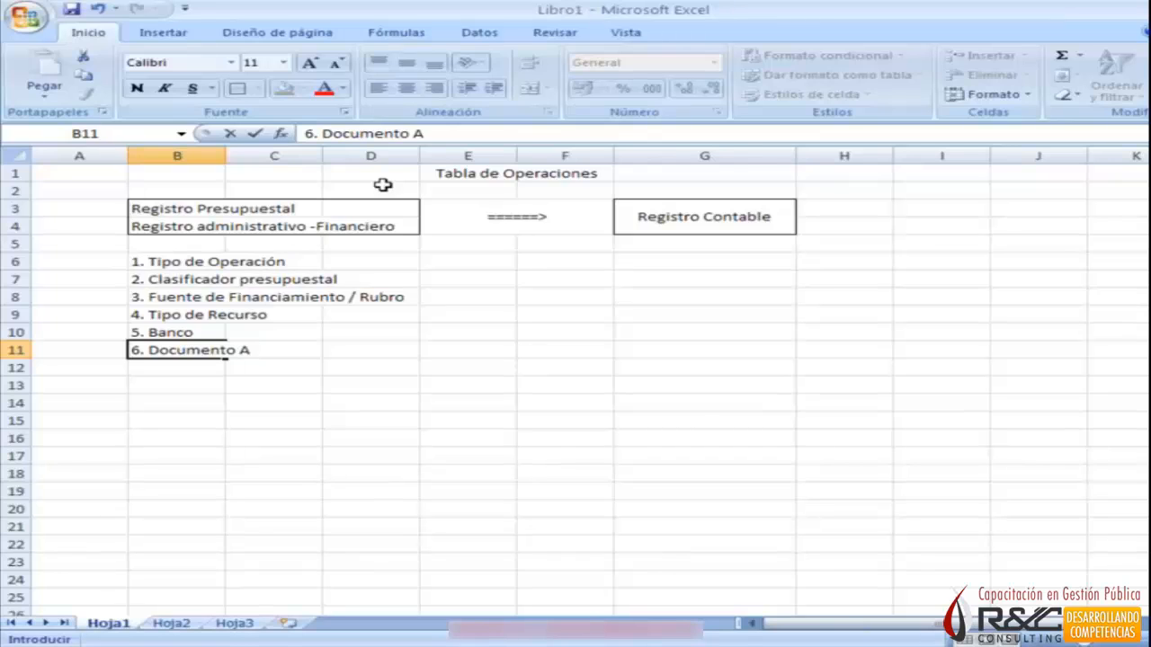
key("Return")
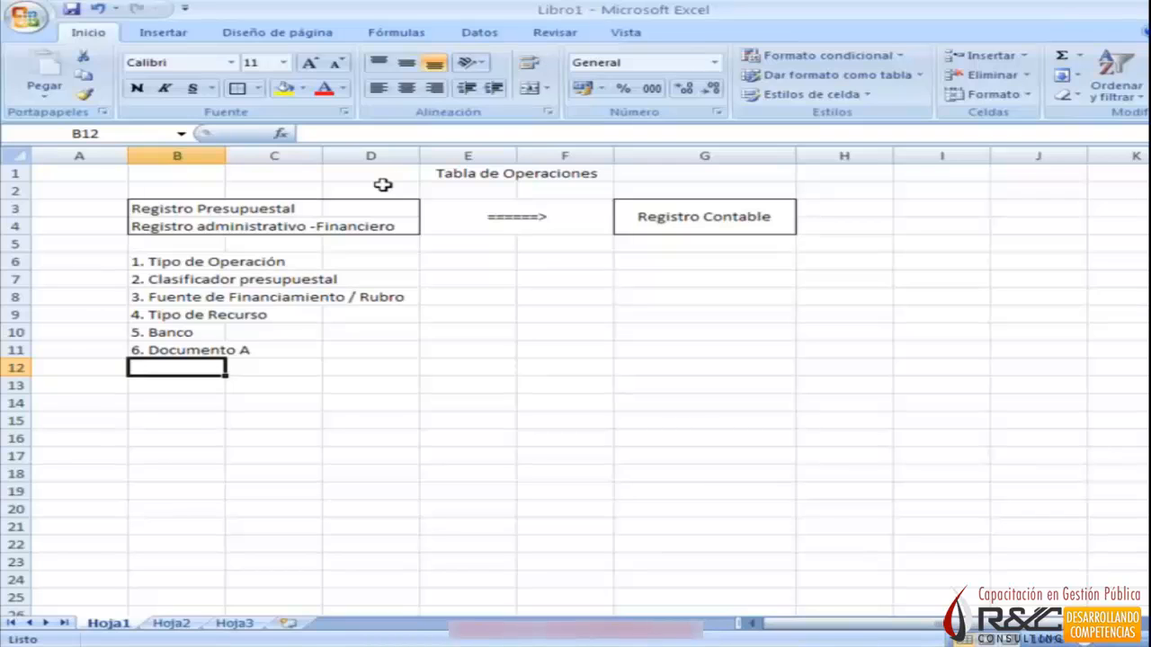
Append "===> Contabilidad Presupuestal, Girado, Recaudado" to the Fuente de Financiamiento / Rubro item in B8.
key("Up")
key("Up")
key("Up")
key("Up")
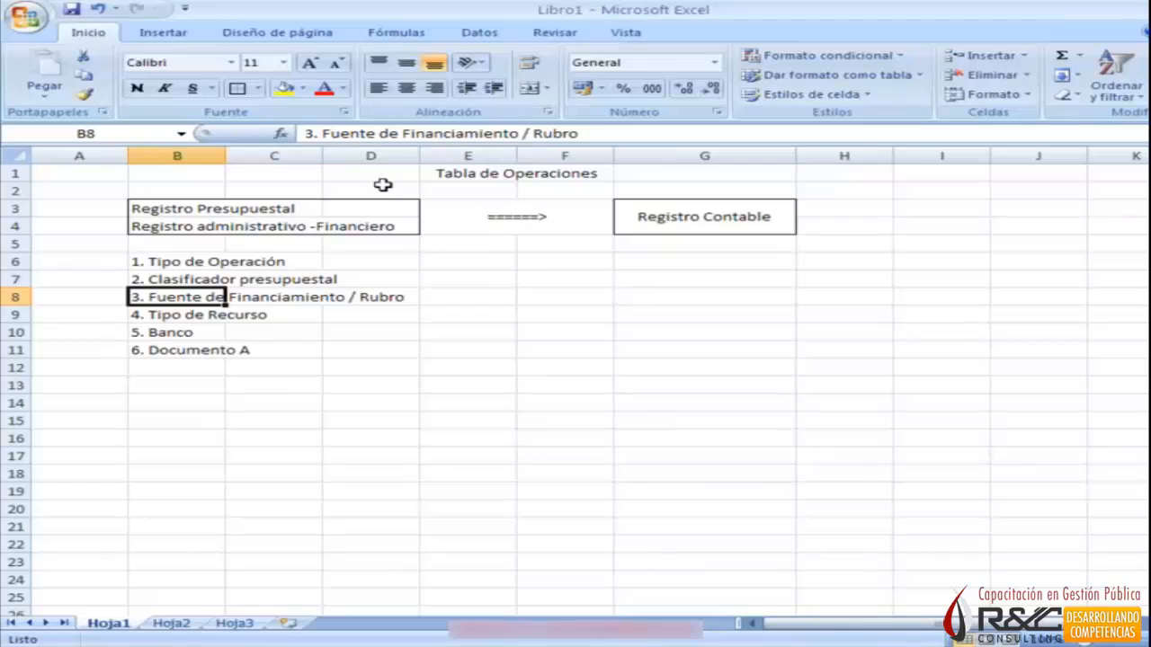
key("F2")
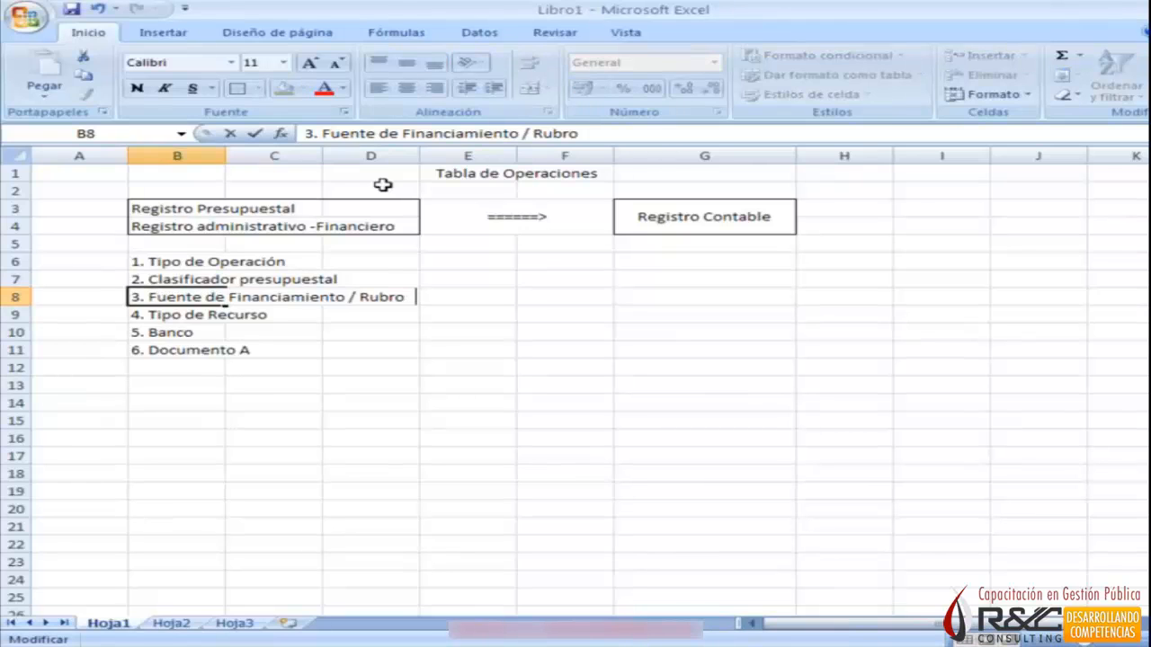
type("===> Contab")
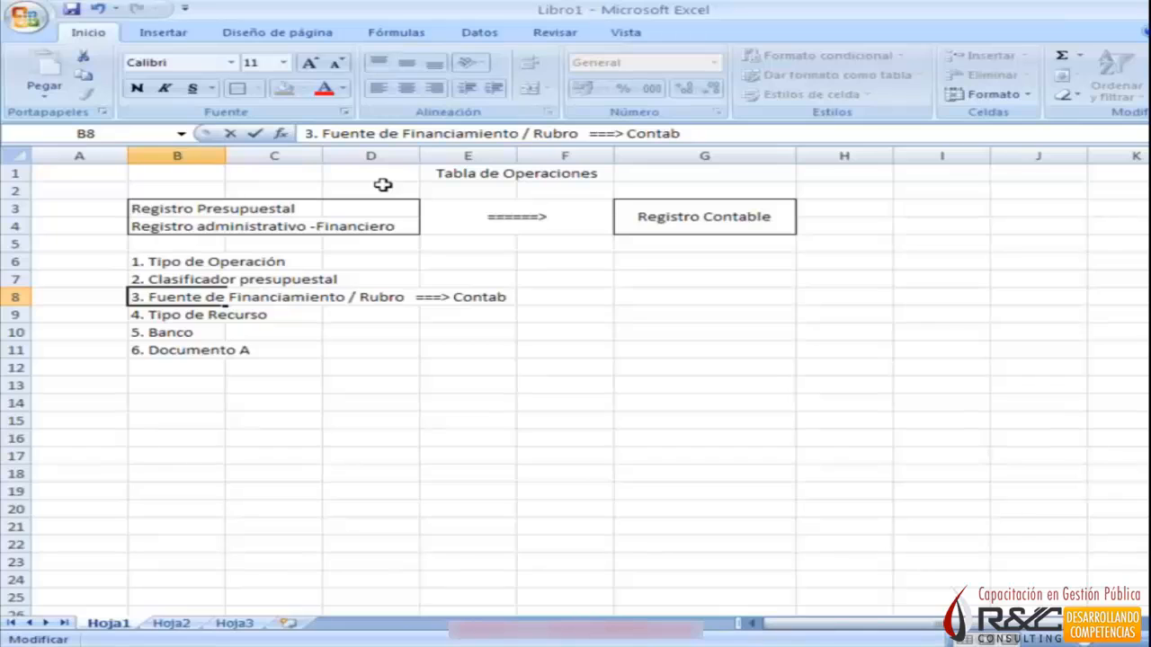
type("ilidad Presupuestal,")
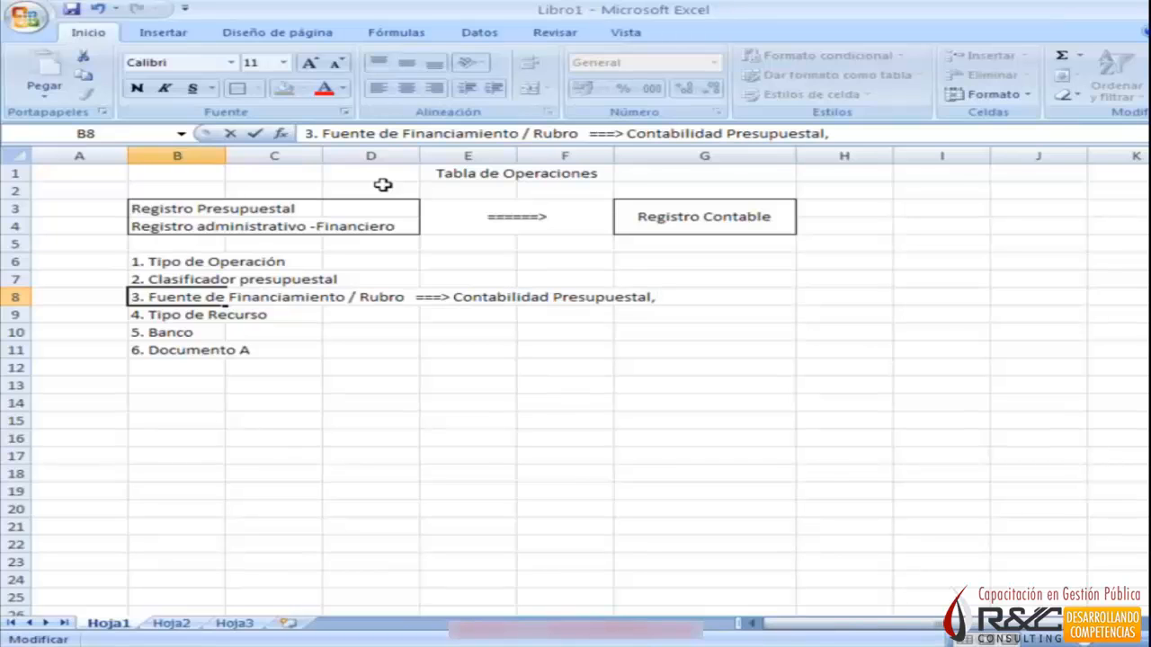
type(" Girado, rec")
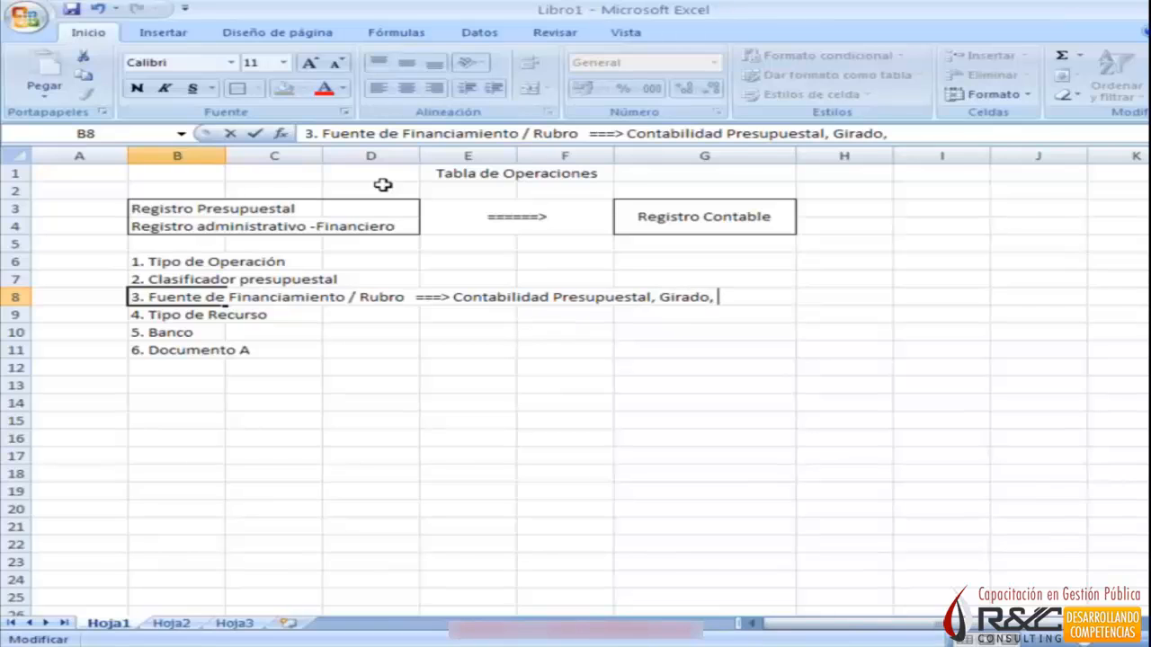
type("a")
key("BackSpace")
key("BackSpace")
key("BackSpace")
key("BackSpace")
type("Recaudado")
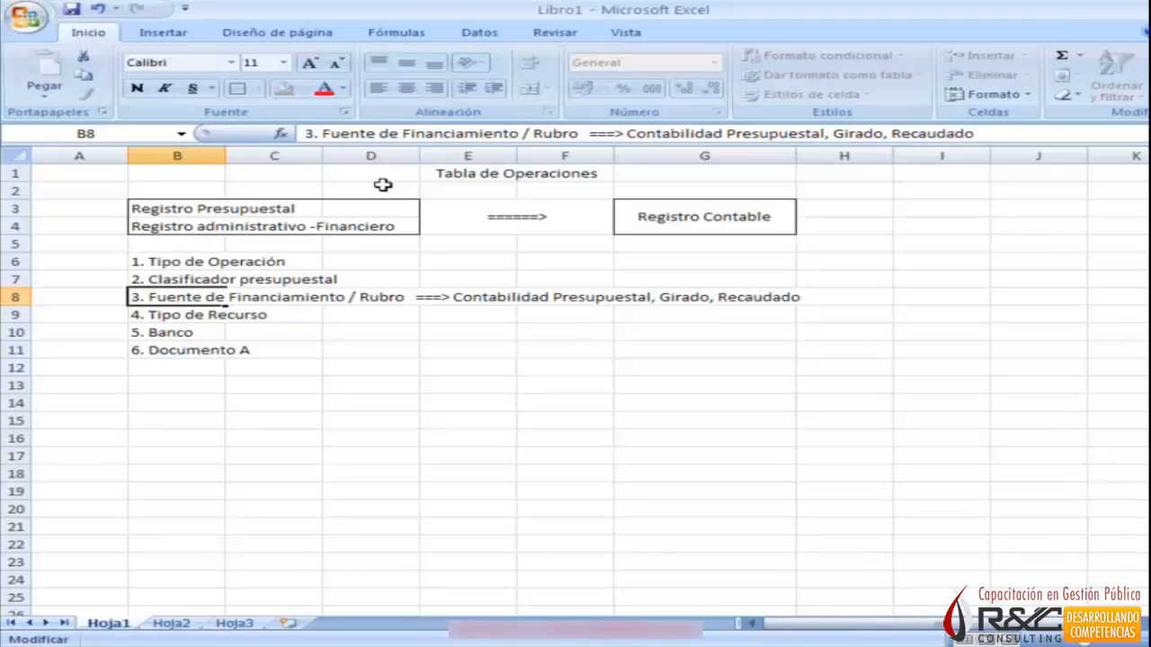
key("Return")
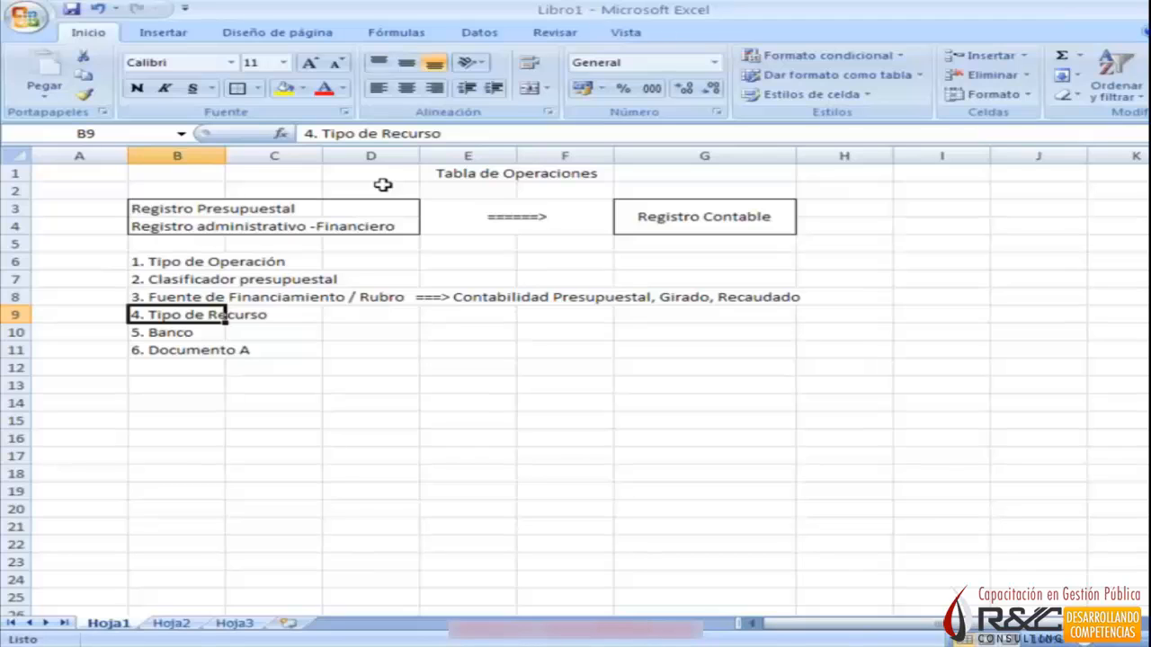
Append "===> Girado" to the Tipo de Recurso item in B9.
key("F2")
type("===>")
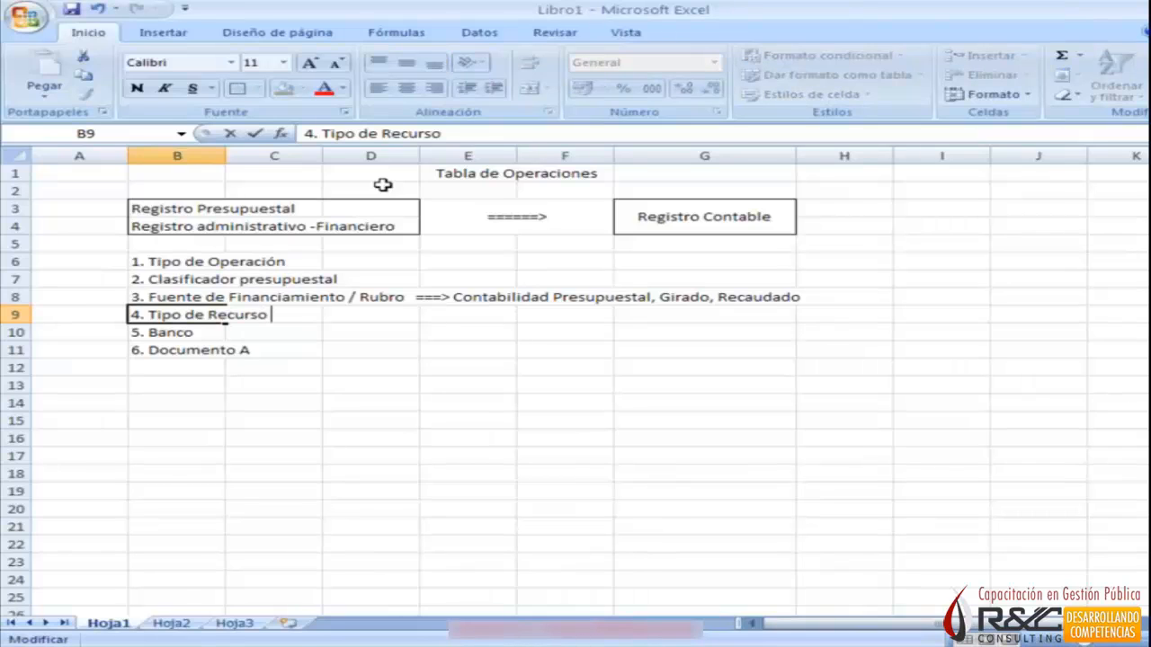
type(" Girado")
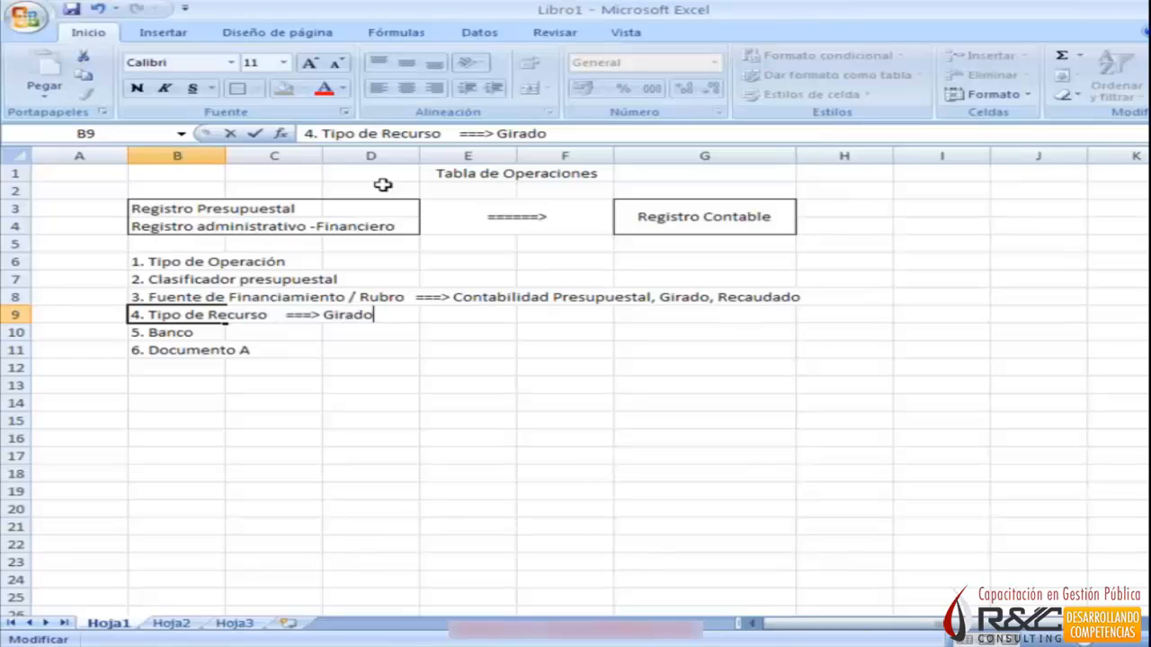
key("Return")
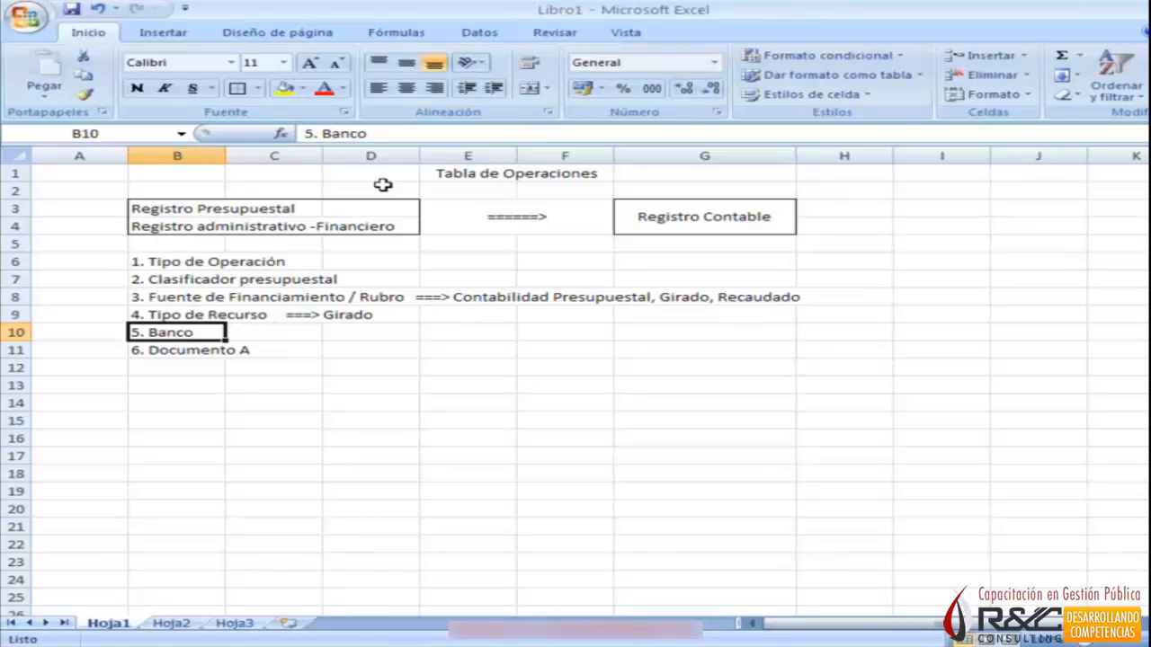
Append "===> Girado" to the Banco item in B10.
key("F2")
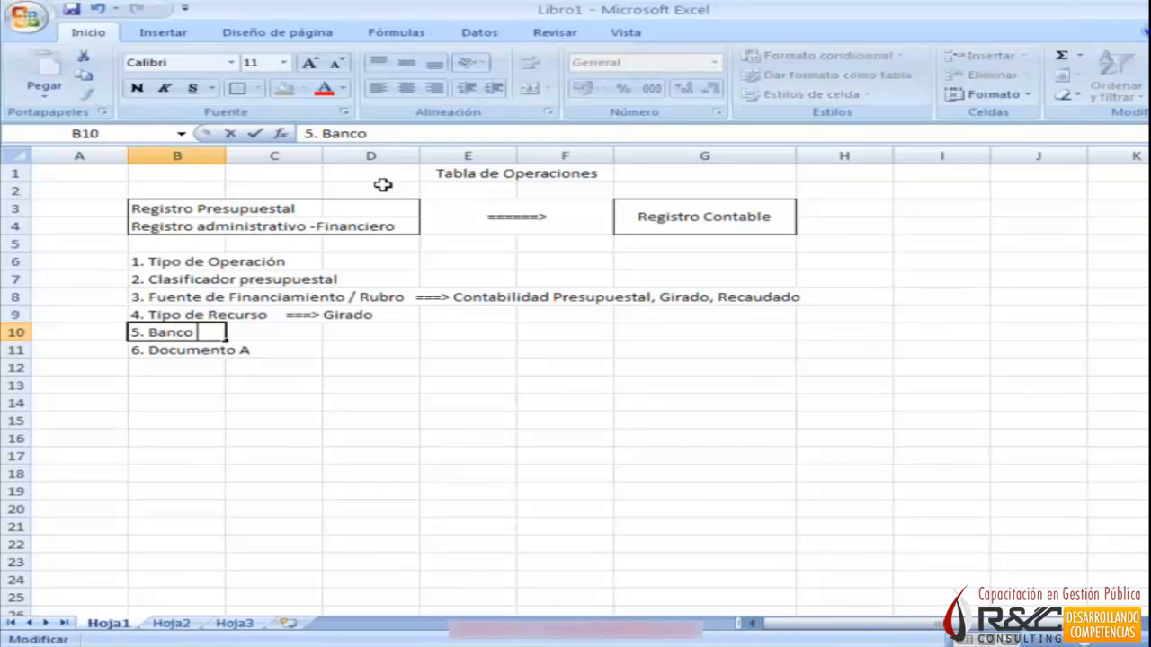
type("===> G")
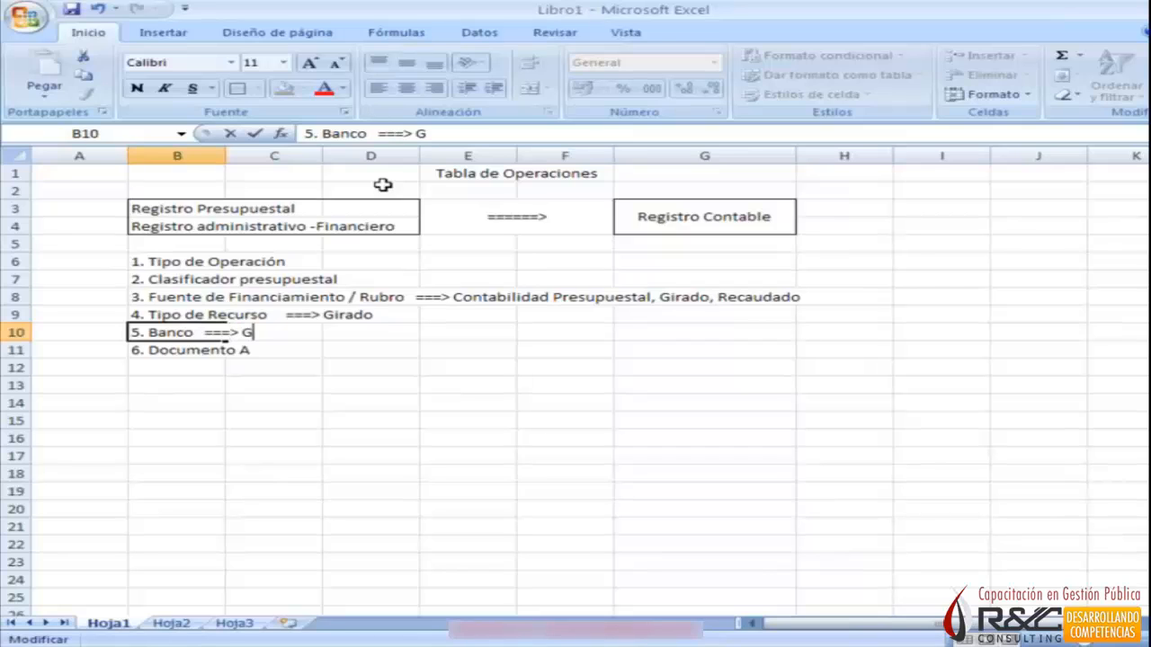
type("irado")
key("Return")
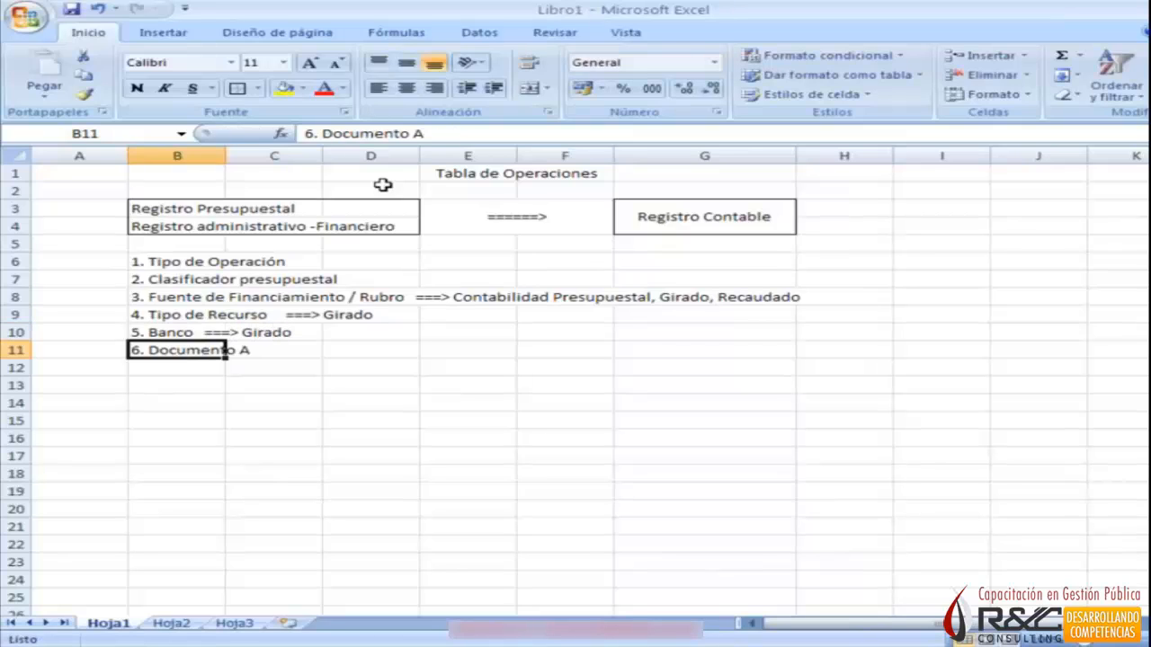
Append "===> Contabilidad de Cuentas de Orden" to the Documento A item in B11.
key("F2")
type("=")
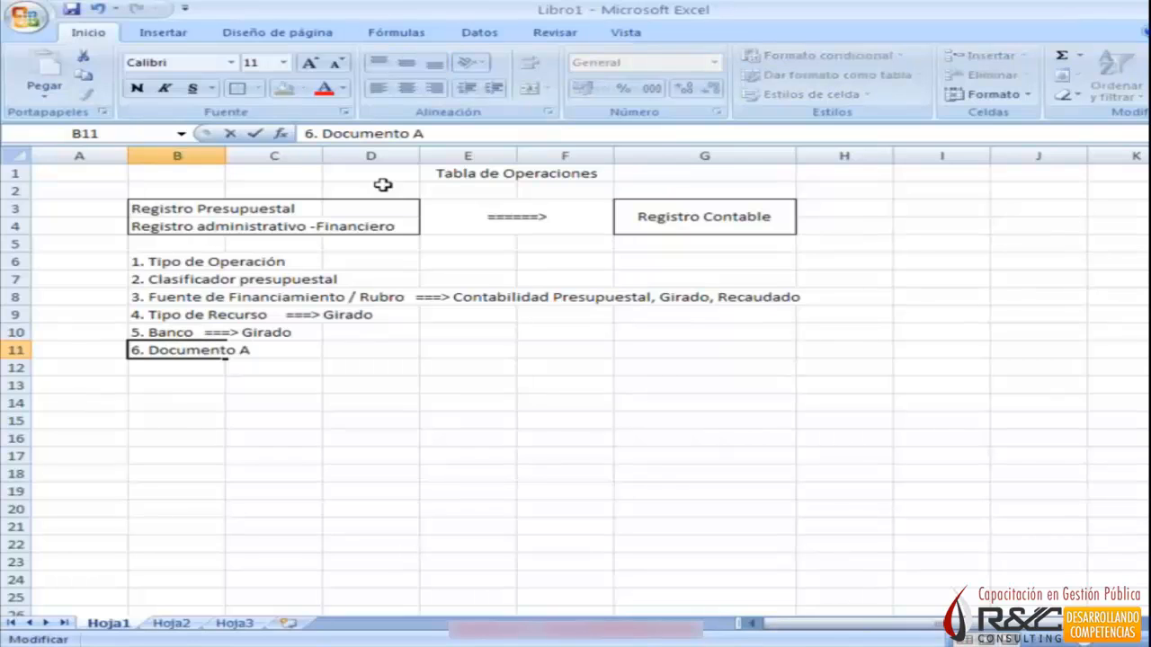
type("==> Contabilidad de Cuentas de Orden")
key("Return")
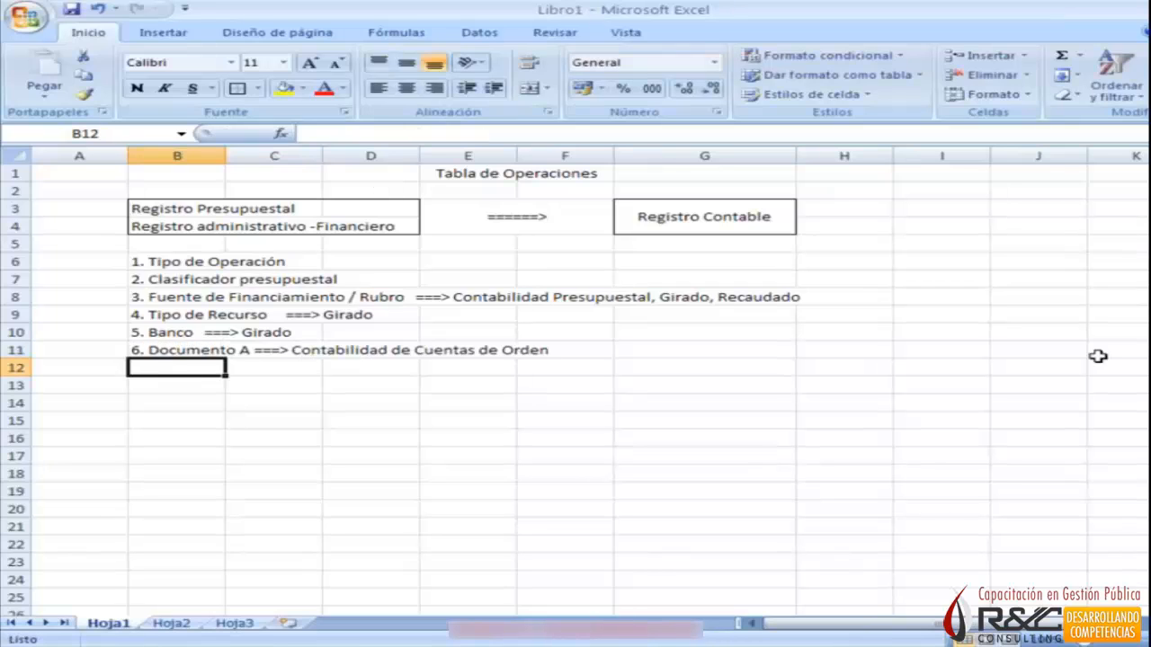
Enter "7. Documento B" in B12.
type("7. ")
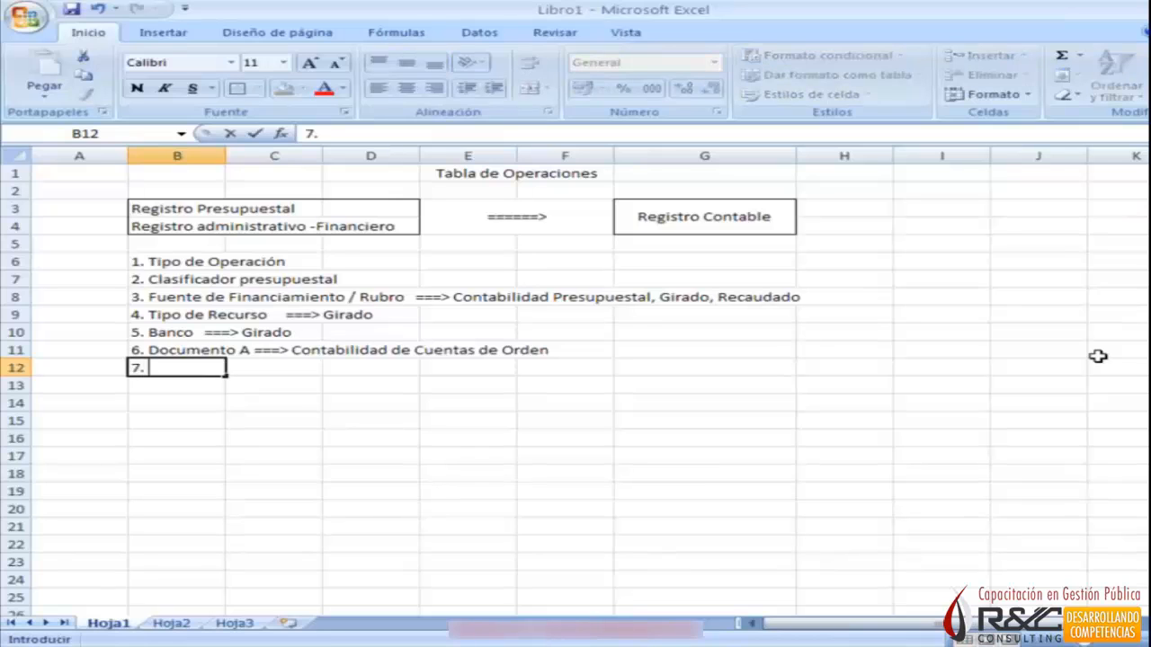
type("Documento B")
key("Return")
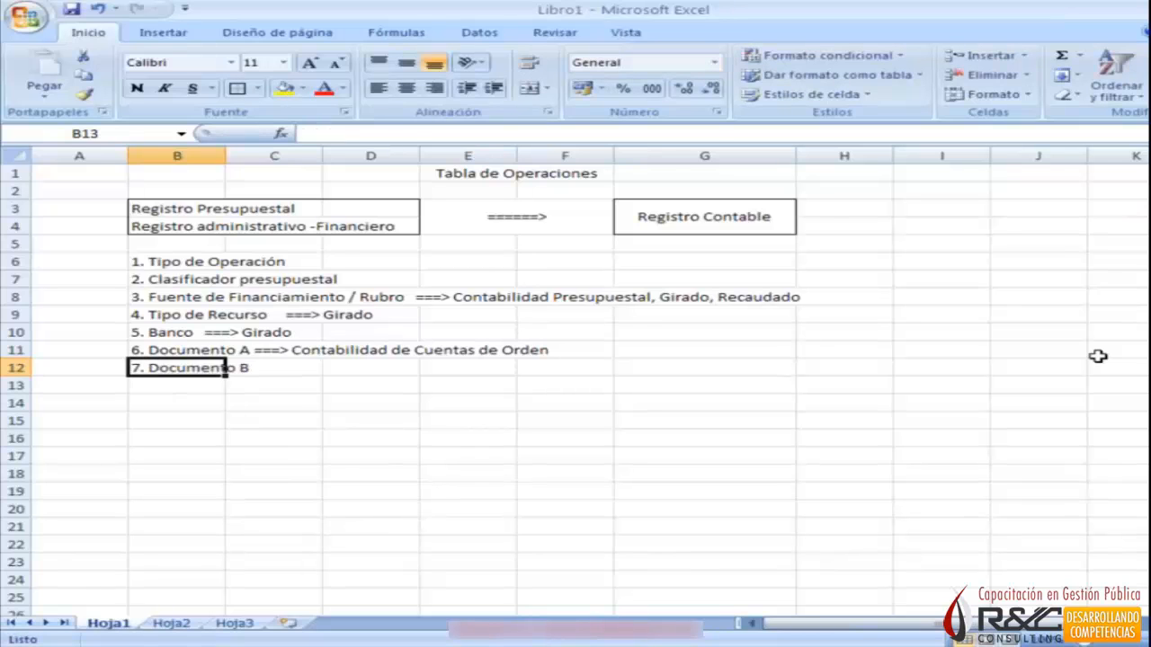
Extend the Documento A item in B11 with ", Compromiso Anual, Compromiso Mencual, Devengado".
key("Up")
key("Up")
key("F2")
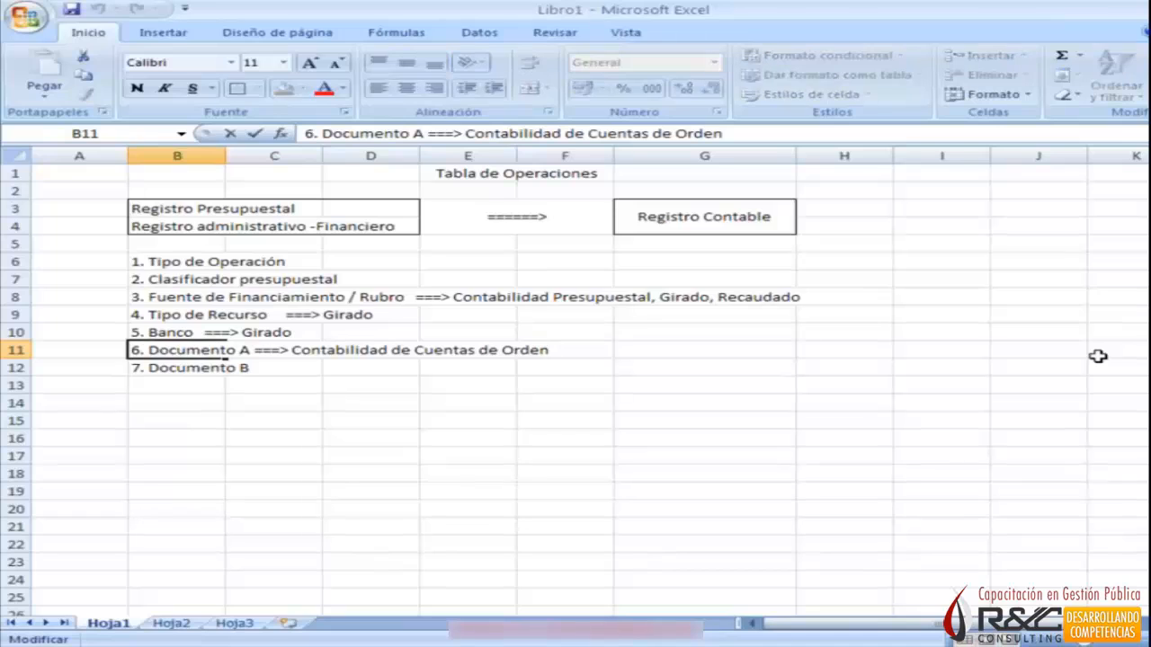
key("Left")
key("Left")
key("Left")
key("Left")
key("Left")
key("Left")
key("Left")
key("Left")
key("Left")
key("Right")
key("End")
type(", Comprom")
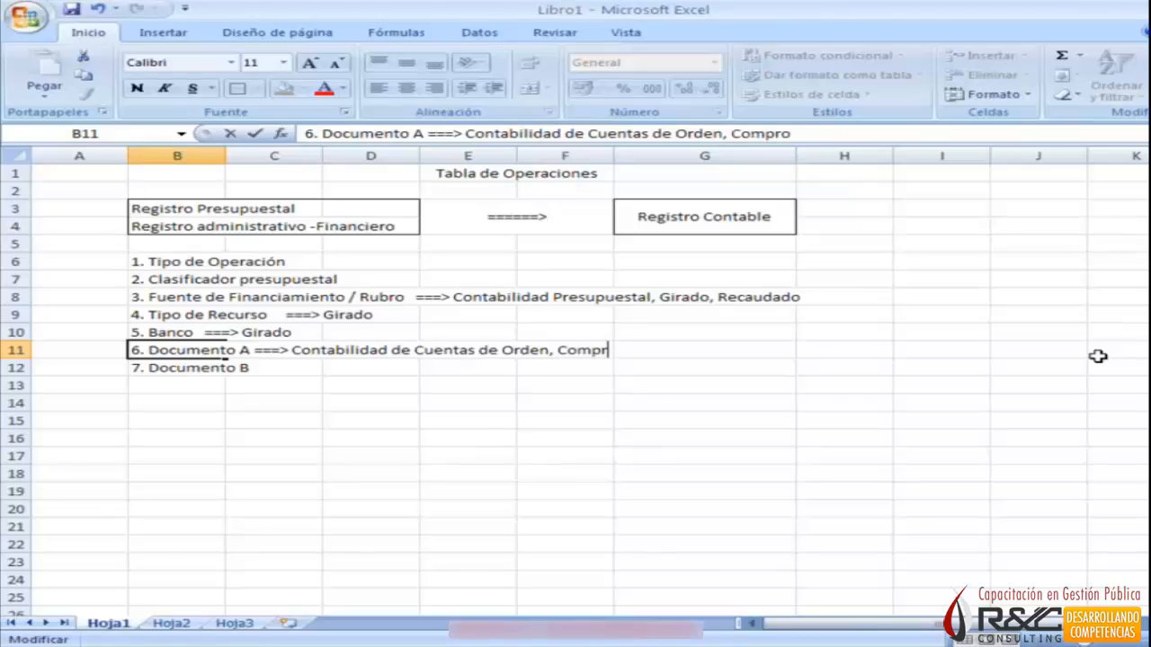
type("iso Anua")
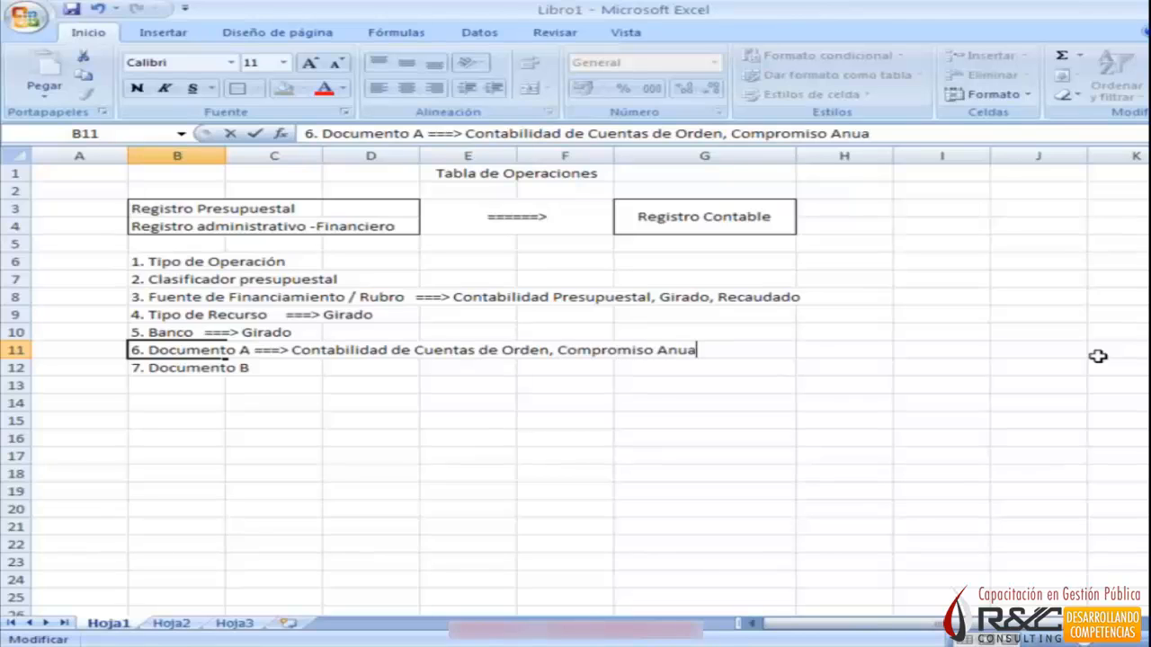
type("l, Compromiso ")
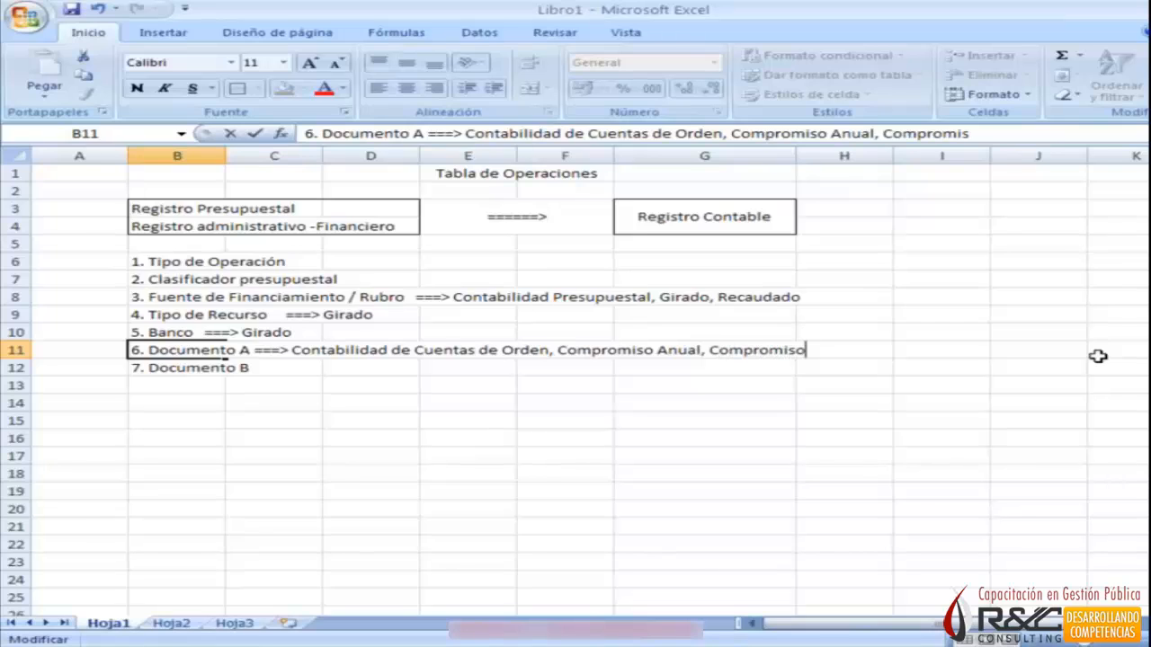
type("Menc")
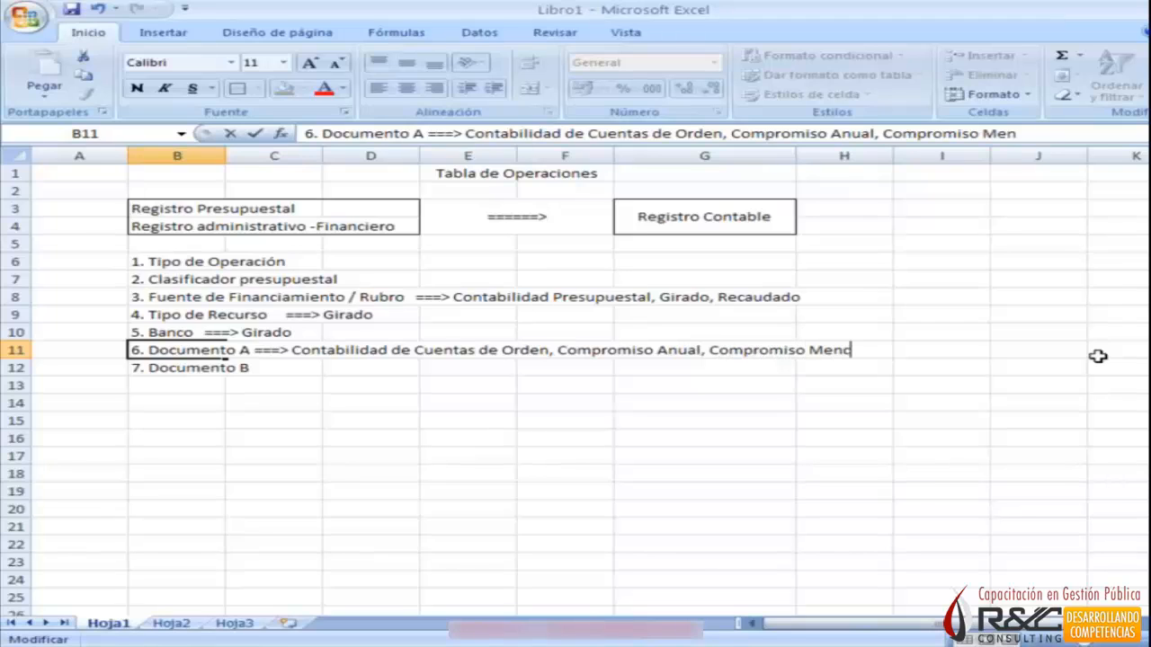
type("ual, D")
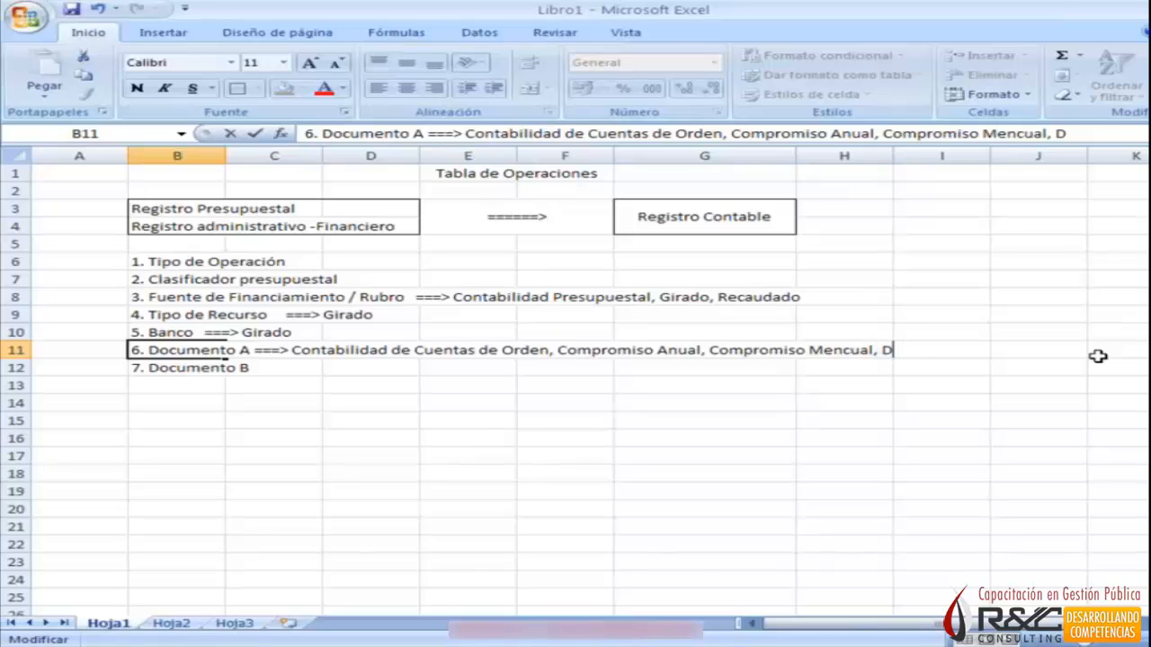
type("evengado")
key("Return")
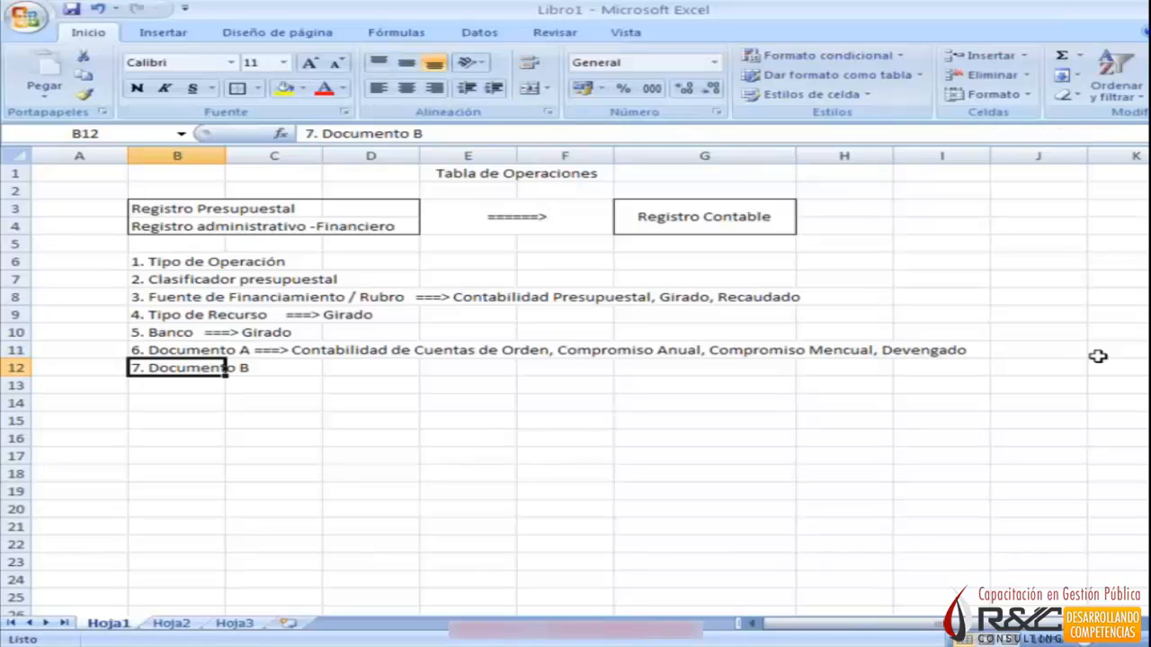
Append "===> Contabilidad de Cuentas de ordente, Girado, Entrega del cheque" to the Documento B item in B12.
key("F2")
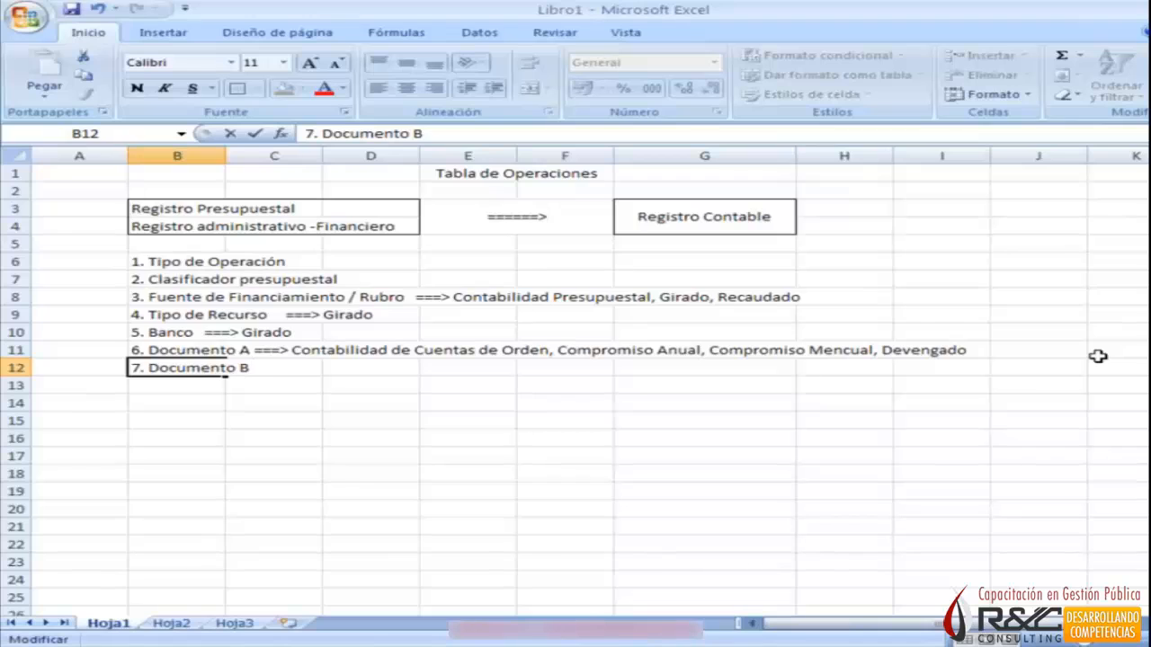
type("===> Co")
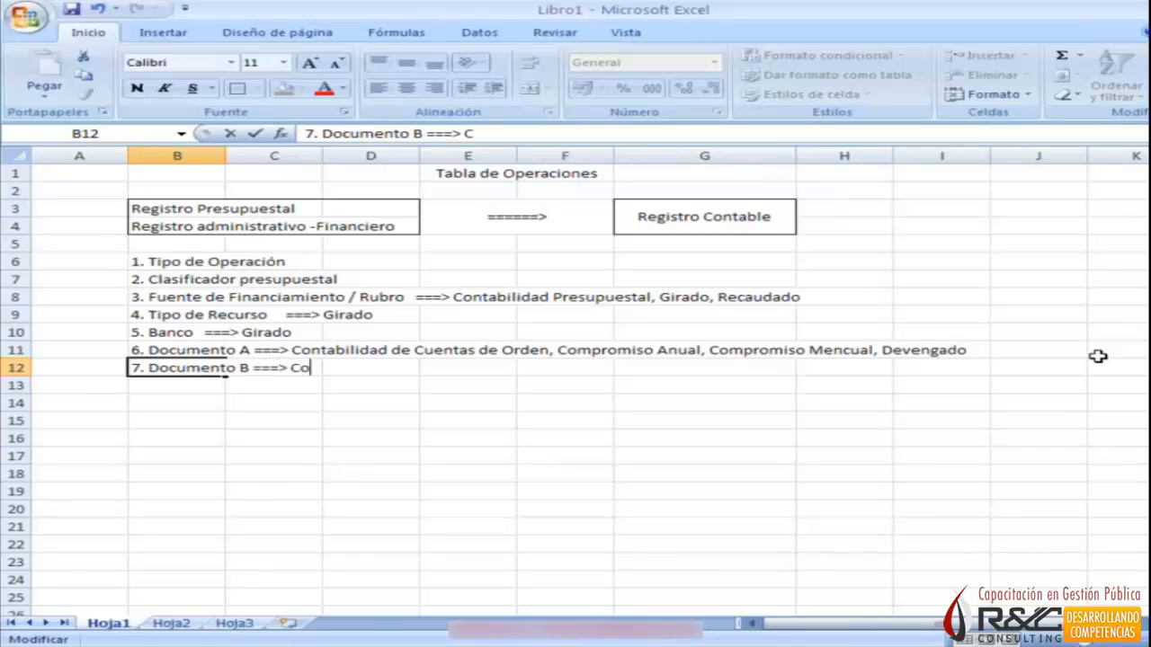
type("ntabilidad de Cuentas de ordente, G")
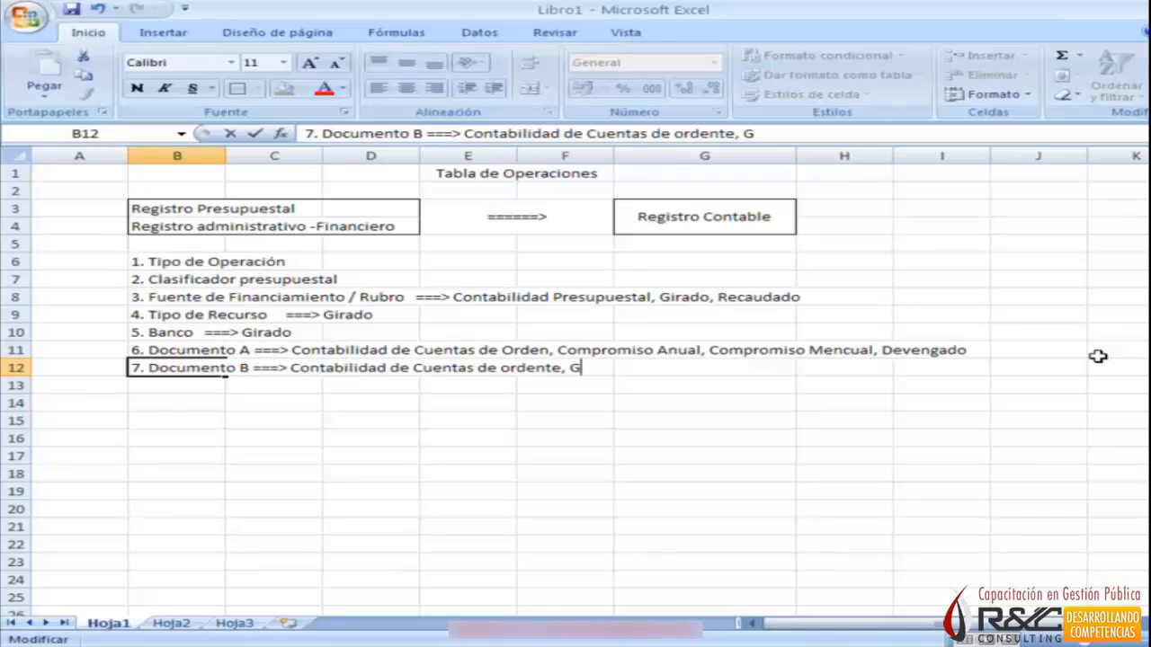
type("irado, ")
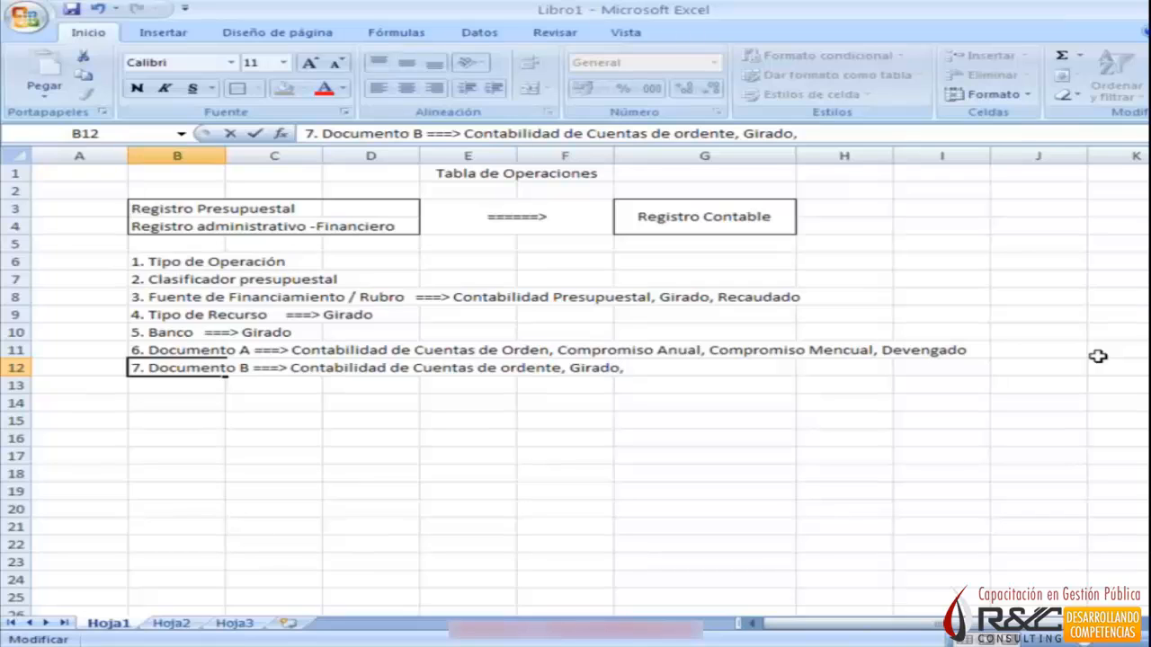
type("Entrega del cheque")
key("Return")
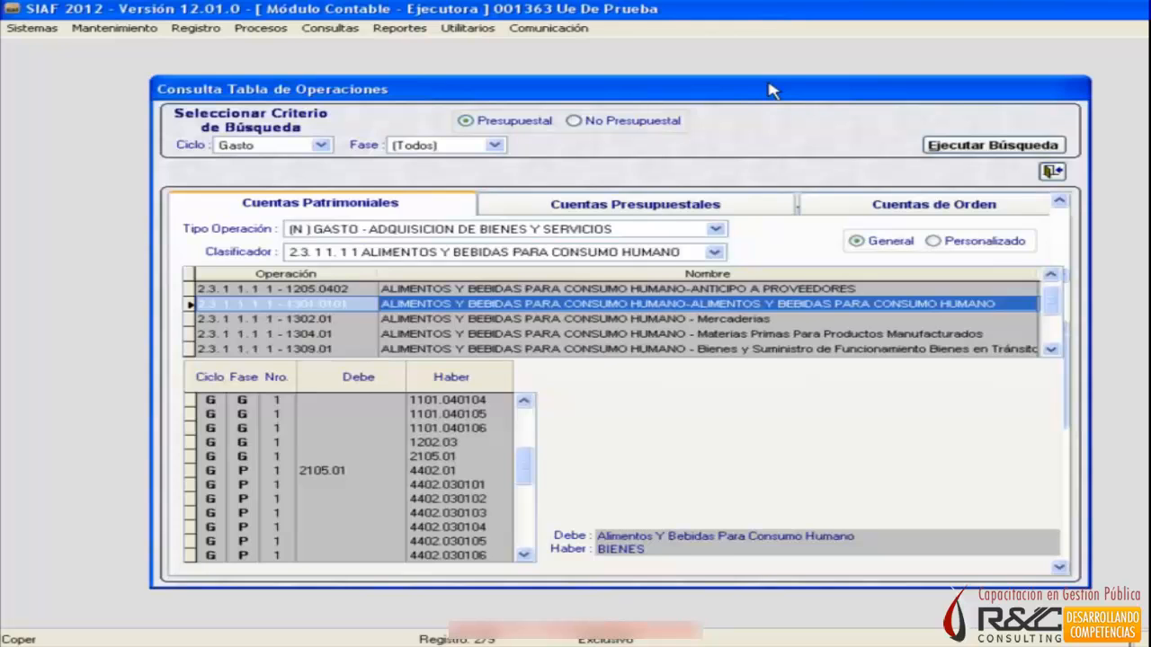
In SIAF's Consulta Tabla de Operaciones, go back to the first Girado-phase rows and select the Debe account 2103.99.
left_click_drag(771, 90, 764, 73)
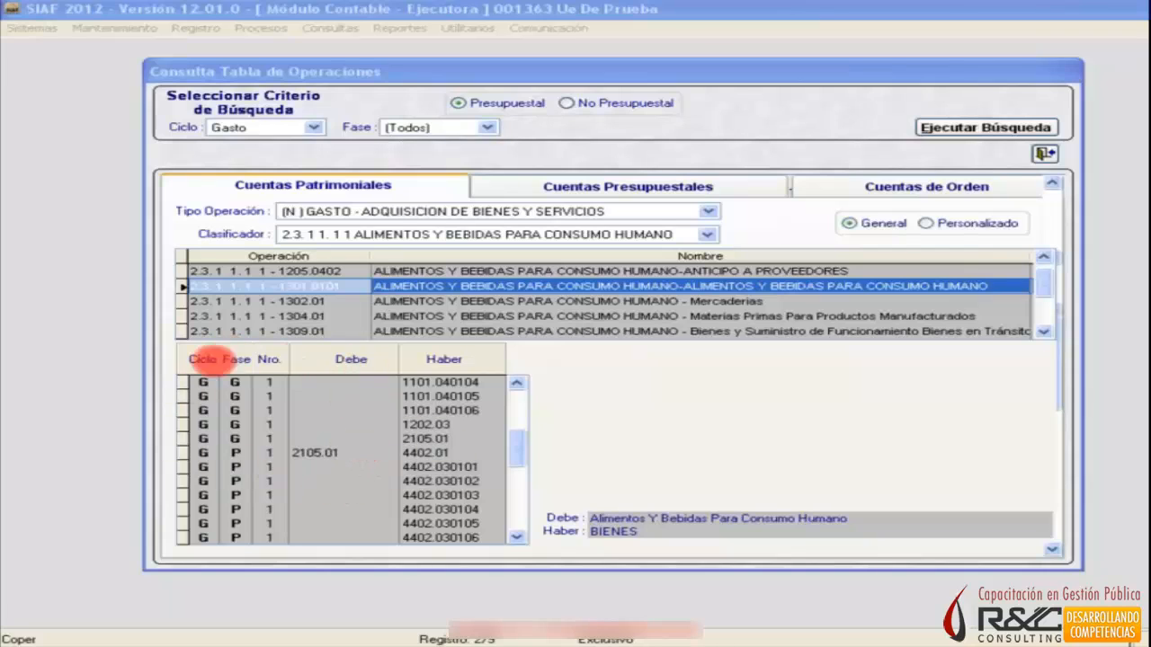
left_click(519, 384)
left_click(519, 384)
left_click(518, 384)
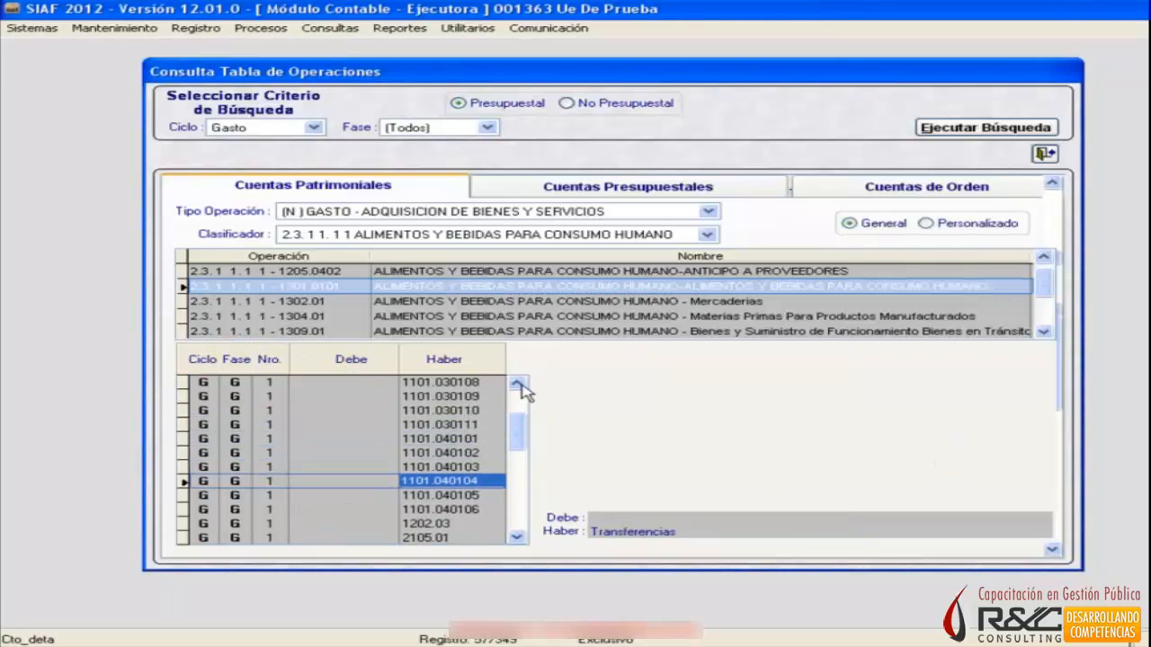
left_click(518, 384)
left_click(519, 384)
left_click(519, 383)
left_click(519, 384)
left_click(519, 384)
left_click(377, 402)
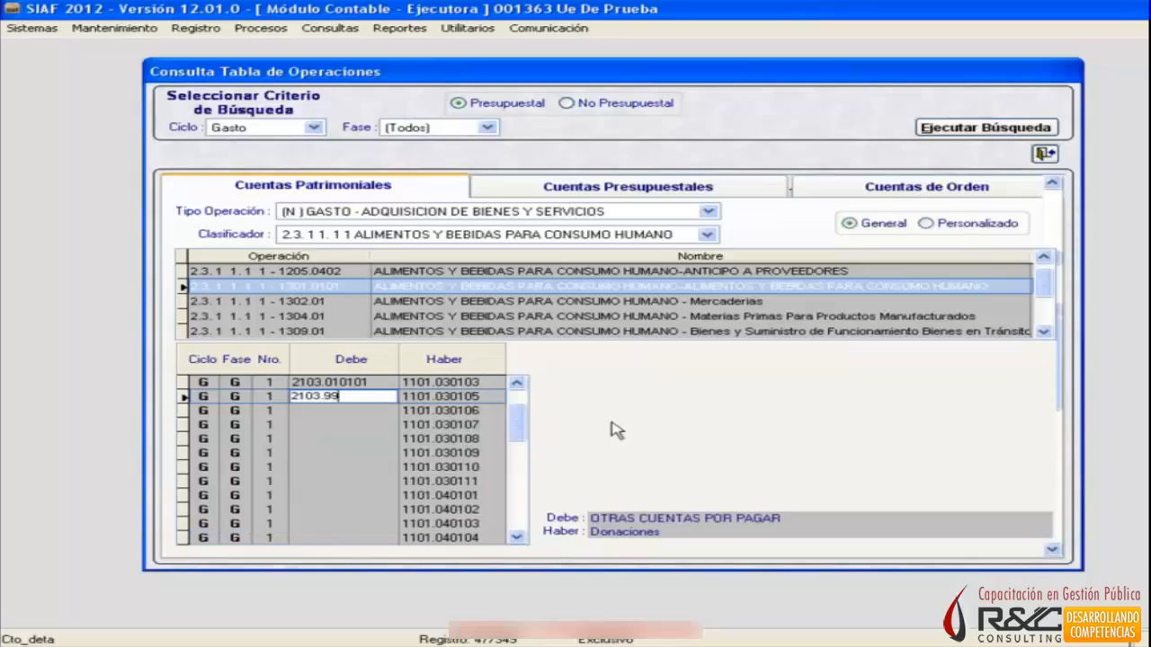
Check the descriptions of the Girado-phase Haber accounts between 1101.030110 and 1101.030102.
key("Down")
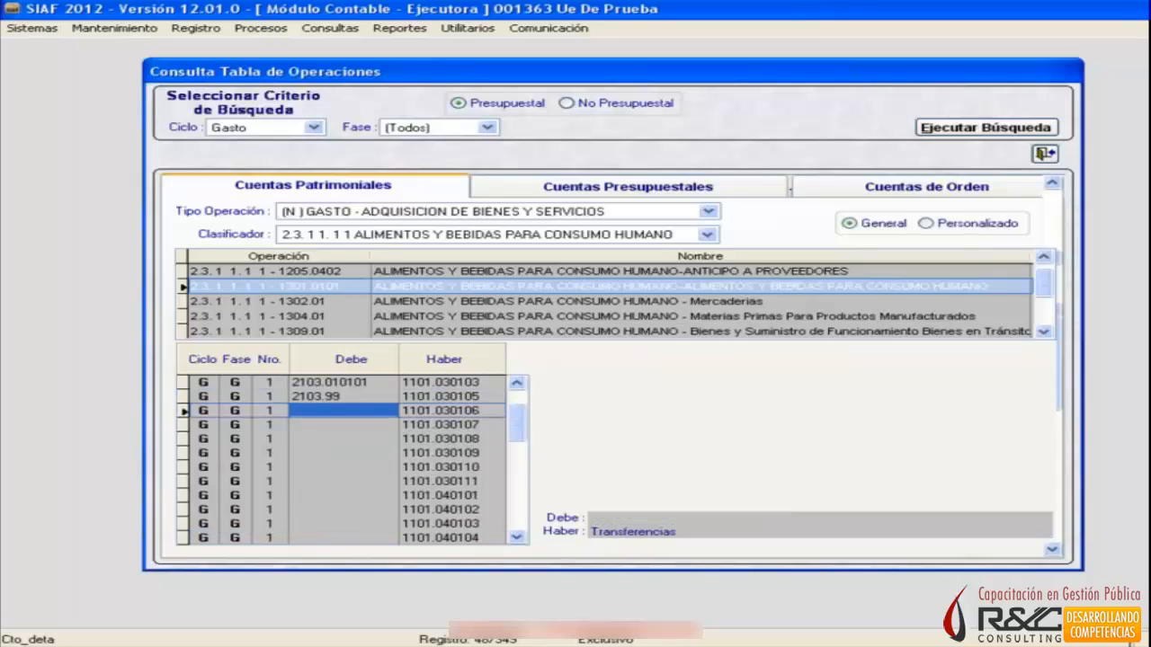
key("Right")
key("Up")
key("Down")
key("Down")
key("Down")
key("Down")
key("Down")
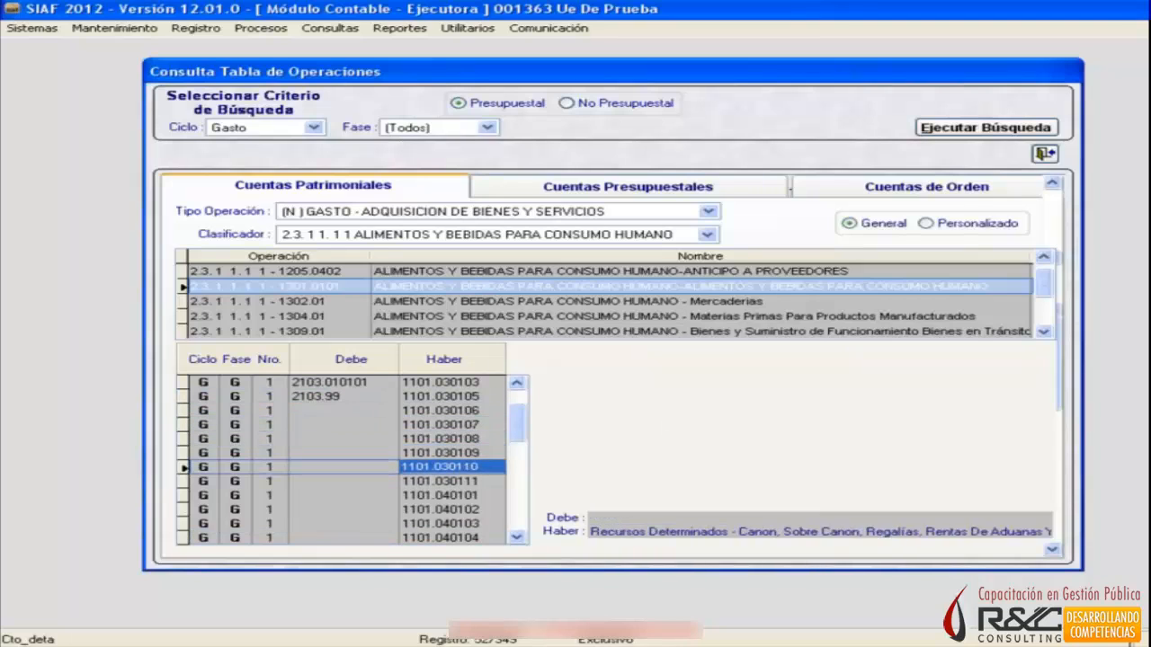
key("Up")
key("Up")
key("Up")
key("Up")
key("Up")
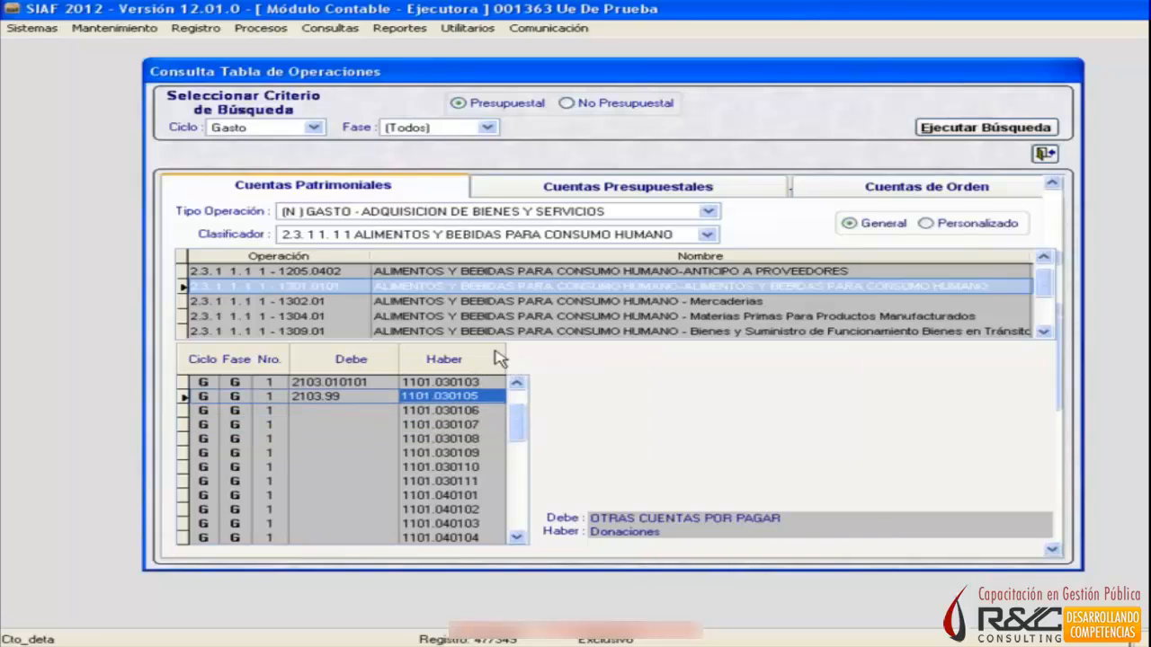
key("Up")
key("Up")
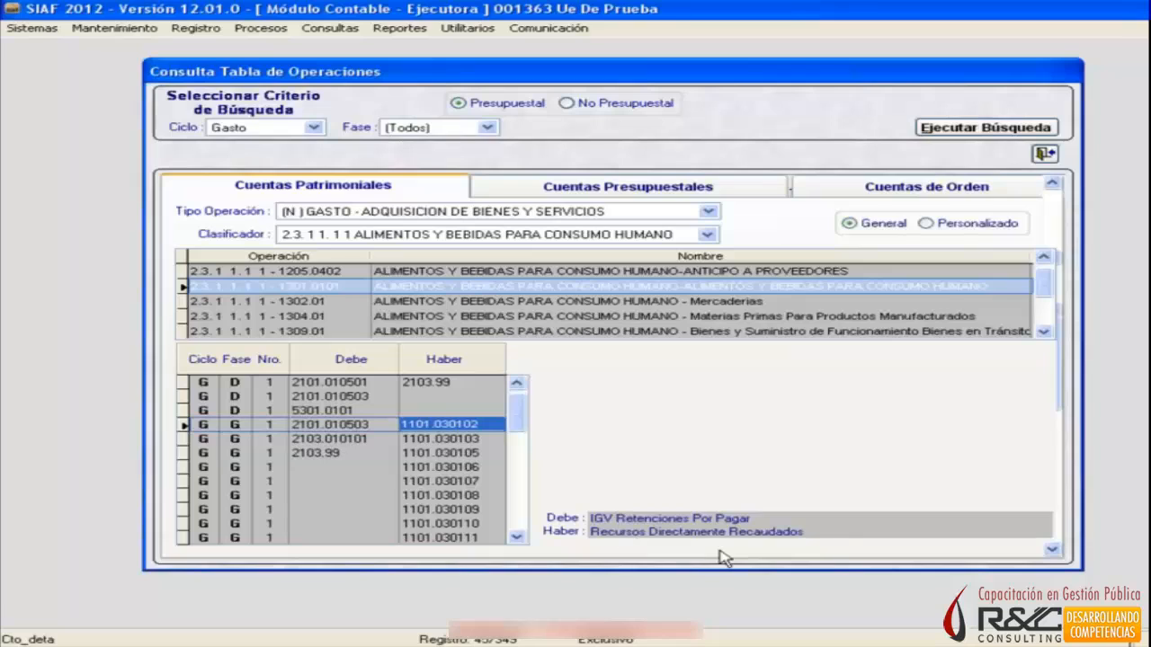
Go through the Haber accounts from 1101.030103 to 1101.040106 and read the funding source each one represents.
key("Down")
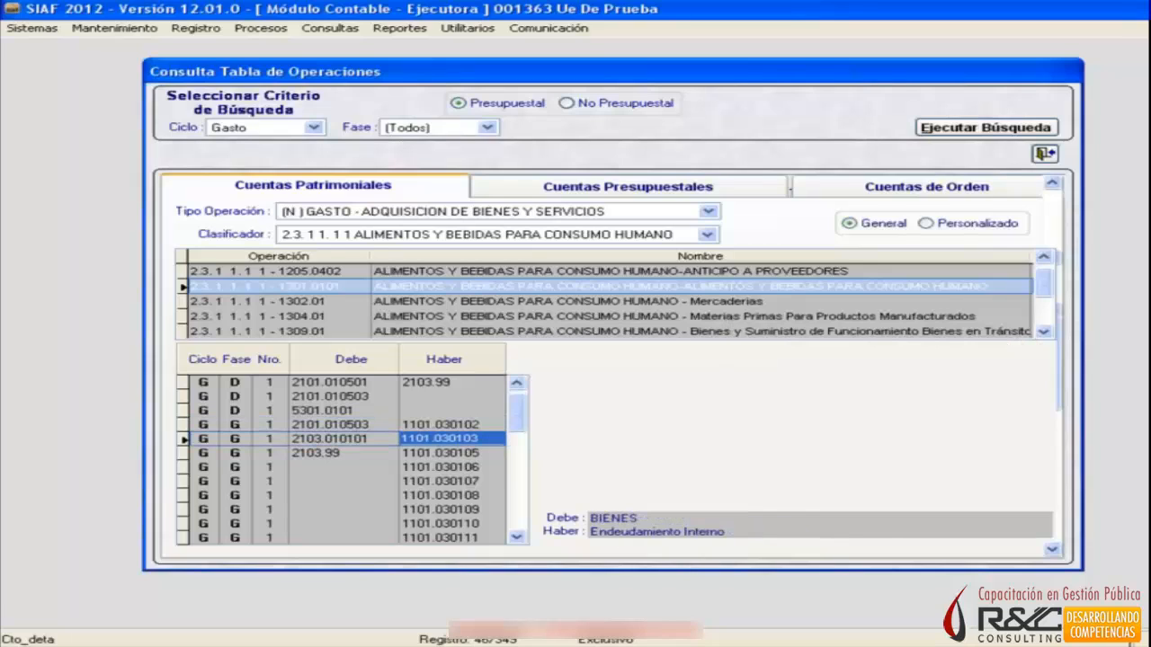
key("Down")
key("Down")
key("Down")
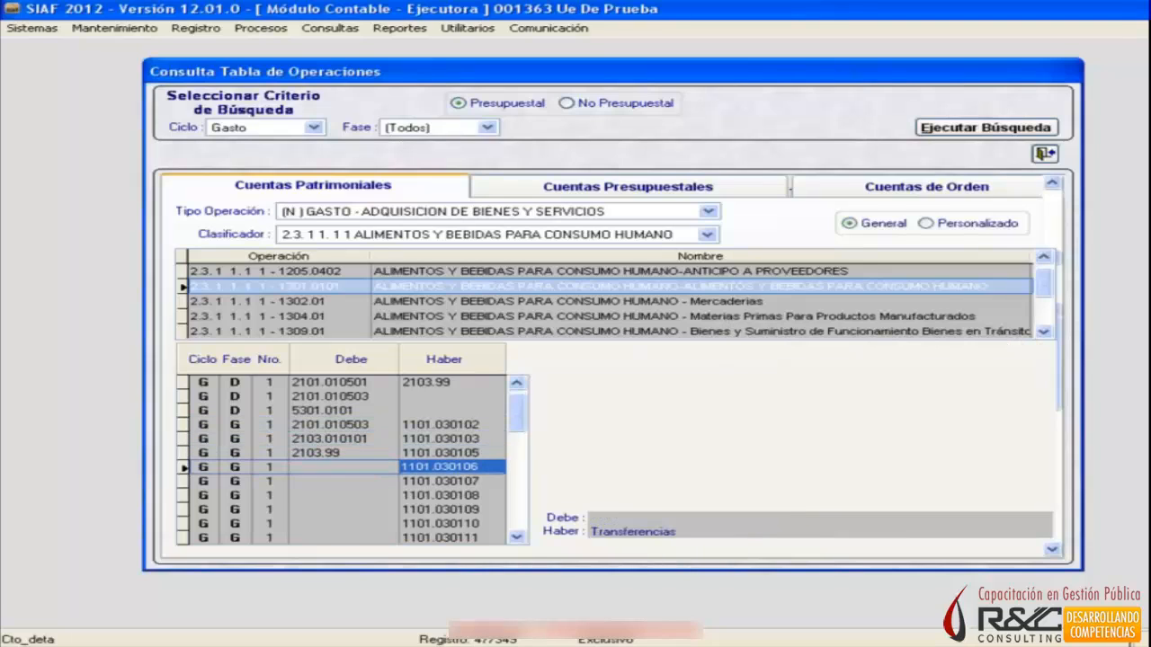
key("Down")
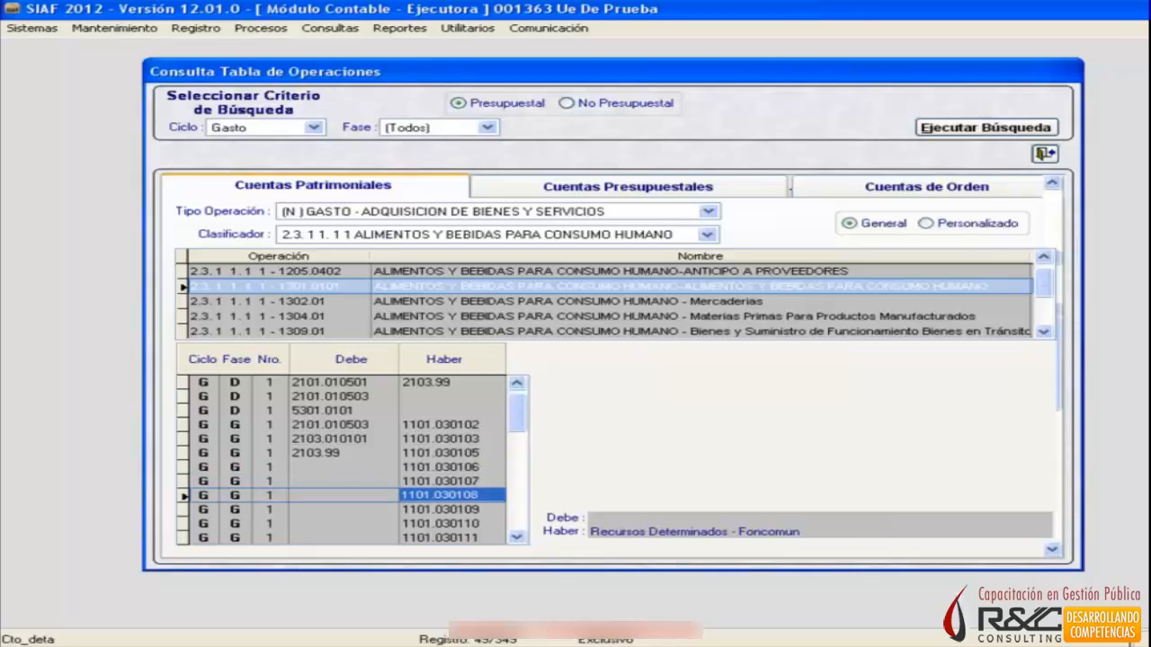
key("Down")
key("Down")
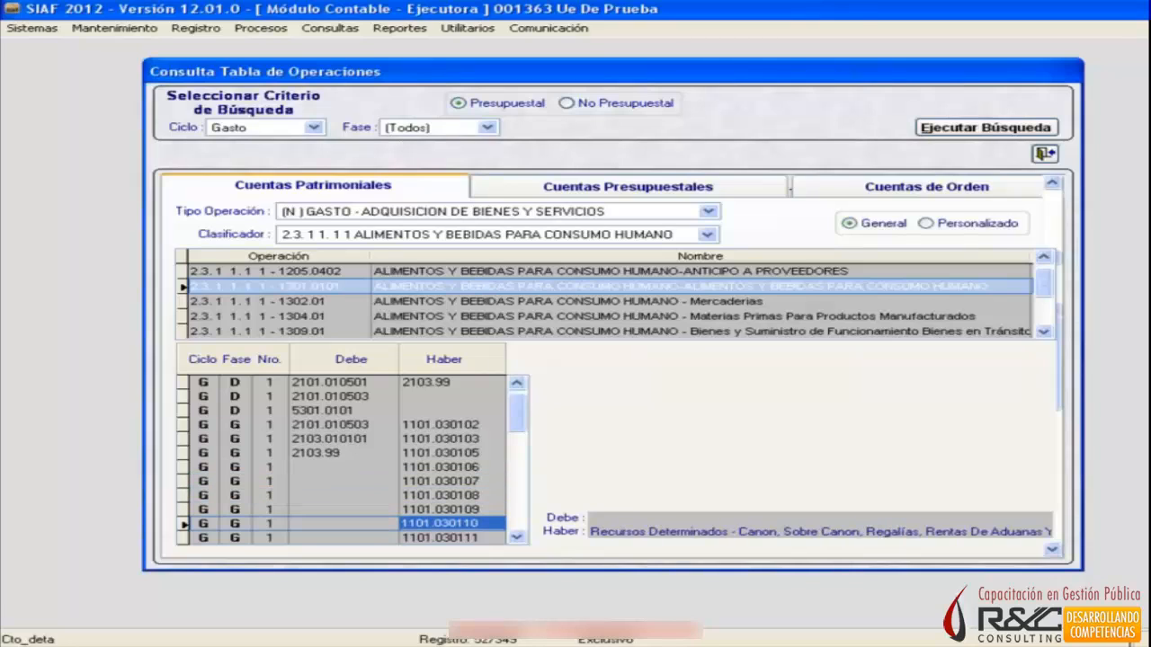
key("Down")
key("Down")
key("Down")
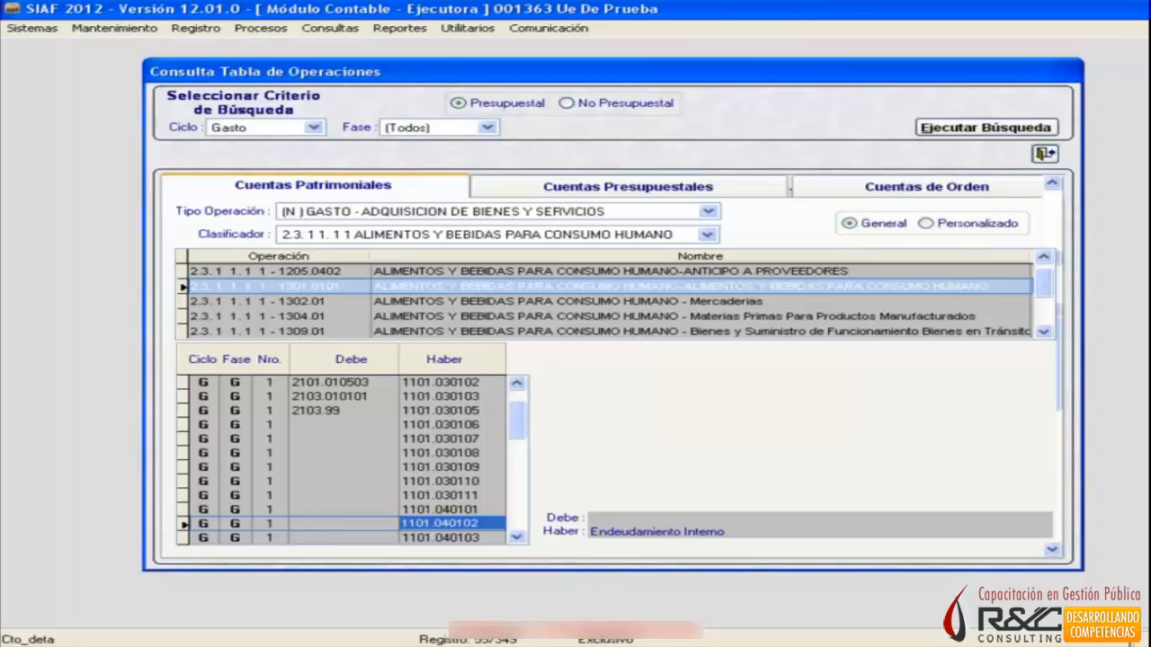
key("Down")
key("Down")
key("Down")
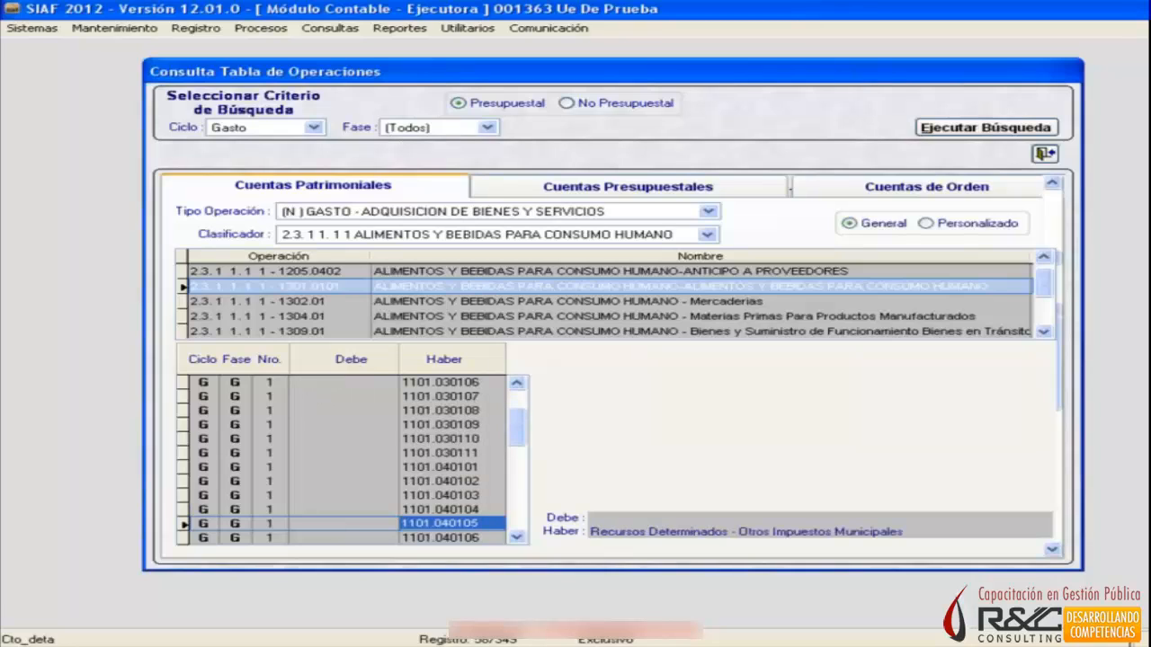
key("Down")
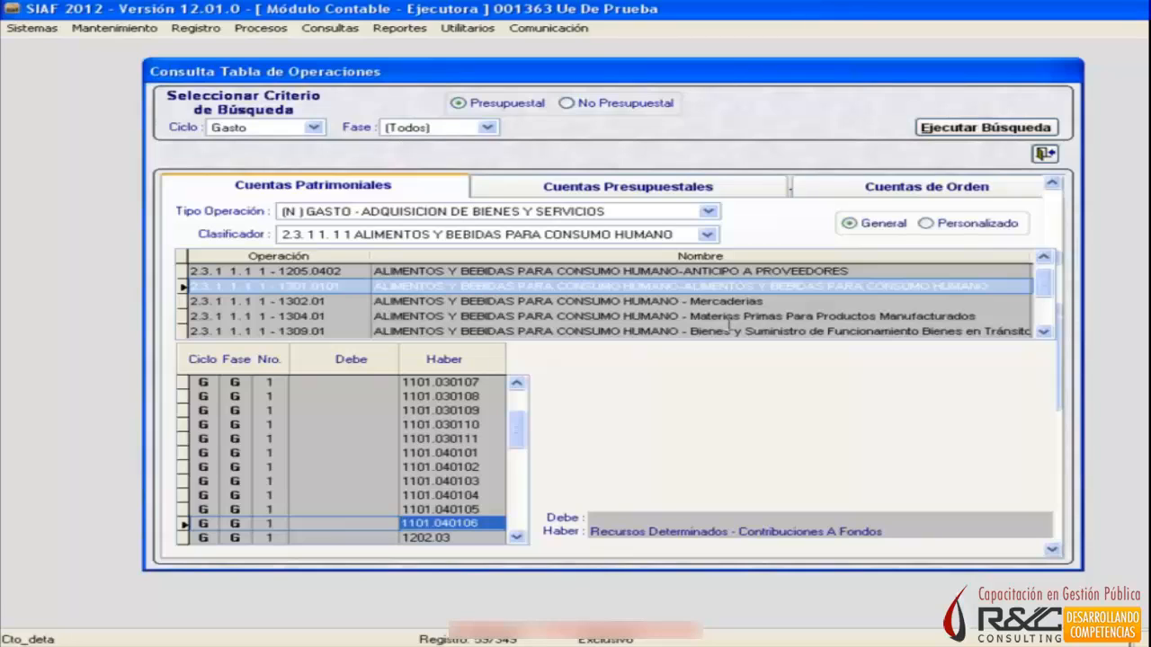
Check the description of the Haber account 1202.03 in the Girado phase.
key("Down")
key("Down")
key("Up")
key("Up")
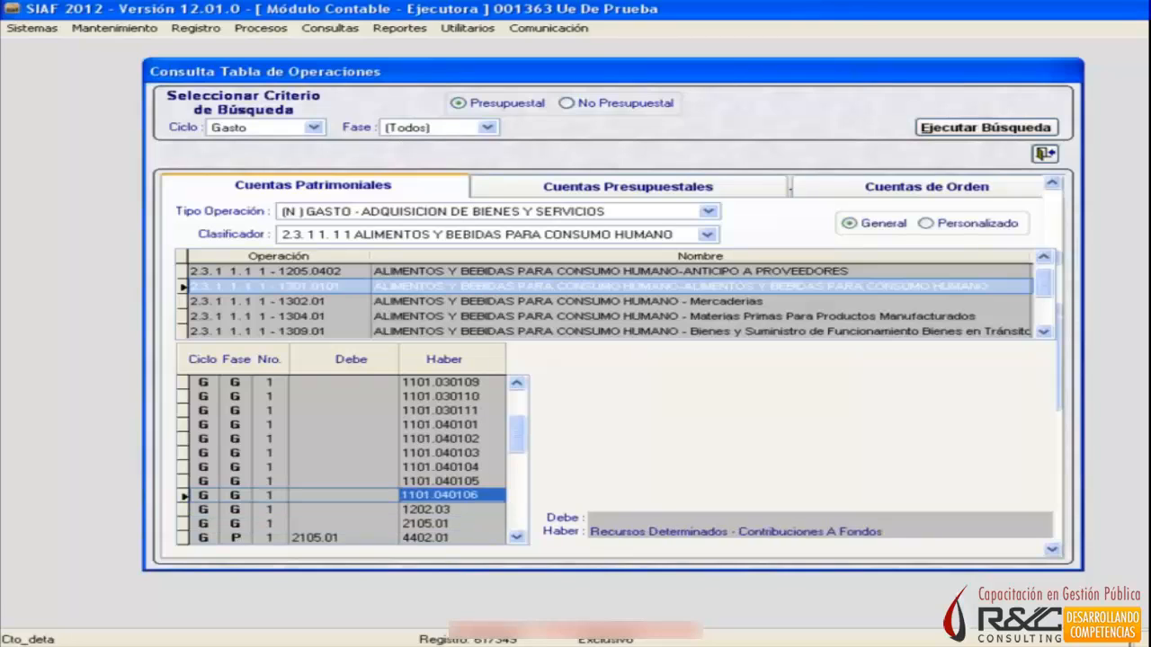
key("Down")
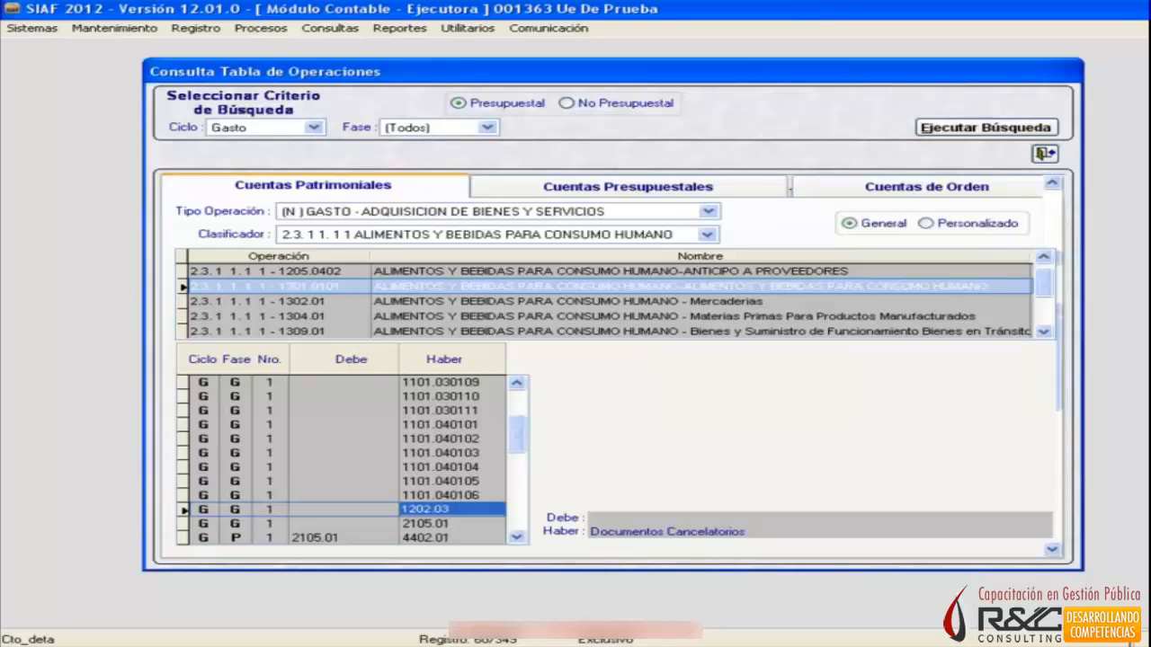
Switch to the Libro1 workbook in Excel and add "8. Medio de Pago ===> Girado" to the list in cell B13.
key("alt+Tab")
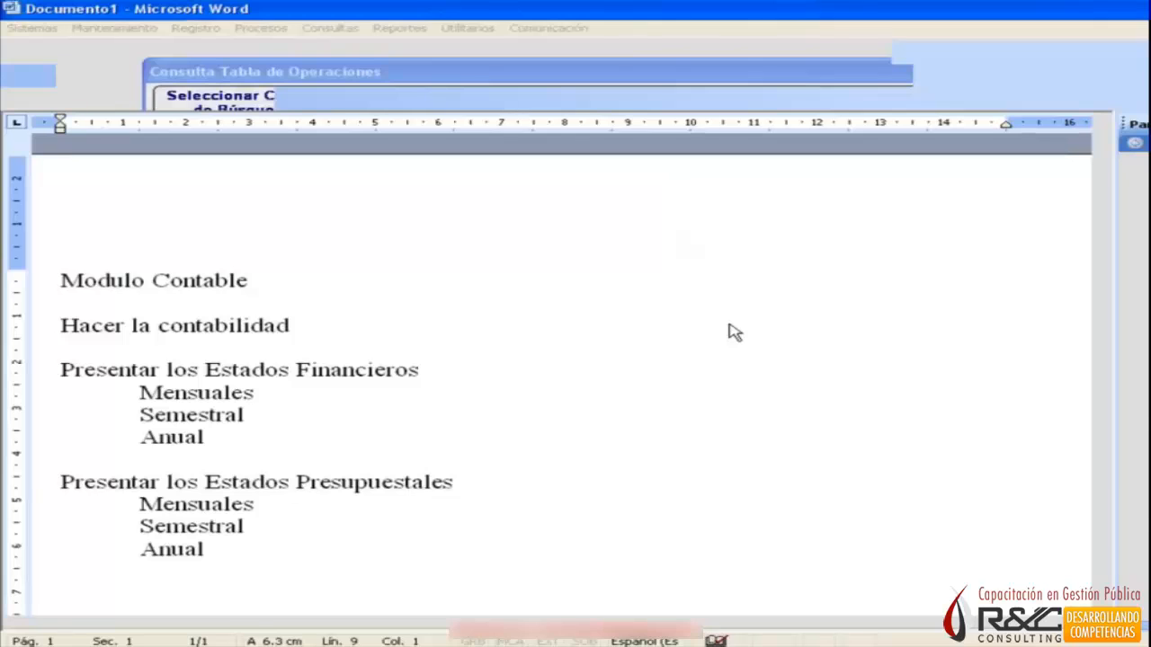
key("alt+Tab")
type("8")
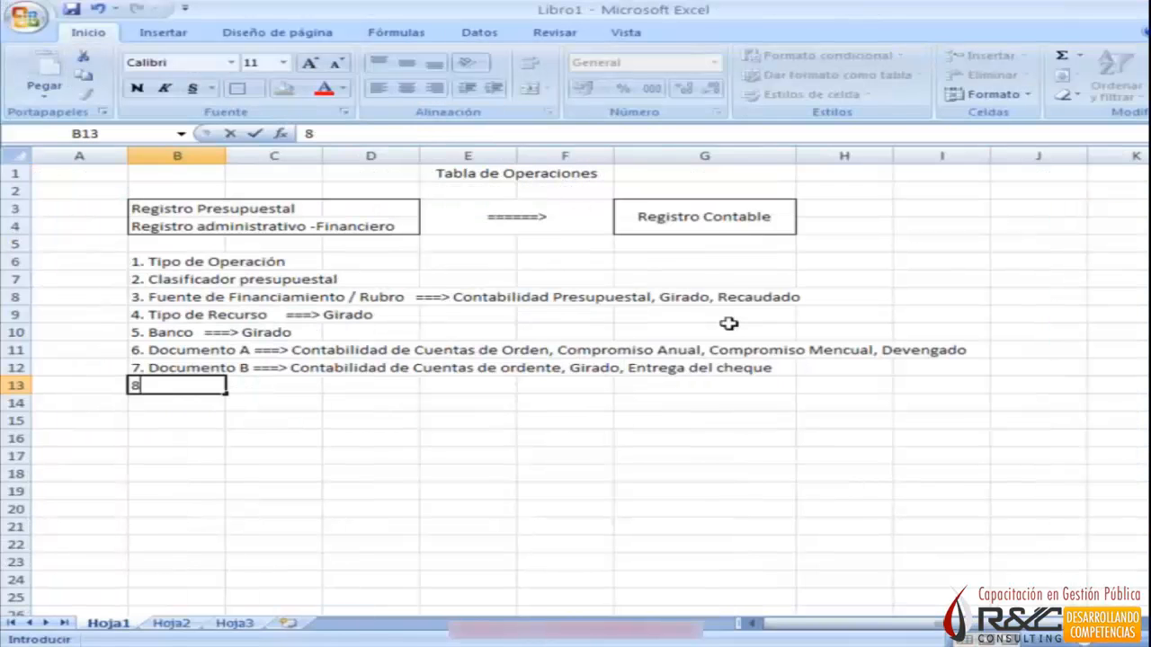
type(". Medio de ")
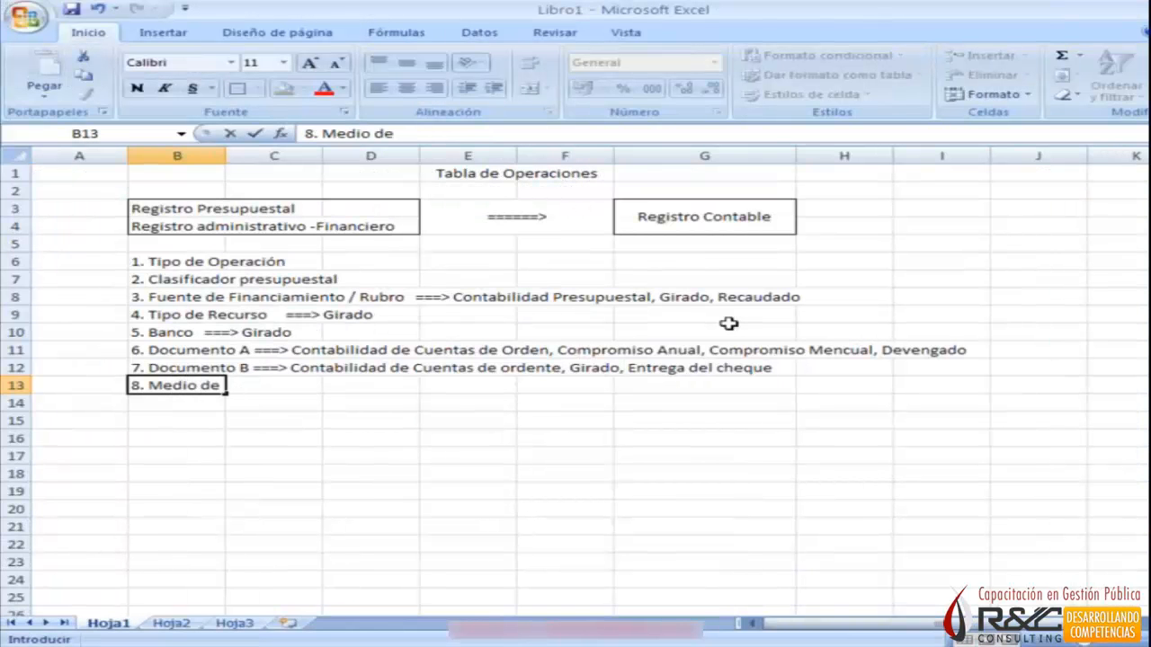
type("Pago =")
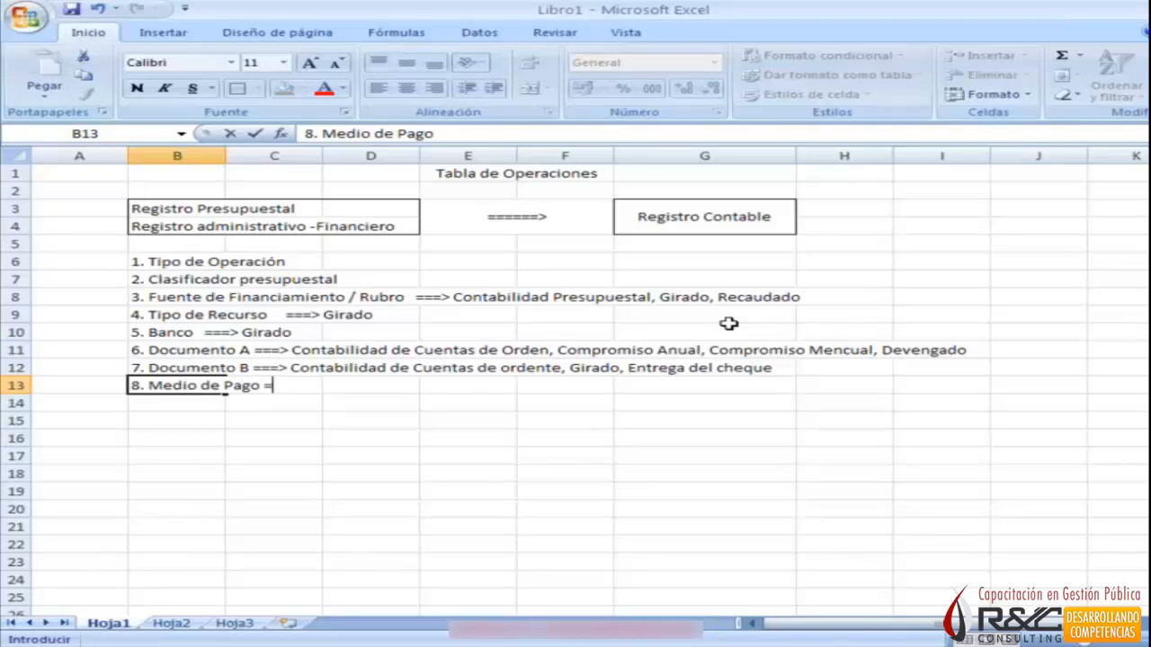
type("==>")
type("Girado")
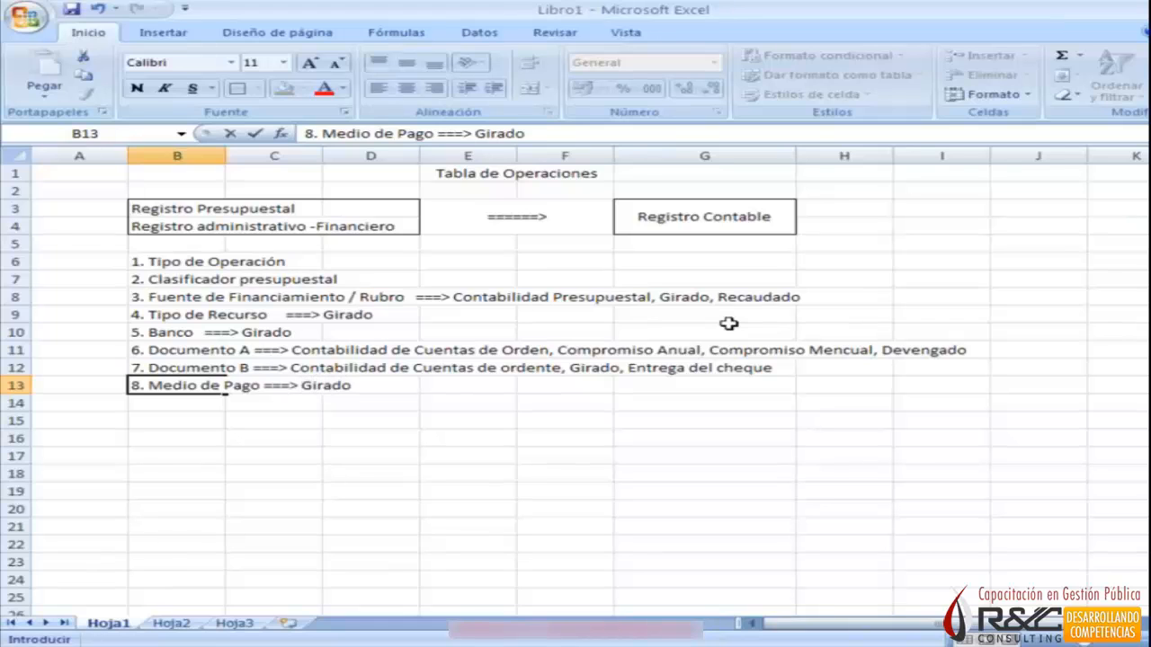
Return to SIAF's Consulta Tabla de Operaciones and compare the descriptions of the Girado-phase Haber accounts 1202.03 and 2105.01.
key("alt+Tab")
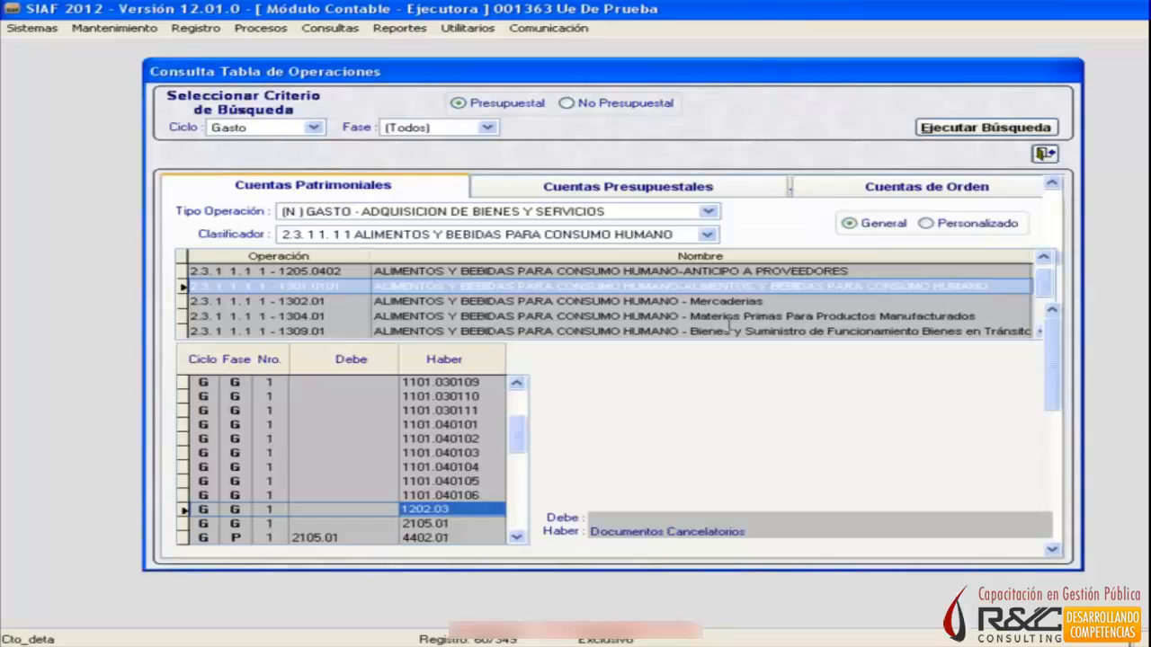
key("Down")
key("Up")
key("Down")
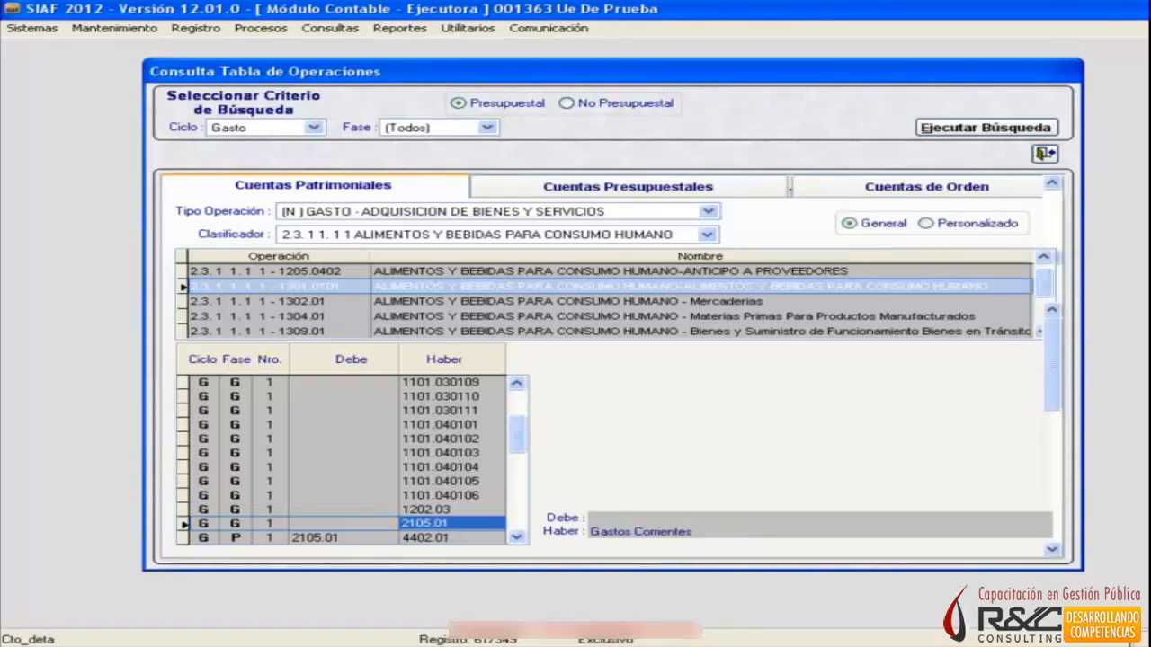
key("Up")
key("Down")
key("Down")
key("Up")
key("Up")
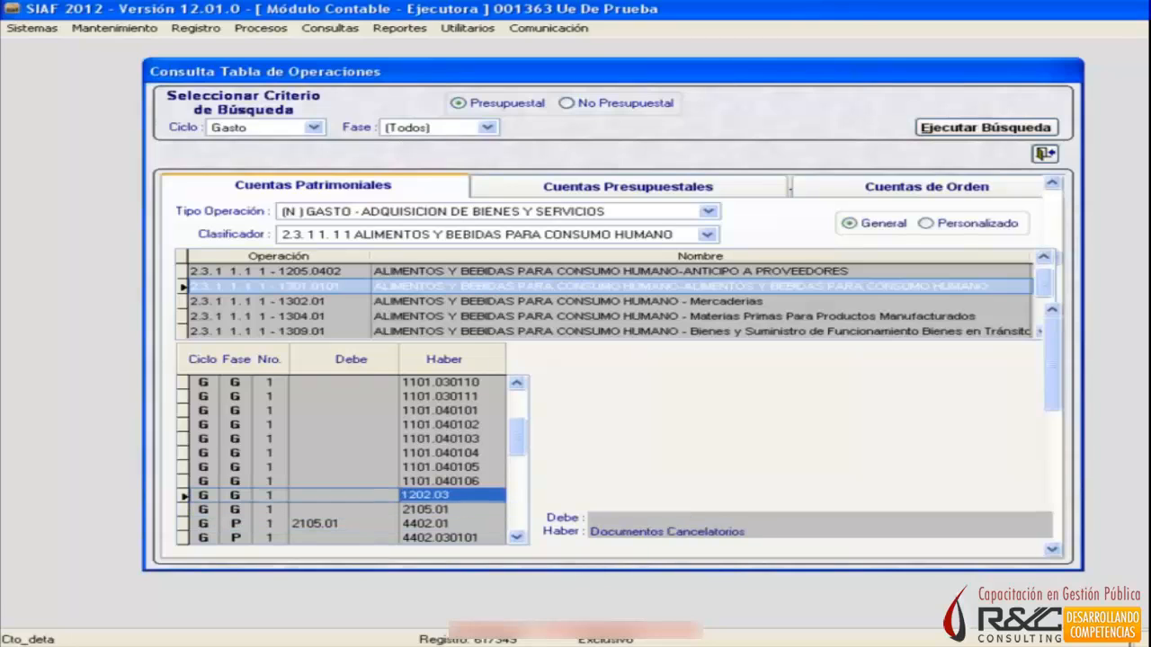
key("Down")
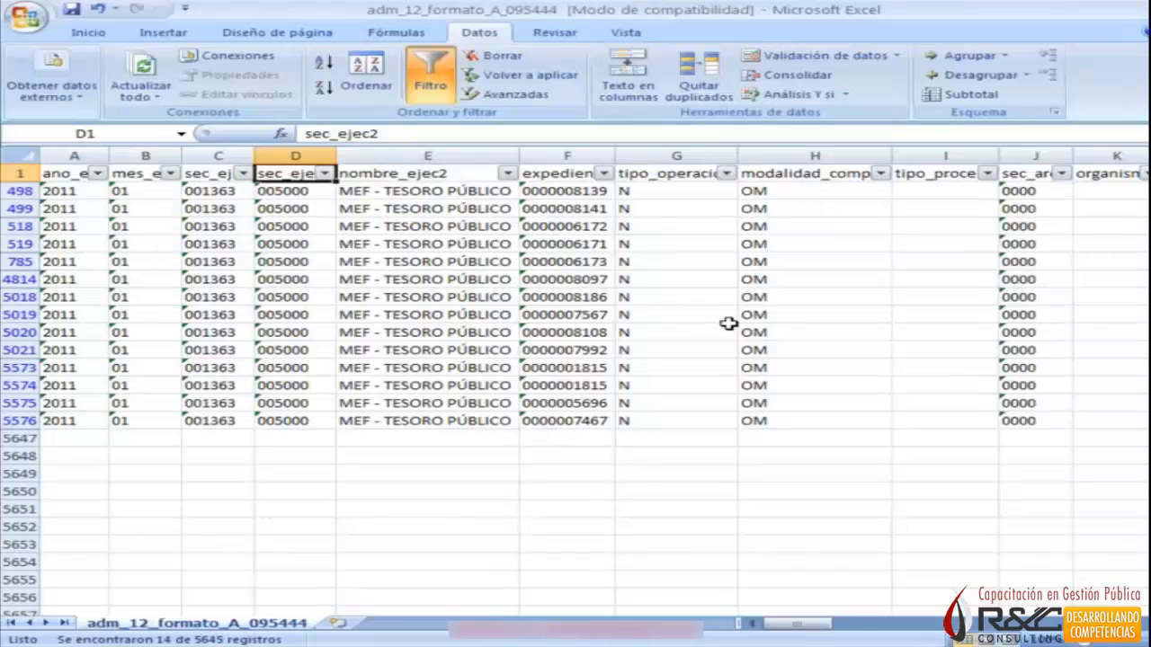
key("alt+Tab")
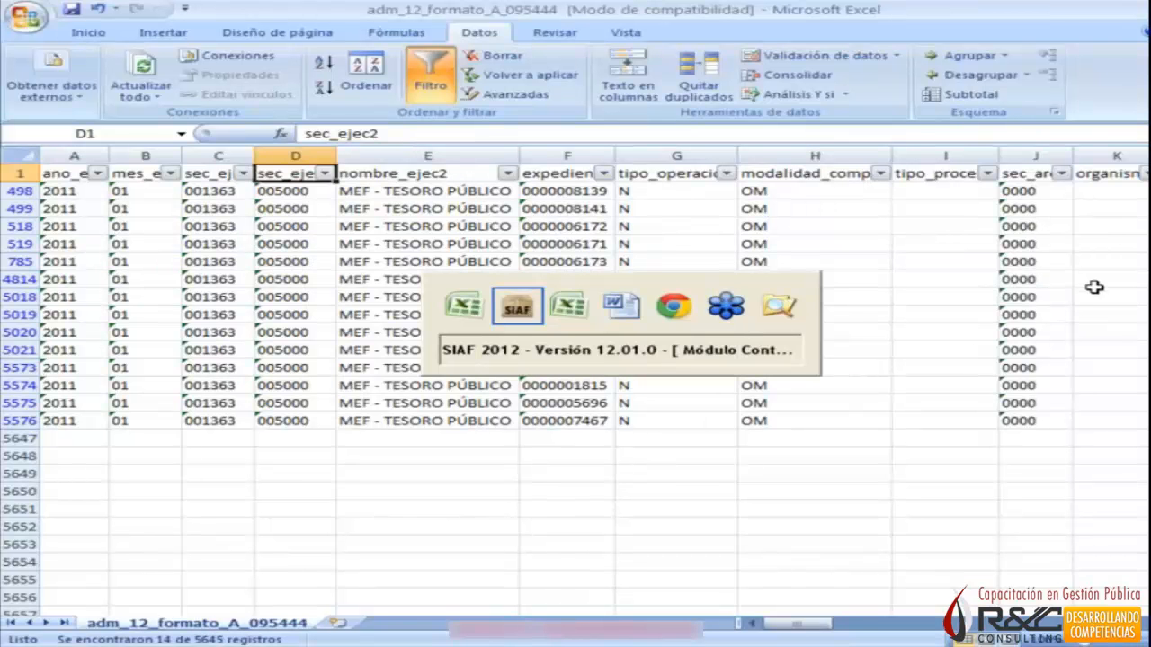
left_click(1034, 297)
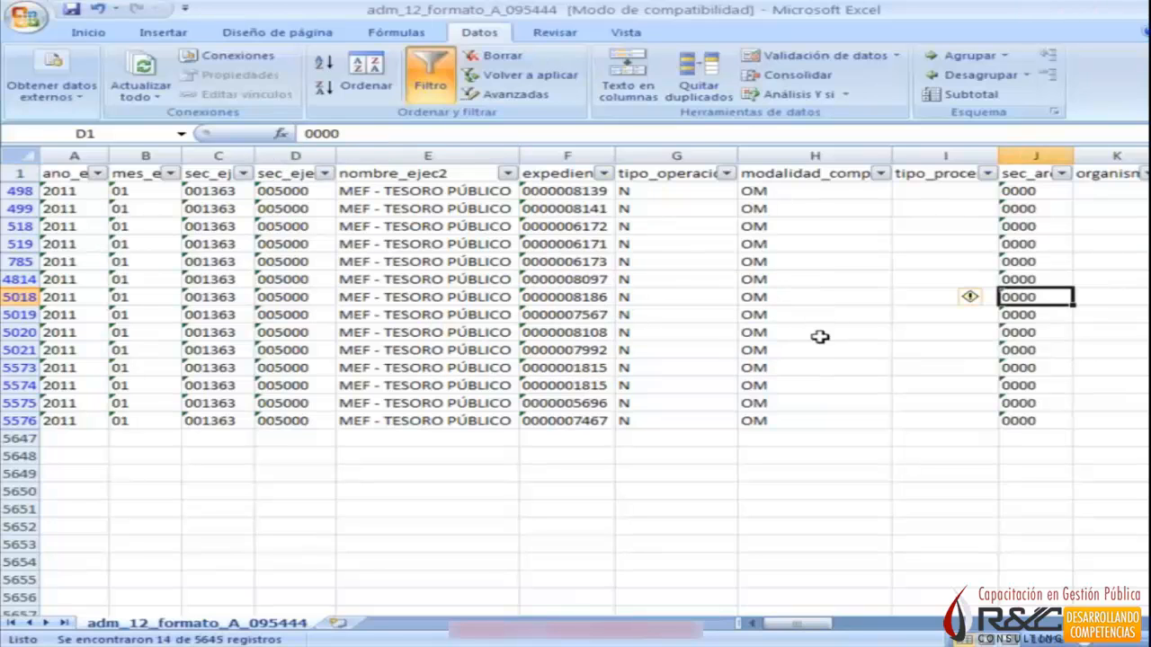
key("alt+Tab")
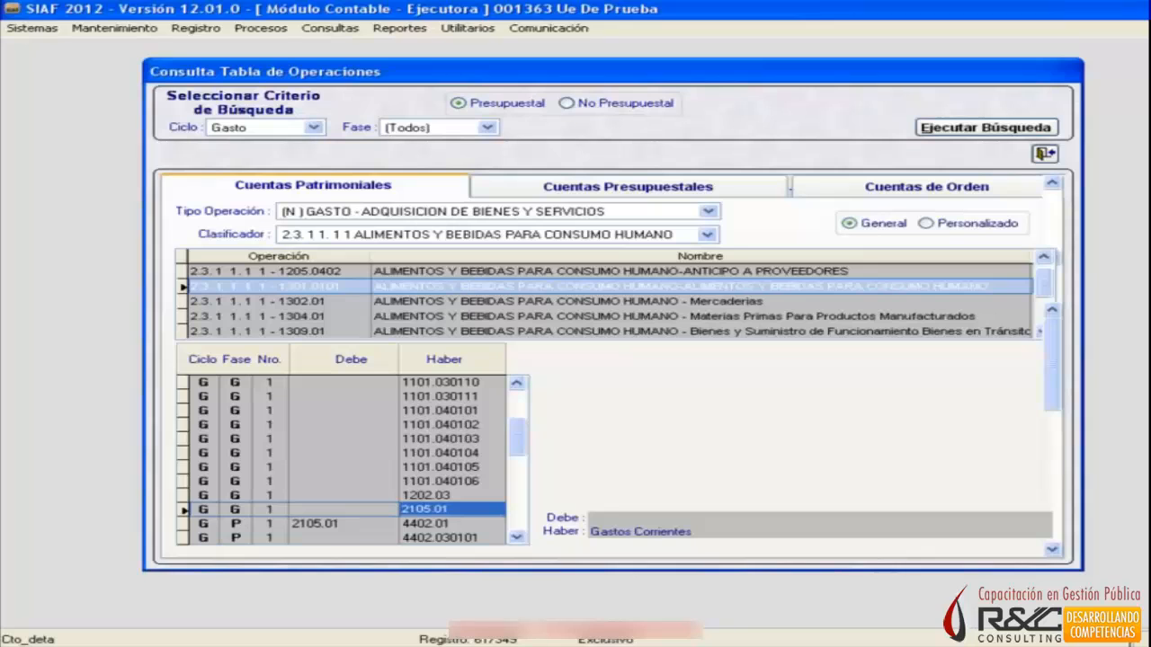
Switch to Libro1 in Excel and enter "9. Tipo de Financiamiento ===> Girado" in cell B14.
key("alt+Tab")
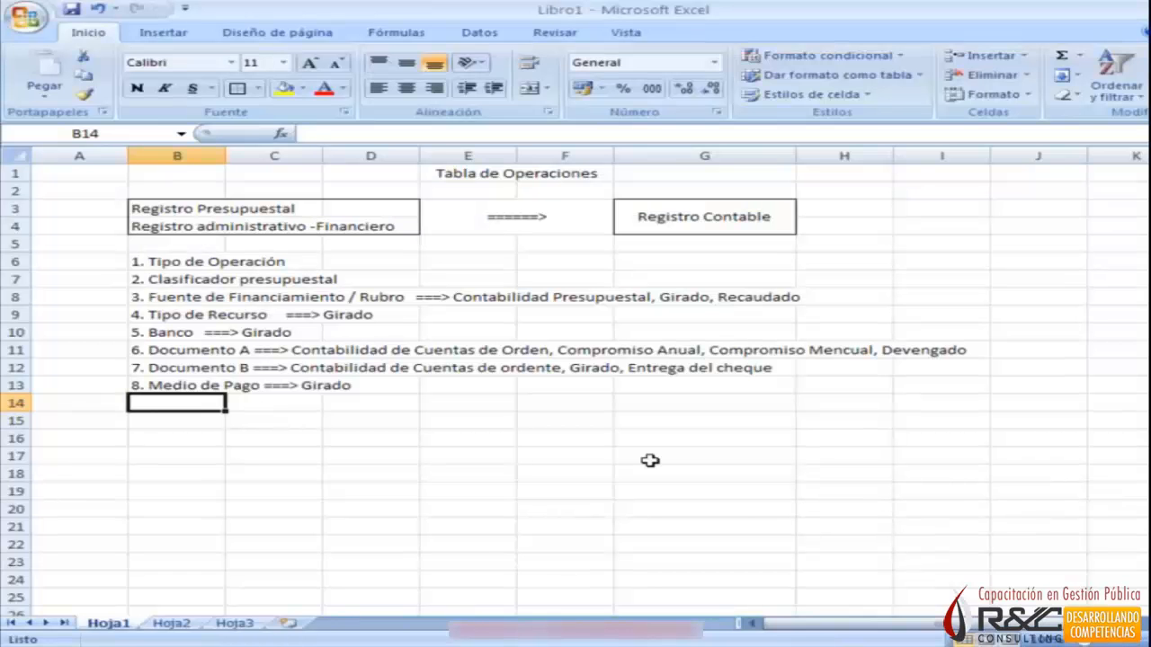
type("9.")
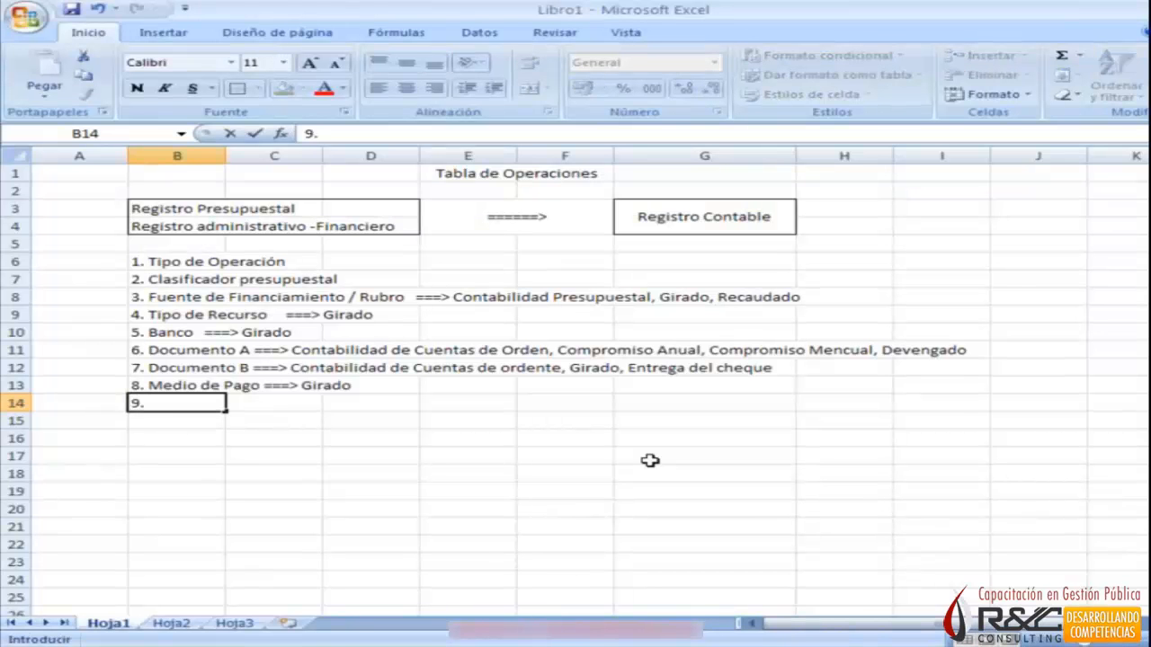
type(" Tipo de Financiamiento")
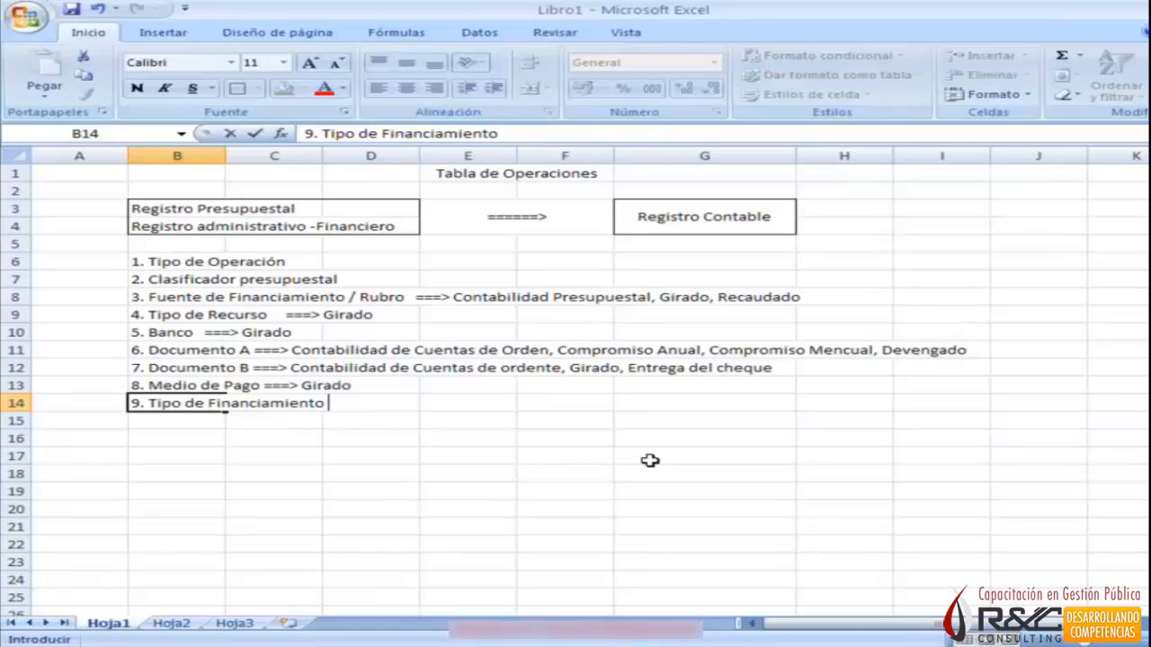
type("===")
type(">")
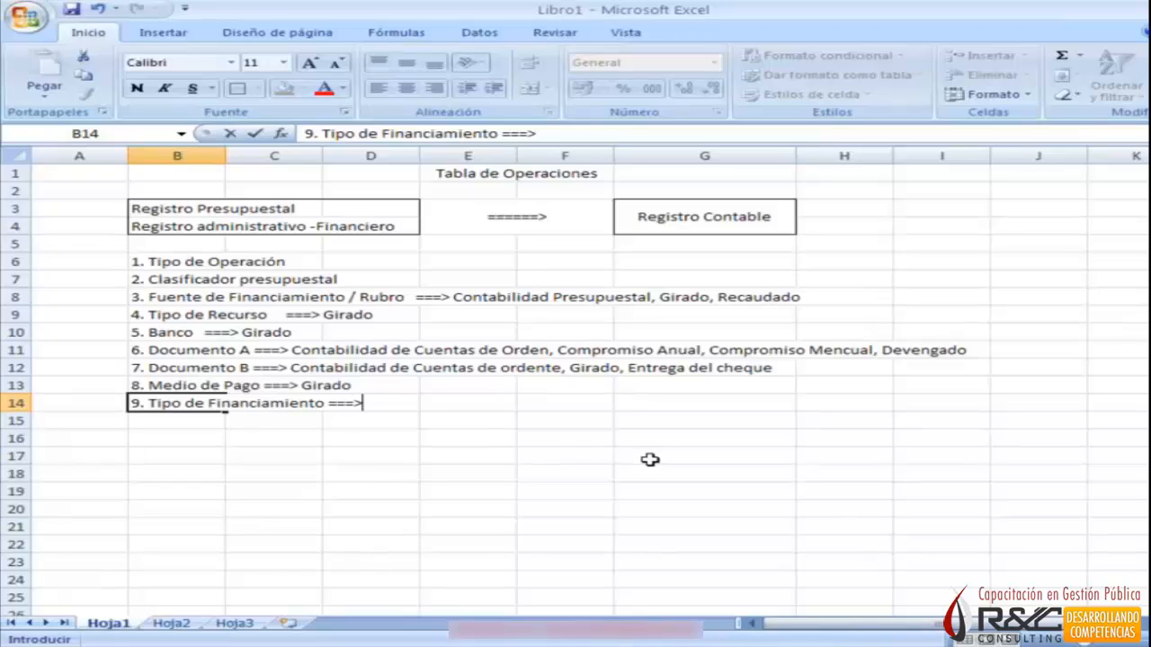
type(" Girado")
key("Return")
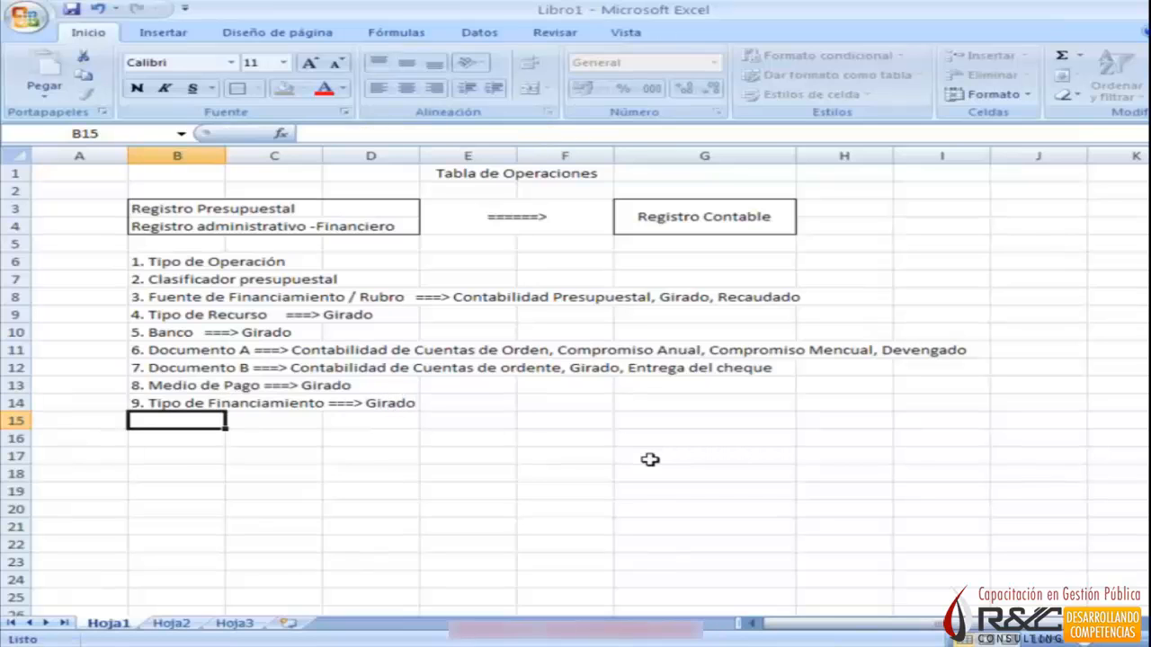
Complete the Excel list with "10. Fecha" in cell B15 and "11. Importe" in cell B16.
key("alt+Tab")
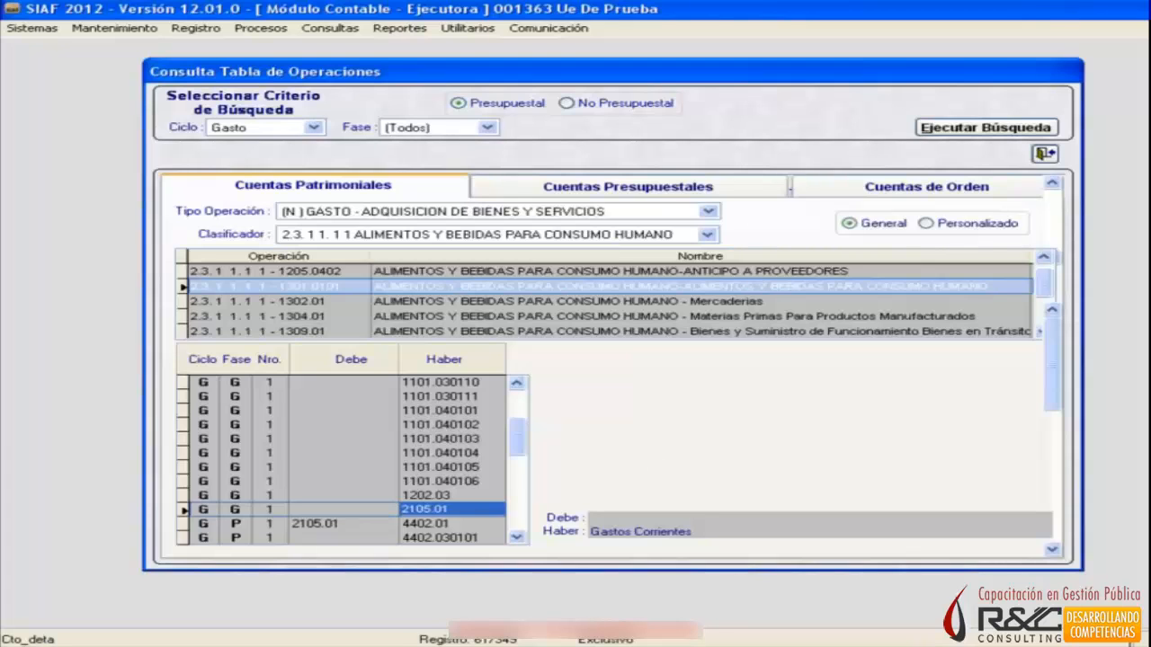
key("alt+Tab")
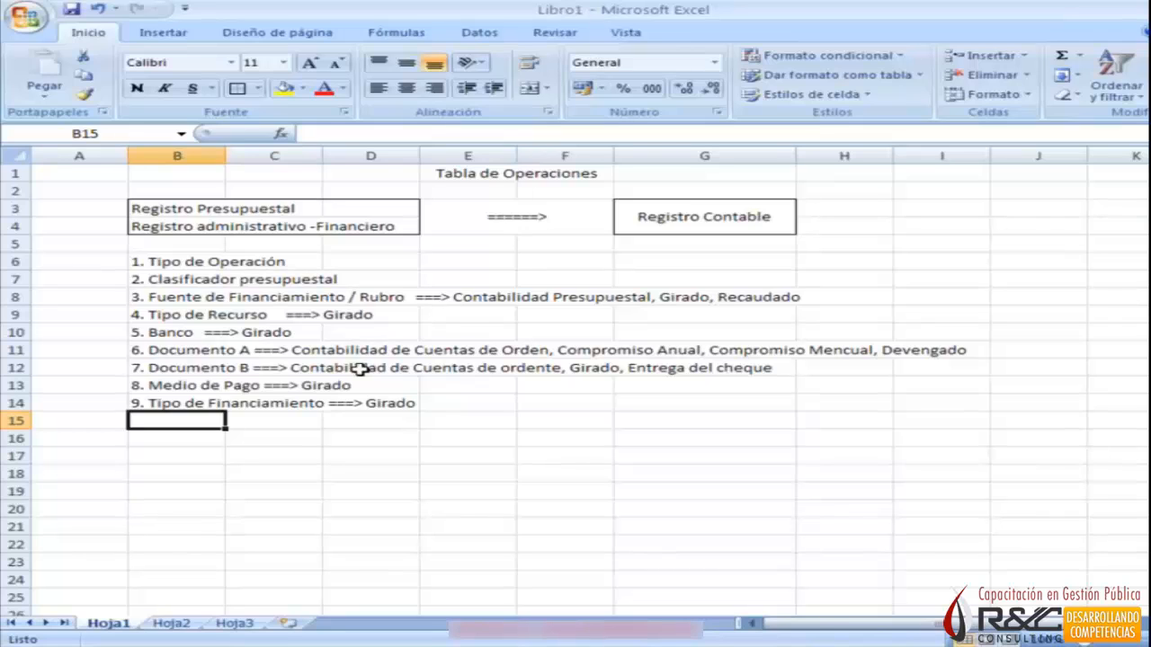
type("10.")
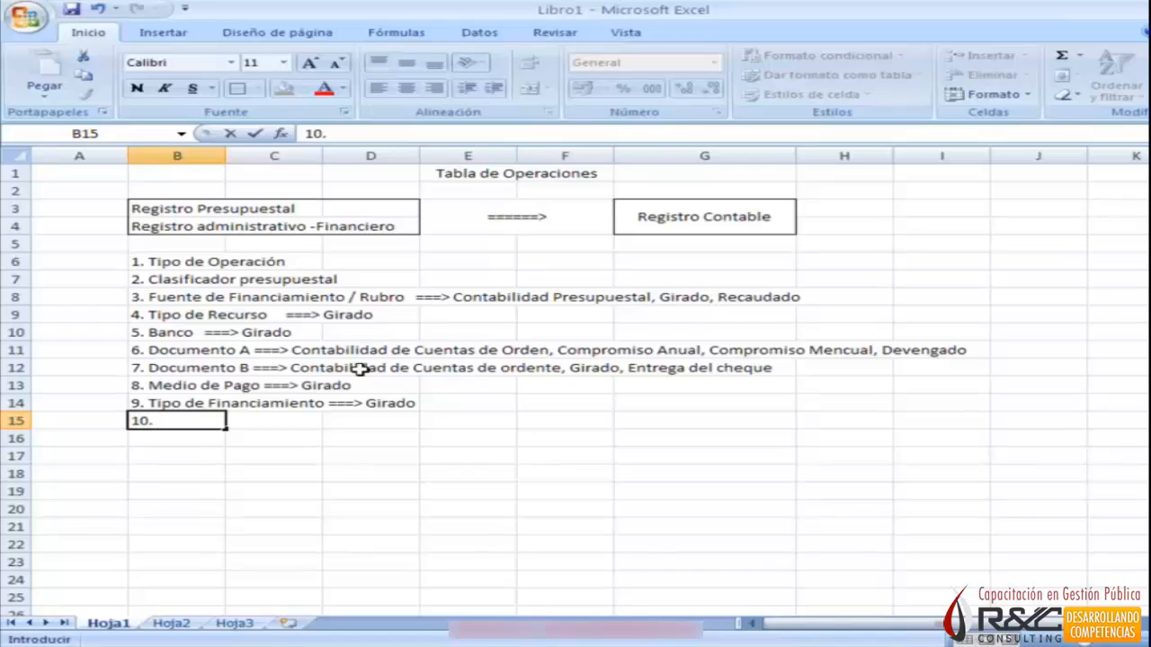
type(" Fecha")
key("Return")
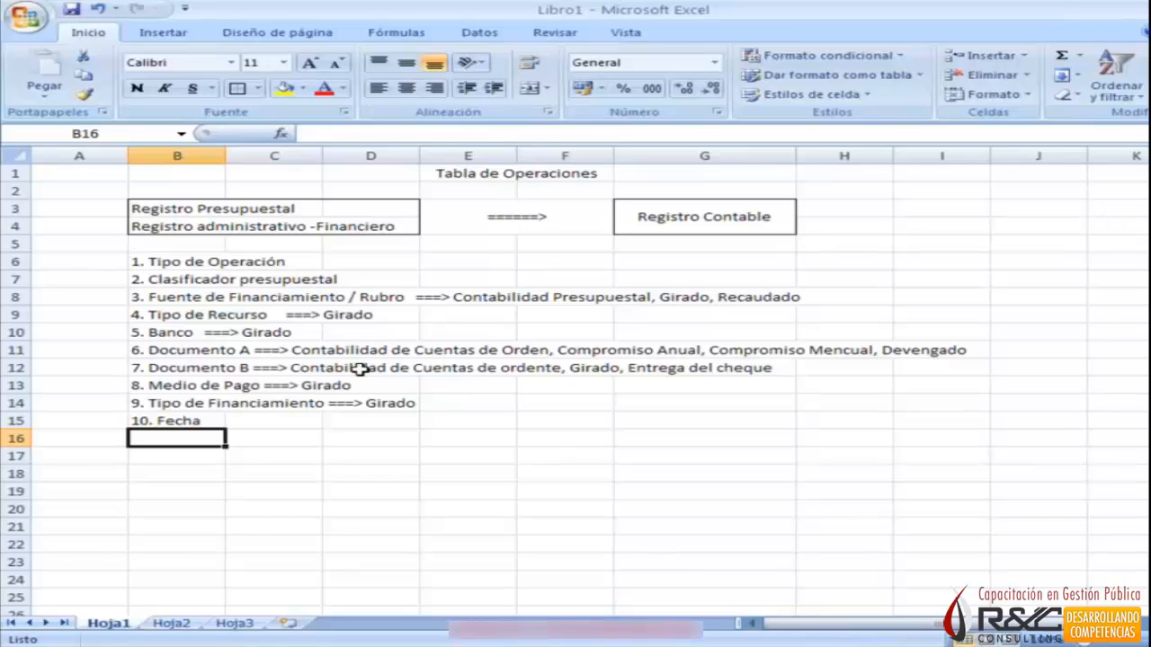
type("11. I")
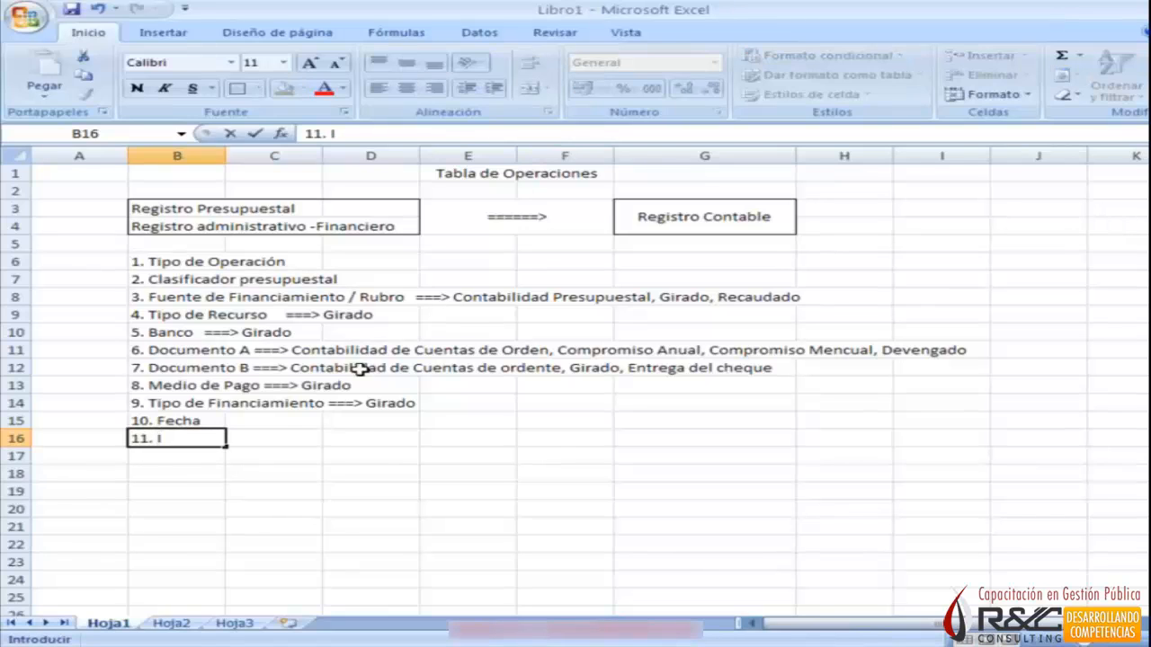
type("mporte")
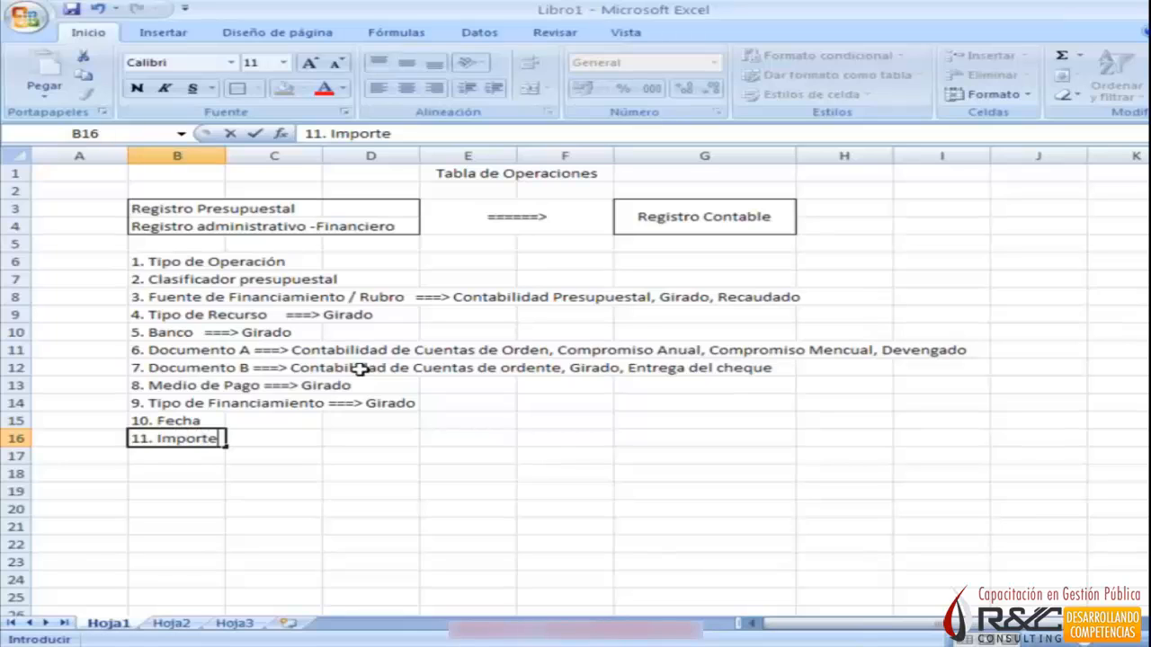
key("Return")
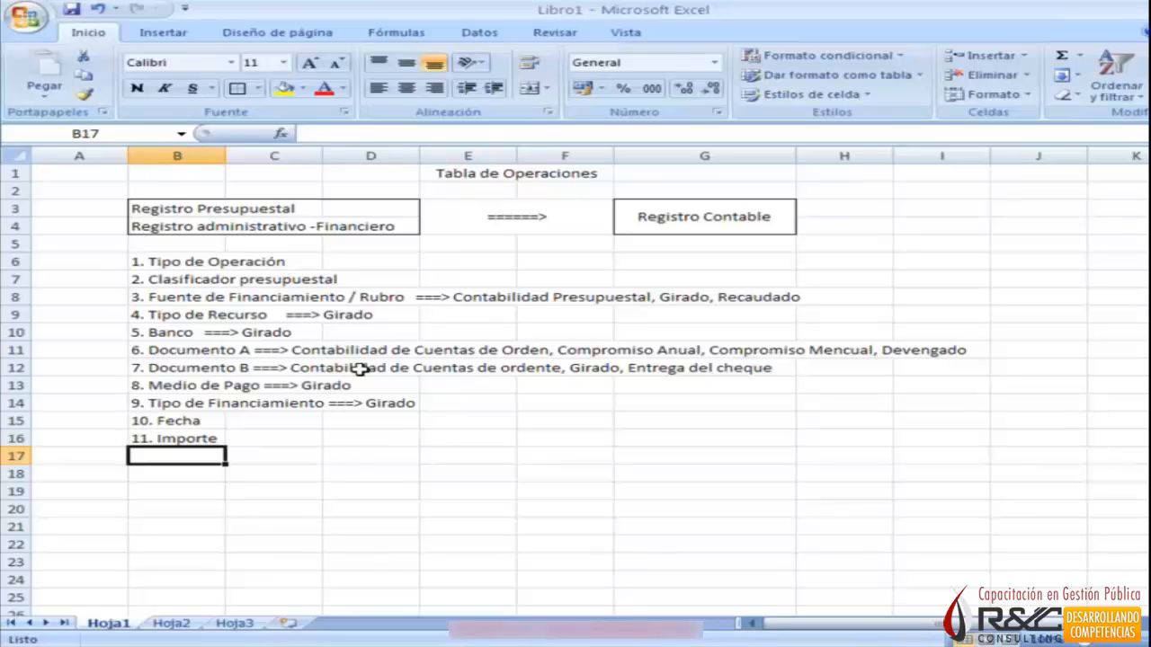
In SIAF, check the Cuentas Presupuestales for rubro 08 in phase C and rubro 13 Donación in phases C and D.
key("alt+Tab")
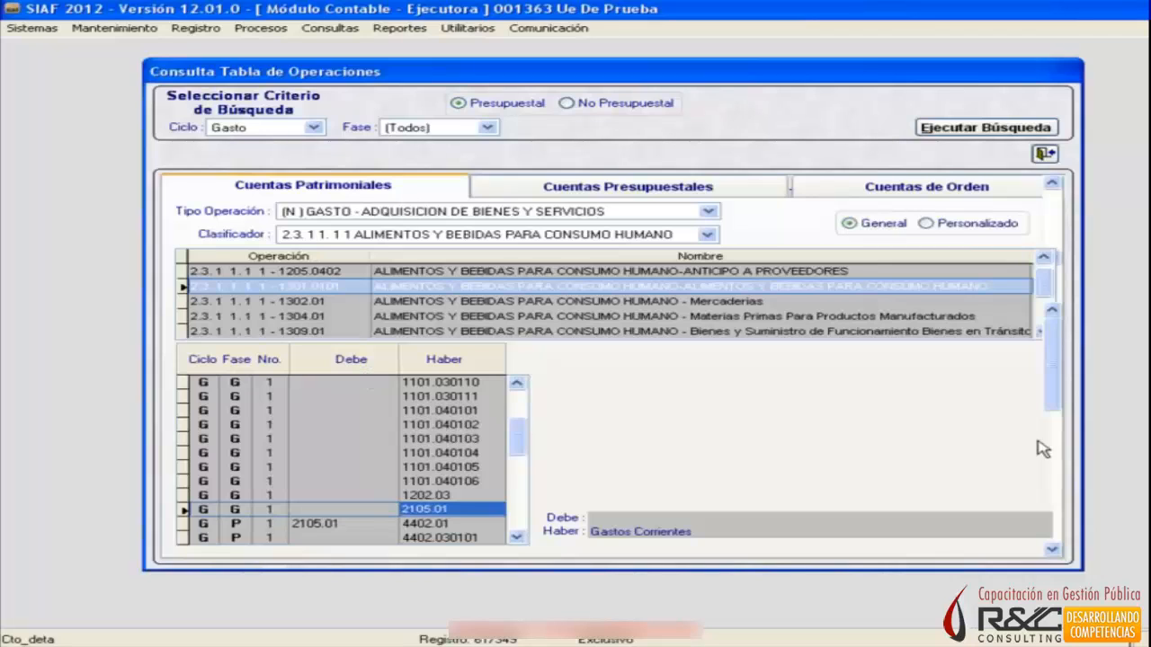
left_click(697, 195)
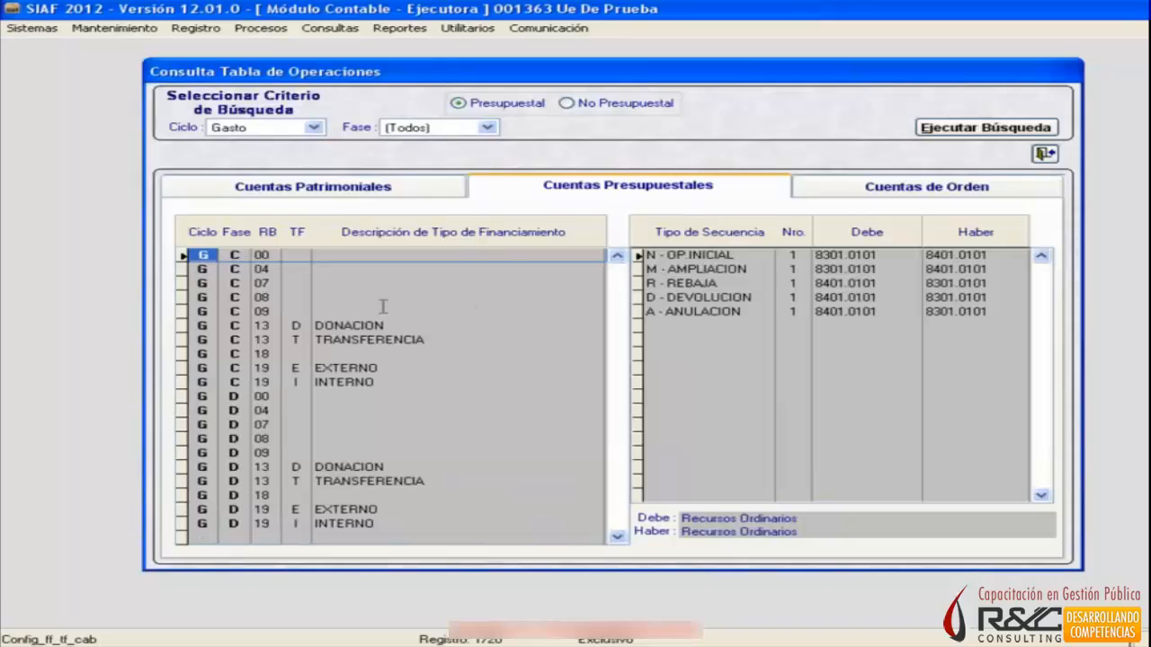
left_click(232, 326)
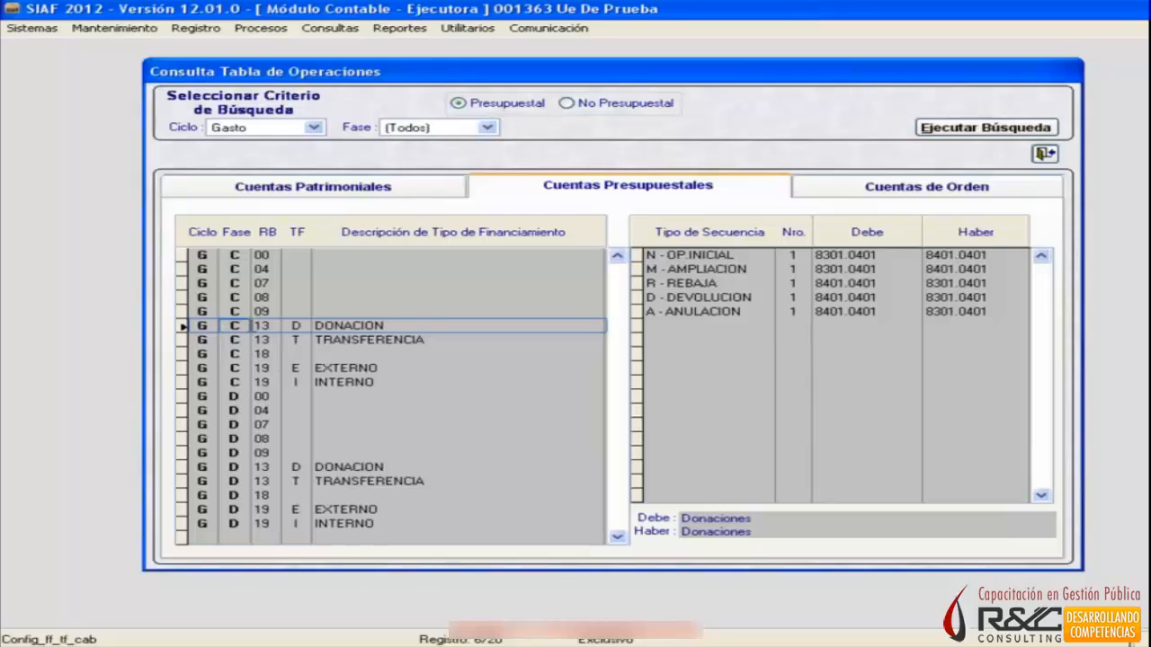
left_click(291, 297)
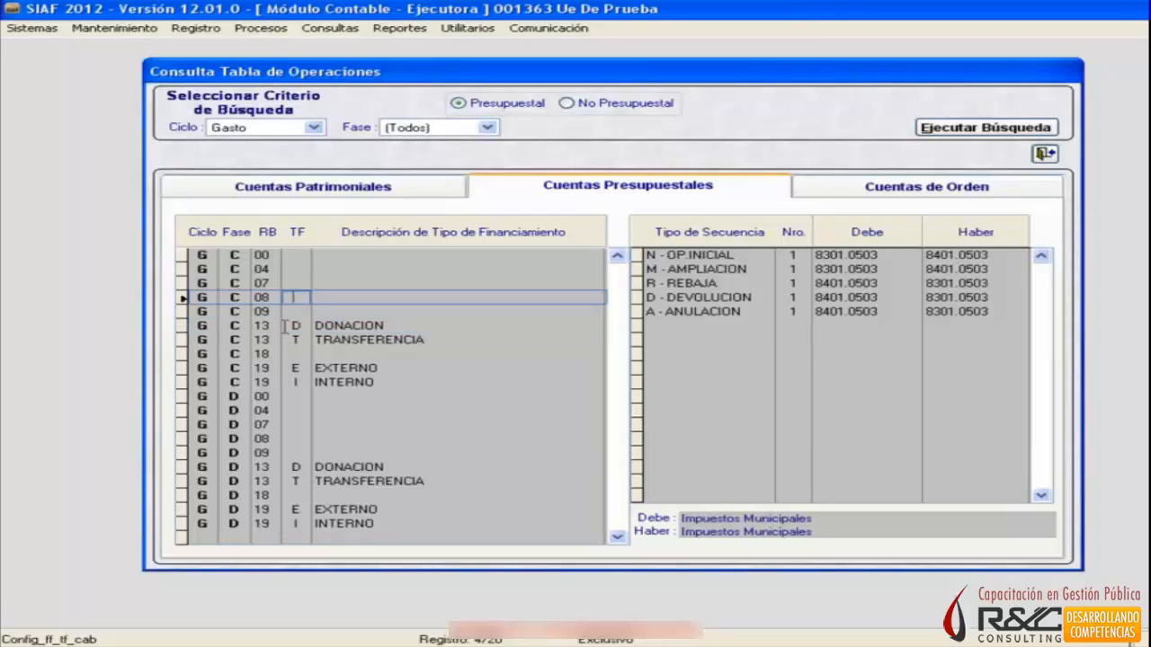
left_click(287, 326)
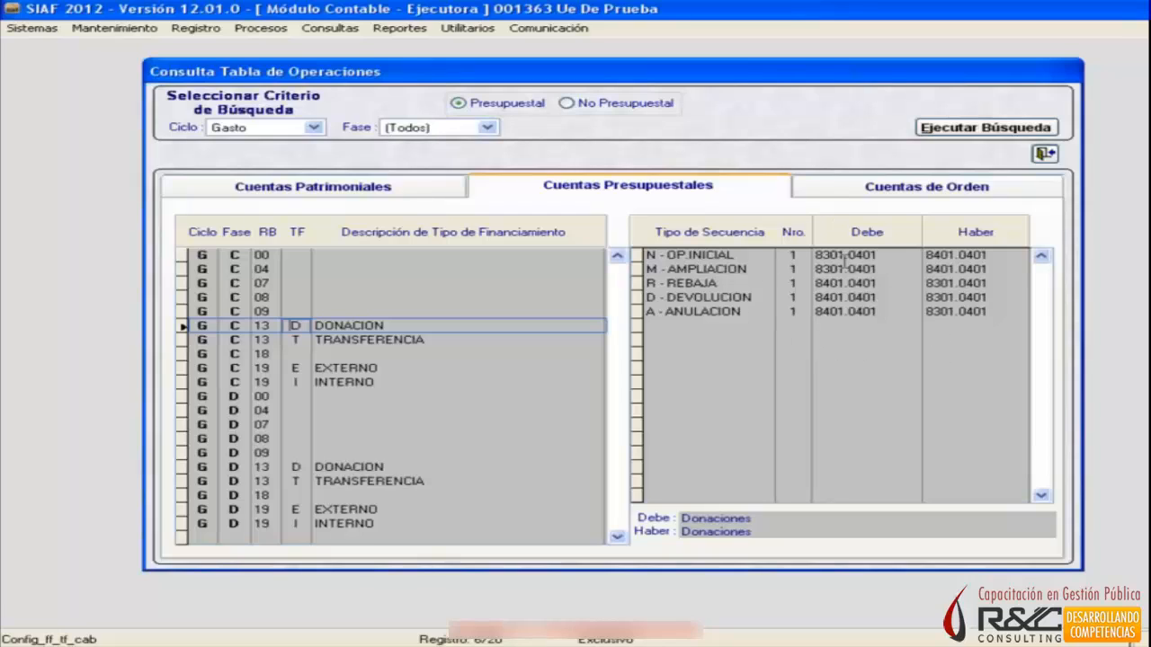
left_click(260, 467)
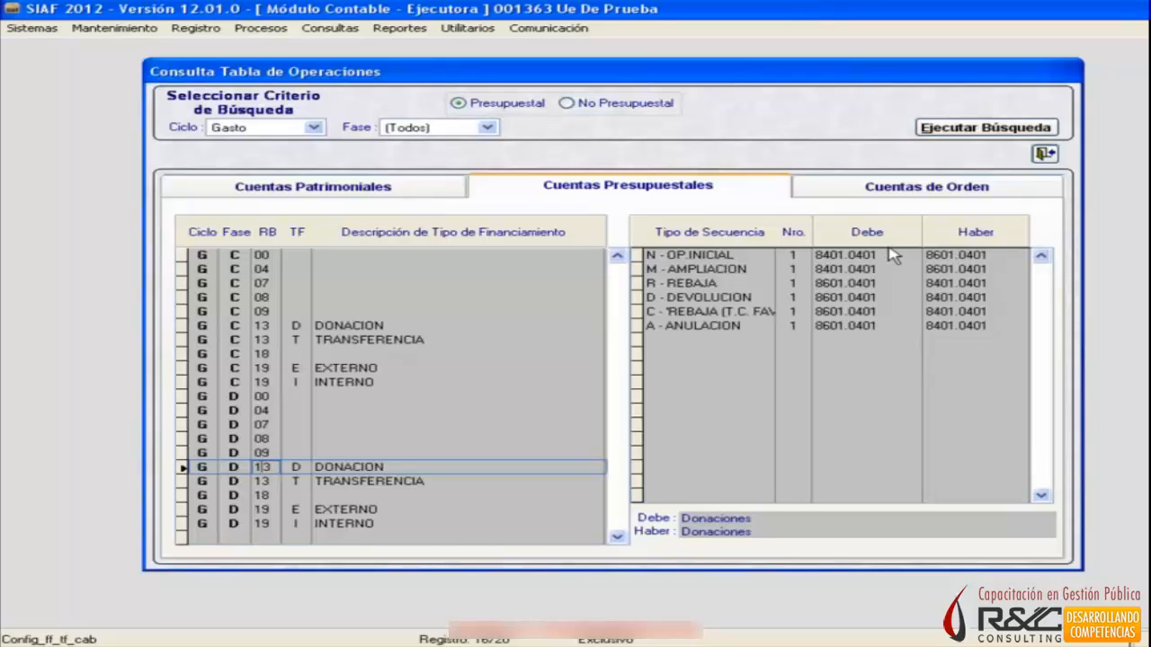
Check the Cuentas de Orden that document 031 Orden de Compra - Guía de Internamiento uses in phases CA and C.
left_click(926, 189)
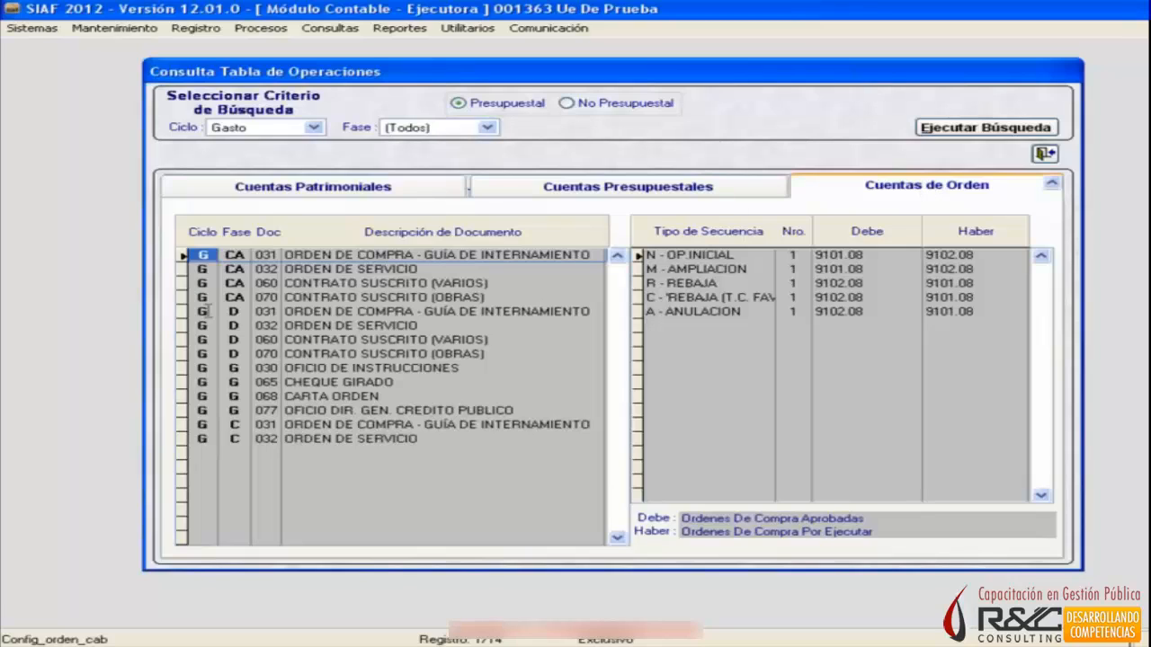
left_click(225, 255)
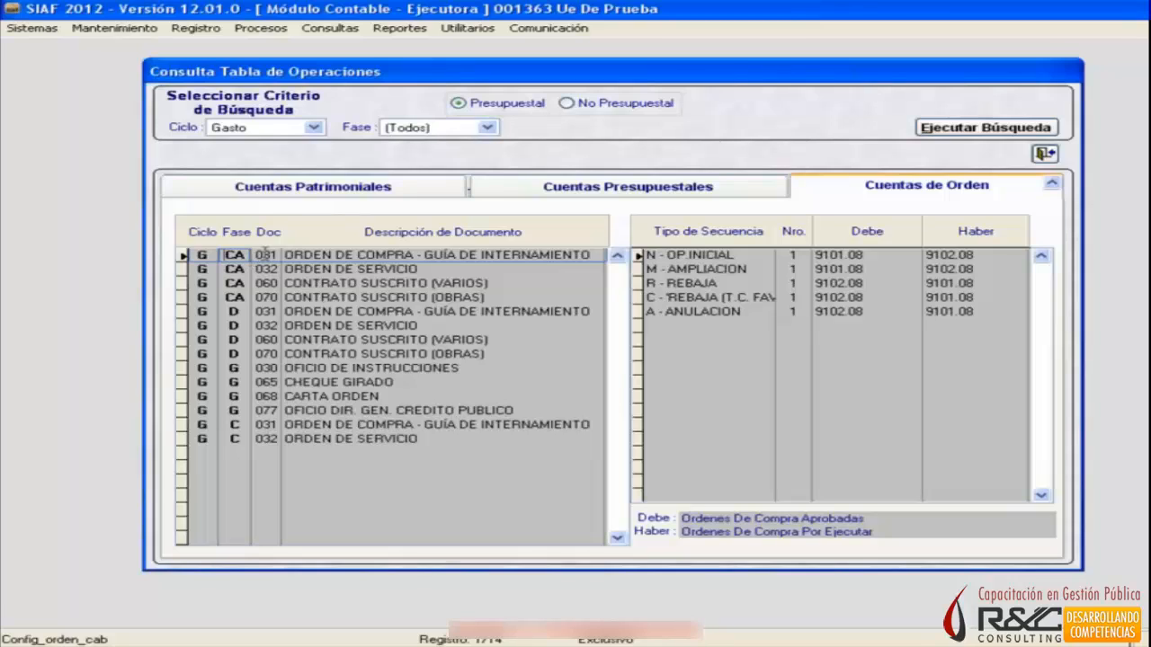
left_click(266, 255)
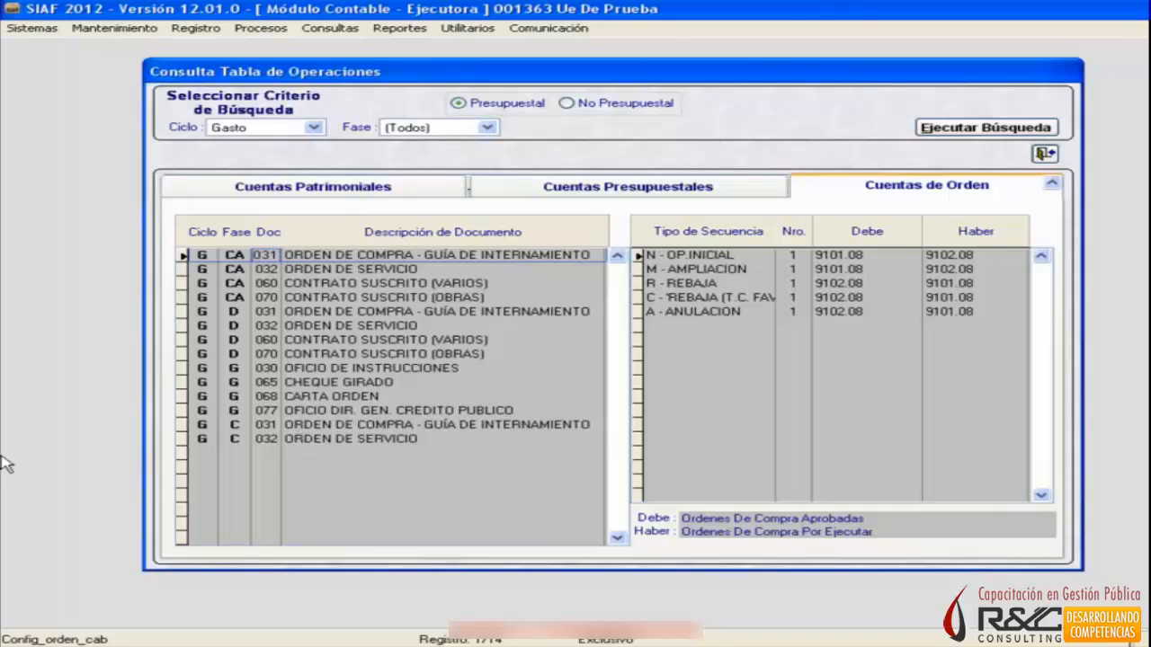
left_click(277, 425)
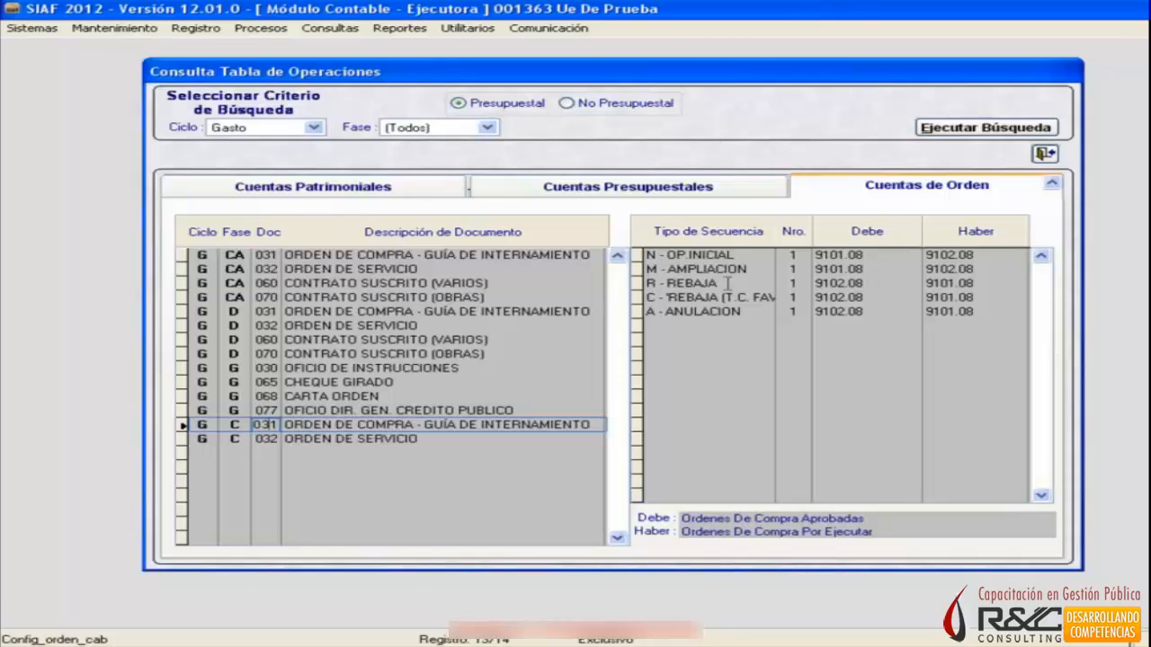
left_click(402, 255)
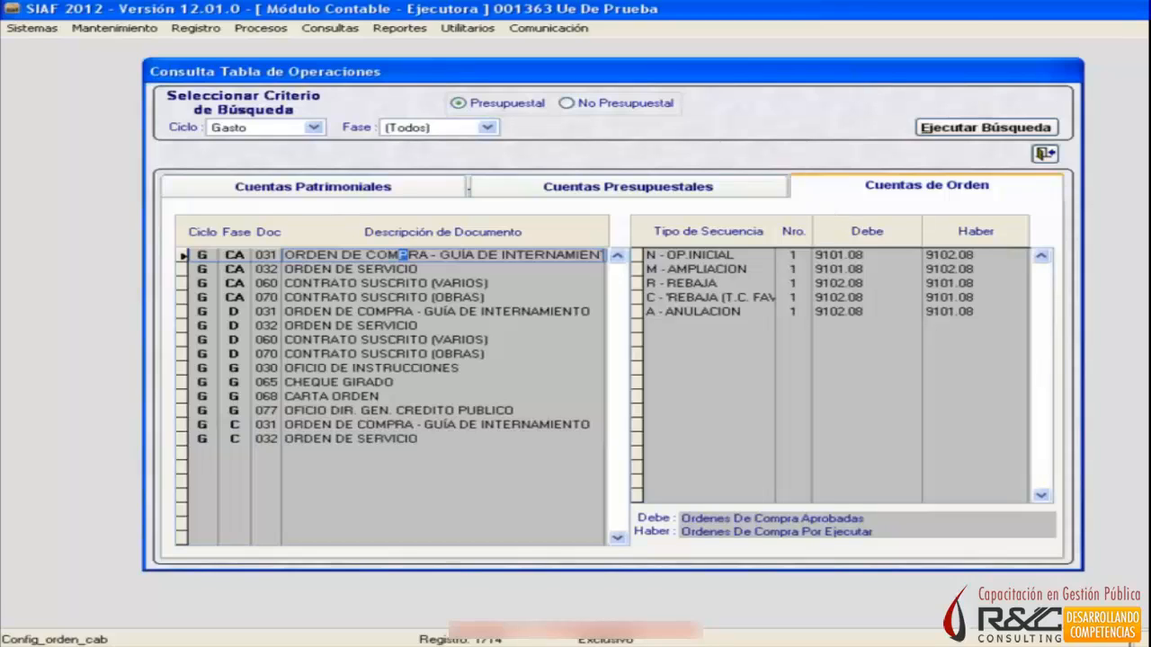
Close the Tabla de Operaciones query and review the Registro options Contabiliza and Notas de Contabilidad, including the types of records that can be posted.
left_click(1044, 153)
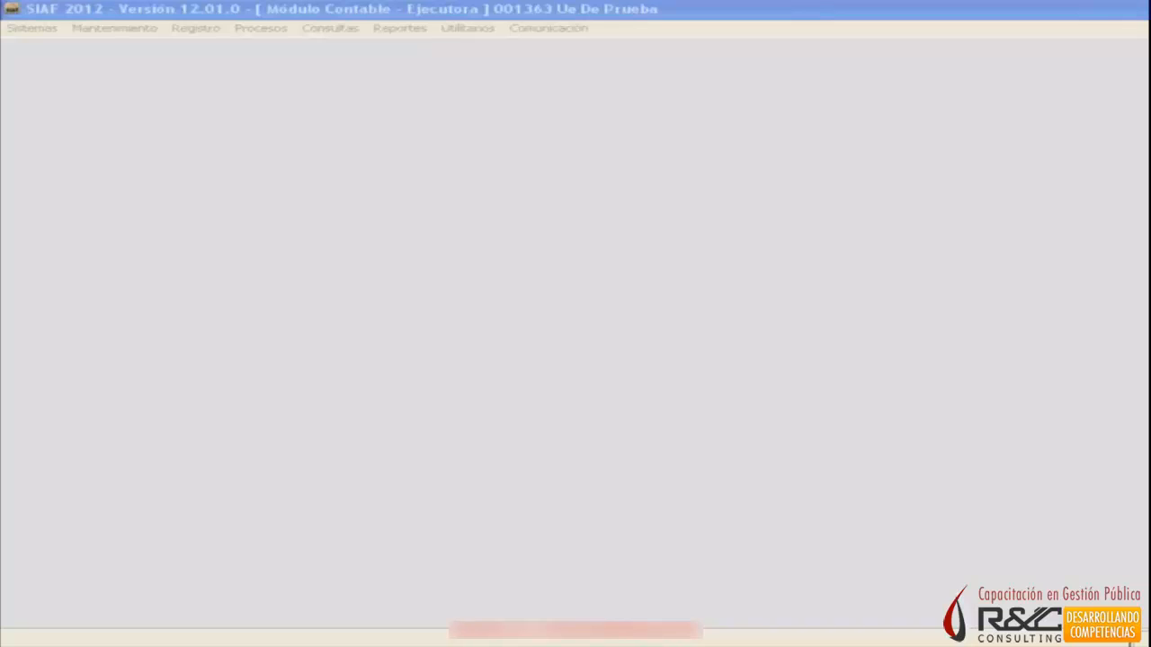
left_click(416, 275)
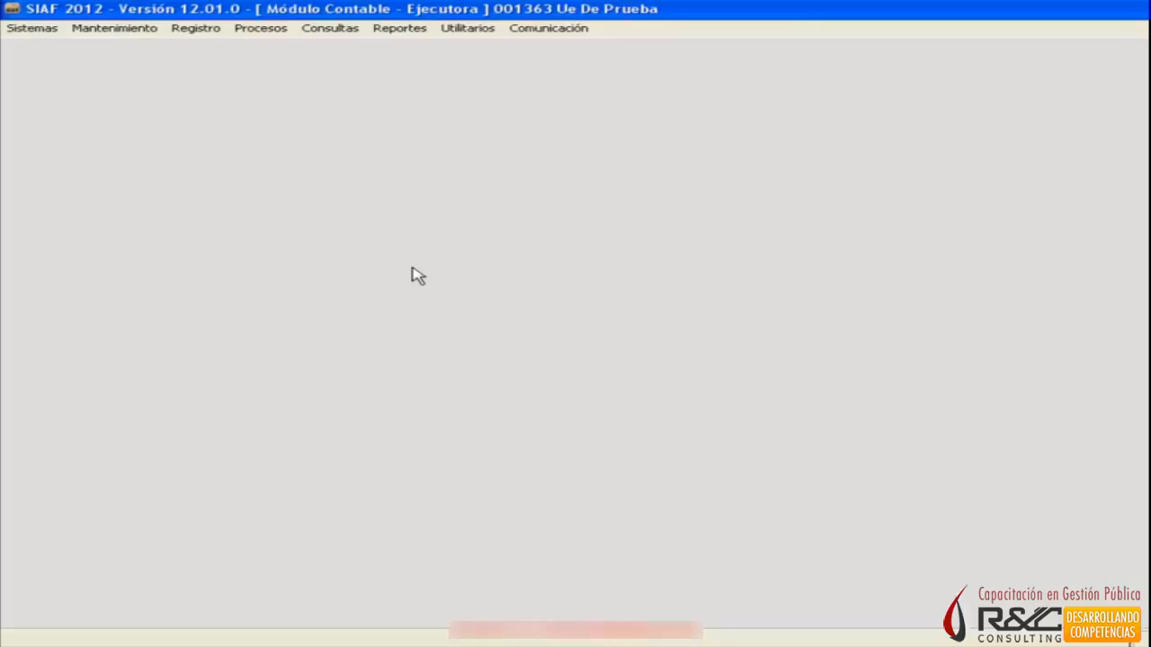
left_click(332, 30)
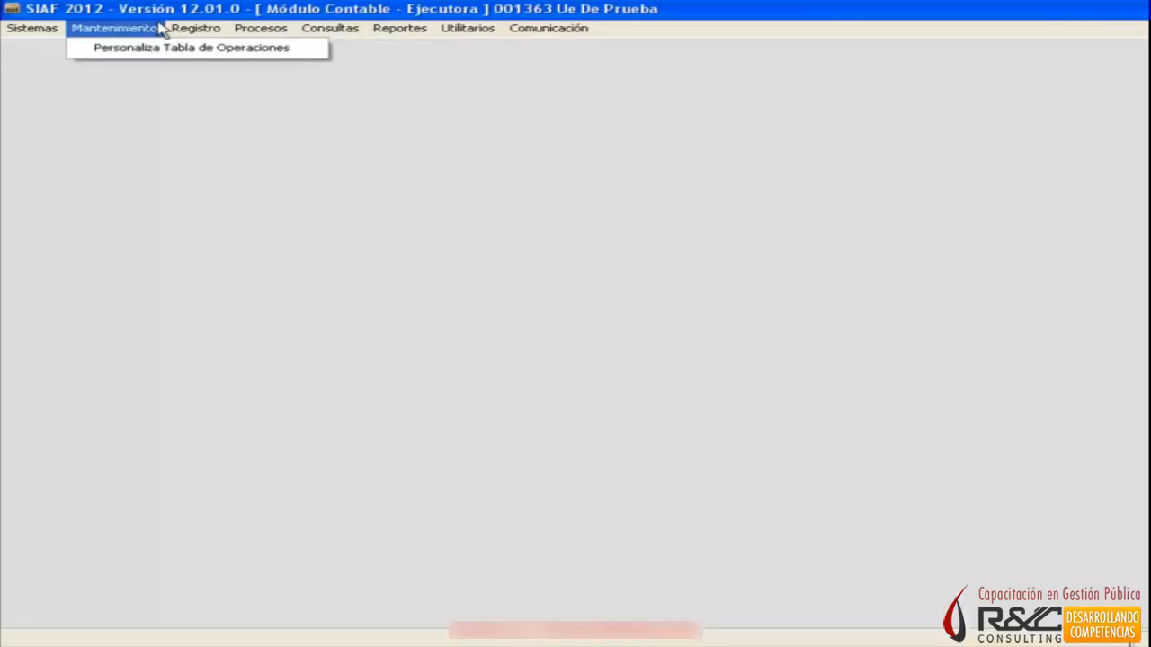
mouse_move(191, 33)
mouse_move(267, 29)
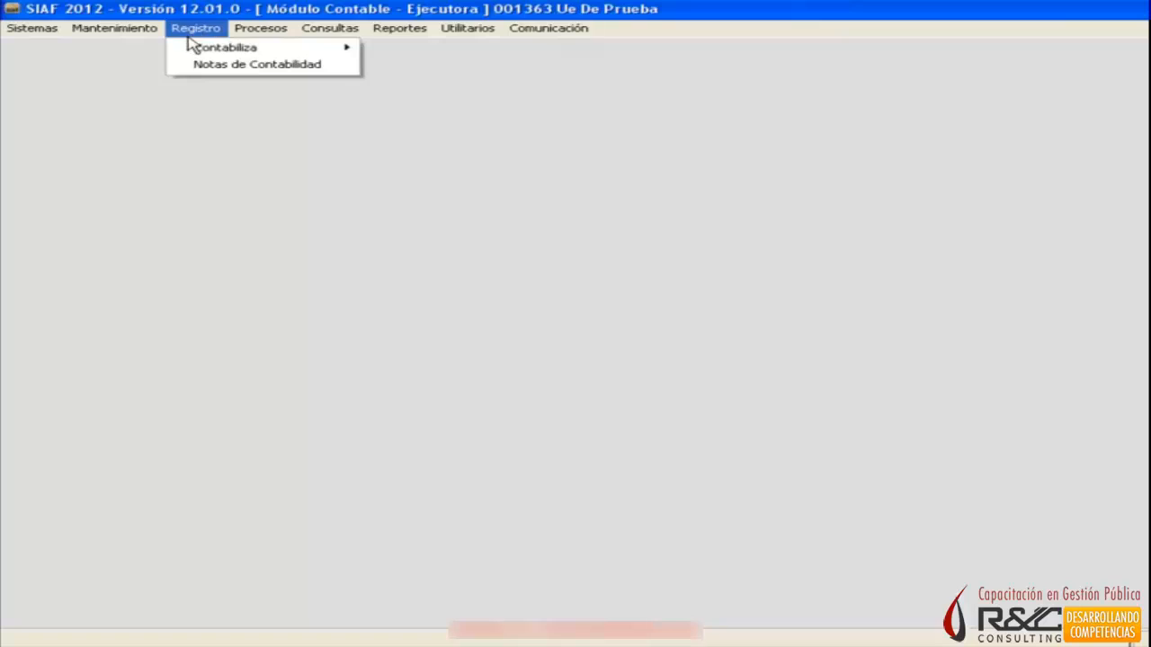
mouse_move(209, 57)
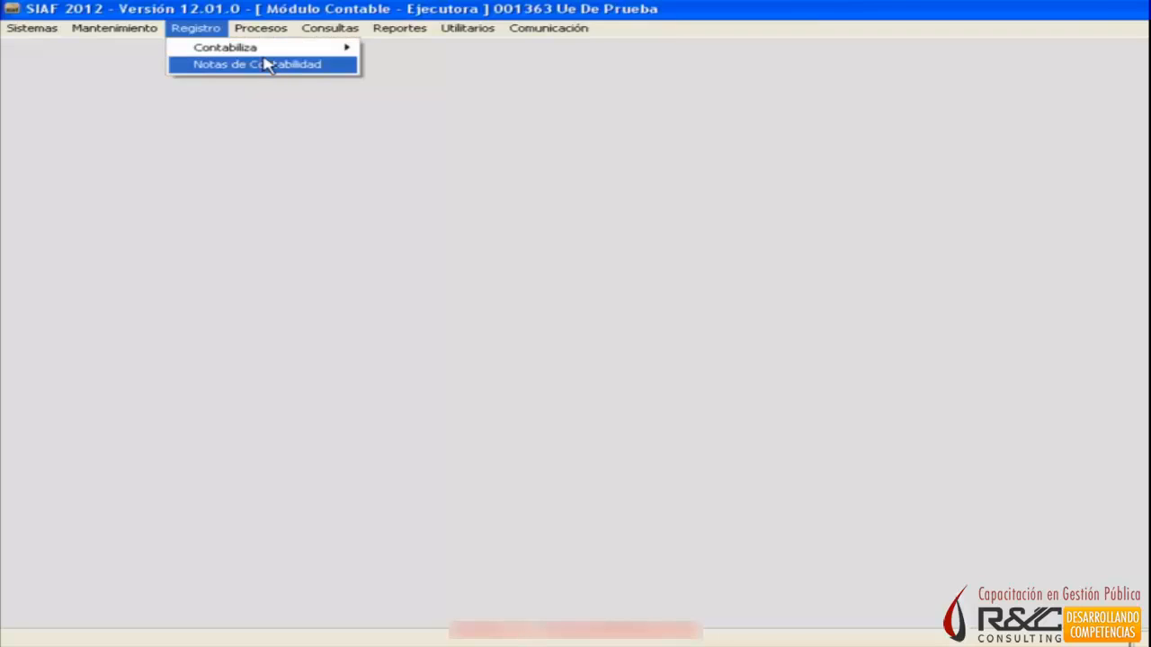
mouse_move(268, 54)
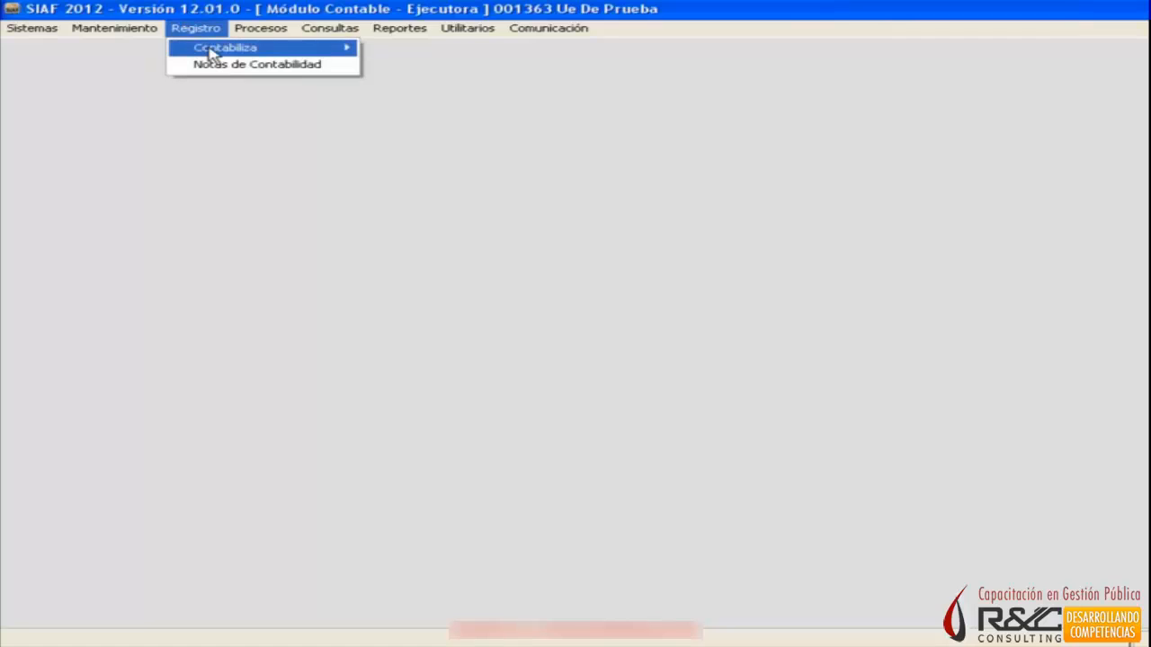
mouse_move(216, 50)
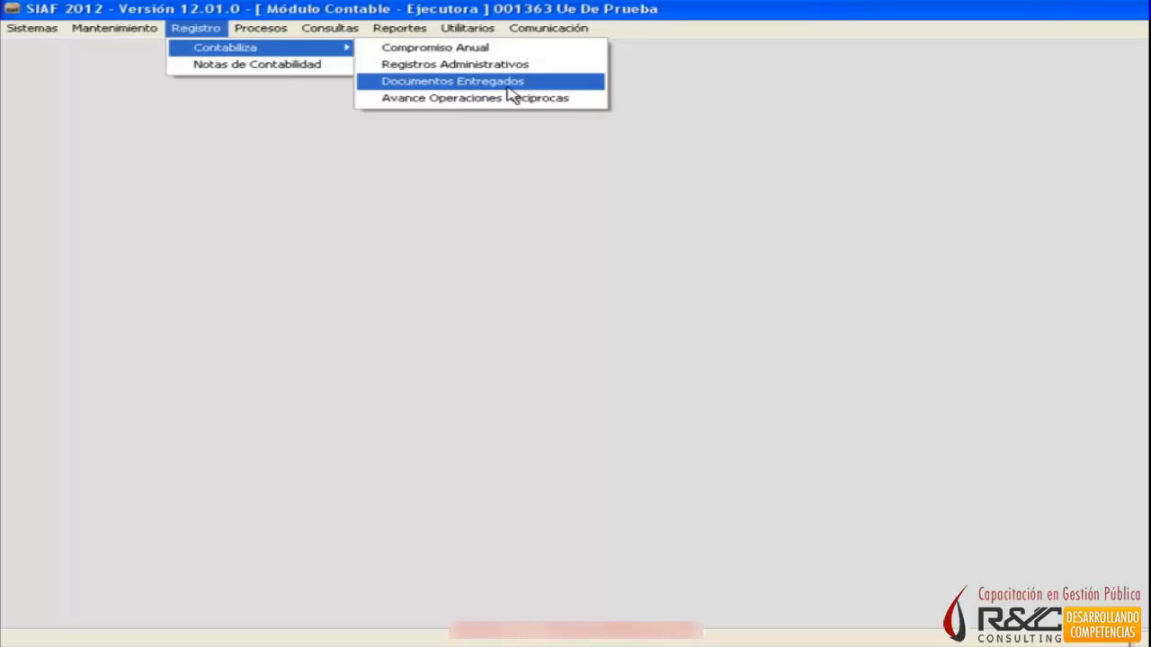
left_click(316, 72)
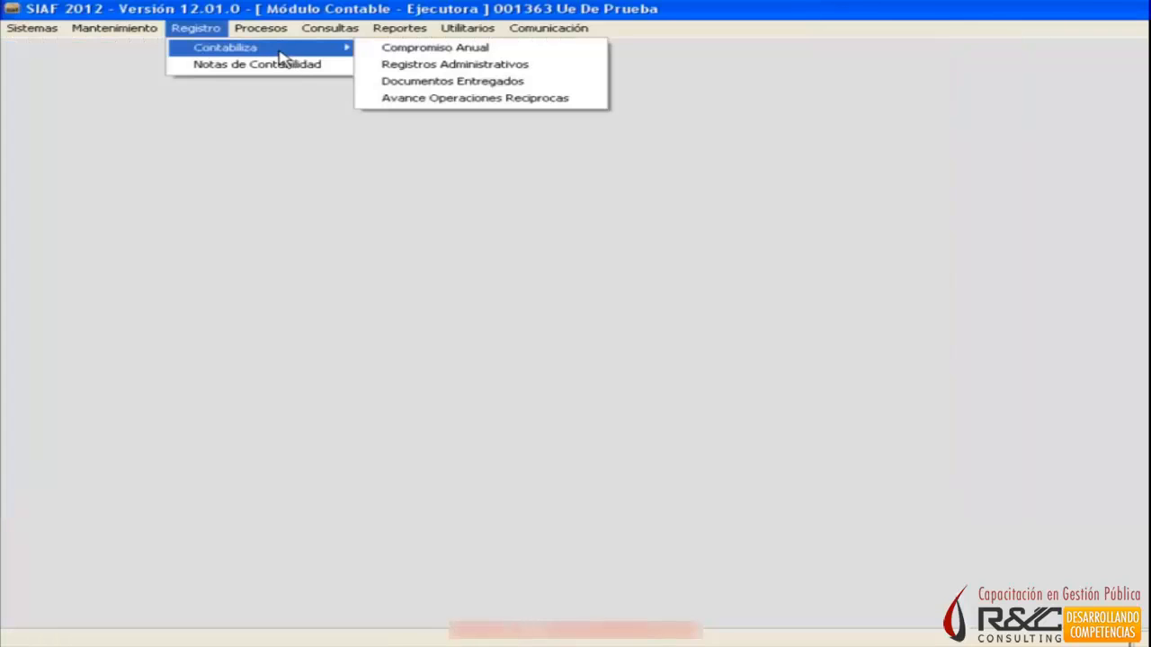
Open the Contabilización Compromiso Anual window and search for all records of the month Enero.
left_click(261, 28)
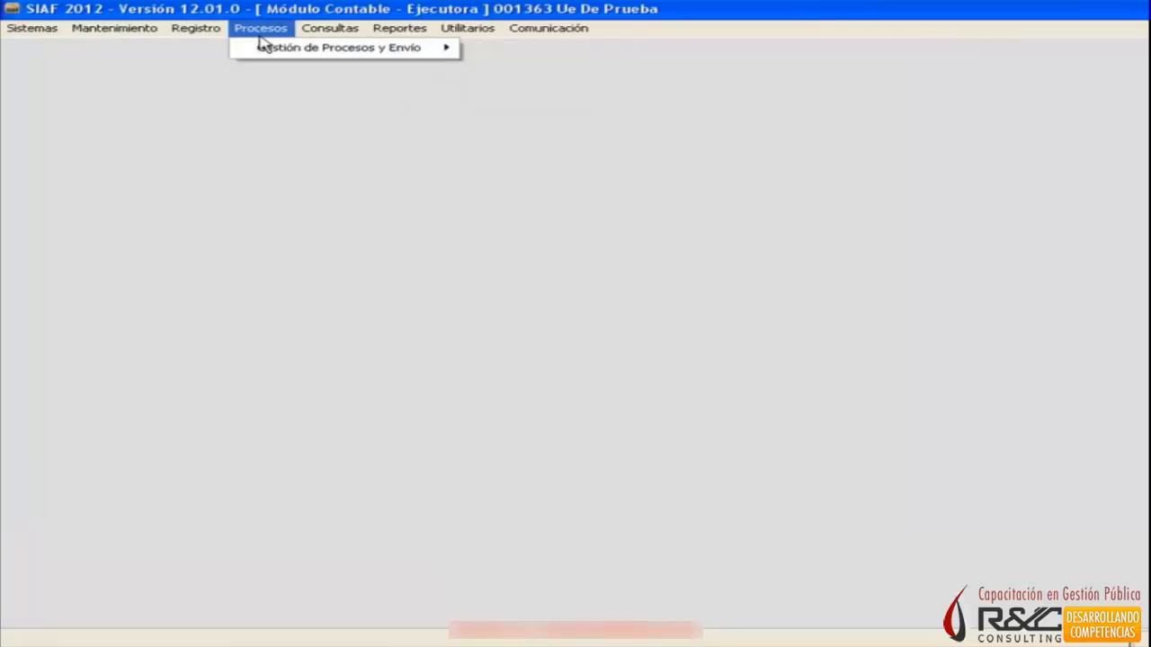
mouse_move(205, 29)
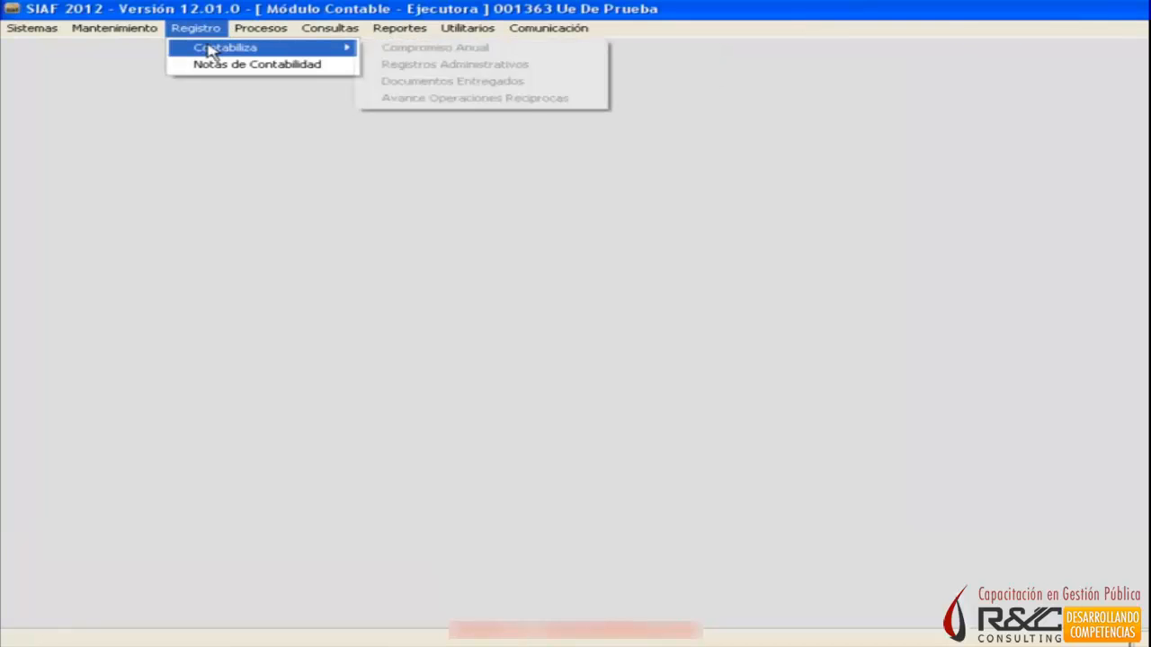
mouse_move(206, 56)
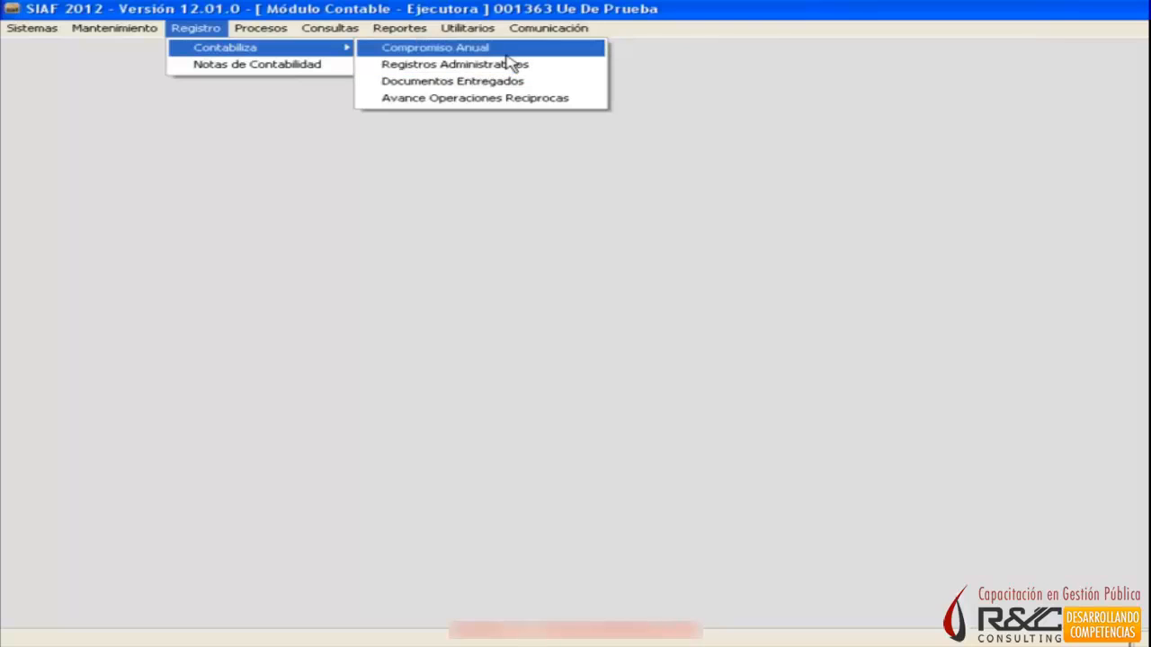
left_click(429, 52)
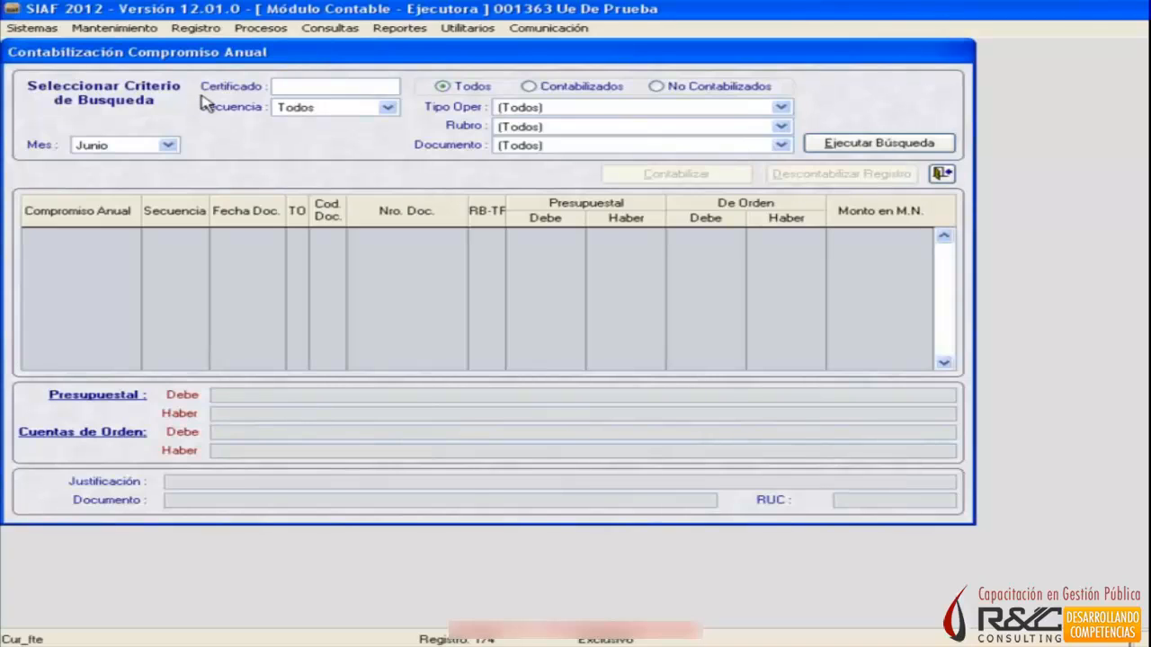
left_click(169, 146)
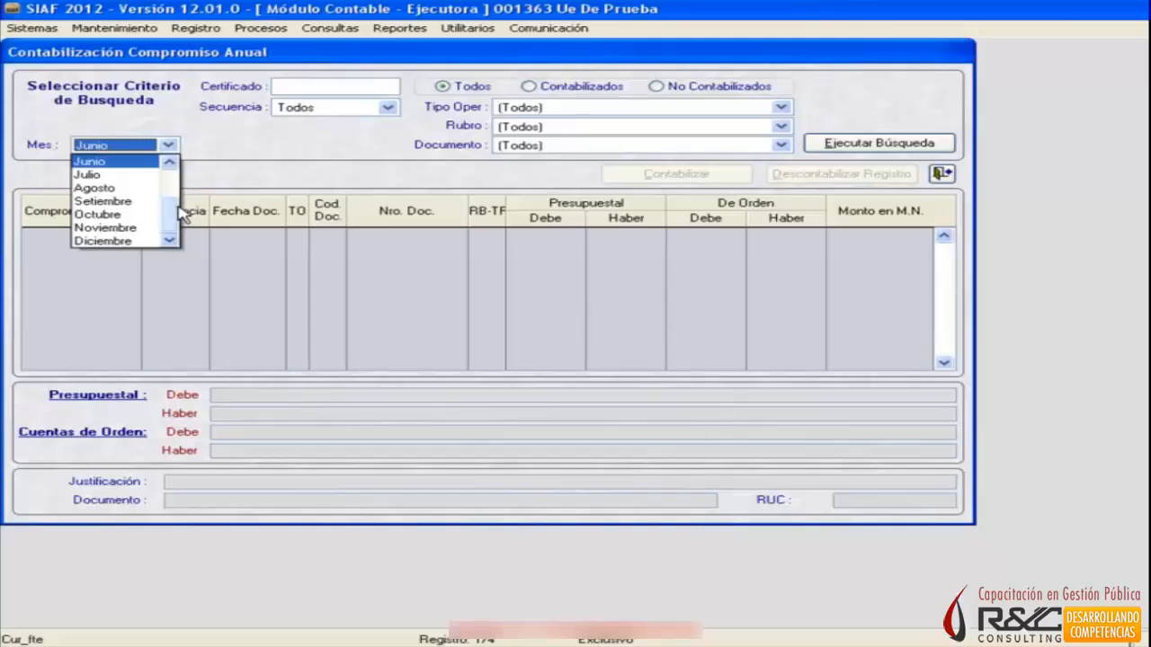
scroll(135, 198, "up", 2)
left_click(135, 162)
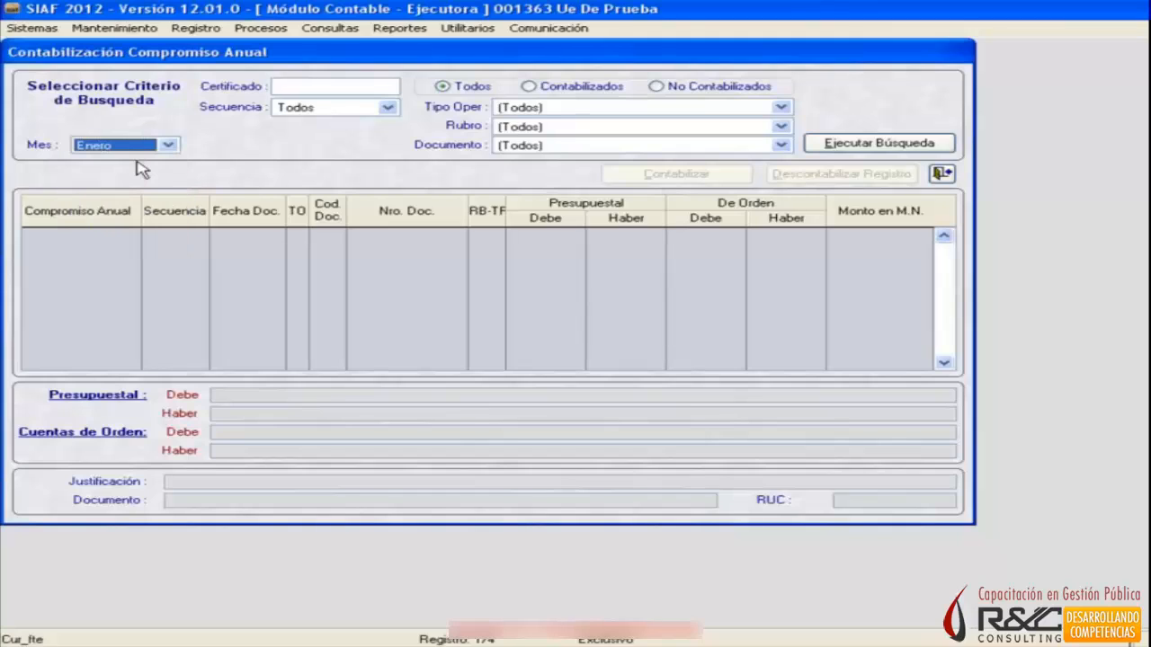
left_click(918, 150)
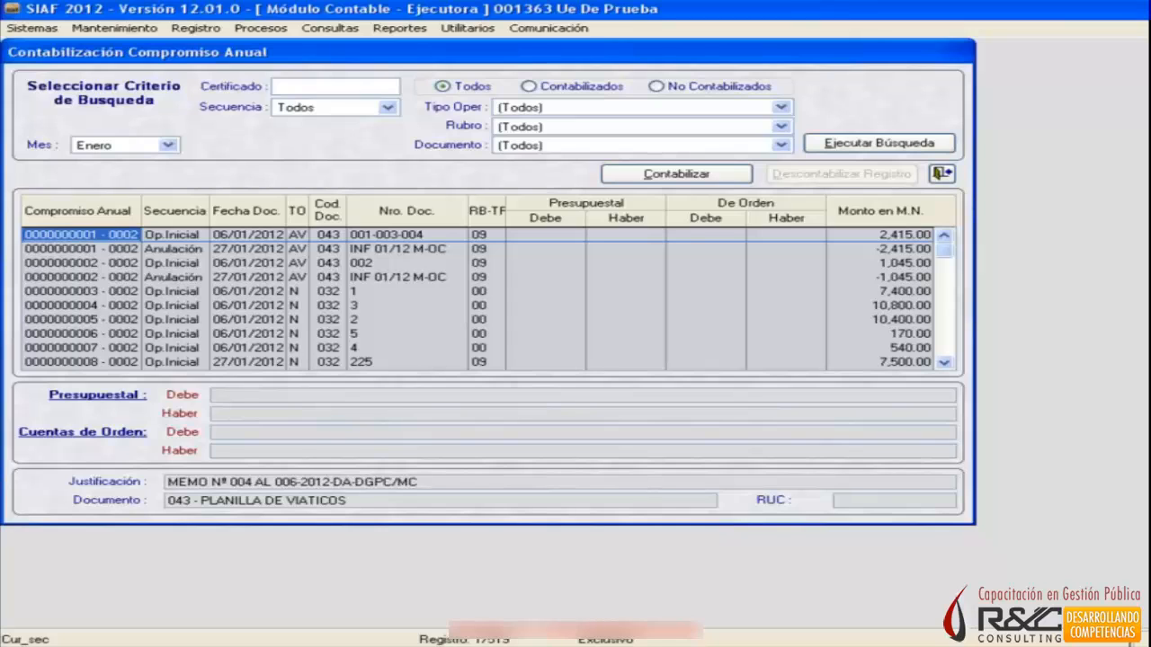
Examine the Enero annual commitments, including the Anulación and Rebaja sequences of the Orden de Servicio documents.
left_click(72, 208)
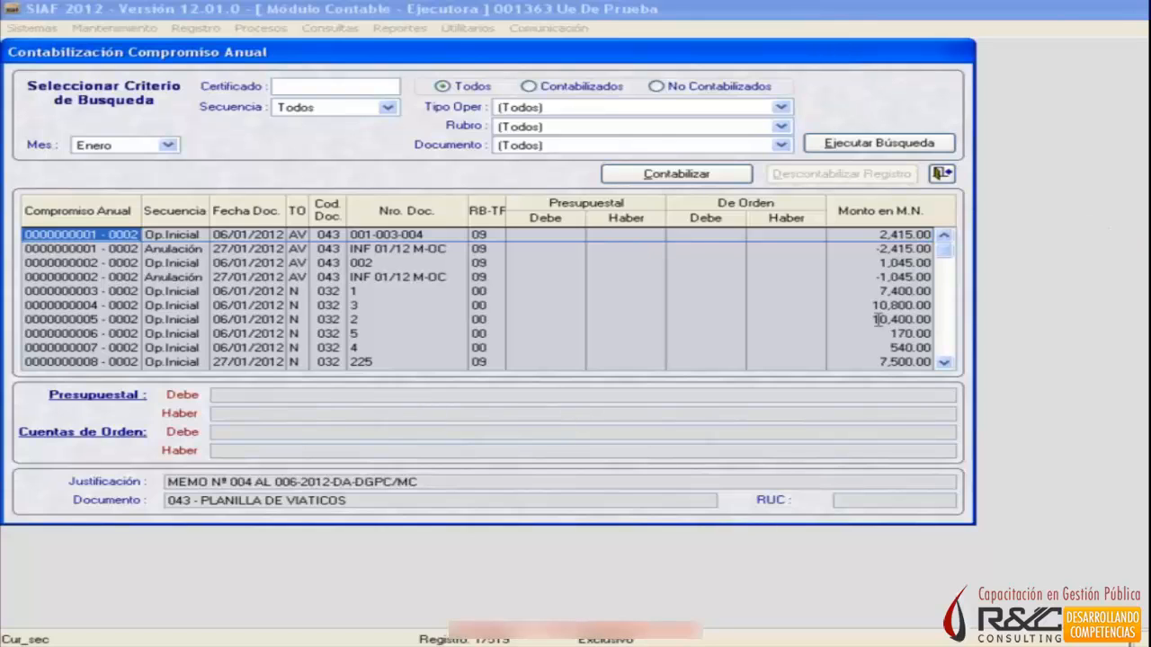
left_click(943, 363)
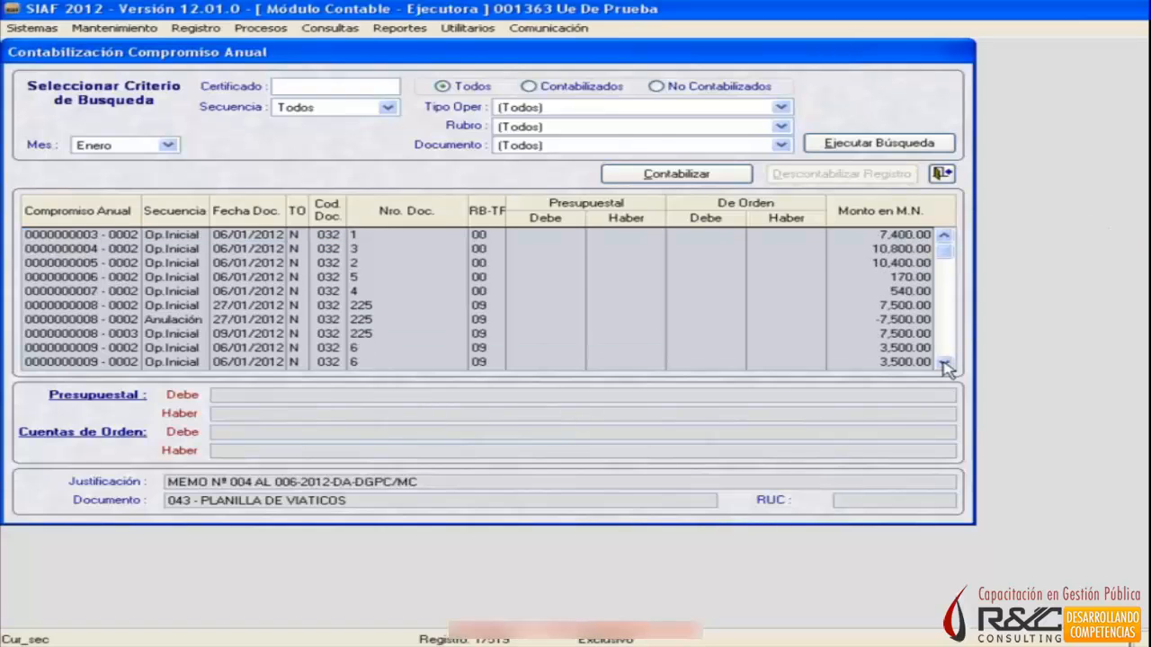
left_click(185, 319)
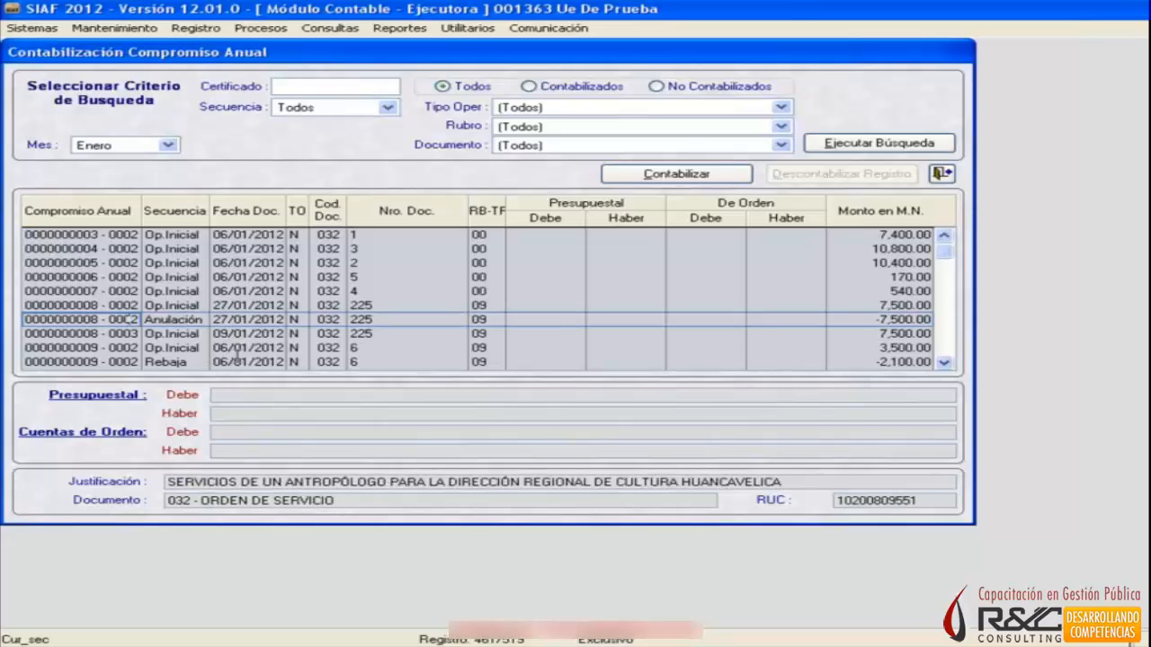
left_click(184, 360)
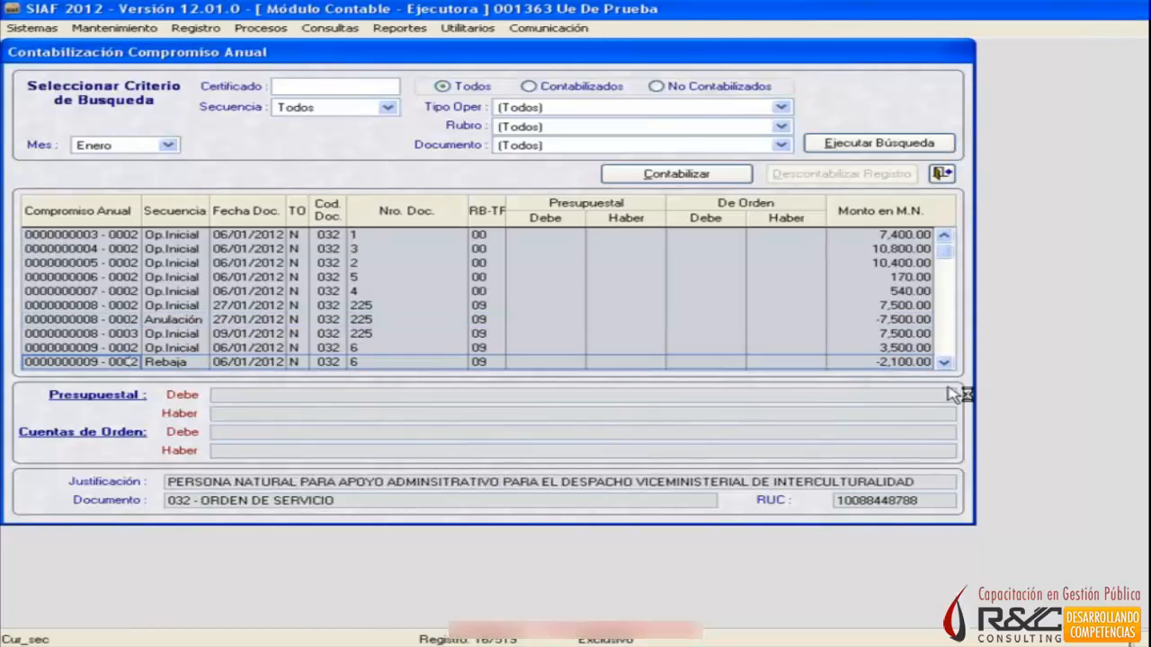
left_click(944, 362)
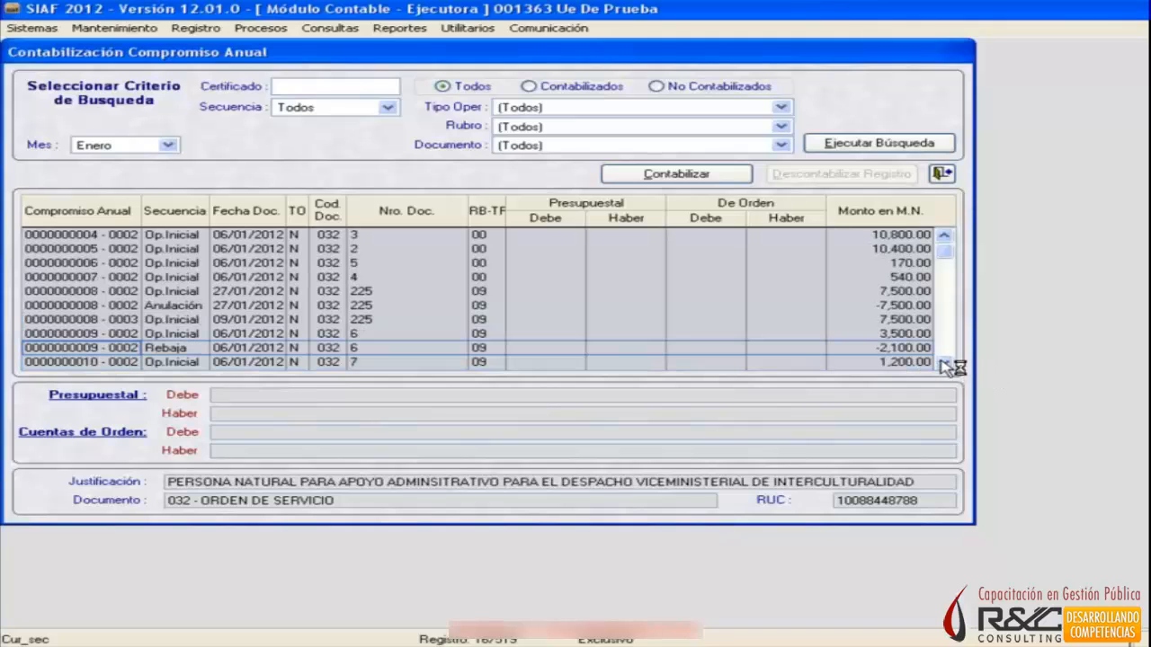
left_click(943, 363)
left_click(943, 362)
left_click(943, 363)
left_click(943, 362)
left_click(943, 363)
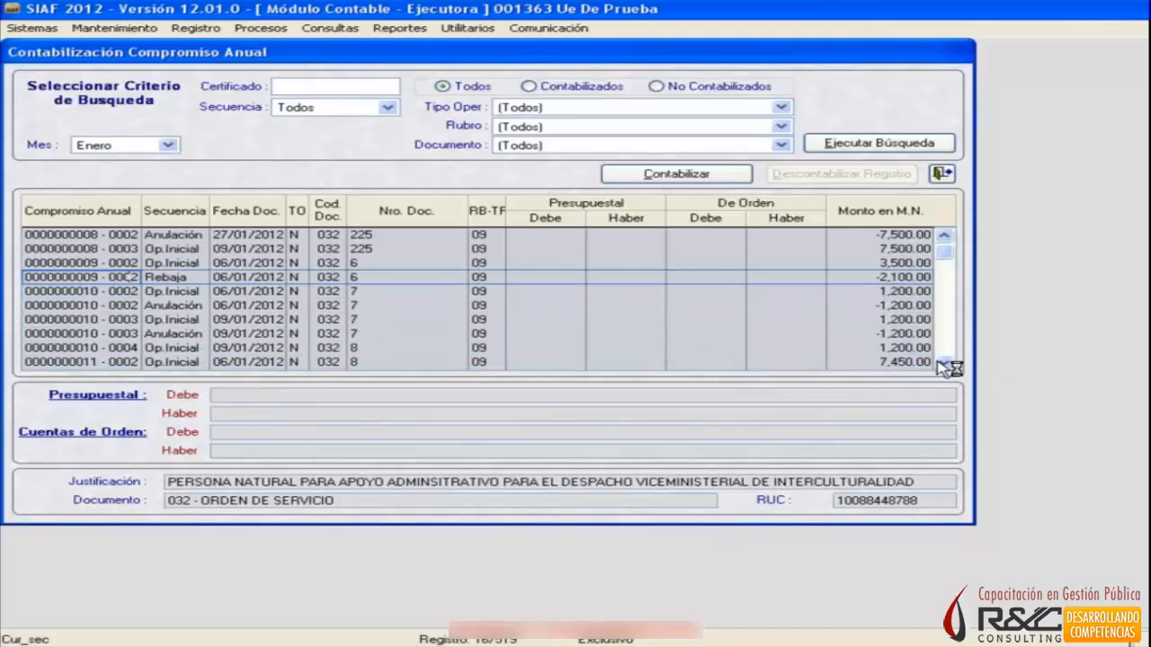
left_click(943, 362)
left_click(944, 363)
left_click(943, 363)
left_click(943, 362)
left_click(943, 362)
left_click(943, 362)
left_click(943, 362)
left_click(943, 363)
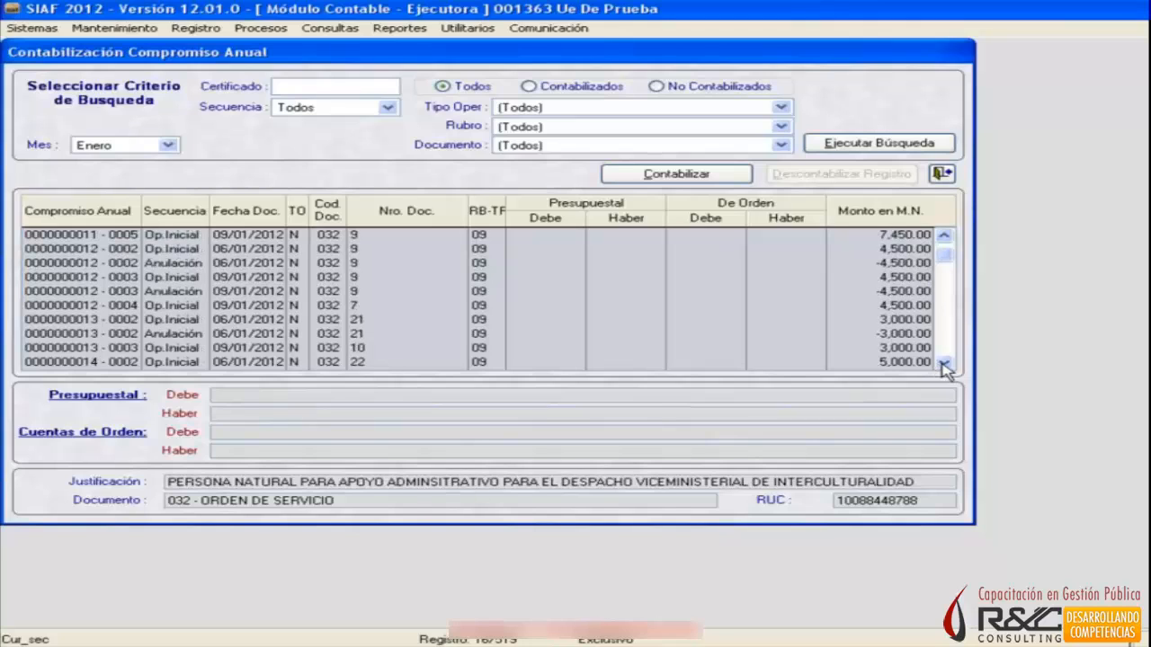
left_click(943, 363)
left_click(943, 362)
left_click(943, 362)
left_click(943, 362)
left_click(943, 362)
left_click(943, 362)
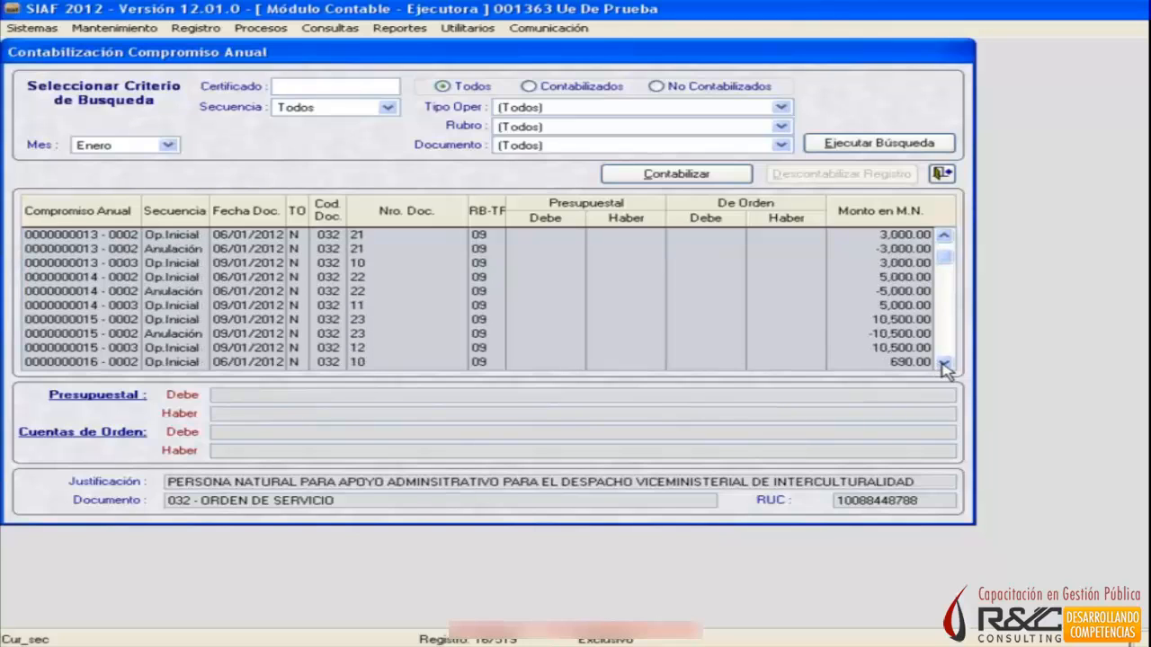
left_click(943, 365)
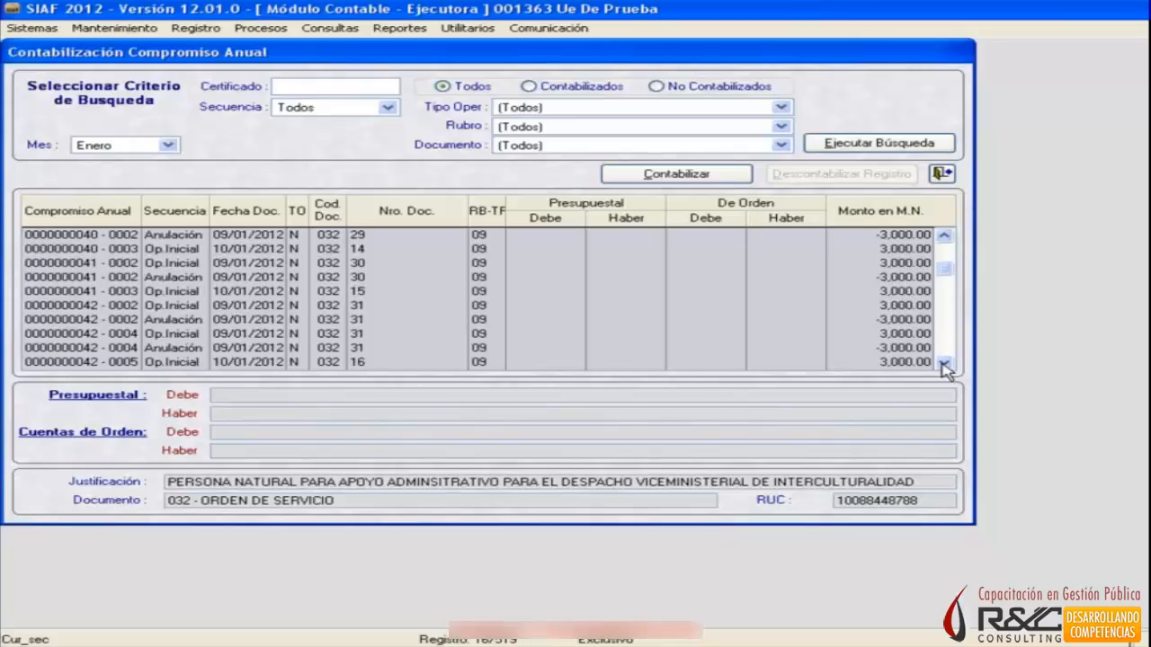
Select the first annual commitment of Enero, the Planilla de Viáticos, and run Contabilizar on the listed records.
left_click_drag(943, 268, 944, 227)
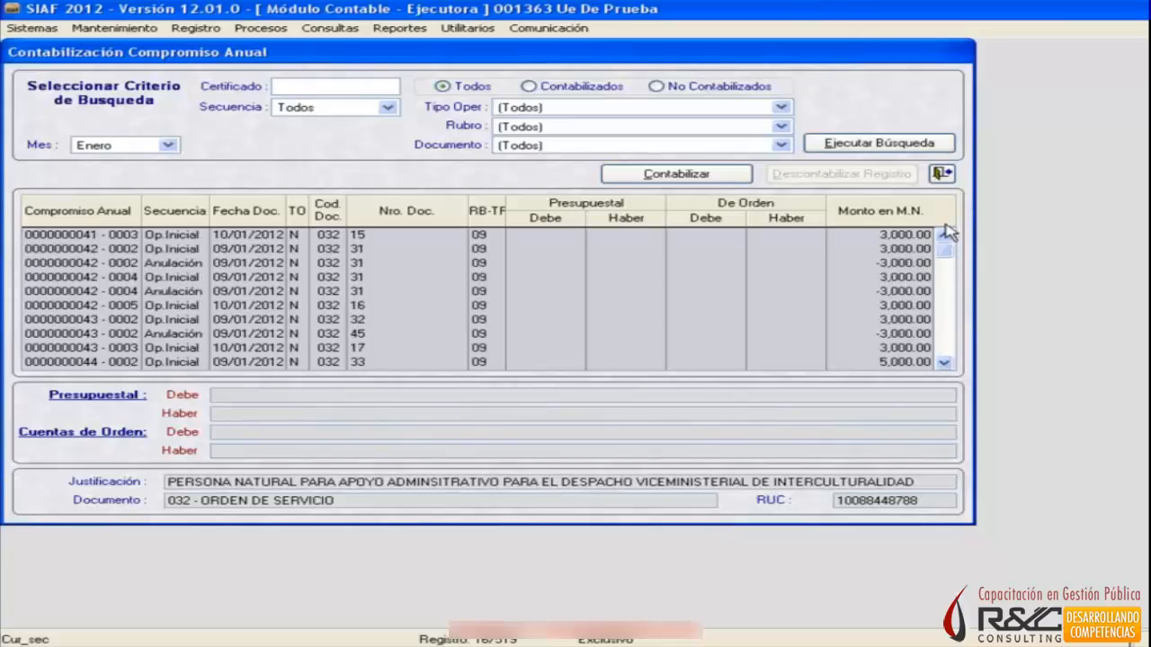
left_click(648, 234)
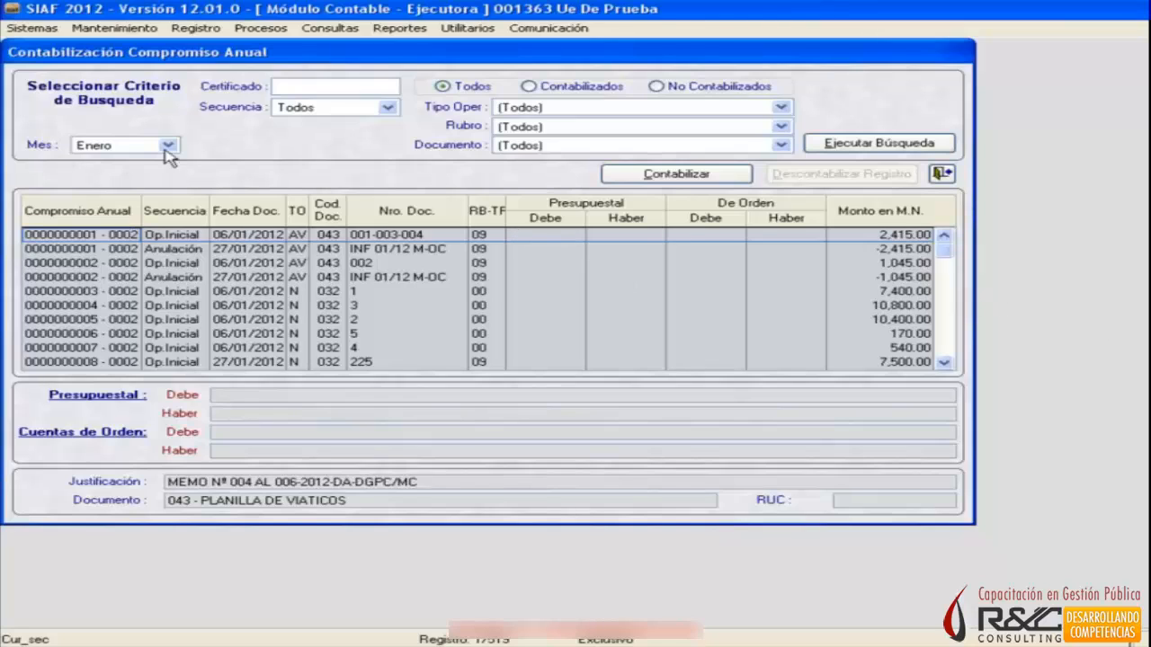
left_click(675, 176)
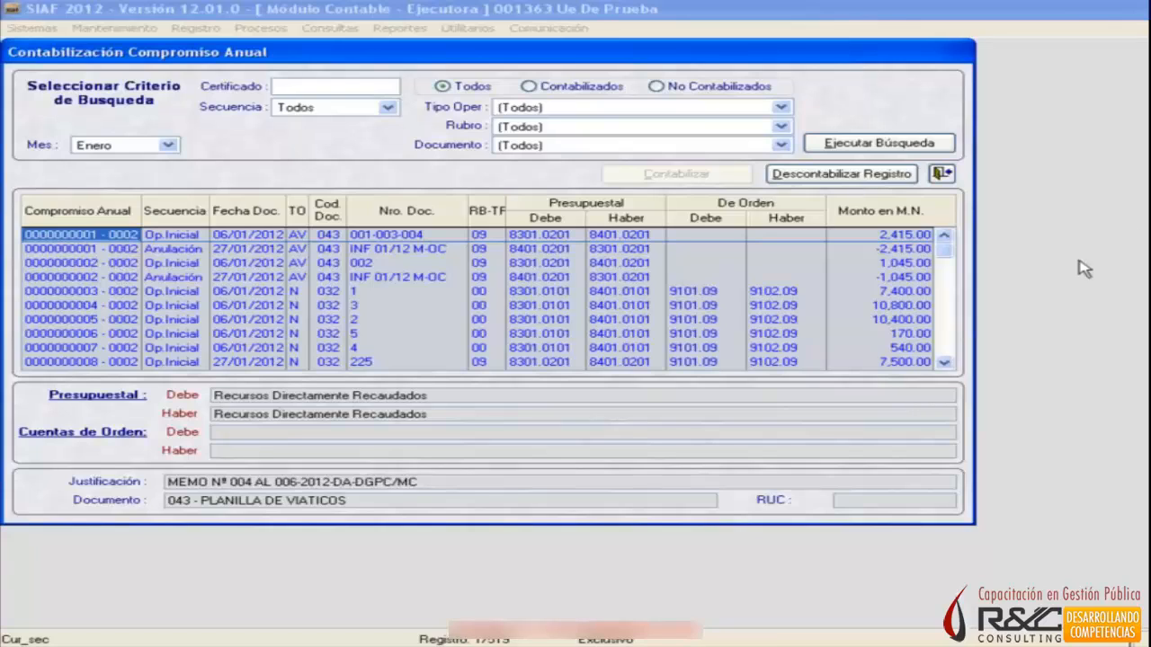
Consult the element list in Excel, return to SIAF and check the Presupuestal and De Orden accounts of the posted Orden de Servicio commitments.
key("alt+Tab")
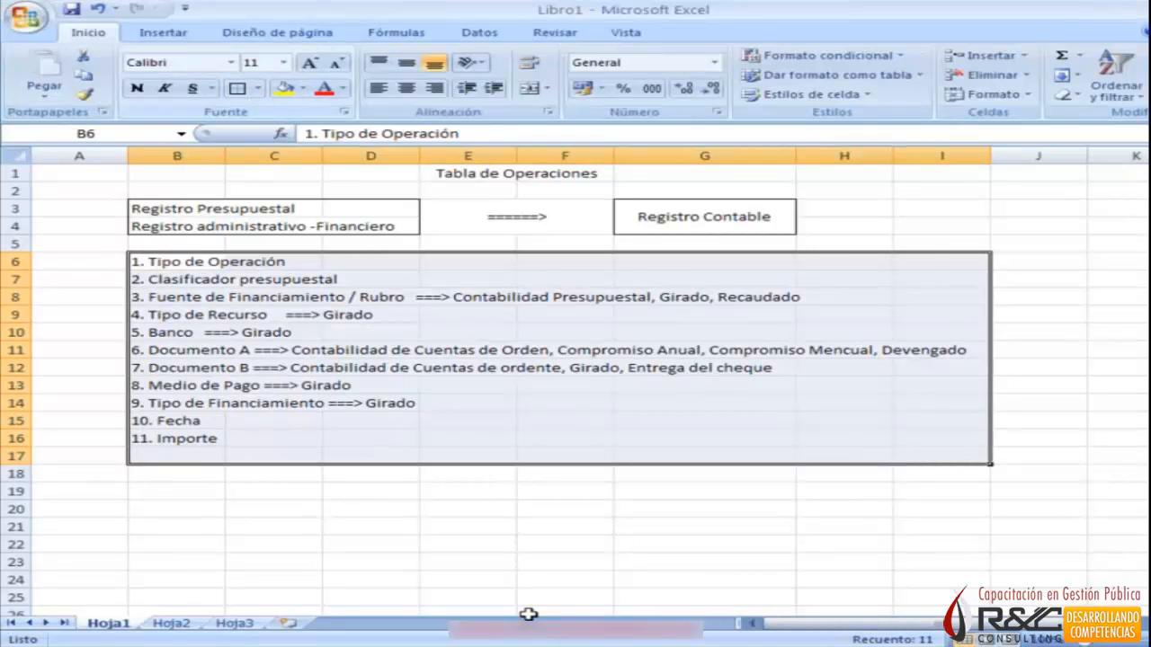
key("alt+Tab")
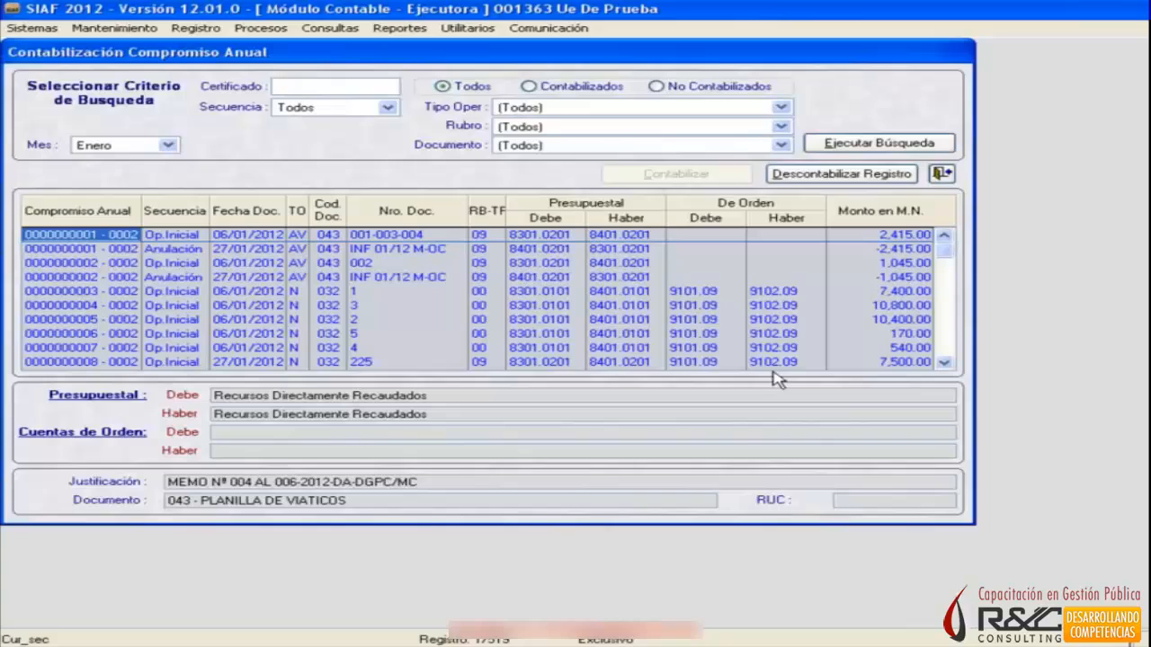
left_click(710, 290)
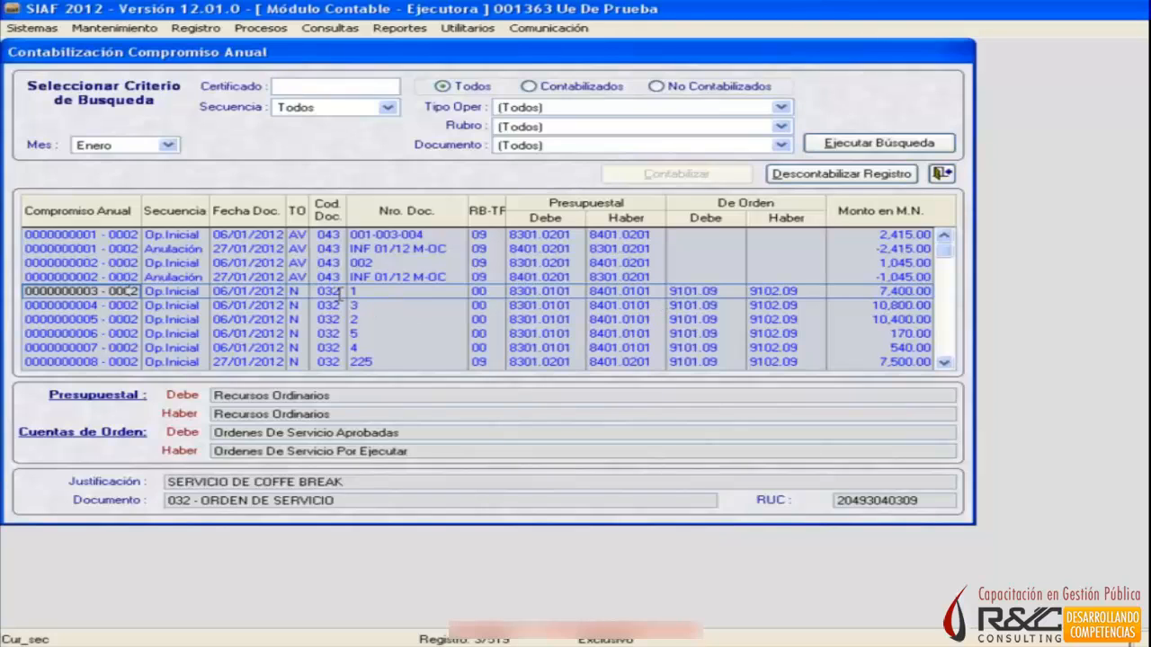
left_click(1024, 272)
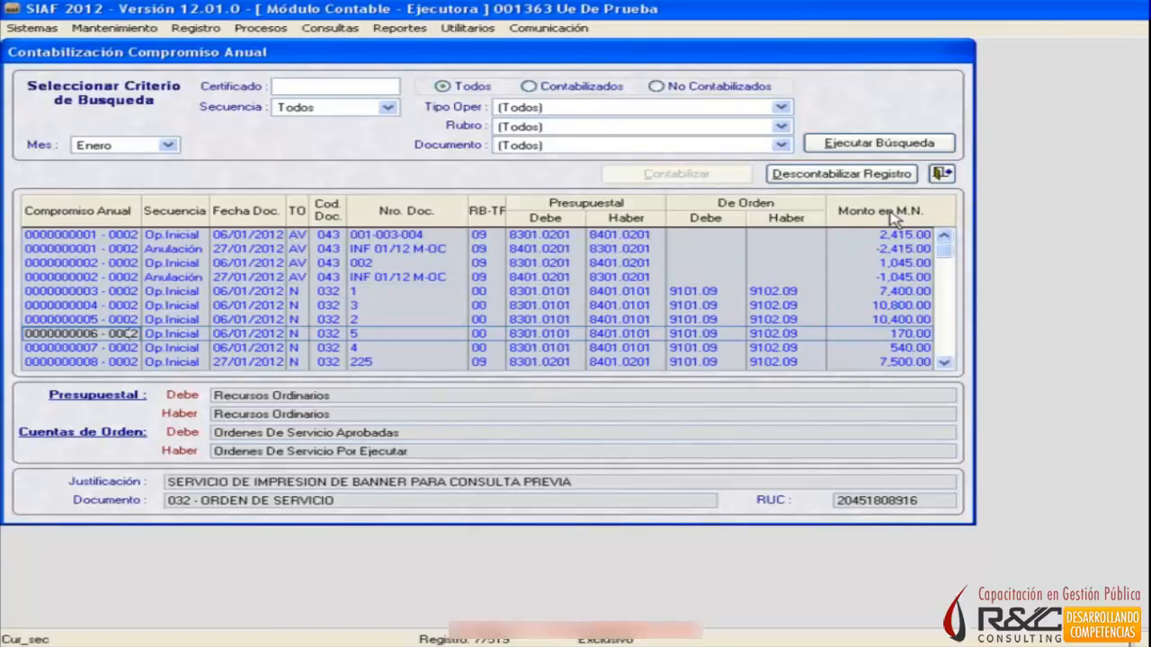
Close the Compromiso Anual accounting window and open the accounting of Registros Administrativos.
left_click(948, 175)
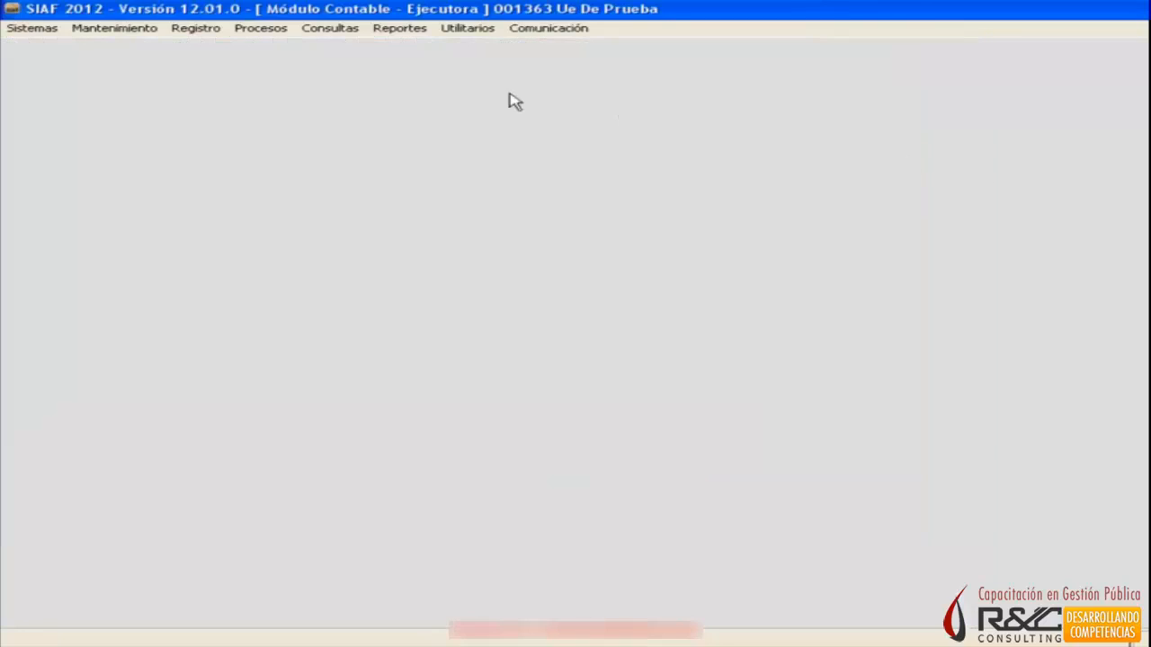
left_click(198, 33)
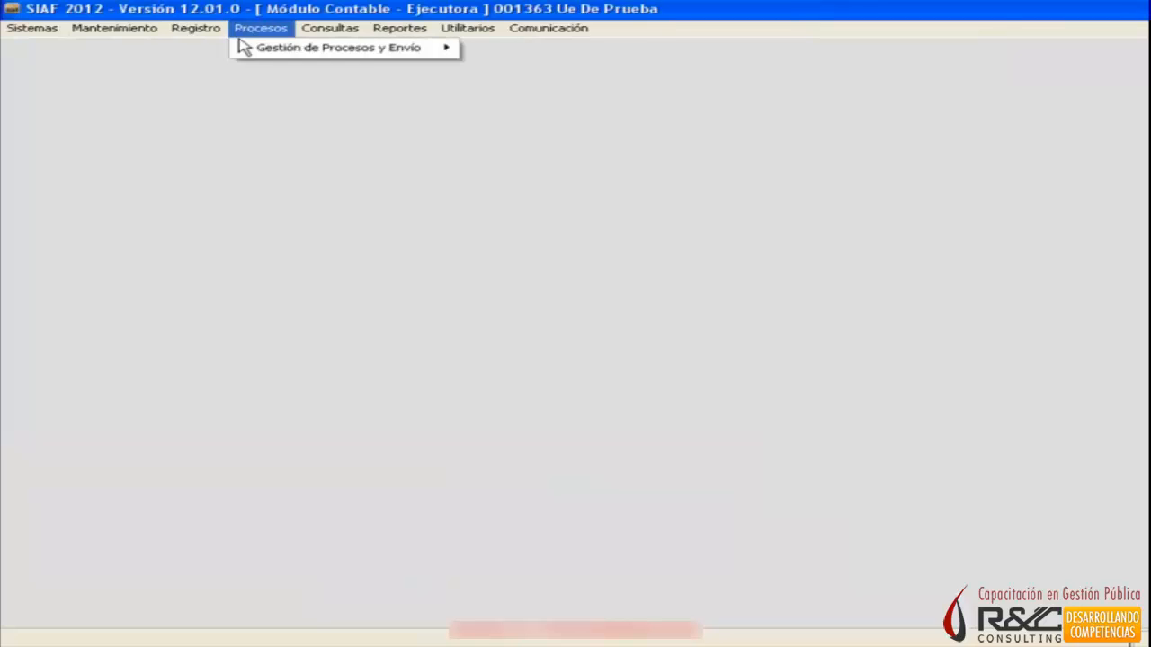
mouse_move(221, 54)
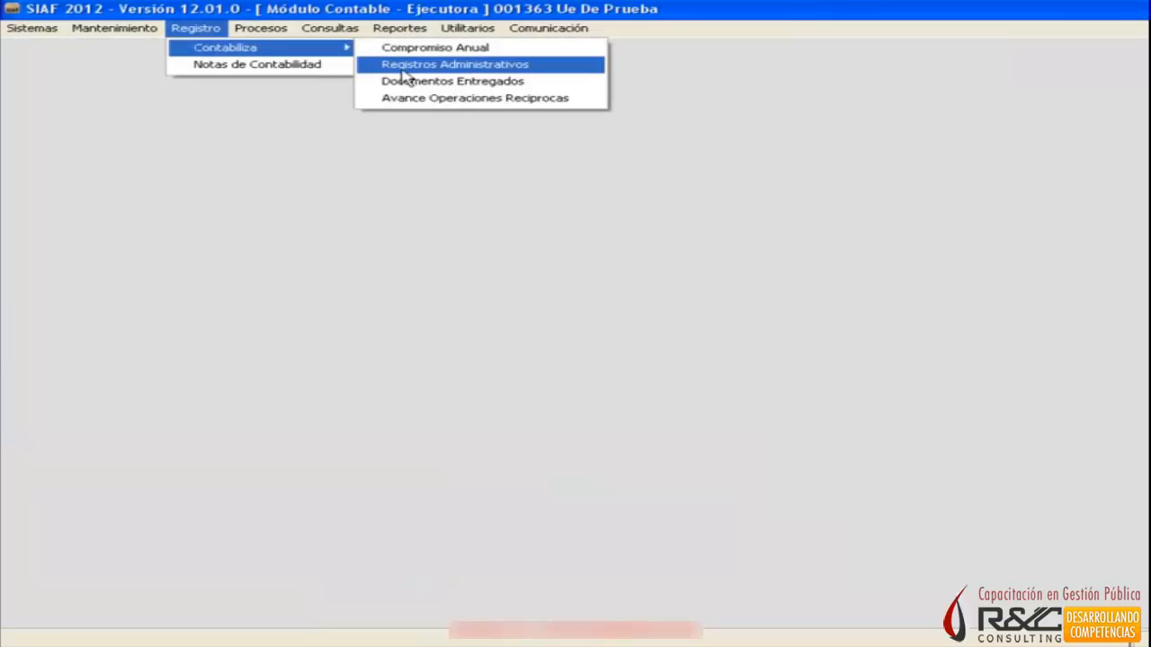
left_click(551, 77)
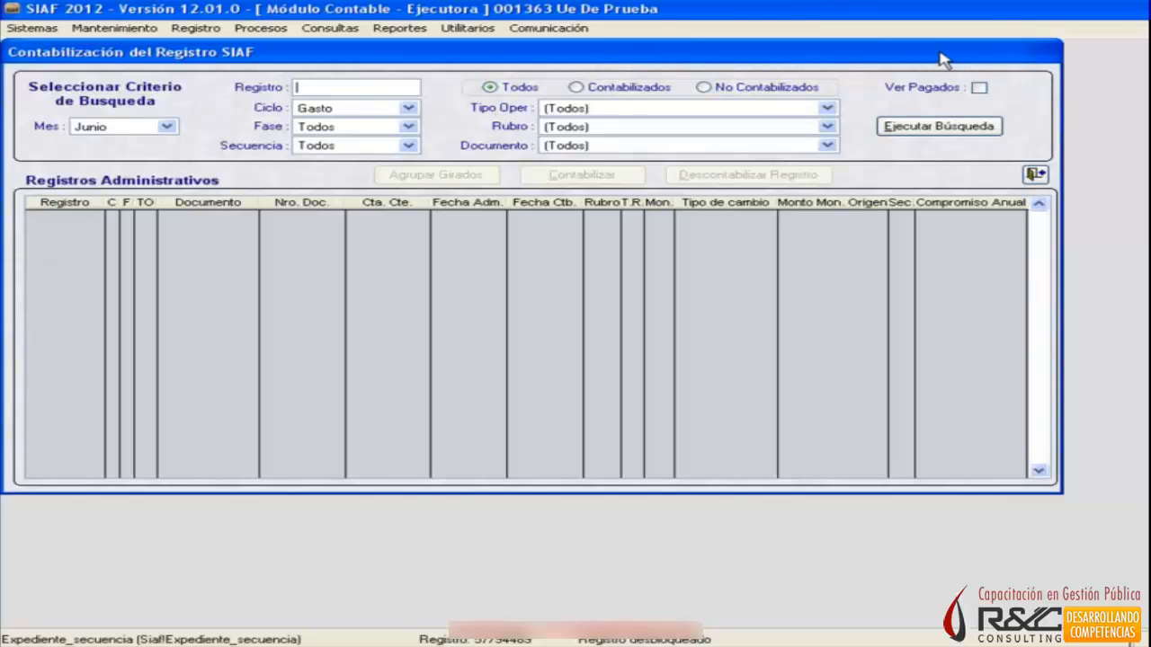
Move the Contabilización del Registro SIAF window clear and set the search criteria to Mes Enero and Ciclo Gasto.
left_click_drag(942, 60, 995, 94)
left_click(221, 161)
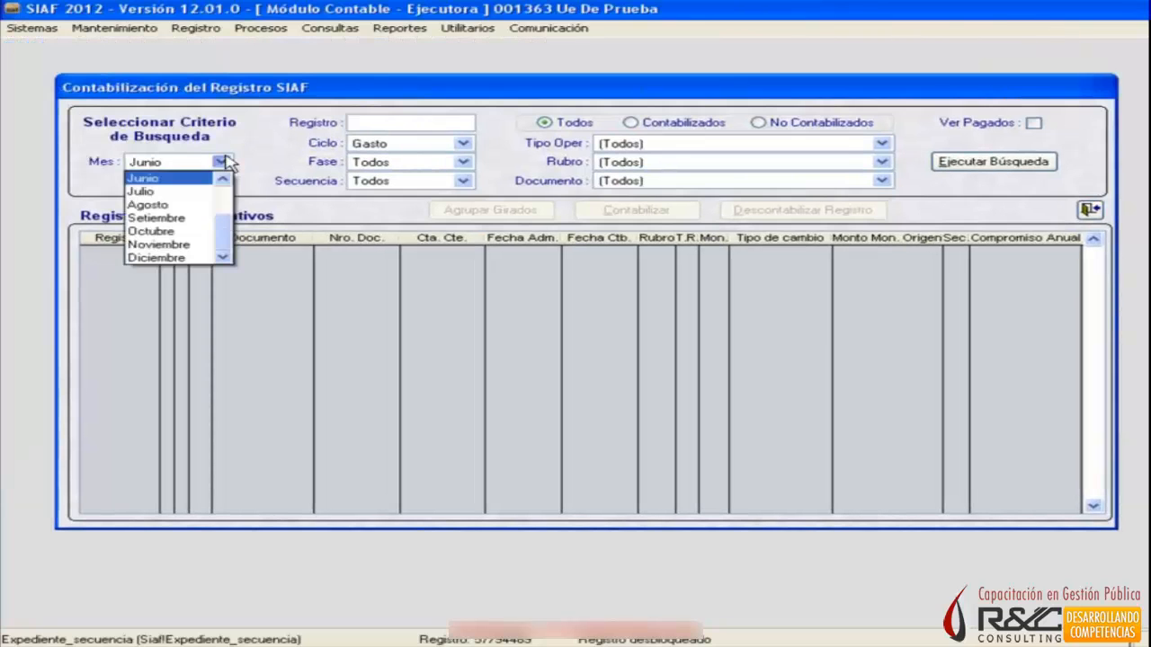
left_click_drag(224, 236, 238, 181)
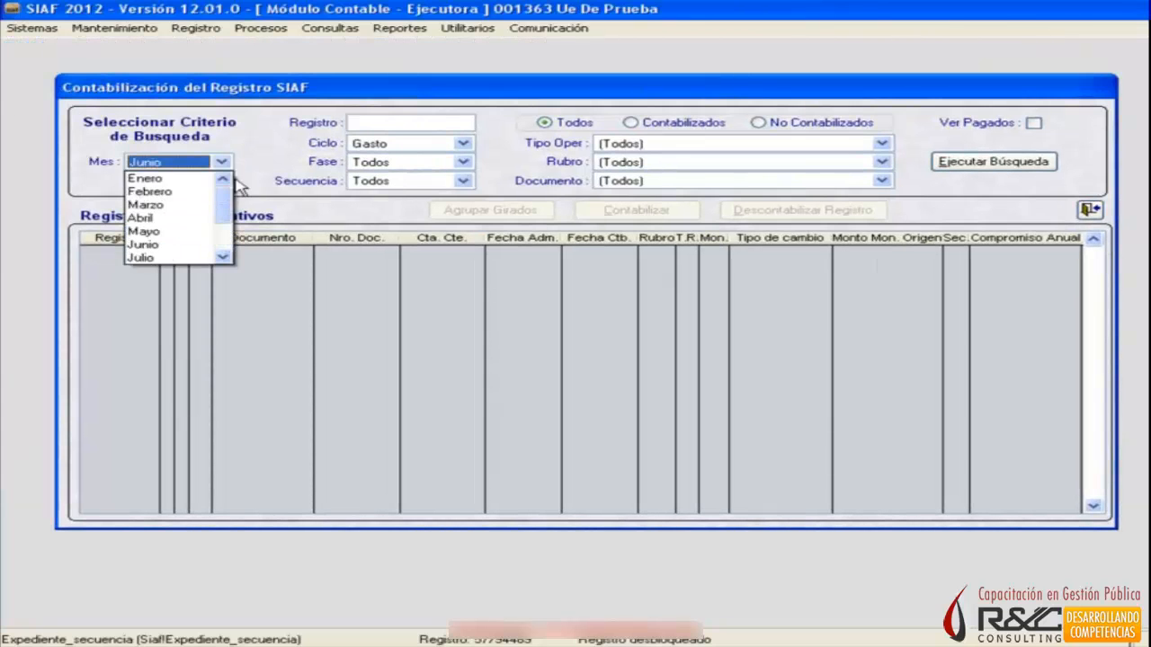
scroll(155, 175, "down", 2)
left_click(223, 180)
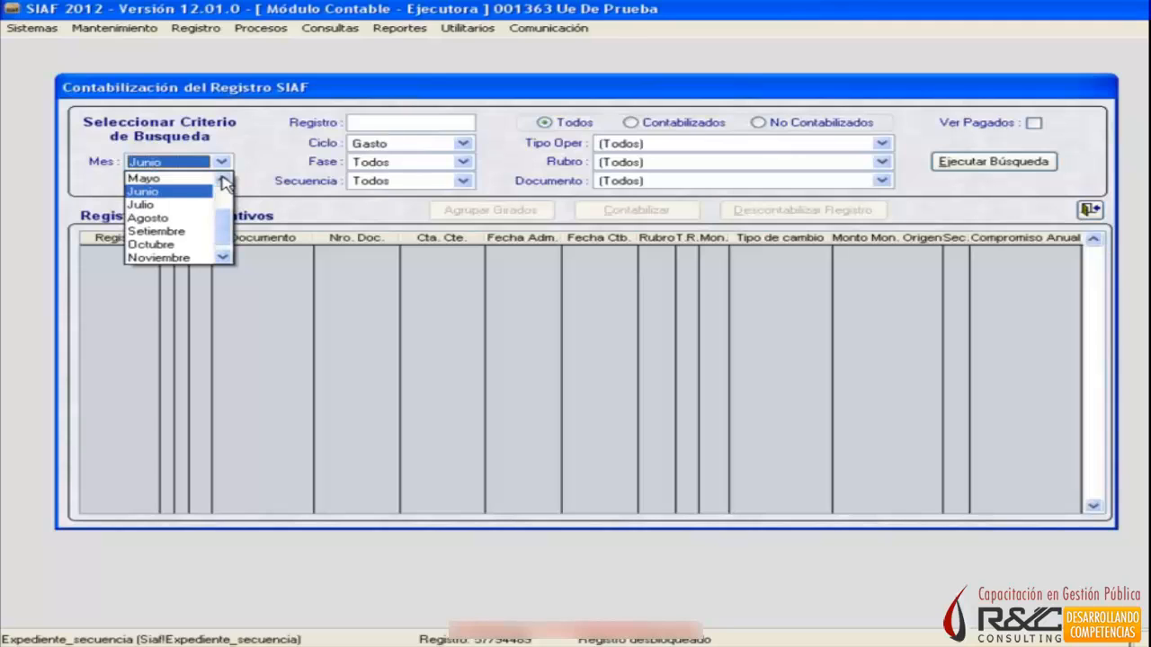
left_click(223, 180)
left_click(223, 180)
left_click(223, 180)
left_click(223, 180)
left_click(194, 177)
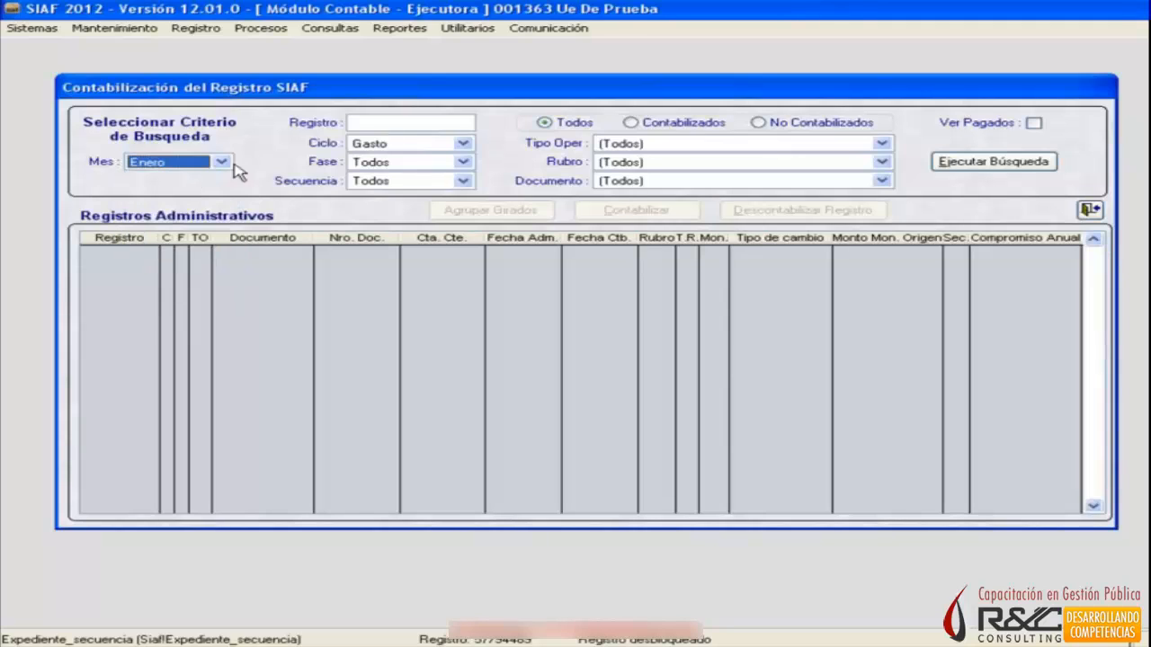
left_click(374, 142)
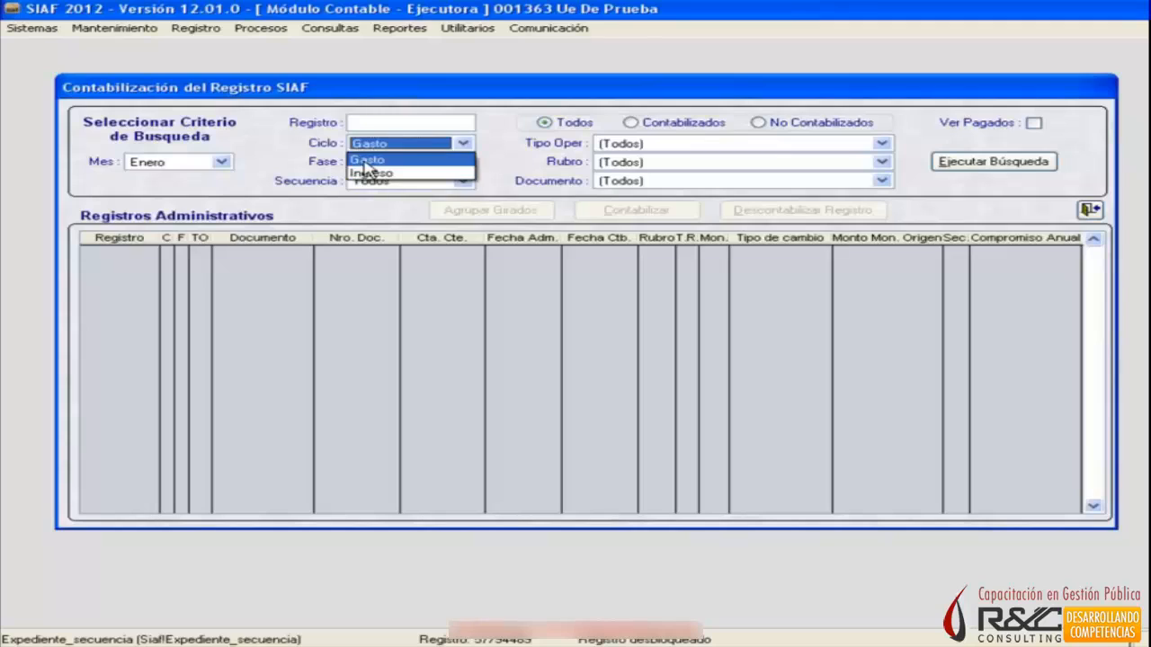
left_click(363, 160)
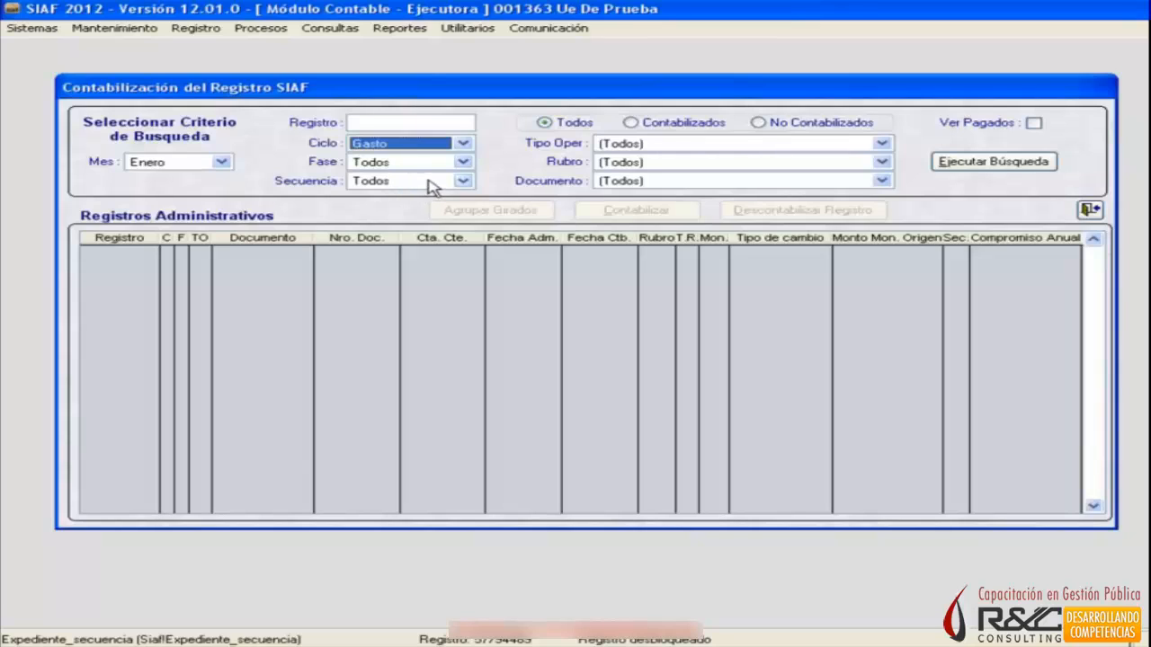
Restrict the search to No Contabilizados, include Ver Pagados, keep Tipo Oper as (Todos), and run it.
left_click(795, 123)
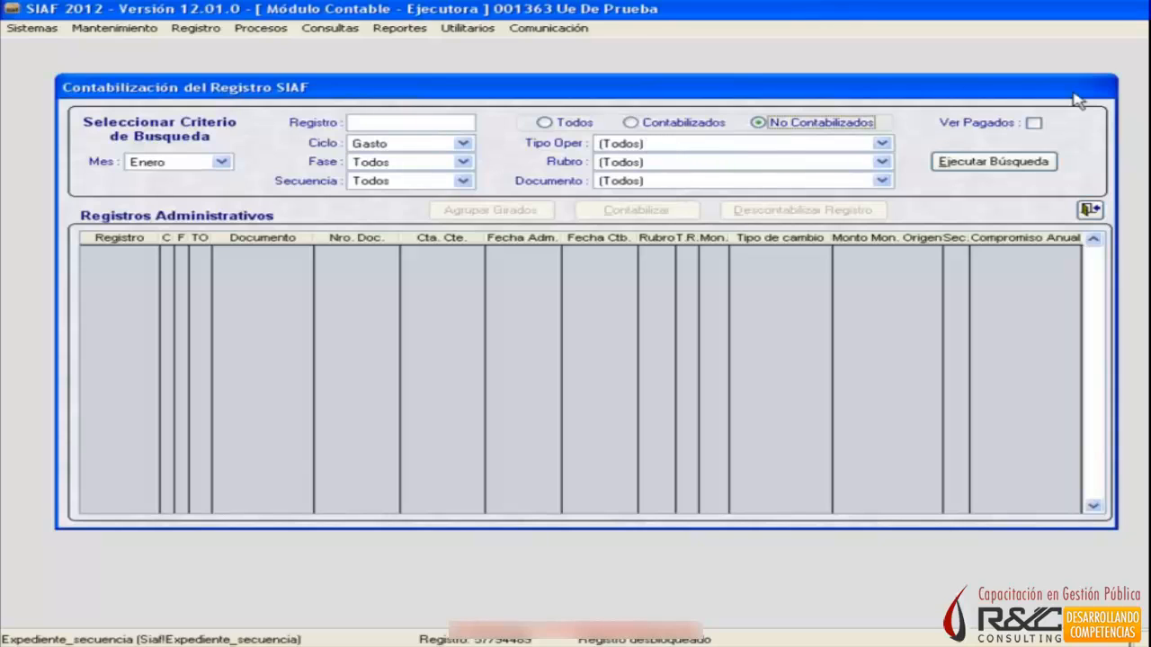
left_click(1033, 124)
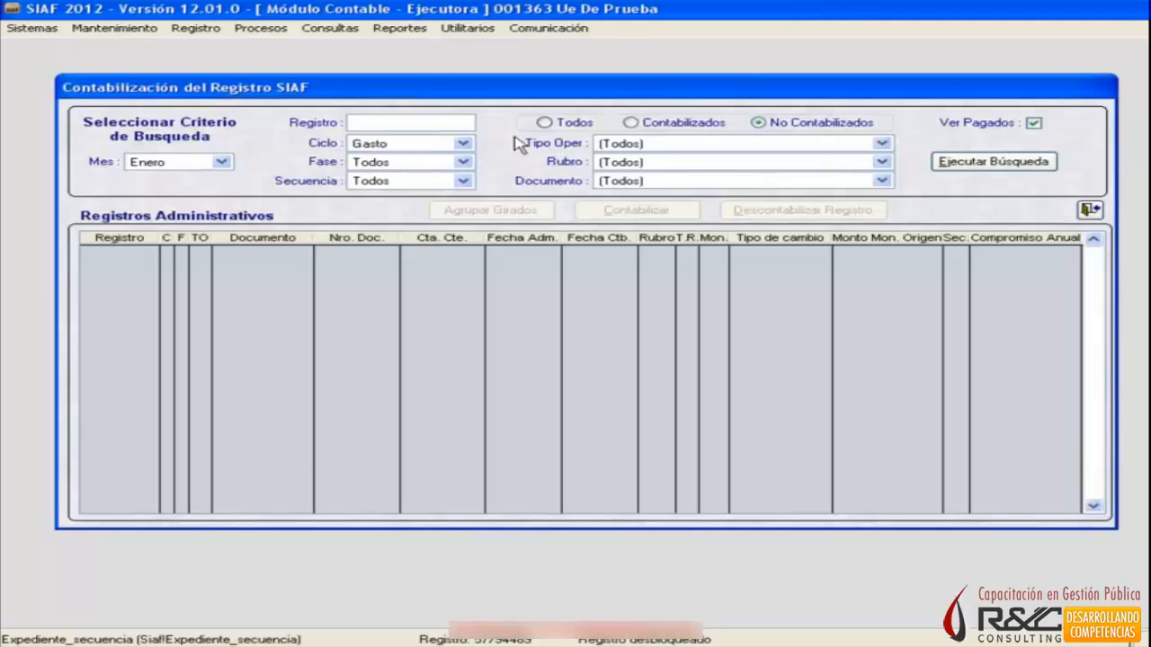
left_click(682, 146)
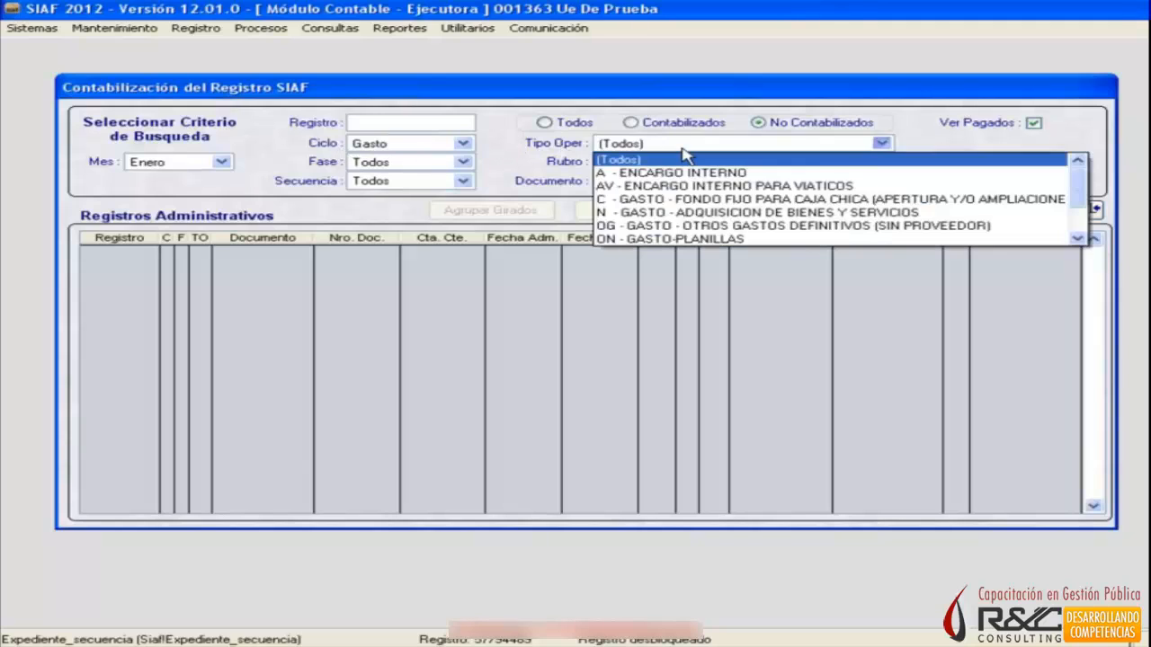
left_click(652, 160)
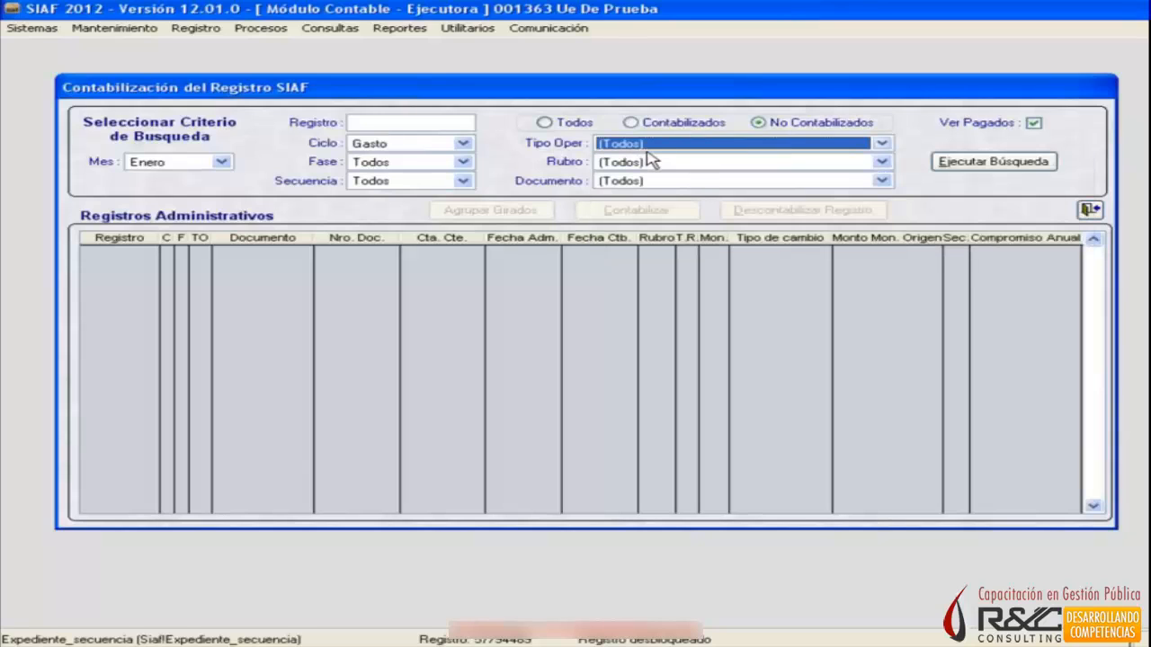
left_click(649, 162)
left_click(643, 144)
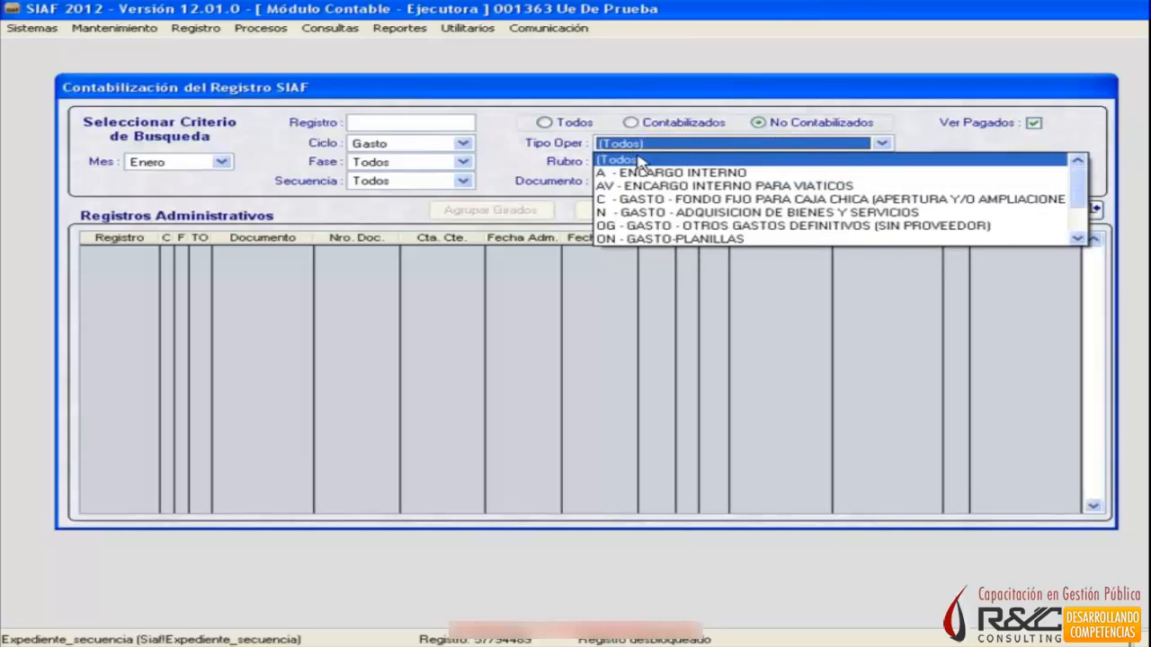
left_click(642, 161)
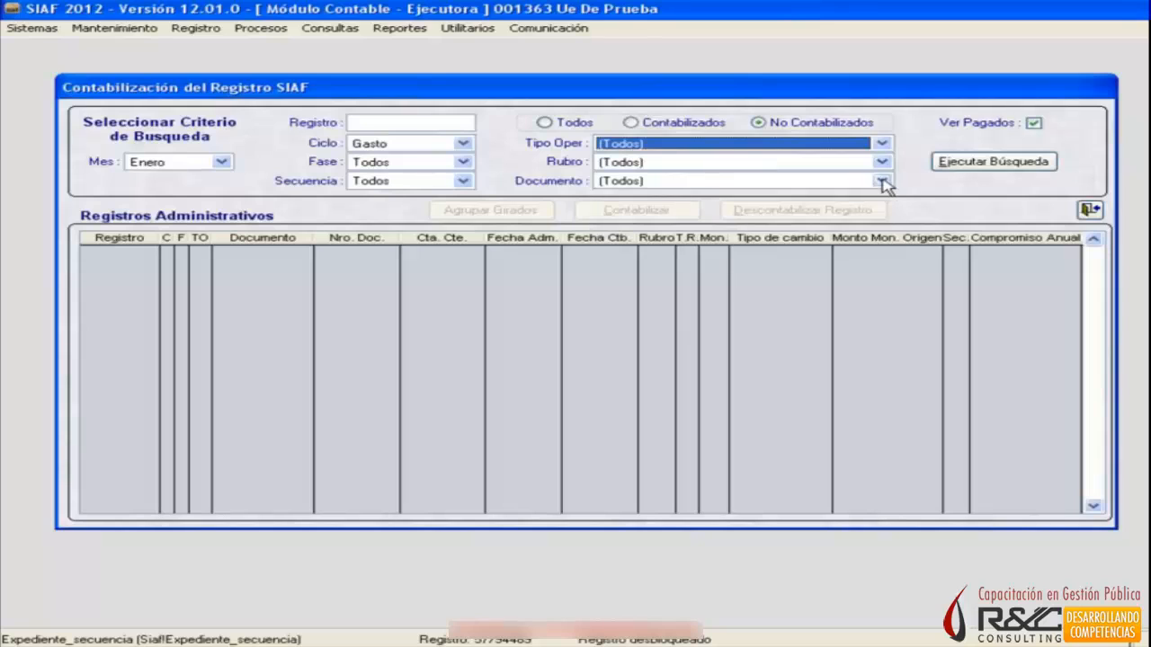
left_click(980, 167)
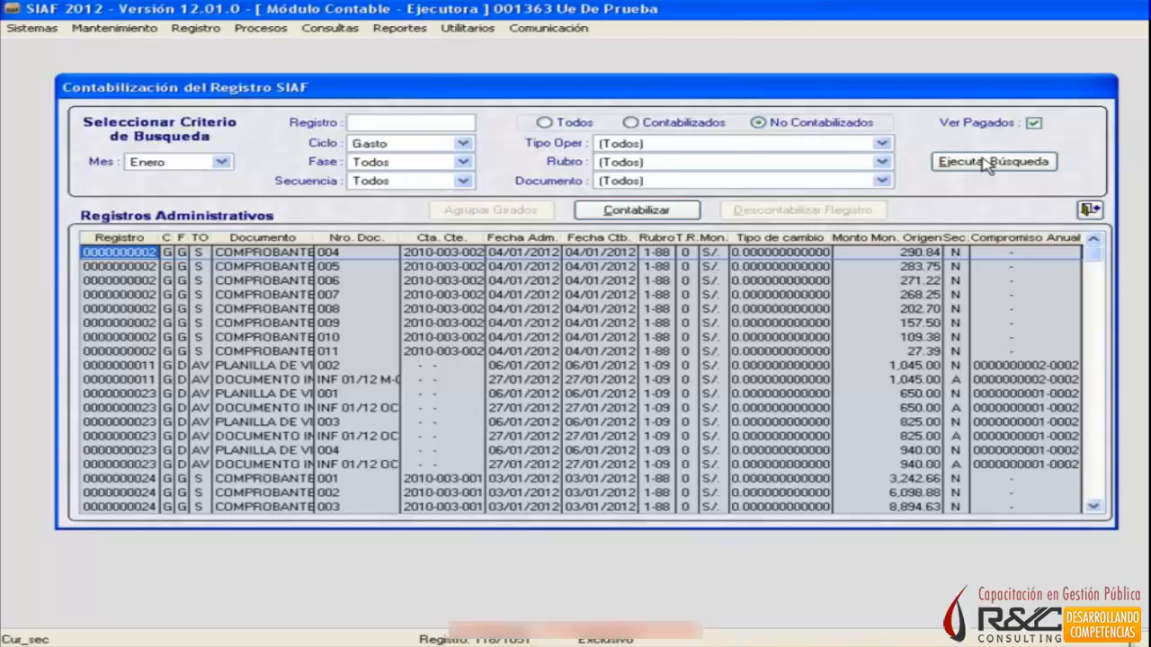
Examine the listed administrative records of Enero, comparing their phases, operation types, documents and sequences.
key("Down")
key("Down")
key("Down")
key("Down")
key("Down")
key("Down")
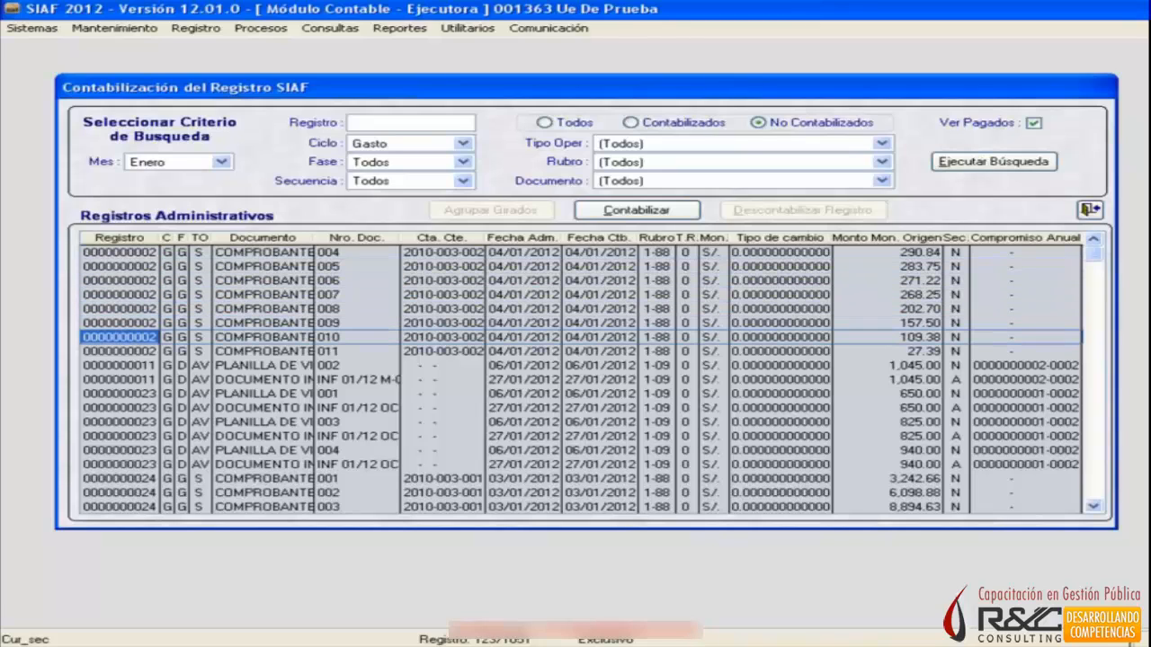
key("Down")
key("Down")
key("Down")
key("Down")
key("Down")
key("Down")
key("Down")
key("Down")
key("Down")
key("Down")
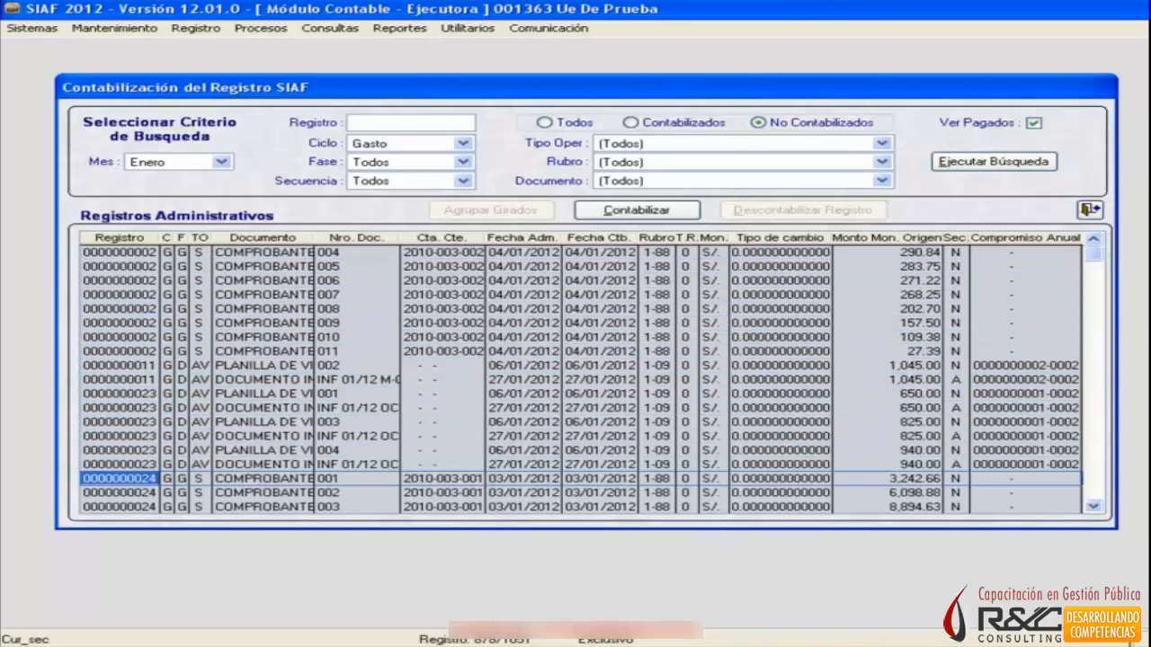
key("Down")
key("Down")
key("Down")
key("Down")
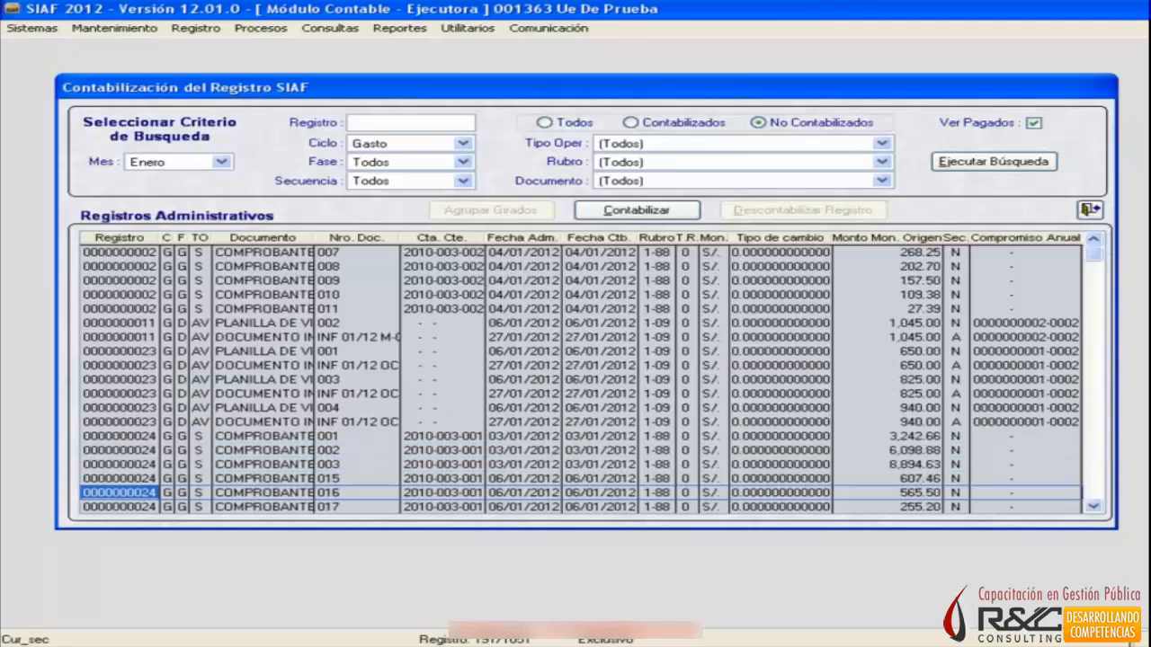
key("Down")
key("Down")
key("Down")
key("Down")
key("Down")
key("Down")
key("Down")
key("Down")
key("Down")
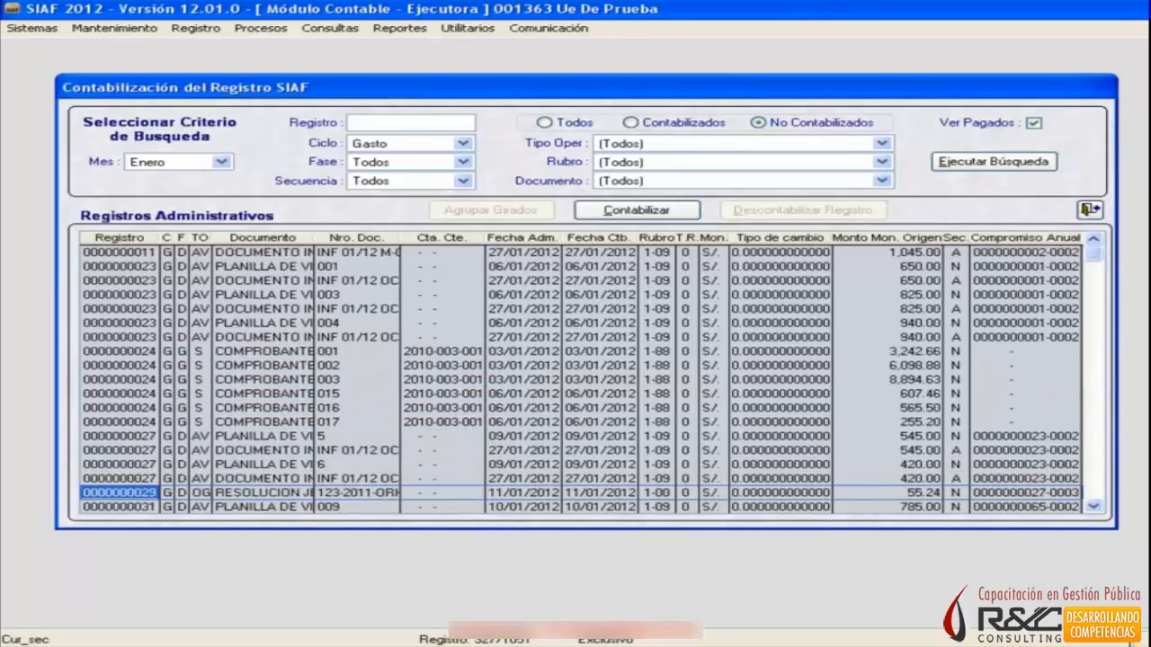
key("Down")
key("Down")
key("Down")
key("Down")
key("Down")
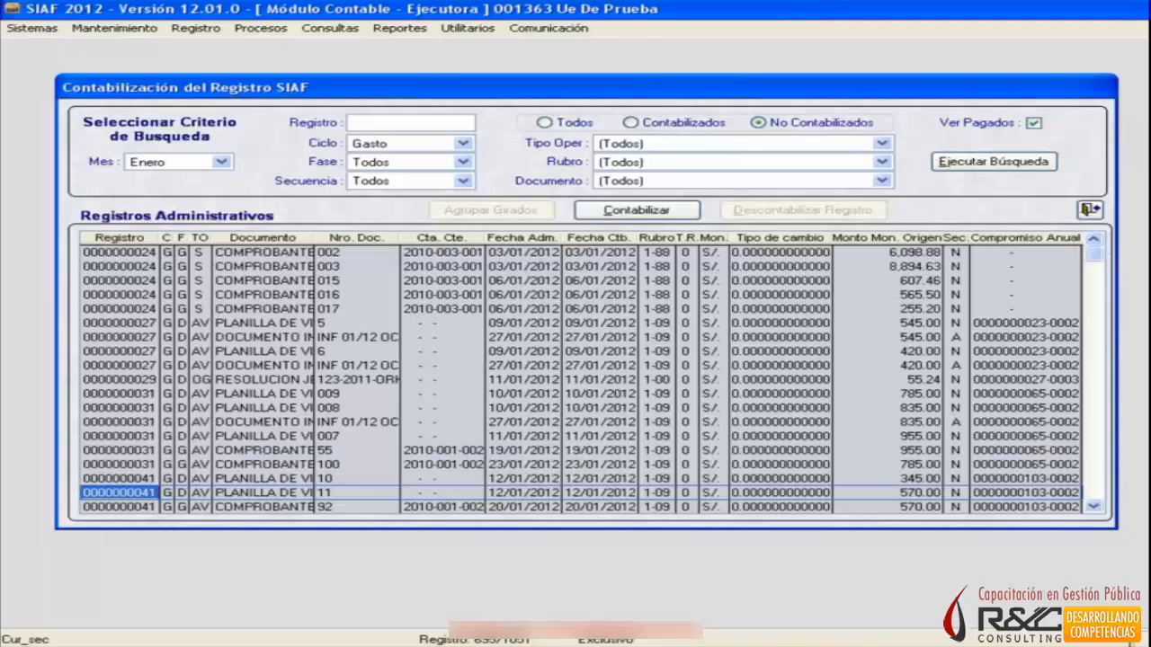
key("Down")
key("Down")
key("Down")
key("Down")
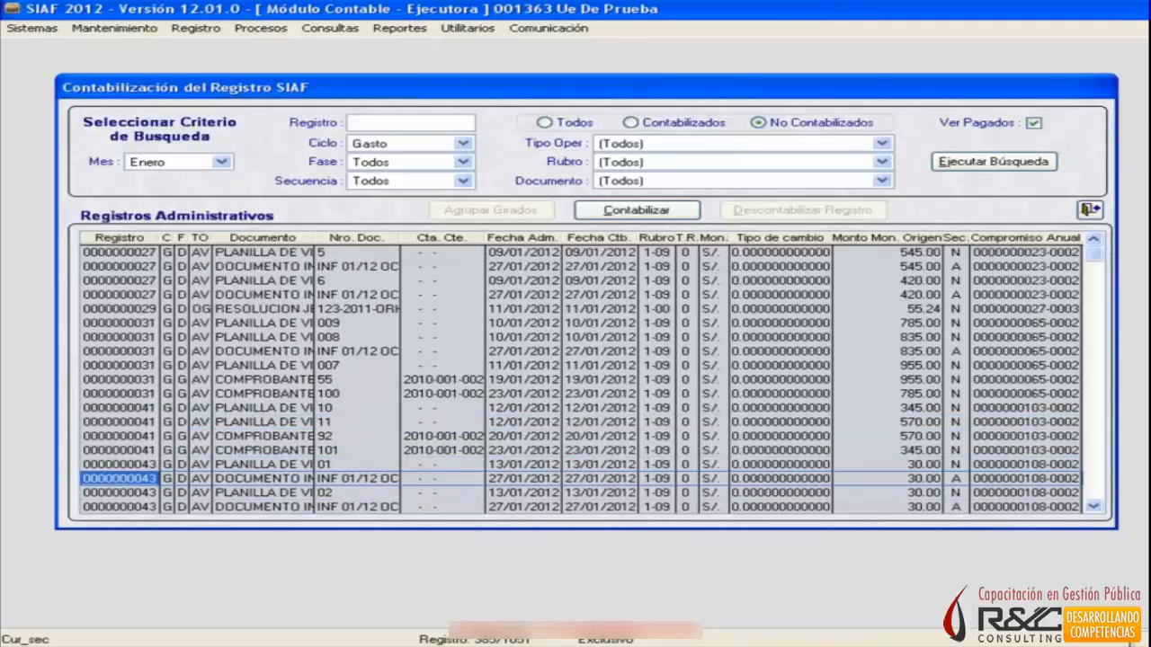
key("Down")
key("Down")
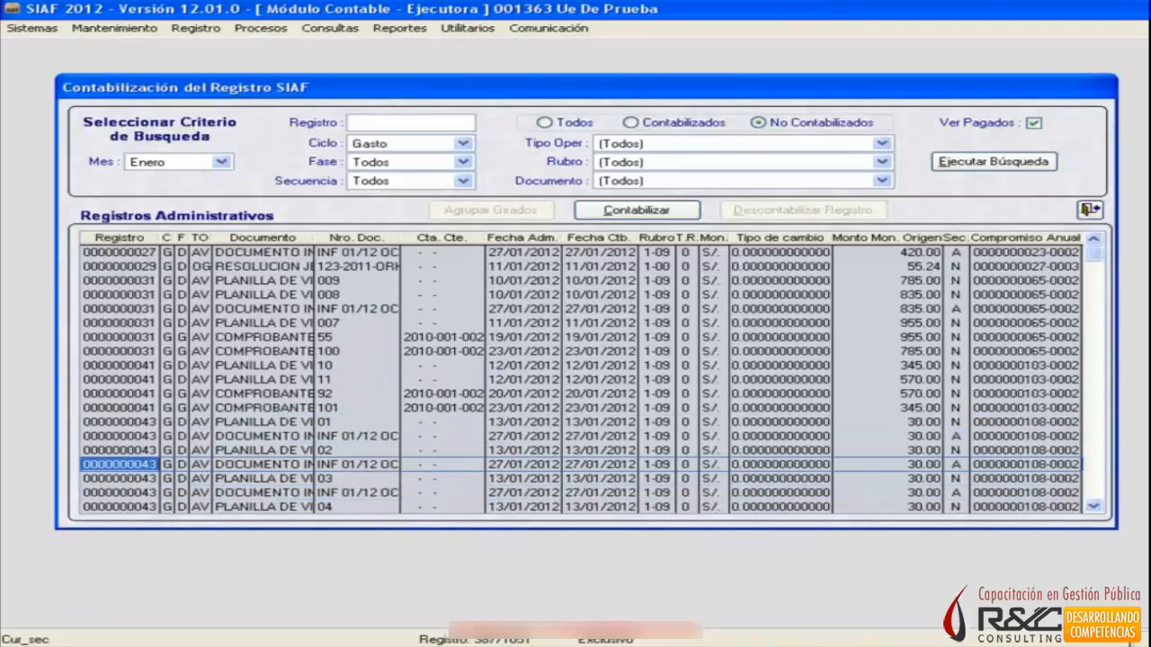
key("Up")
key("Up")
key("Up")
key("Down")
key("Down")
key("Down")
key("Down")
key("Down")
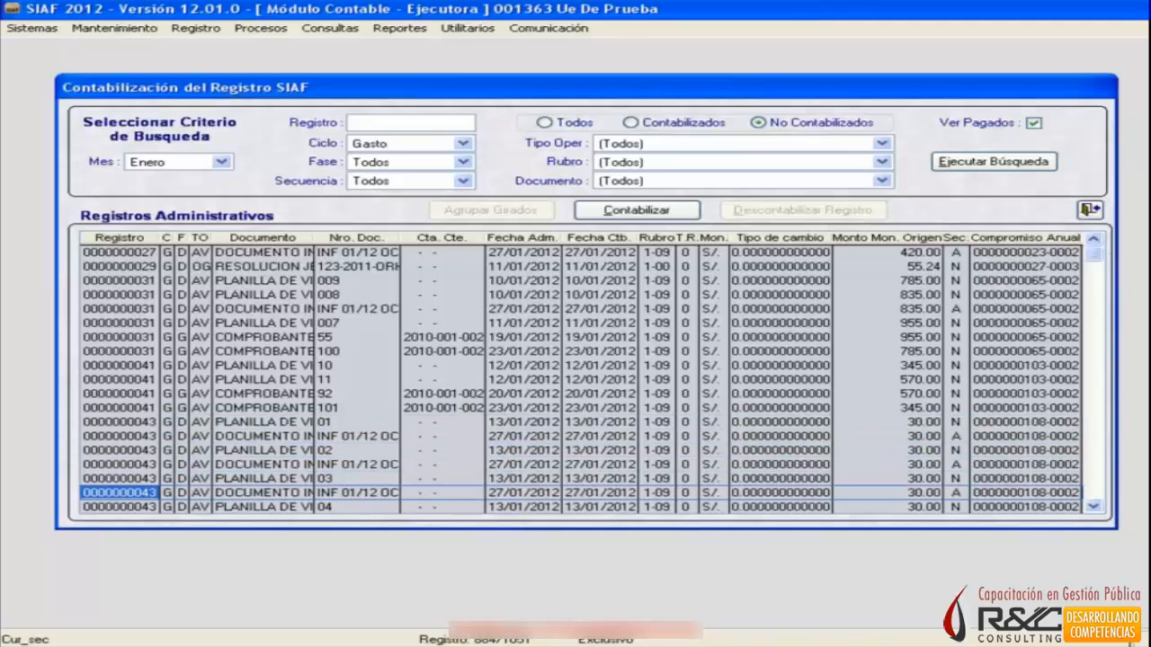
key("Down")
key("Down")
key("Down")
key("Down")
key("Down")
key("Down")
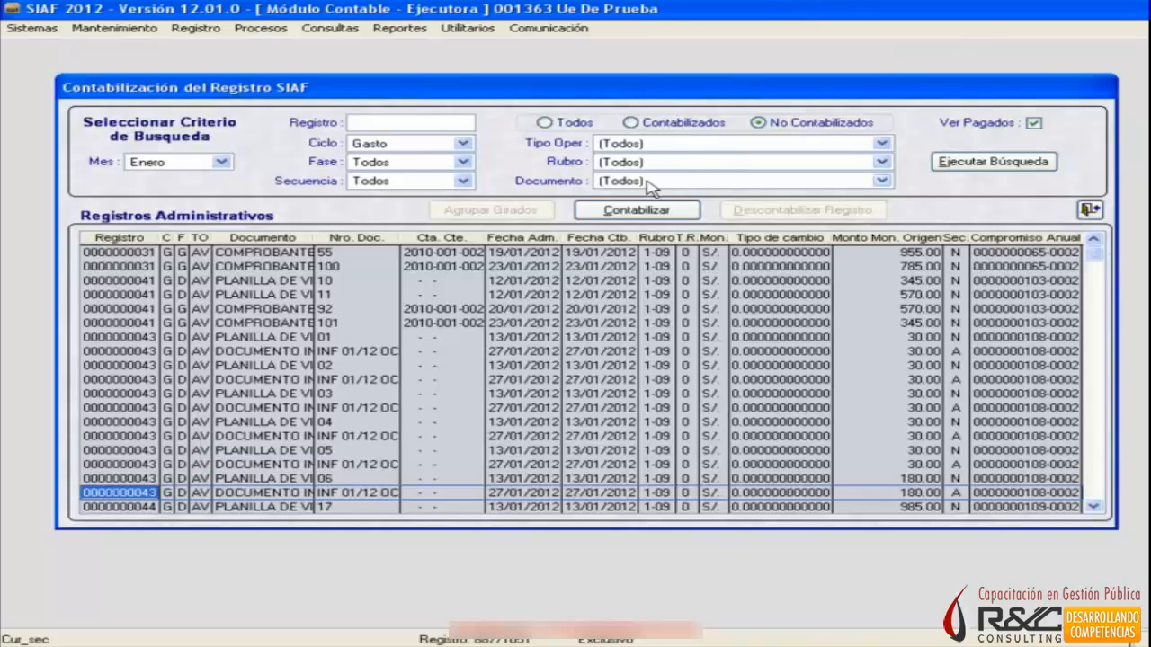
left_click(618, 151)
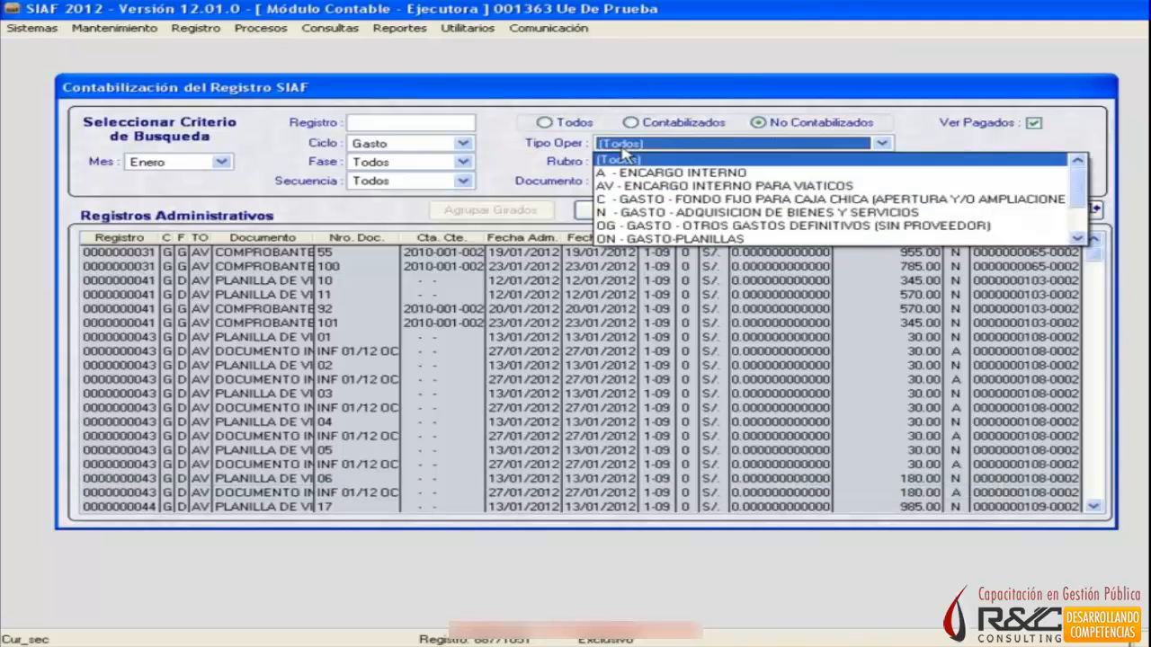
left_click(702, 213)
left_click(119, 267)
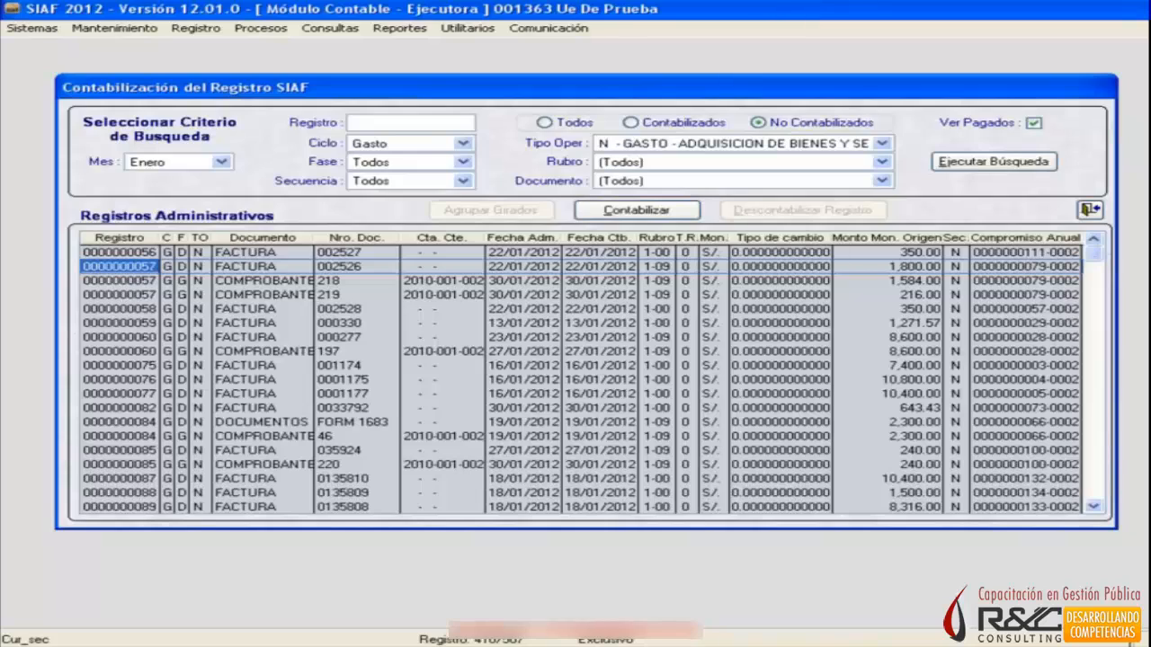
left_click(119, 280)
left_click(118, 267)
left_click(119, 281)
left_click(118, 267)
left_click(178, 281)
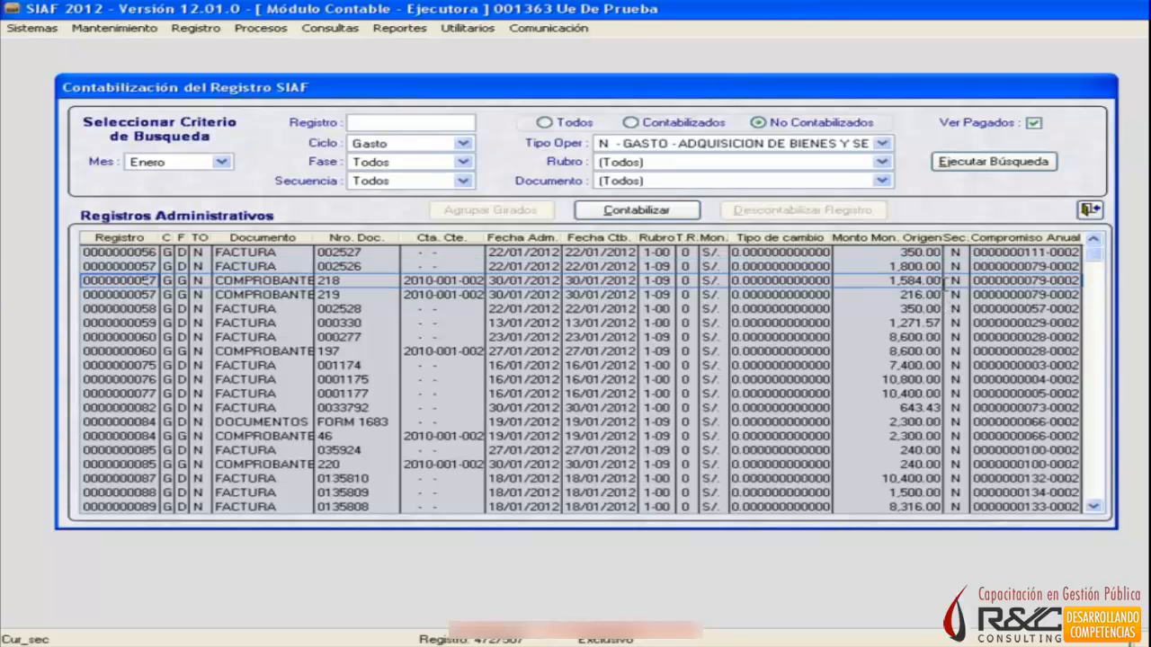
left_click(140, 293)
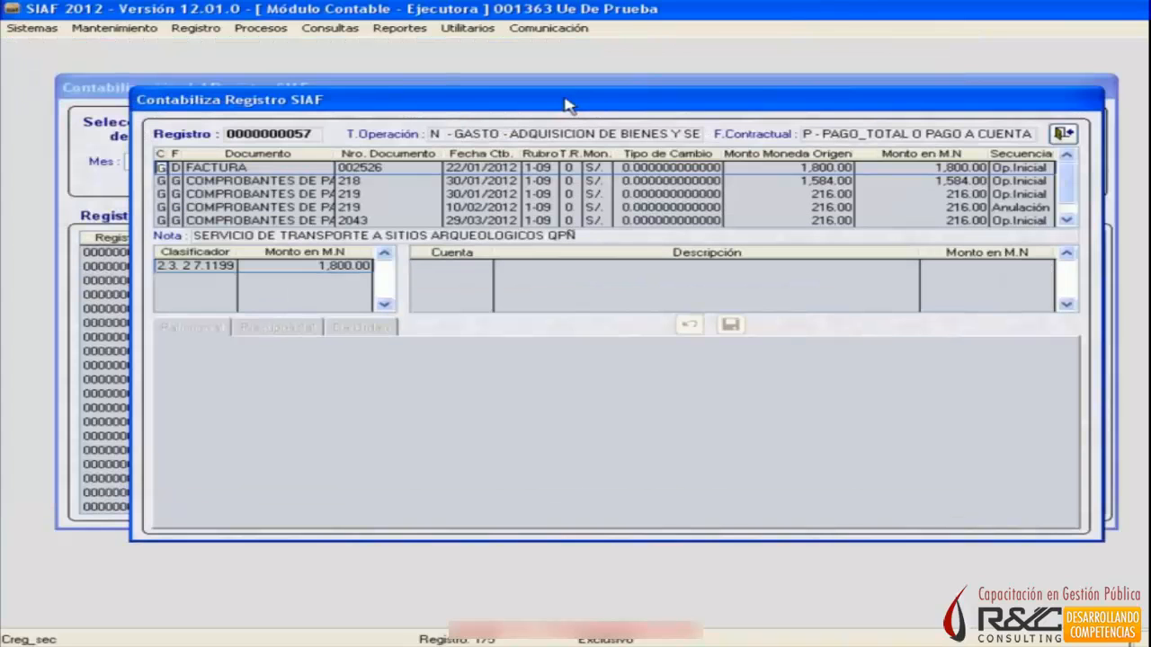
left_click_drag(567, 105, 536, 96)
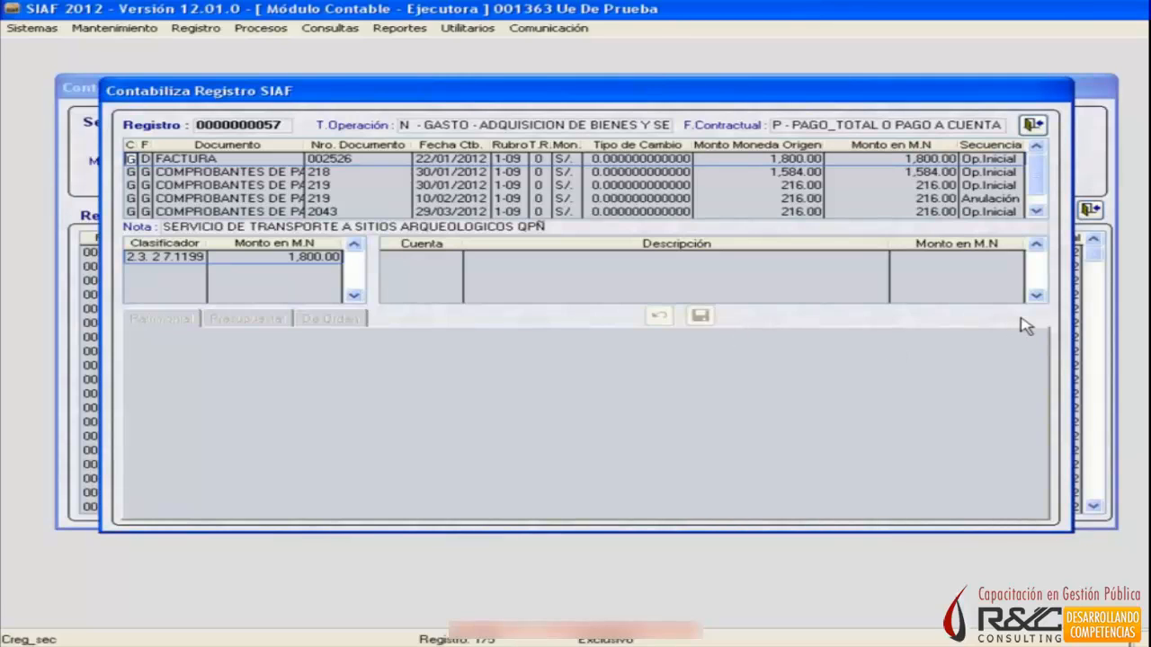
key("Down")
key("Down")
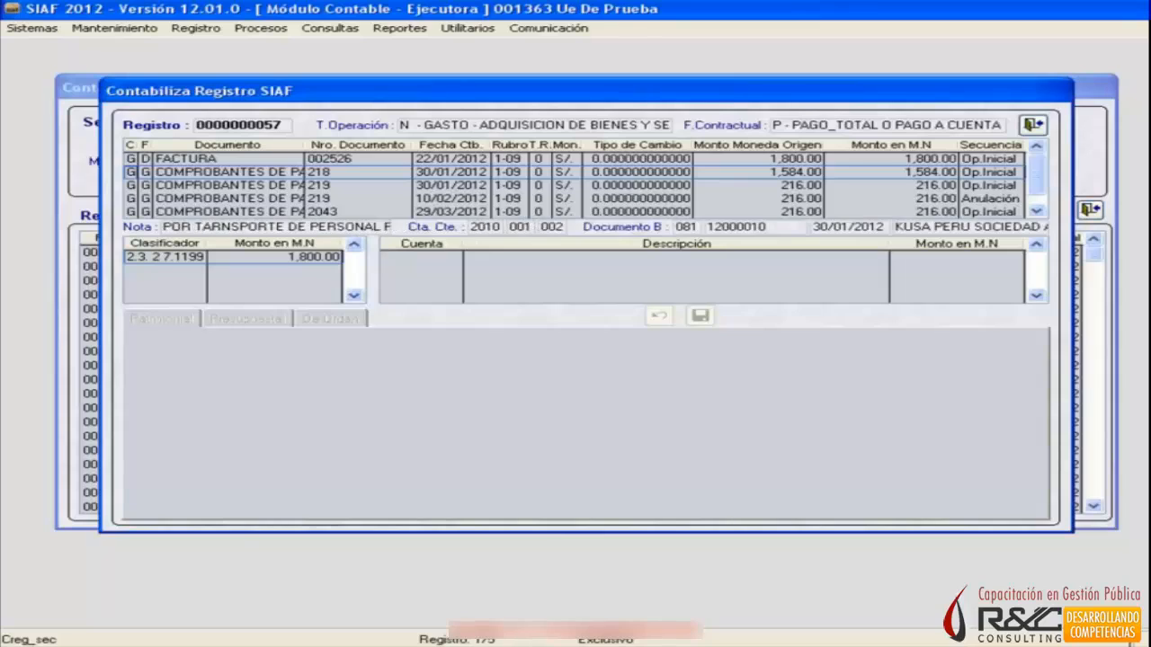
key("Up")
key("Up")
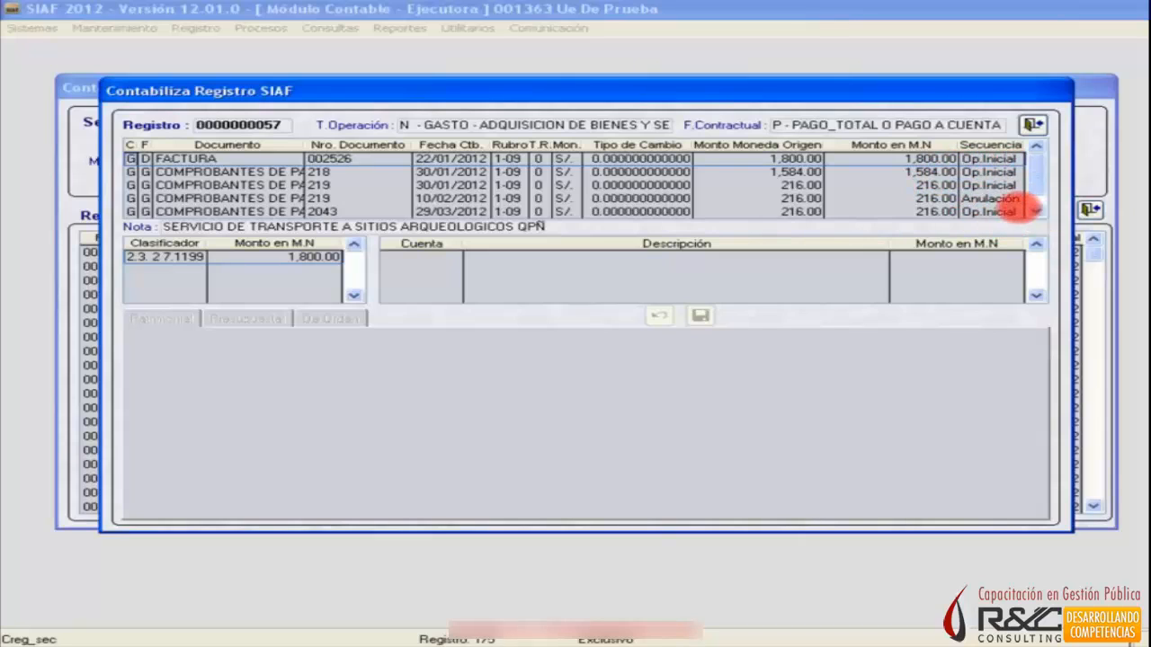
Compare Comprobante de Pago 218 with the Factura, and bring up the Patrimonial accounts available for the Factura's classifier 2.3.27.1199.
left_click(190, 170)
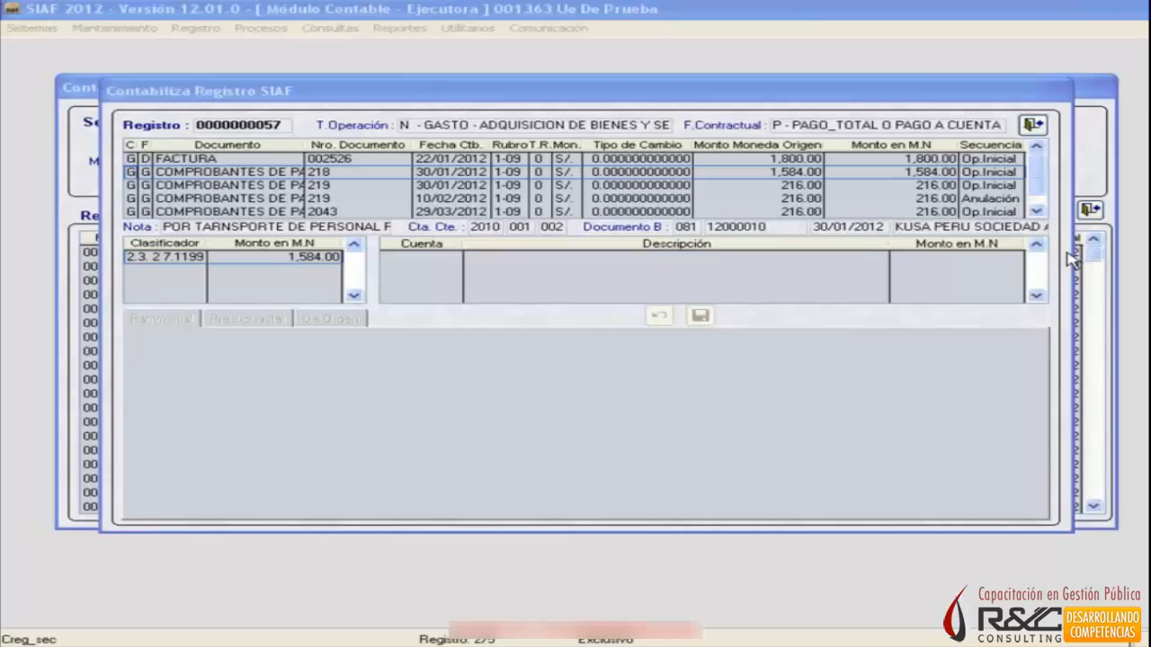
left_click(1033, 279)
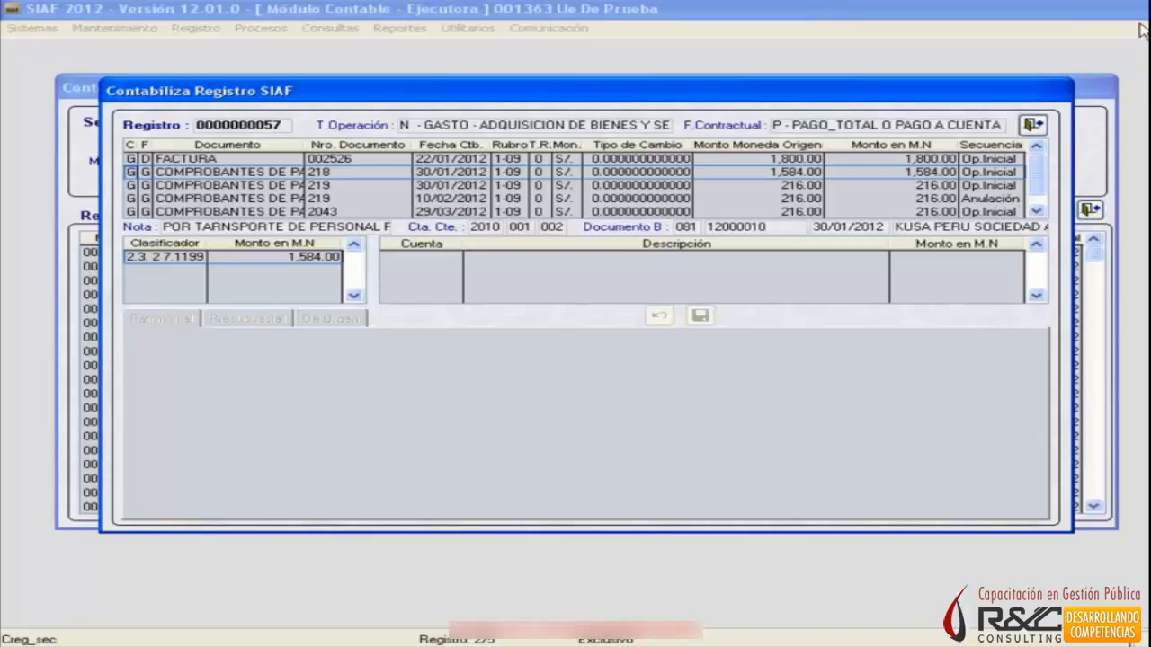
left_click(387, 161)
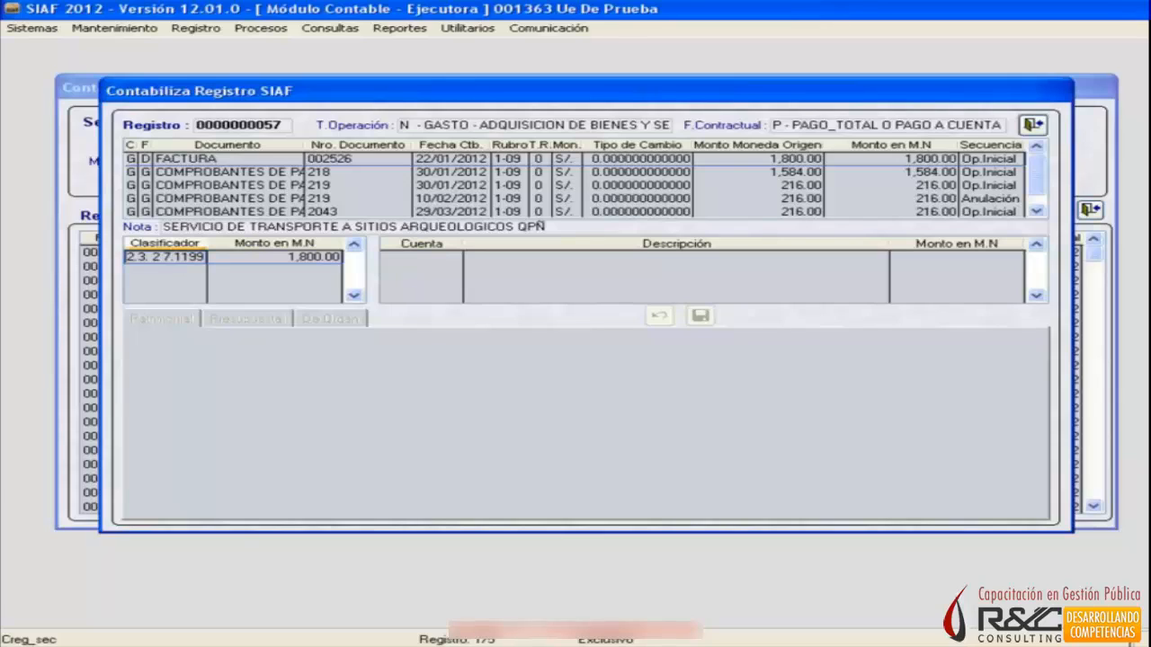
left_click(176, 255)
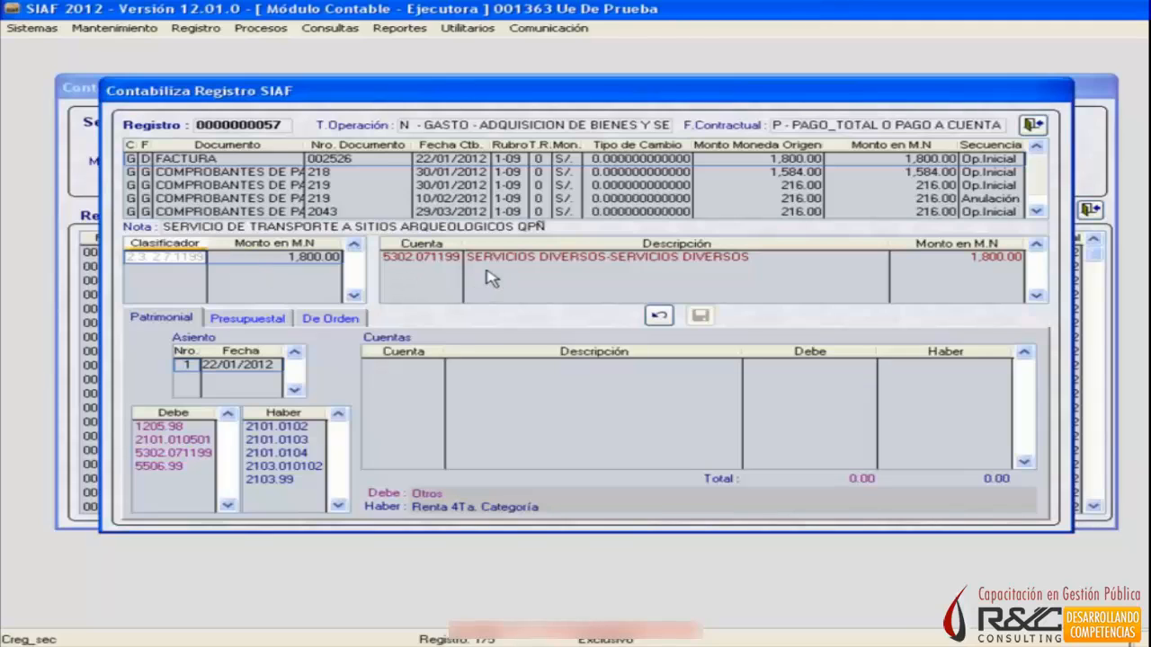
left_click(1072, 272)
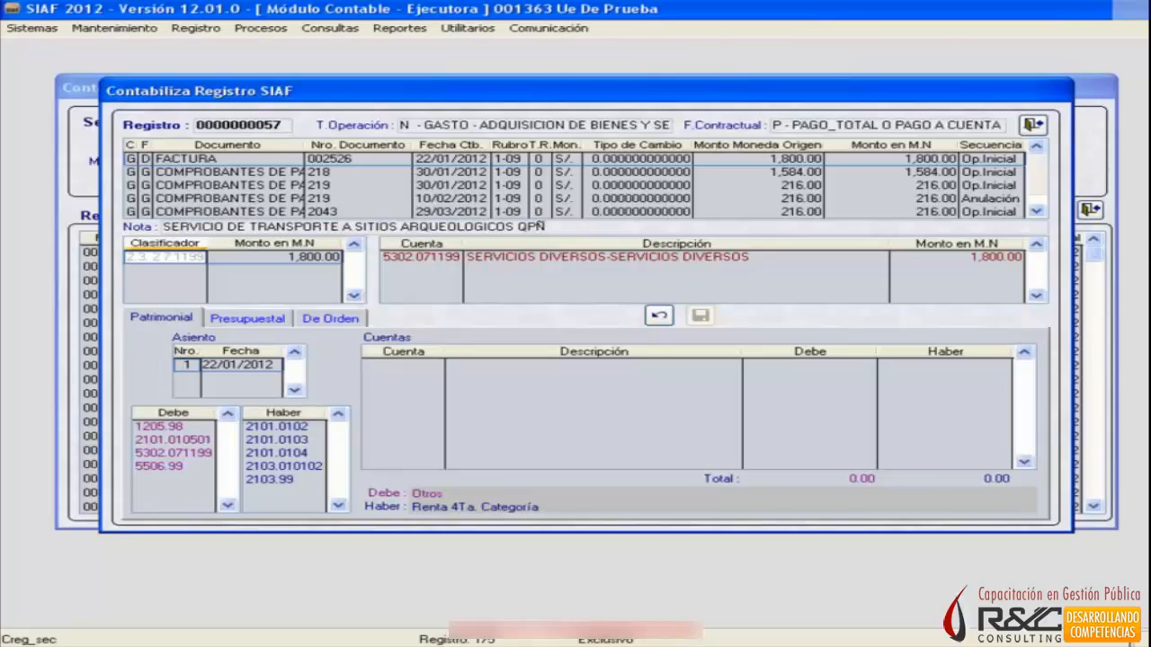
key("alt+Tab")
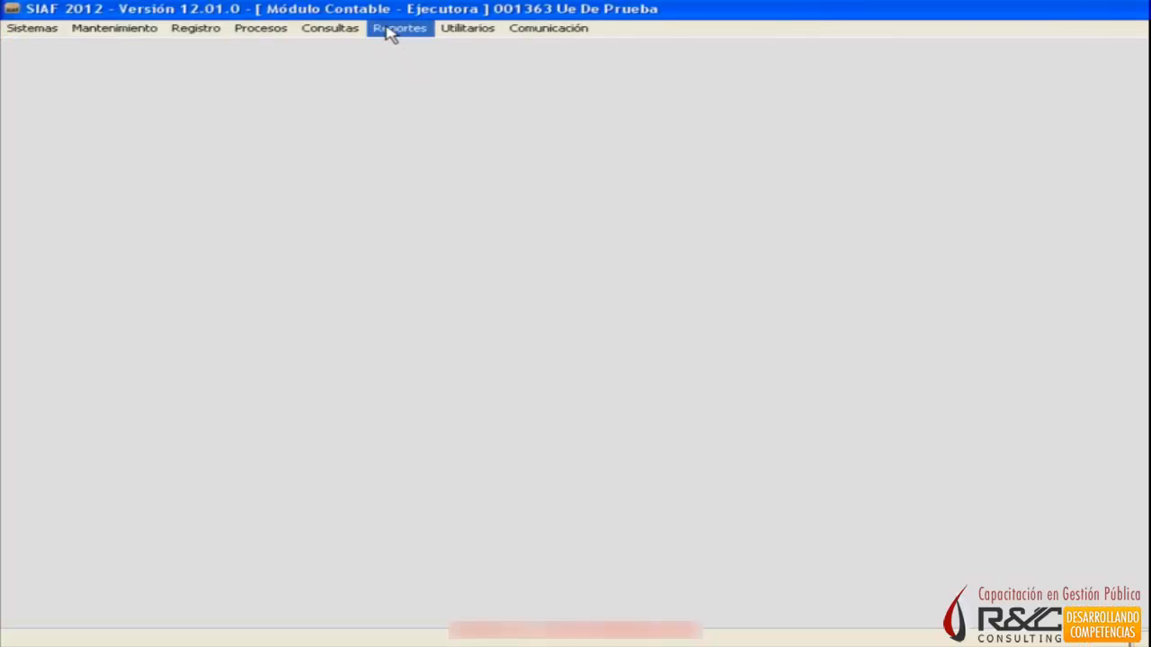
left_click(392, 28)
mouse_move(315, 27)
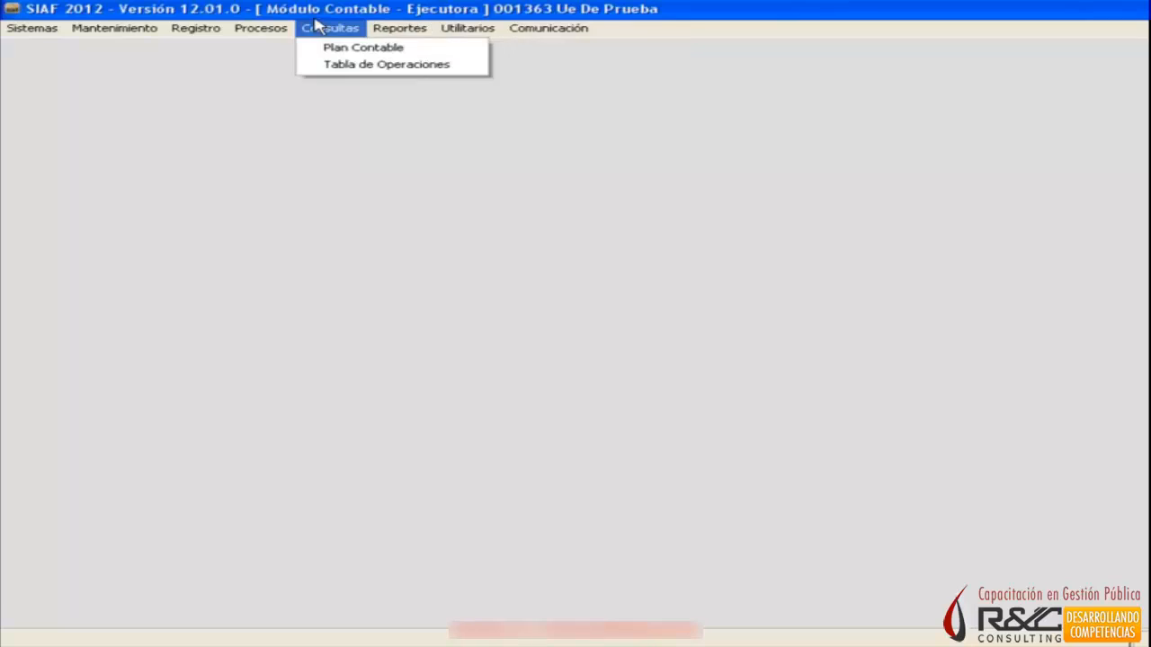
left_click(340, 65)
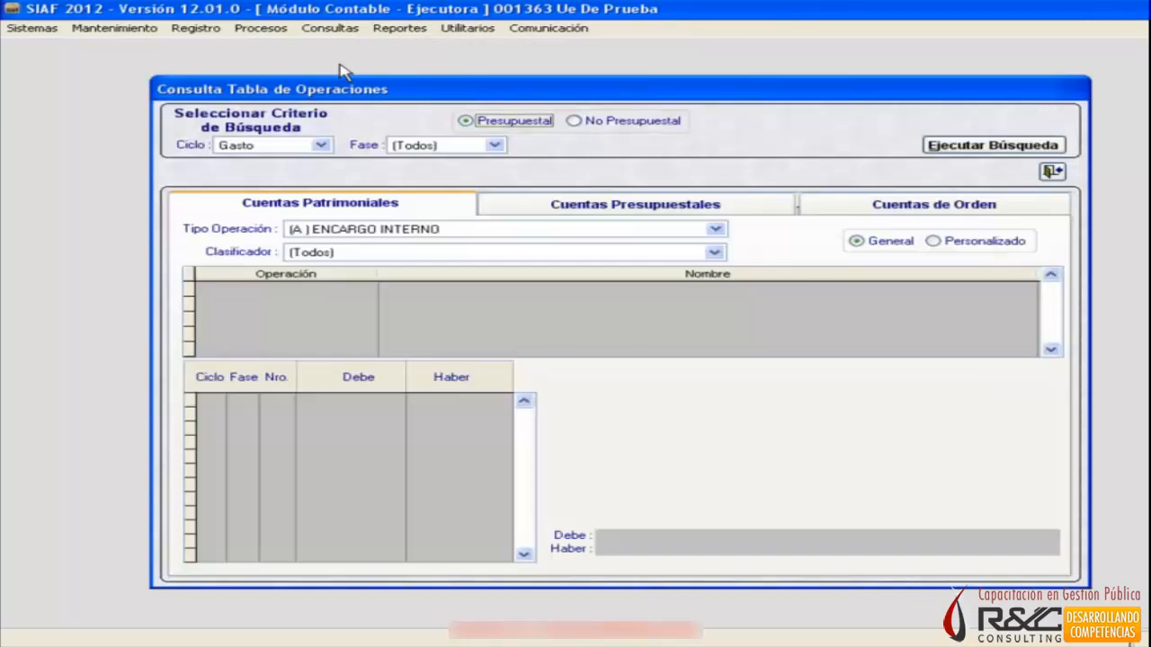
key("alt+Tab")
key("alt+Tab")
key("Tab")
key("Tab")
key("Tab")
key("Tab")
key("Tab")
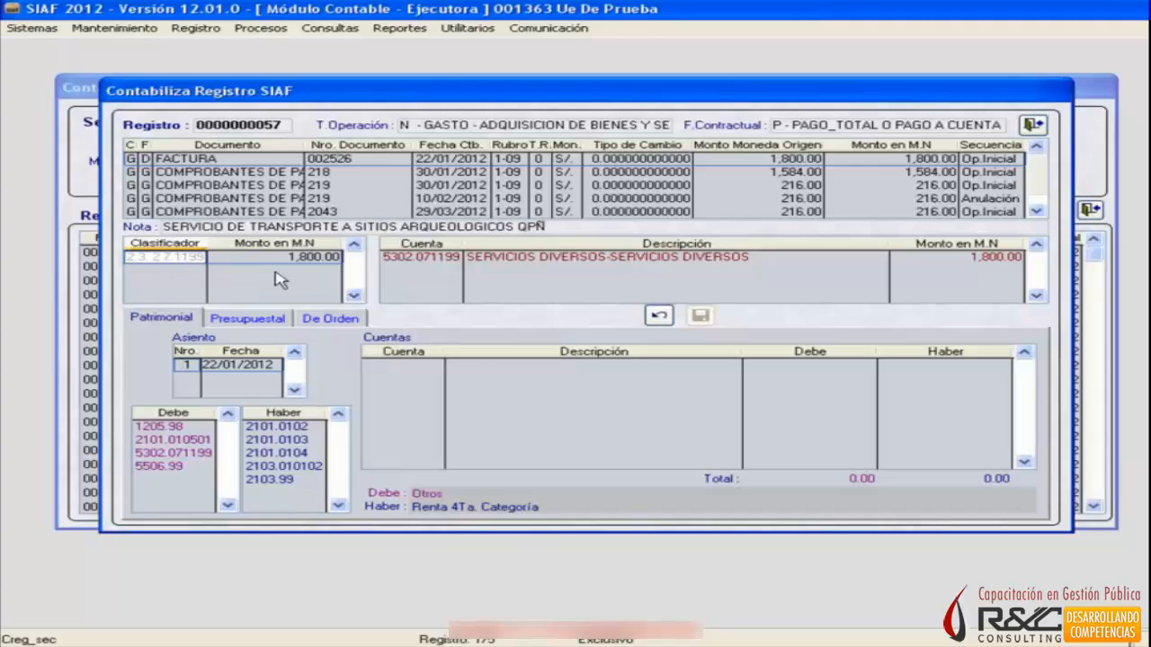
key("alt+Tab")
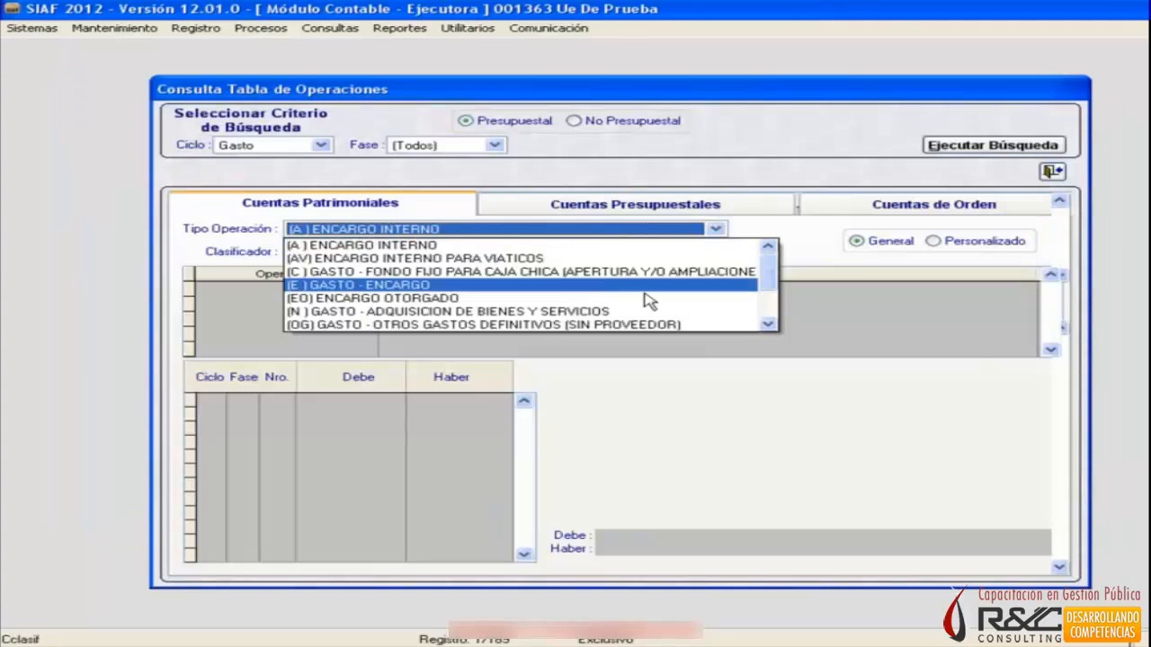
Query the Cuentas Patrimoniales for Tipo Operación N Gasto - Adquisición de Bienes y Servicios with classifier 2.3.27.1199 Servicios Diversos.
left_click(629, 311)
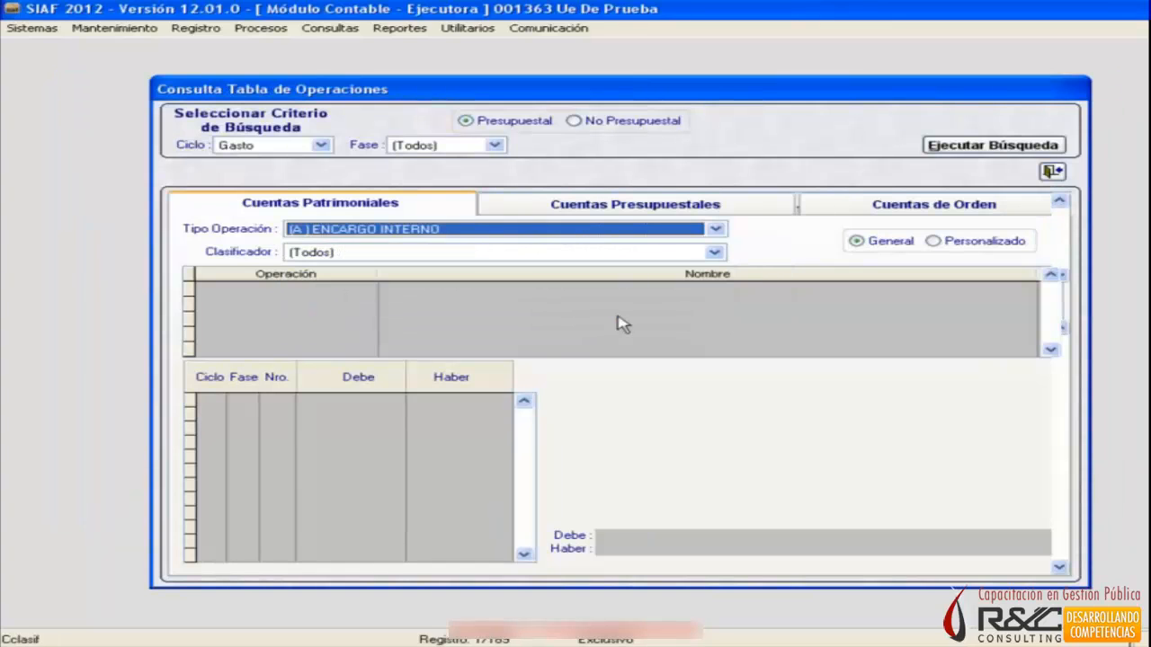
left_click(532, 254)
left_click(634, 325)
left_click(971, 146)
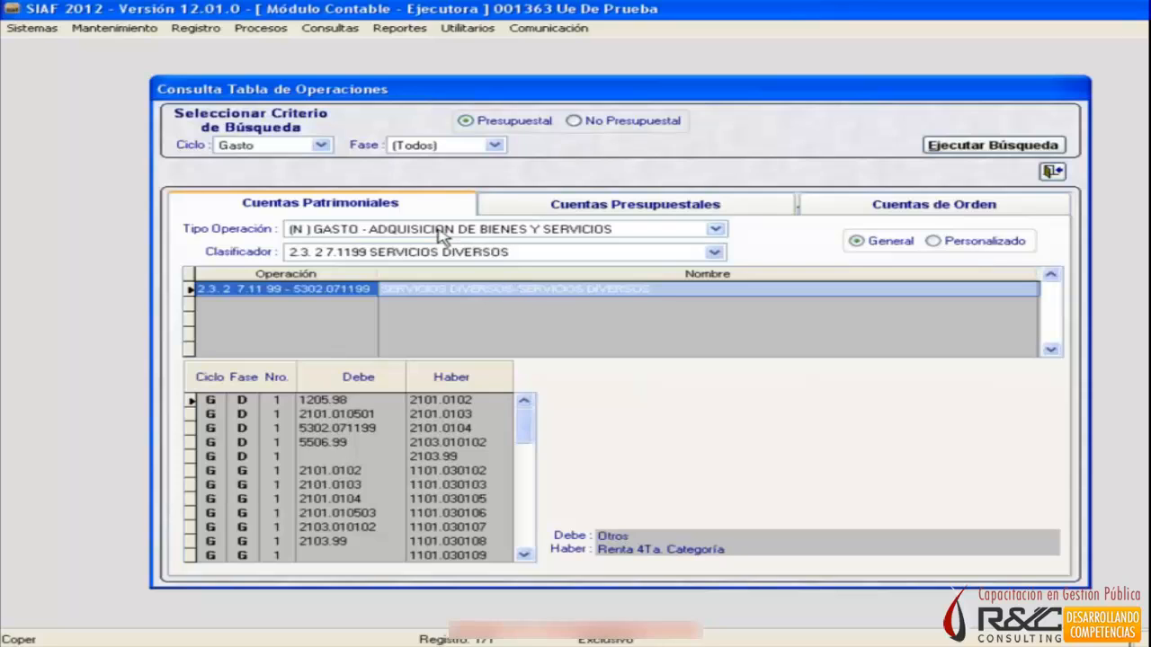
Query the Cuentas Patrimoniales for classifier 2.3.11.11 Alimentos y Bebidas para Consumo Humano, and switch back to the other SIAF window.
left_click(716, 254)
left_click(836, 271)
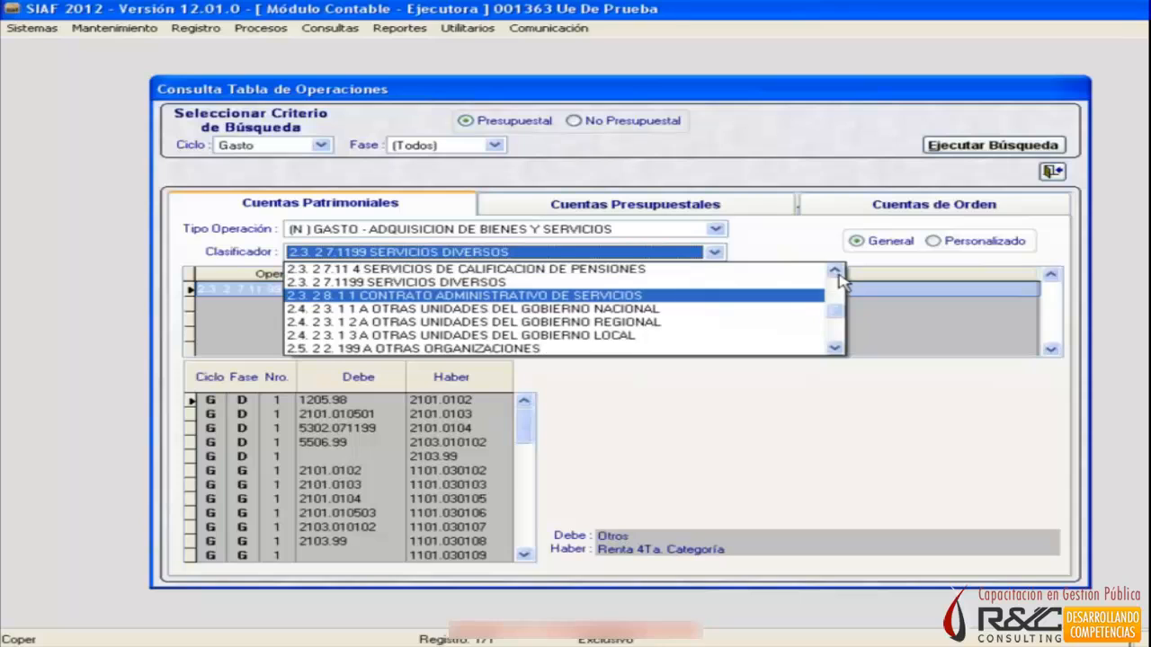
left_click(837, 271)
left_click(835, 271)
left_click(835, 271)
left_click(836, 271)
left_click(836, 271)
left_click(835, 271)
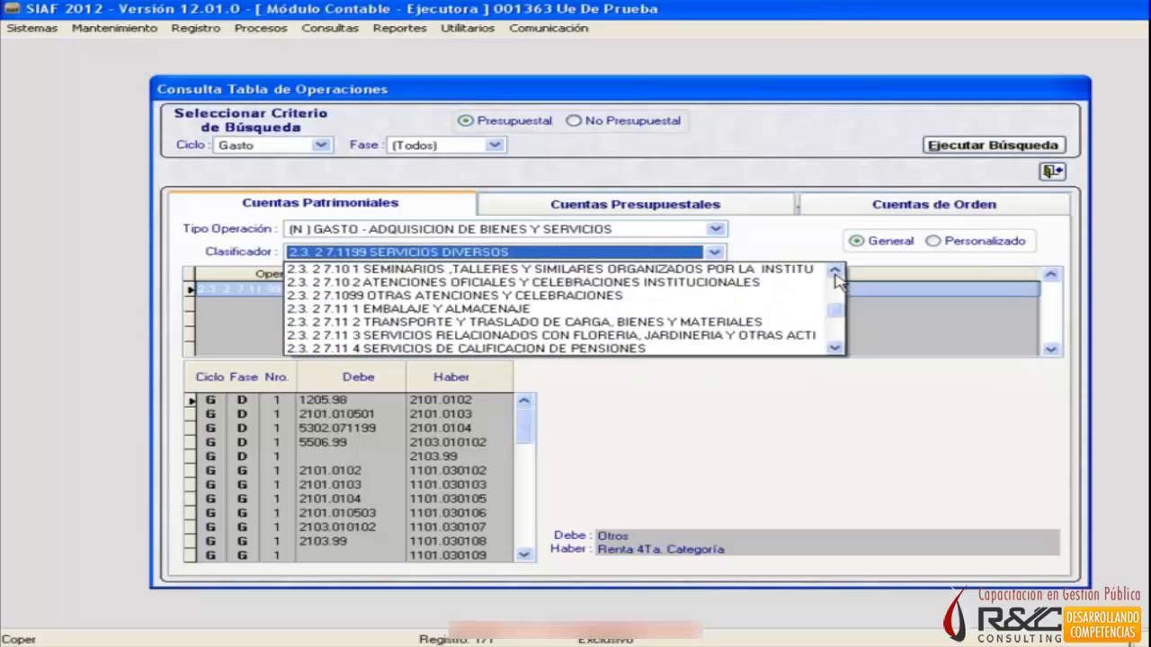
left_click(835, 271)
left_click(835, 271)
left_click(835, 270)
left_click(835, 270)
left_click(1014, 141)
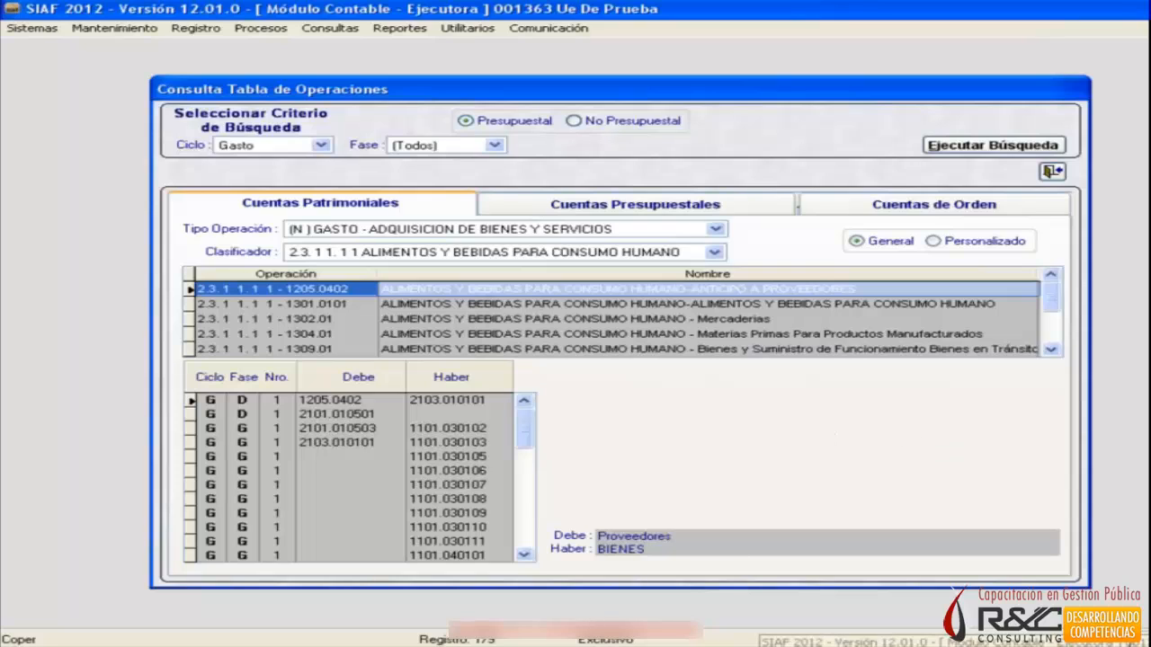
key("alt+Tab")
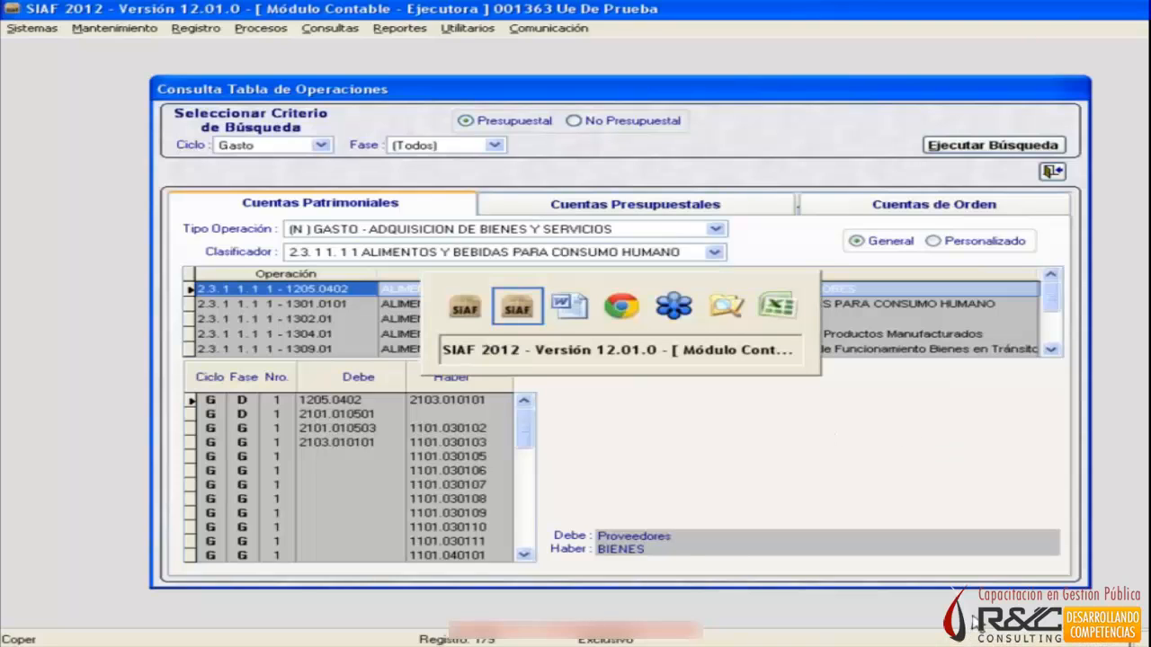
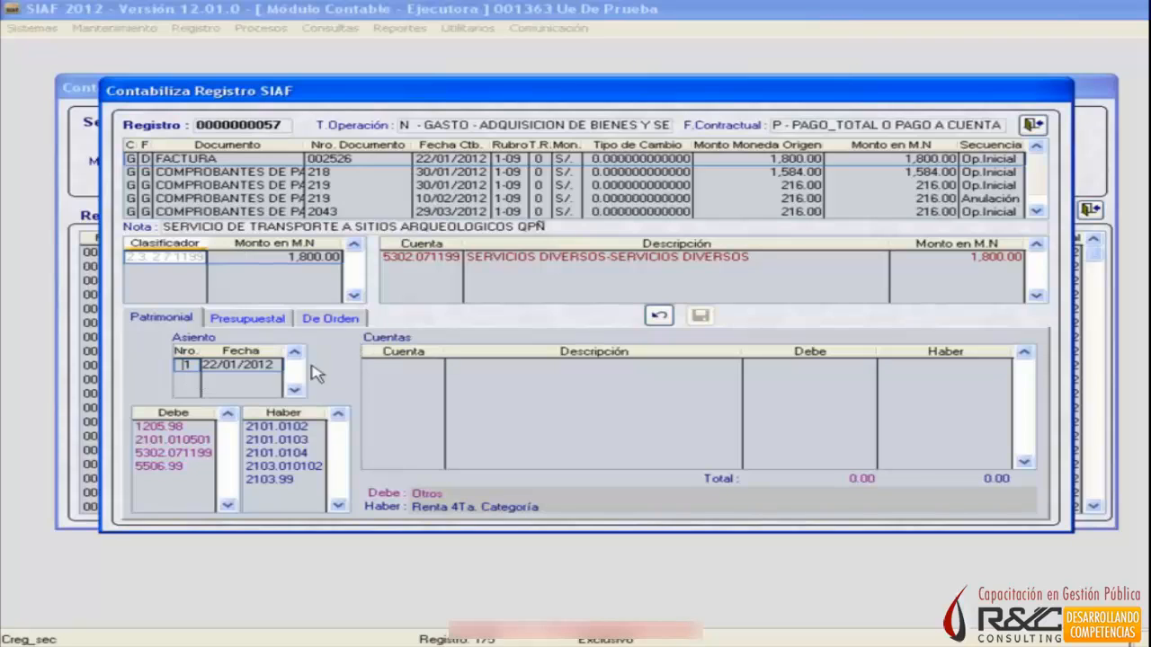
Add account 5302.071199 Servicios Diversos to the Factura's Patrimonial entry with a Debe of 1,800.
left_click(225, 363)
key("Tab")
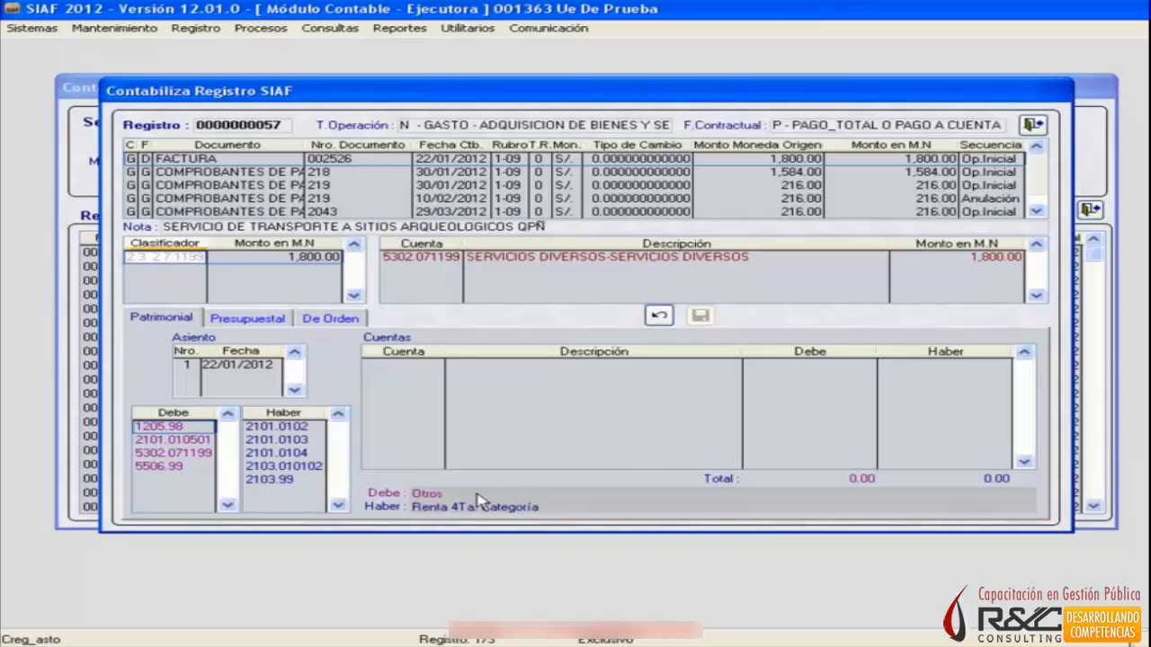
left_click(171, 432)
left_click(195, 452)
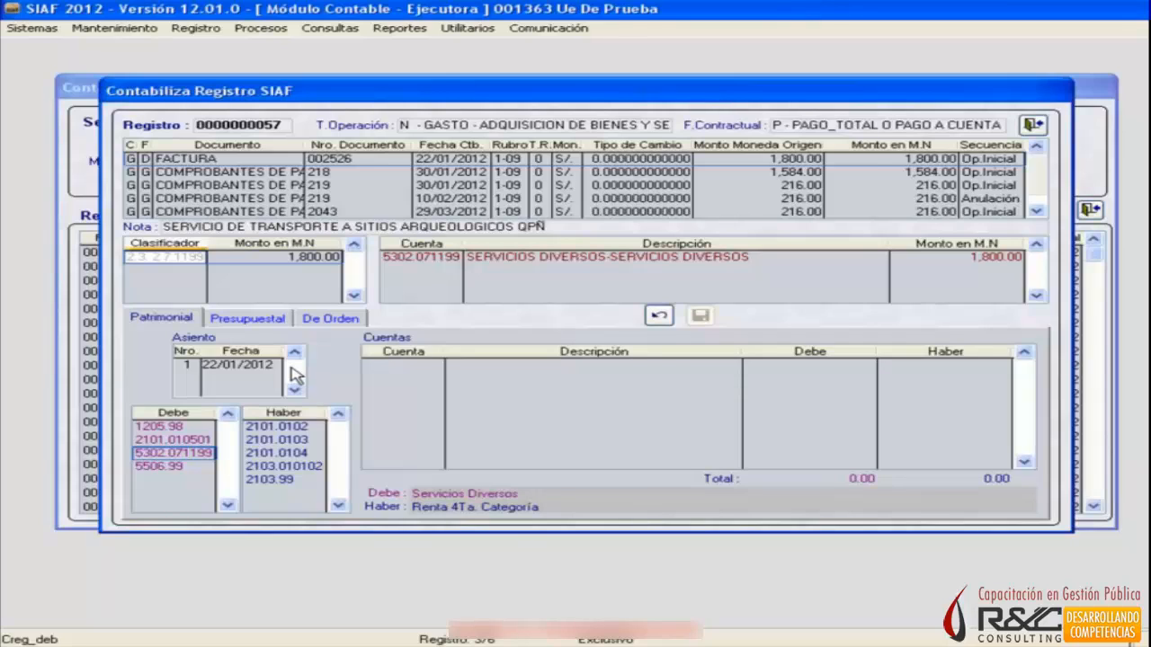
key("Up")
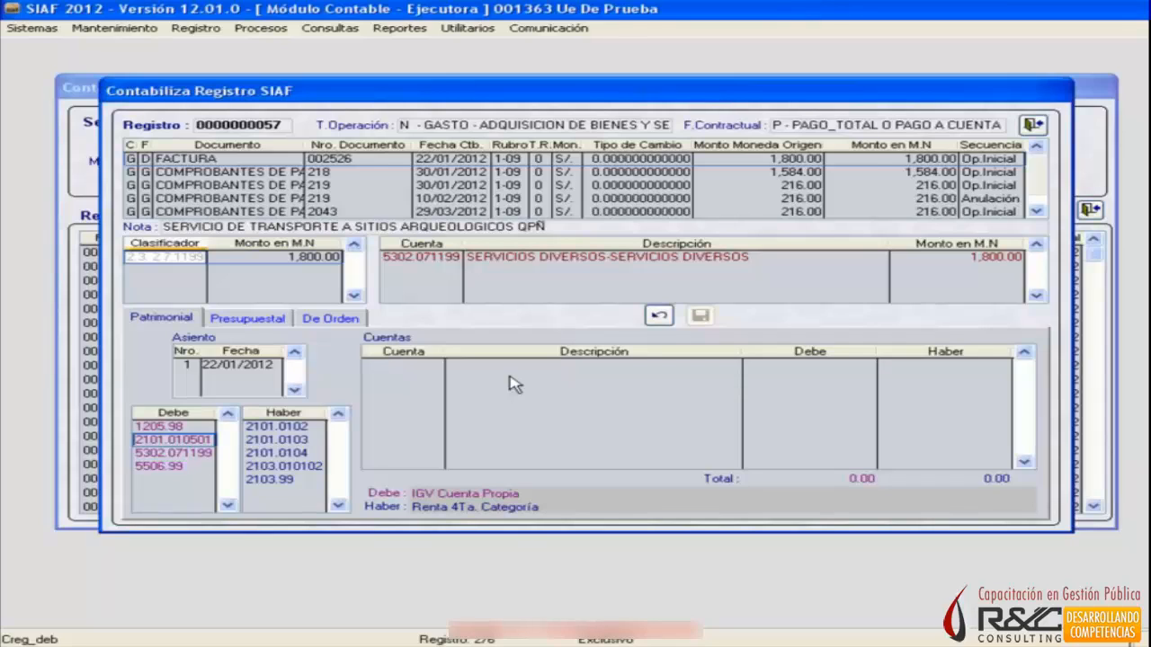
key("Down")
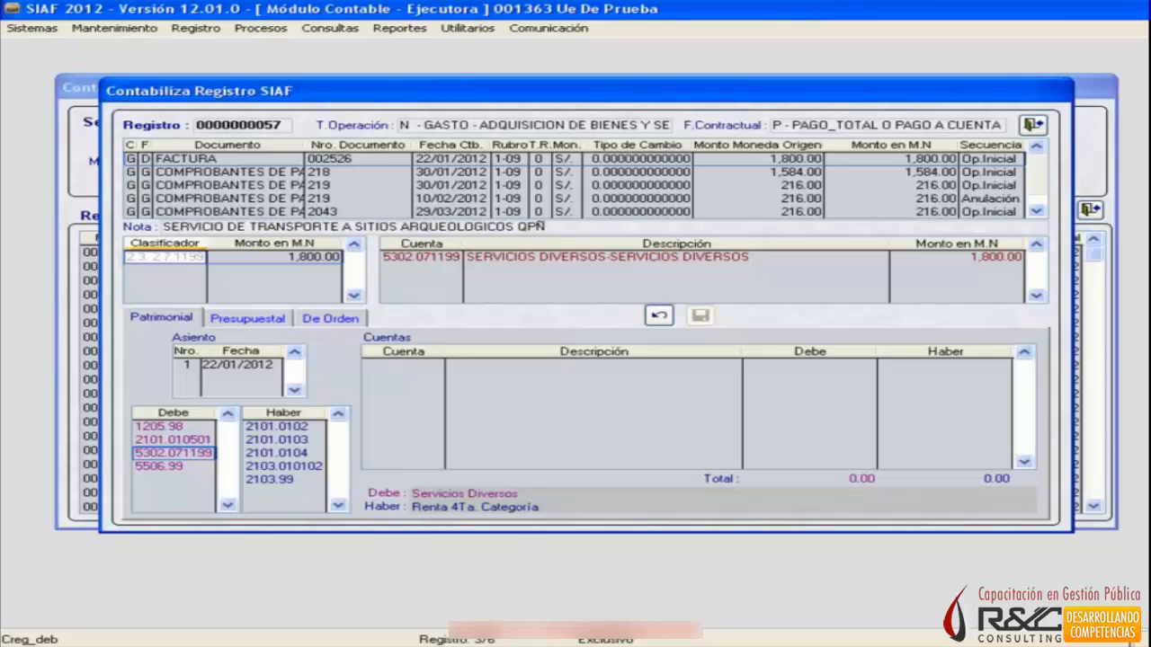
key("Down")
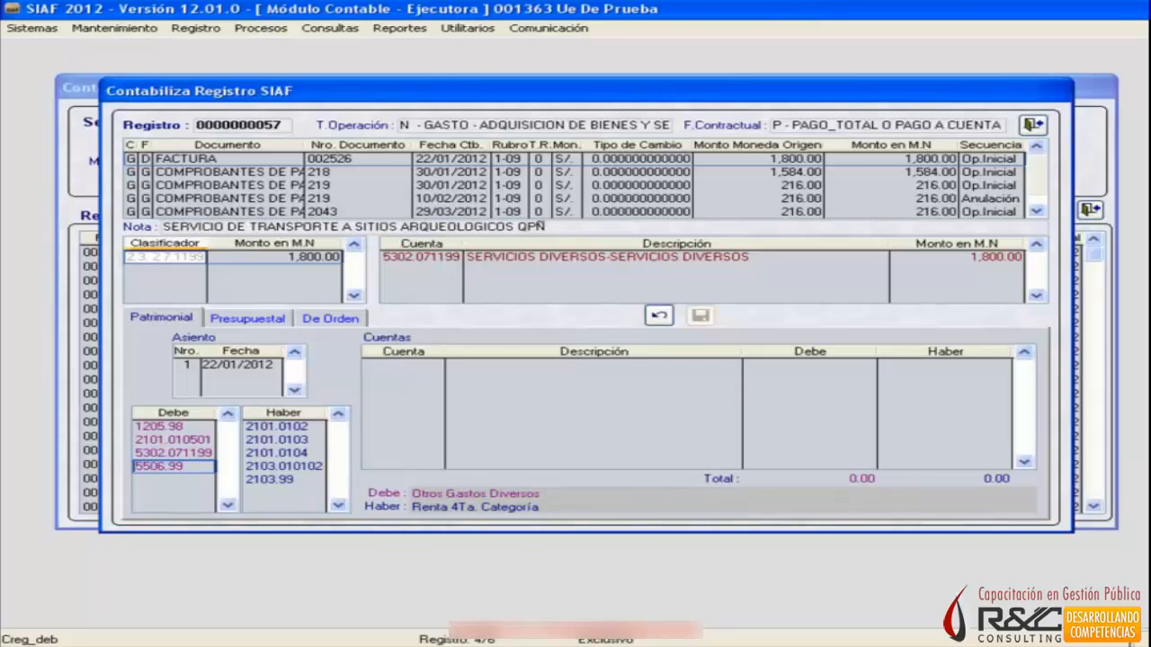
key("Up")
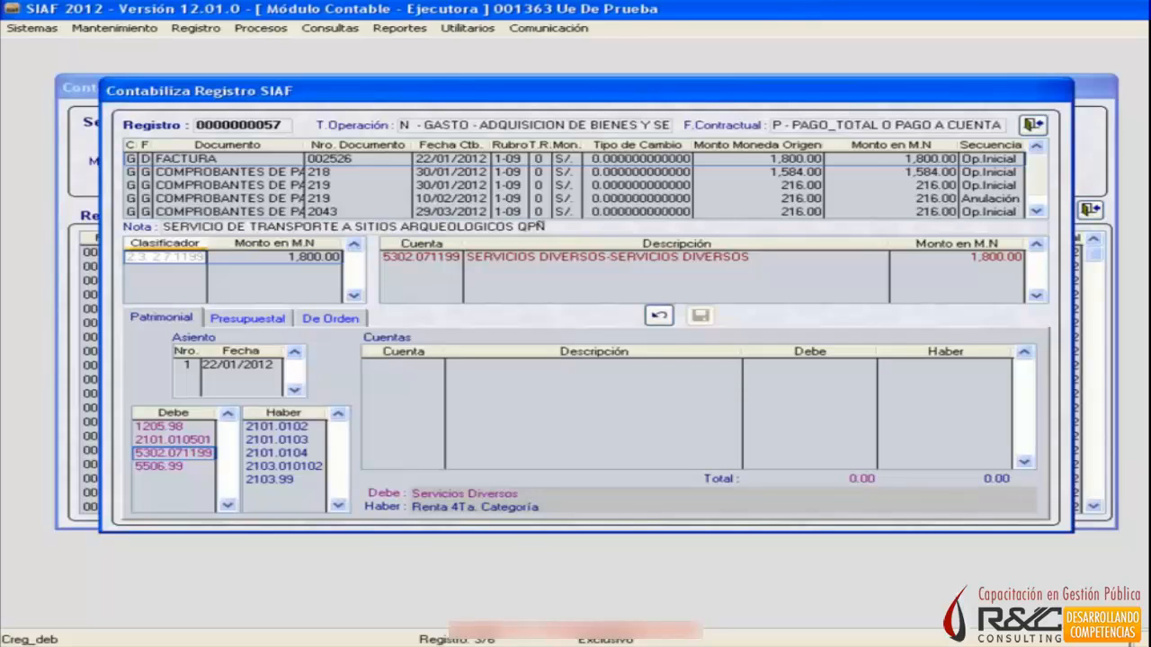
key("Return")
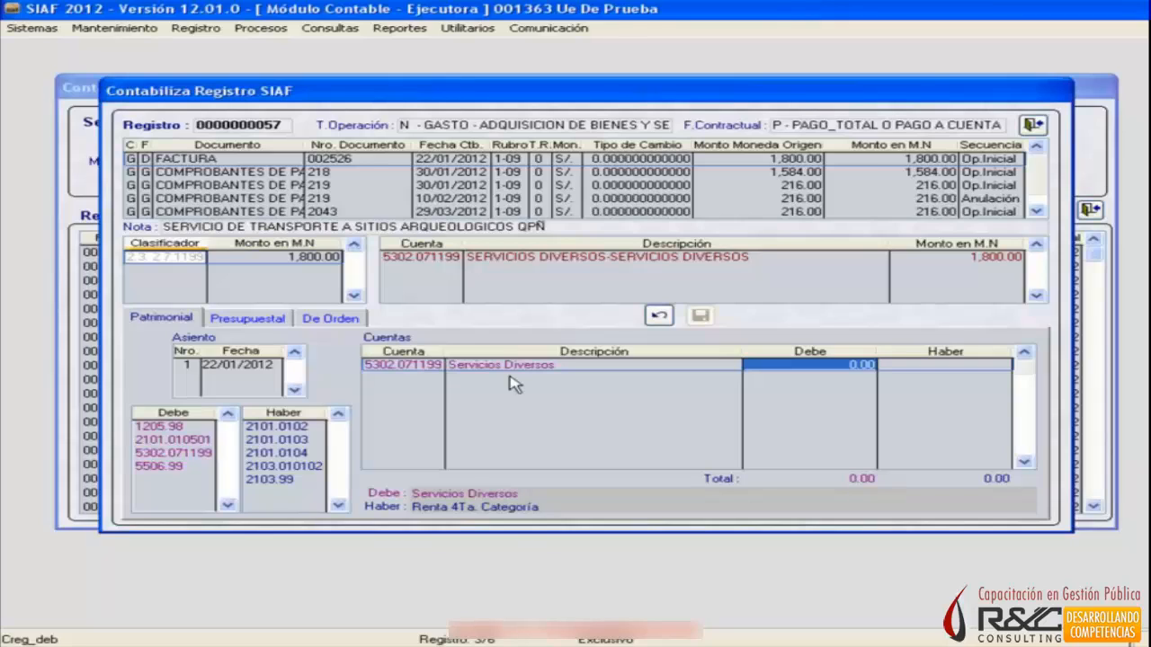
type("1800")
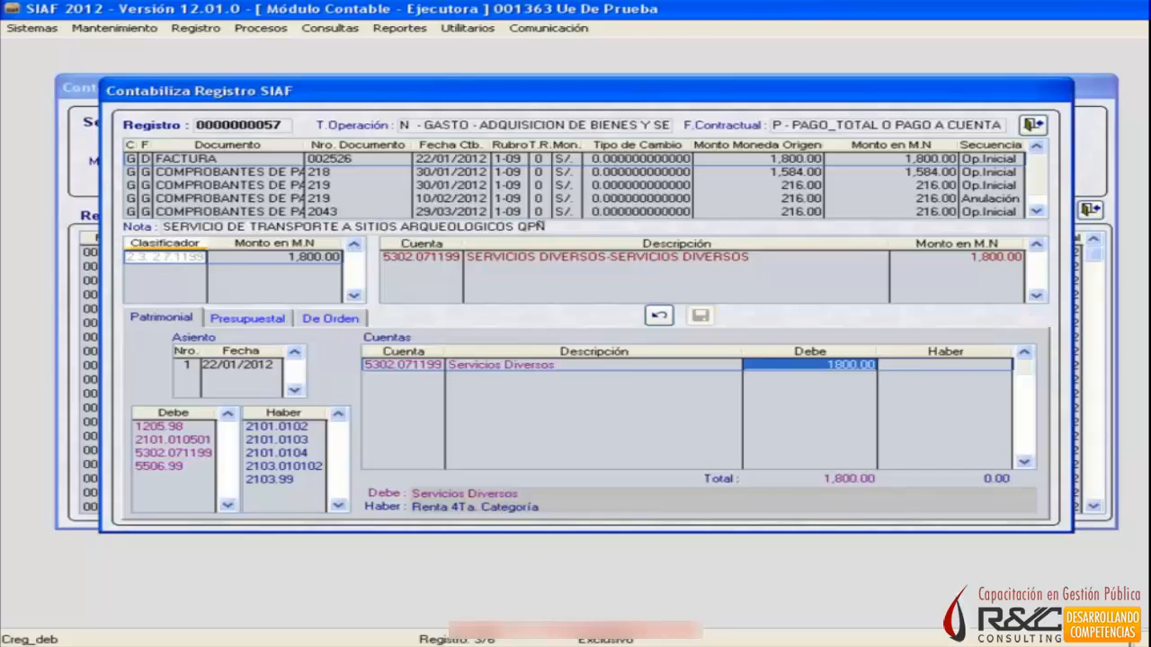
Examine the descriptions of the Haber accounts available for the Factura, comparing the 2101 income-tax accounts with the 2103 payables.
left_click(271, 480)
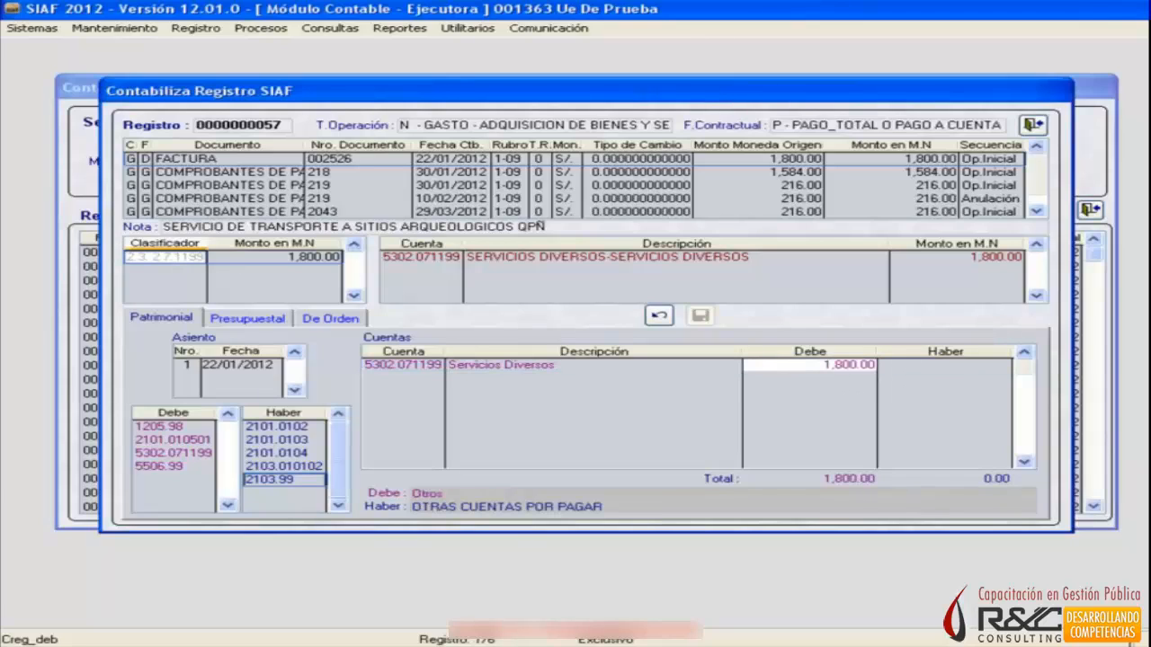
left_click(276, 427)
key("Down")
key("Down")
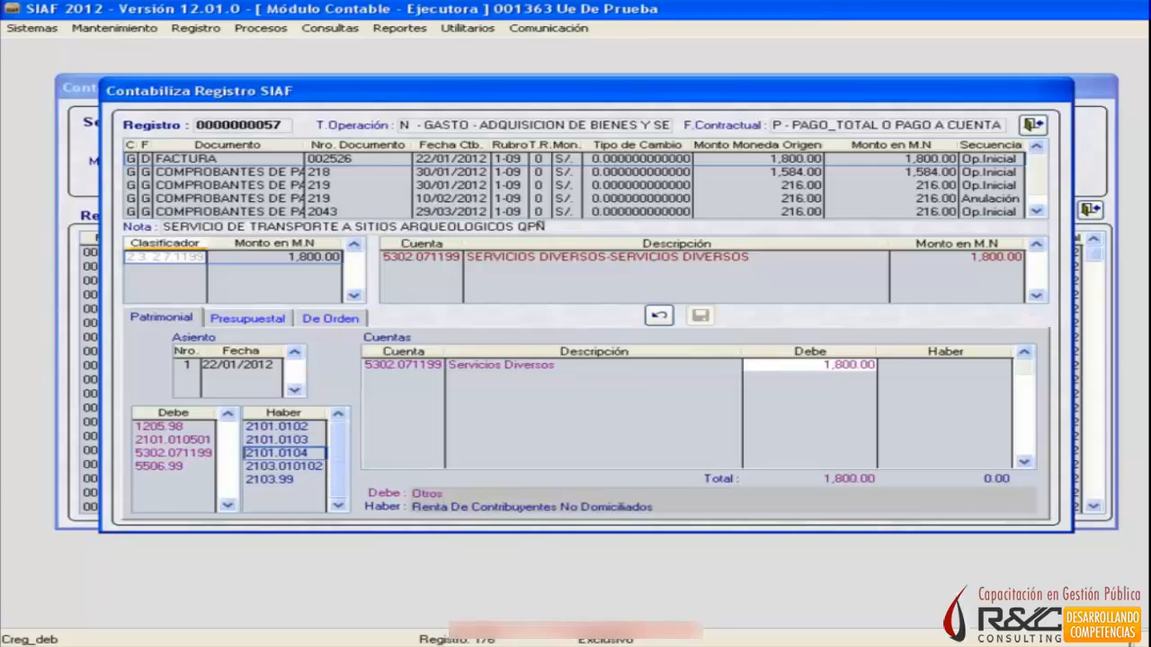
key("Up")
key("Up")
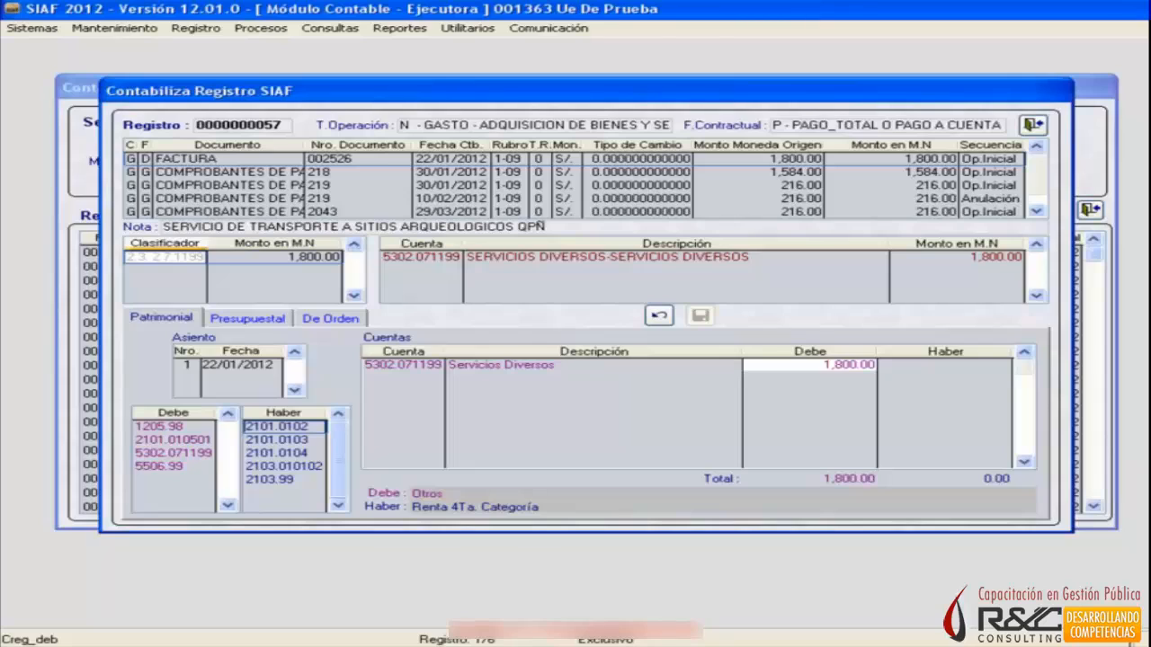
key("Down")
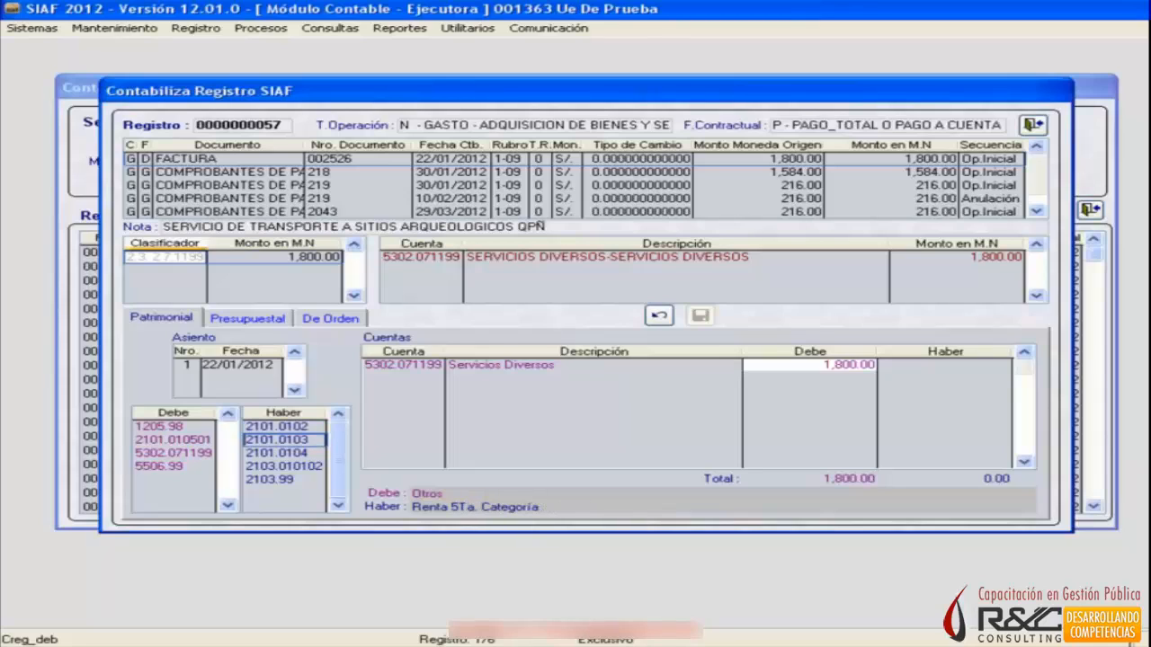
key("Down")
key("Down")
key("Down")
key("Up")
key("Up")
key("Up")
key("Up")
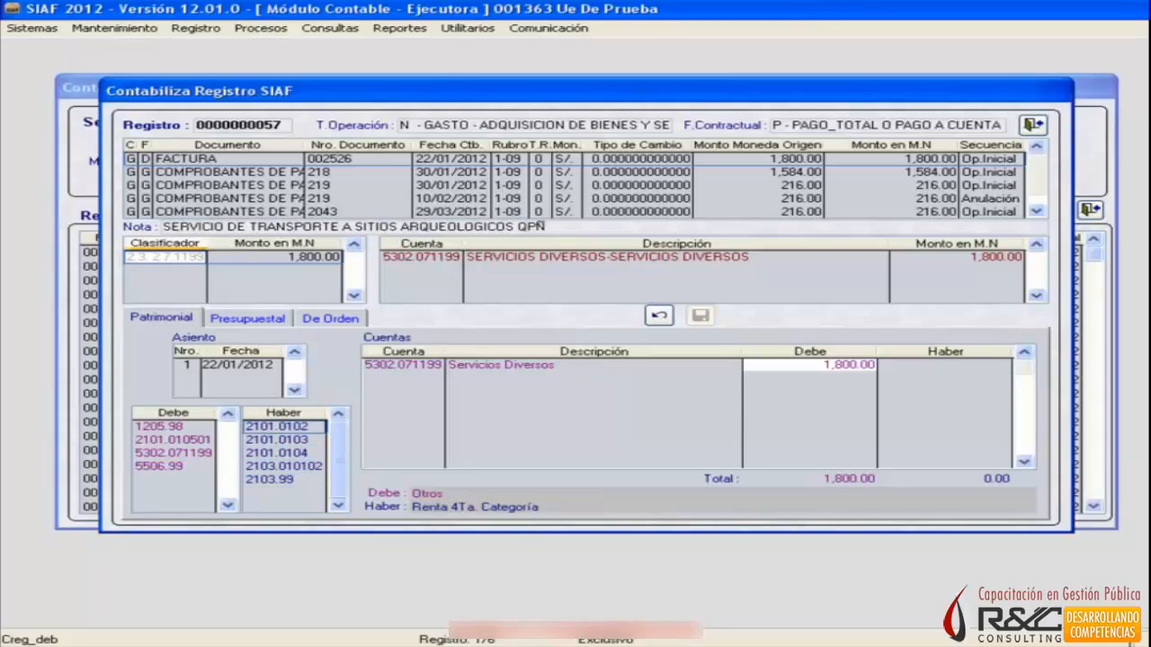
key("Down")
key("Up")
key("Down")
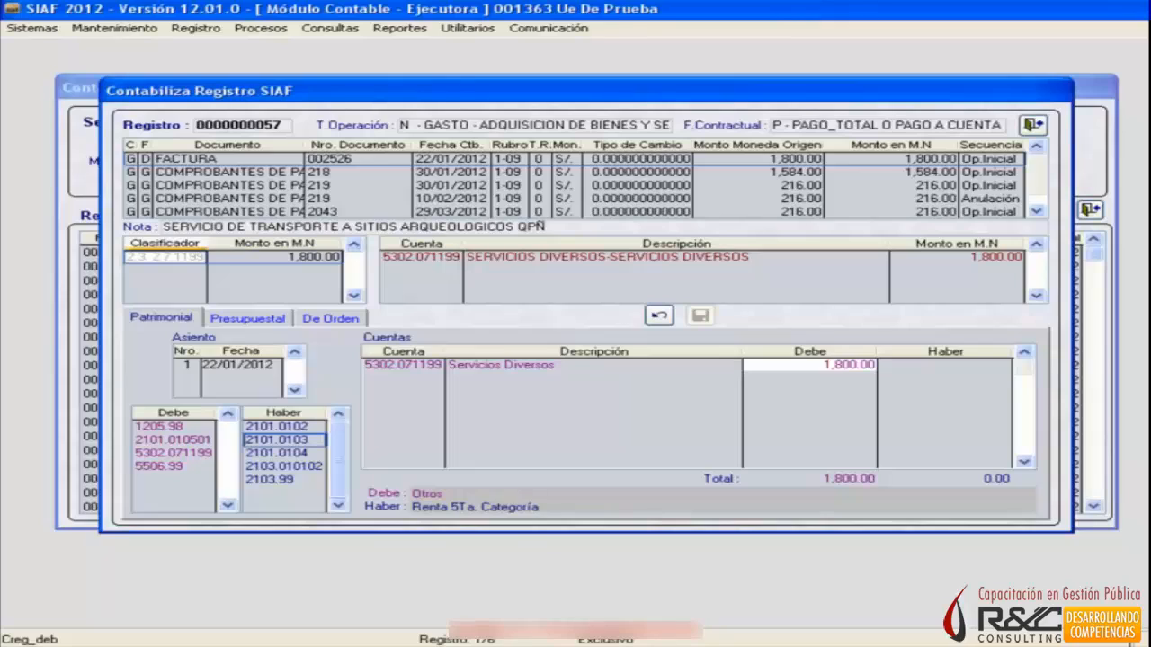
key("Up")
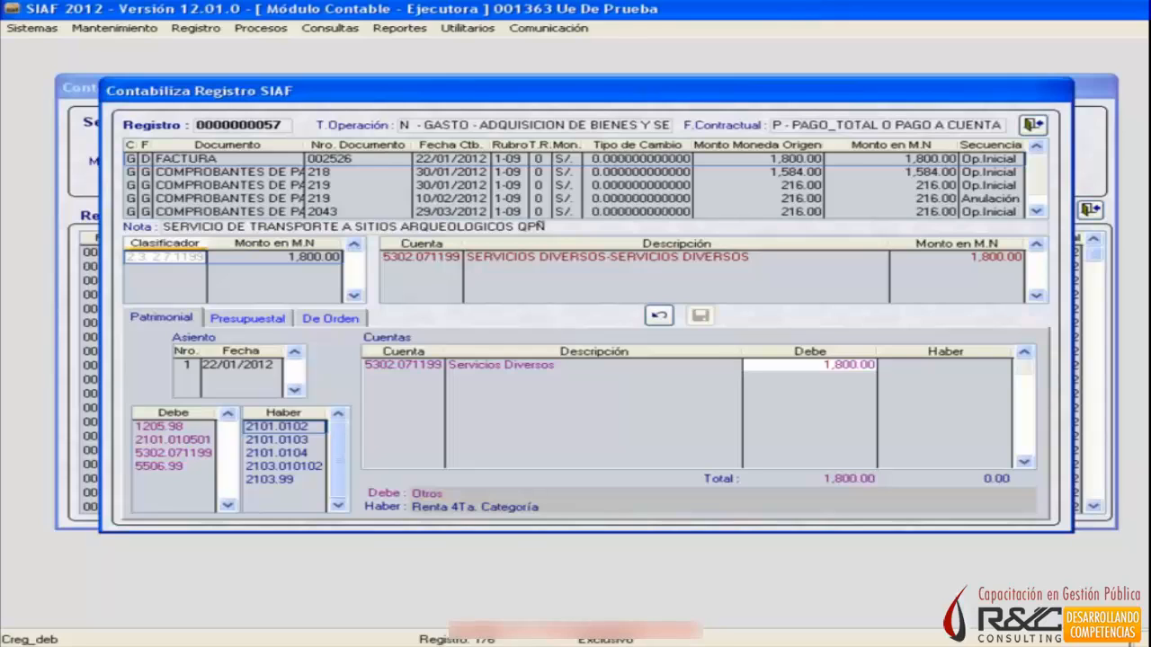
key("Down")
key("Down")
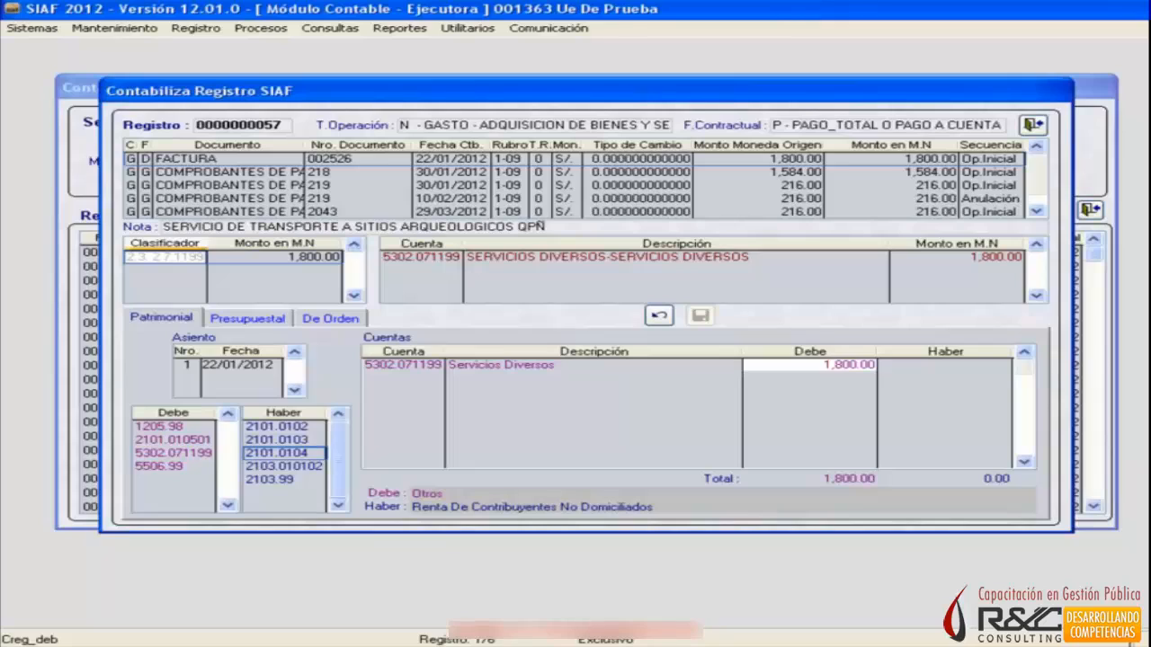
Add account 2103.010102 SERVICIOS with a Haber of 1,800 and save the Factura's Patrimonial entry.
key("Down")
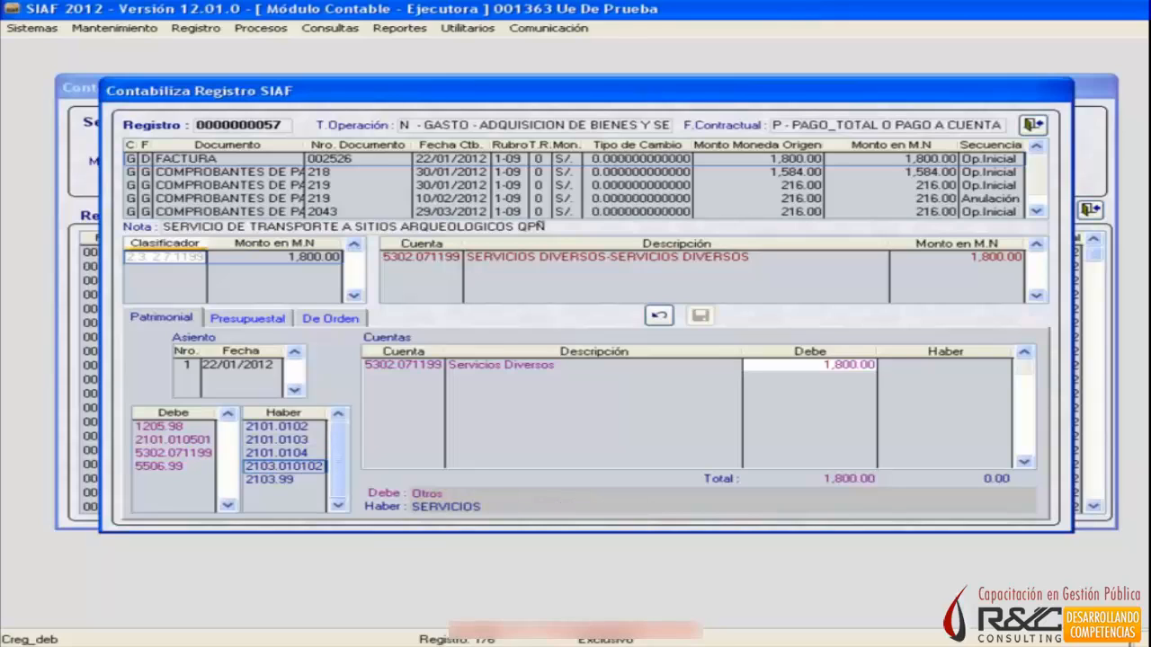
key("Down")
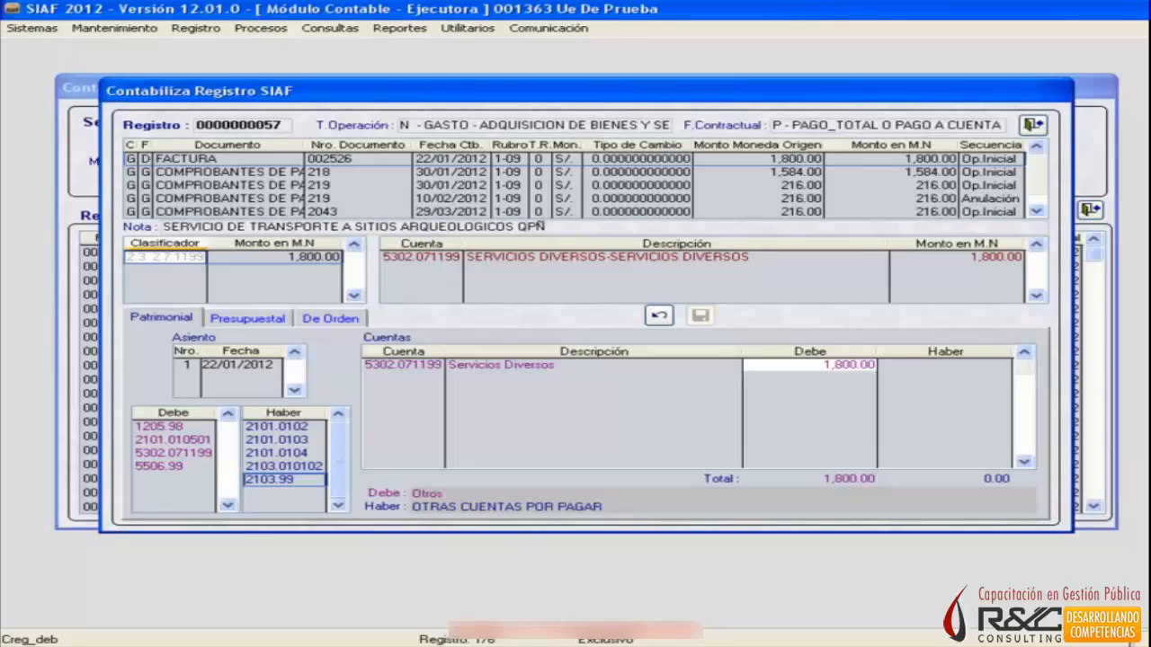
key("Up")
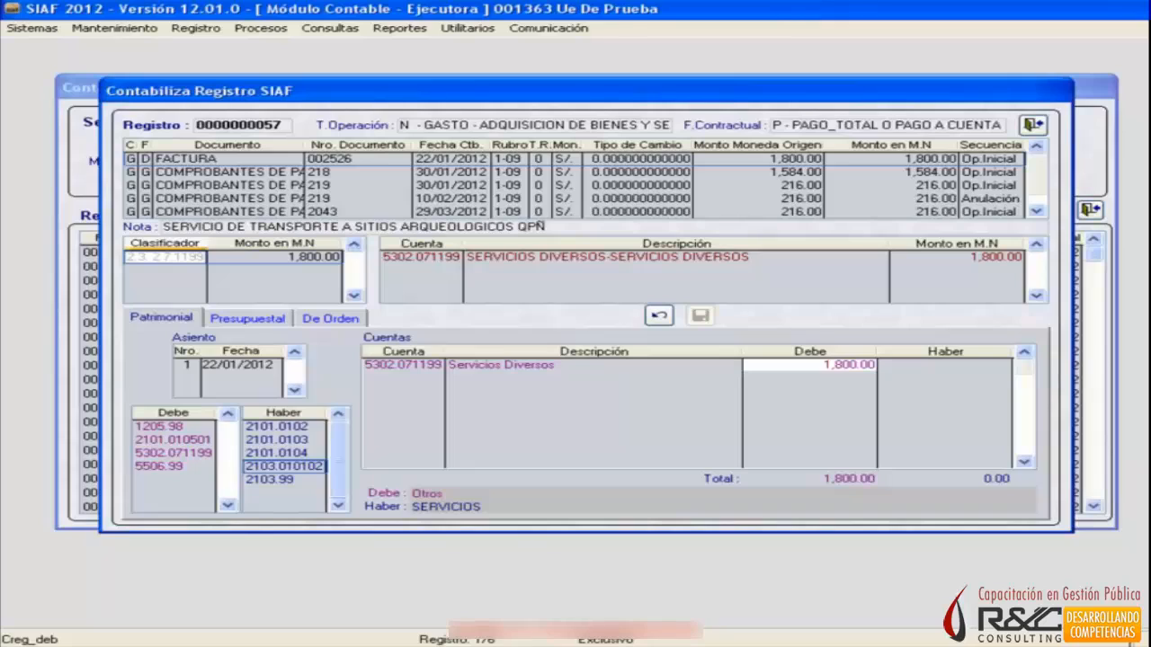
key("Return")
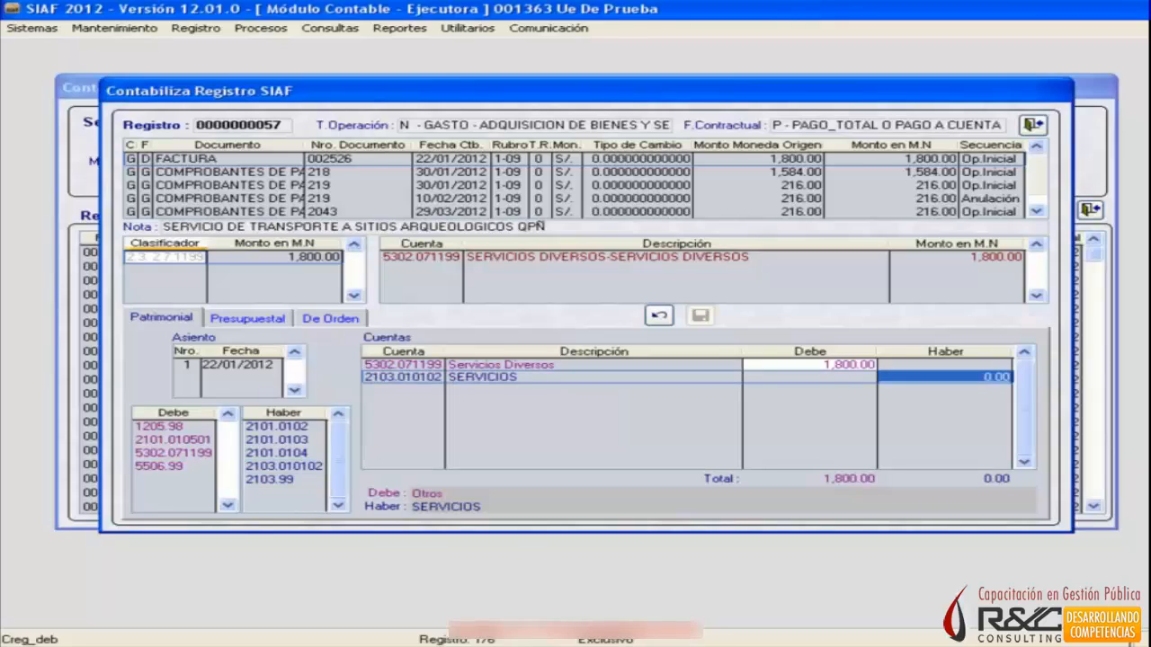
type("1800")
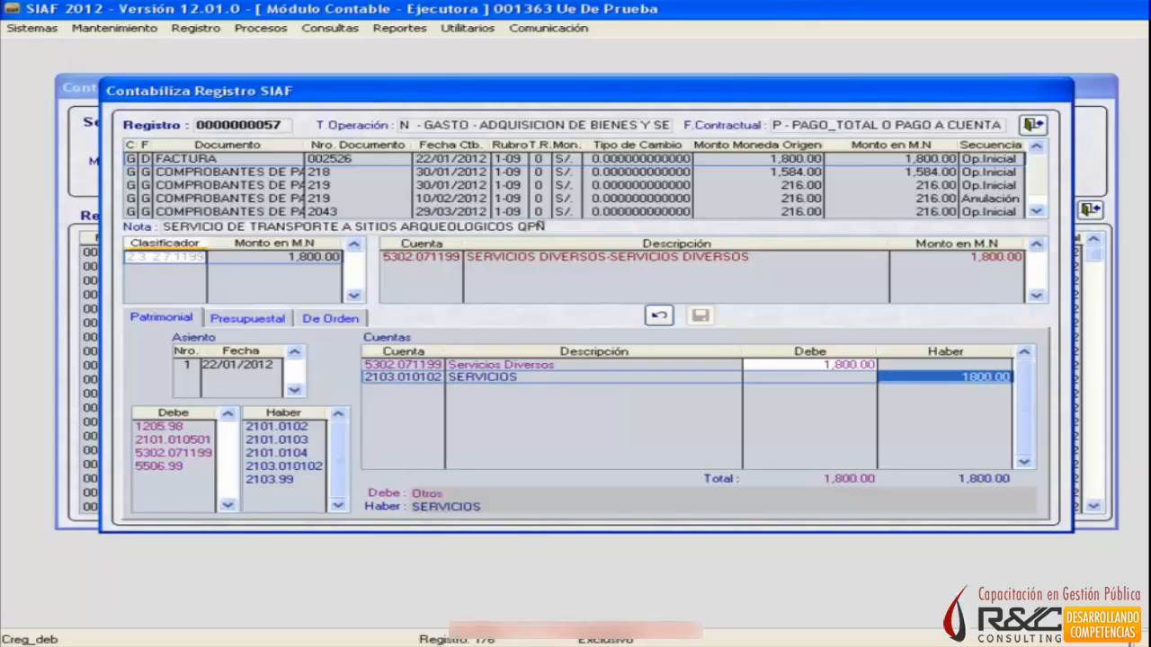
left_click(700, 316)
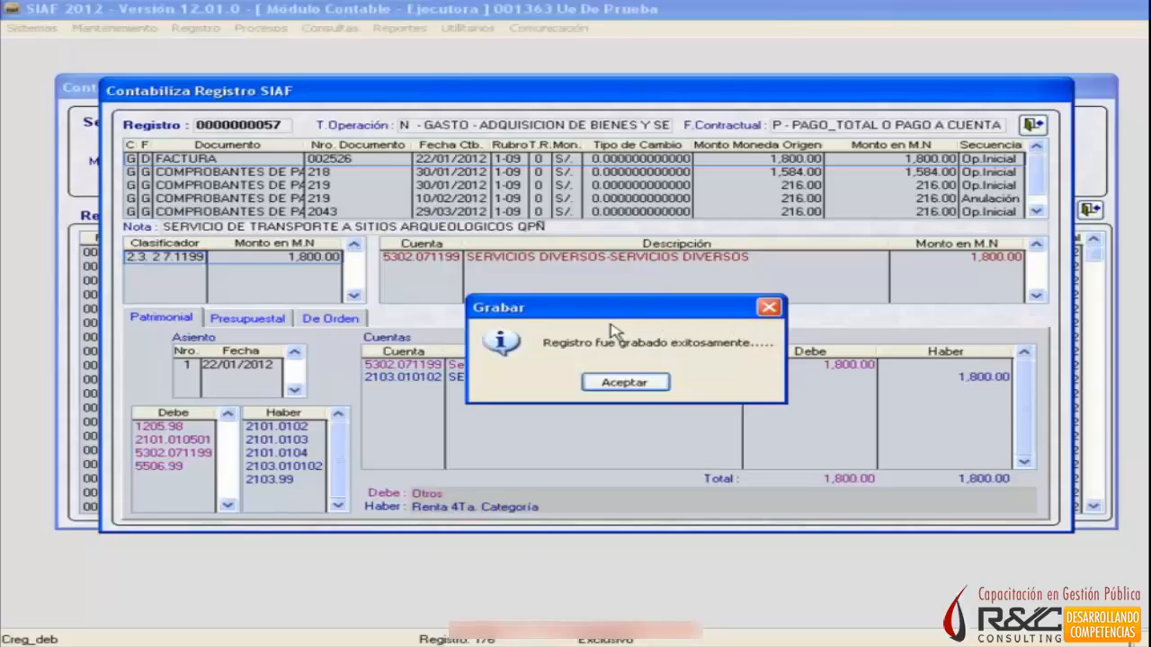
left_click(612, 385)
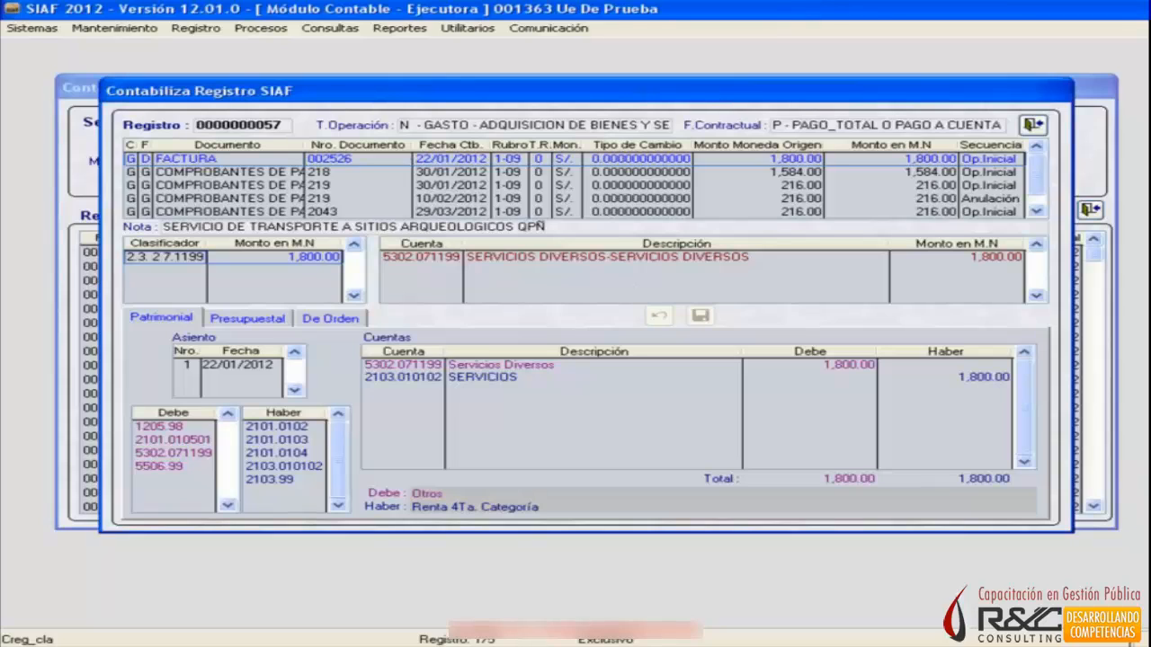
Bring up Comprobante de Pago 218 and examine the descriptions of its available Debe accounts.
left_click(625, 170)
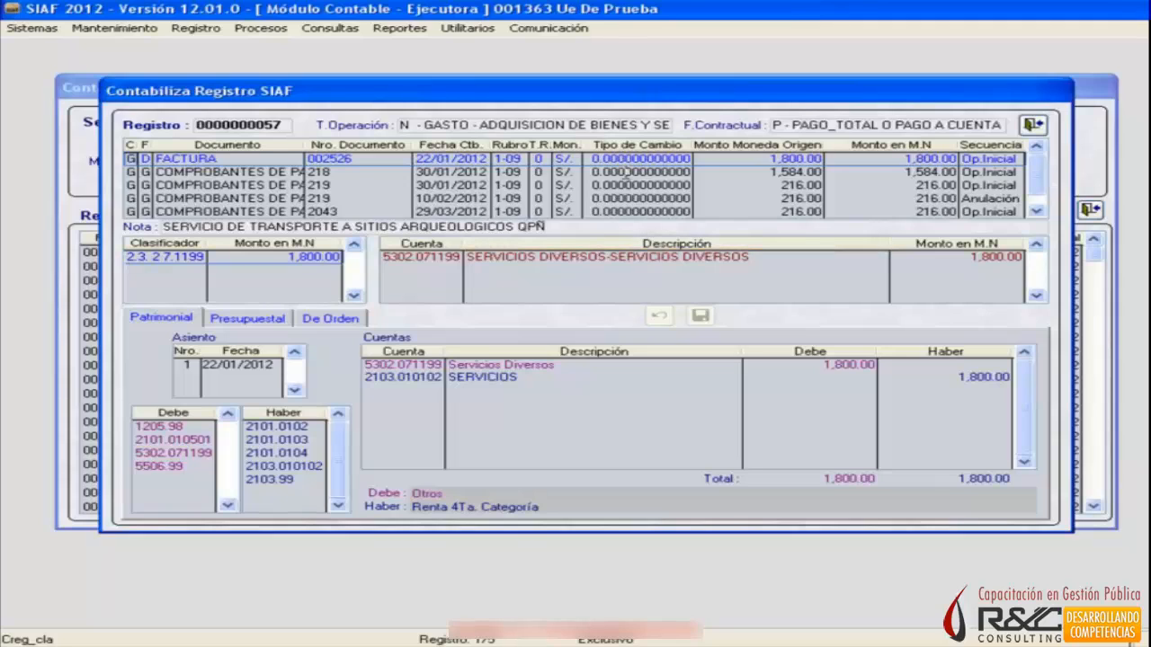
left_click(626, 170)
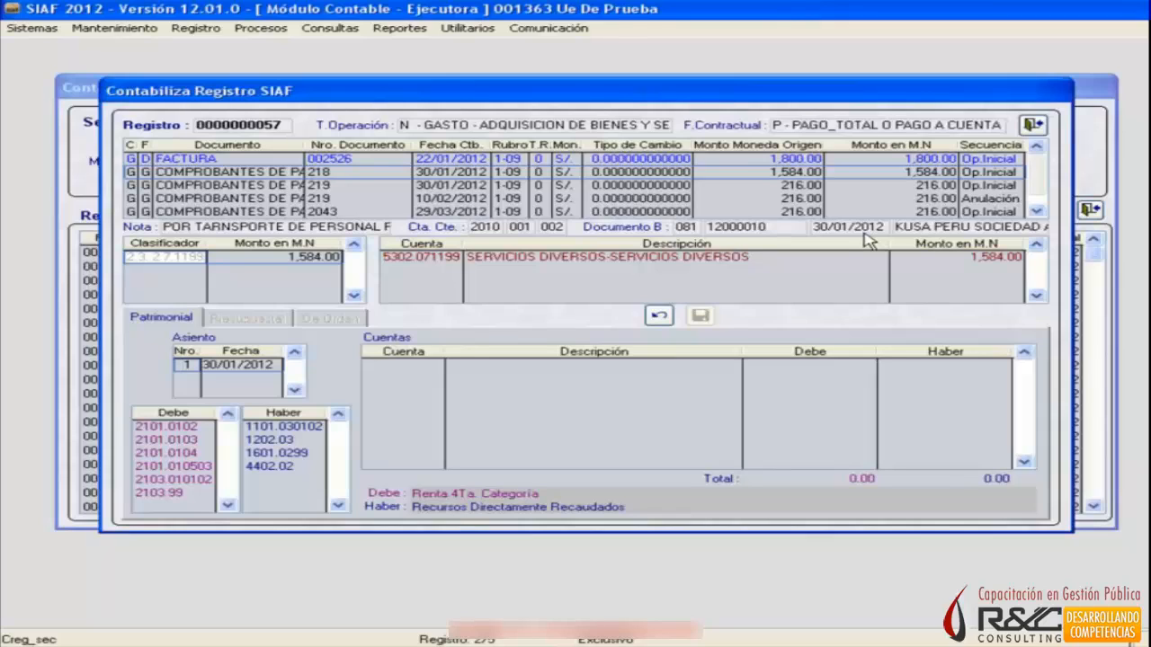
key("Return")
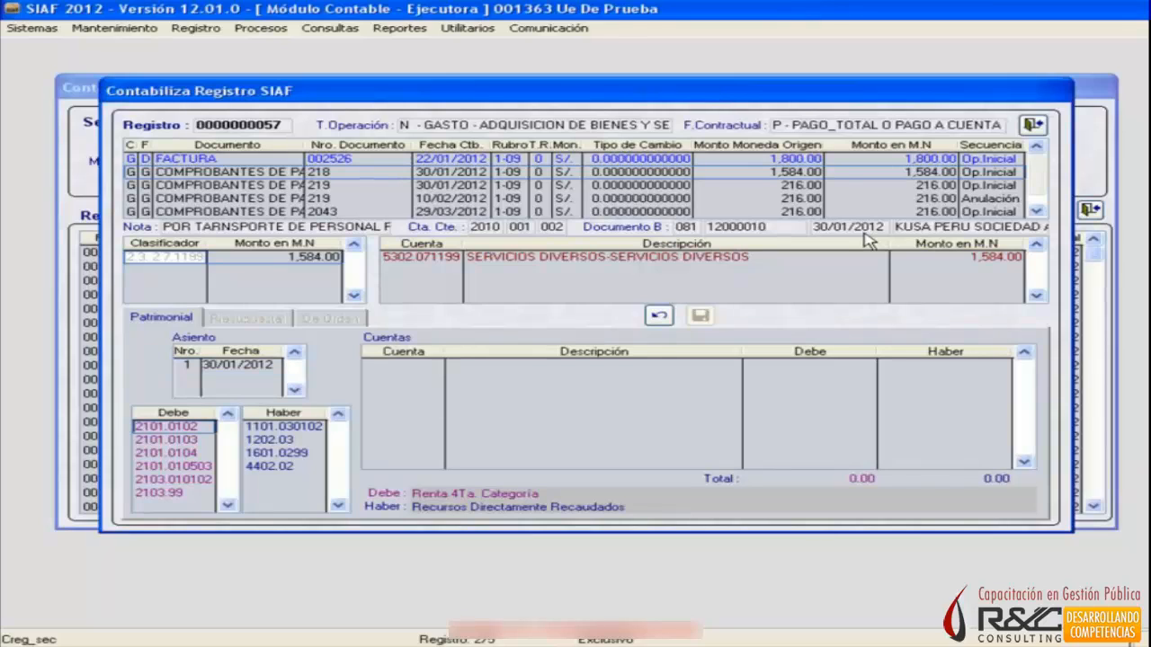
key("Down")
key("Down")
key("Down")
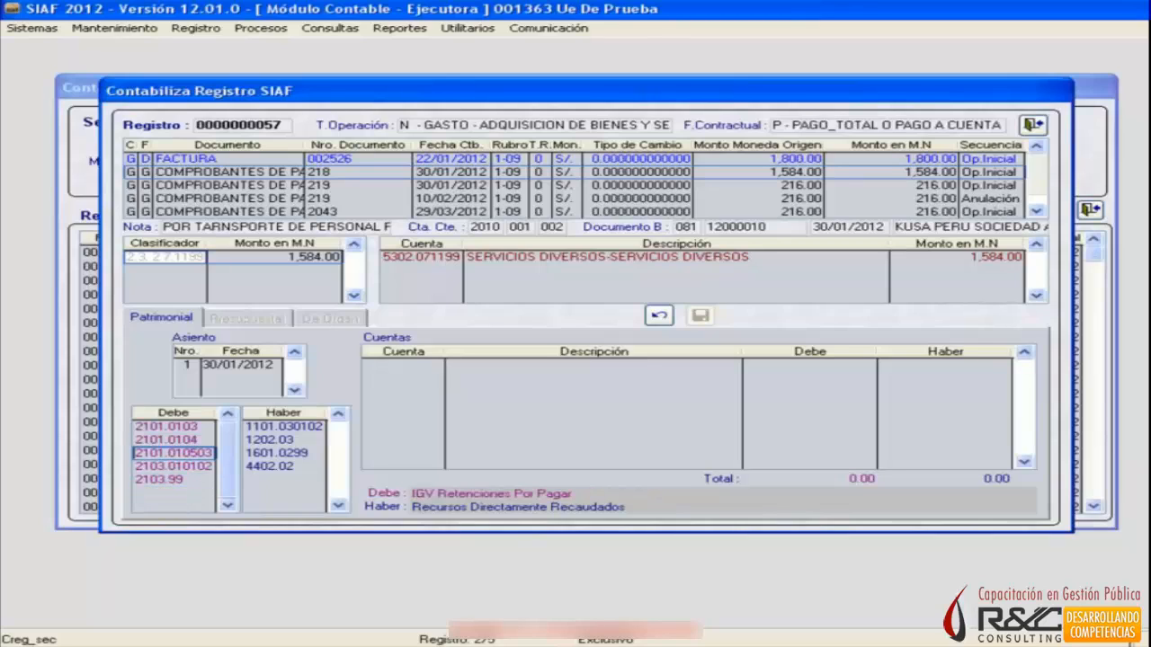
key("Up")
key("Up")
key("Up")
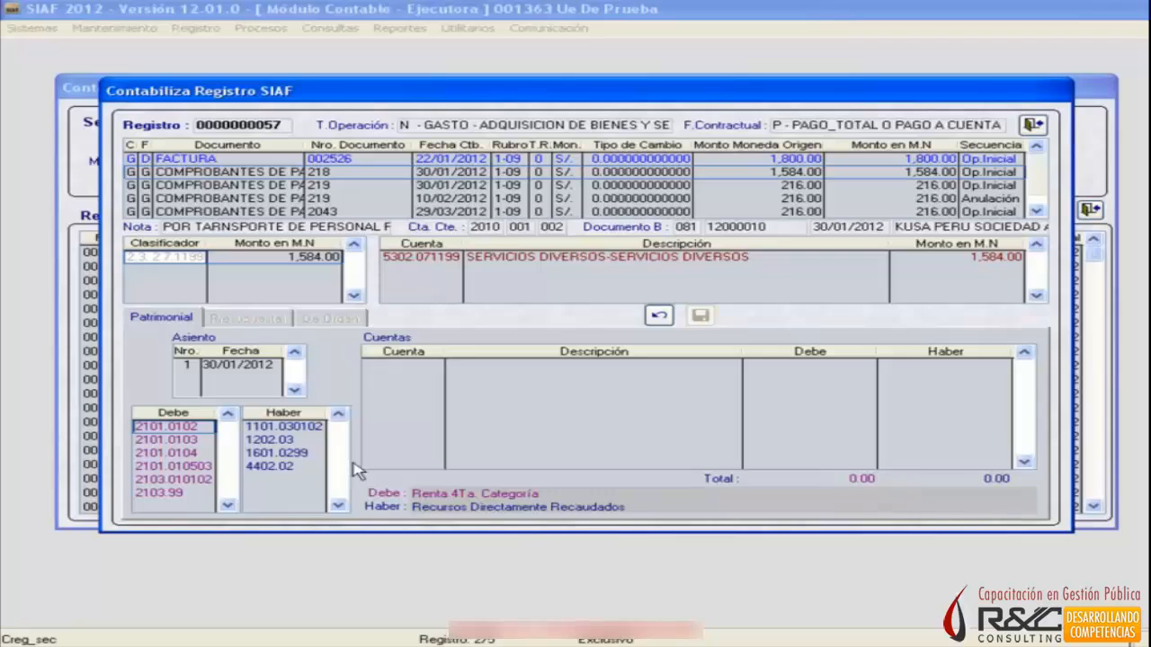
left_click(172, 438)
left_click(198, 425)
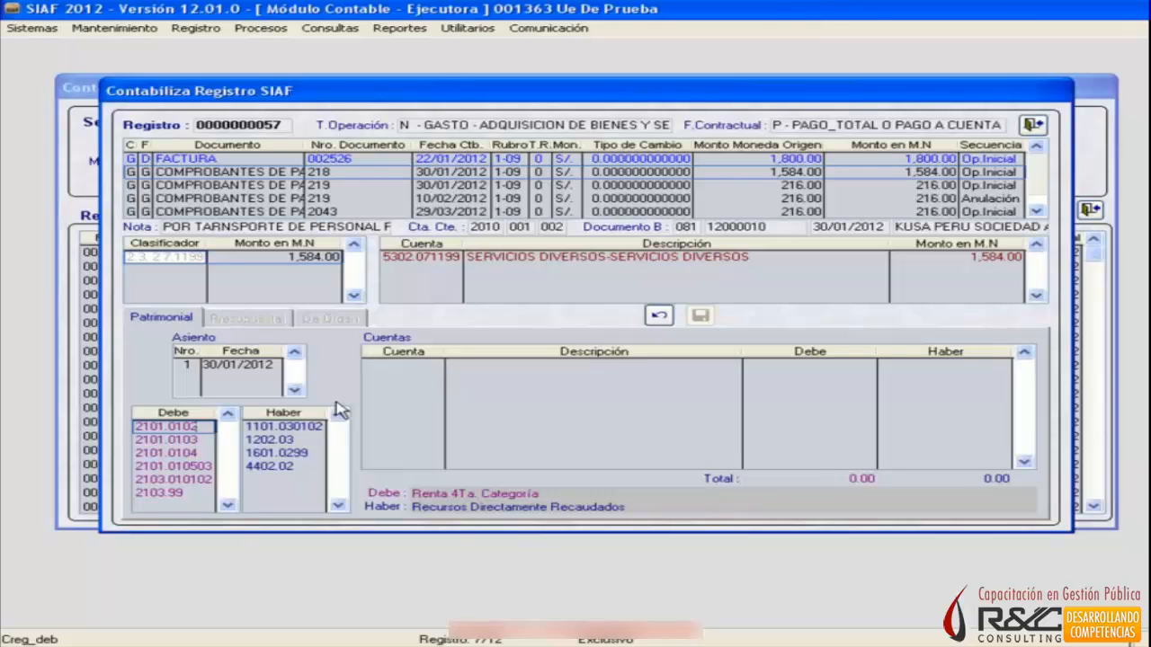
key("Down")
key("Down")
key("Down")
key("Up")
key("Up")
key("Up")
key("Down")
key("Up")
Add account 2103.010102 SERVICIOS to the Patrimonial entry of Comprobante de Pago 218 with a Debe of 1,584.
key("Down")
key("Down")
key("Down")
key("Down")
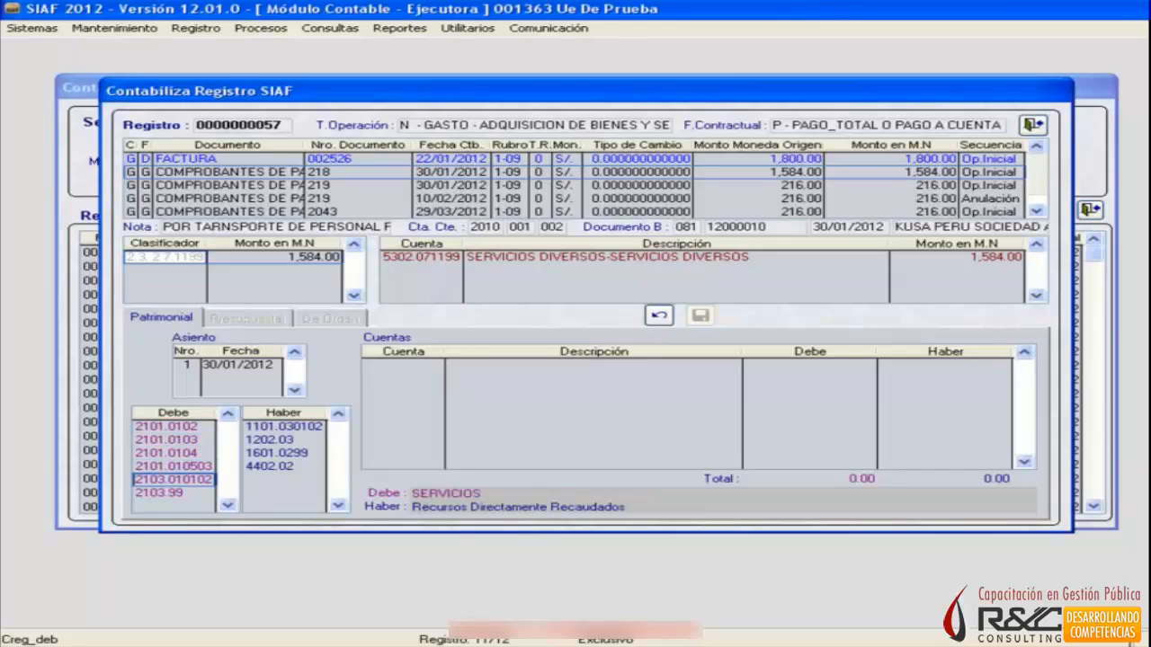
key("Return")
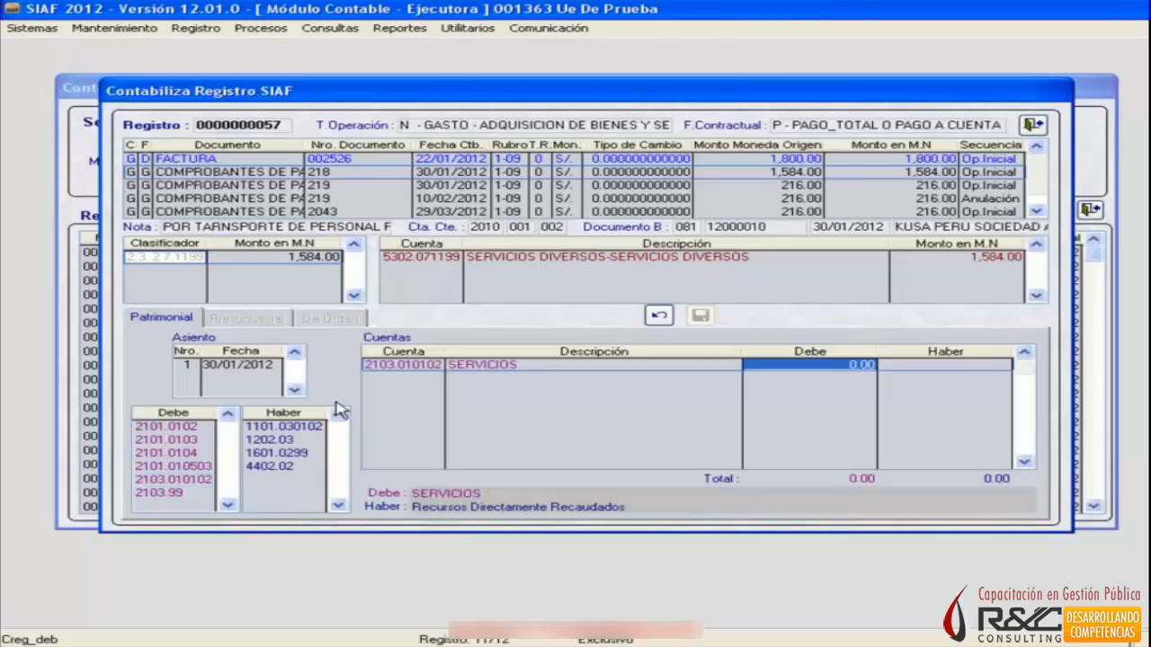
type("1584")
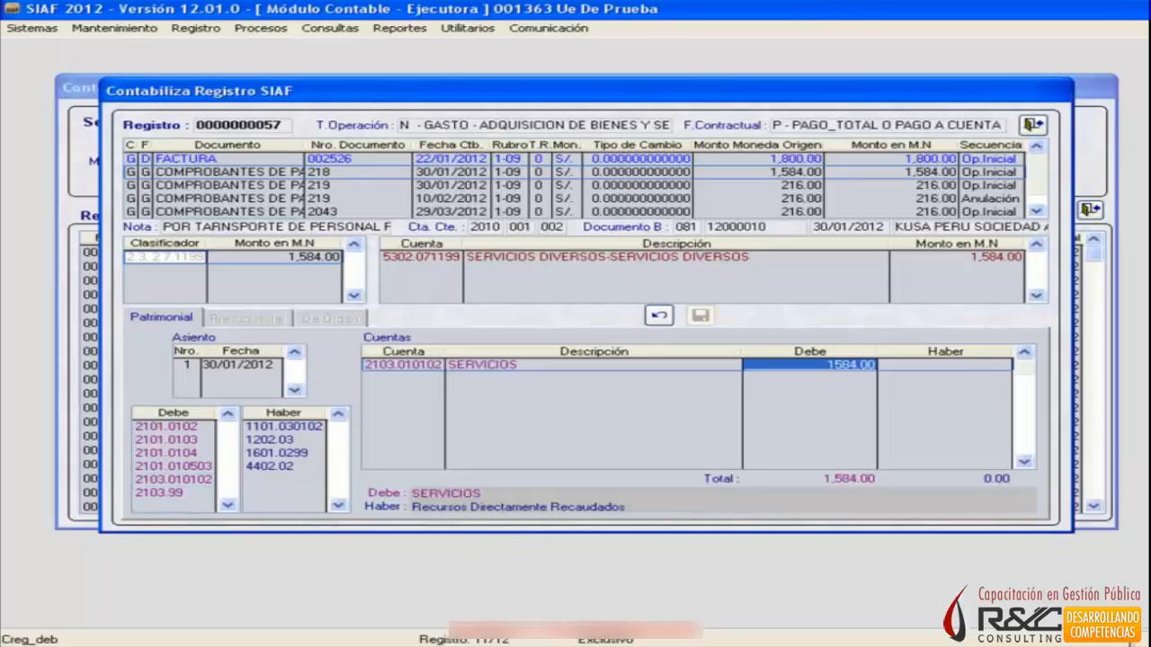
key("Return")
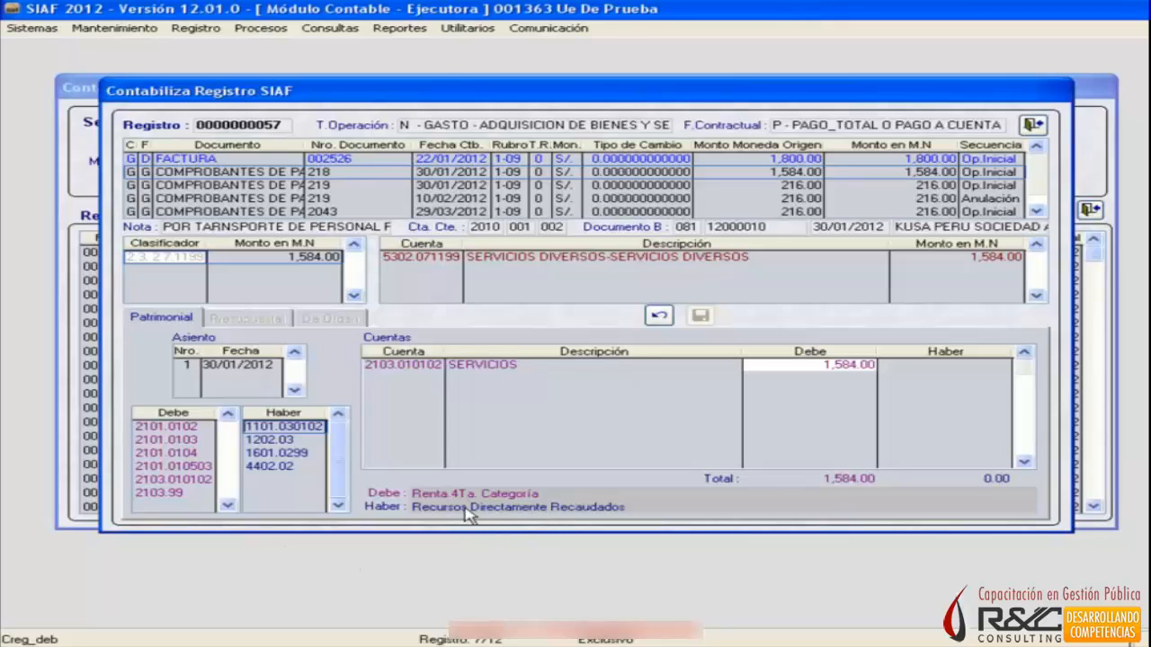
Add account 1101.030102 Recursos Directamente Recaudados with a Haber of 1,584 and save the Patrimonial entry of Comprobante de Pago 218.
left_click(274, 438)
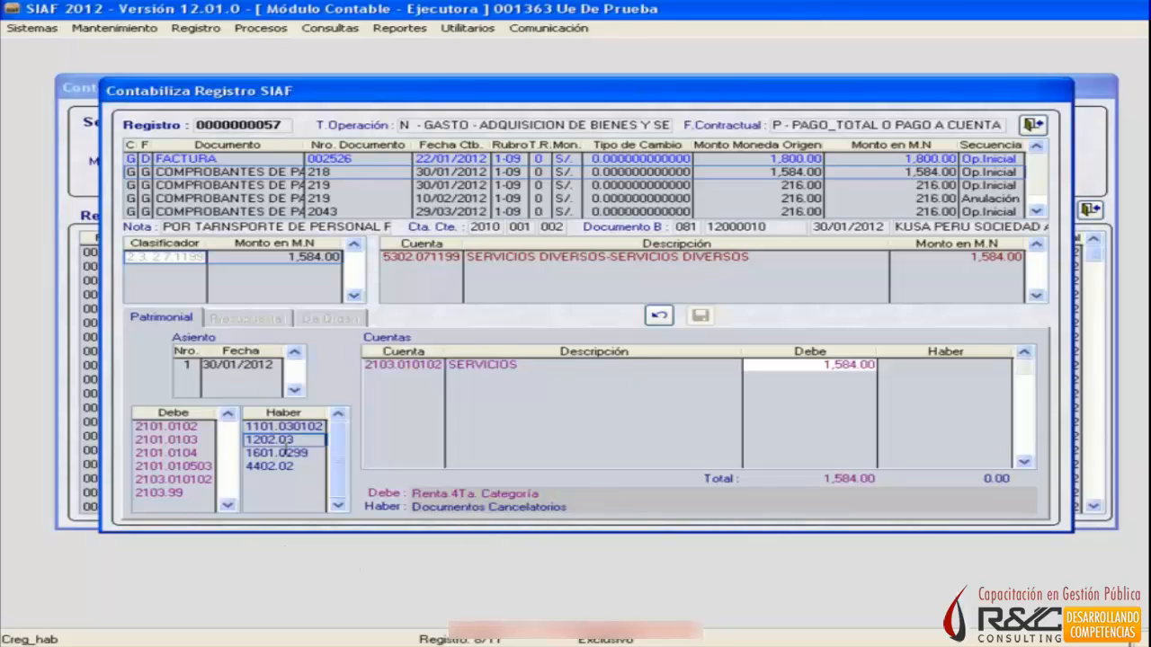
left_click(284, 452)
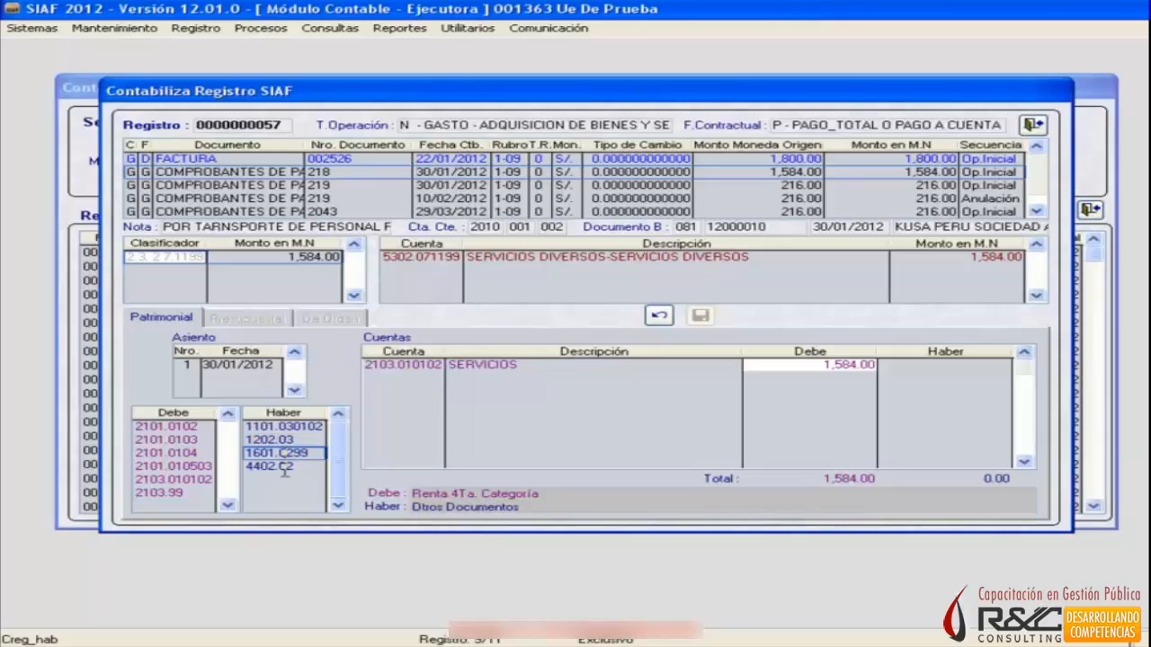
left_click(282, 466)
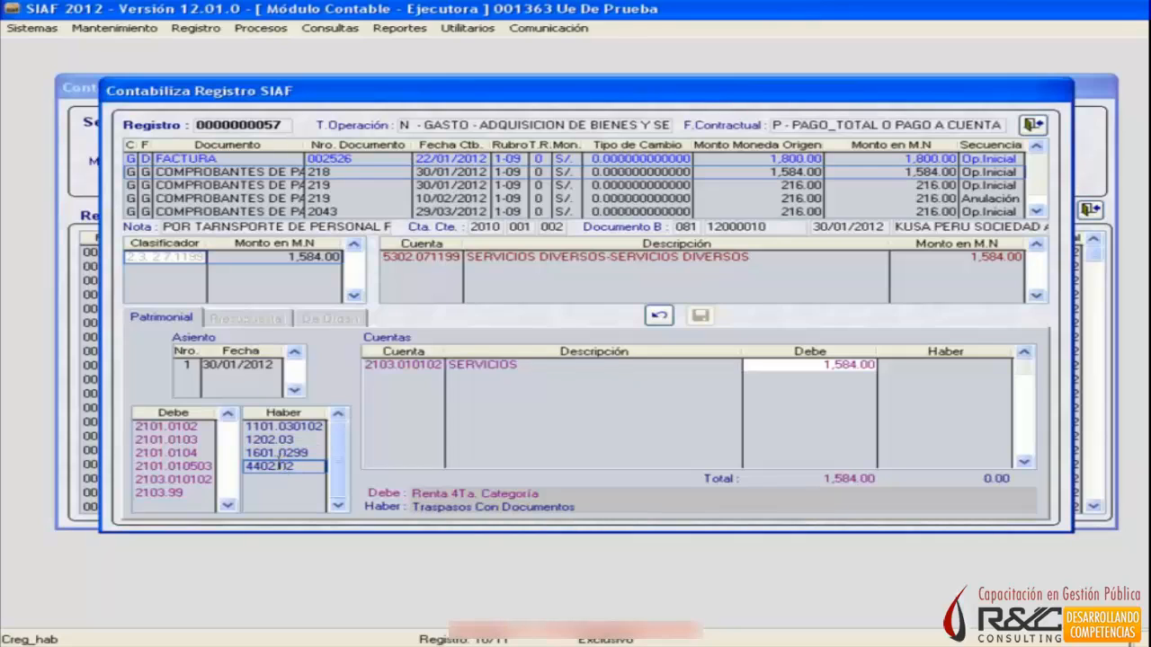
left_click(272, 426)
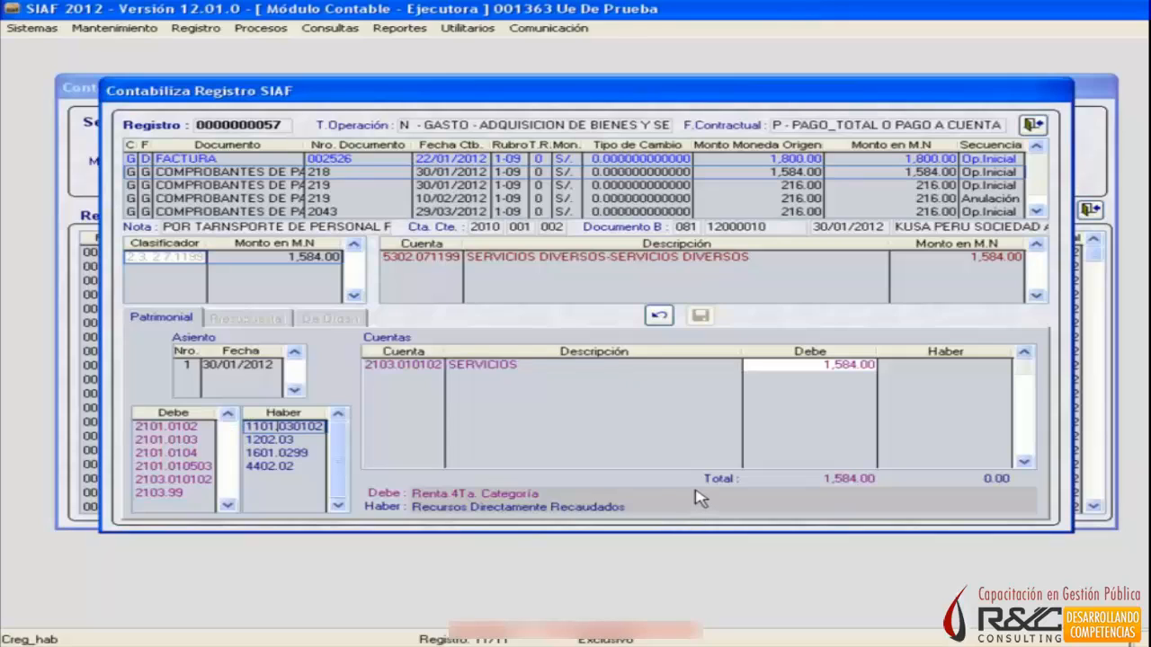
key("Return")
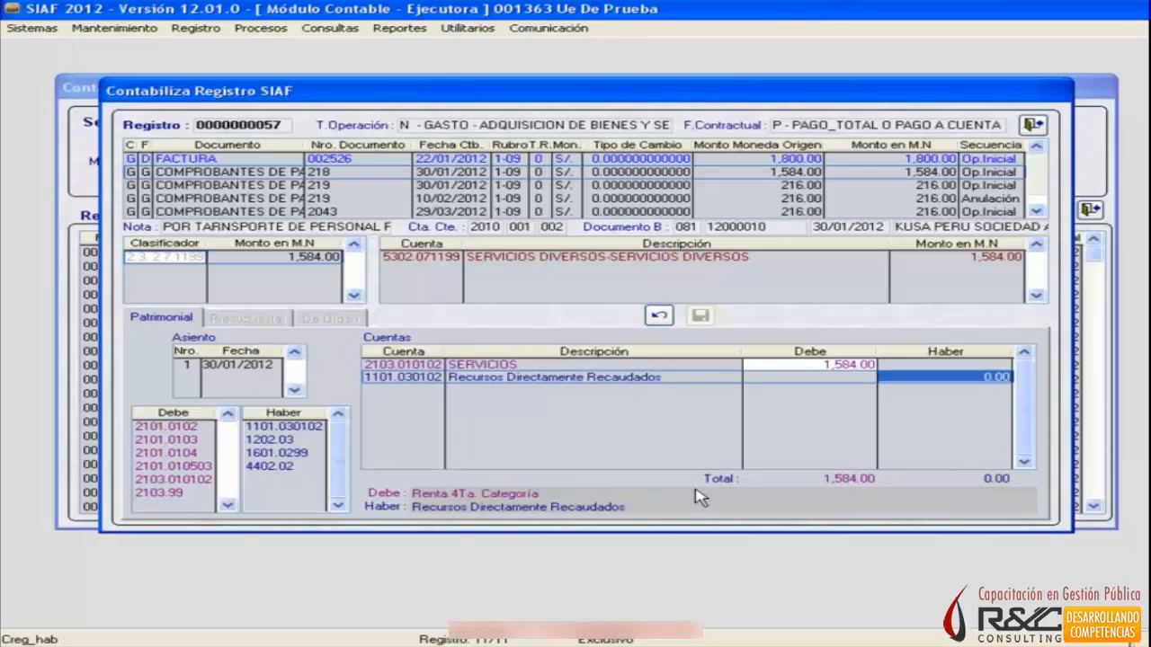
type("1584")
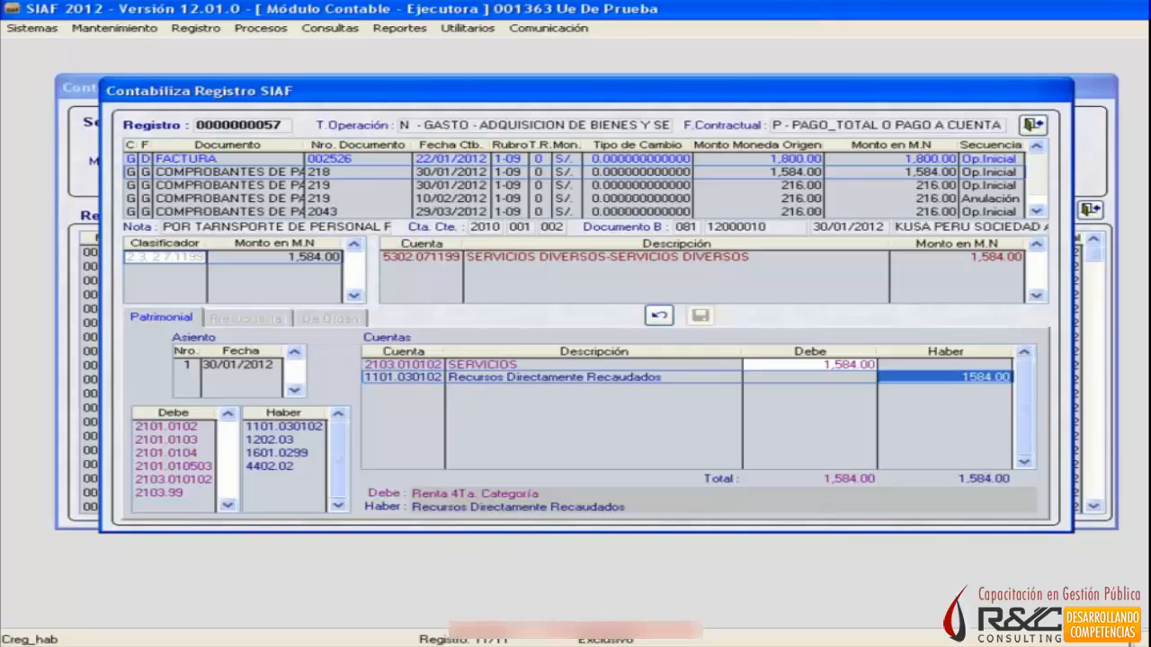
key("Return")
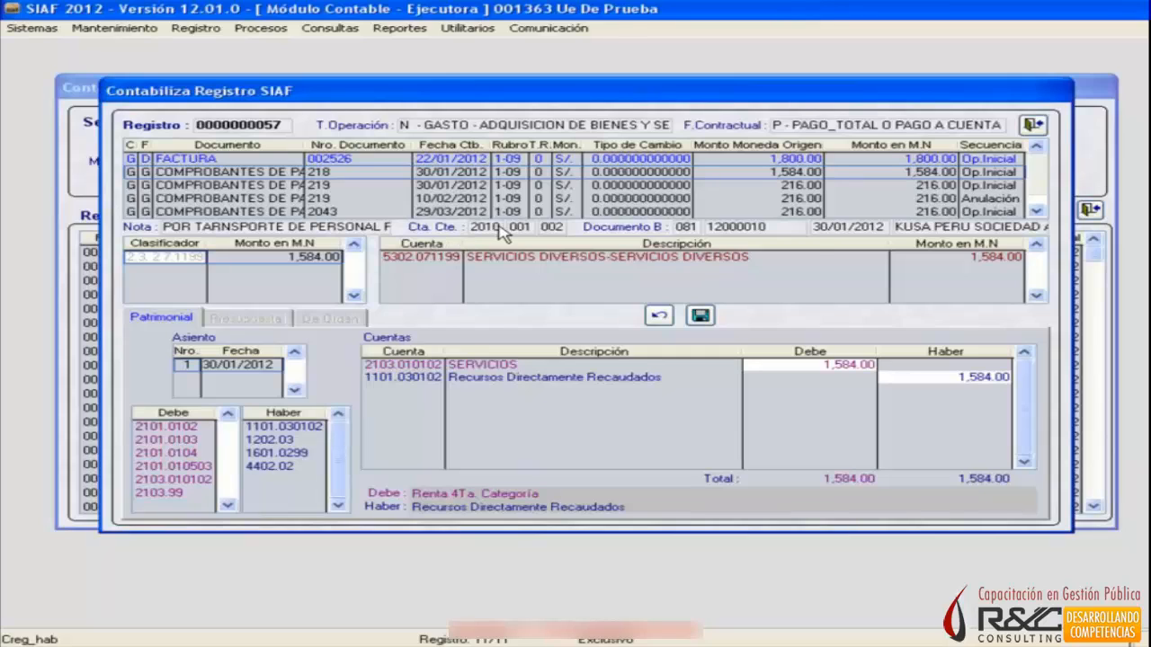
mouse_move(526, 233)
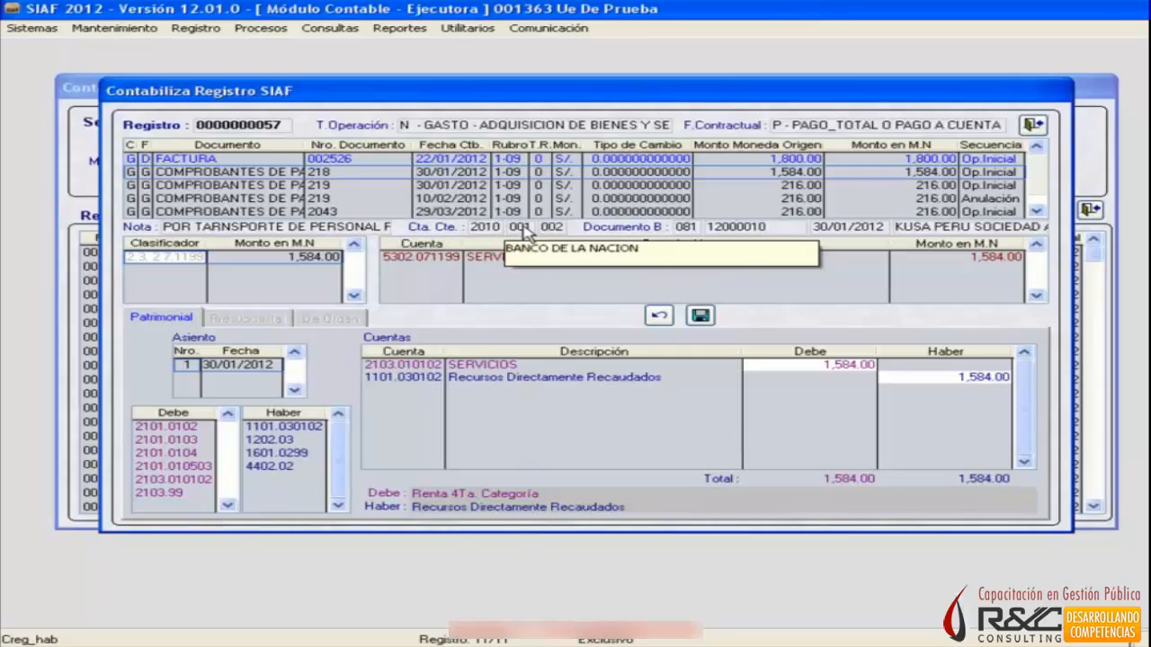
left_click(699, 317)
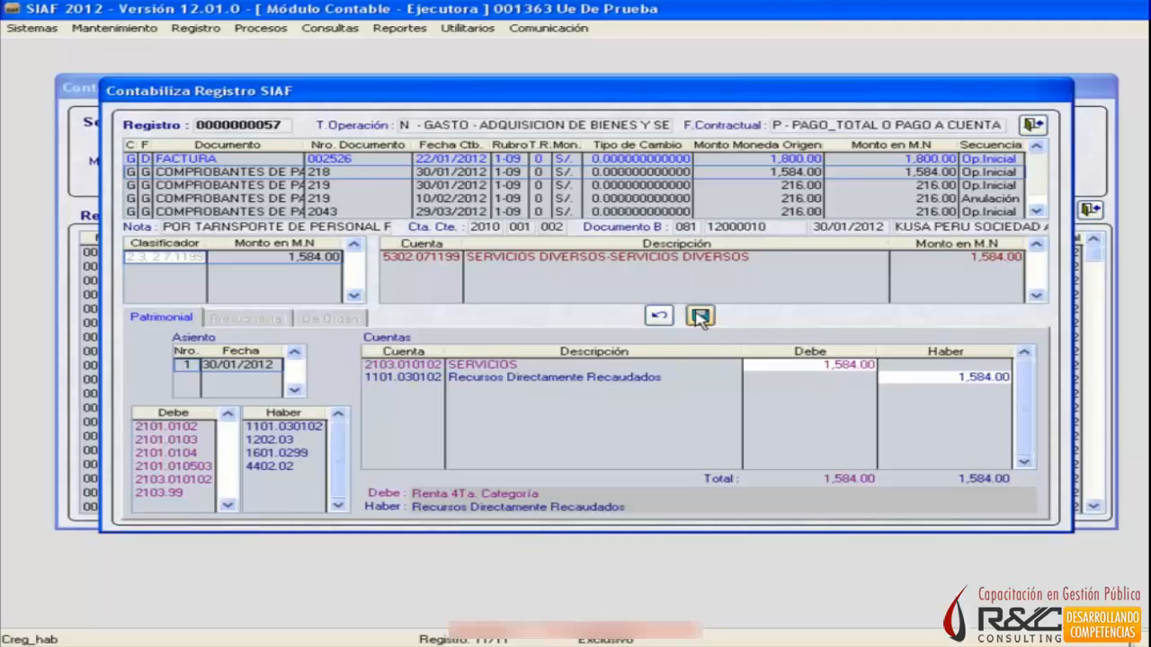
left_click(629, 383)
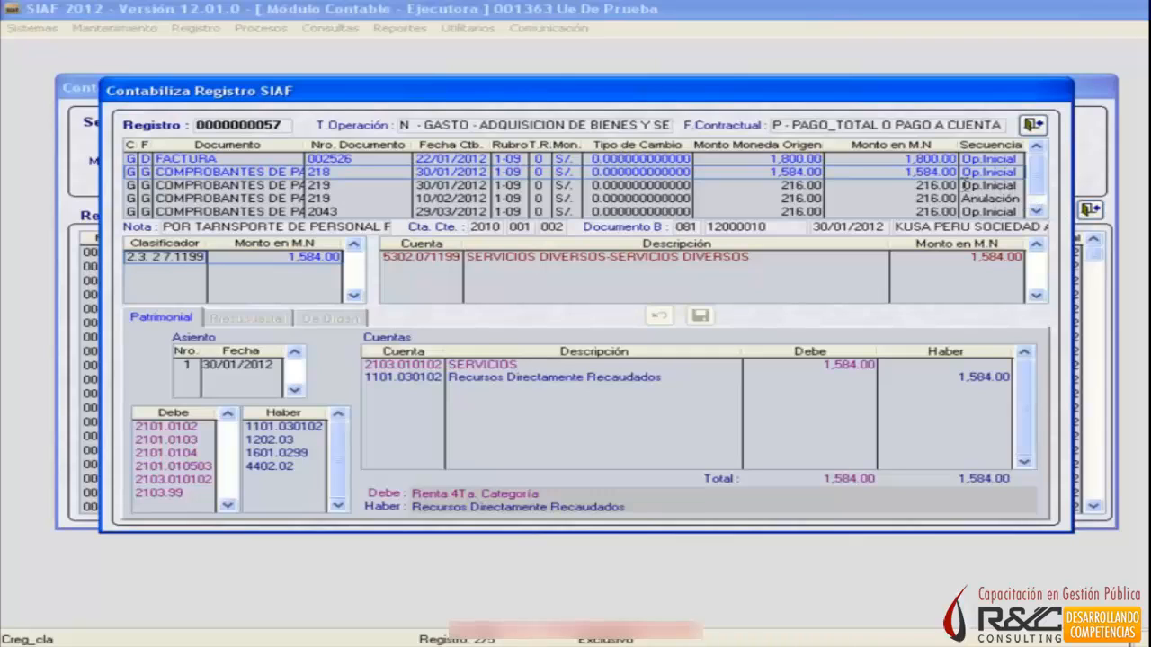
Bring up Comprobante de Pago 219 dated 30/01/2012 and add account 2103.010102 SERVICIOS to its Patrimonial entry with a Debe of 216.
left_click(830, 188)
left_click(830, 188)
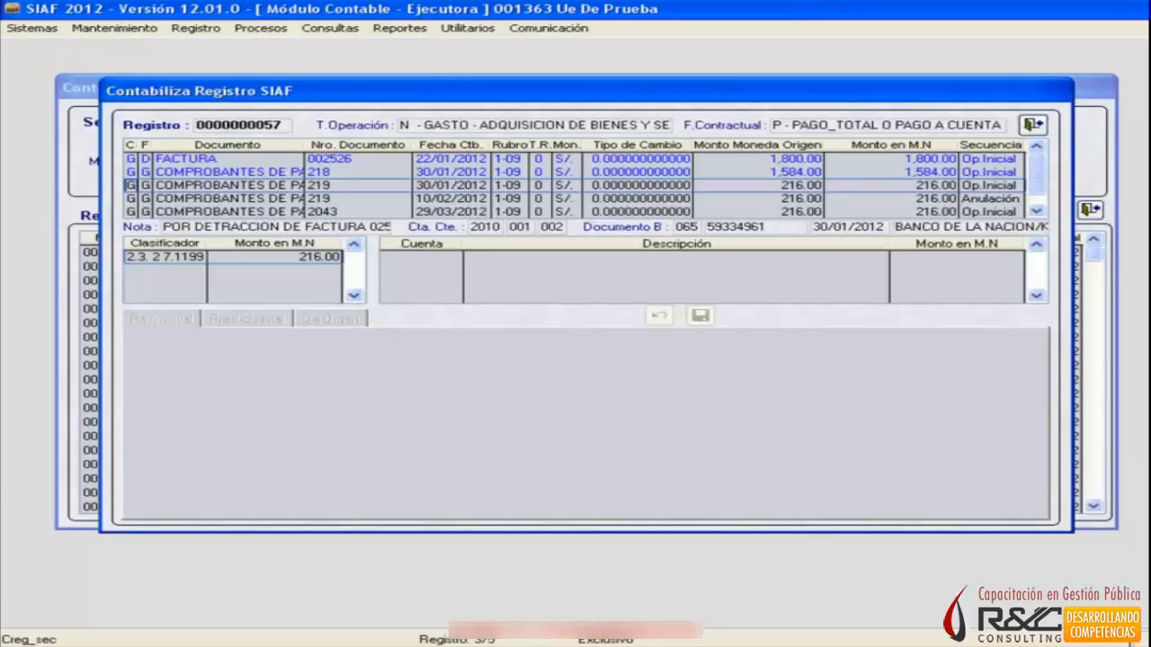
left_click(165, 257)
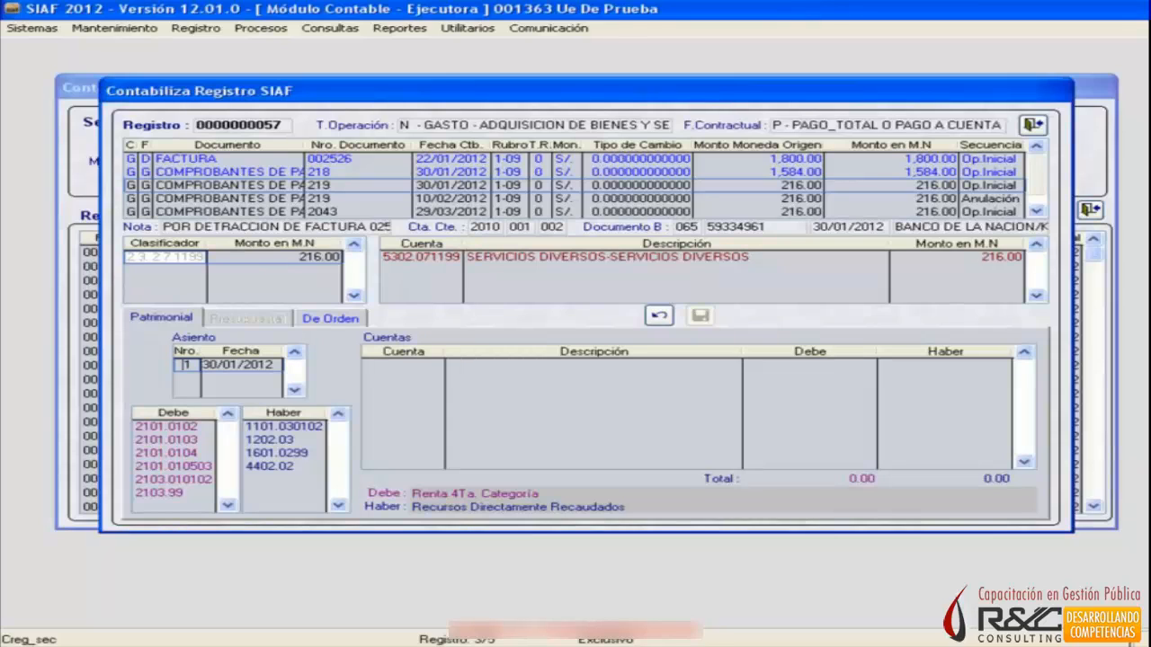
left_click(171, 427)
key("Down")
key("Down")
key("Down")
key("Down")
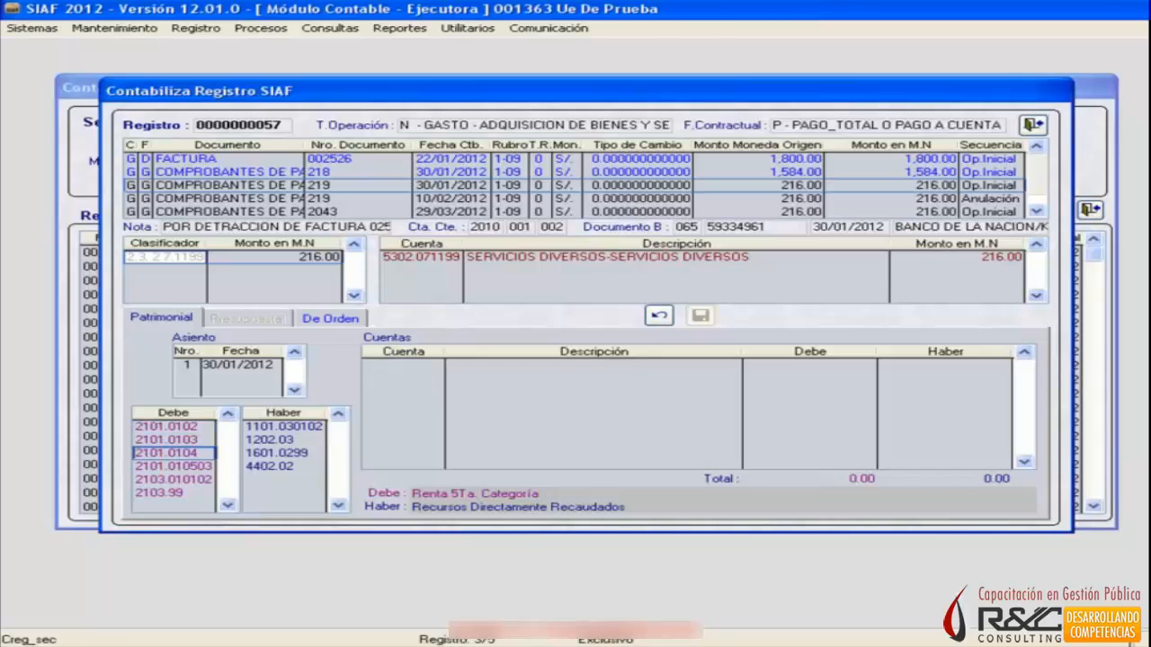
key("Down")
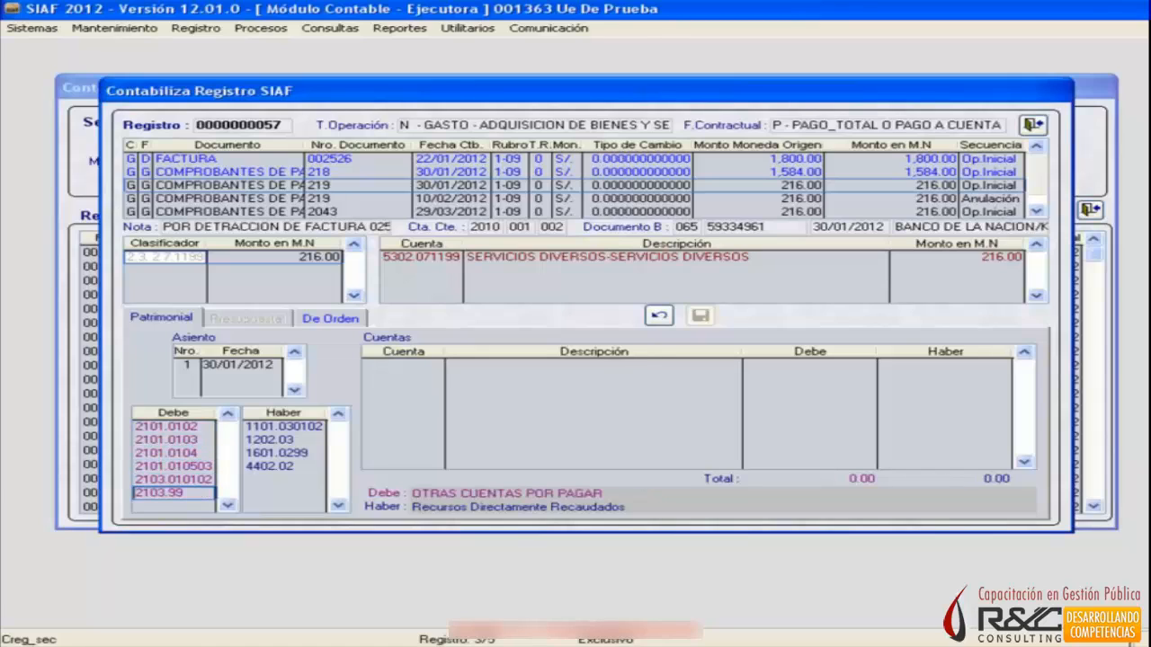
key("Up")
key("Return")
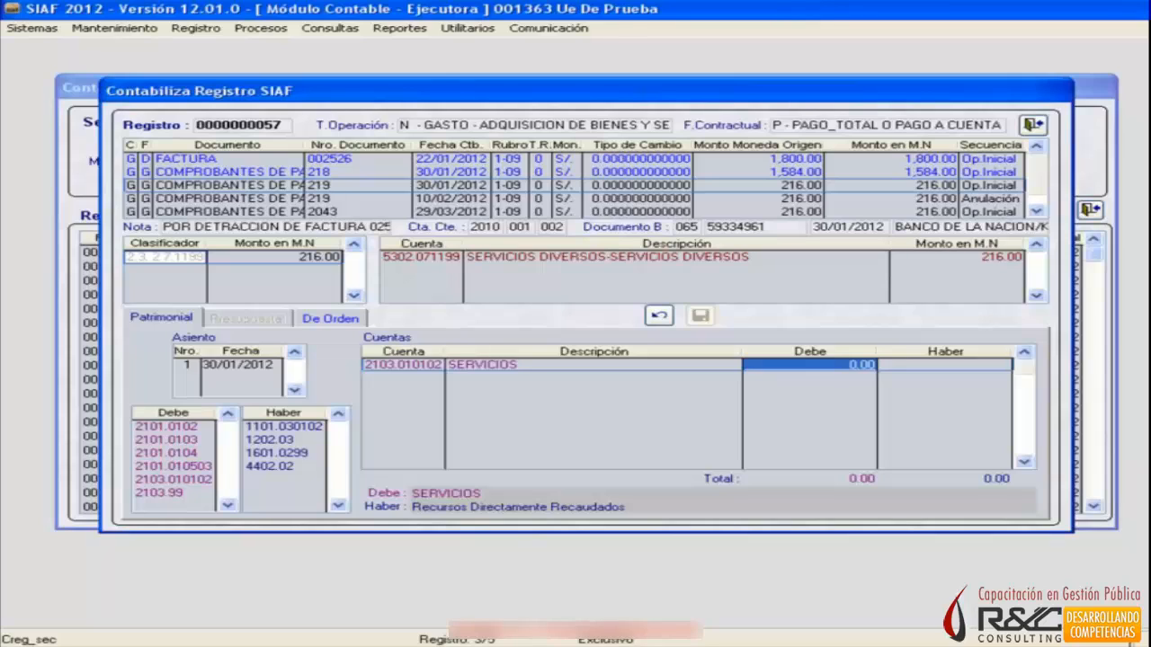
type("216")
key("Return")
Add account 1101.030102 Recursos Directamente Recaudados to the Patrimonial entry of Comprobante de Pago 219 with a Haber of 216.
left_click(283, 466)
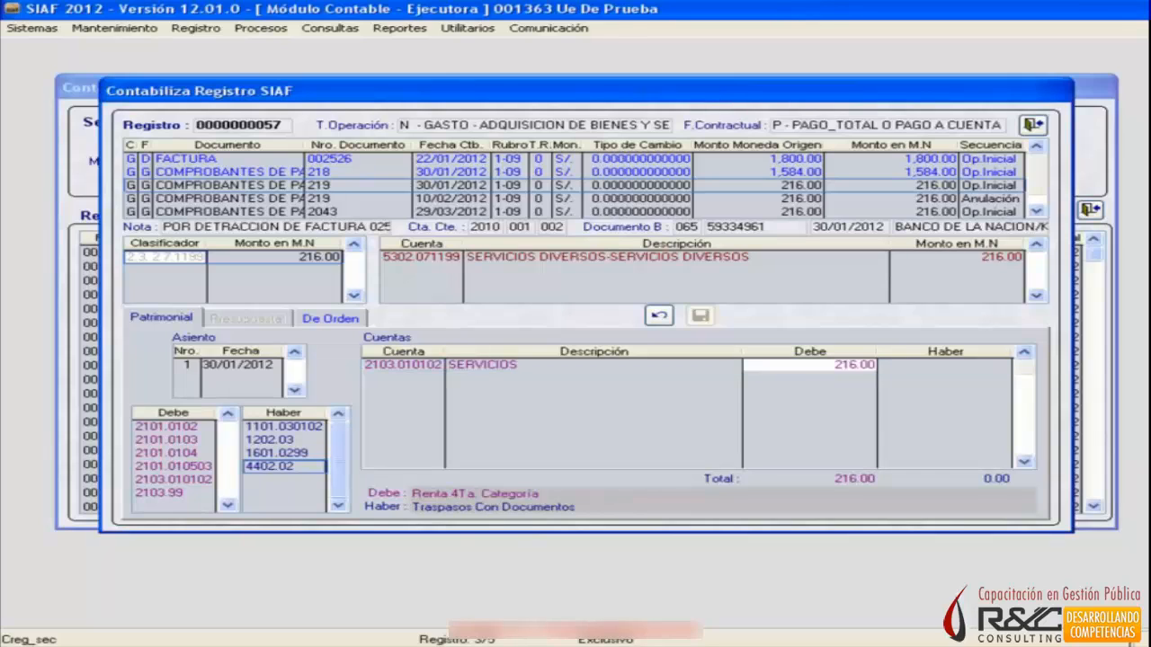
key("Up")
key("Up")
key("Up")
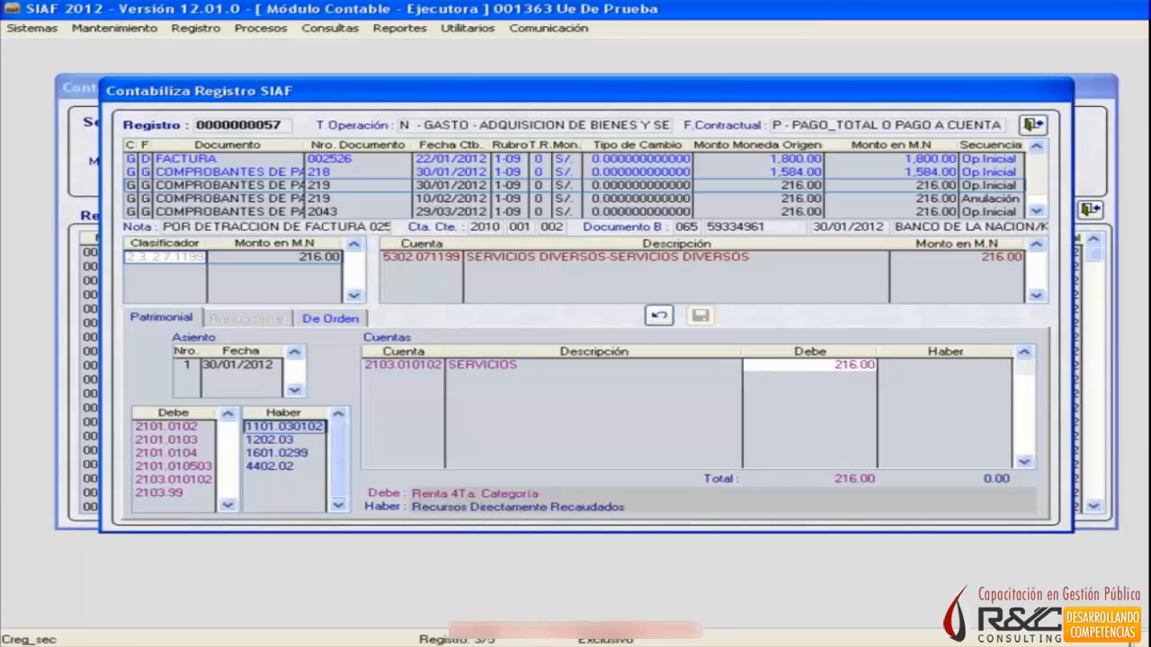
key("Return")
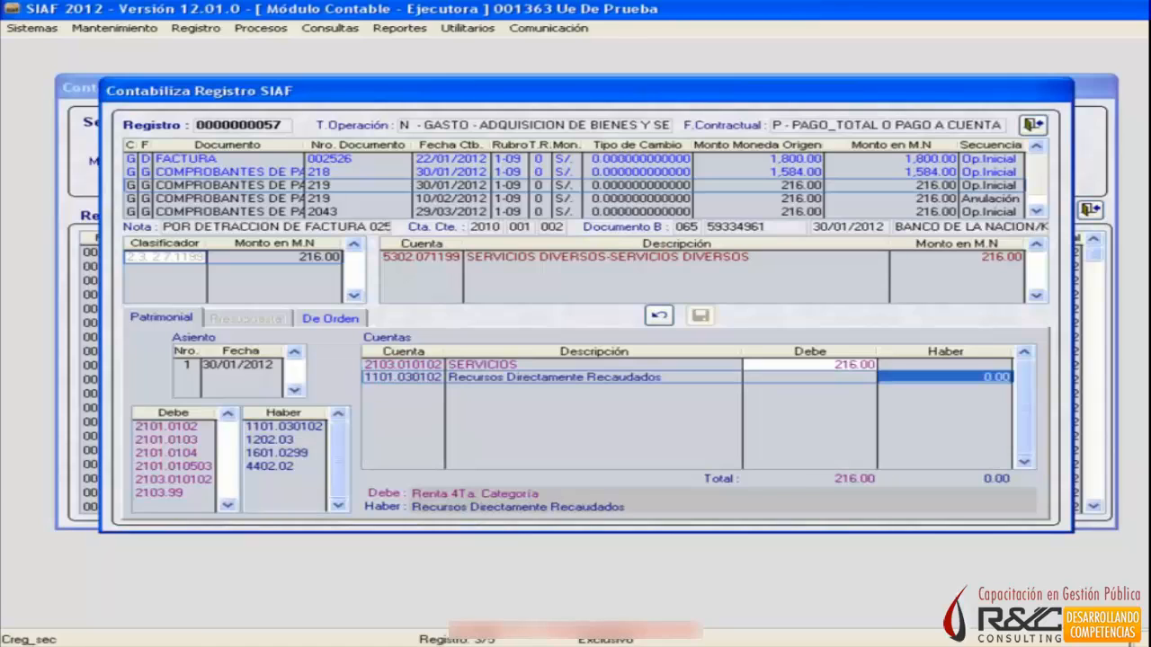
key("Return")
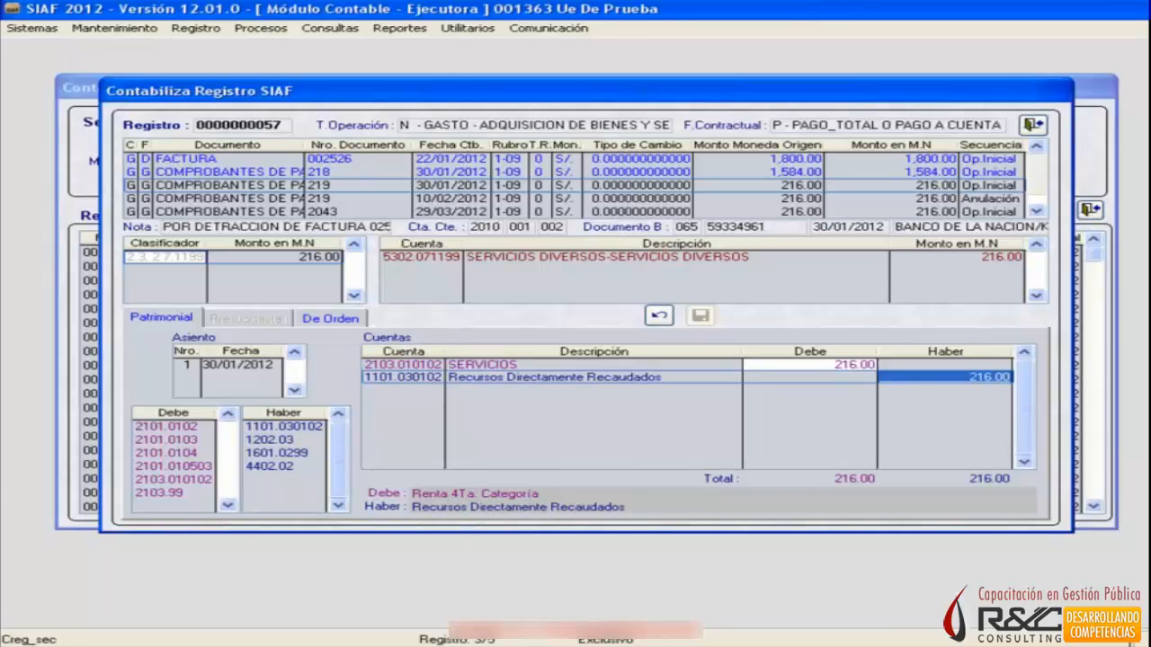
key("Return")
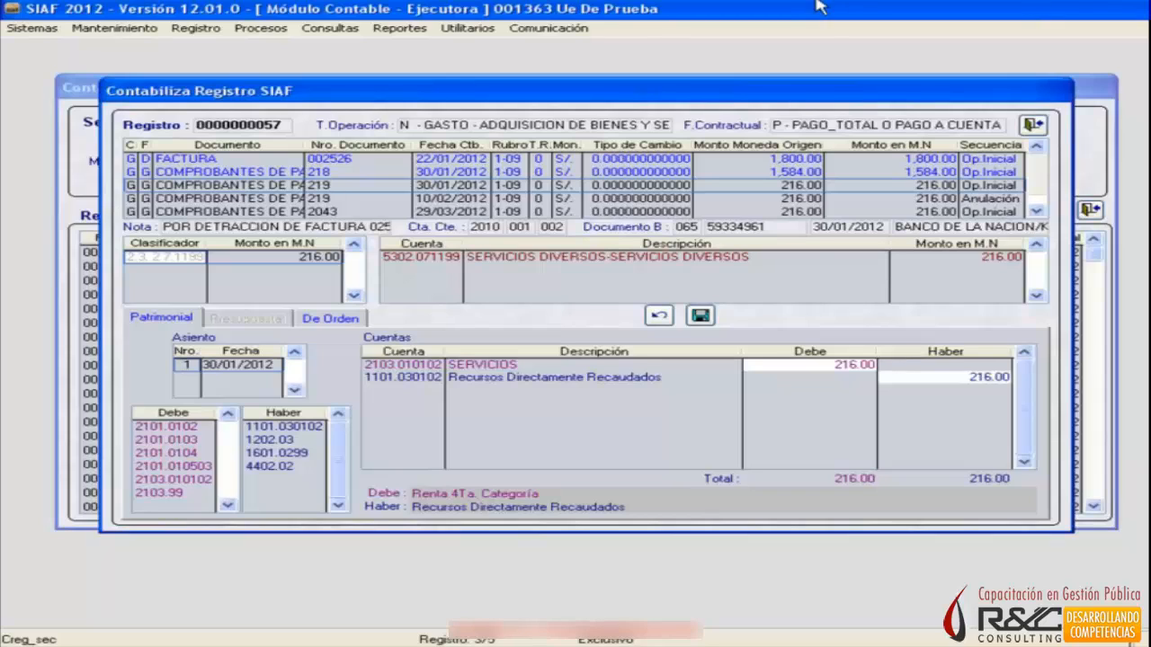
Review the De Orden accounts 9103.08 Cheques Girados and 9104.08 Cheques Girados por Entregar and save the entries of Comprobante de Pago 219.
left_click(344, 320)
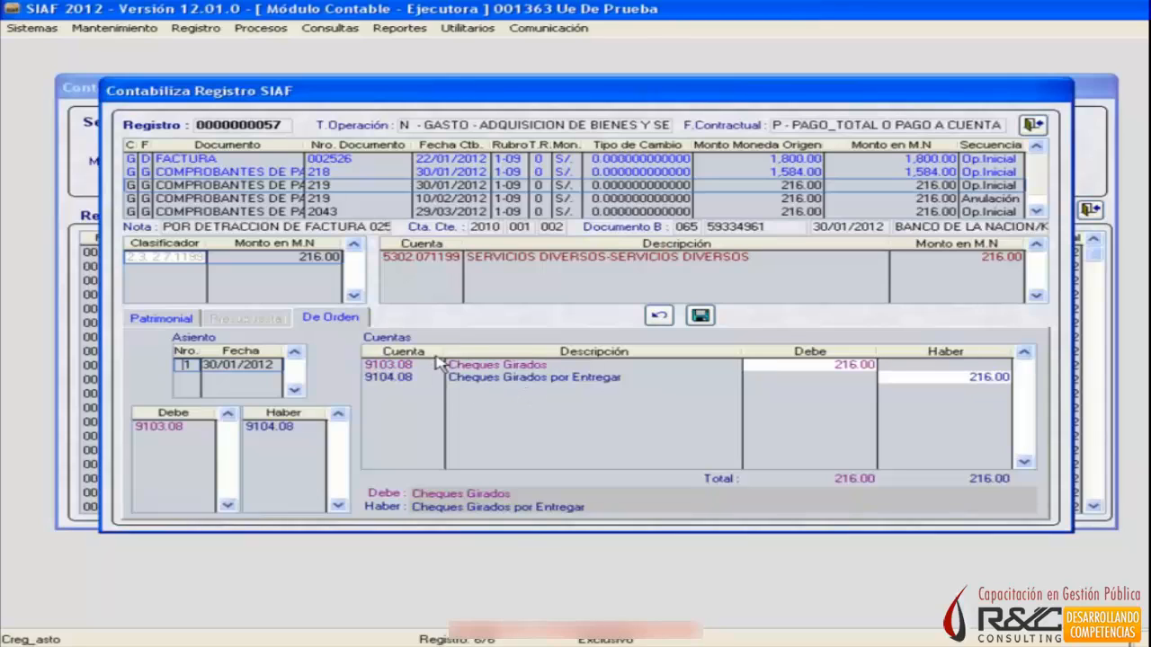
left_click(488, 365)
left_click(528, 382)
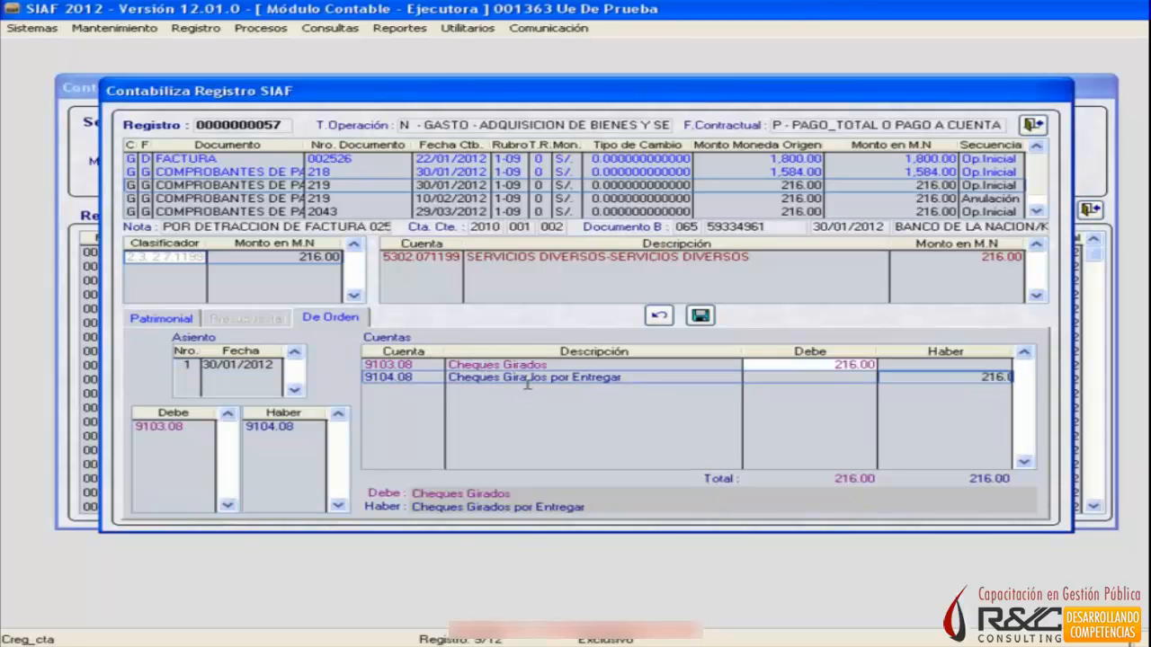
left_click(565, 367)
left_click(562, 380)
left_click(552, 367)
left_click(566, 376)
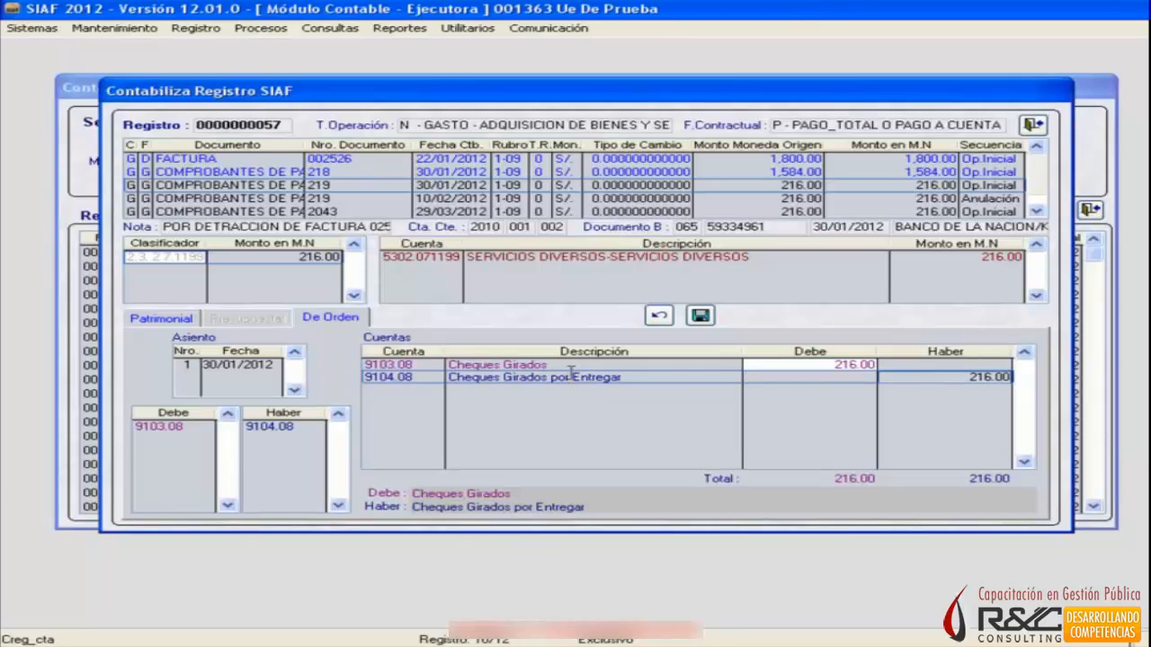
left_click(699, 317)
left_click(651, 384)
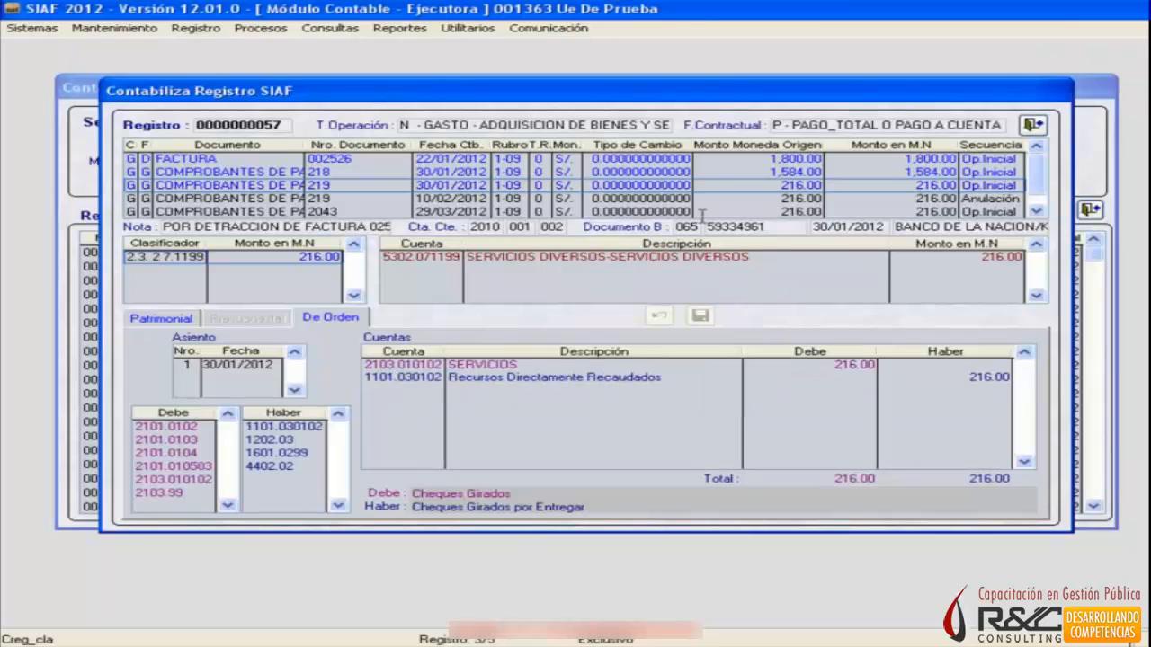
Review the posted entries of Comprobantes de Pago 218 and 219 and of the Factura, and close the registro.
left_click(703, 170)
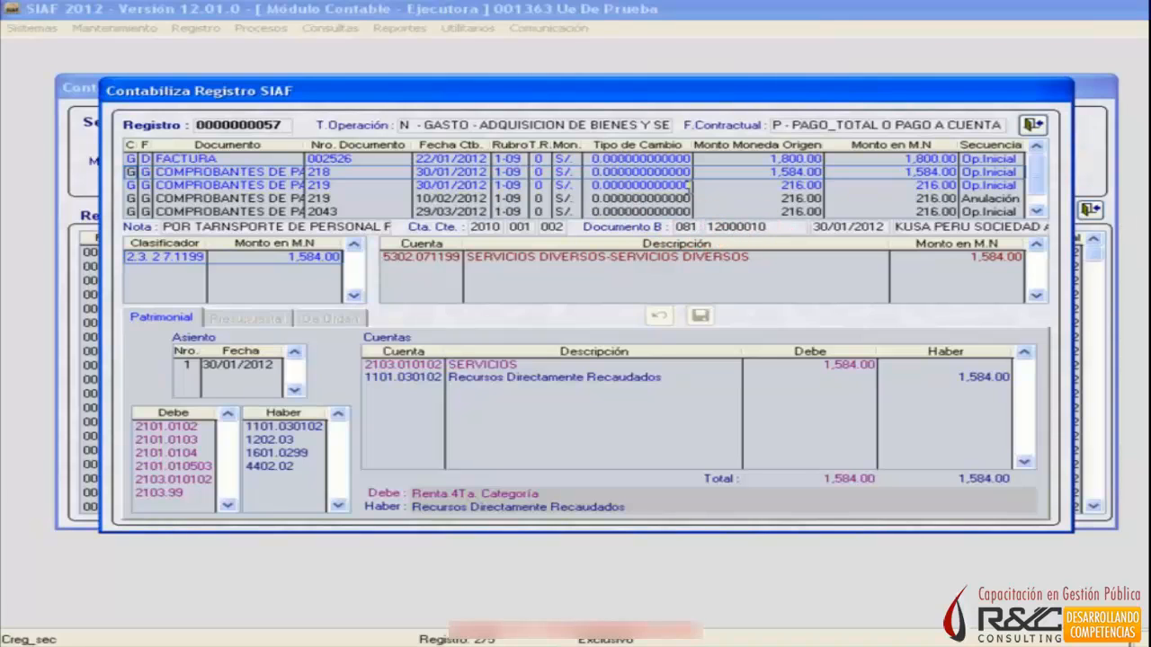
left_click(688, 184)
left_click(324, 317)
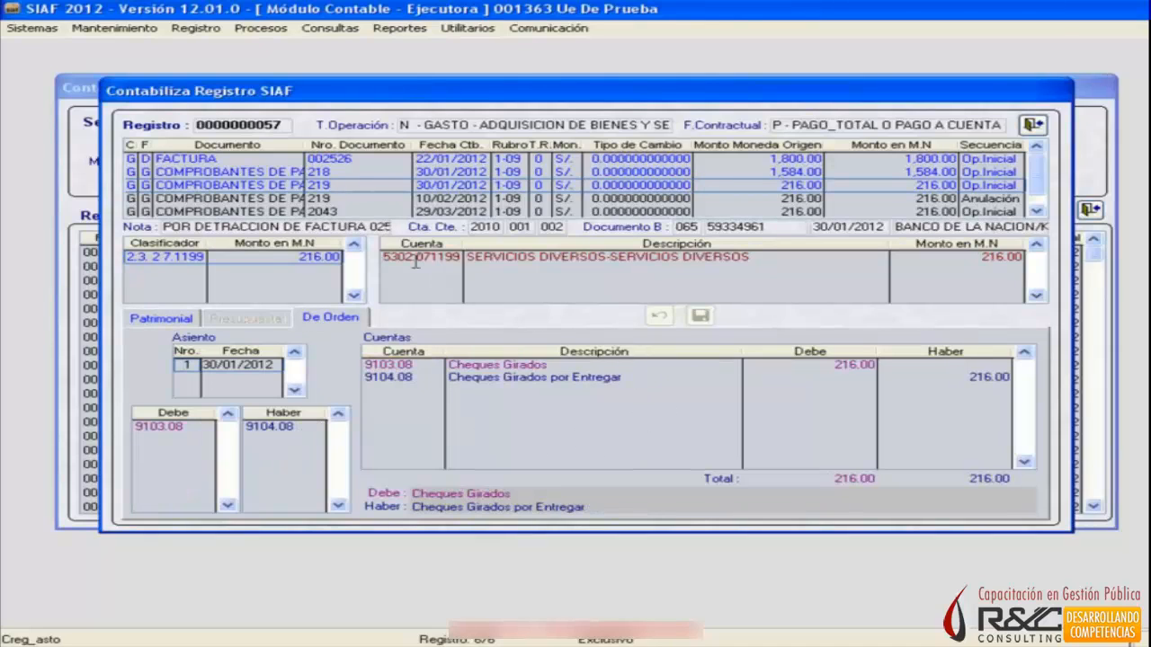
key("Down")
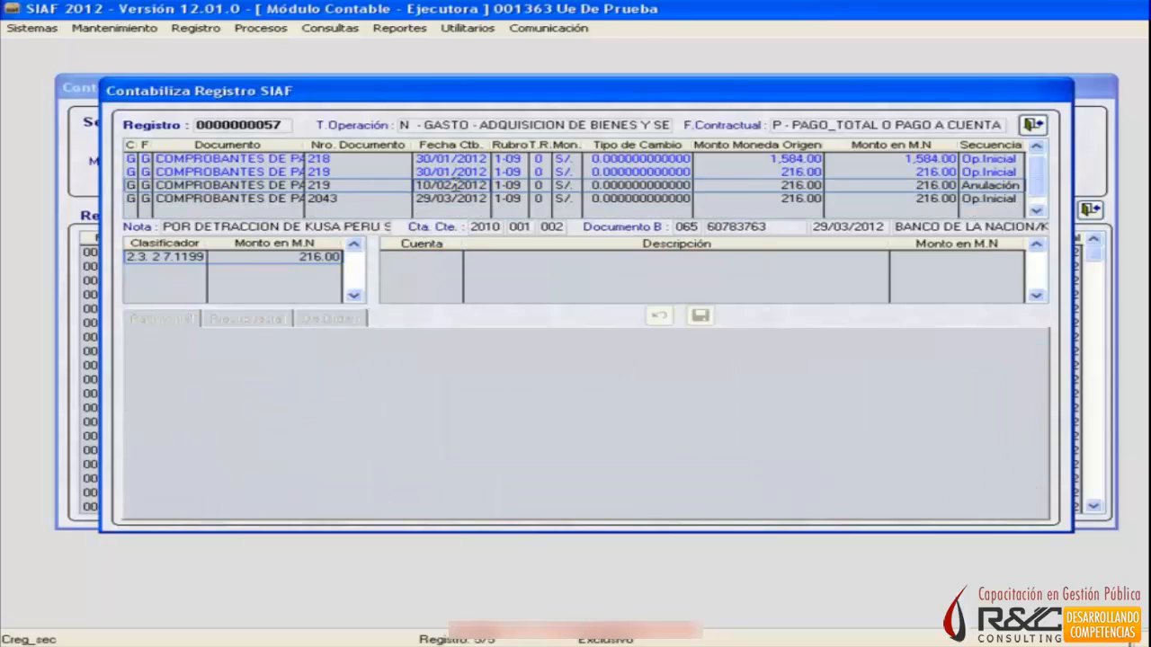
left_click(1037, 147)
left_click(978, 185)
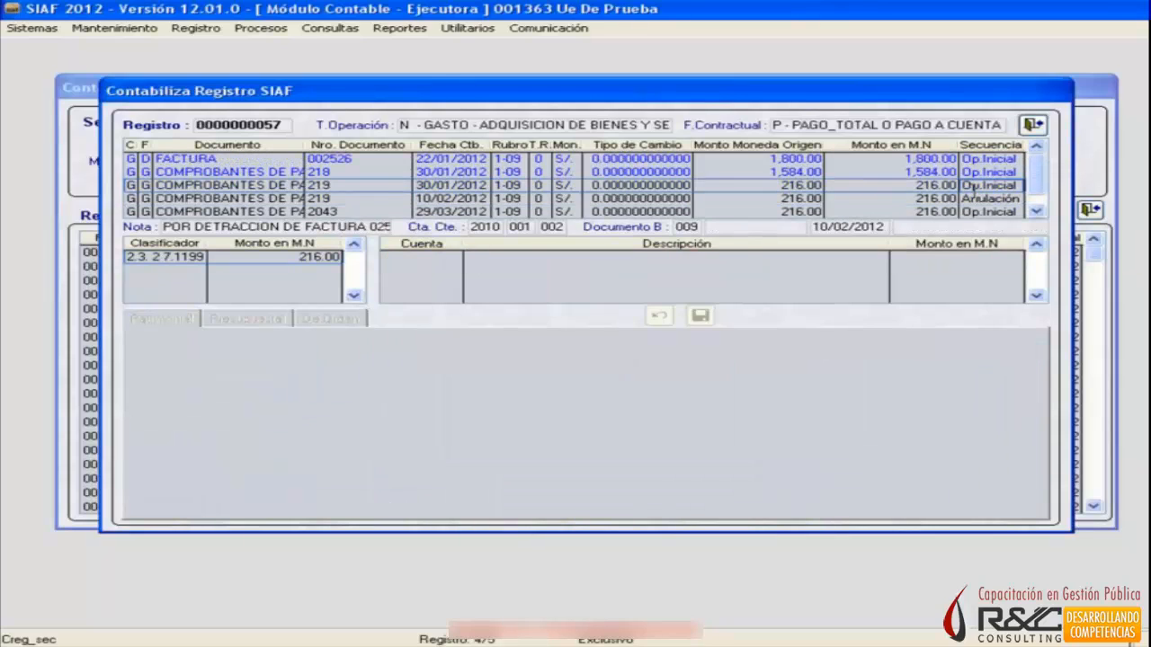
left_click(976, 160)
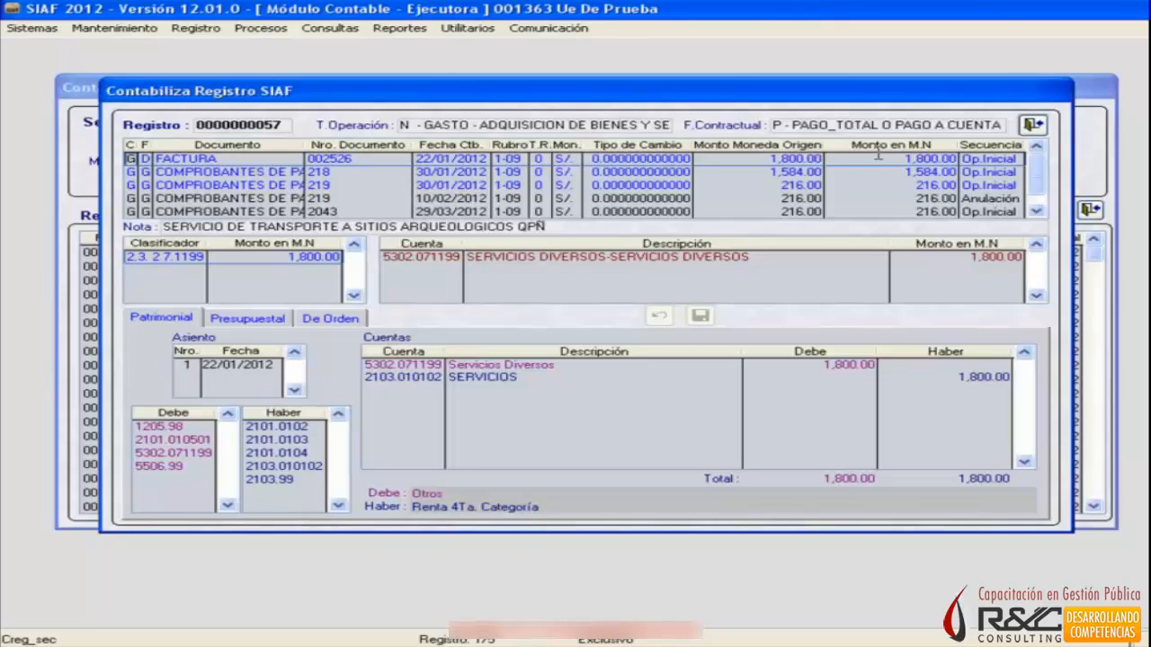
left_click(1032, 125)
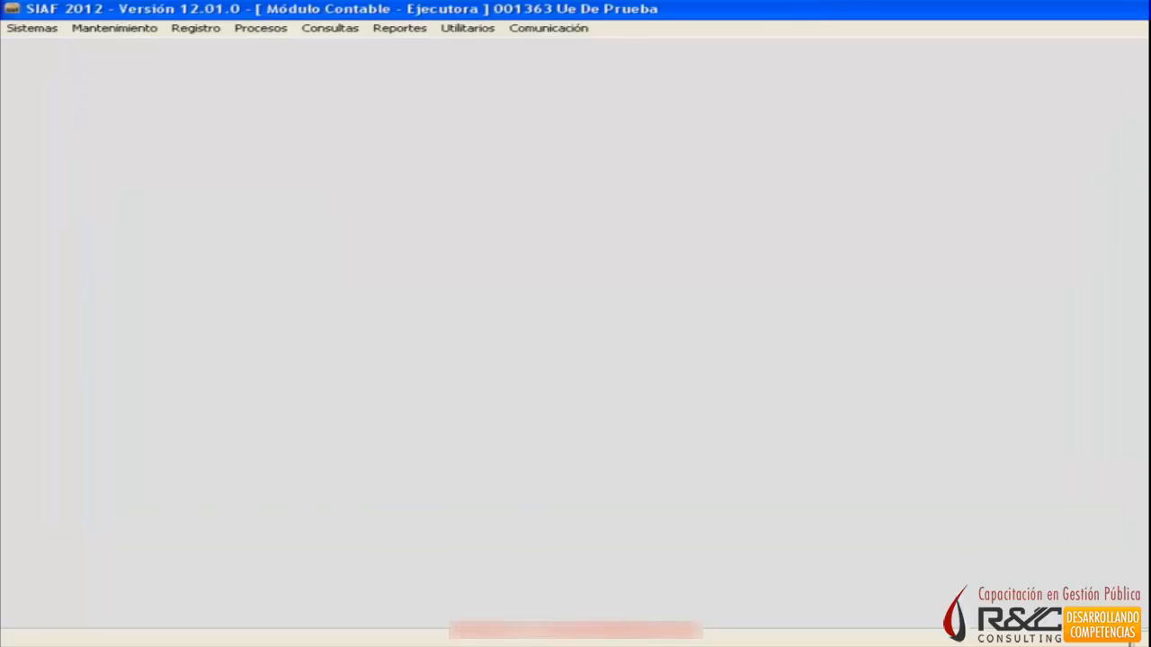